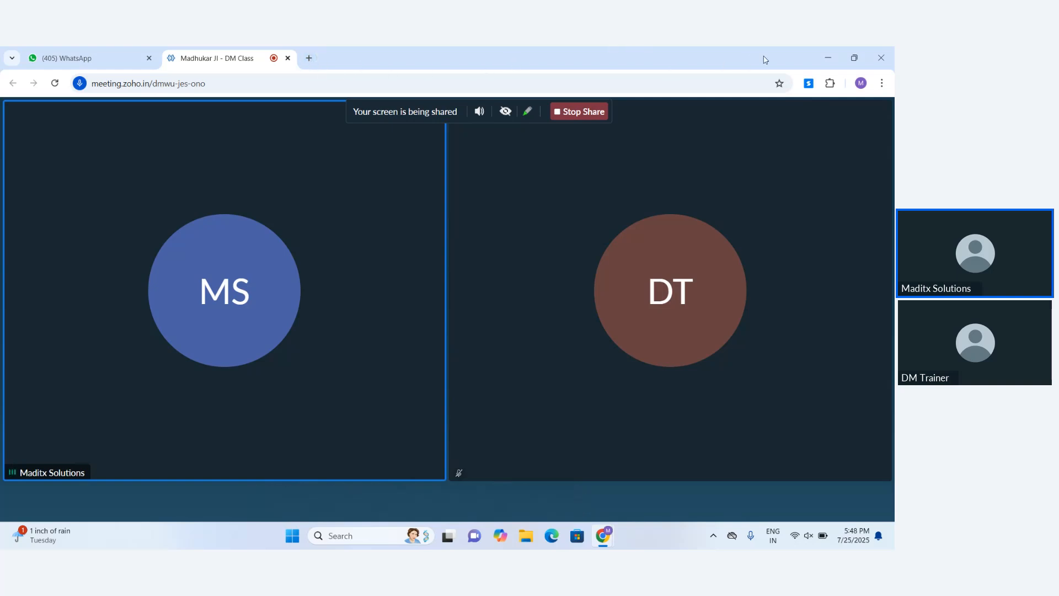
# Step: Switch Chrome to the Maditx profile and load the Hostinger login page from the Home | Hostinger bookmark
pyautogui.click(861, 83)
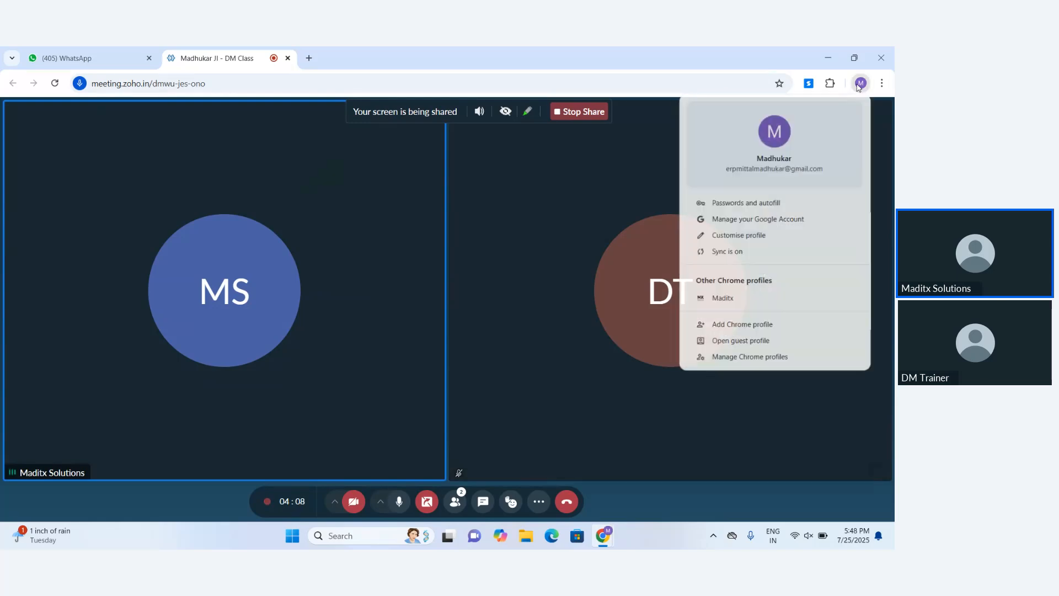
pyautogui.click(730, 304)
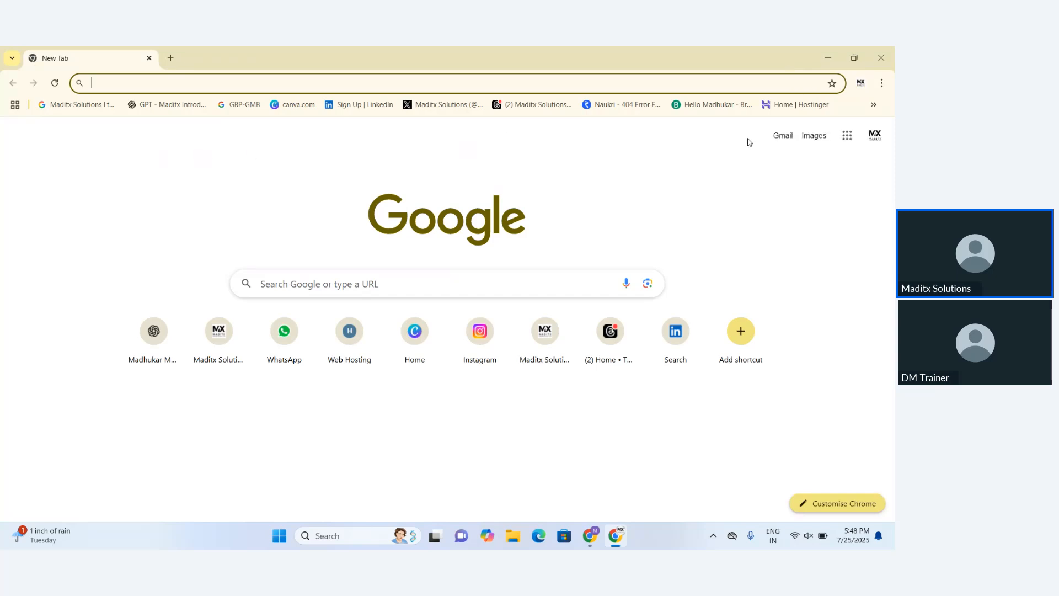
pyautogui.click(798, 105)
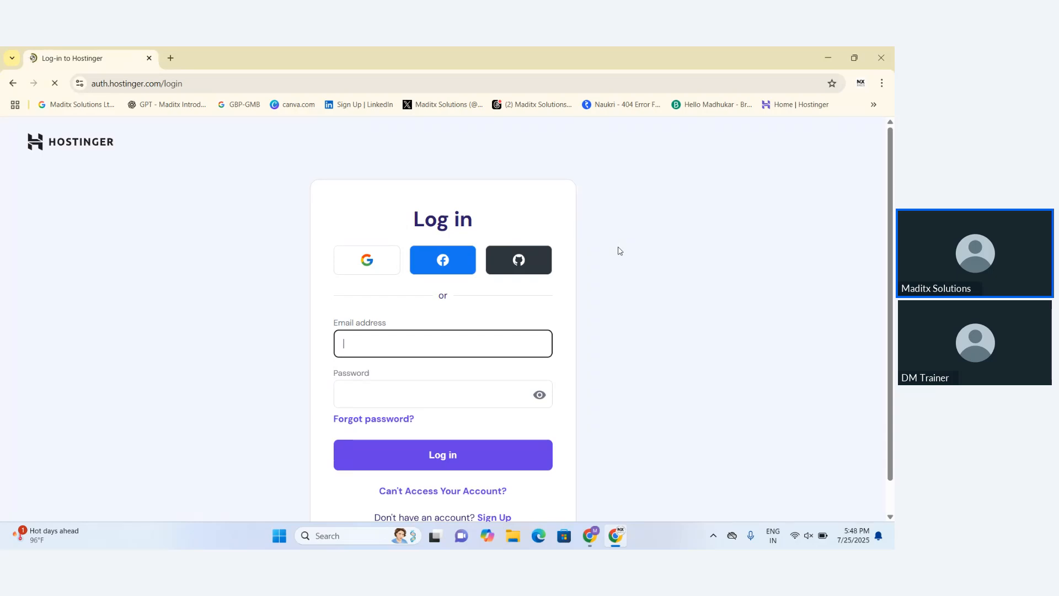
# Step: Log in to Hostinger with Google using the Maditx Solutions company account
pyautogui.click(377, 263)
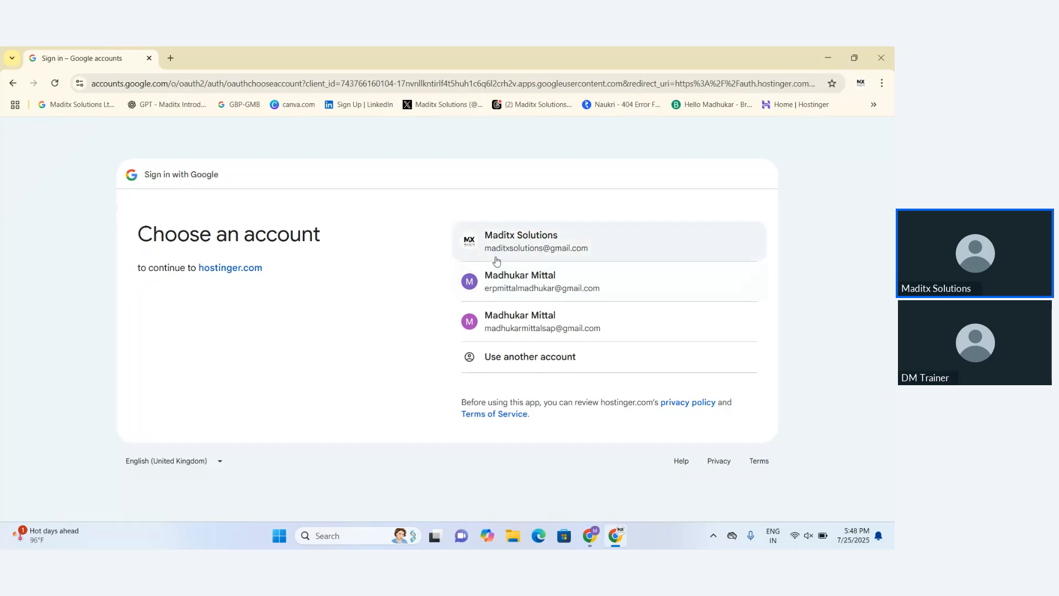
pyautogui.click(527, 254)
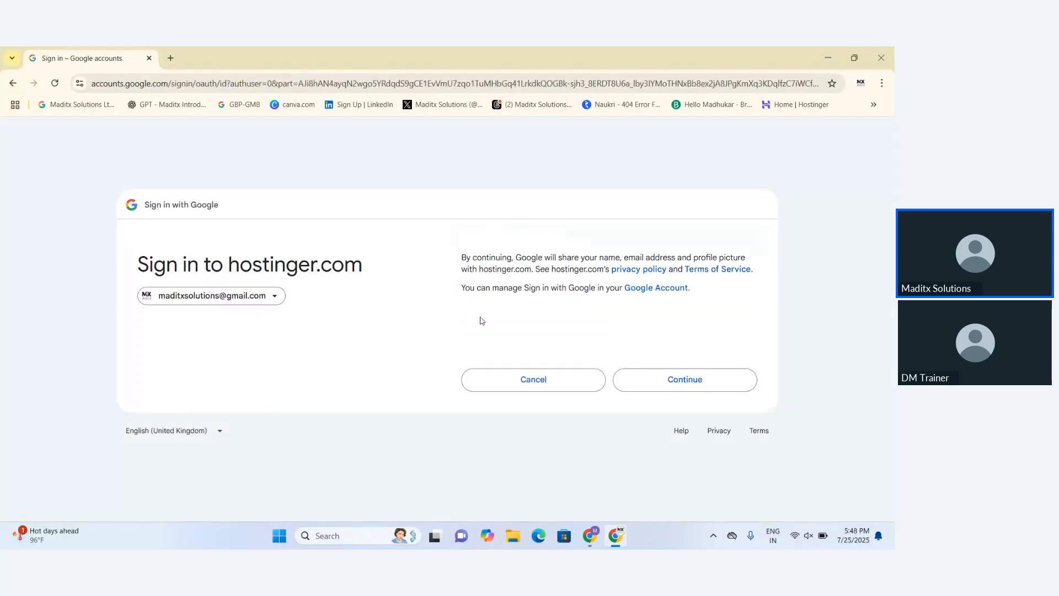
pyautogui.click(679, 383)
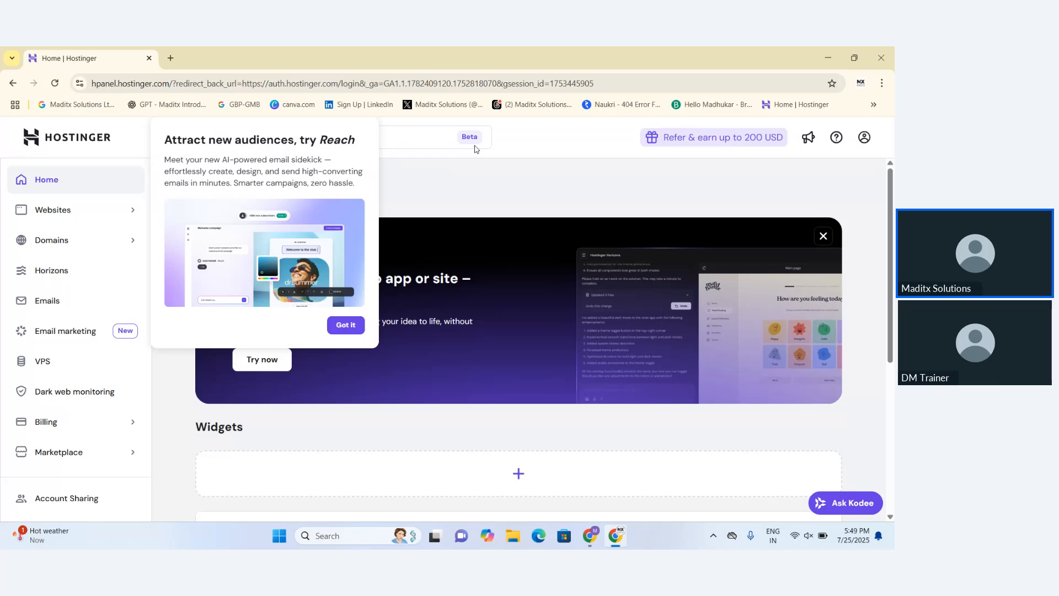
# Step: Dismiss the Reach promo and manage the Business Web Hosting plan for maditxsolutions.in
pyautogui.scroll(-5, 556, 253)
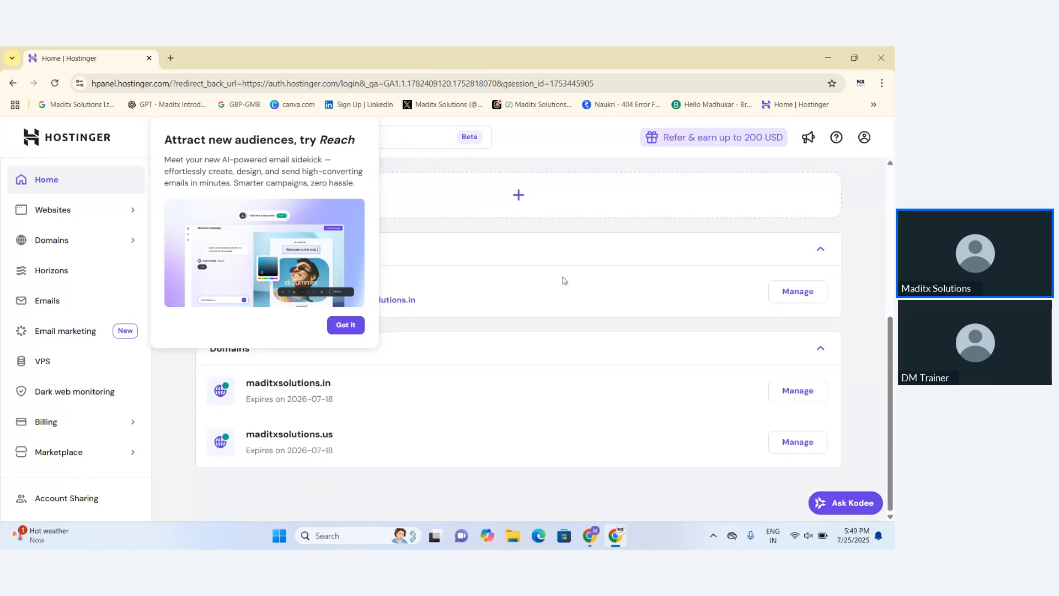
pyautogui.scroll(1, 563, 281)
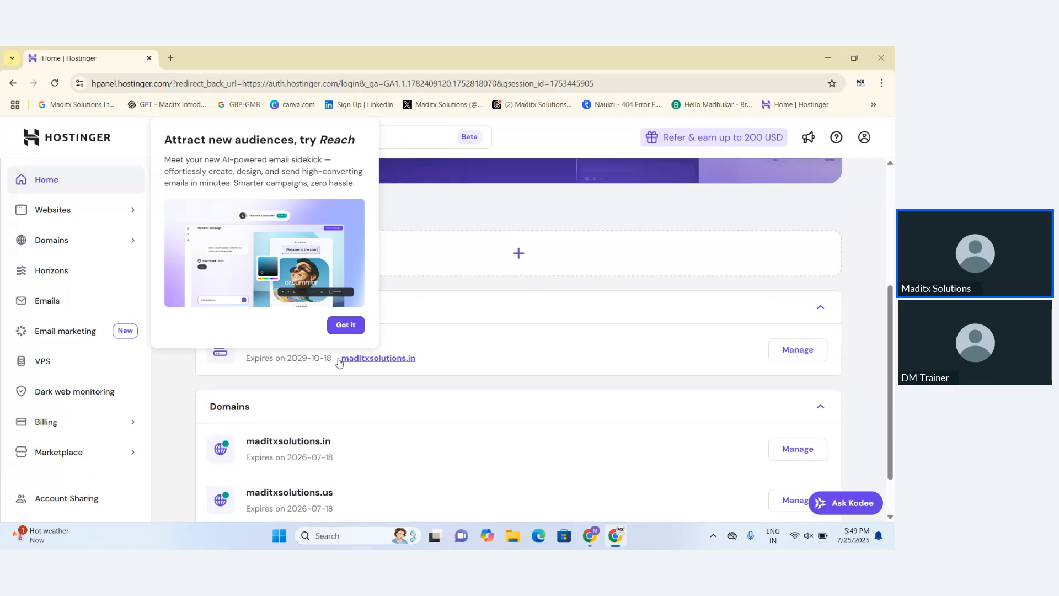
pyautogui.click(346, 326)
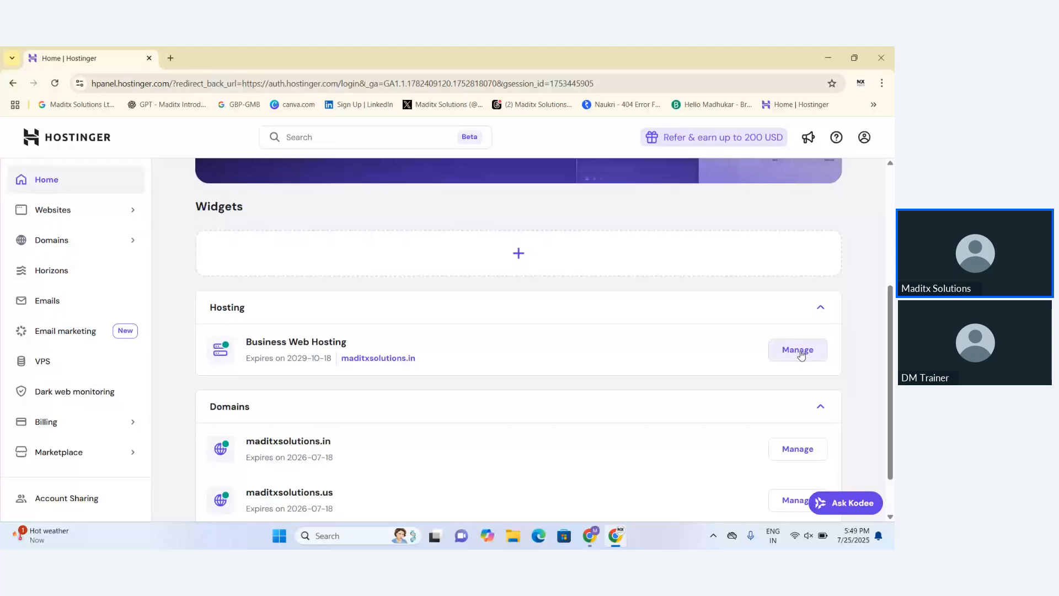
pyautogui.scroll(4, 585, 307)
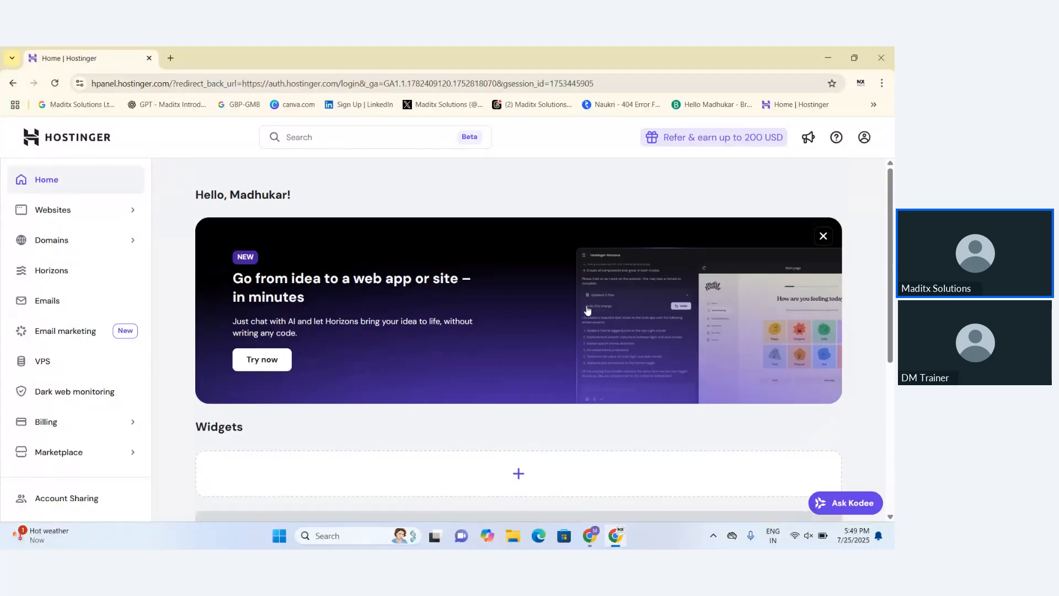
pyautogui.scroll(-3, 545, 300)
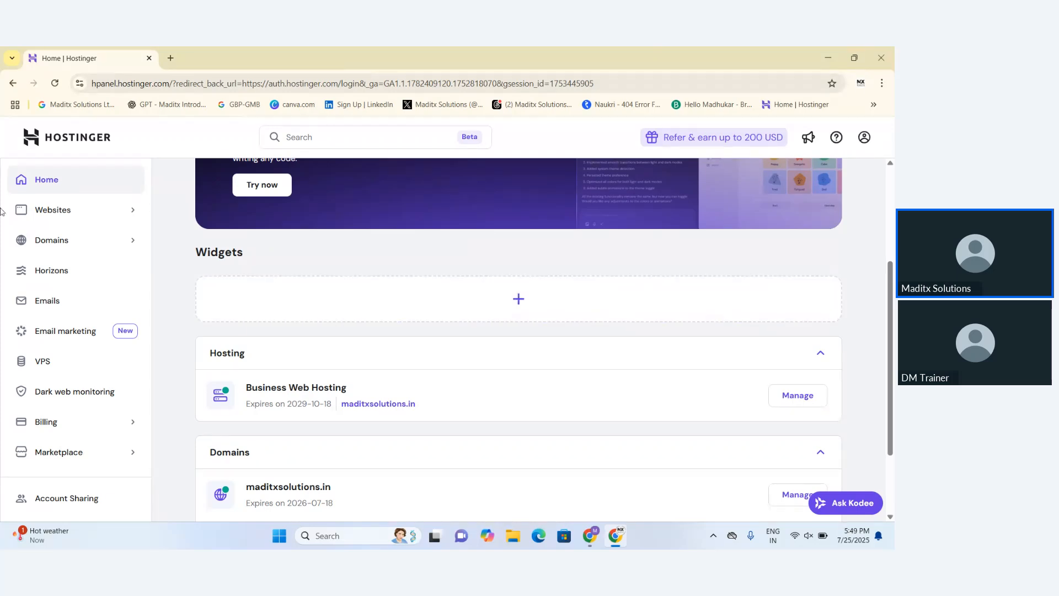
pyautogui.click(794, 402)
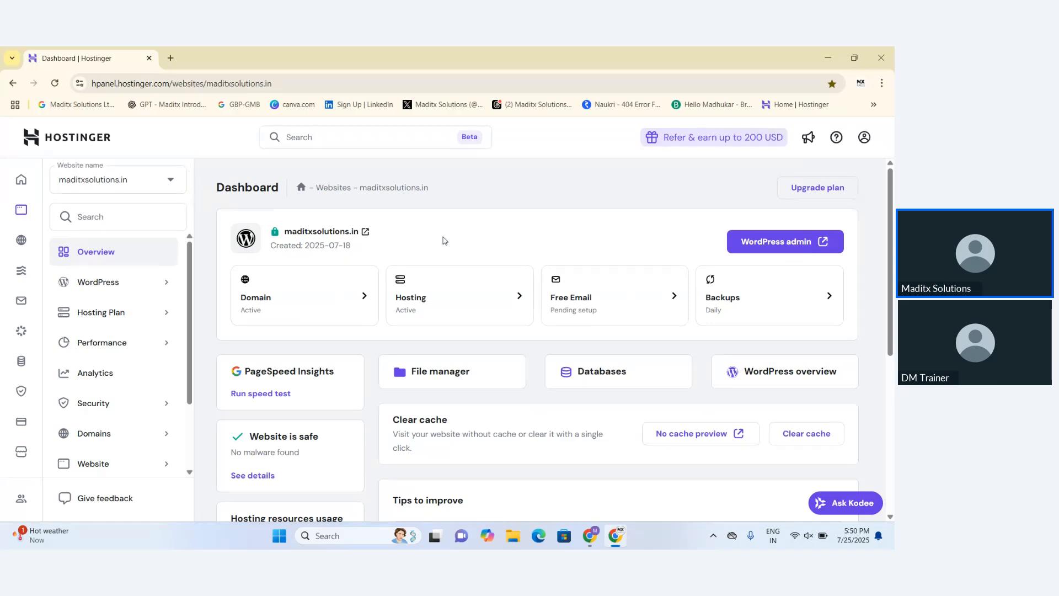
# Step: Go to the account-wide Domain portfolio listing maditxsolutions.us and maditxsolutions.in
pyautogui.click(171, 185)
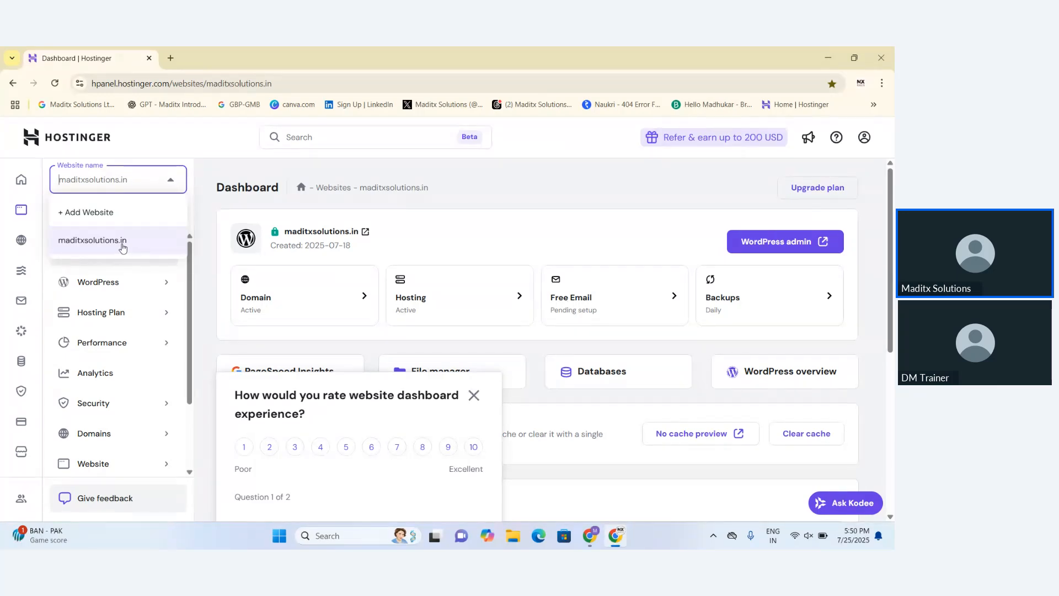
pyautogui.click(102, 434)
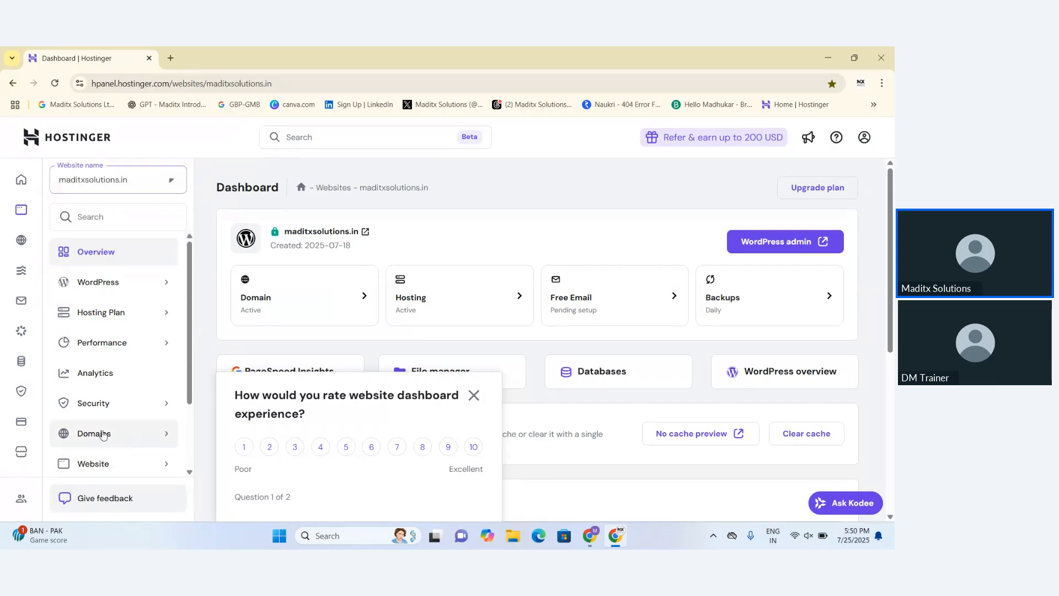
pyautogui.scroll(-2, 133, 414)
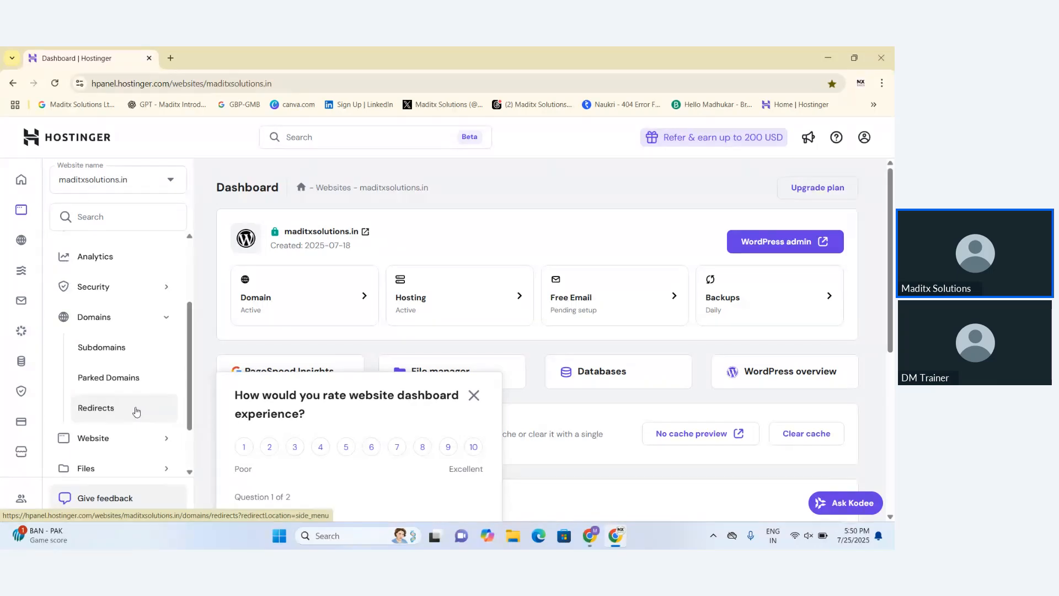
pyautogui.scroll(2, 113, 345)
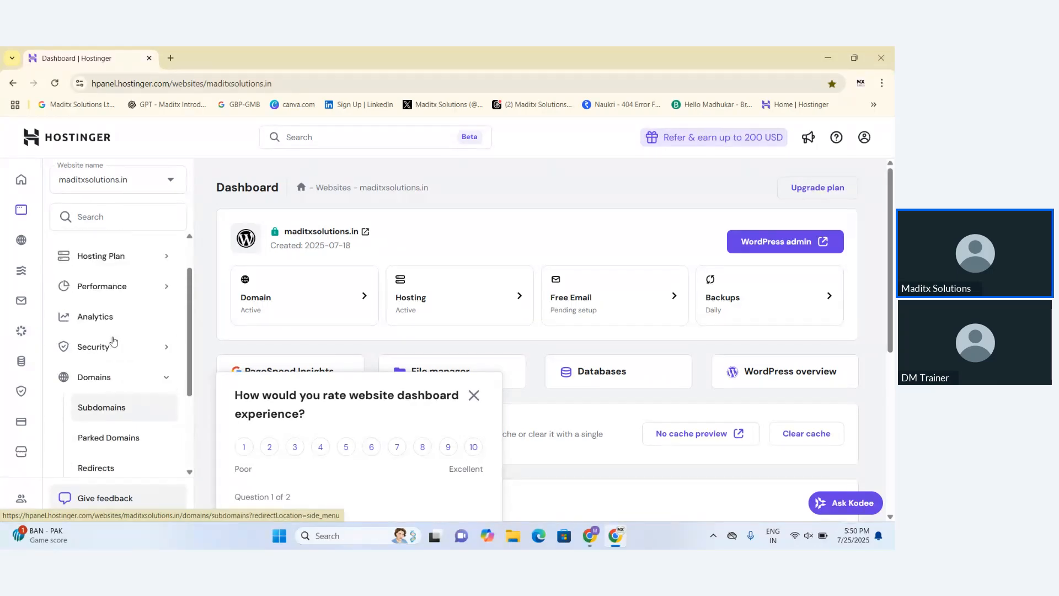
pyautogui.click(21, 243)
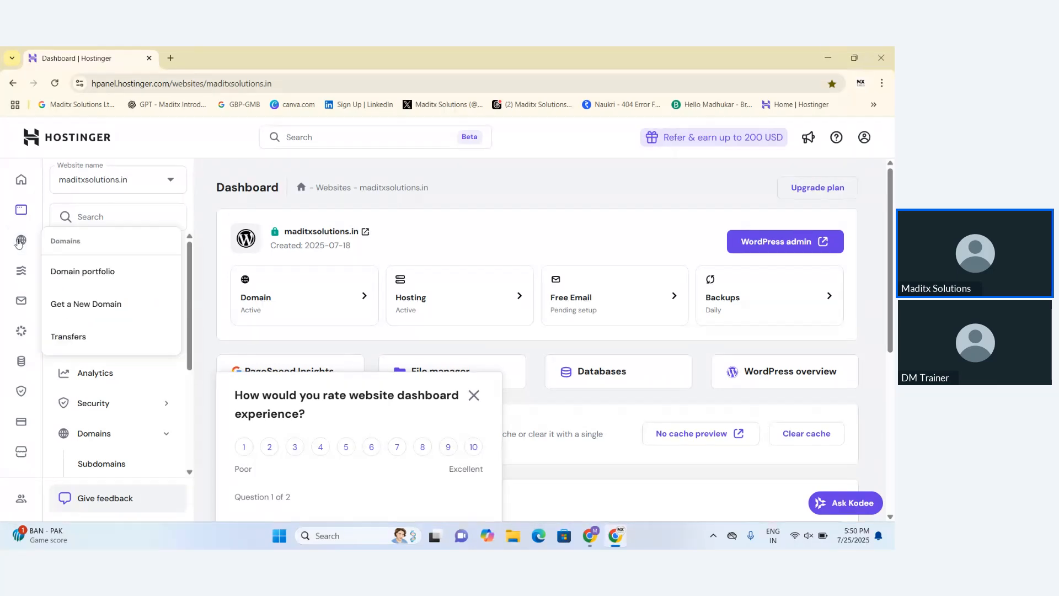
pyautogui.click(85, 277)
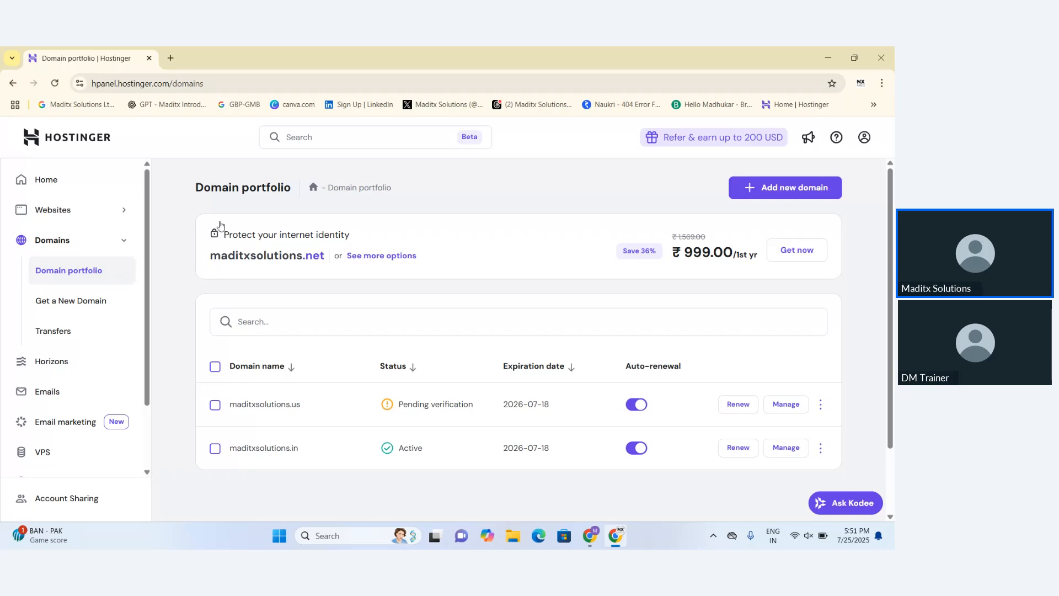
# Step: Open a new Chrome tab beside the Hostinger Domain portfolio
pyautogui.click(170, 58)
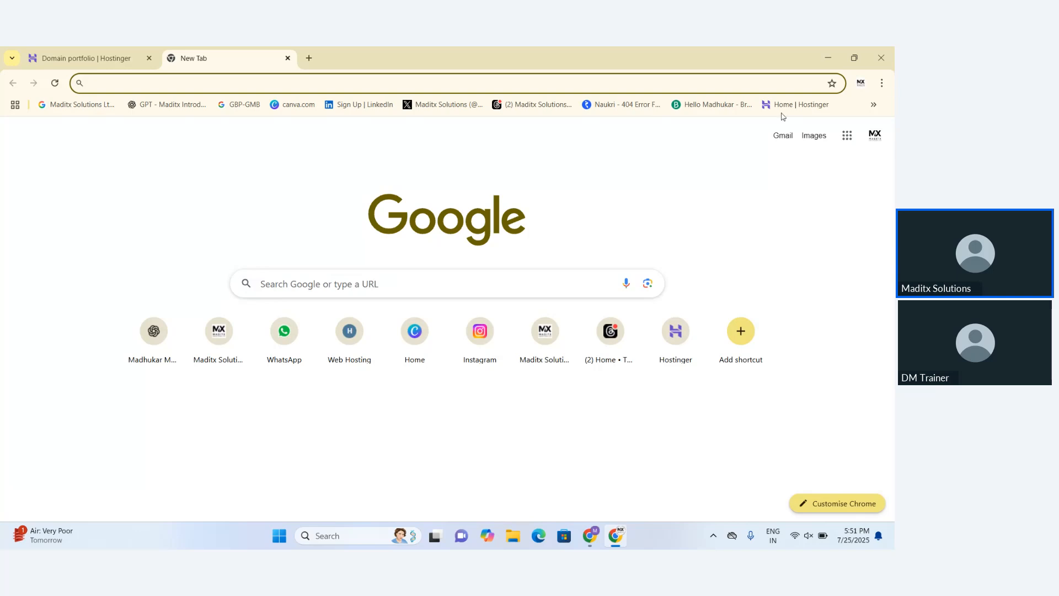
# Step: In Gmail, open 'IMPORTANT: Please verify your e-mail address' and follow its verification link
pyautogui.click(786, 137)
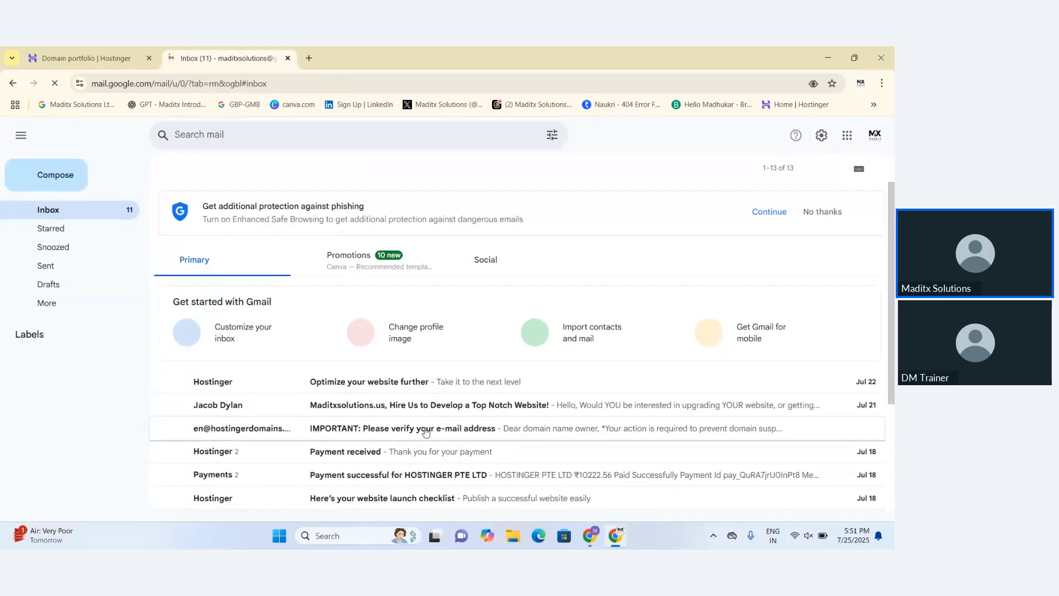
pyautogui.click(386, 428)
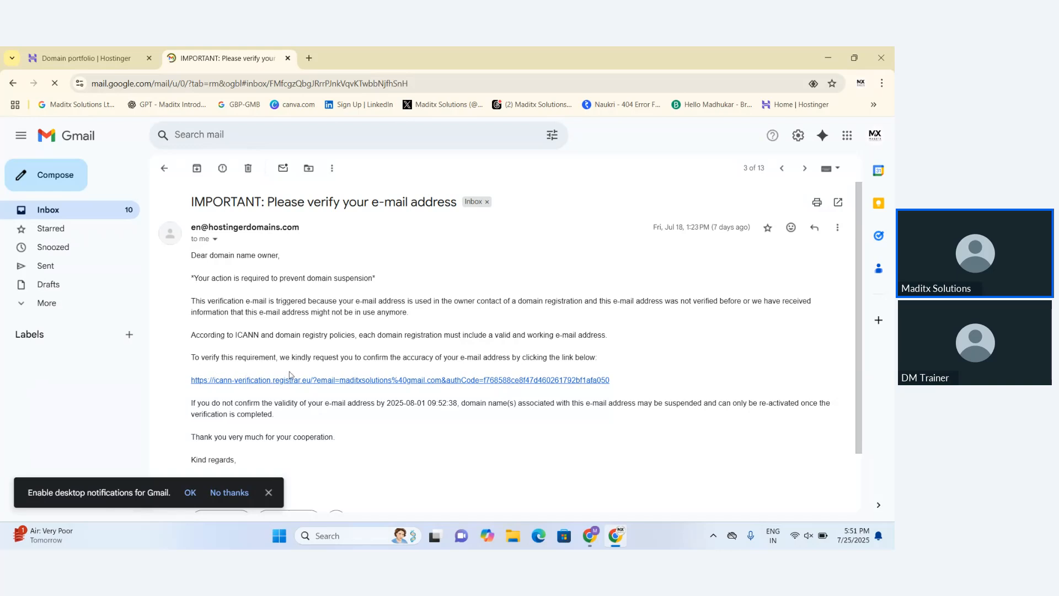
pyautogui.click(450, 381)
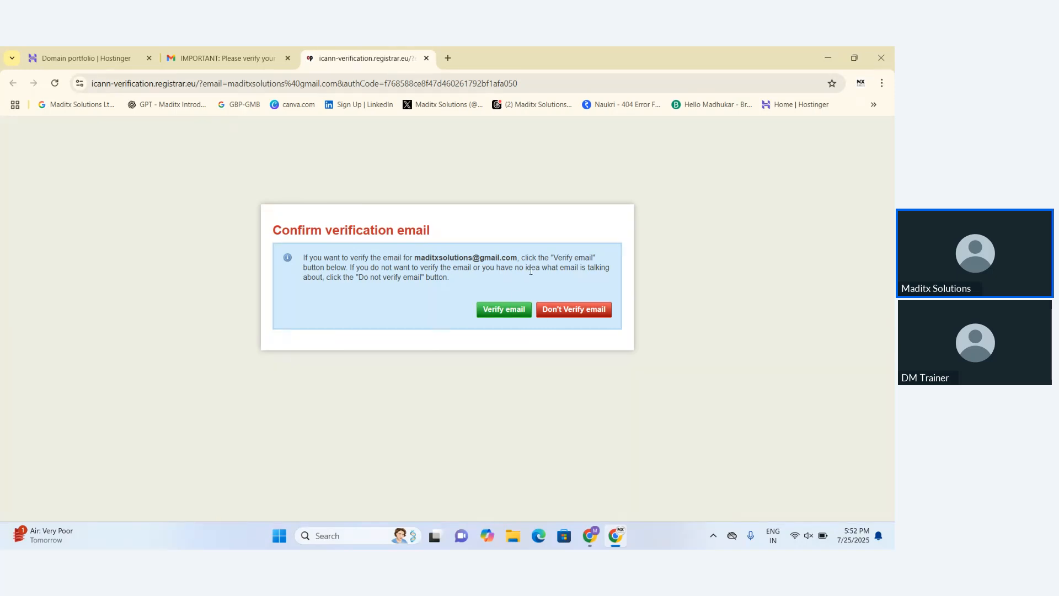
# Step: Confirm the domain contact e-mail with the Verify email button
pyautogui.click(498, 312)
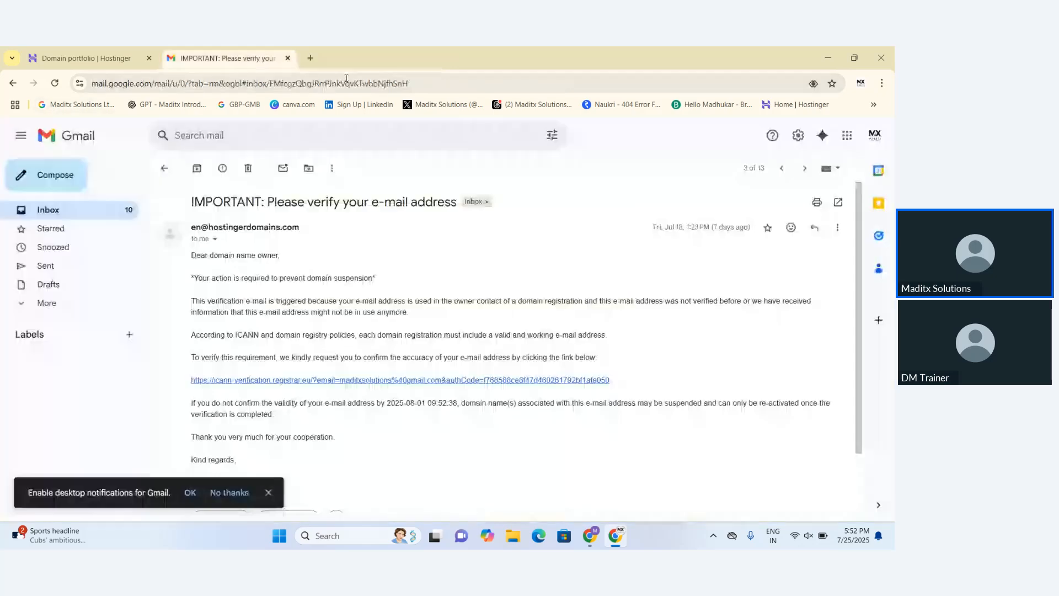
# Step: Close the ICANN verification tab and reload the Hostinger Domain portfolio to refresh domain status
pyautogui.click(427, 58)
pyautogui.click(72, 214)
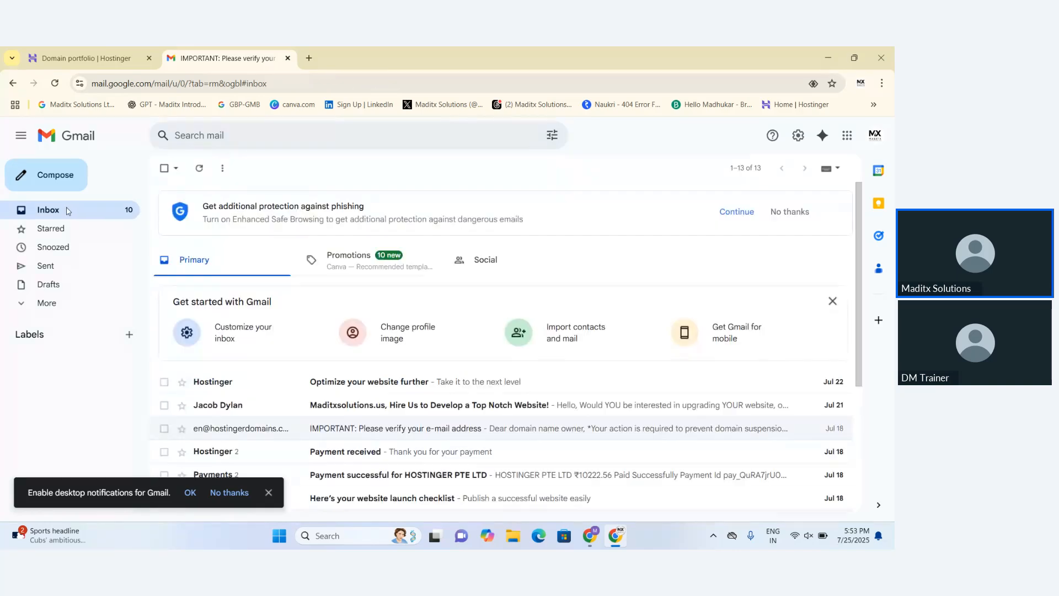
pyautogui.click(89, 57)
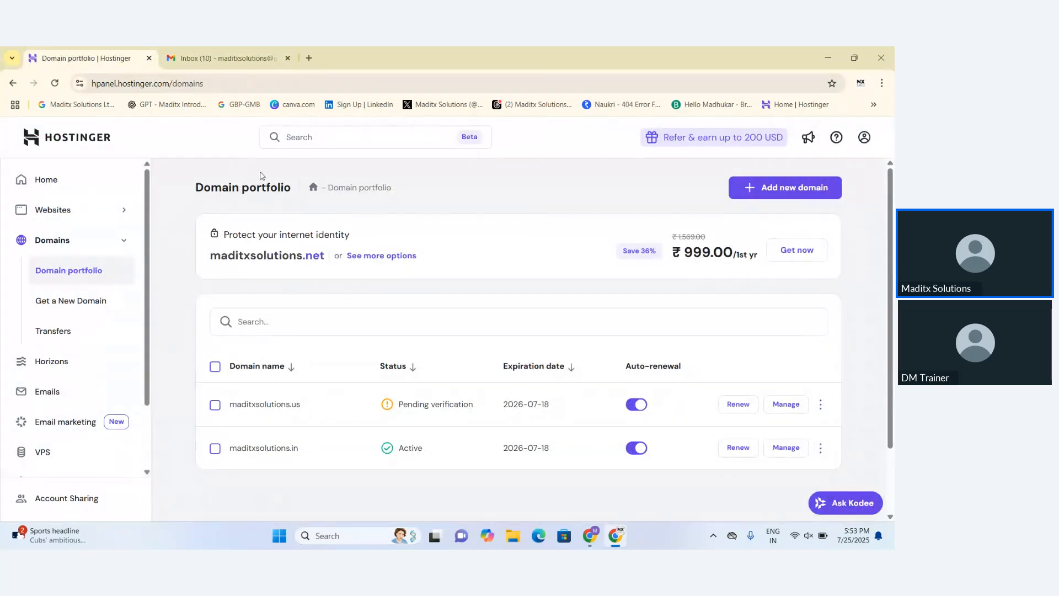
pyautogui.click(55, 83)
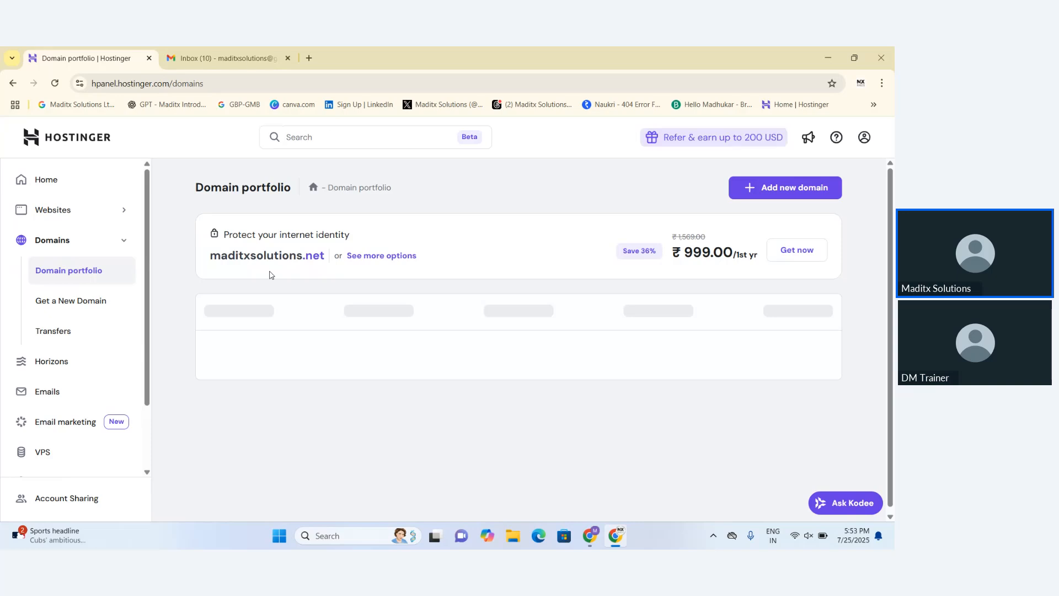
# Step: Check the websites list, return to the Domain portfolio, and open the Transfers page
pyautogui.scroll(-2, 270, 274)
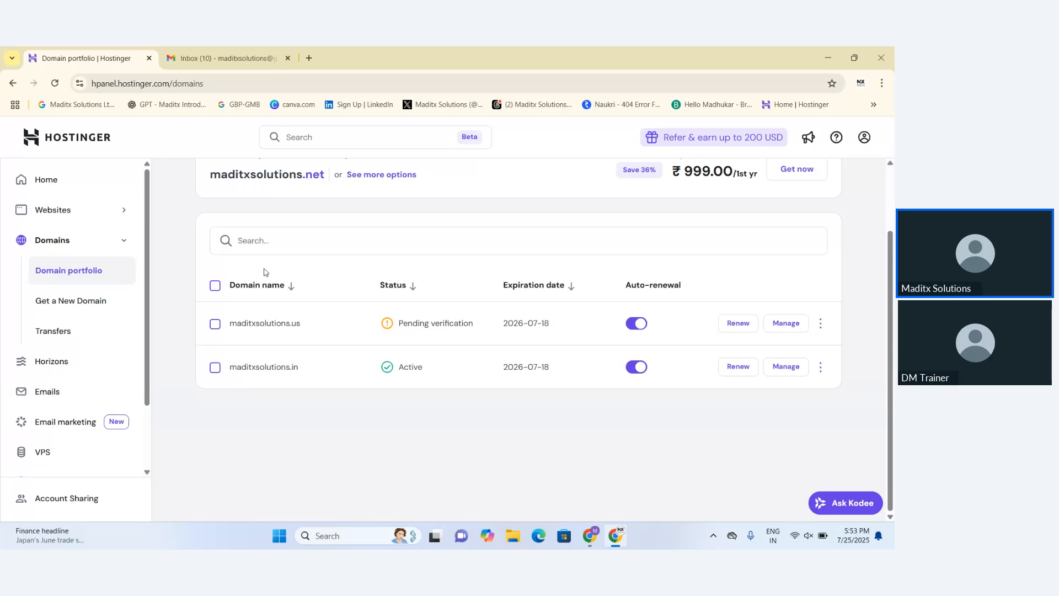
pyautogui.click(70, 215)
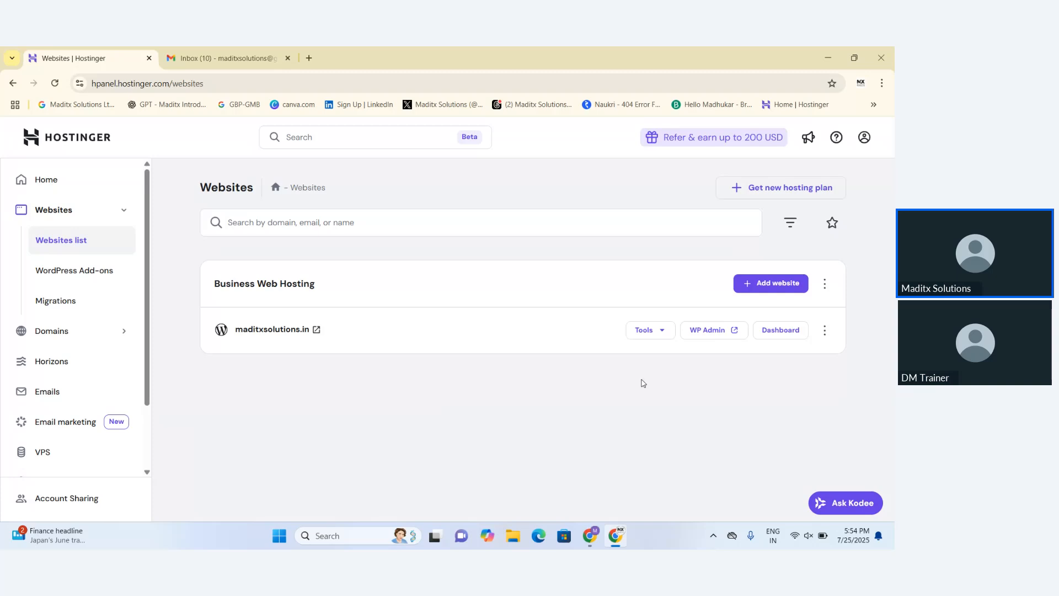
pyautogui.click(107, 334)
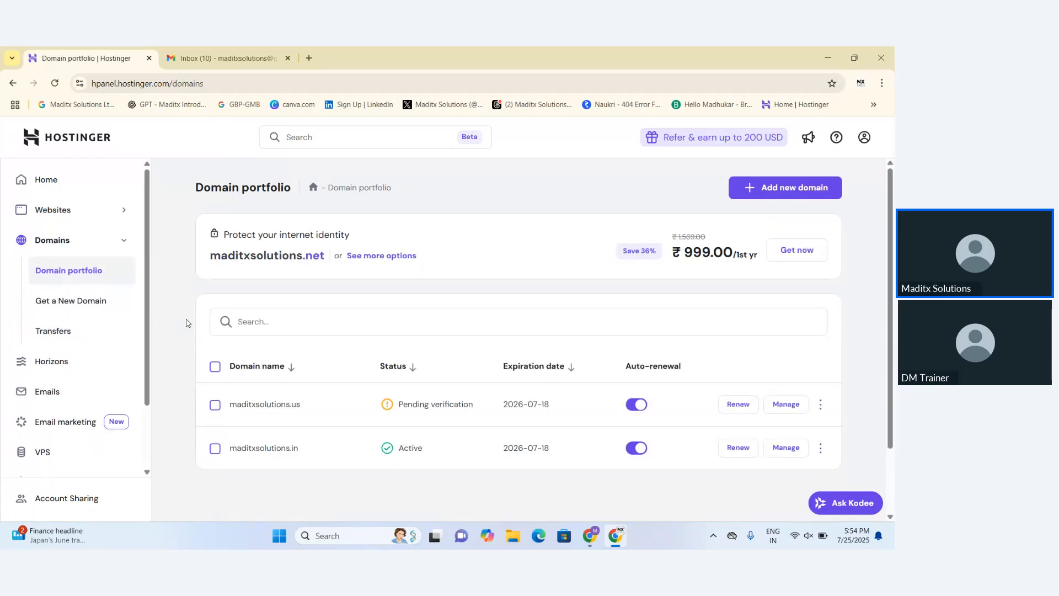
pyautogui.click(73, 341)
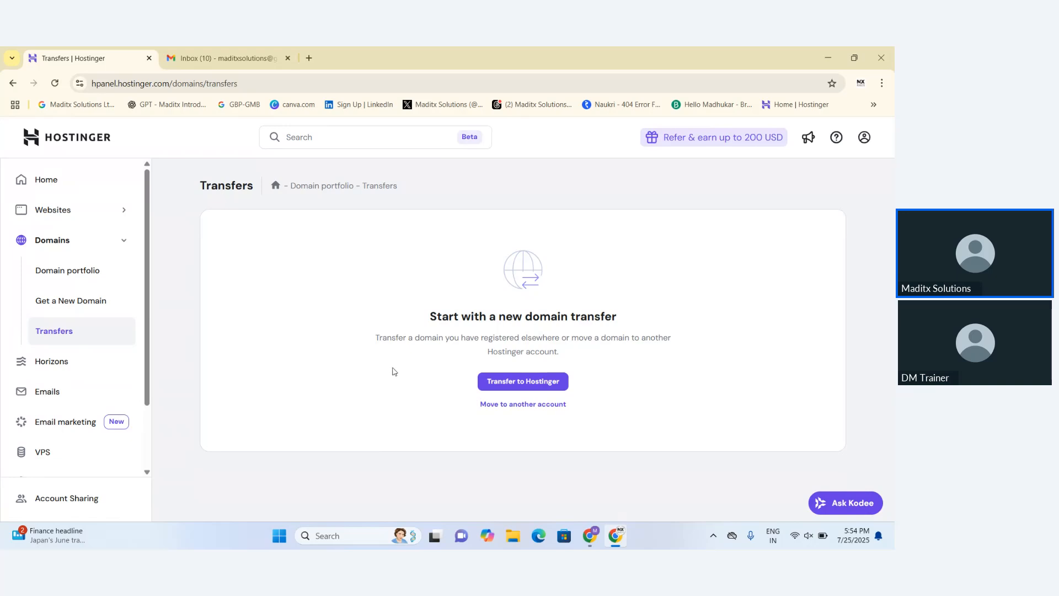
# Step: Choose 'Move to another account' to open the Move Domain dialog for maditxsolutions.in
pyautogui.click(530, 409)
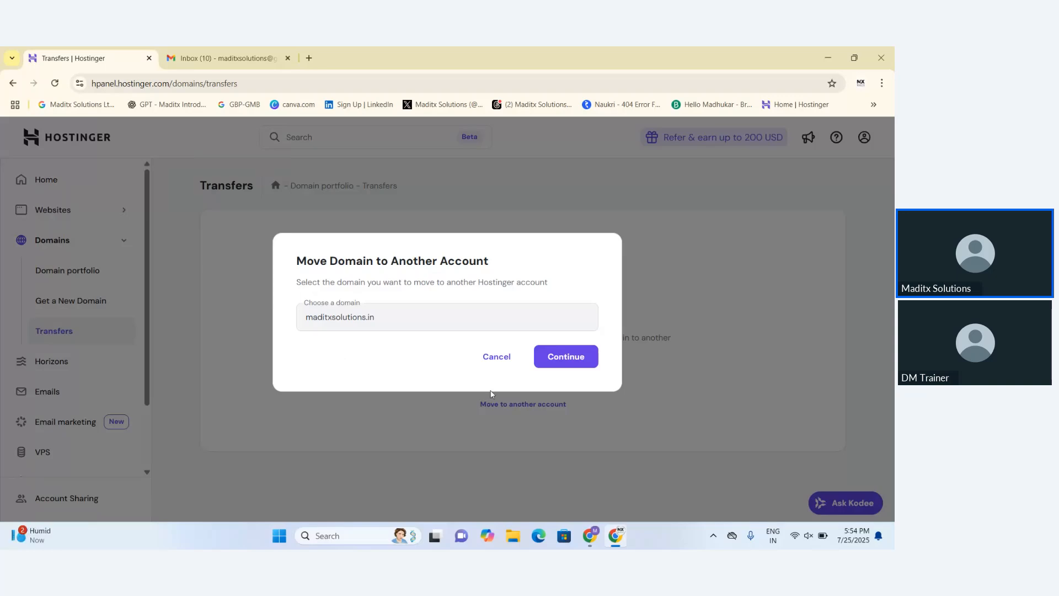
# Step: Confirm maditxsolutions.in and initiate the domain move to reach the destination-email form
pyautogui.click(576, 363)
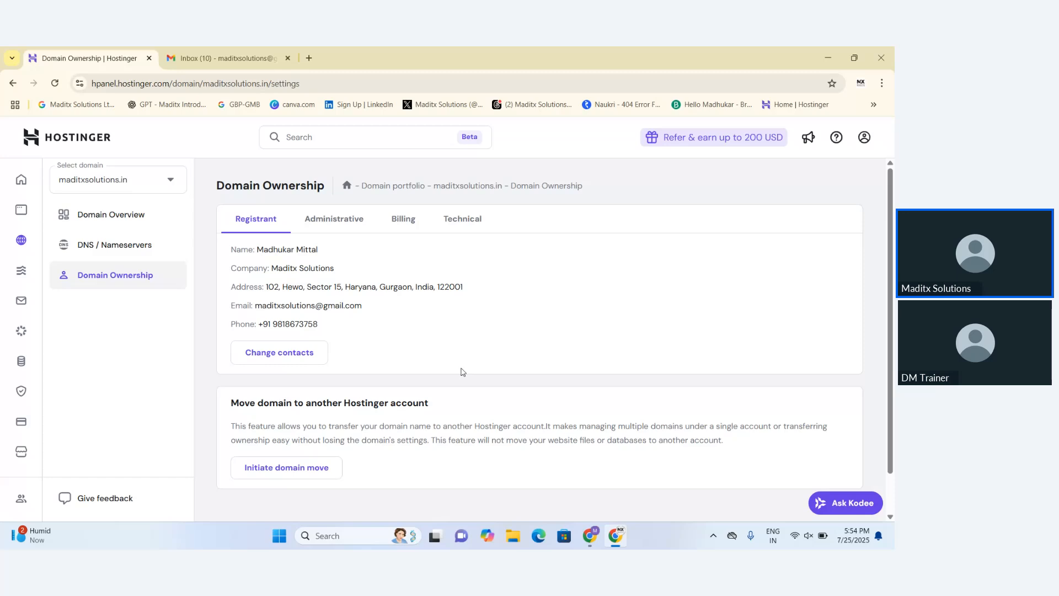
pyautogui.click(307, 471)
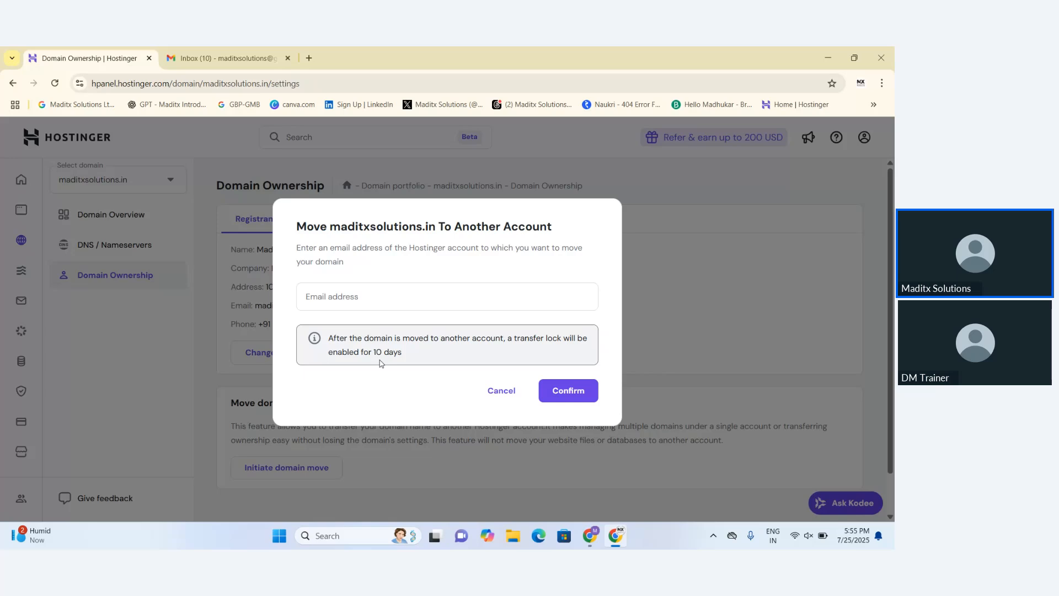
# Step: Cancel moving maditxsolutions.in to another account
pyautogui.click(501, 391)
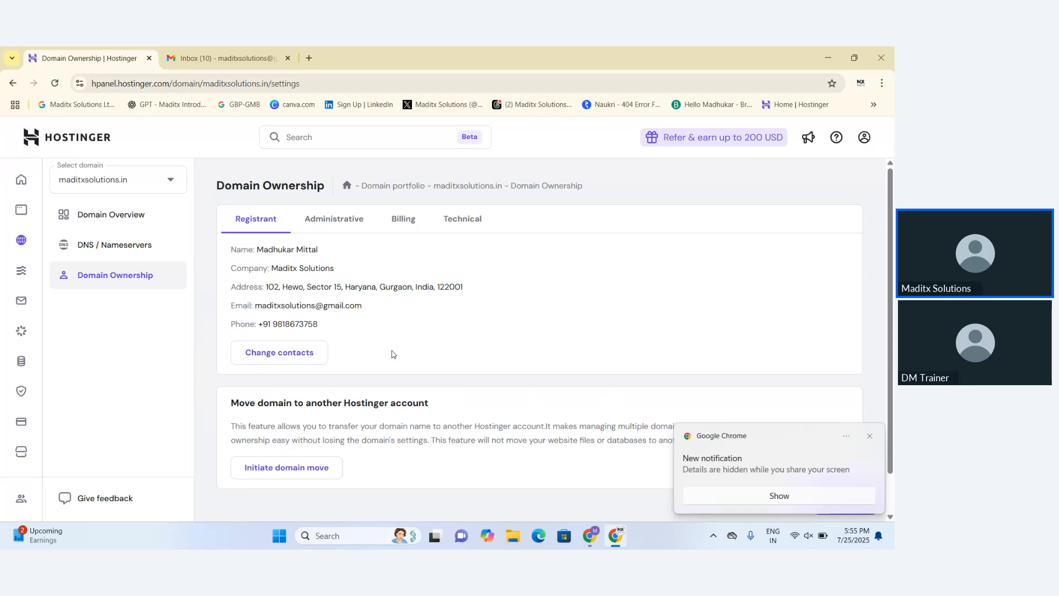
# Step: Dismiss the Chrome notification and view the maditxsolutions.in Domain Overview with checklist and nameservers
pyautogui.click(871, 438)
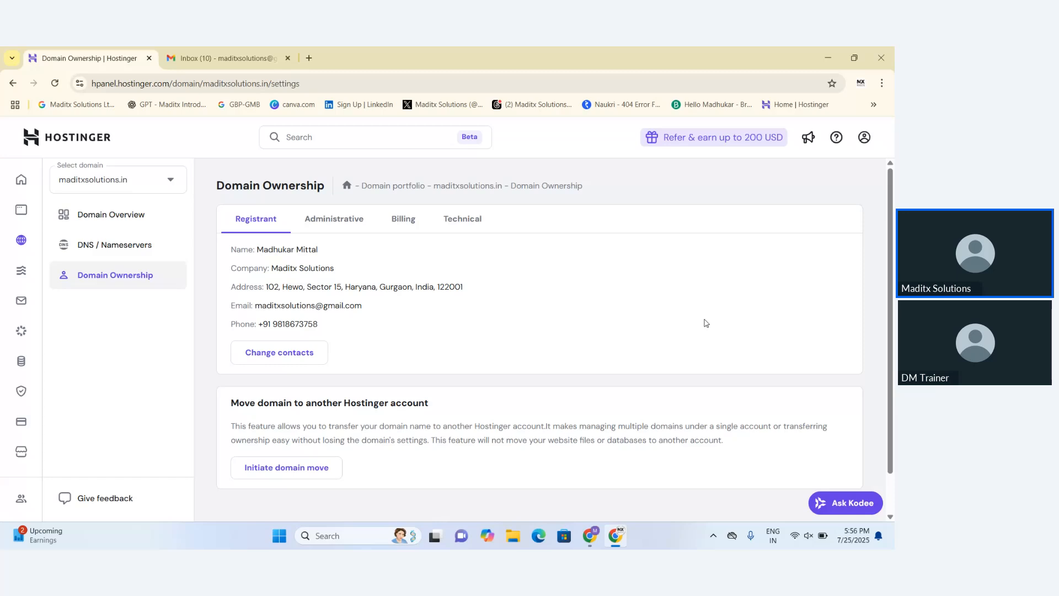
pyautogui.click(108, 219)
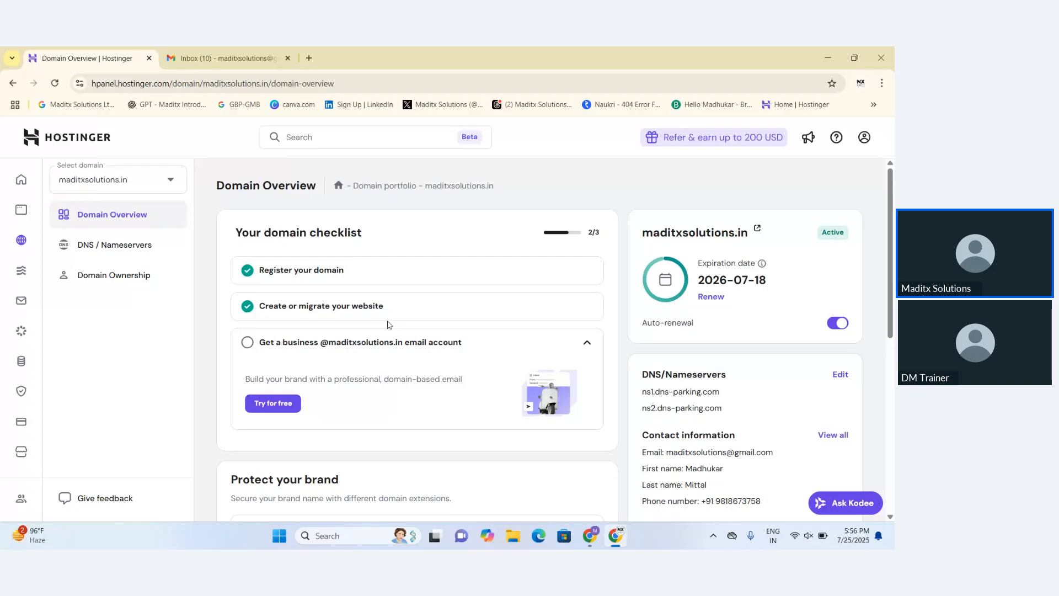
# Step: Return to the hPanel home page and scroll down to the Hosting widget
pyautogui.click(20, 182)
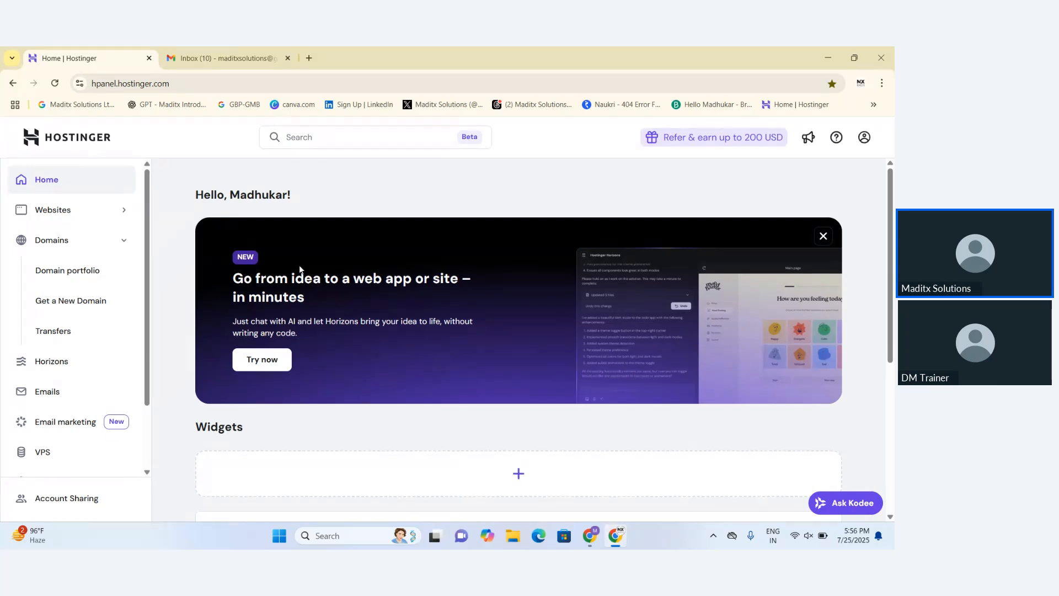
pyautogui.scroll(-3, 441, 283)
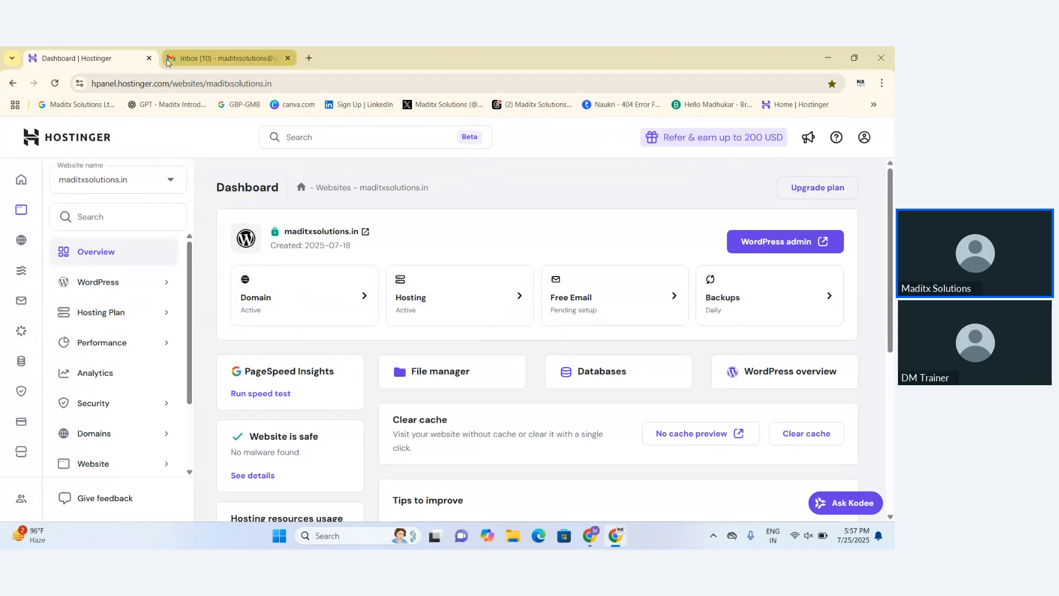
# Step: Close the Hostinger tab and Gmail window, switch to the Maditx profile, and load hPanel Home
pyautogui.click(149, 58)
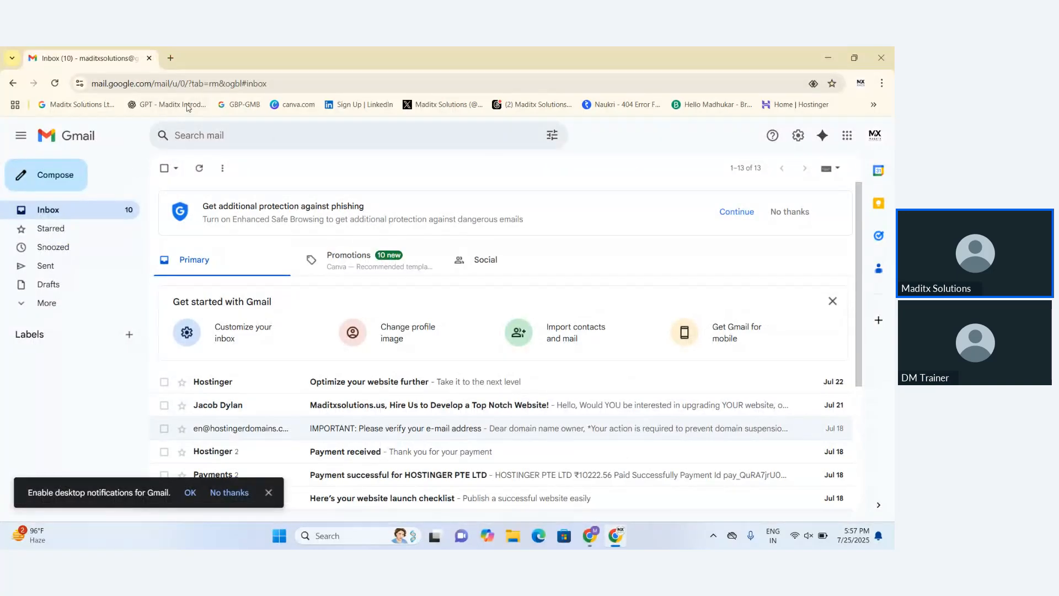
pyautogui.click(149, 58)
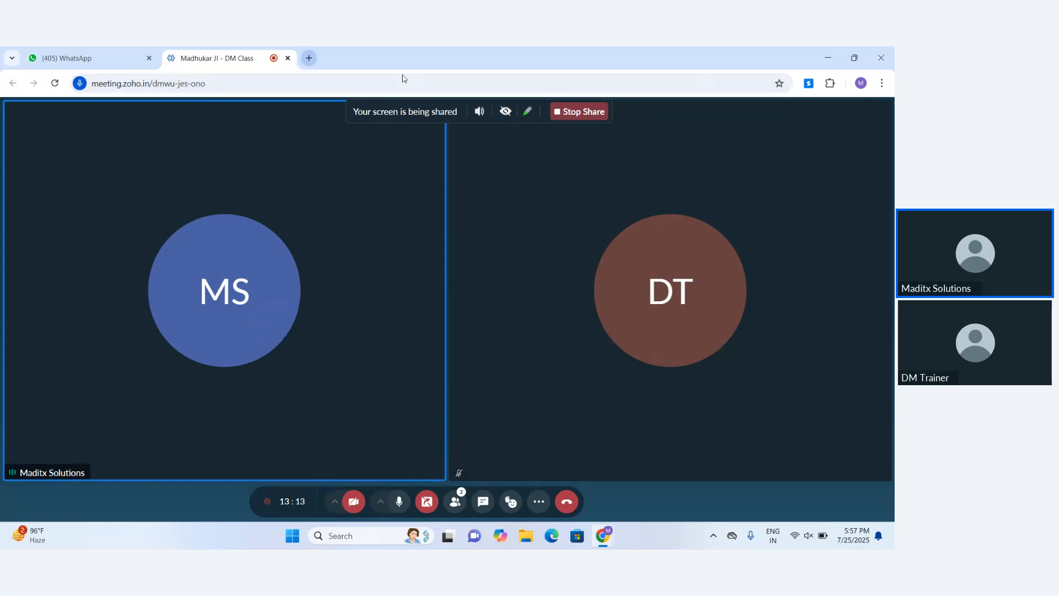
pyautogui.click(860, 83)
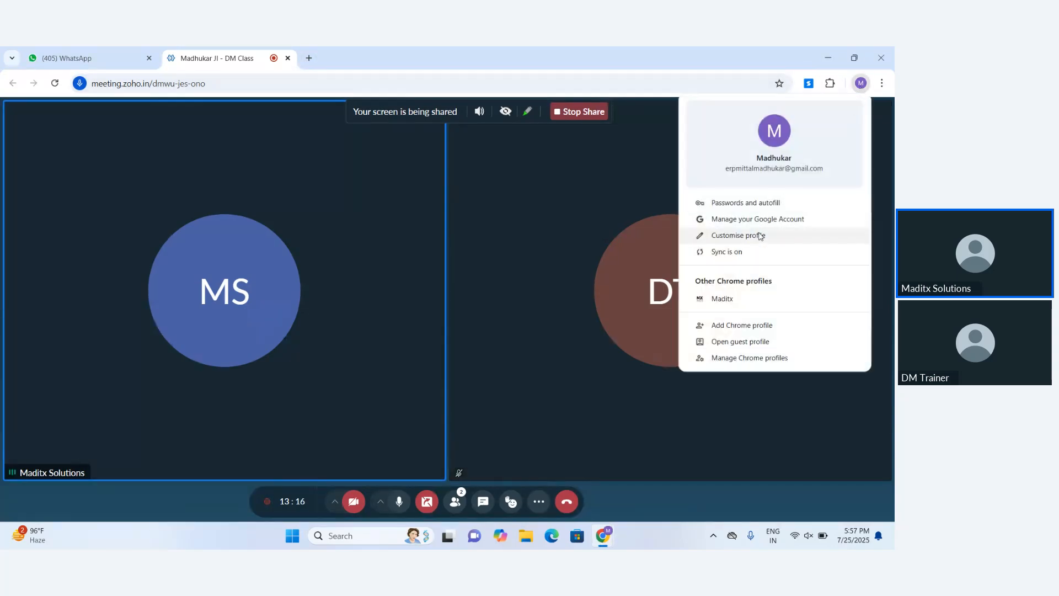
pyautogui.click(741, 303)
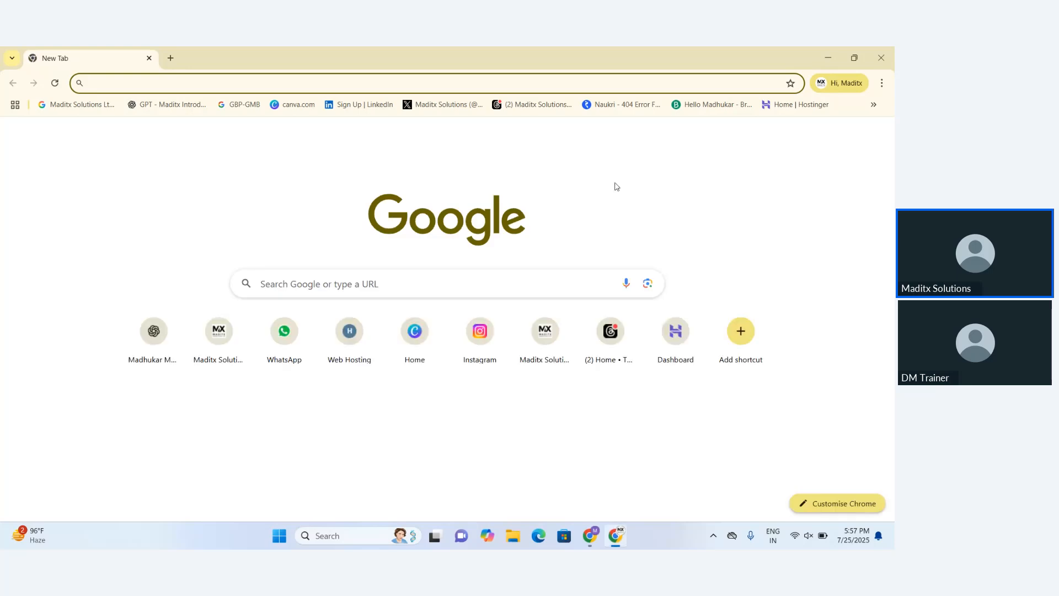
pyautogui.click(797, 106)
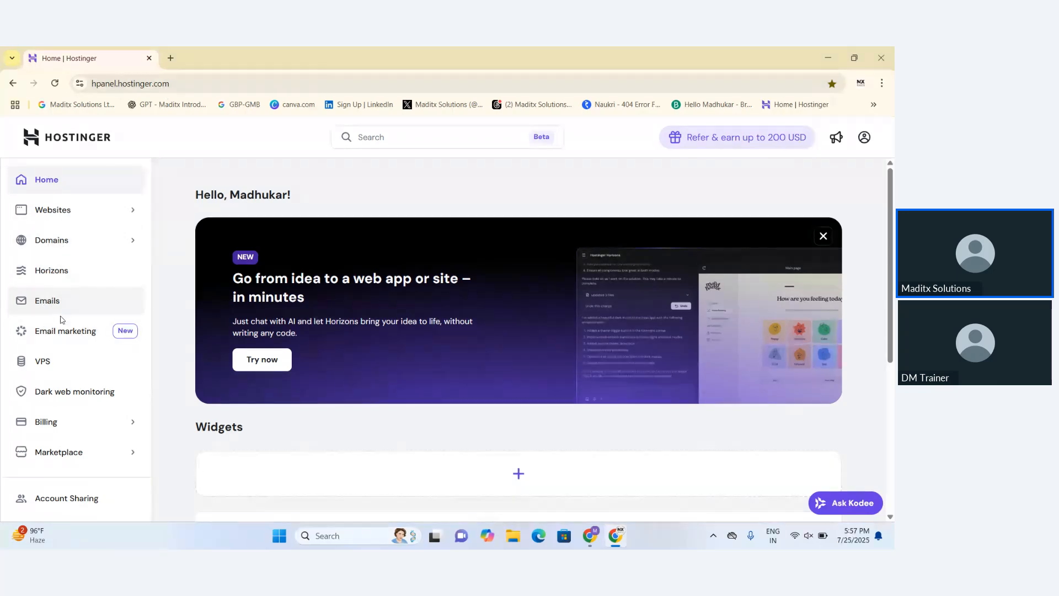
pyautogui.click(73, 246)
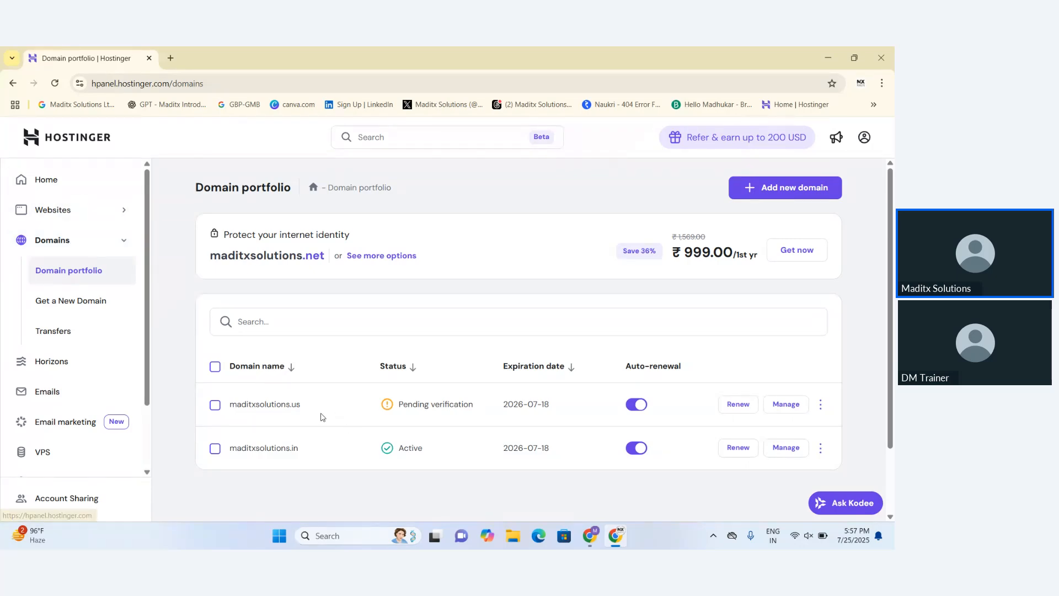
pyautogui.moveTo(499, 397)
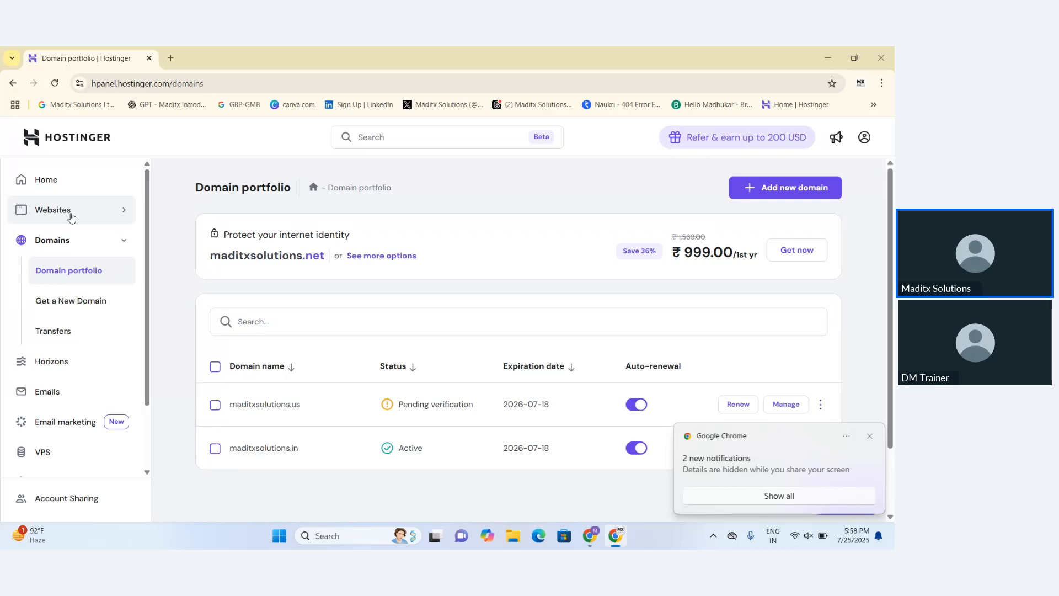
pyautogui.click(55, 182)
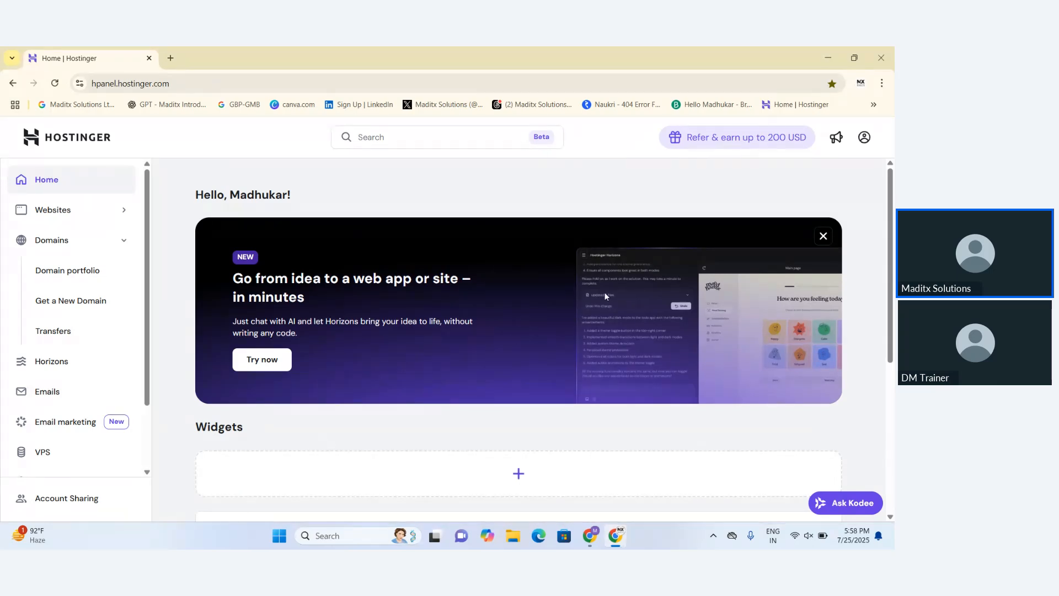
# Step: Dismiss the Horizons banner and manage the Business Web Hosting for maditxsolutions.in
pyautogui.click(822, 237)
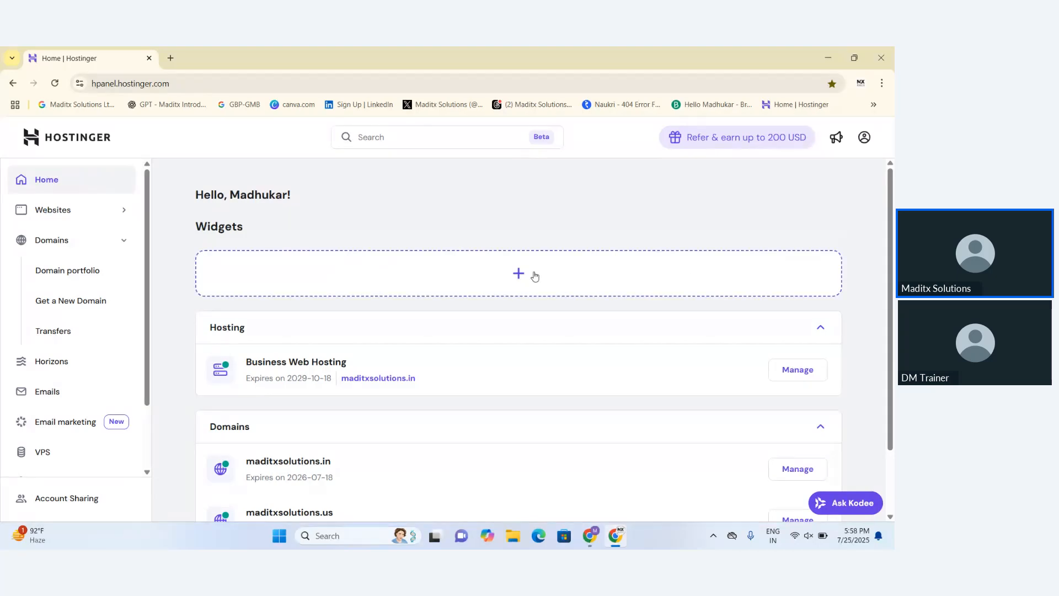
pyautogui.scroll(-2, 512, 339)
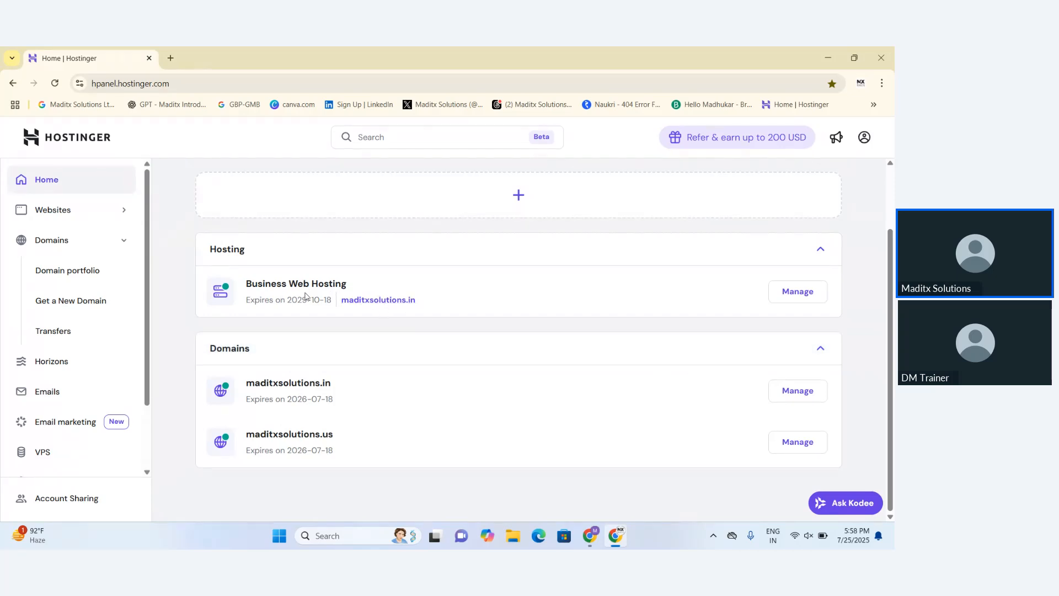
pyautogui.click(798, 294)
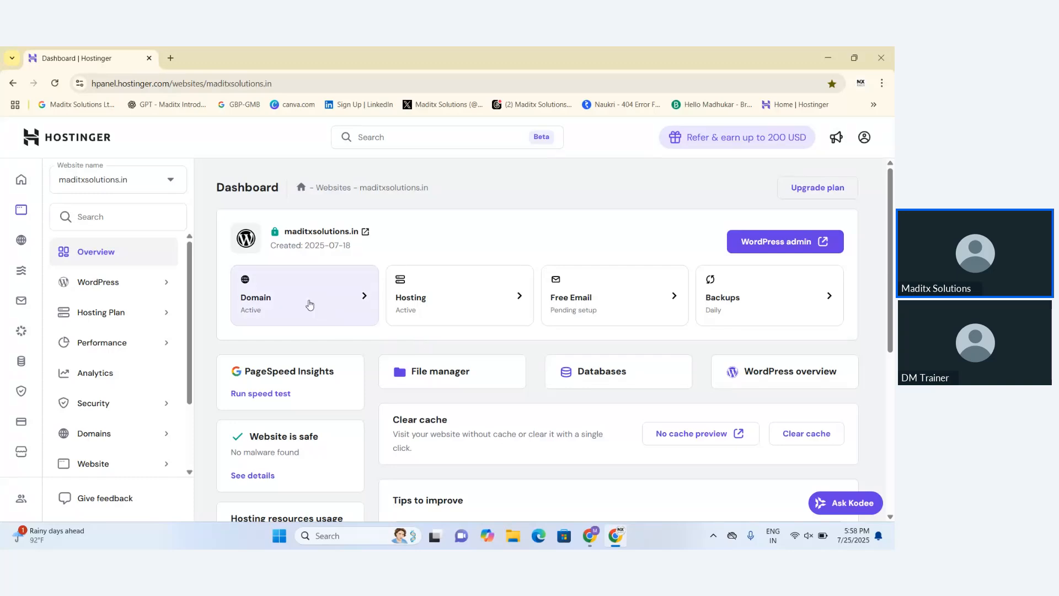
# Step: Open the Website name dropdown to list the account's websites
pyautogui.click(172, 182)
pyautogui.click(172, 182)
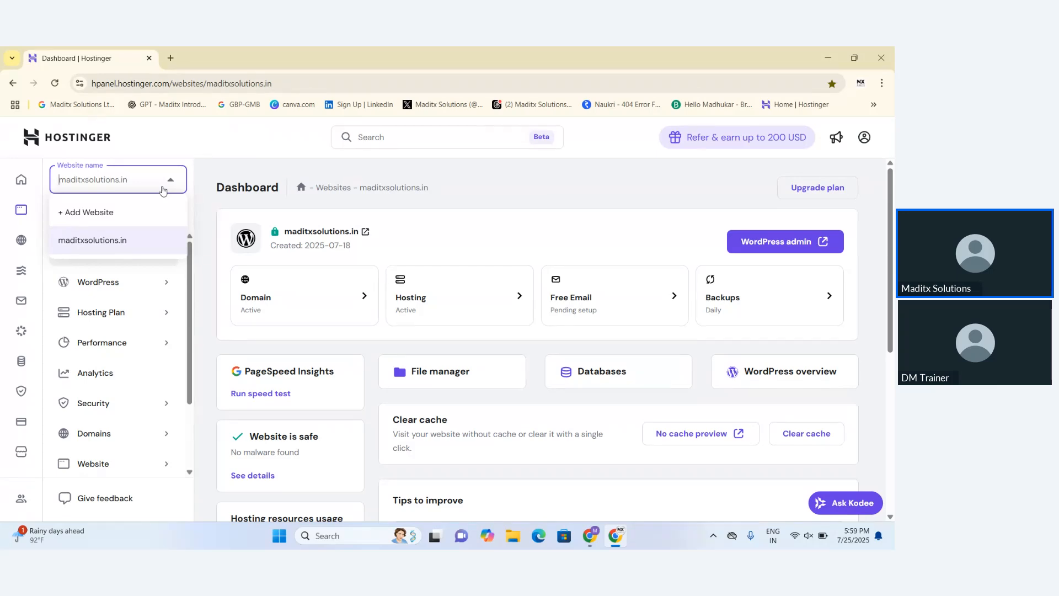
# Step: Open the maditxsolutions.in WordPress admin in a new tab, browse its sidebar, then switch browser windows
pyautogui.click(767, 243)
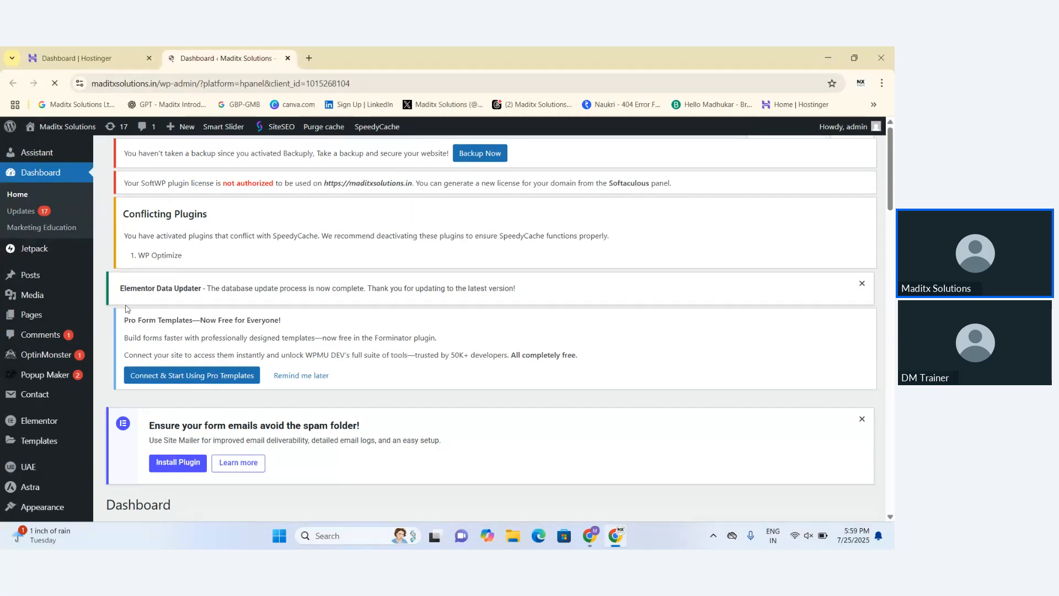
pyautogui.scroll(-5, 83, 331)
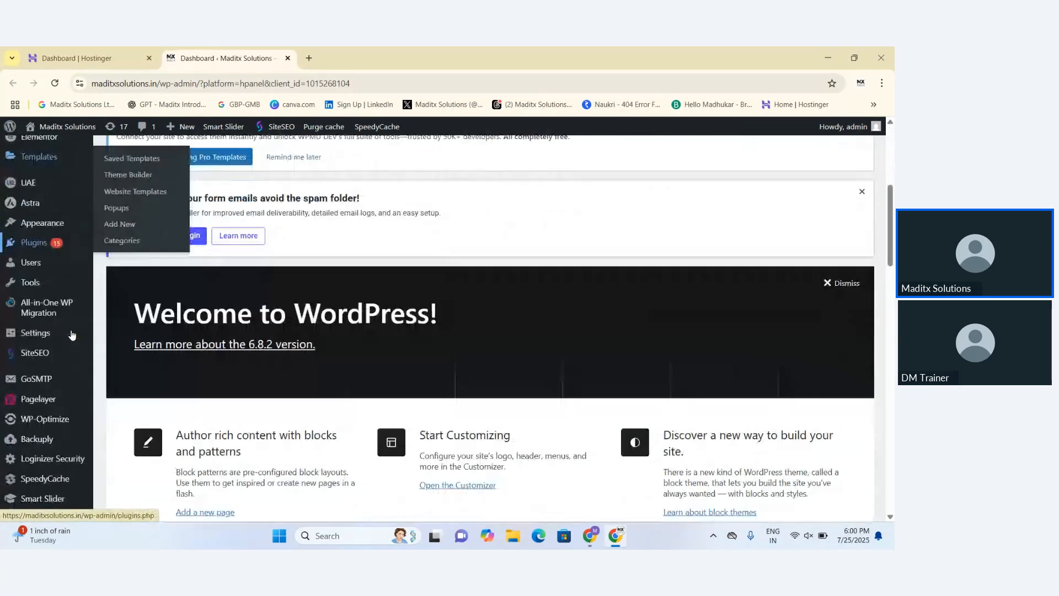
pyautogui.scroll(5, 56, 381)
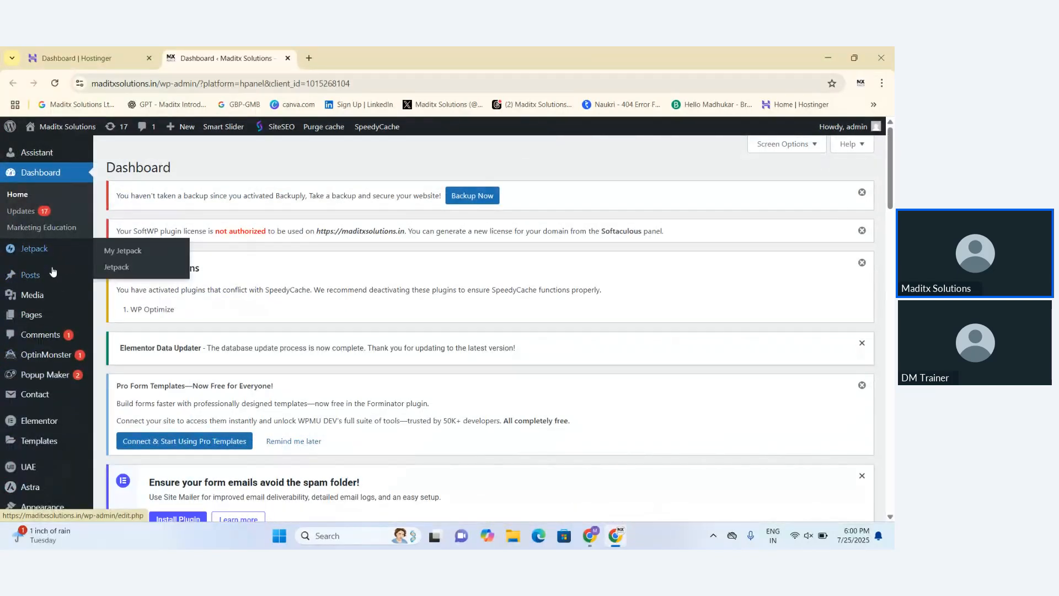
pyautogui.moveTo(53, 287)
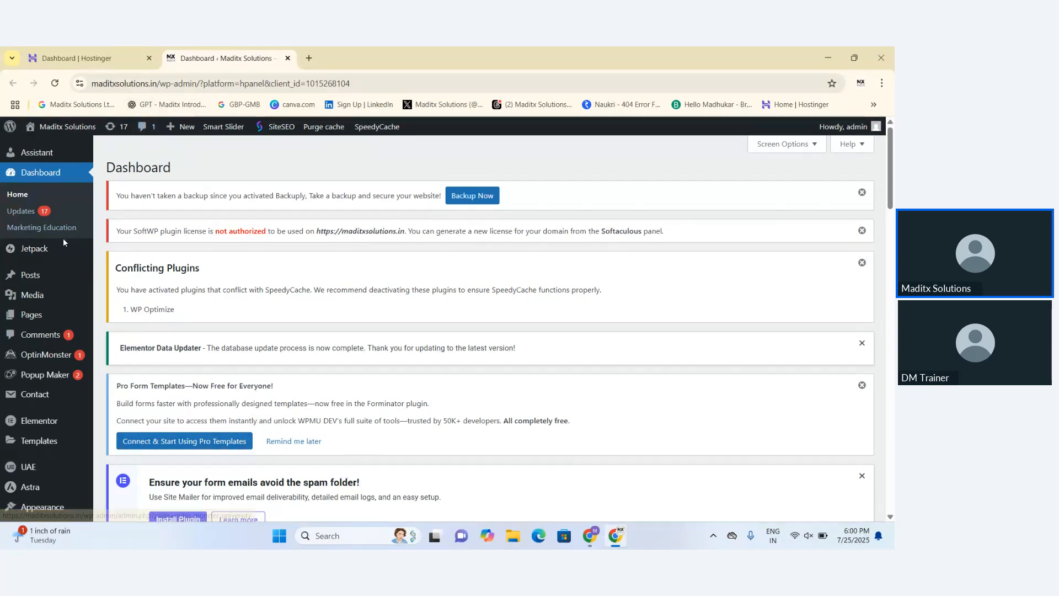
pyautogui.moveTo(64, 243)
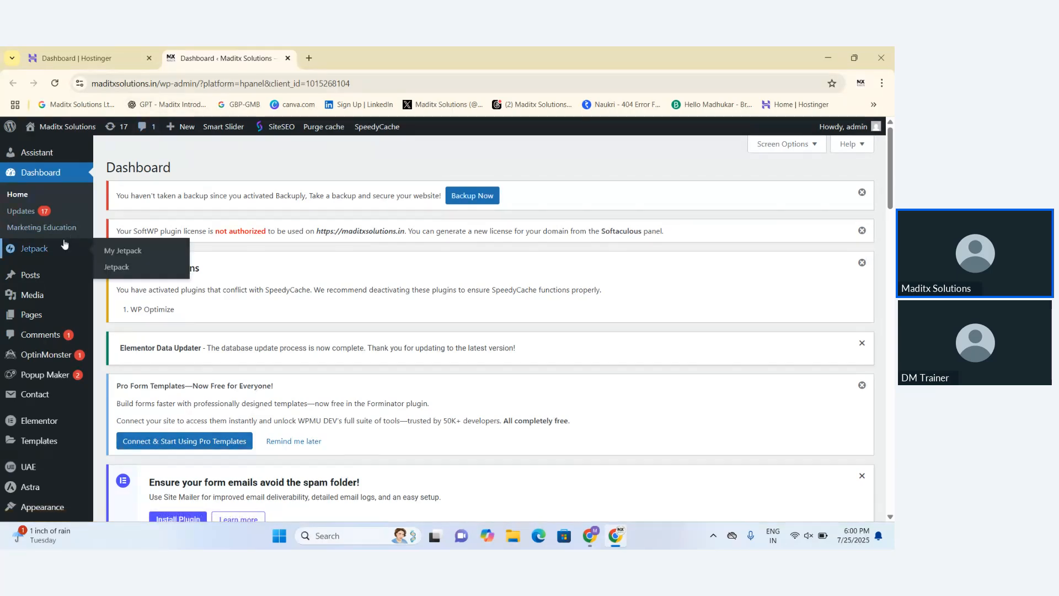
pyautogui.click(592, 543)
pyautogui.click(614, 479)
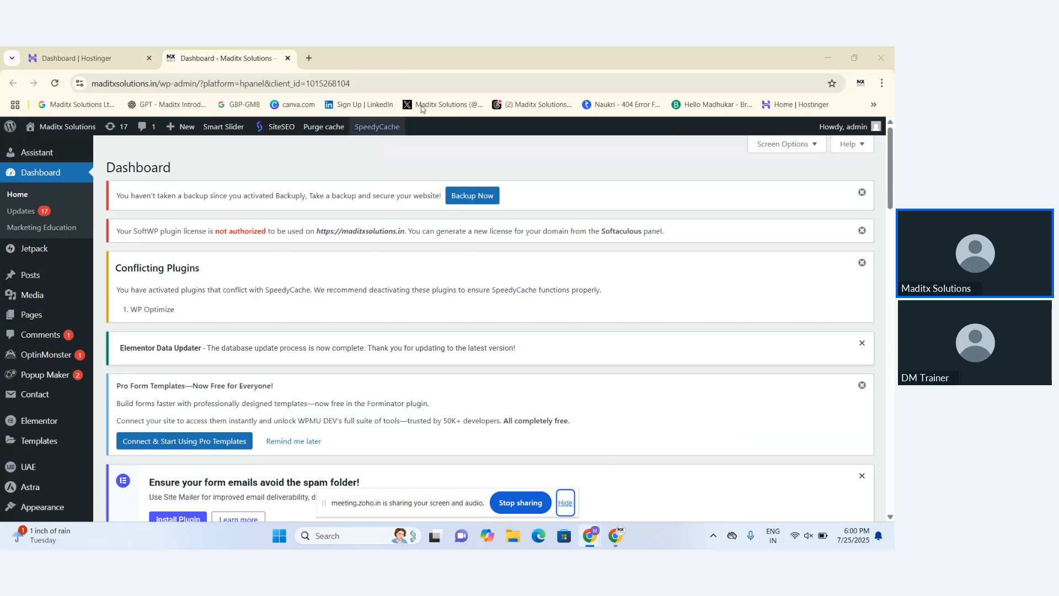
# Step: In the DM Class meeting window, open a new tab and load the maditxsolutions.com/wp-admin login page
pyautogui.click(309, 58)
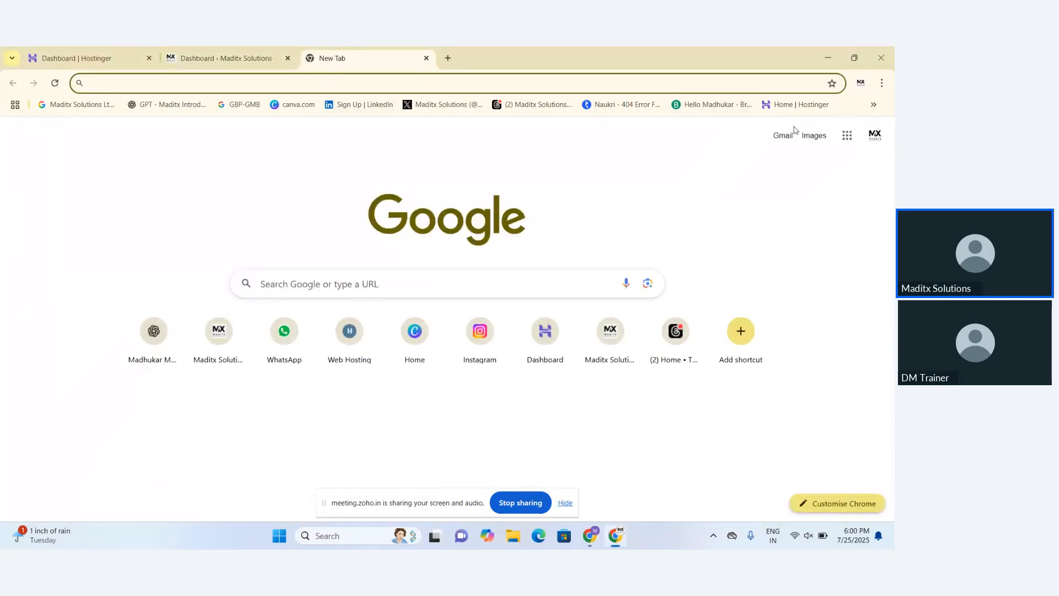
pyautogui.click(586, 539)
pyautogui.moveTo(589, 537)
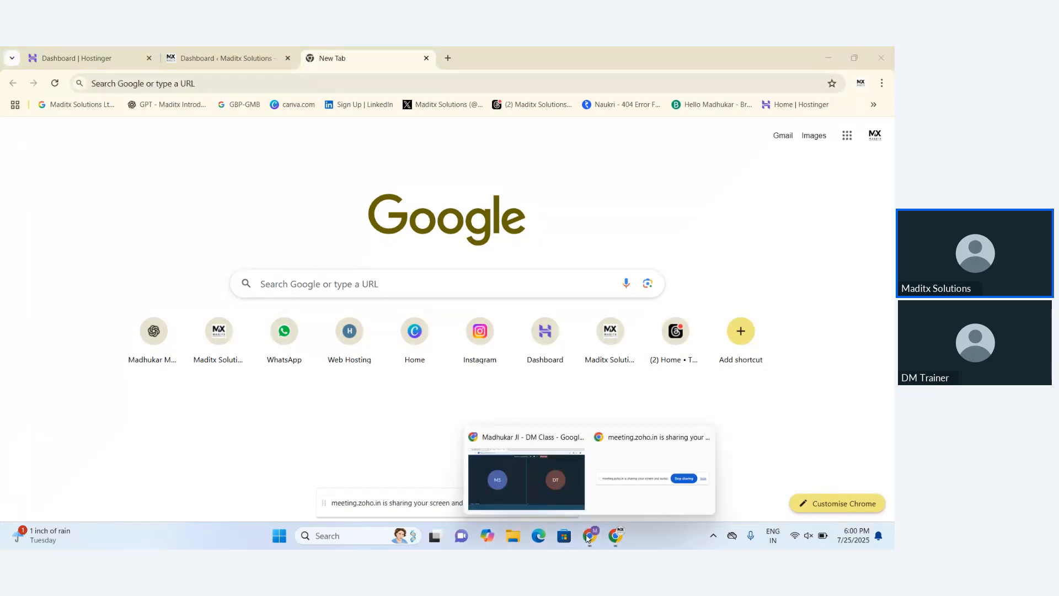
pyautogui.click(558, 499)
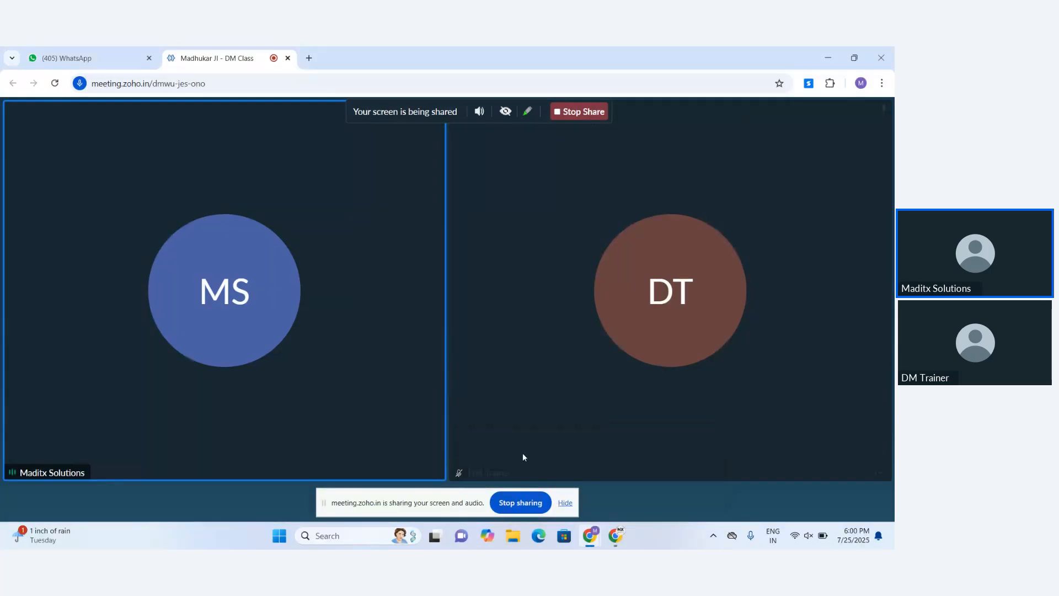
pyautogui.click(307, 58)
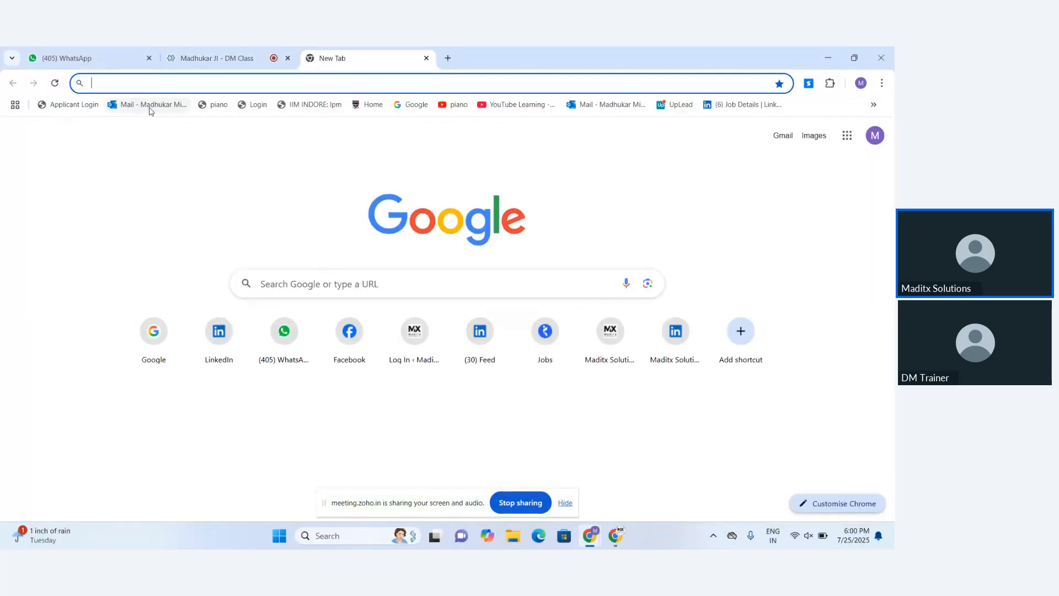
pyautogui.write('htt')
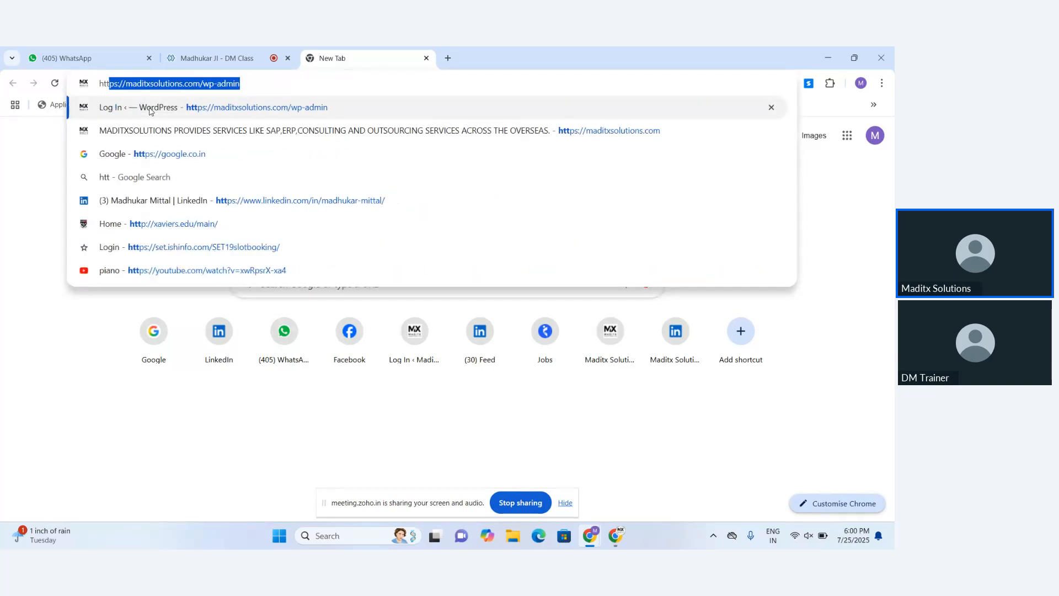
pyautogui.click(275, 111)
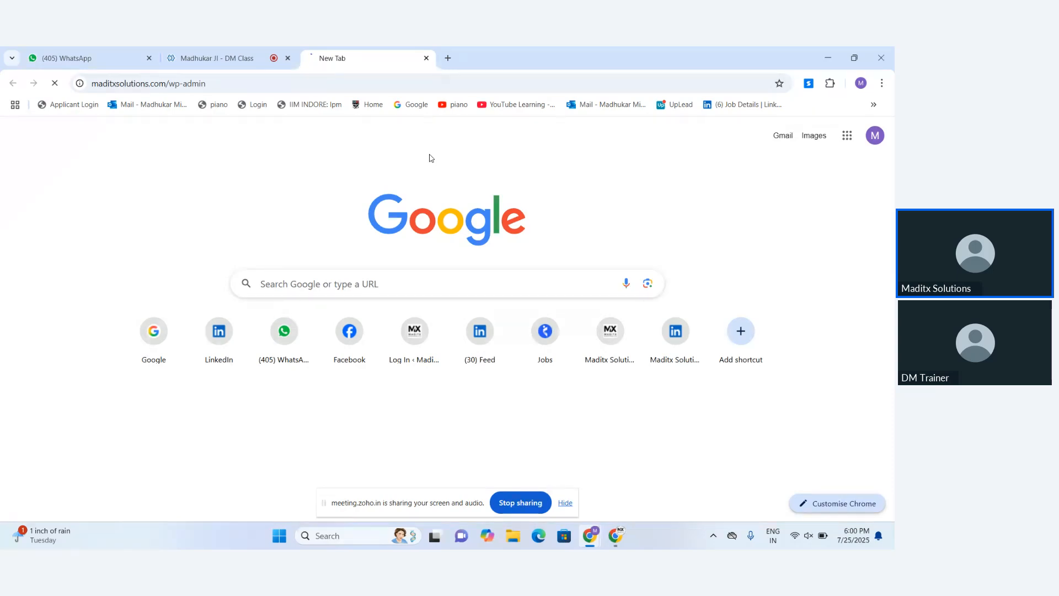
# Step: Hide the screen-sharing notice and try logging in as admin with the account password
pyautogui.click(565, 503)
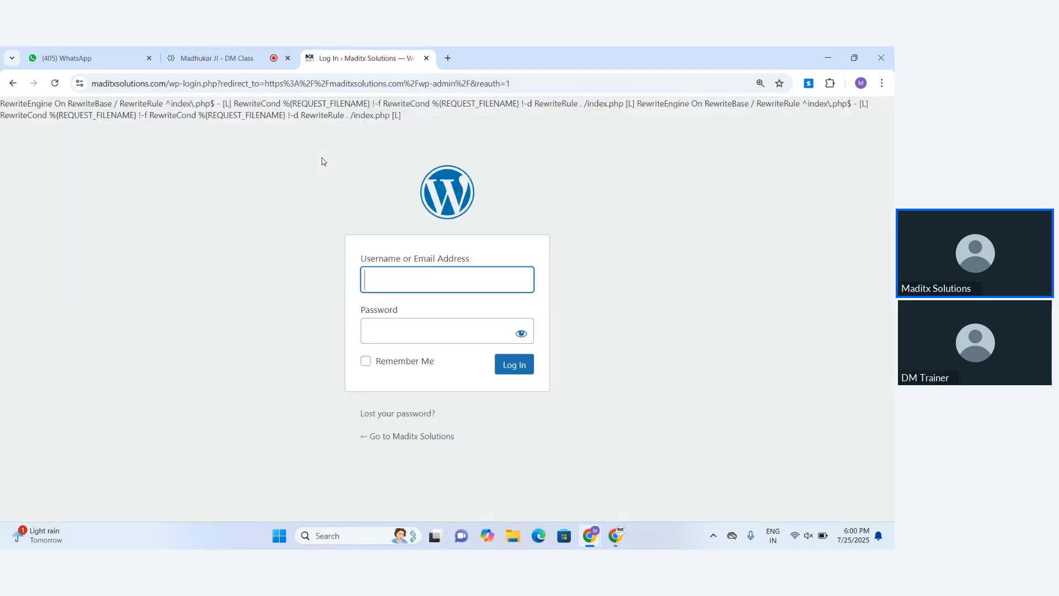
pyautogui.write('admin')
pyautogui.click(395, 328)
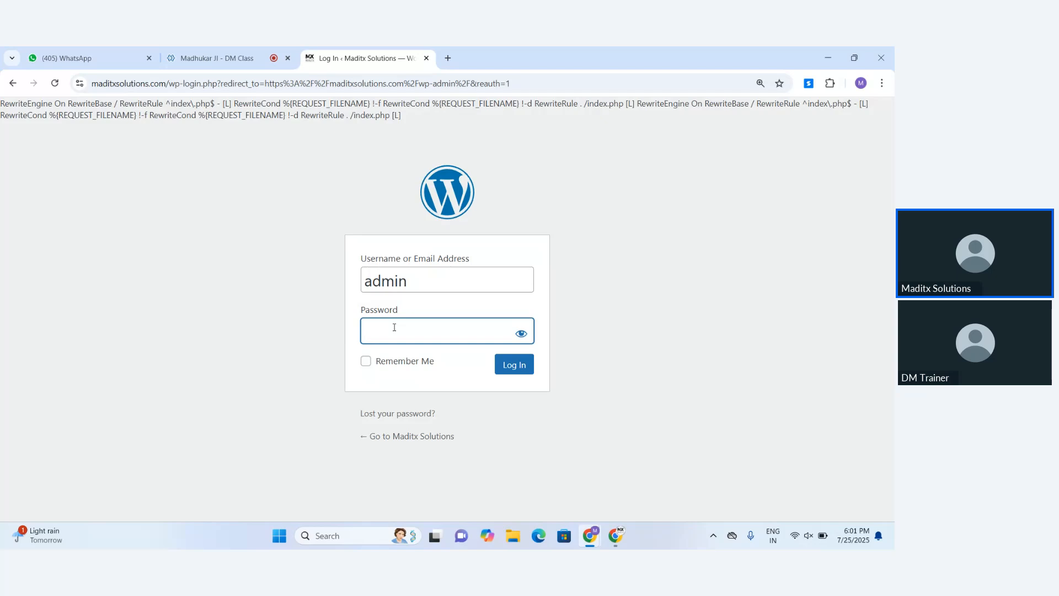
pyautogui.write('••••••••••••')
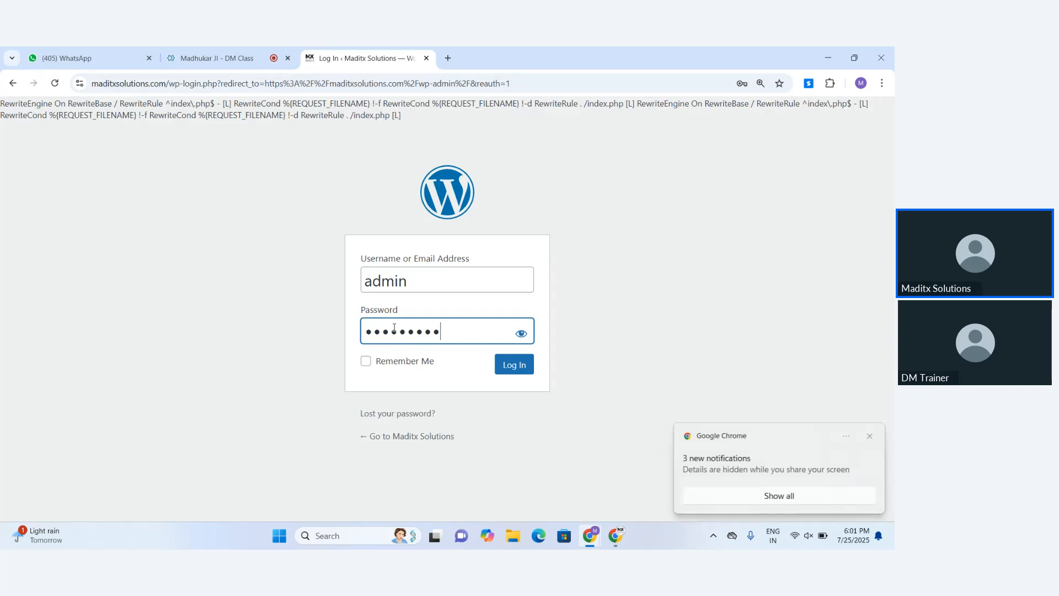
pyautogui.write('••')
pyautogui.click(518, 369)
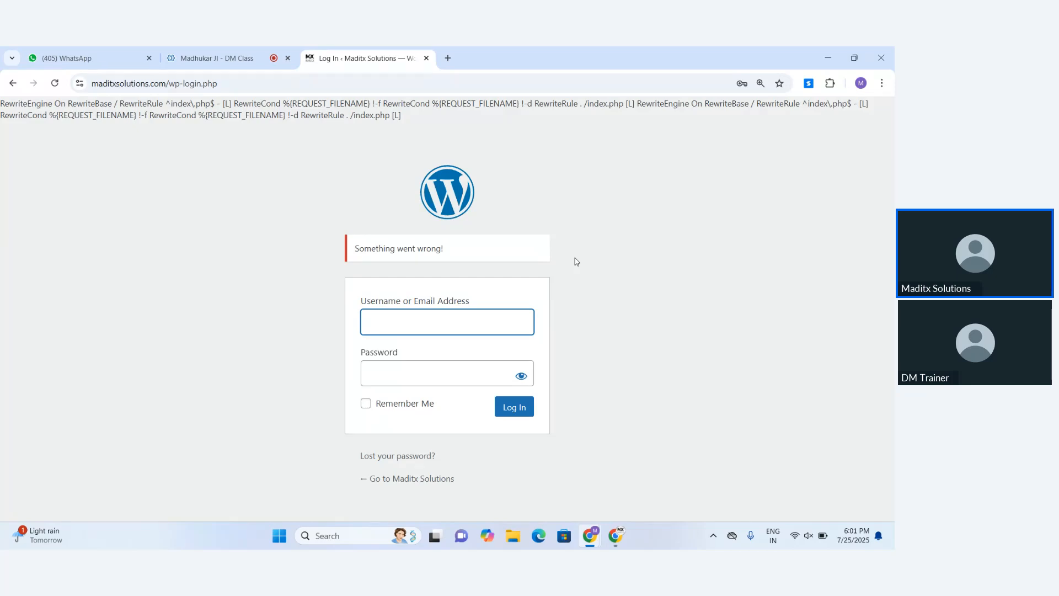
# Step: After the 'Something went wrong!' error, re-enter admin and the account password
pyautogui.write('admin')
pyautogui.click(394, 373)
pyautogui.write('***')
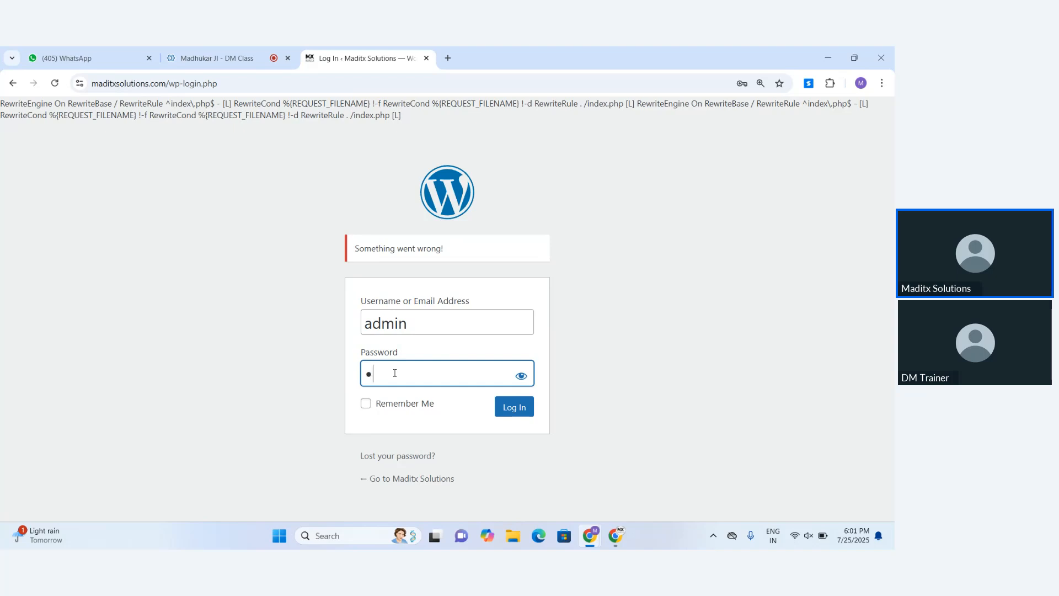
pyautogui.write('**********')
# Step: Log in again, scroll through the unstyled dashboard, and start typing the site address in a new tab
pyautogui.click(503, 408)
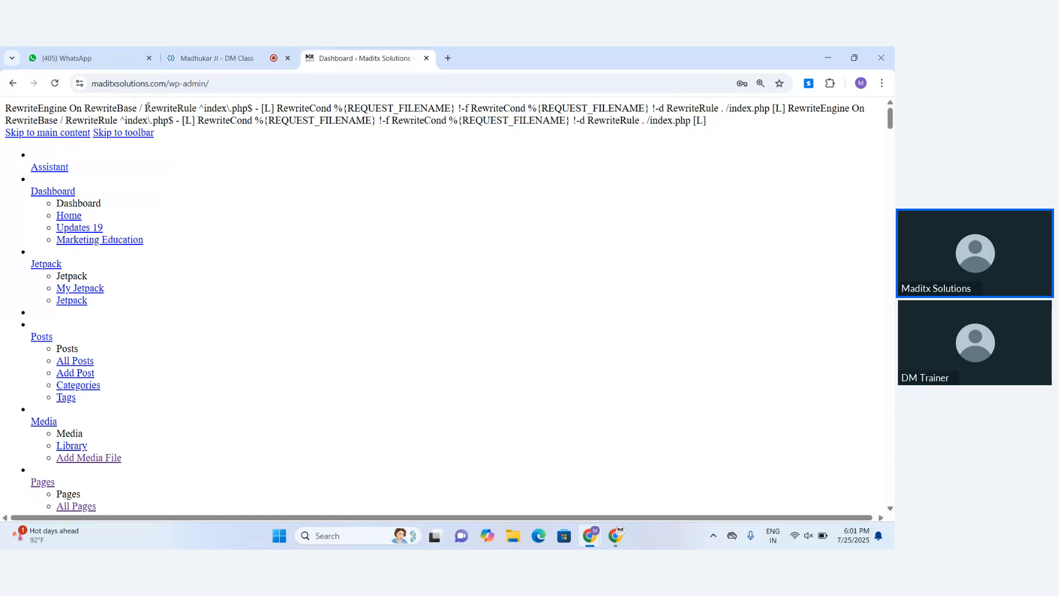
pyautogui.click(180, 254)
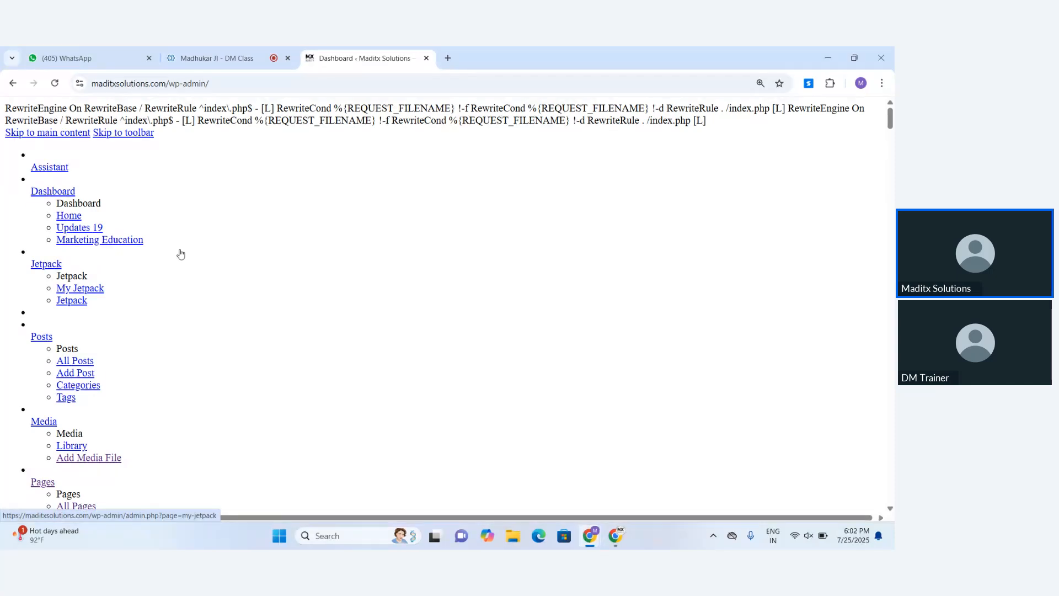
pyautogui.scroll(-3, 194, 277)
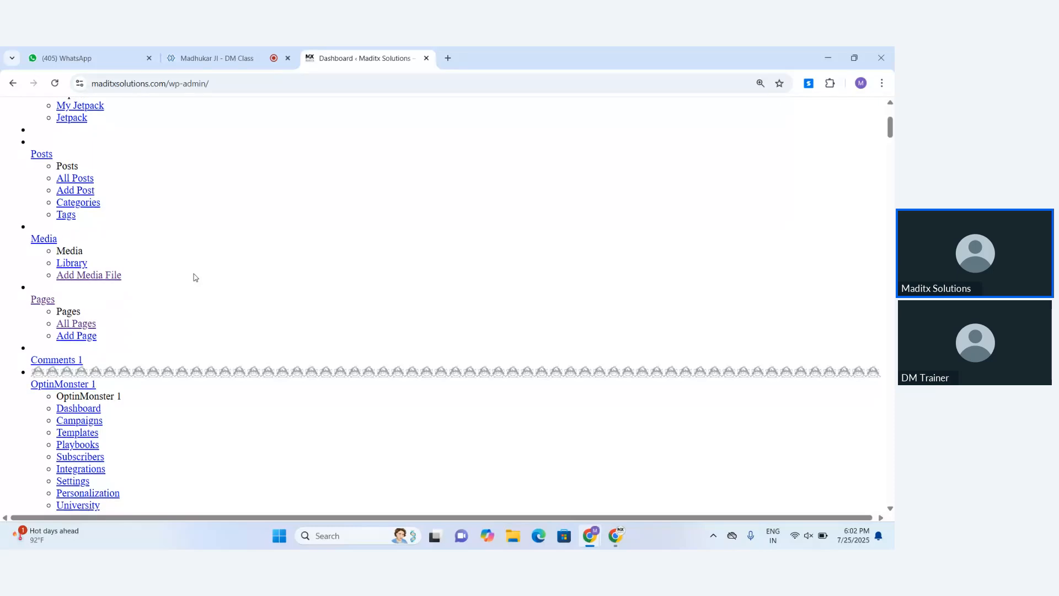
pyautogui.scroll(-3, 193, 278)
pyautogui.scroll(6, 194, 278)
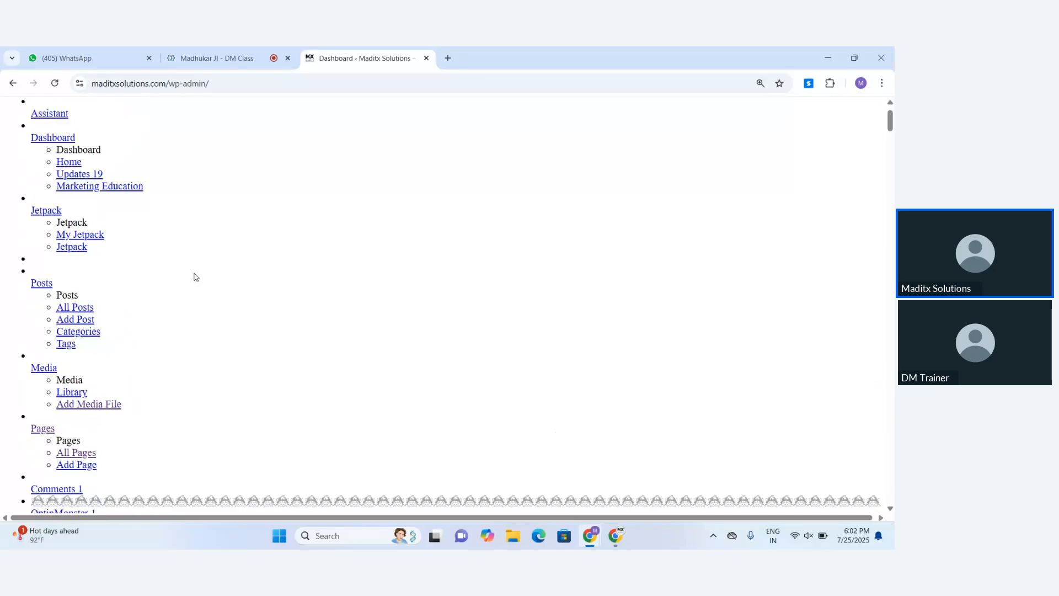
pyautogui.click(448, 58)
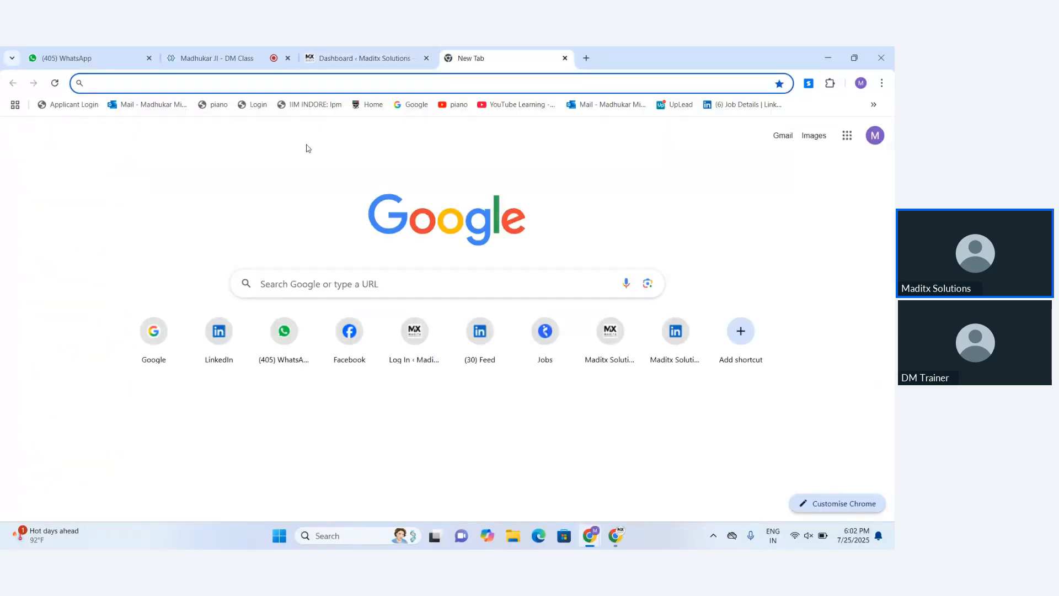
pyautogui.write('htt')
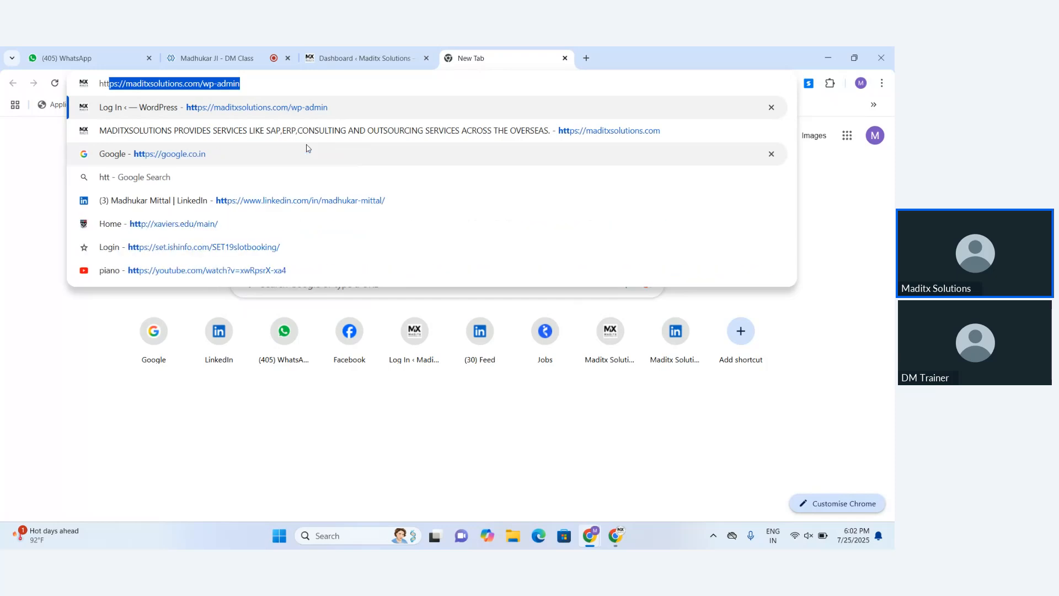
# Step: Load maditxsolutions.com from the address bar suggestion, which shows a blank white page
pyautogui.click(649, 131)
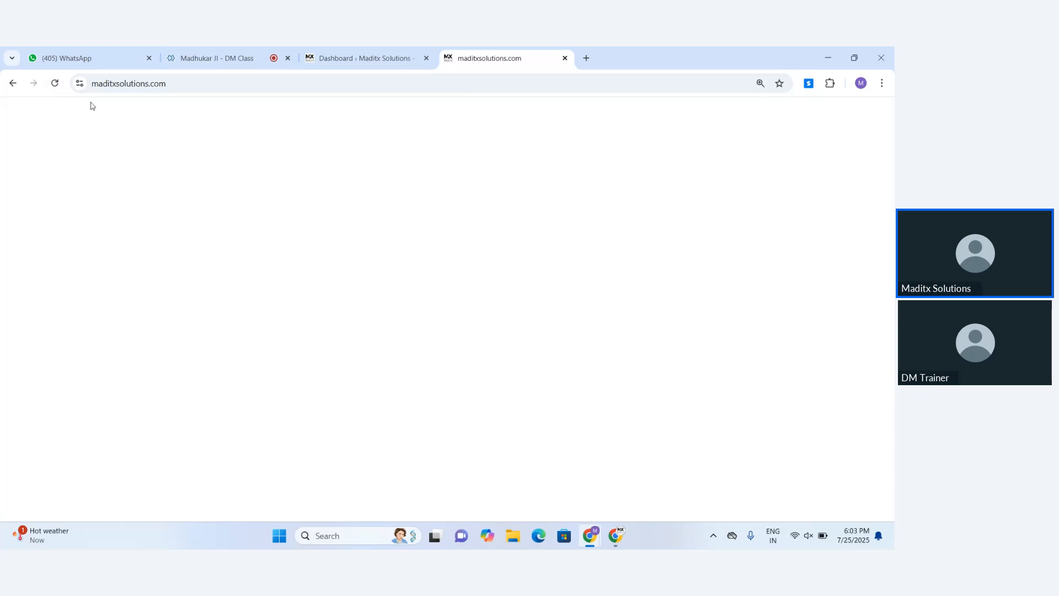
# Step: Reload the blank maditxsolutions.com page and briefly check the admin Dashboard tab
pyautogui.click(96, 85)
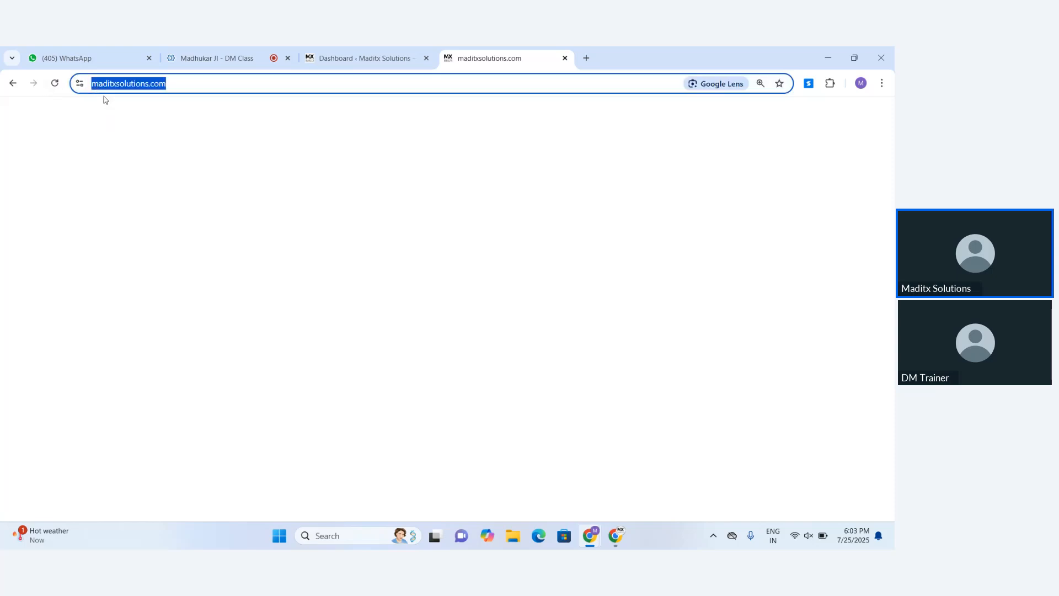
pyautogui.click(95, 82)
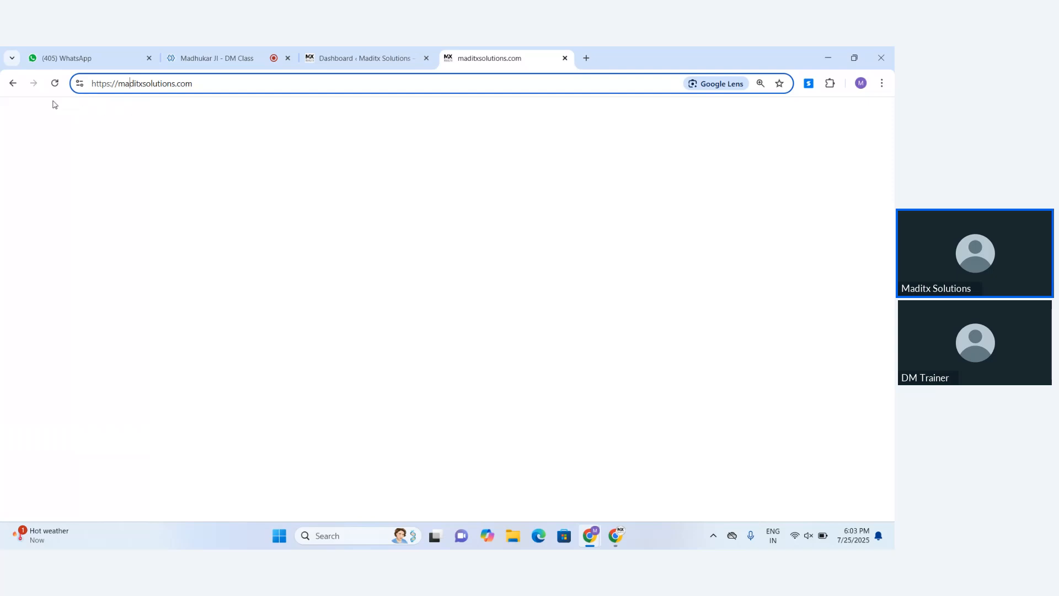
pyautogui.click(54, 82)
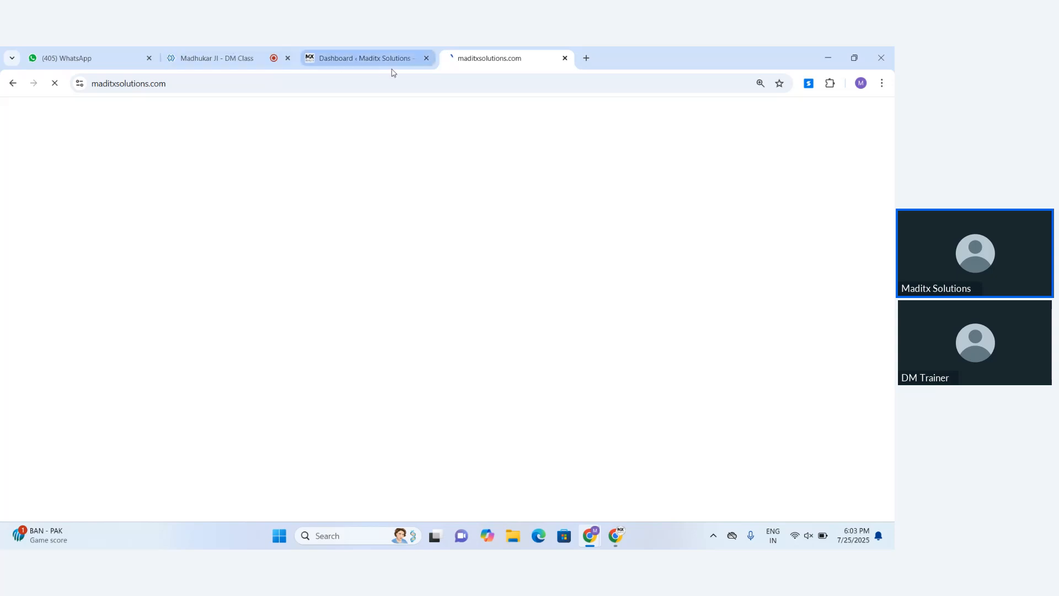
pyautogui.click(367, 59)
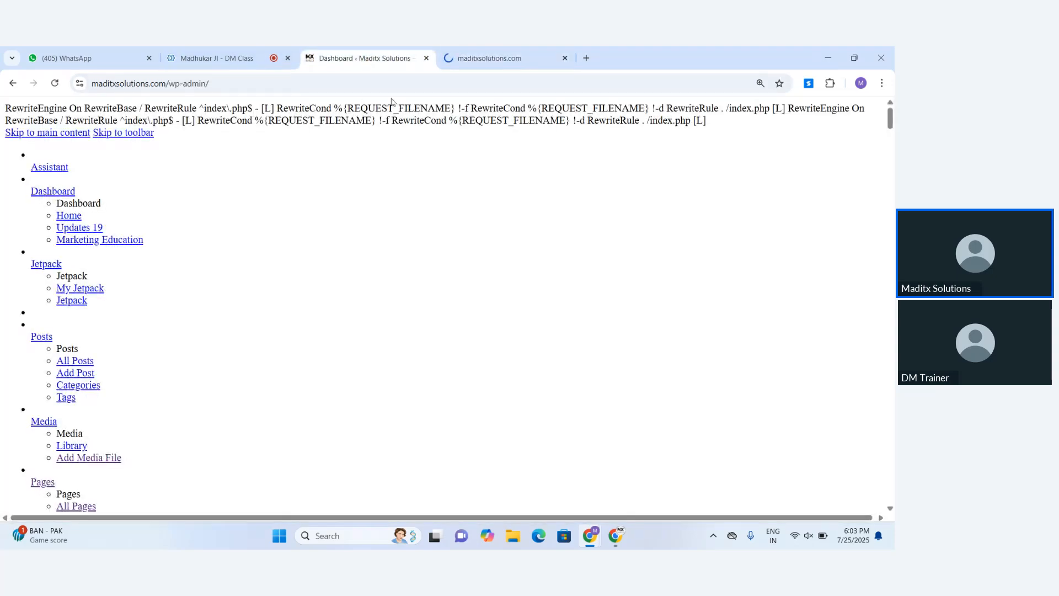
pyautogui.click(473, 62)
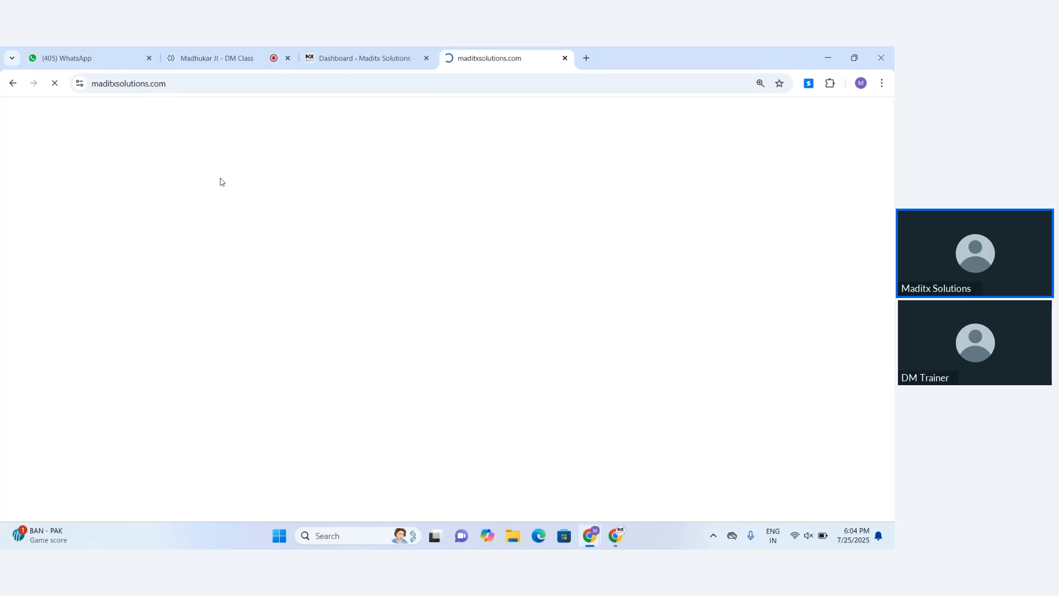
# Step: Scroll through the unstyled admin menu on the Dashboard tab, then return to the blank live site
pyautogui.click(210, 62)
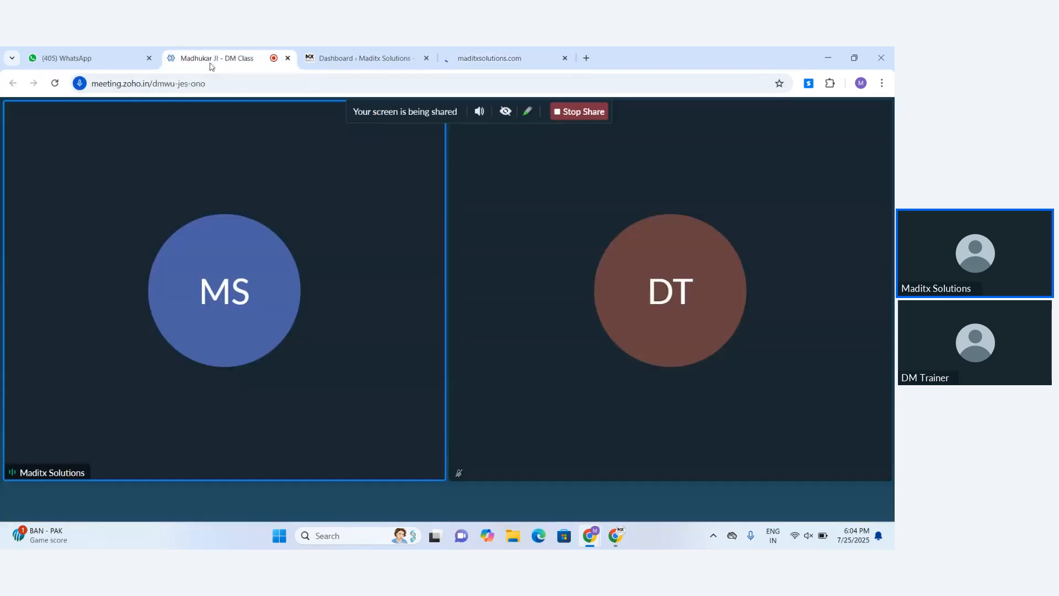
pyautogui.click(353, 58)
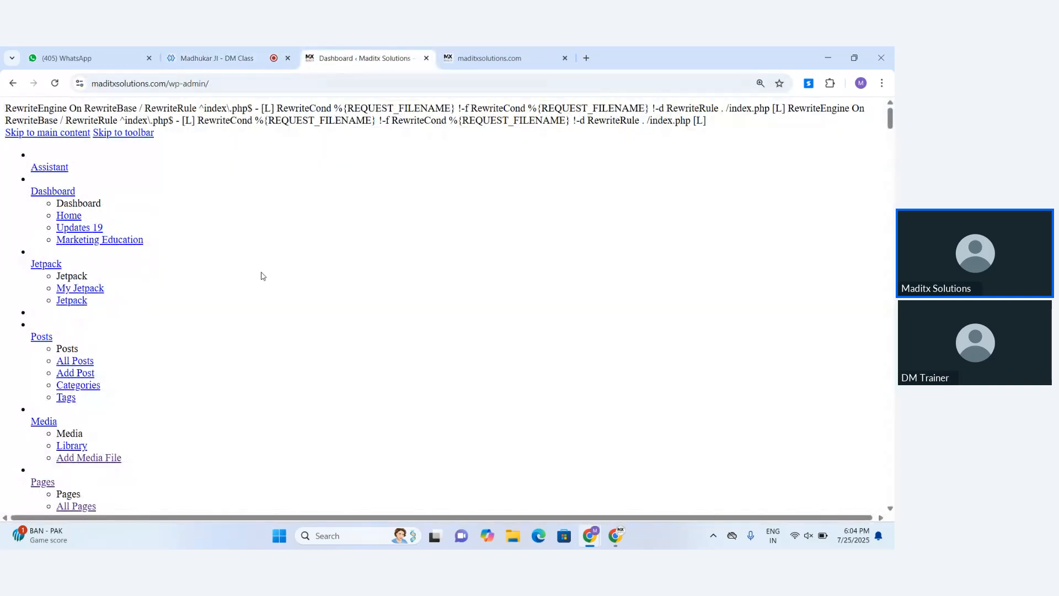
pyautogui.scroll(-9, 260, 274)
pyautogui.scroll(10, 261, 274)
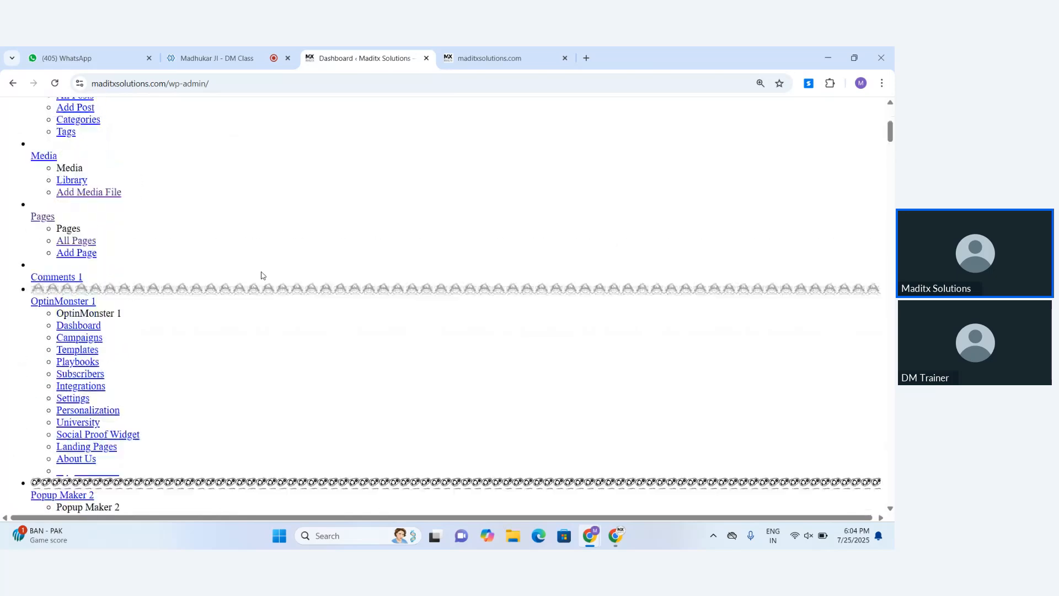
pyautogui.click(474, 67)
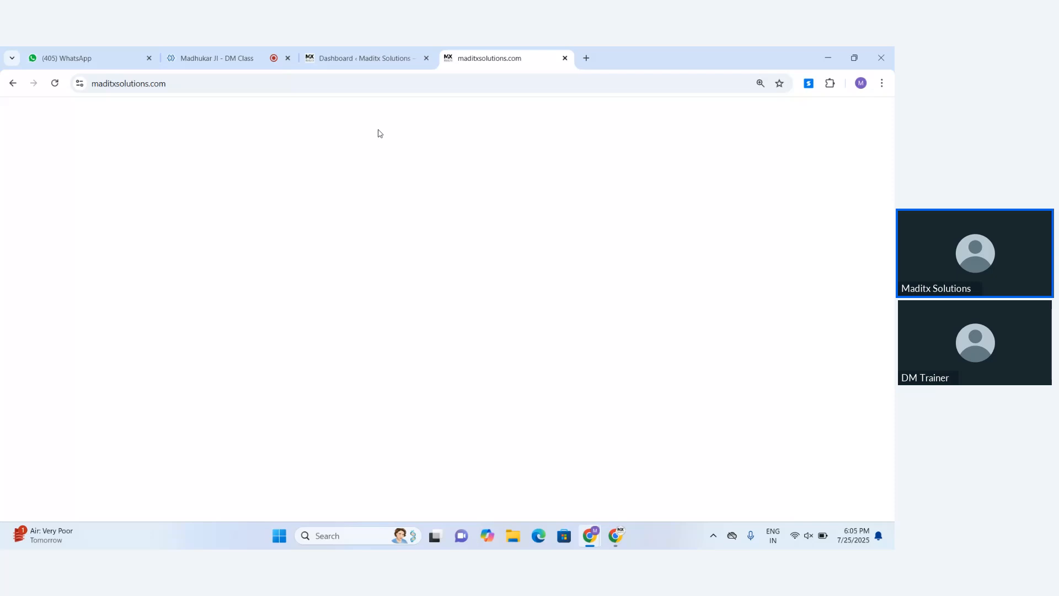
# Step: In the other Chrome window, log out of maditxsolutions.in via the Howdy, admin menu
pyautogui.click(617, 539)
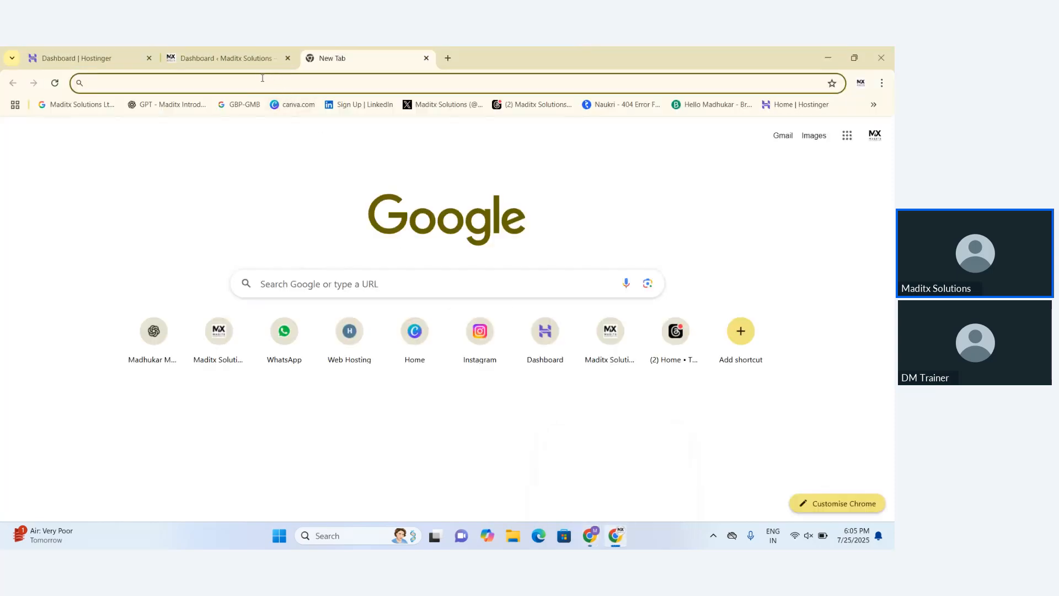
pyautogui.click(228, 60)
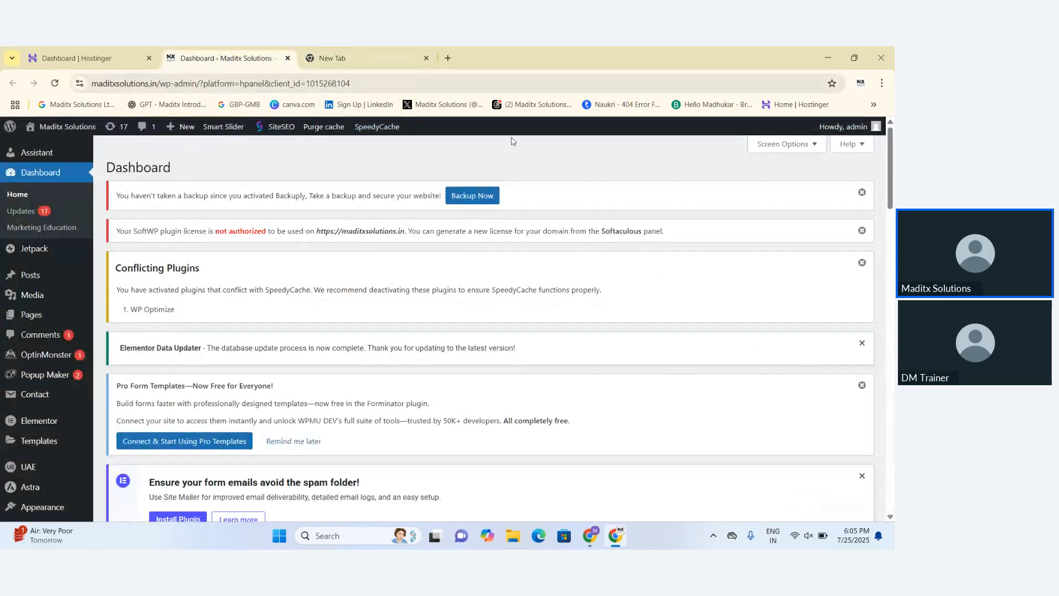
pyautogui.moveTo(869, 128)
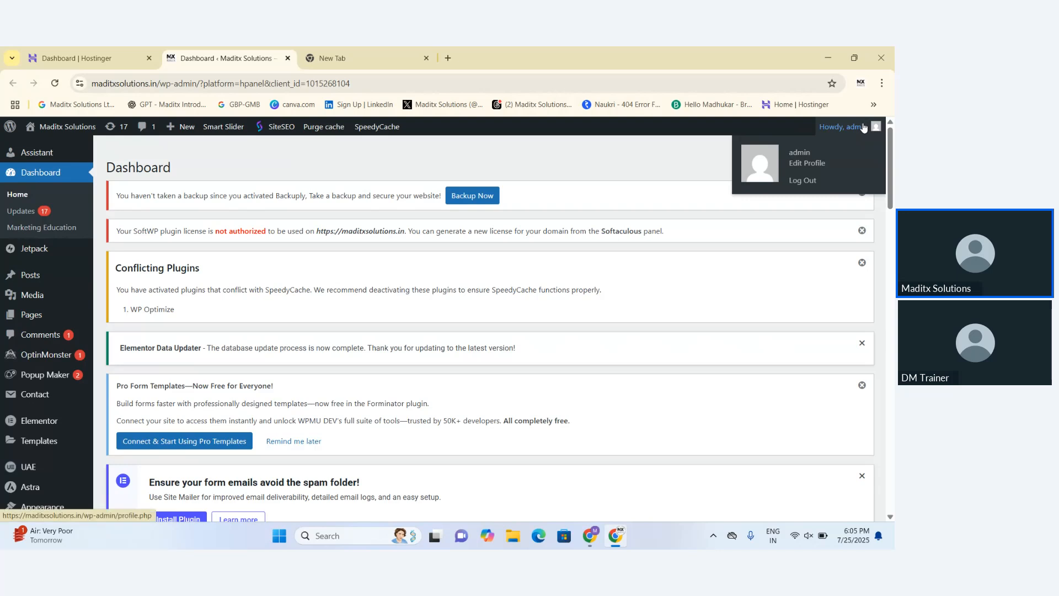
pyautogui.click(806, 183)
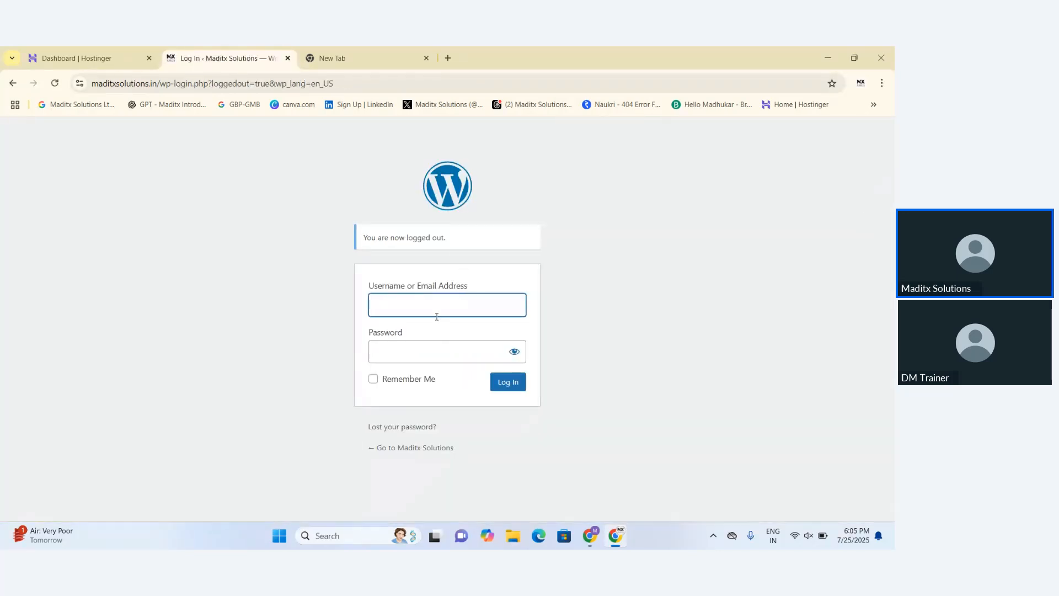
pyautogui.click(287, 59)
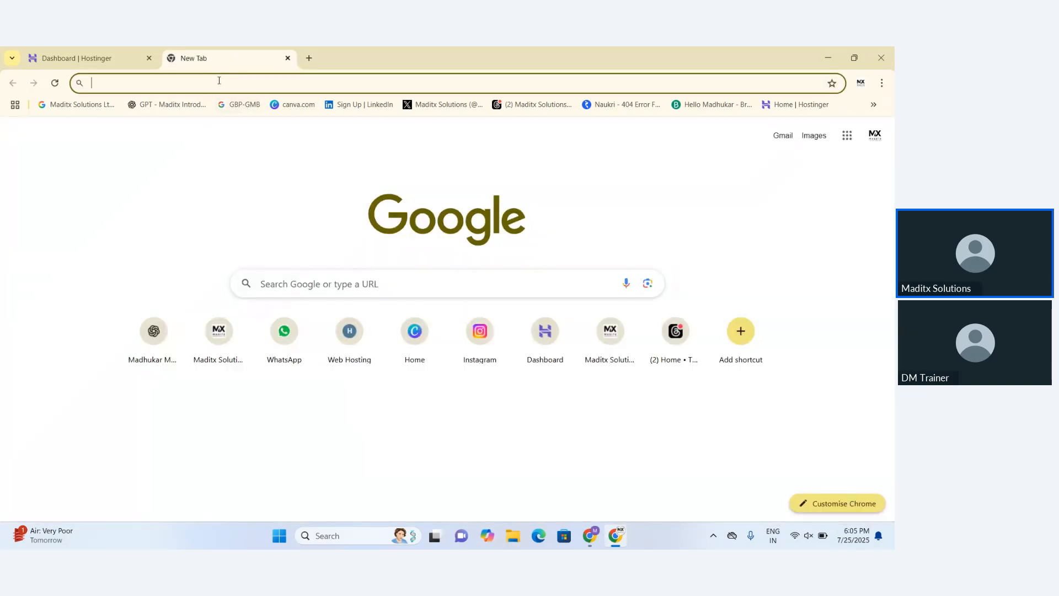
pyautogui.write('htt')
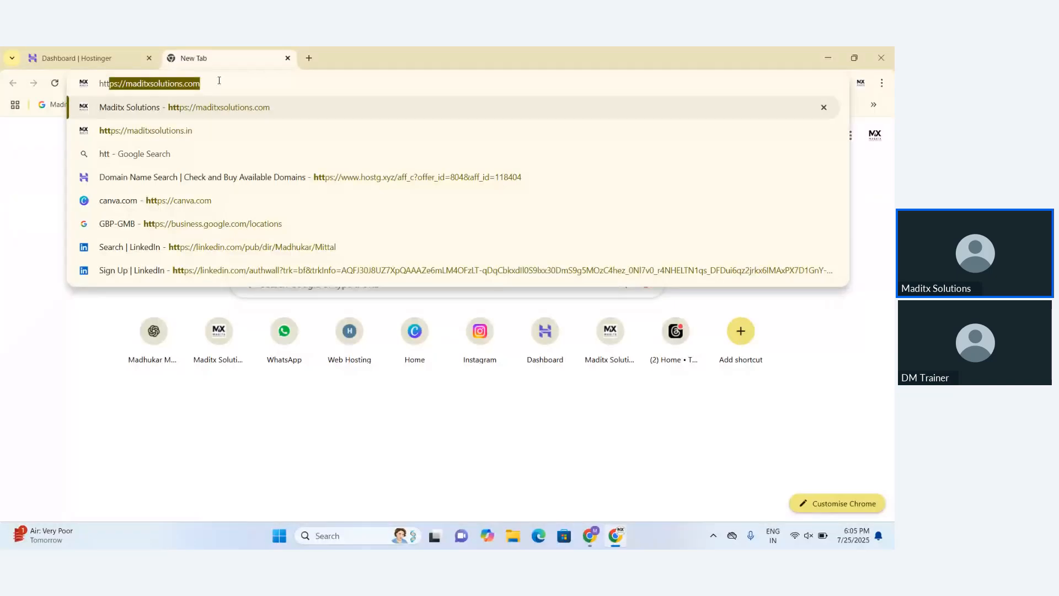
pyautogui.write('ps')
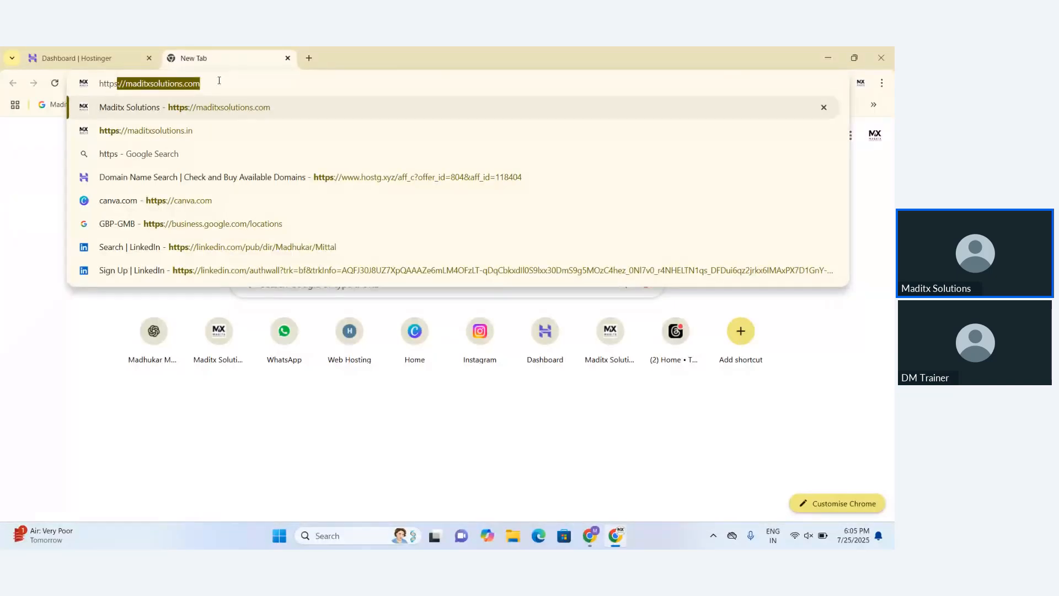
pyautogui.click(213, 82)
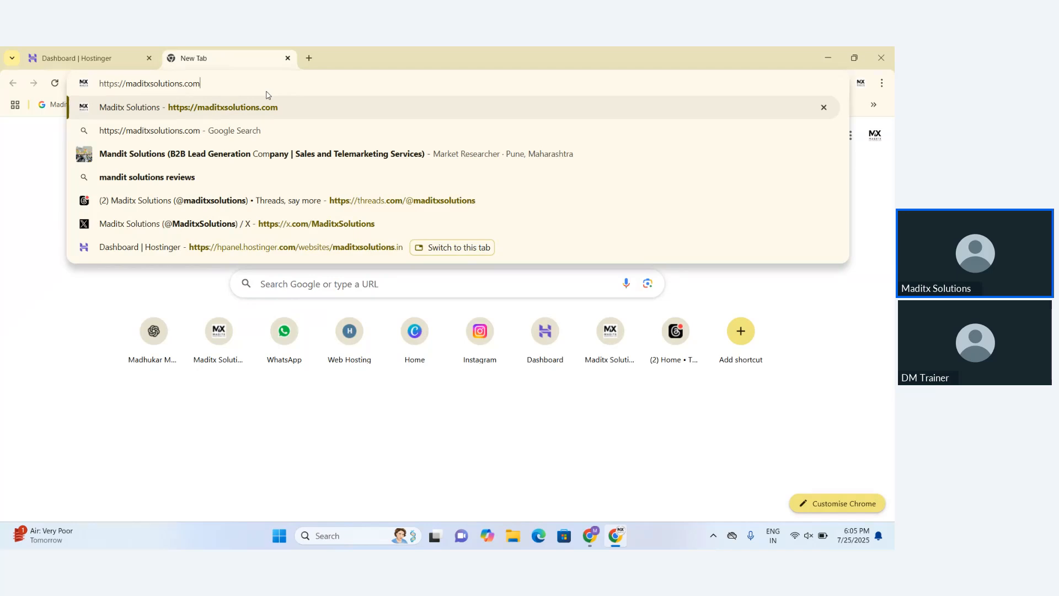
pyautogui.press('BackSpace')
pyautogui.press('BackSpace')
pyautogui.press('BackSpace')
pyautogui.press('BackSpace')
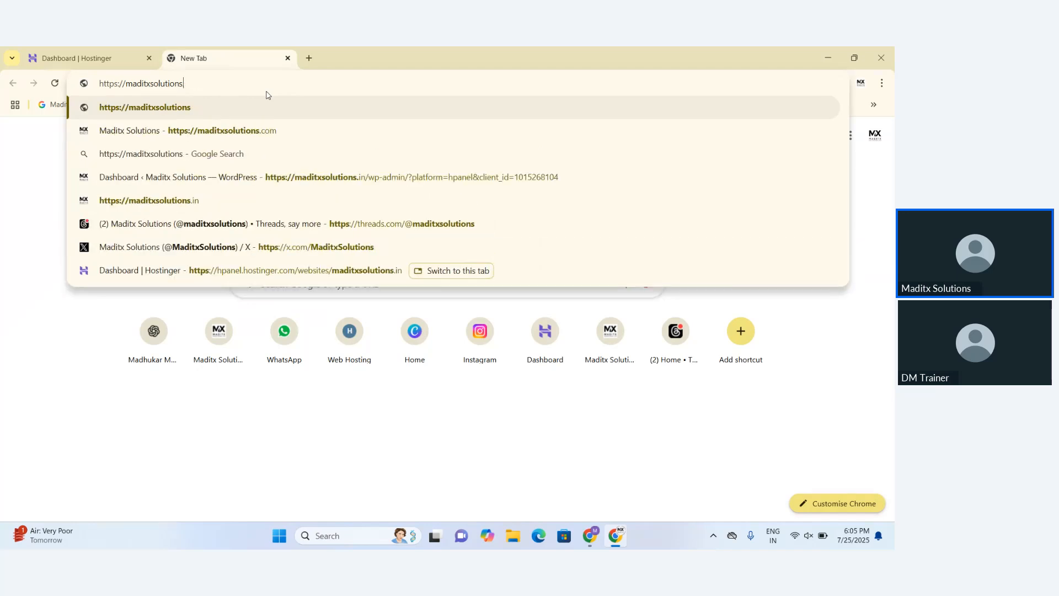
pyautogui.write('c')
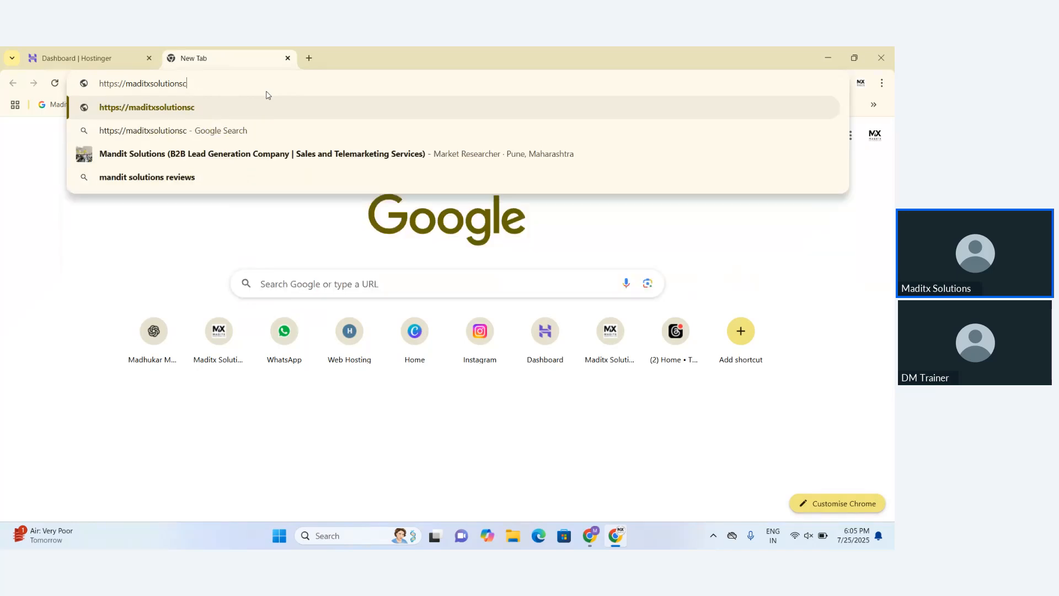
pyautogui.press('BackSpace')
pyautogui.write('.')
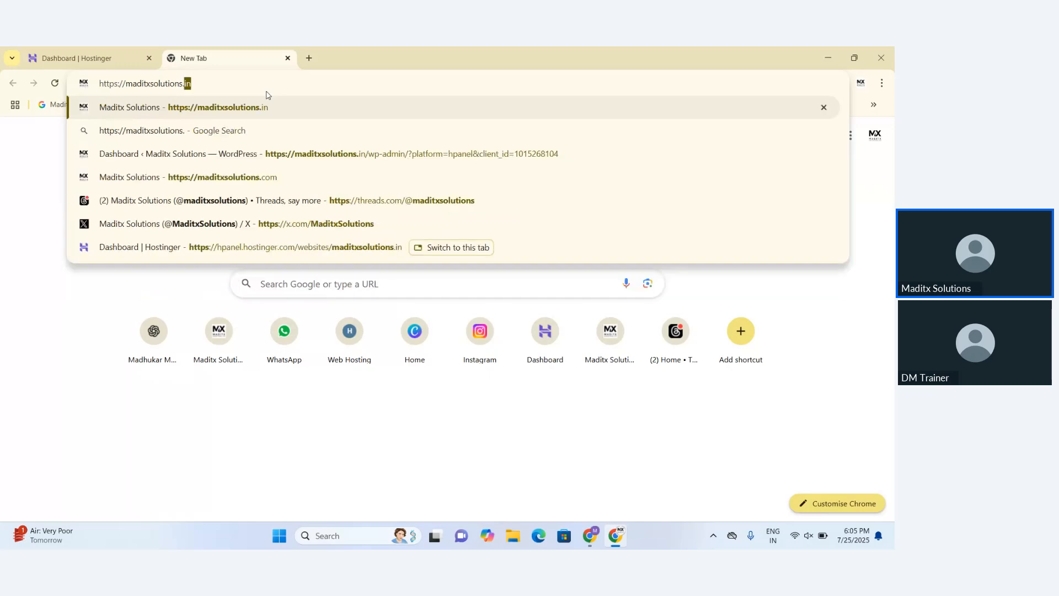
pyautogui.write('com')
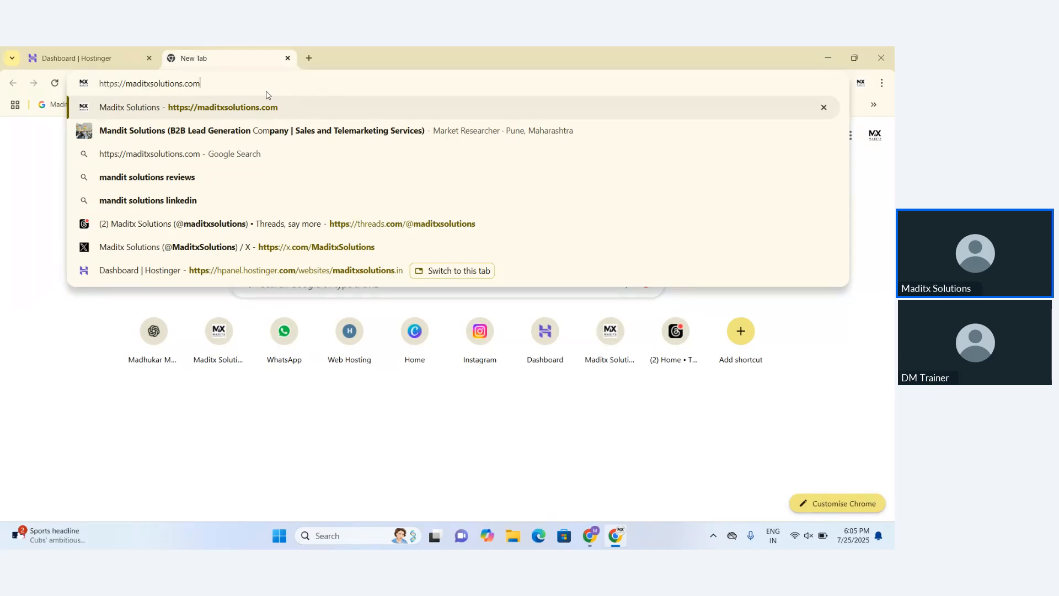
pyautogui.press('BackSpace')
pyautogui.press('BackSpace')
pyautogui.press('BackSpace')
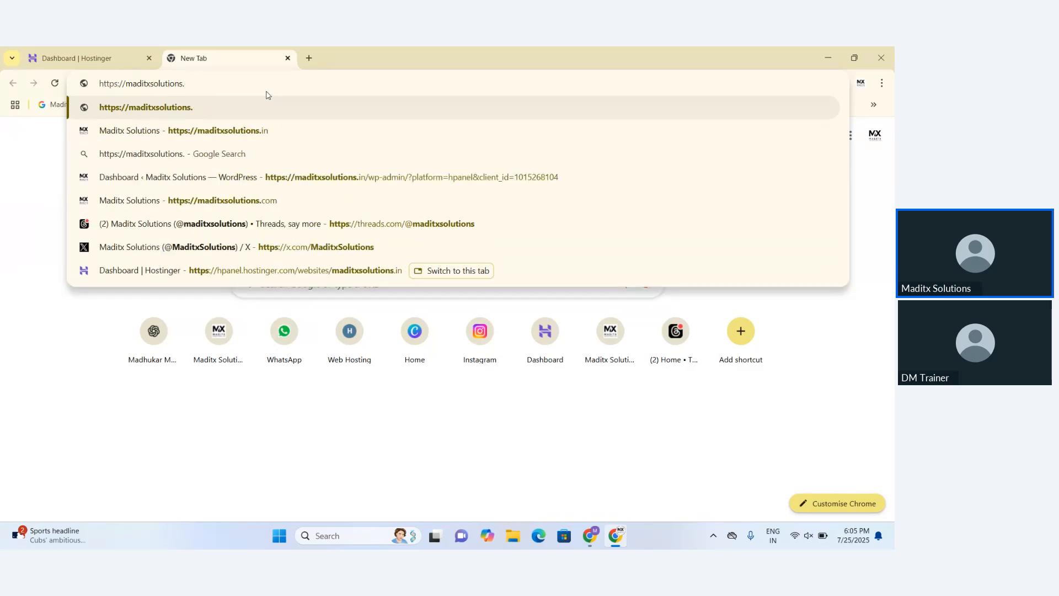
pyautogui.write('in')
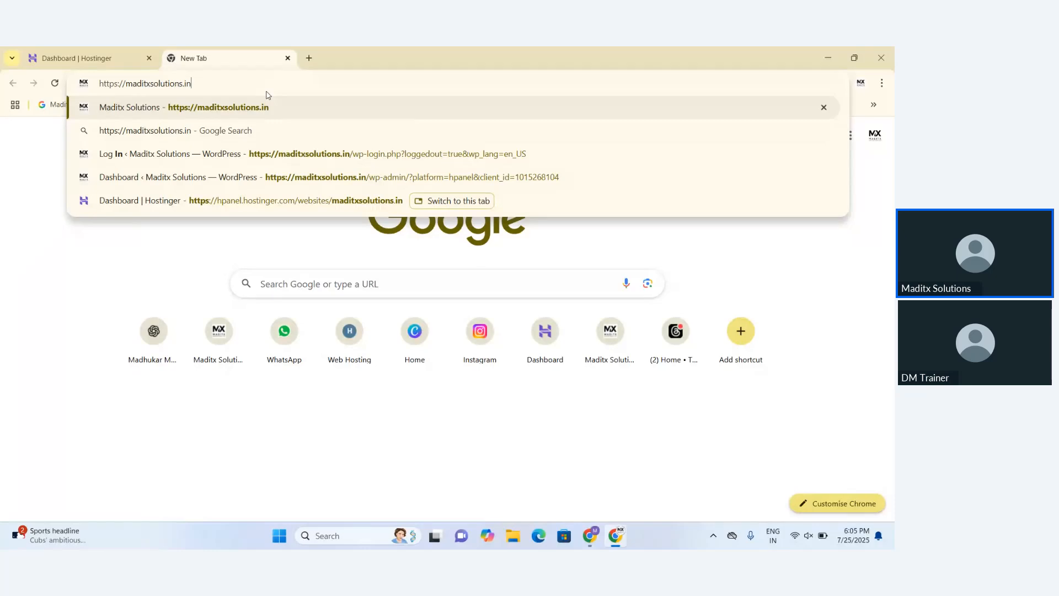
pyautogui.write('/')
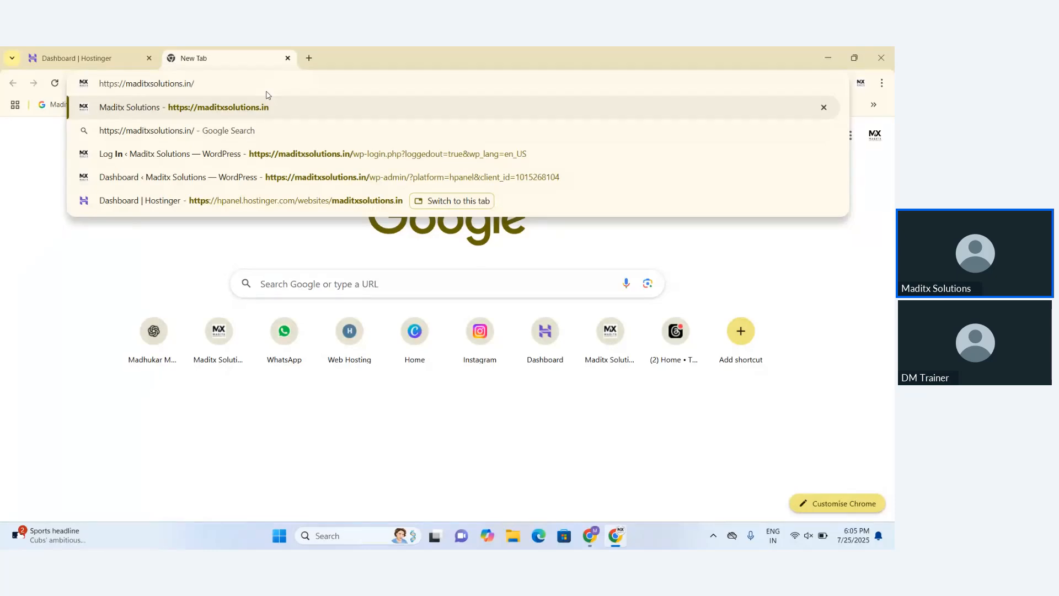
pyautogui.write('w')
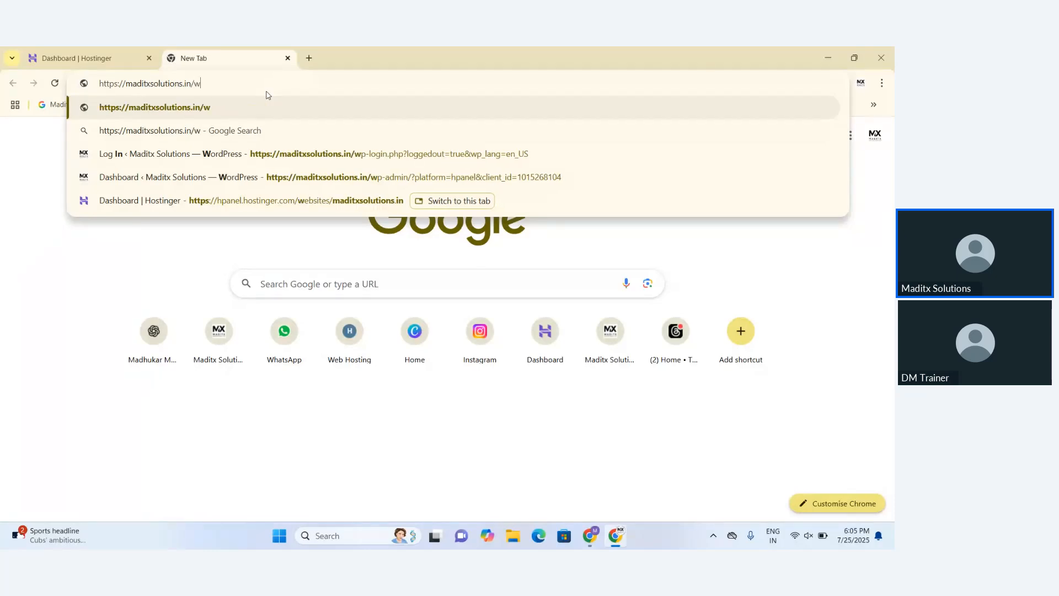
pyautogui.write('p-admin')
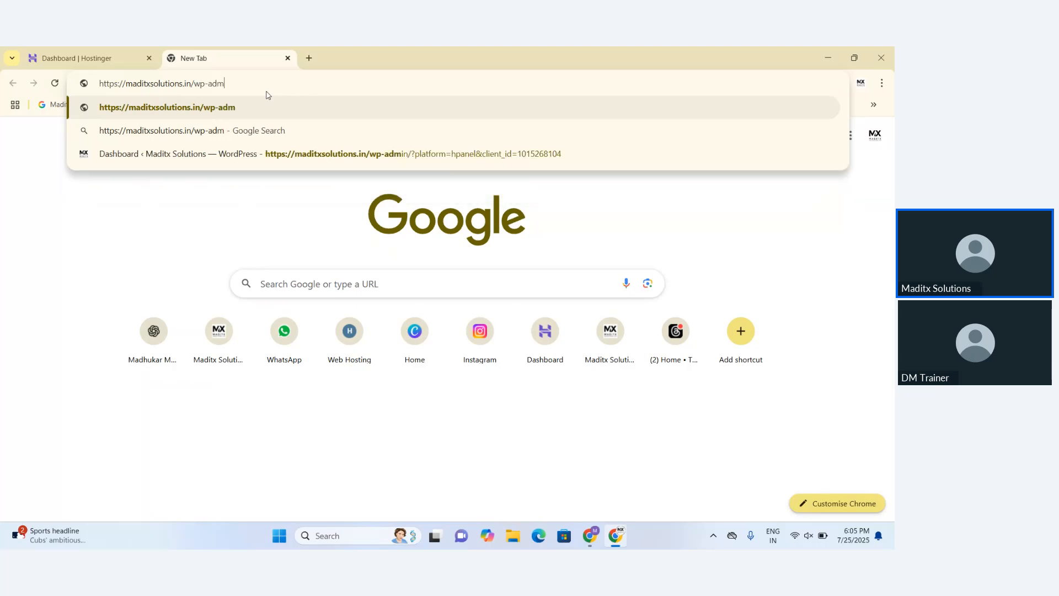
# Step: On the wp-admin login page, sign in with the account e-mail and password instead of 'admin'
pyautogui.click(219, 107)
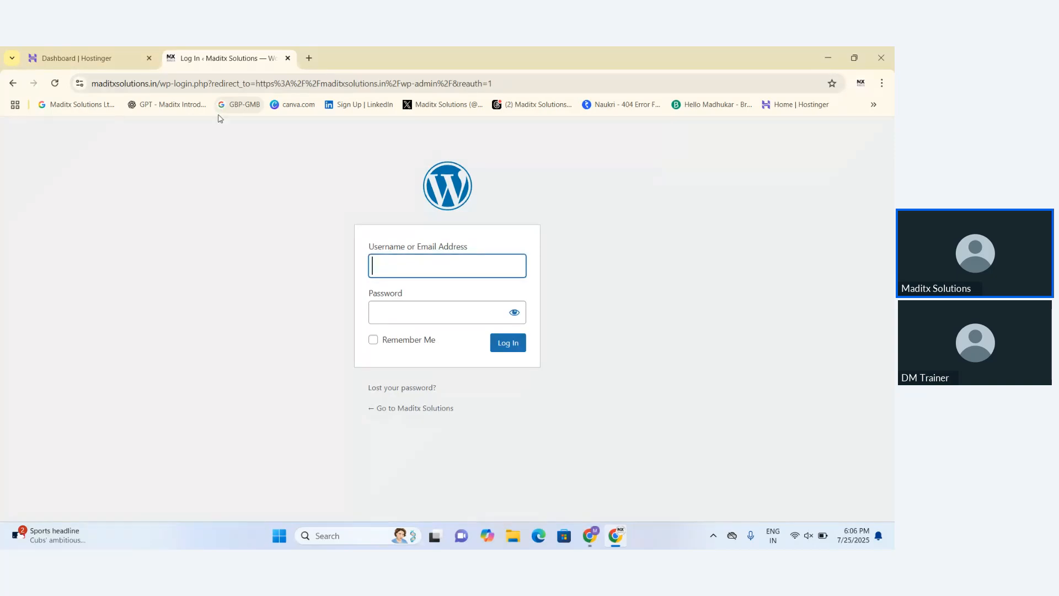
pyautogui.write('admin')
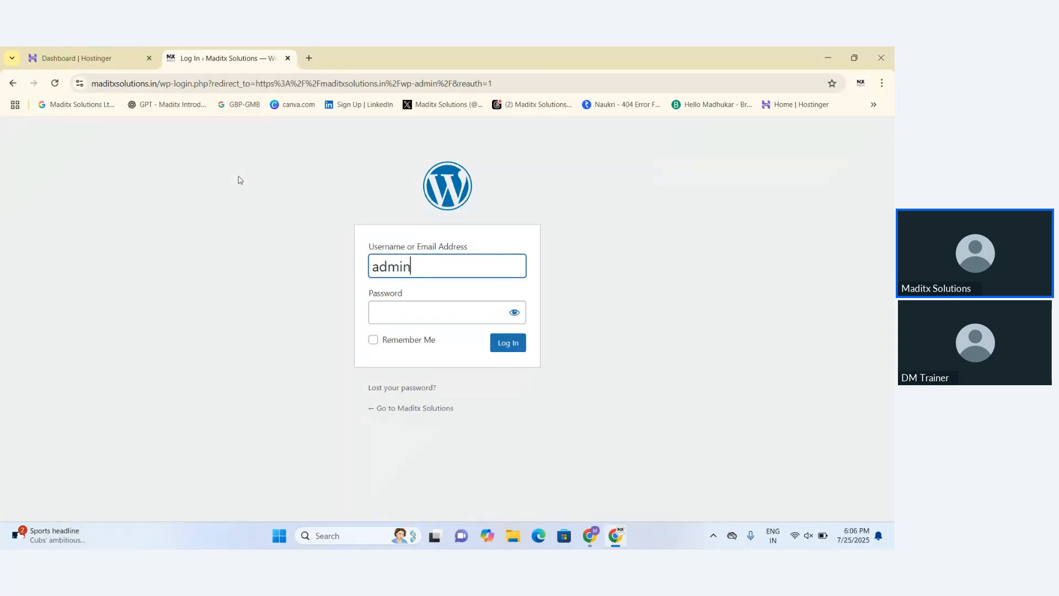
pyautogui.press('Tab')
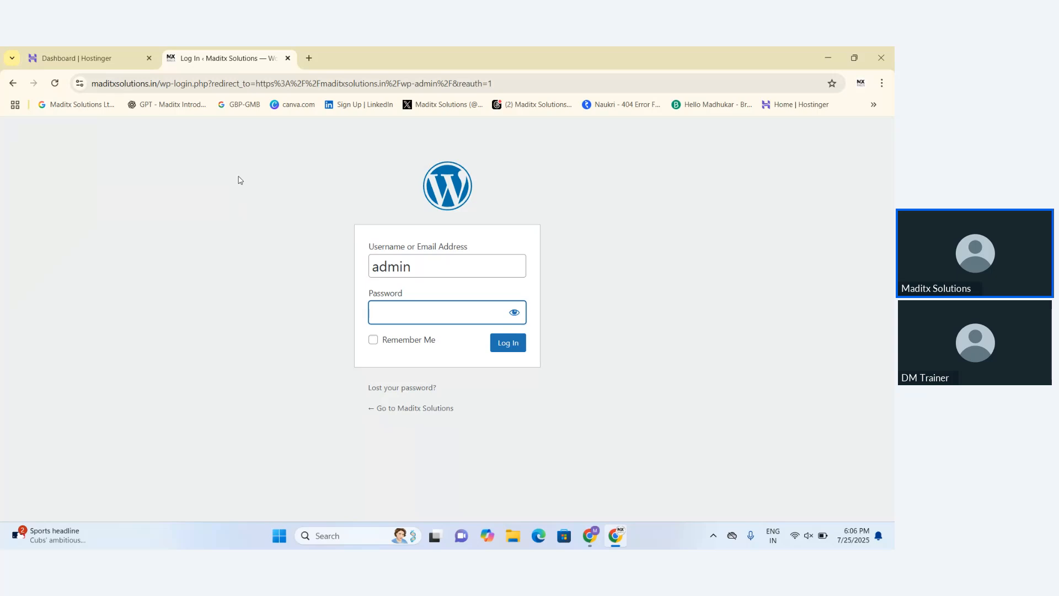
pyautogui.click(432, 265)
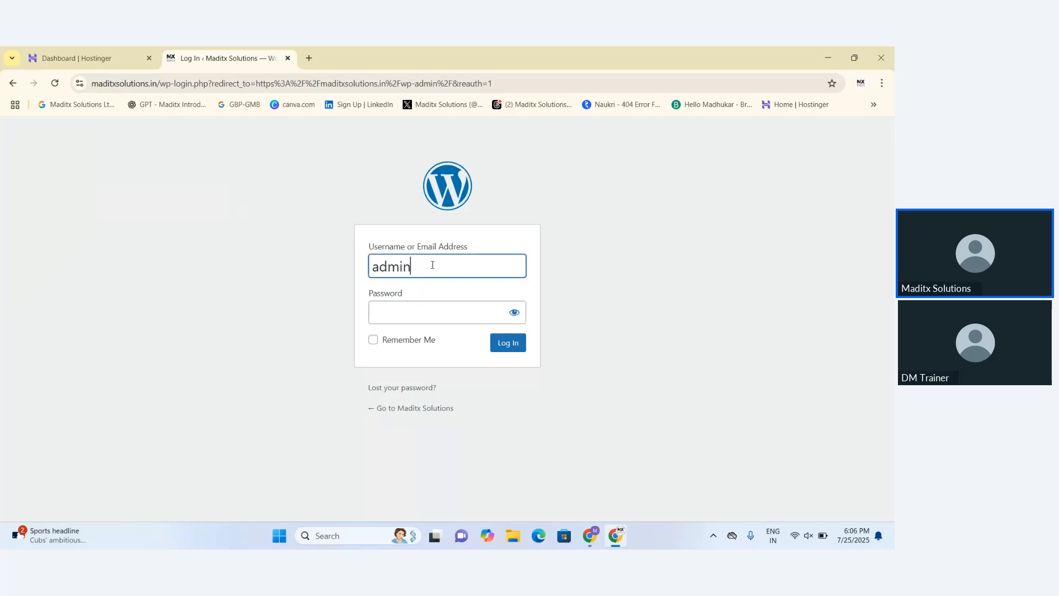
pyautogui.press('BackSpace')
pyautogui.press('BackSpace')
pyautogui.press('BackSpace')
pyautogui.press('BackSpace')
pyautogui.press('BackSpace')
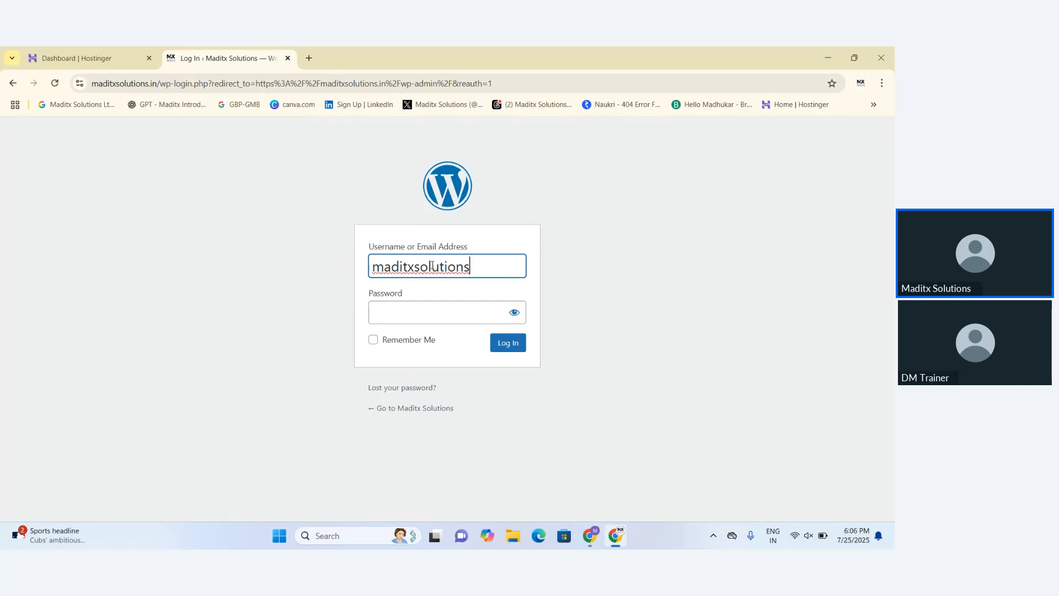
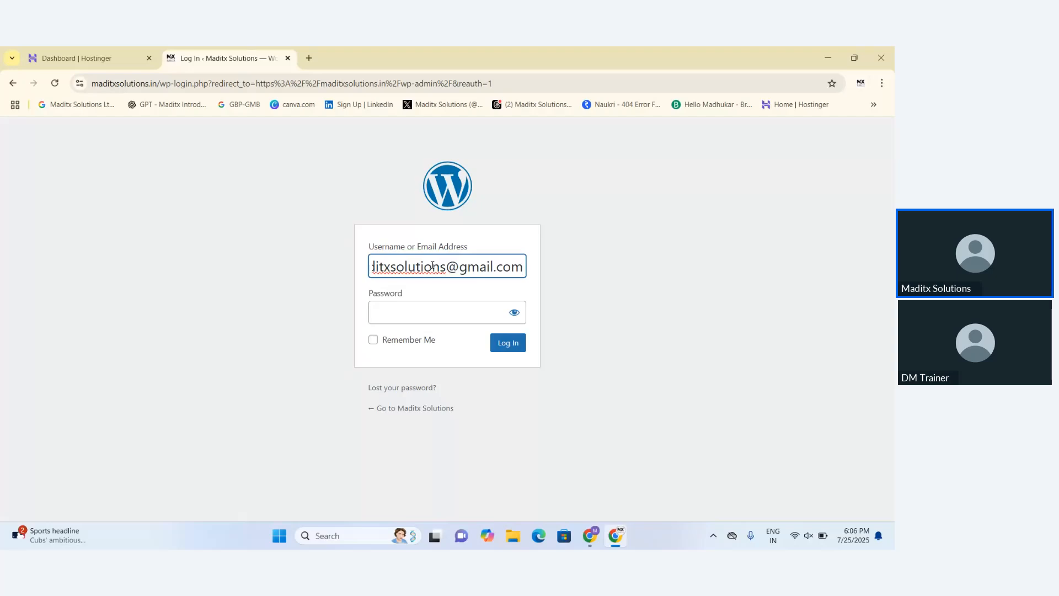
pyautogui.click(407, 309)
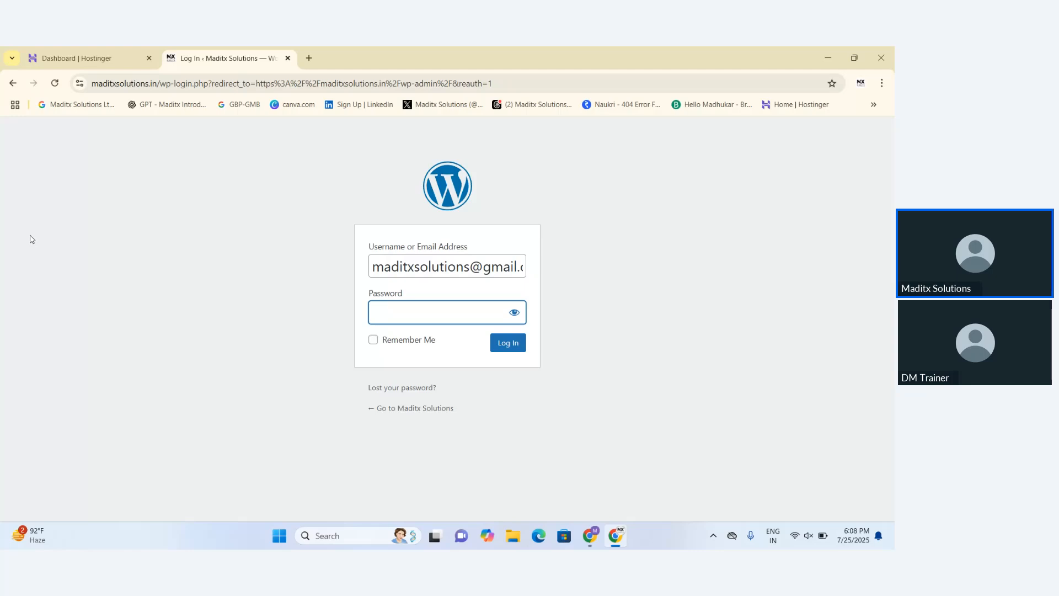
pyautogui.write('•••••••••••••')
pyautogui.click(505, 343)
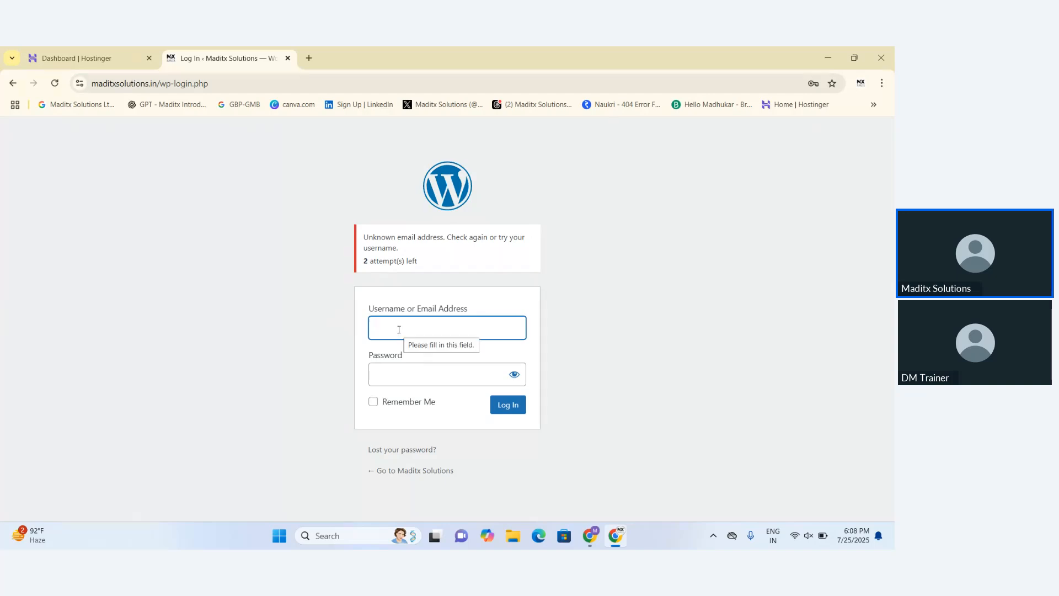
# Step: Zoom to 90%, re-enter the saved account e-mail and password, and retry the login
pyautogui.hotkey('ctrl', '-')
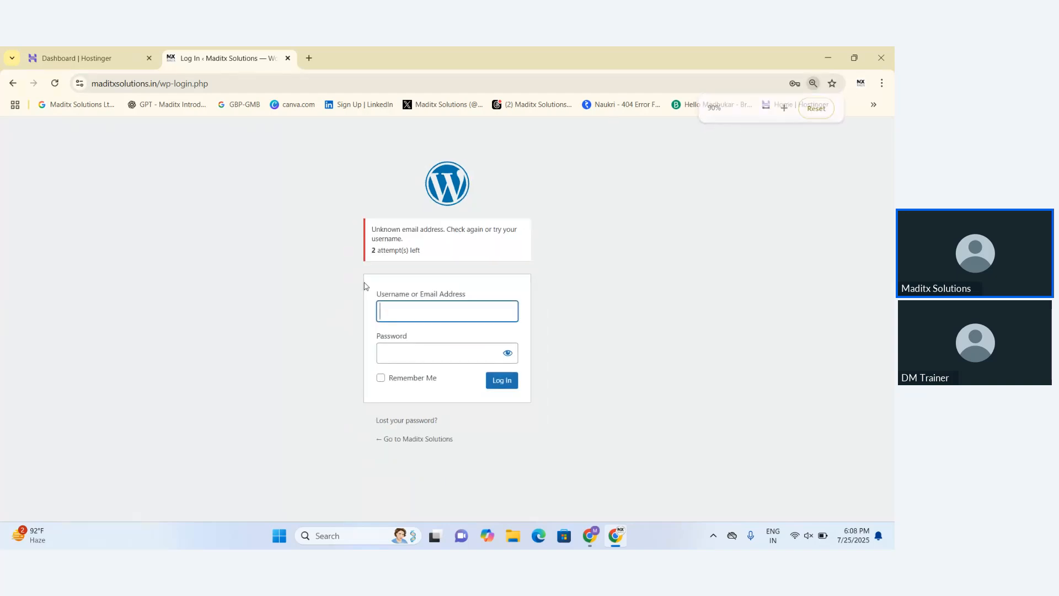
pyautogui.write('M')
pyautogui.press('BackSpace')
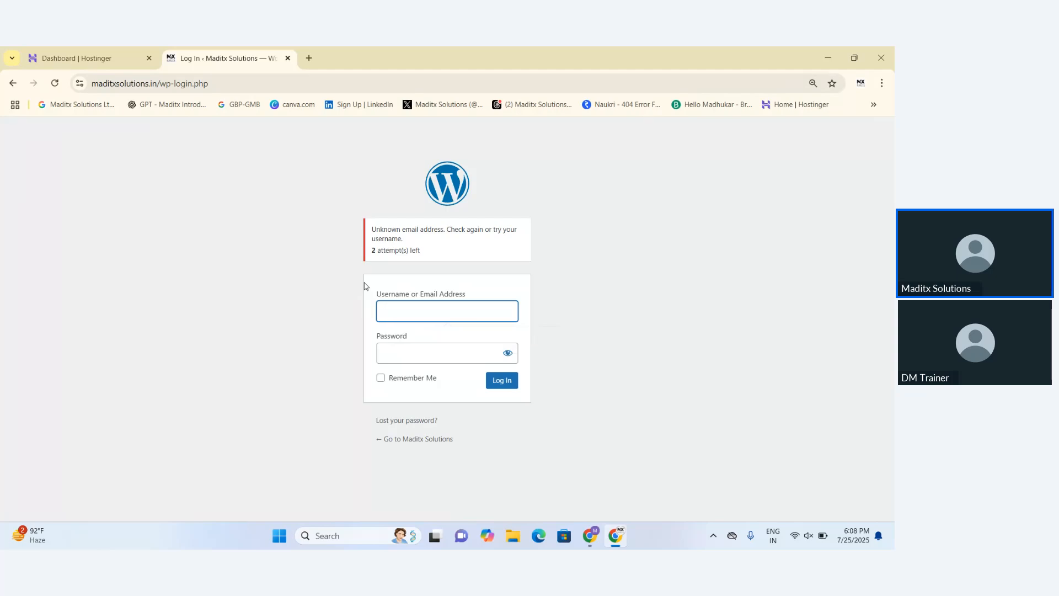
pyautogui.write('m')
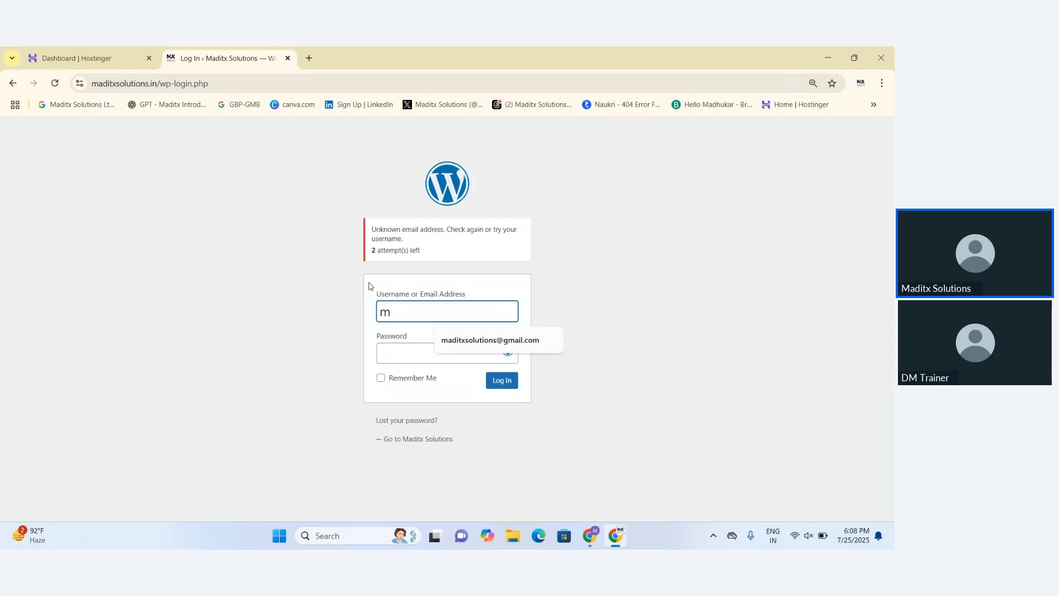
pyautogui.click(541, 341)
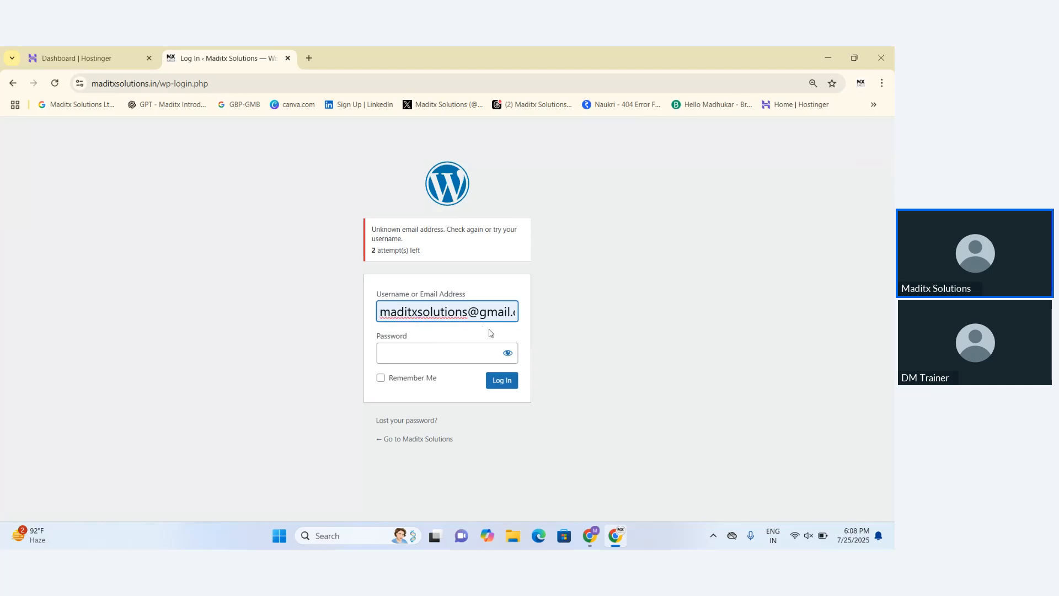
pyautogui.click(434, 356)
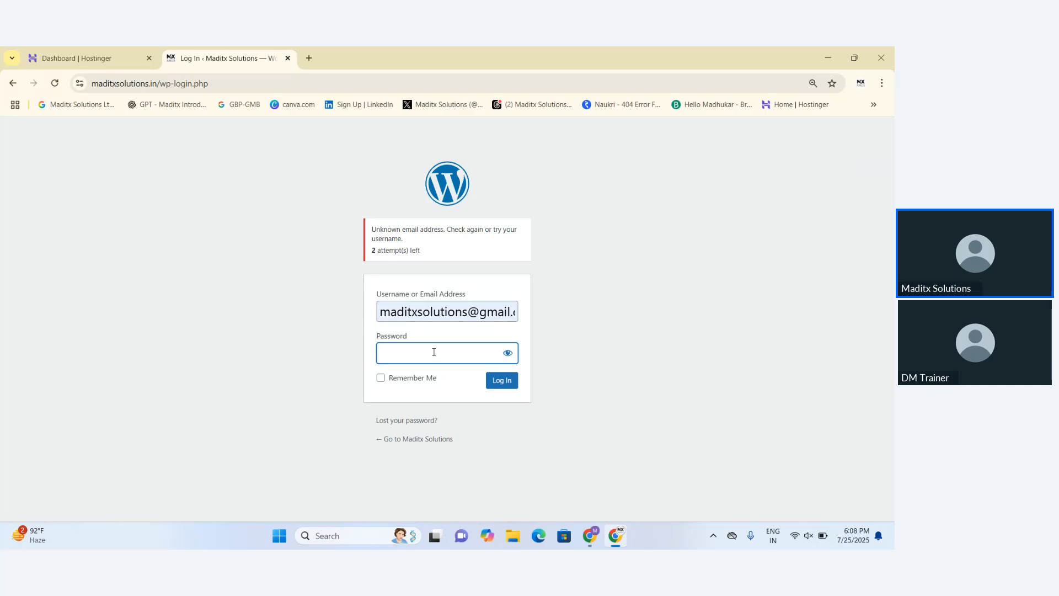
pyautogui.write('************')
pyautogui.click(502, 384)
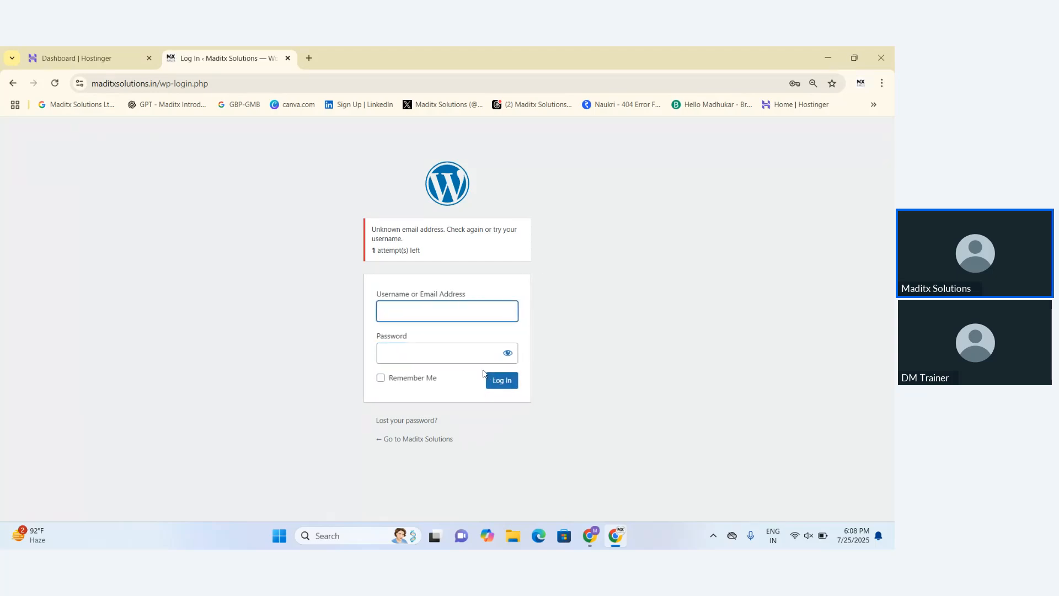
# Step: Request a new password for the account's Gmail address, then return to the Hostinger dashboard tab
pyautogui.click(416, 423)
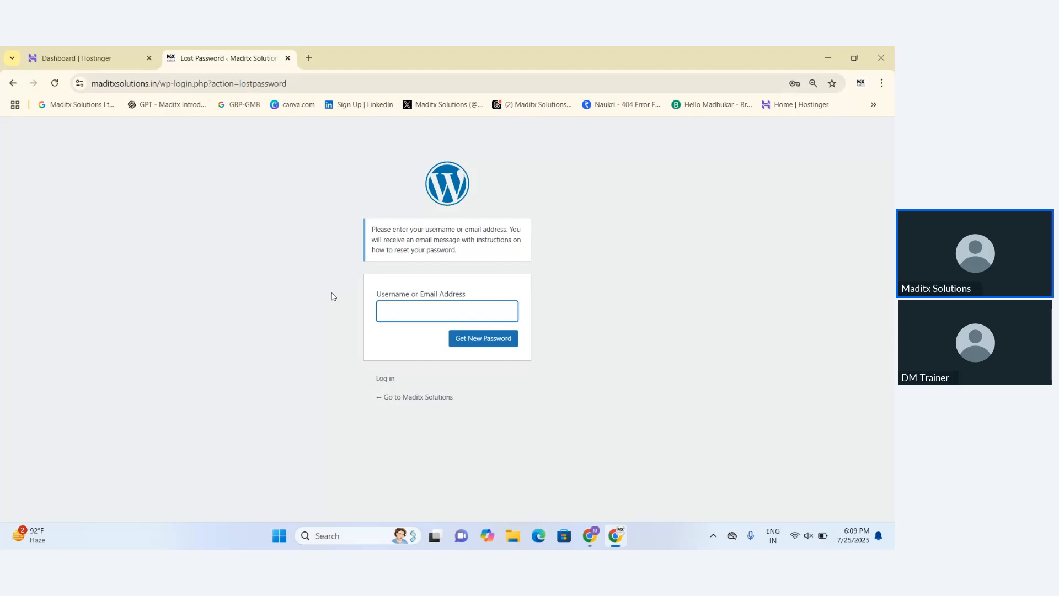
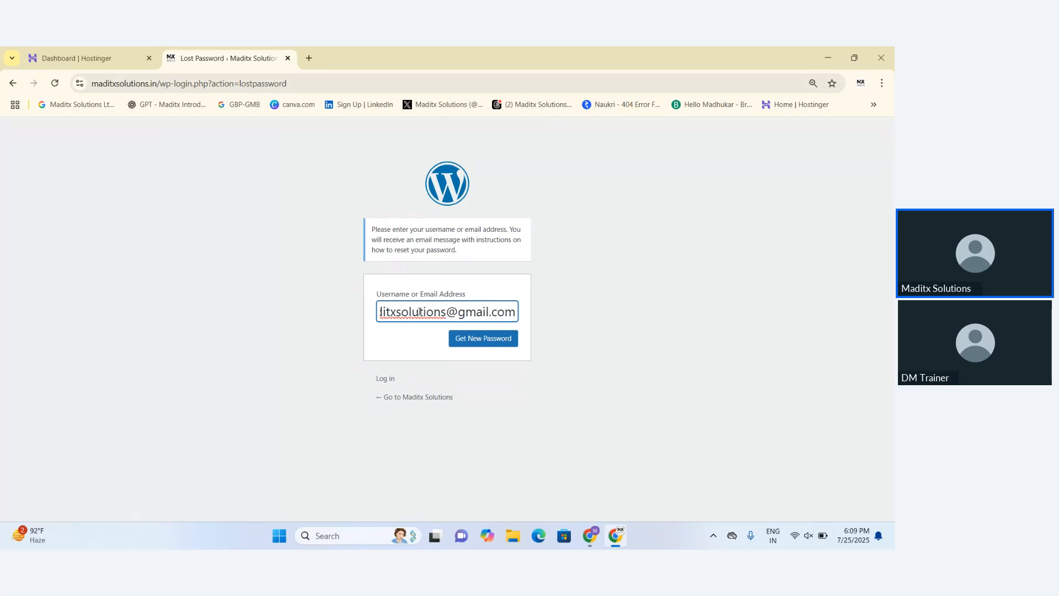
pyautogui.click(467, 343)
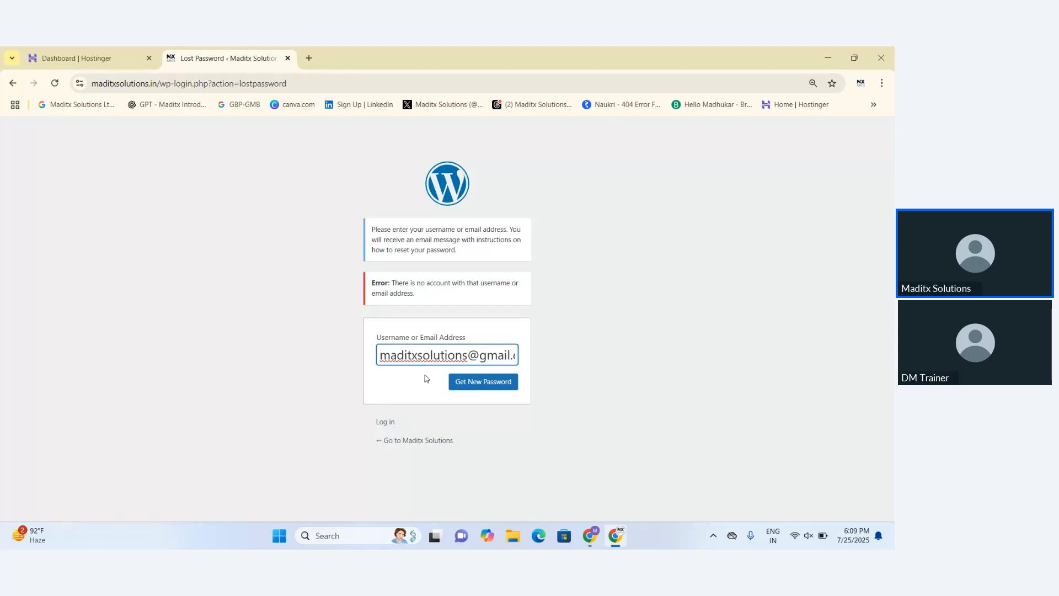
pyautogui.click(96, 59)
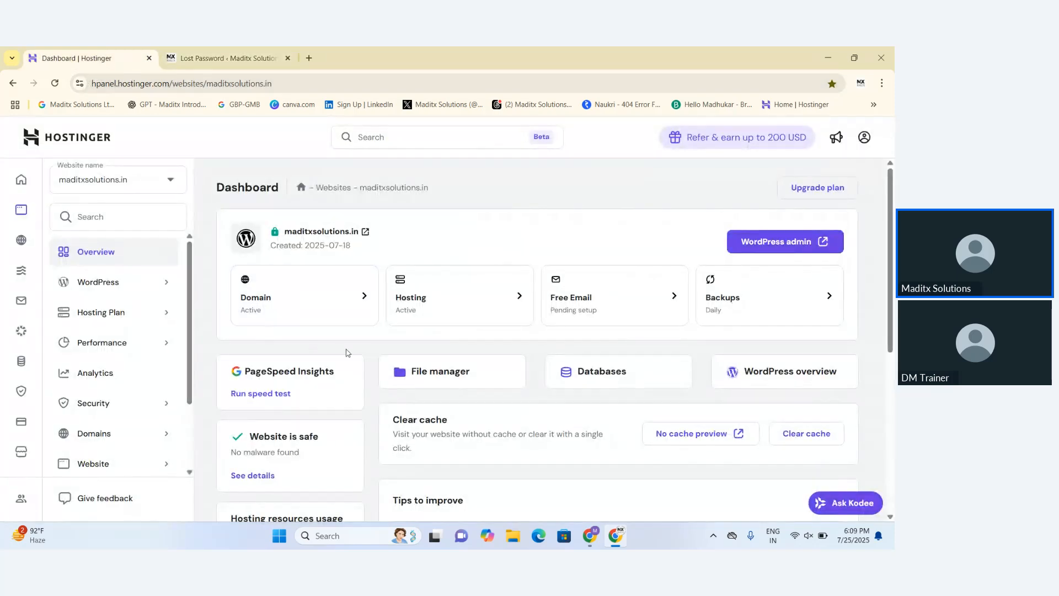
# Step: Use hPanel's WordPress admin button to open the maditxsolutions.in dashboard logged in
pyautogui.scroll(-2, 418, 348)
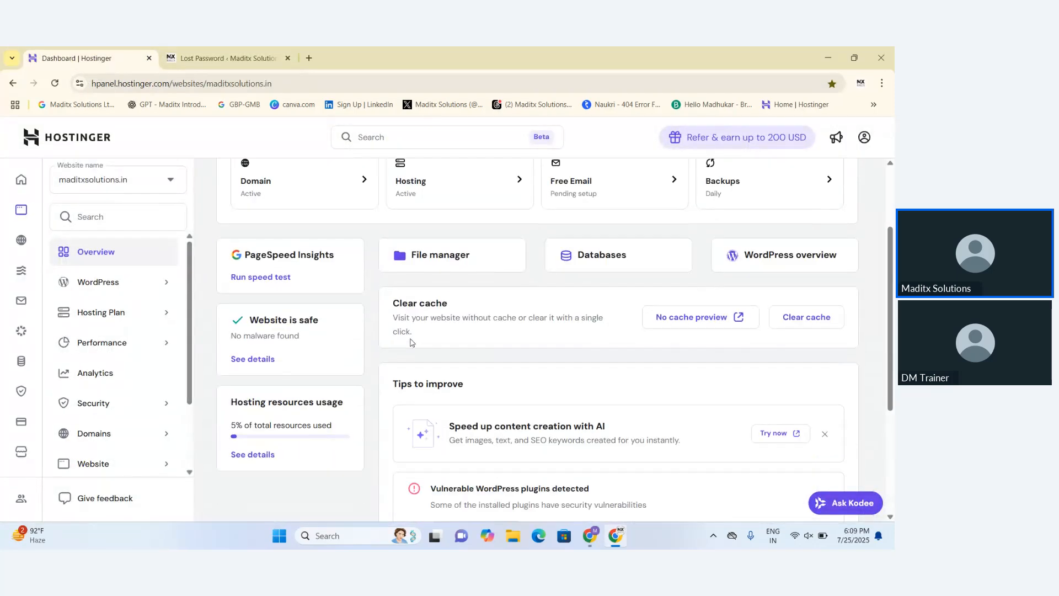
pyautogui.scroll(2, 411, 343)
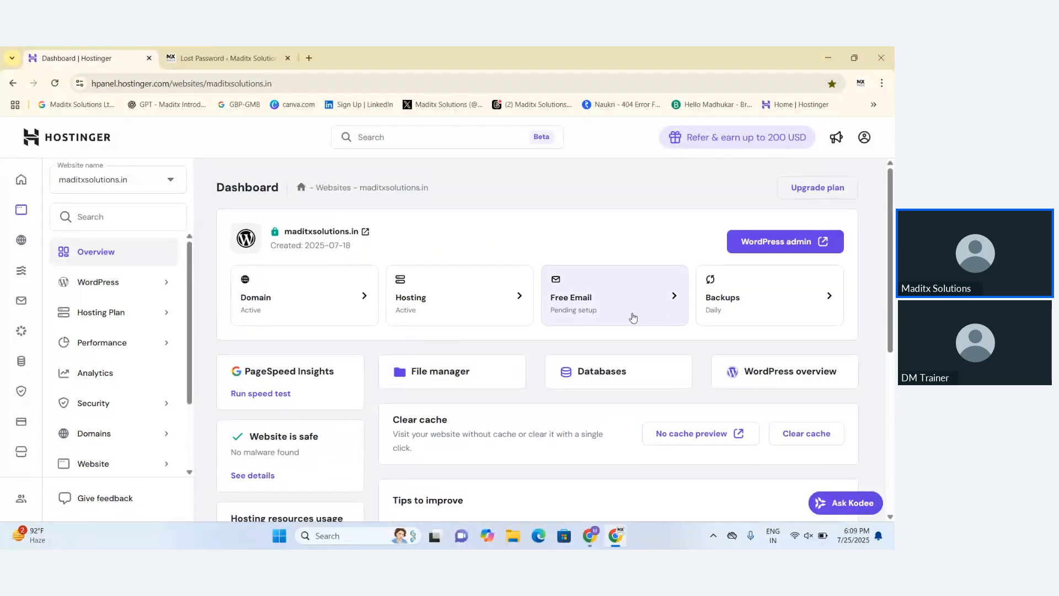
pyautogui.click(796, 243)
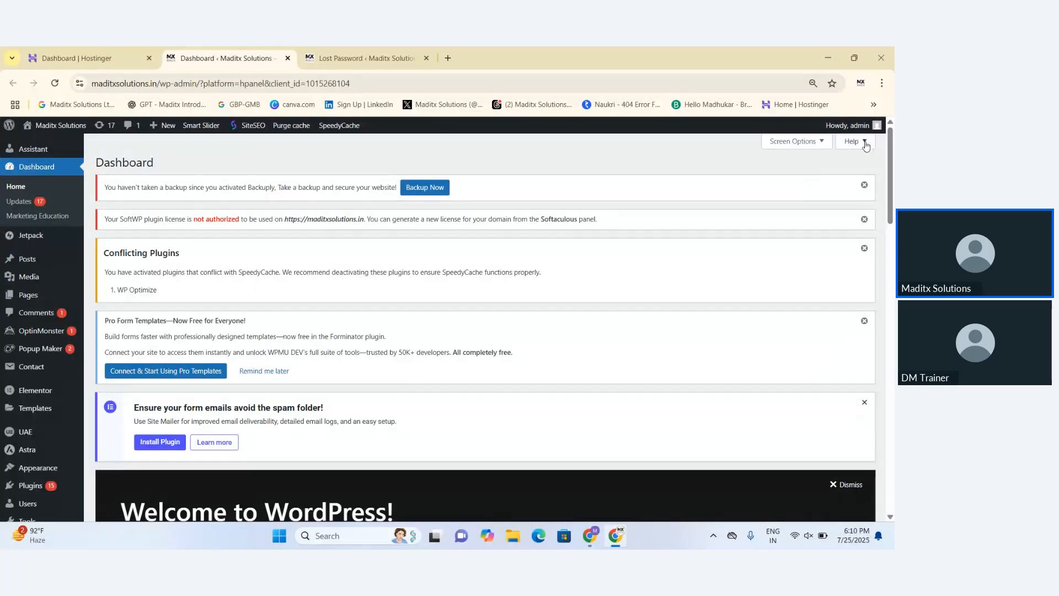
# Step: Open Edit Profile for admin and scroll through its settings down to Account Management
pyautogui.moveTo(861, 137)
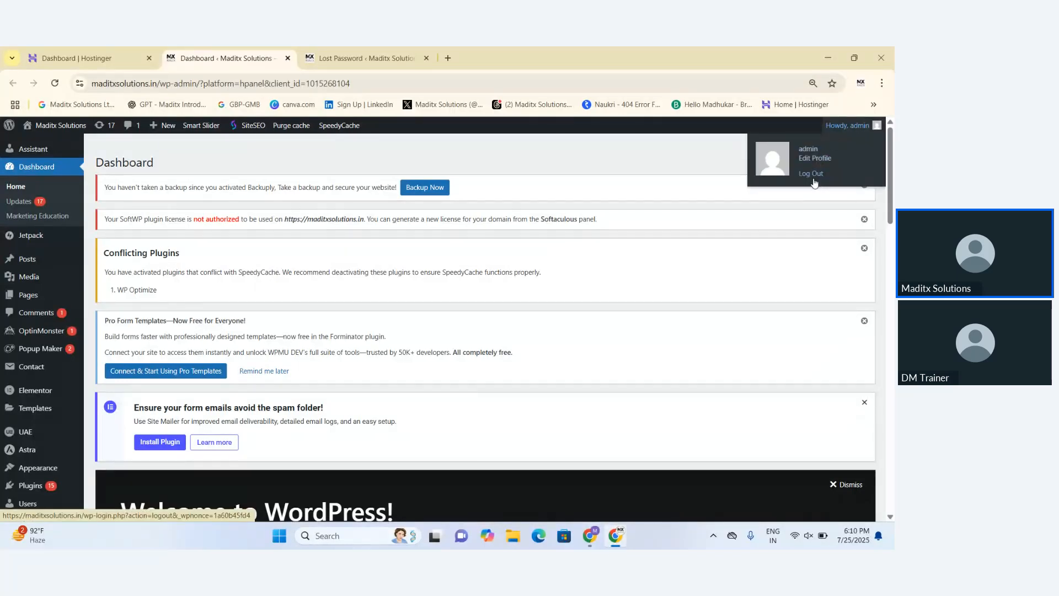
pyautogui.click(819, 159)
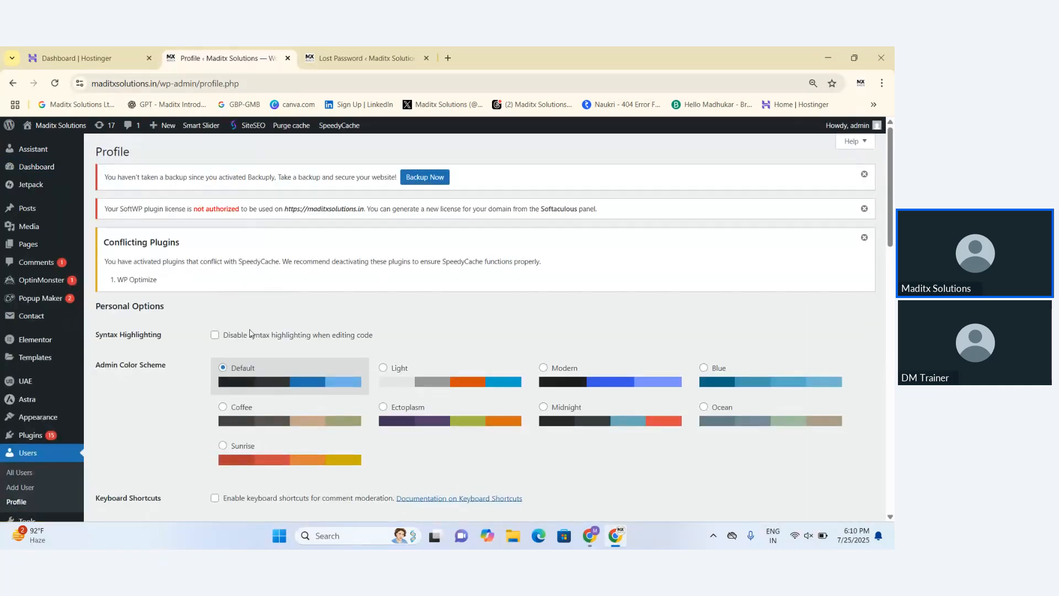
pyautogui.scroll(-3, 342, 322)
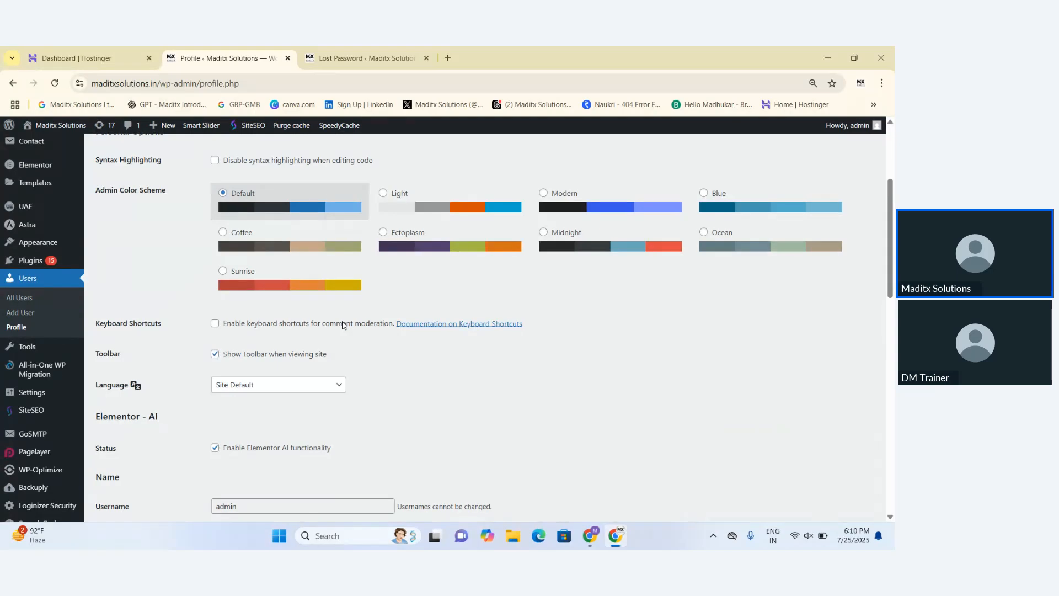
pyautogui.scroll(-3, 342, 326)
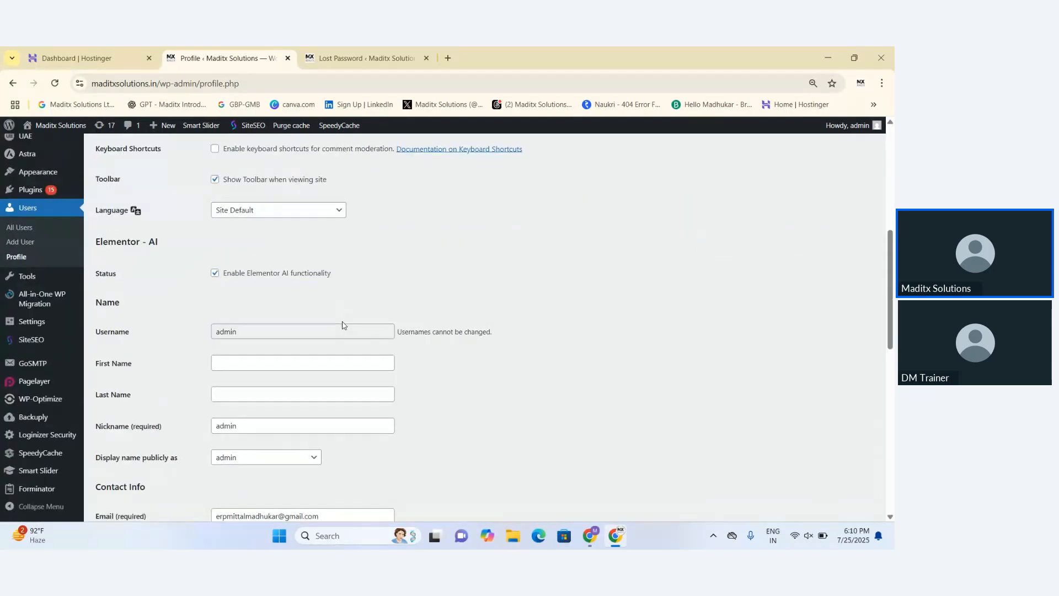
pyautogui.scroll(-2, 342, 325)
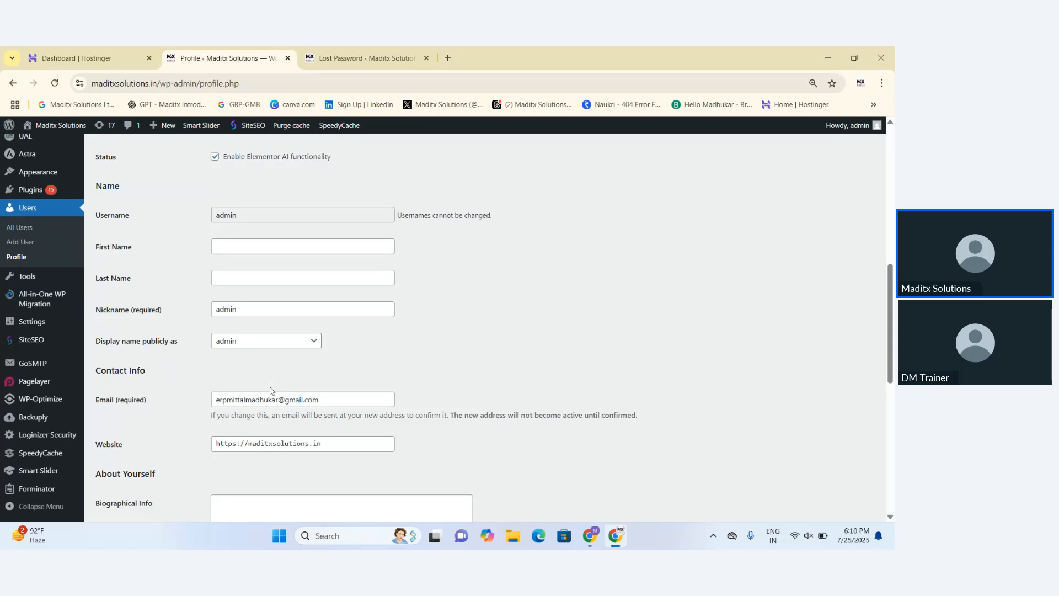
pyautogui.scroll(-3, 270, 390)
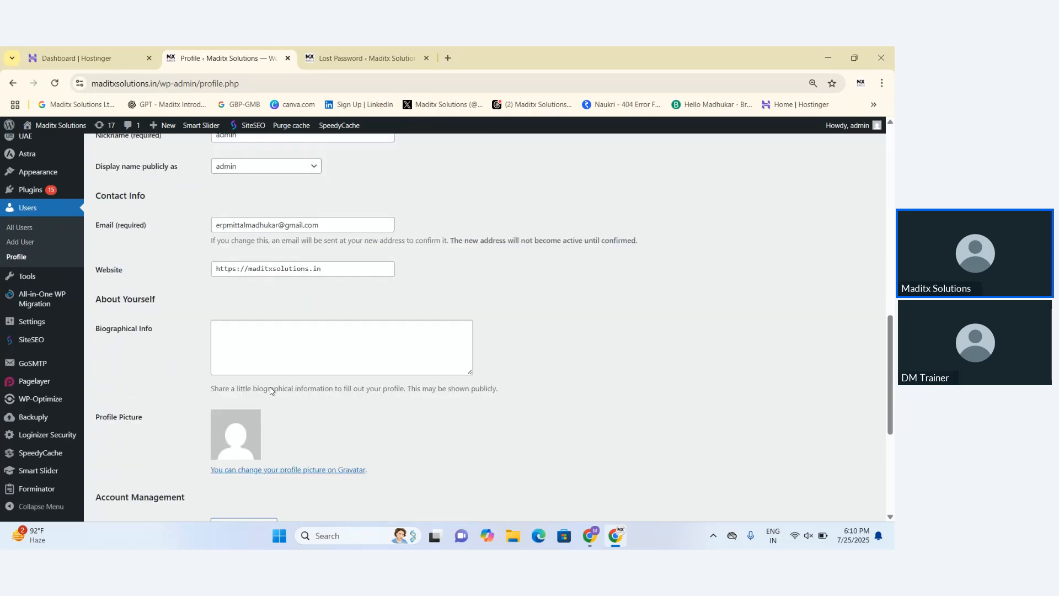
pyautogui.scroll(-3, 270, 388)
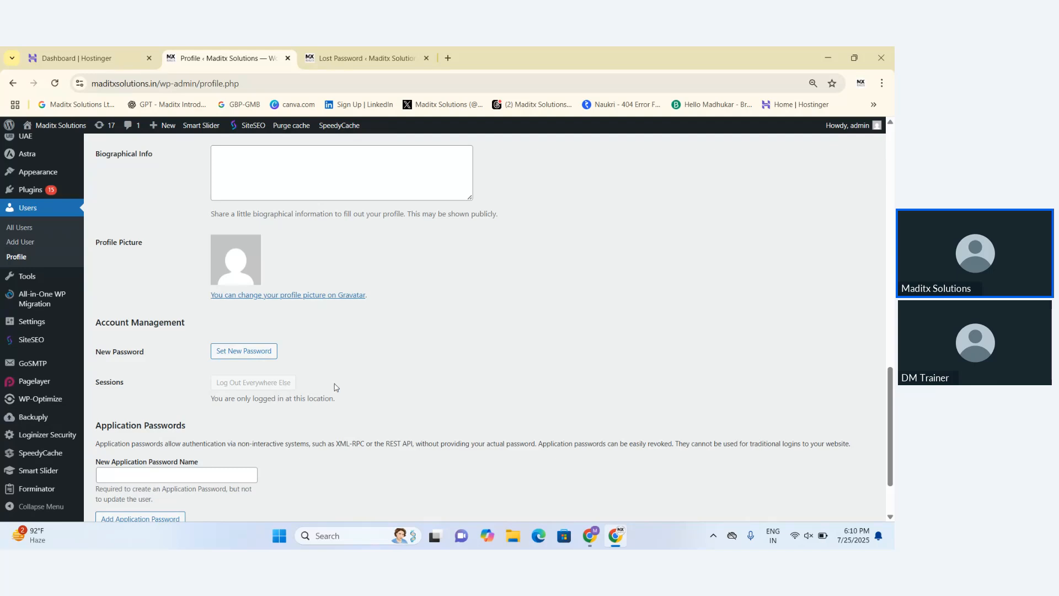
pyautogui.scroll(14, 363, 382)
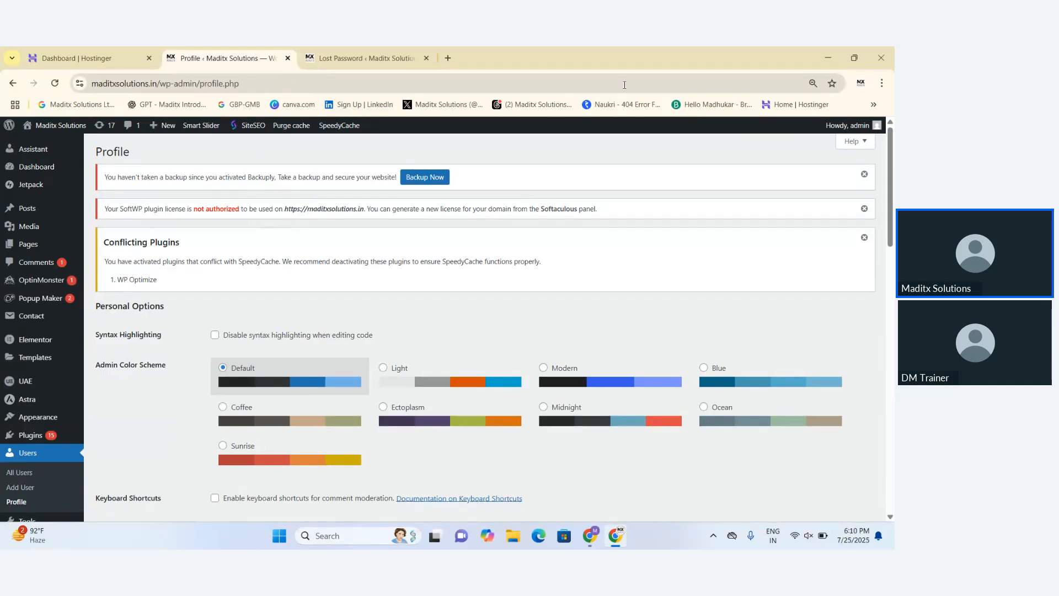
# Step: Dismiss the Chrome menu and log out of maditxsolutions.in through the Howdy, admin menu
pyautogui.click(883, 84)
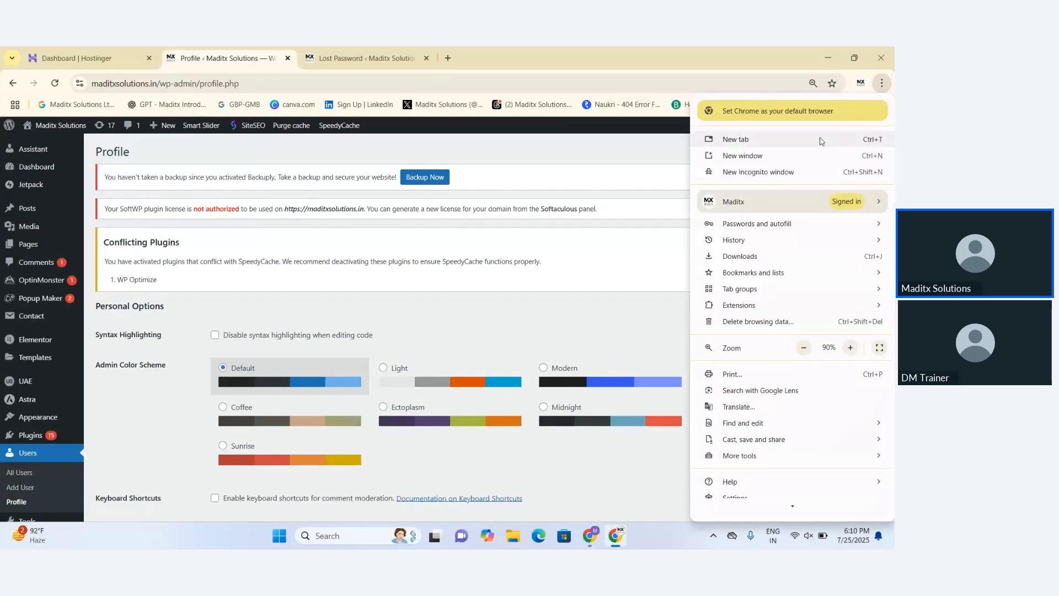
pyautogui.click(581, 307)
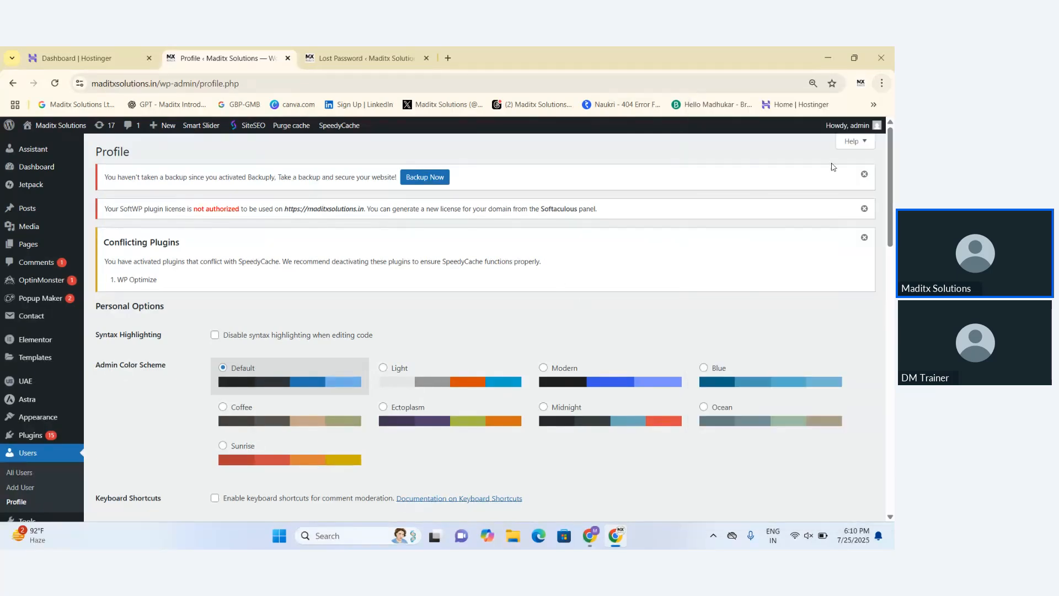
pyautogui.click(859, 128)
pyautogui.click(814, 174)
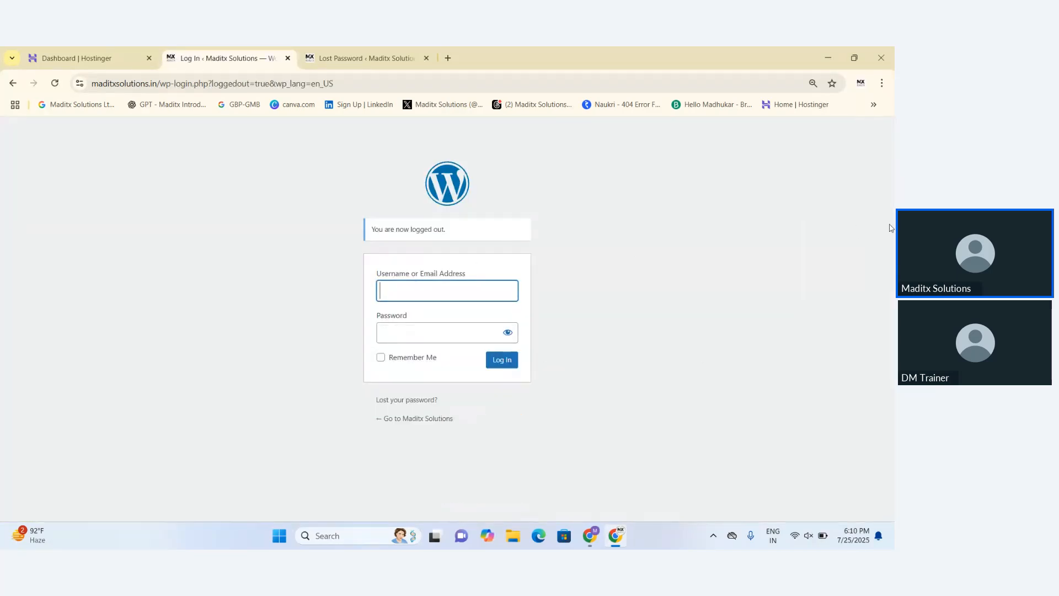
# Step: Attempt to sign in as admin with the account password
pyautogui.write('admin')
pyautogui.click(420, 333)
pyautogui.write('••••')
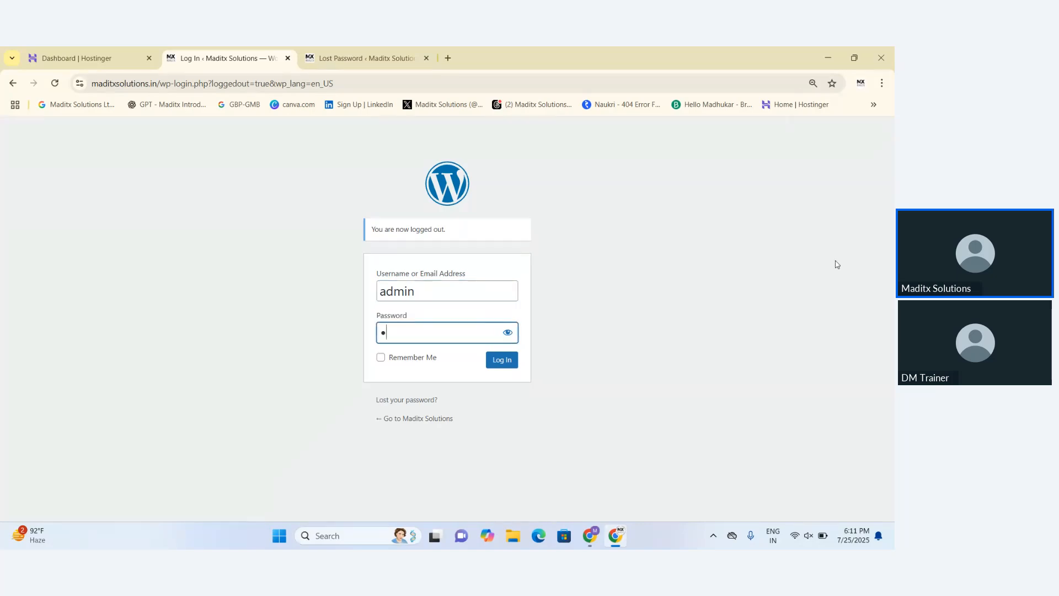
pyautogui.write('•••••••••')
pyautogui.click(503, 363)
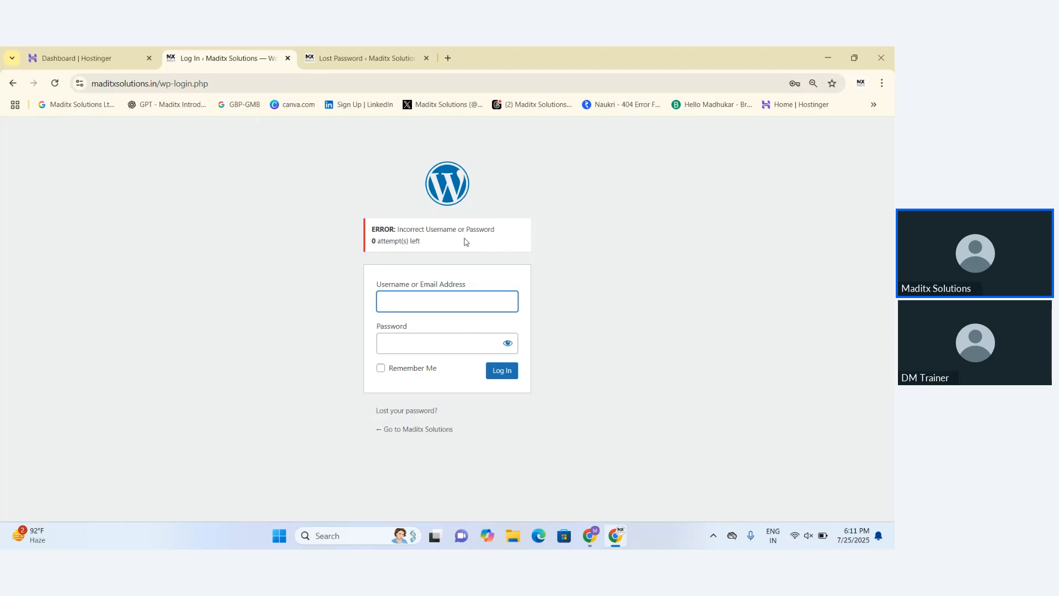
# Step: Retry the admin sign-in with another password, triggering the maximum-retries lockout
pyautogui.write('admin')
pyautogui.click(411, 341)
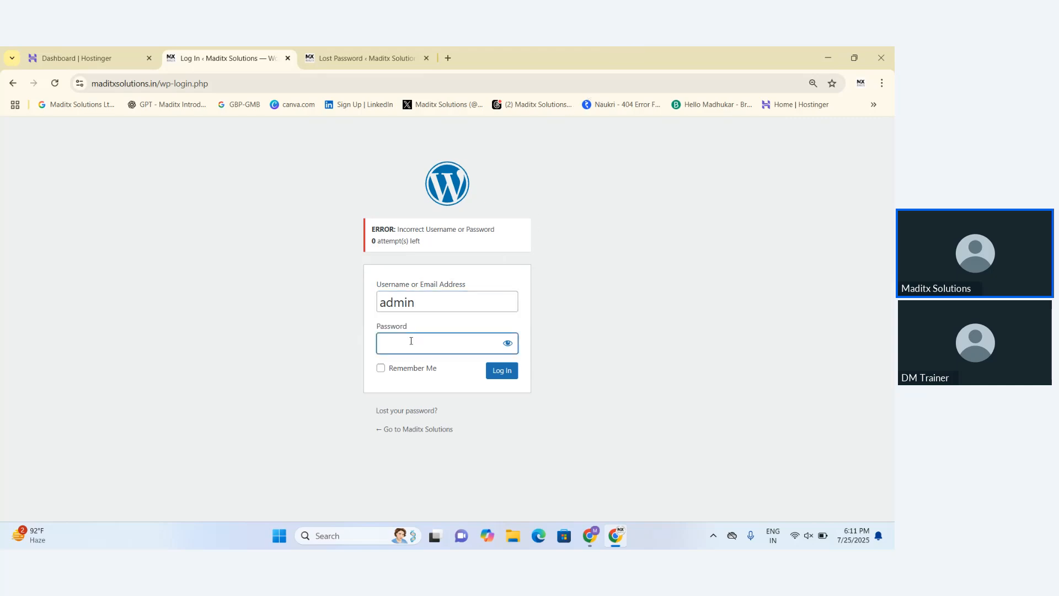
pyautogui.write('••••••••••')
pyautogui.write('****')
pyautogui.click(504, 372)
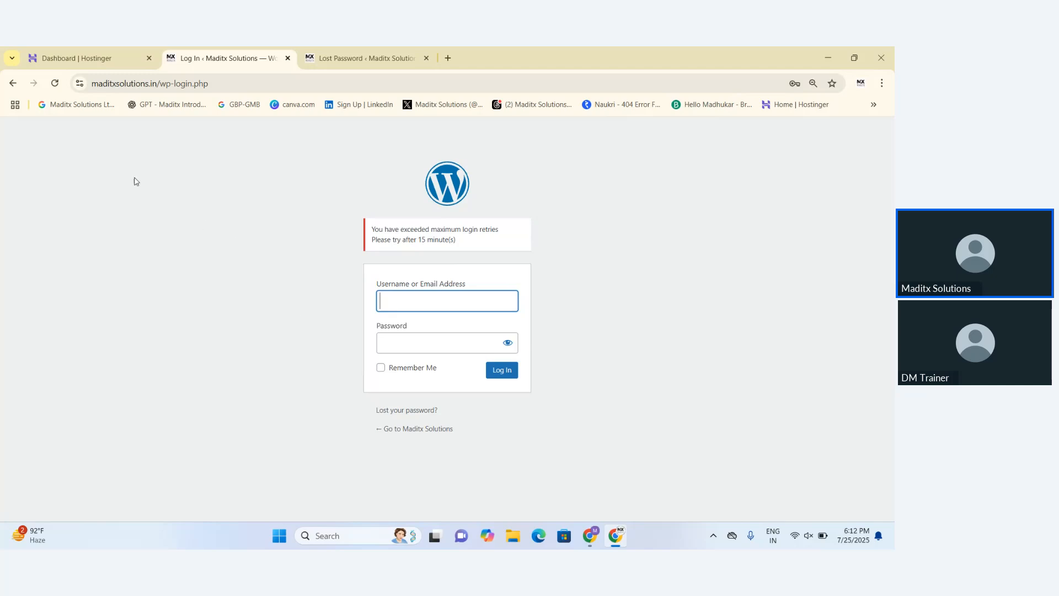
# Step: From the Hostinger dashboard, launch the maditxsolutions.in WordPress admin in a new tab
pyautogui.click(92, 60)
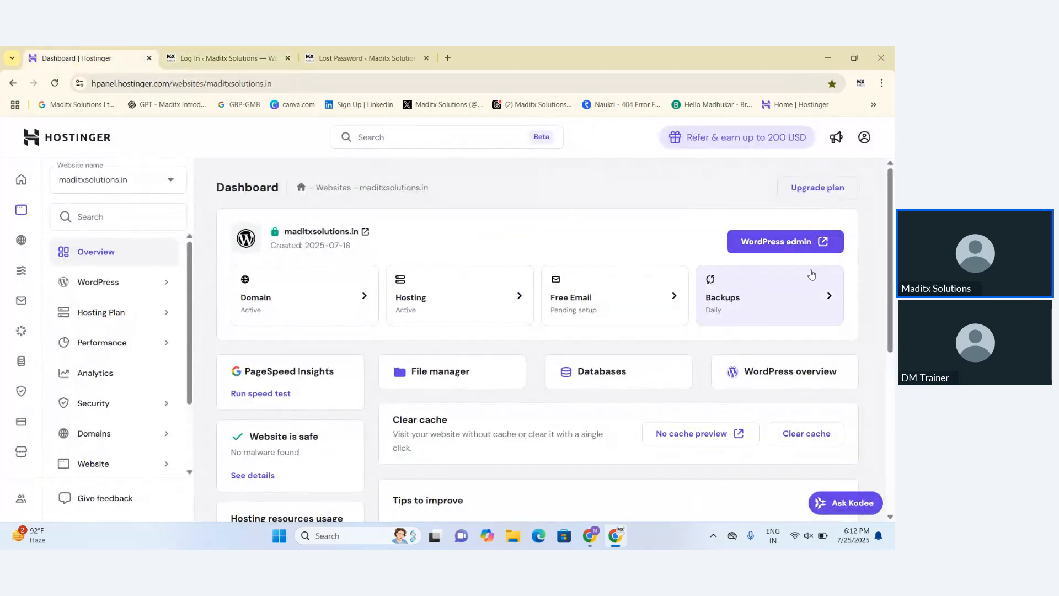
pyautogui.click(790, 243)
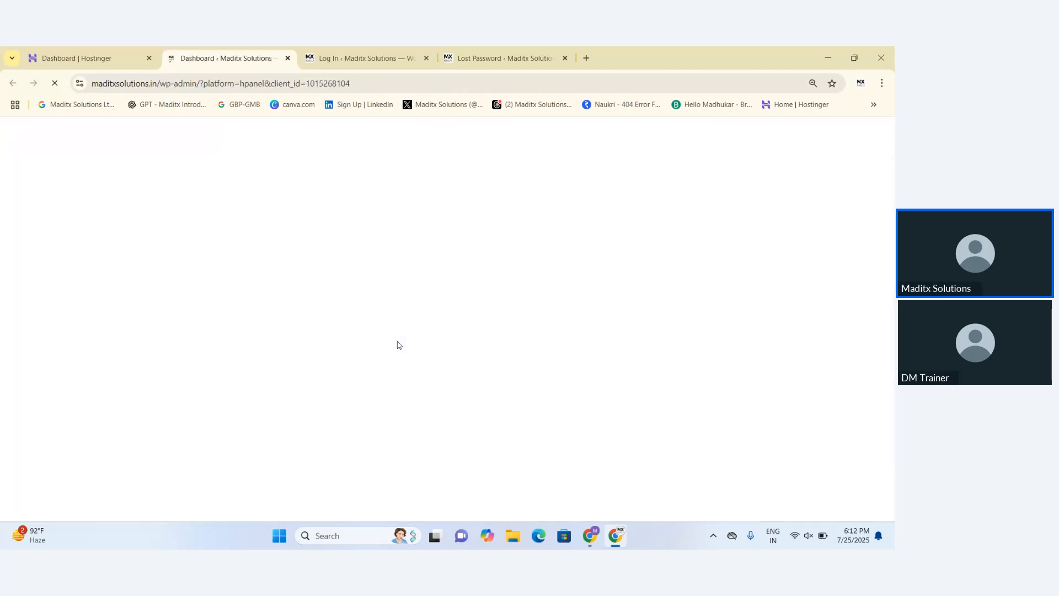
# Step: Scroll through the maditxsolutions.in Dashboard widgets and return to the top
pyautogui.scroll(-12, 398, 345)
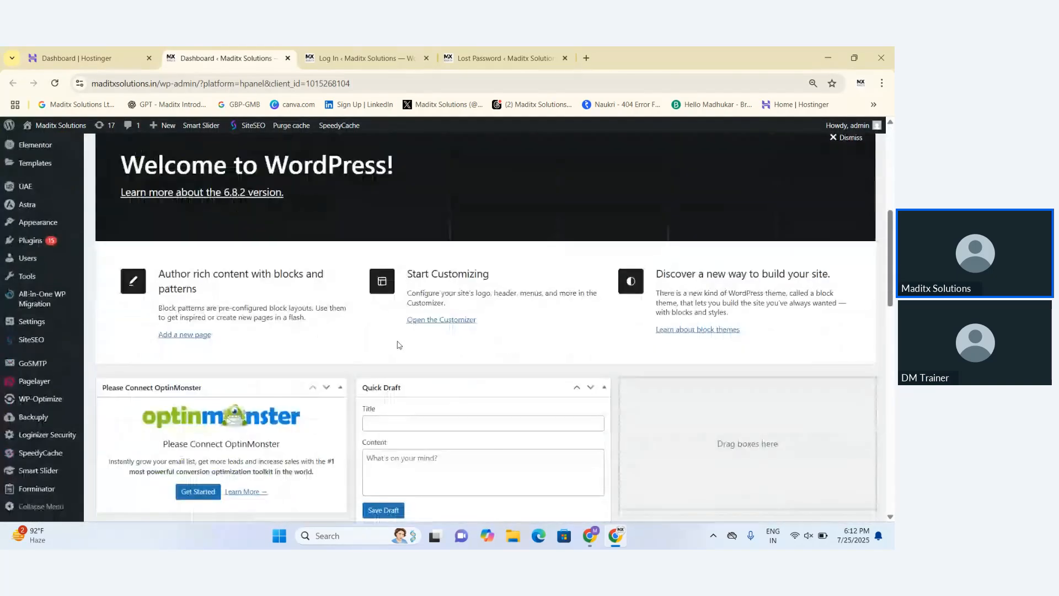
pyautogui.scroll(-3, 398, 346)
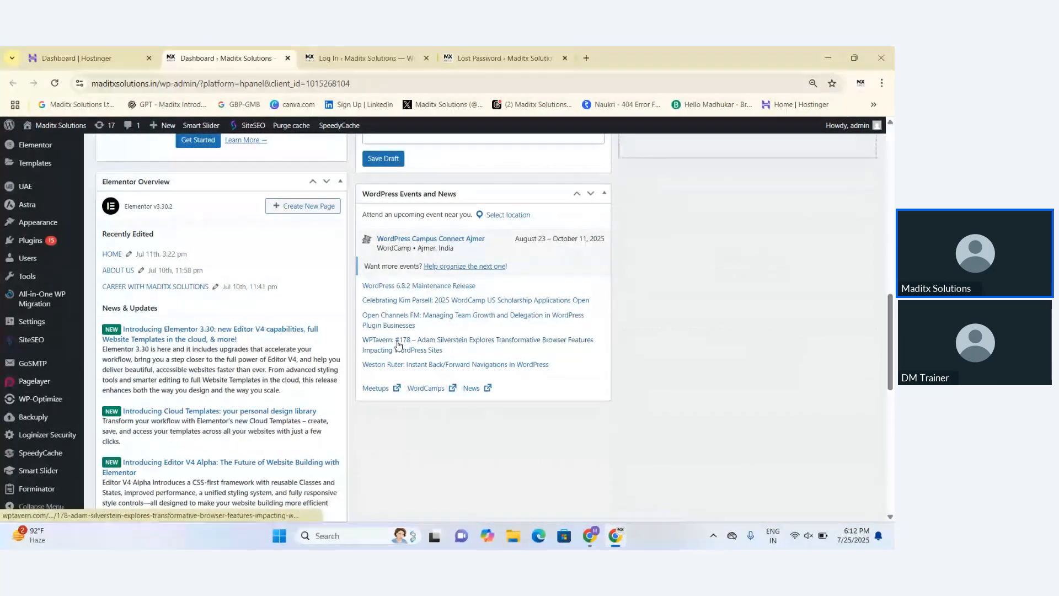
pyautogui.scroll(-4, 398, 346)
pyautogui.scroll(-5, 399, 345)
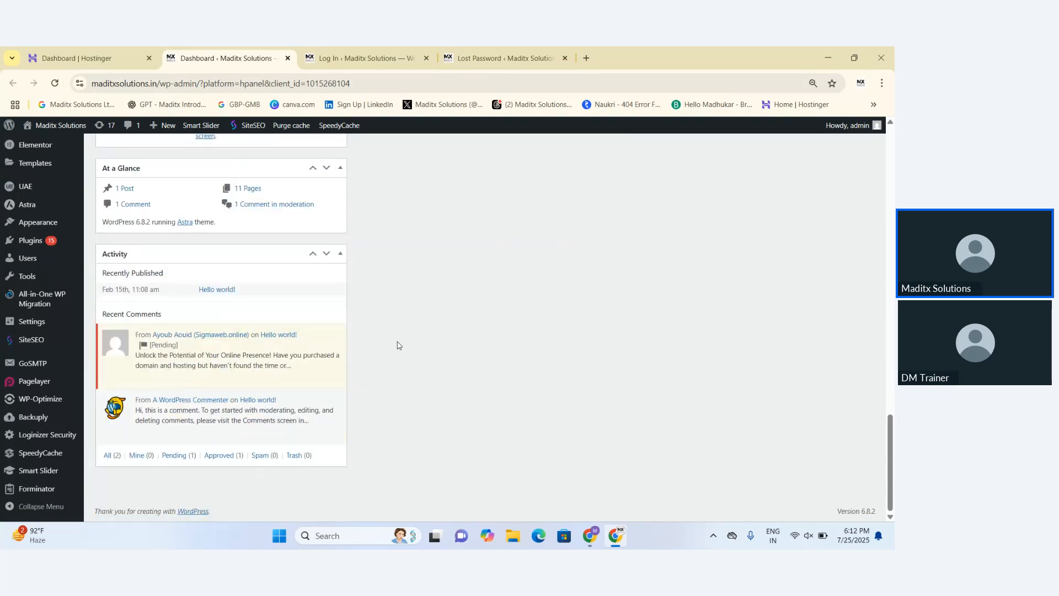
pyautogui.scroll(15, 398, 345)
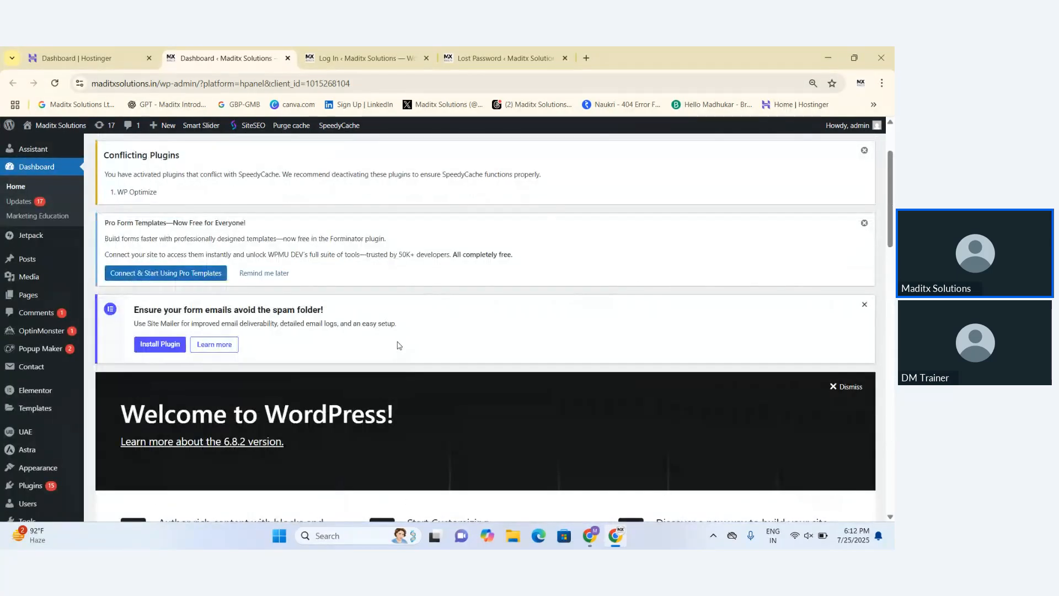
pyautogui.scroll(2, 397, 345)
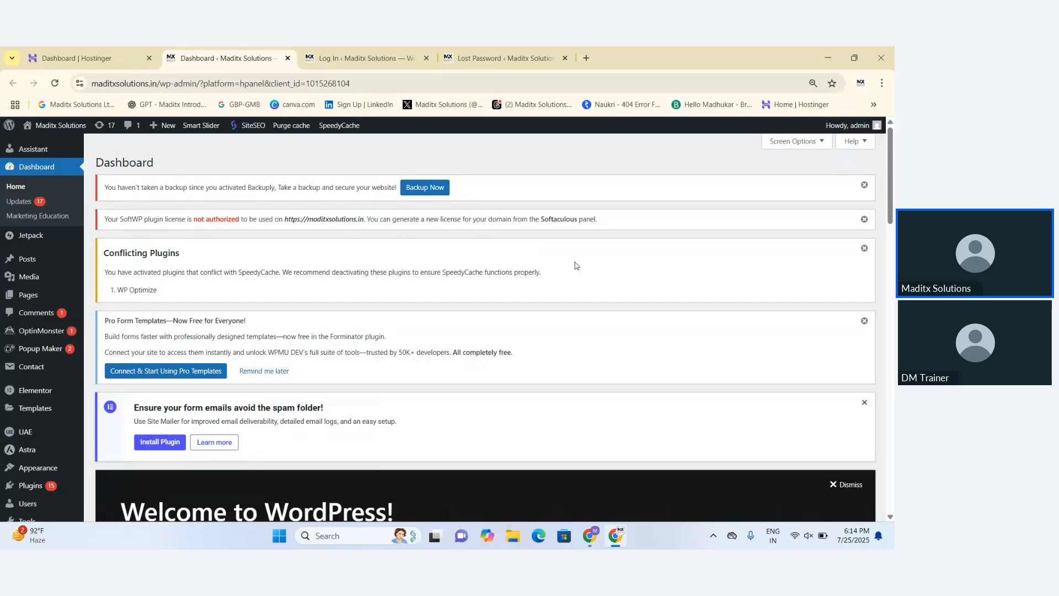
pyautogui.scroll(-10, 575, 266)
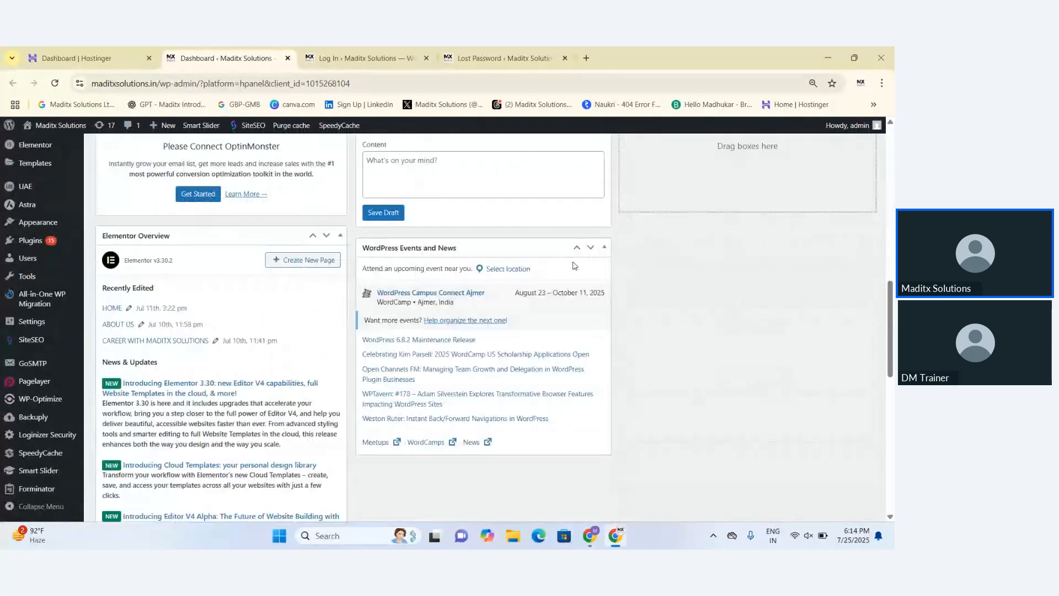
pyautogui.scroll(10, 575, 266)
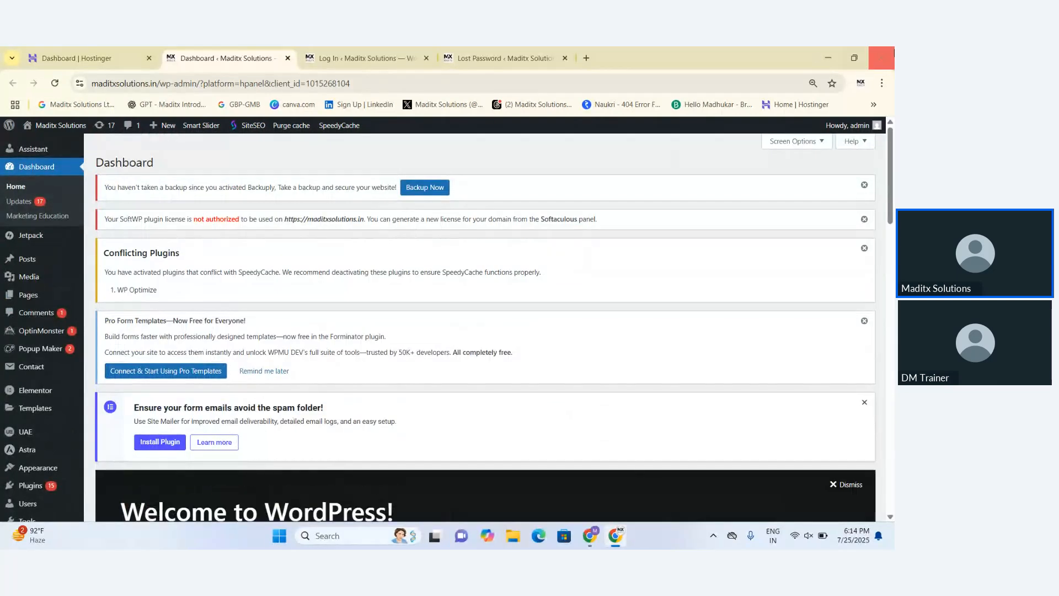
# Step: Open the admin profile page and scroll down to the account password section
pyautogui.click(855, 128)
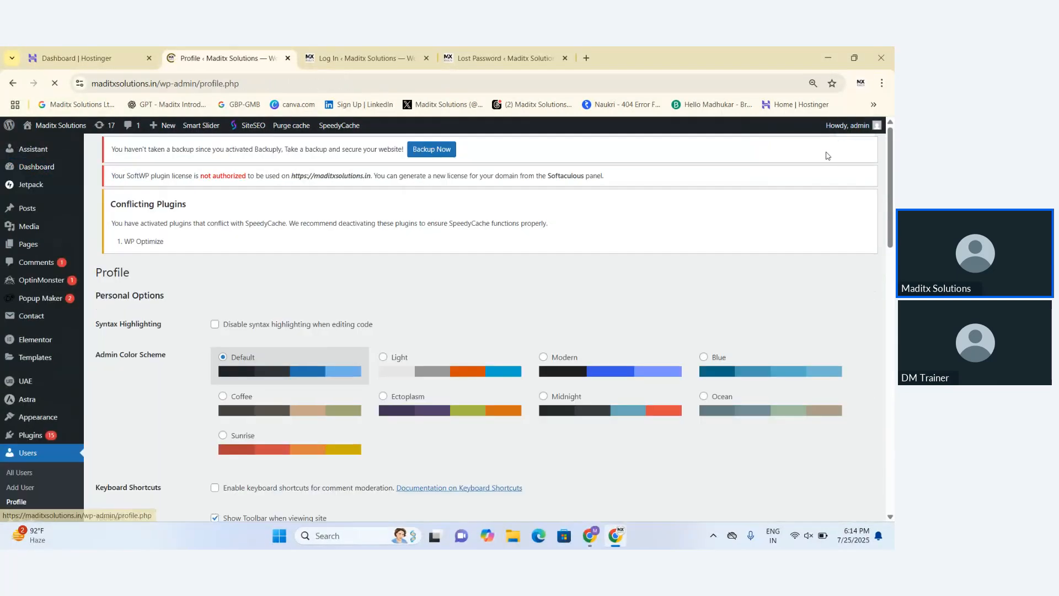
pyautogui.moveTo(856, 130)
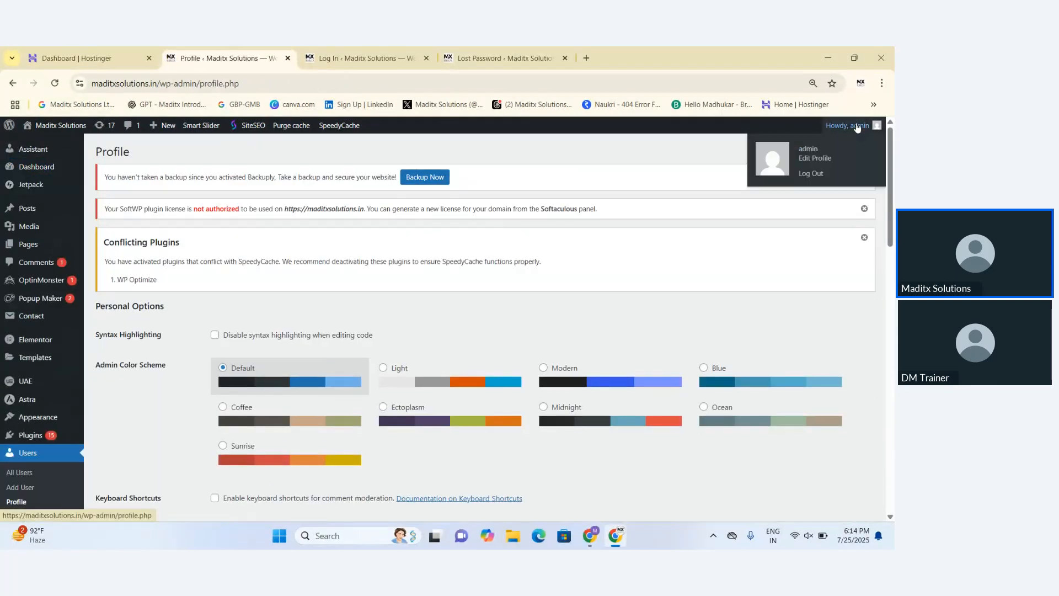
pyautogui.click(820, 160)
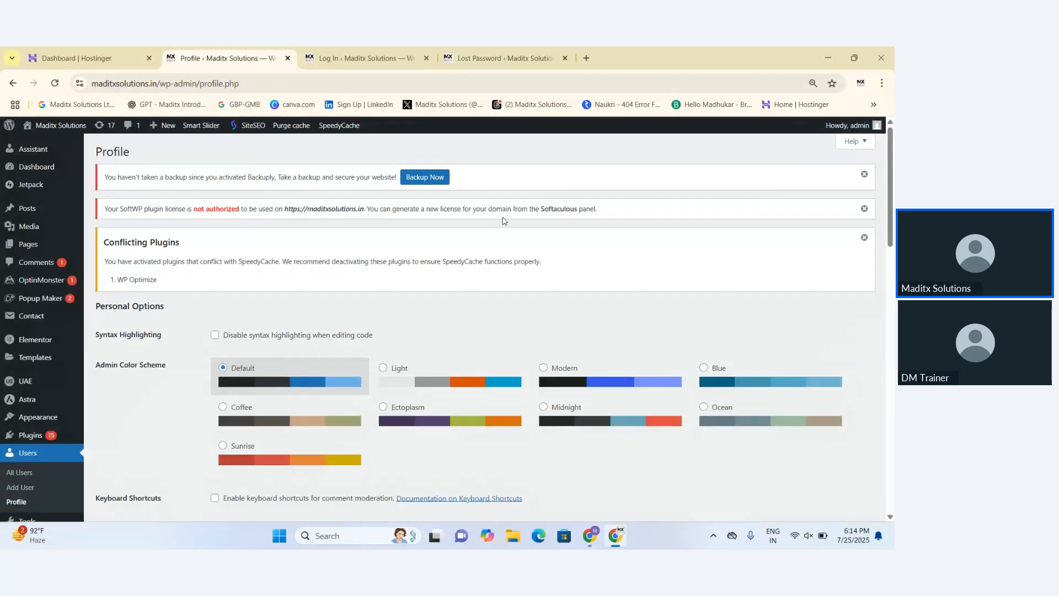
pyautogui.scroll(-10, 478, 289)
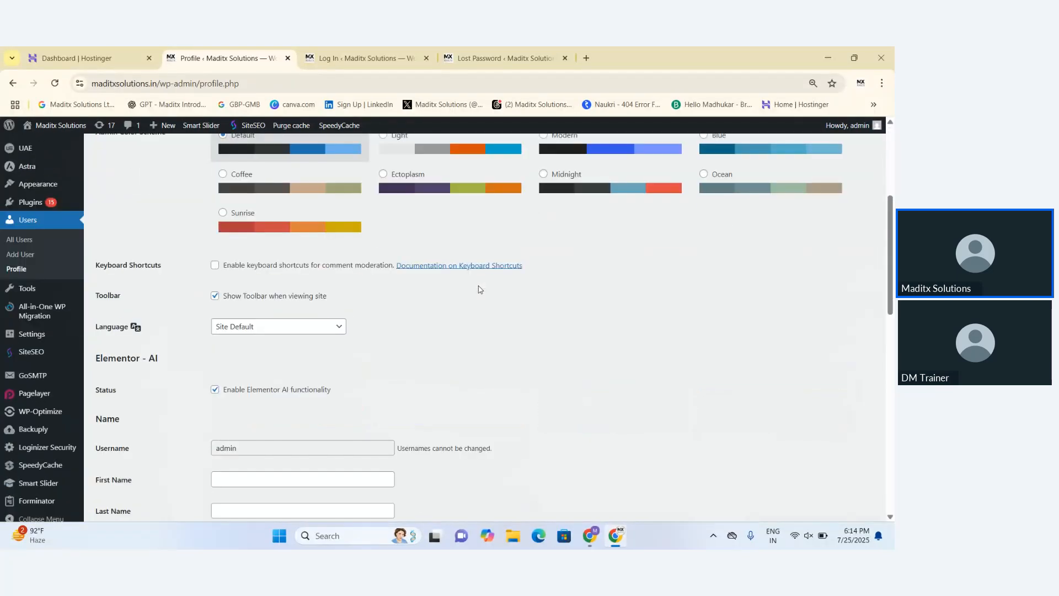
pyautogui.scroll(-7, 479, 290)
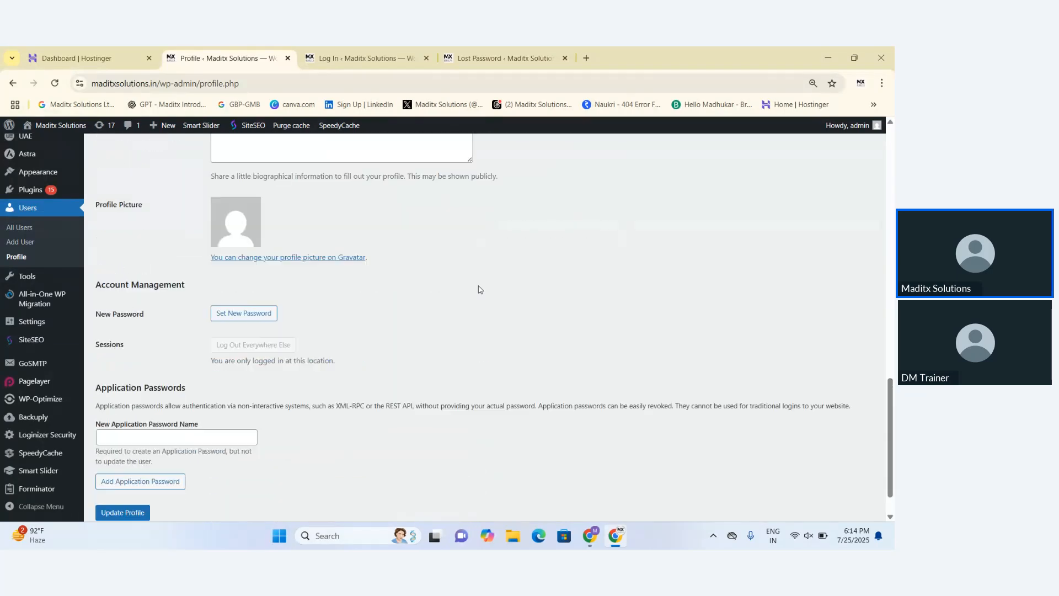
pyautogui.scroll(-1, 479, 289)
# Step: Replace the generated password with a new custom password and update the profile
pyautogui.click(241, 269)
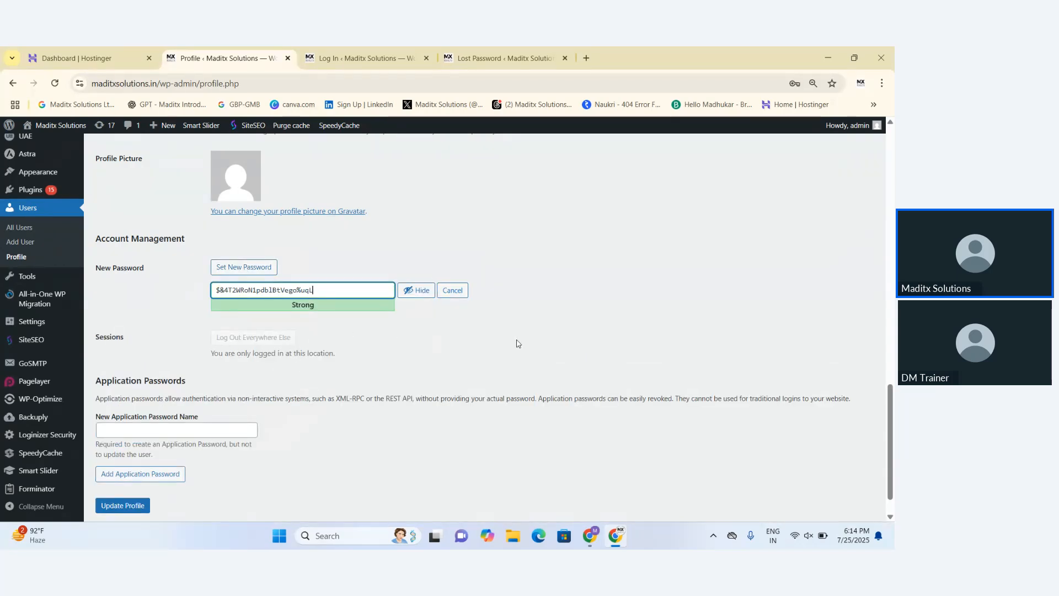
pyautogui.press('BackSpace')
pyautogui.press('BackSpace')
pyautogui.press('BackSpace')
pyautogui.press('BackSpace')
pyautogui.press('BackSpace')
pyautogui.press('BackSpace')
pyautogui.press('BackSpace')
pyautogui.press('BackSpace')
pyautogui.press('BackSpace')
pyautogui.press('BackSpace')
pyautogui.press('BackSpace')
pyautogui.press('BackSpace')
pyautogui.press('BackSpace')
pyautogui.press('BackSpace')
pyautogui.press('BackSpace')
pyautogui.press('BackSpace')
pyautogui.press('BackSpace')
pyautogui.press('BackSpace')
pyautogui.press('BackSpace')
pyautogui.press('BackSpace')
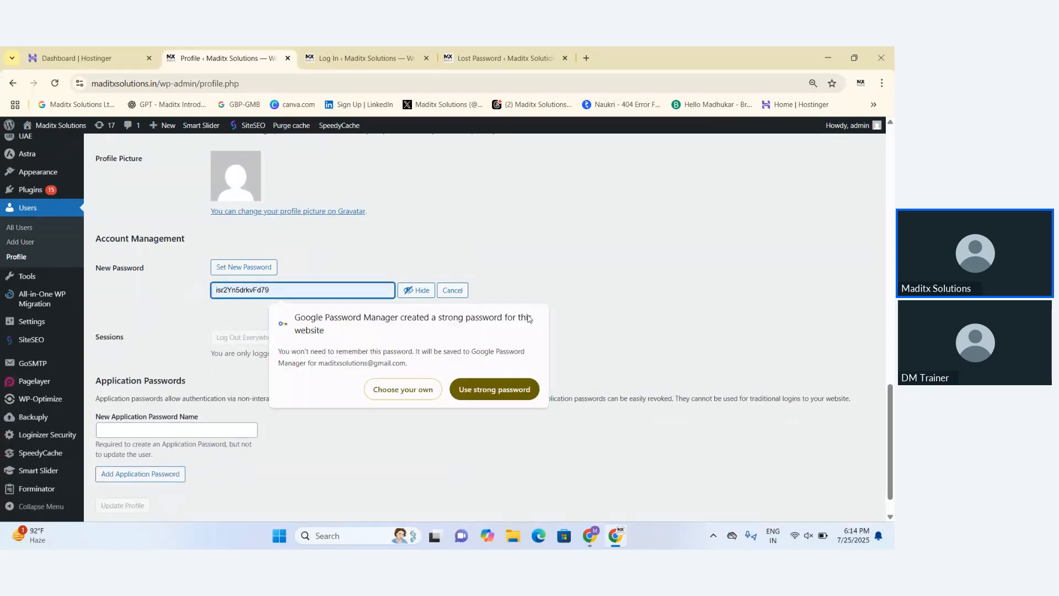
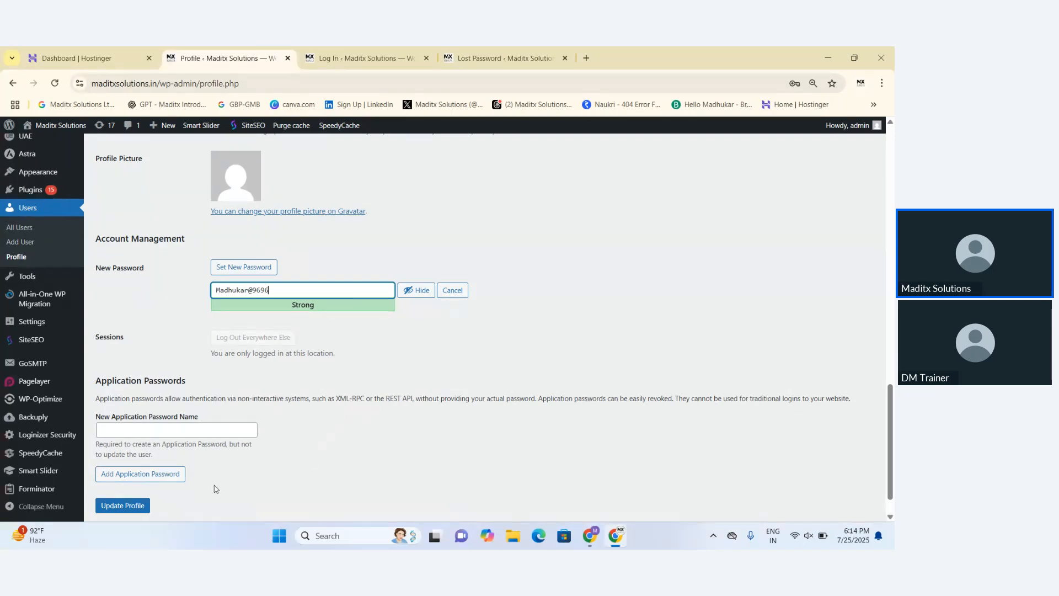
pyautogui.click(120, 507)
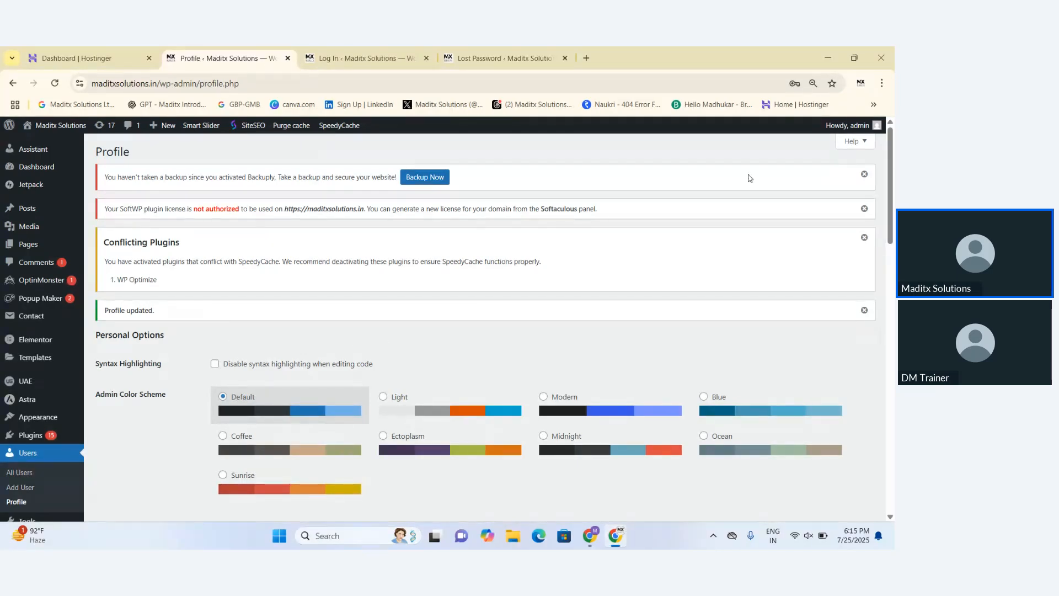
# Step: Log out of the WordPress dashboard from the Howdy, admin menu
pyautogui.click(847, 127)
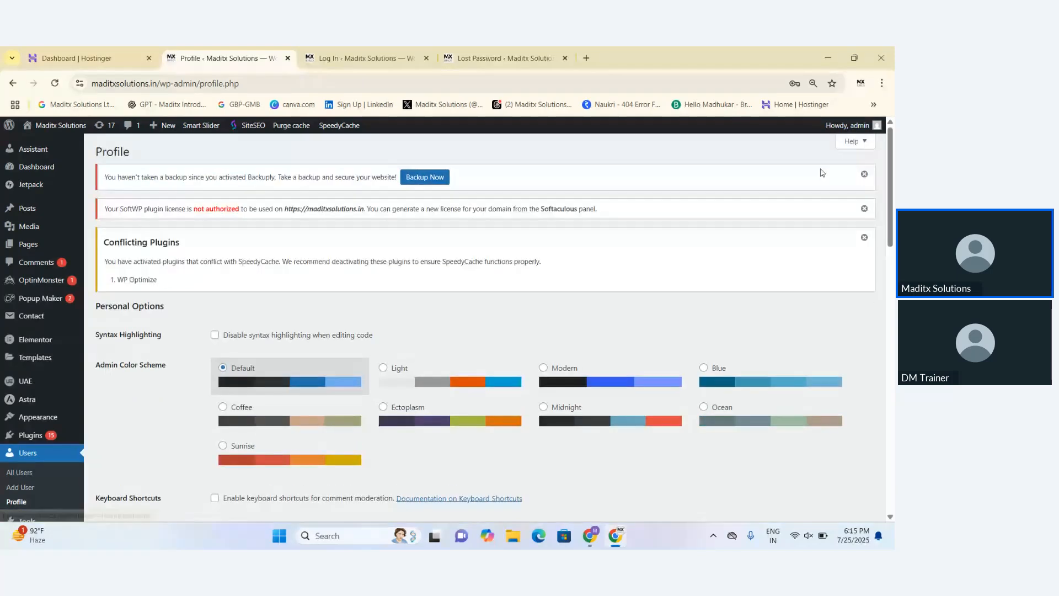
pyautogui.moveTo(850, 126)
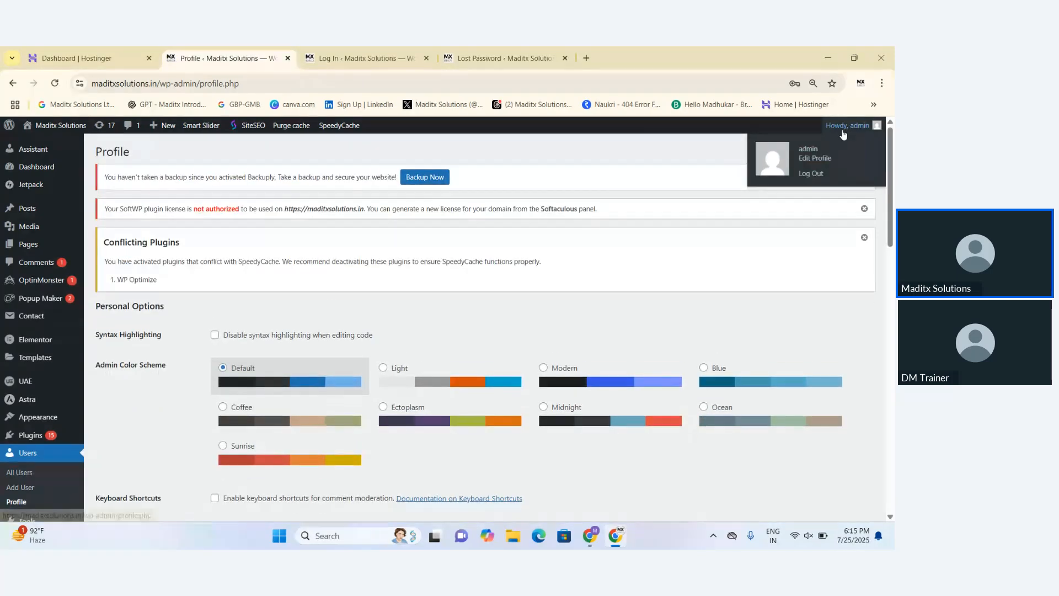
pyautogui.click(814, 174)
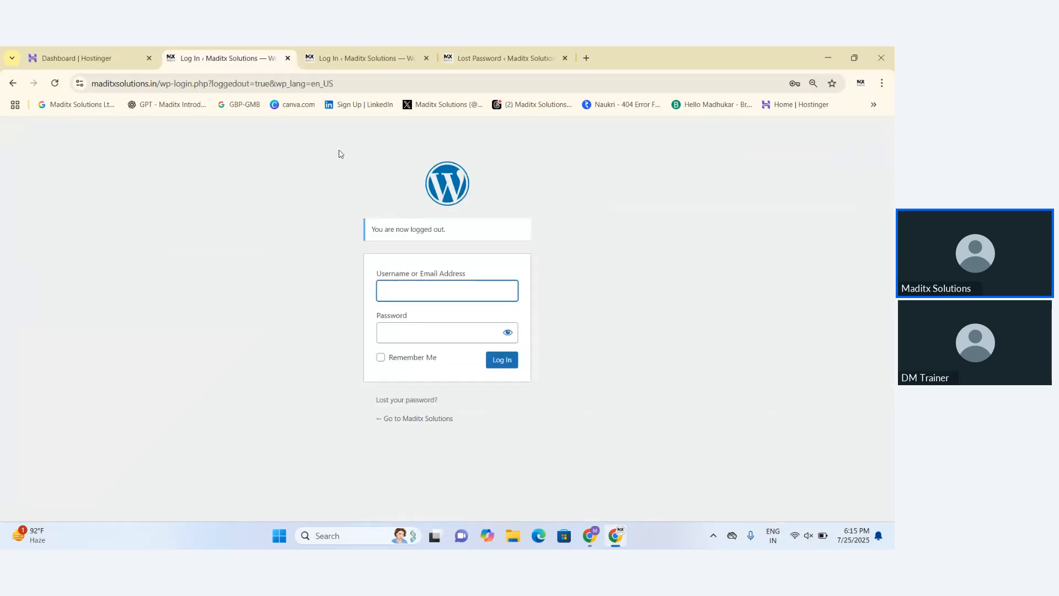
# Step: Close the logged-out and lost-password tabs and reload the remaining login page
pyautogui.click(287, 58)
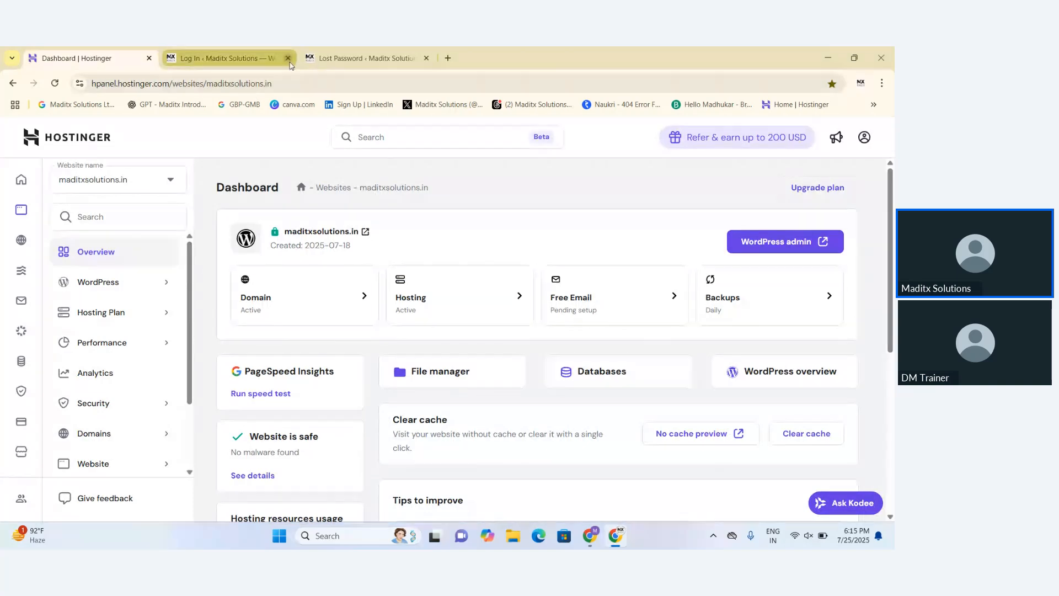
pyautogui.click(426, 58)
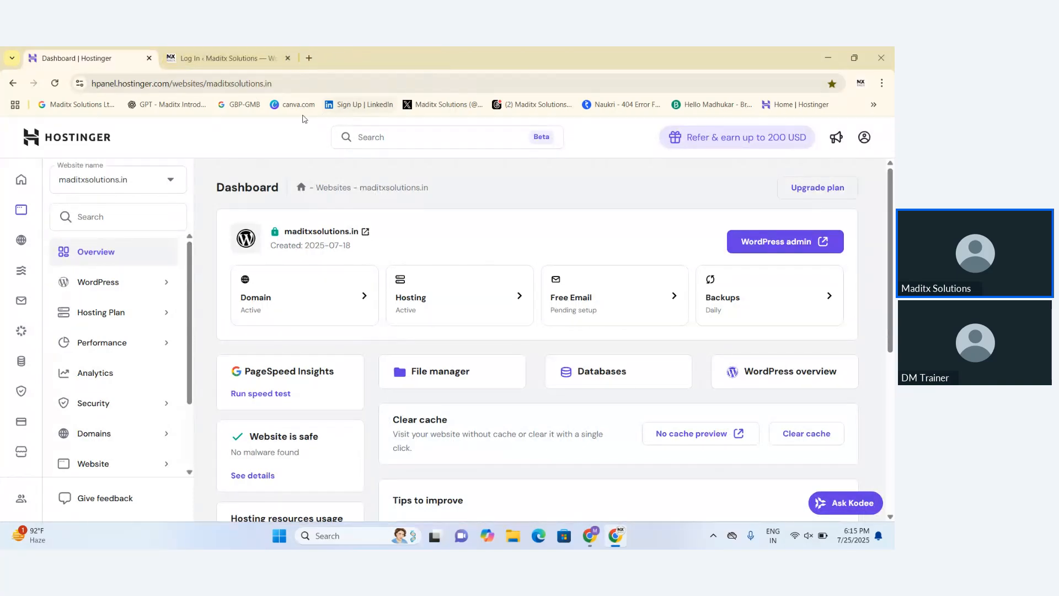
pyautogui.click(249, 62)
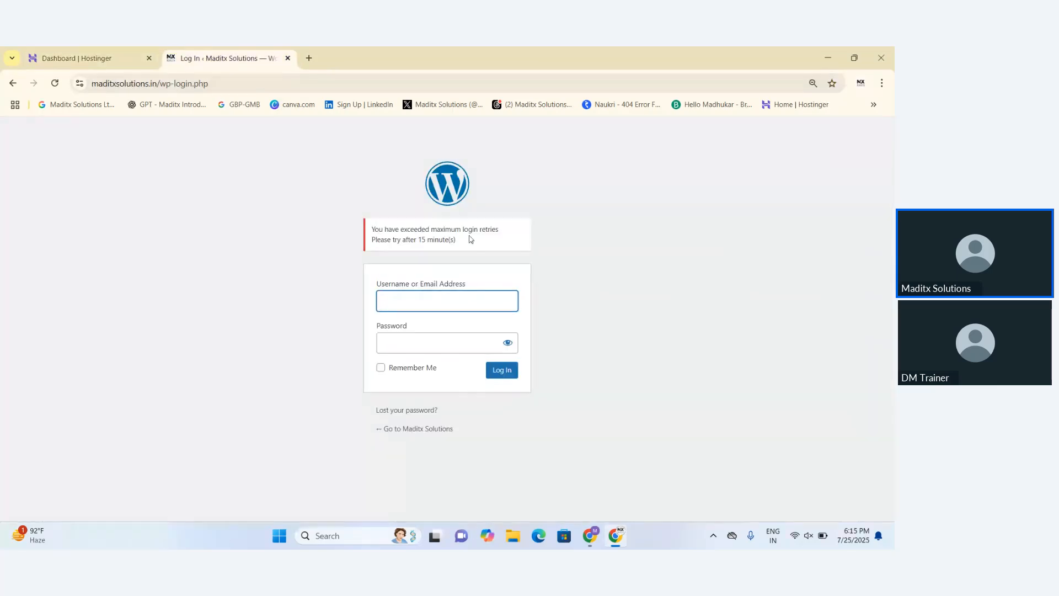
pyautogui.write('ad')
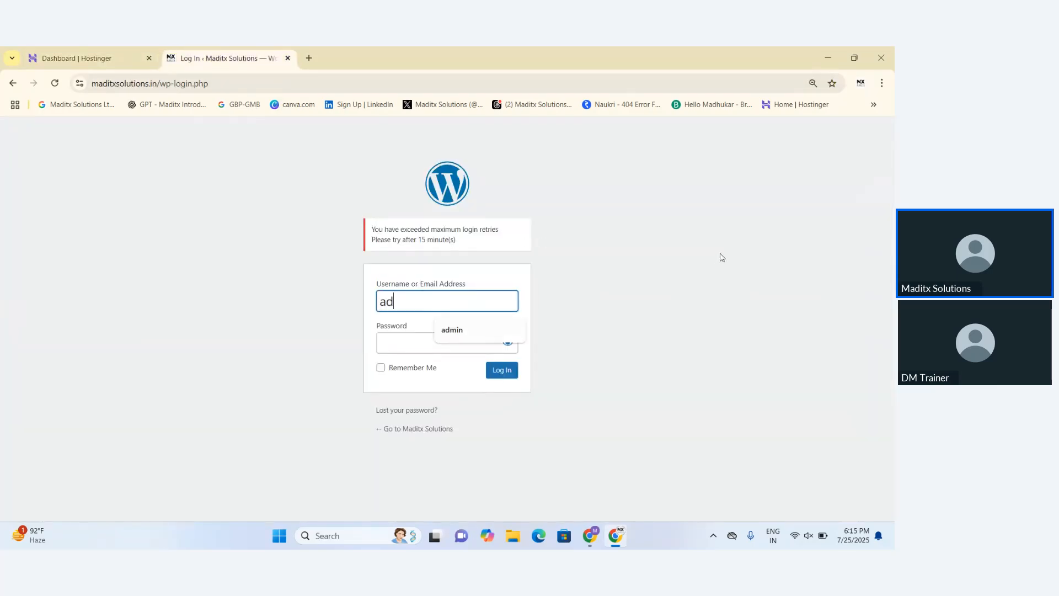
pyautogui.press('BackSpace')
pyautogui.press('BackSpace')
pyautogui.click(55, 84)
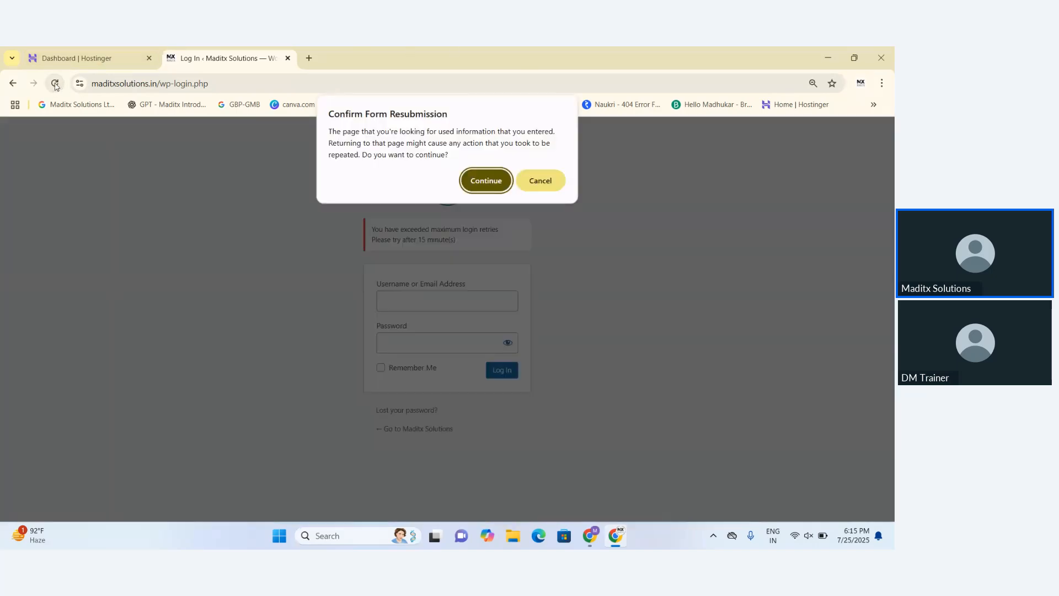
pyautogui.click(482, 183)
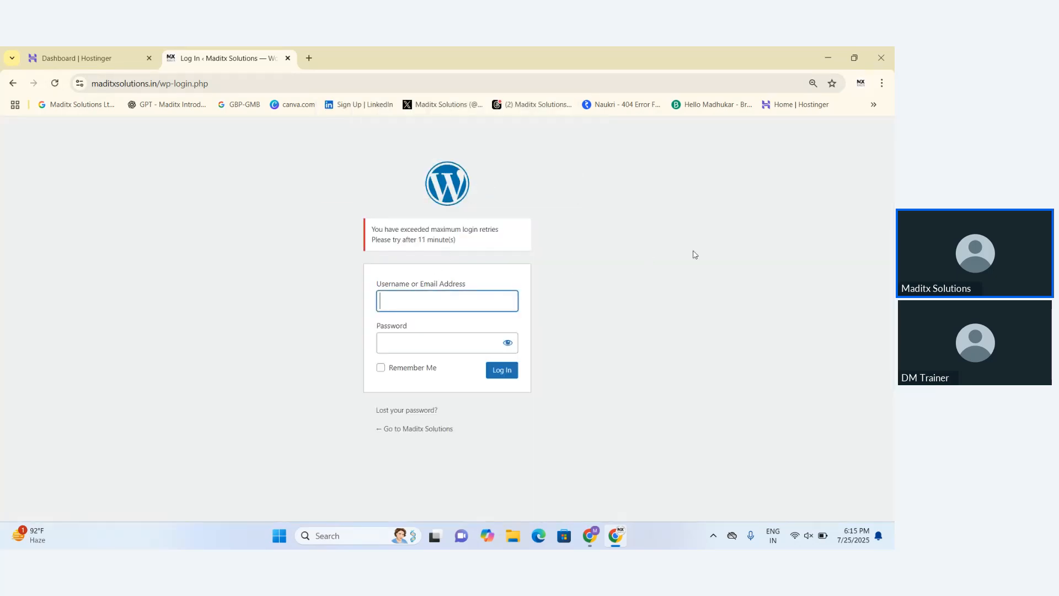
# Step: Sign in as admin with the new password, which the retry limit blocks
pyautogui.write('admin')
pyautogui.click(401, 343)
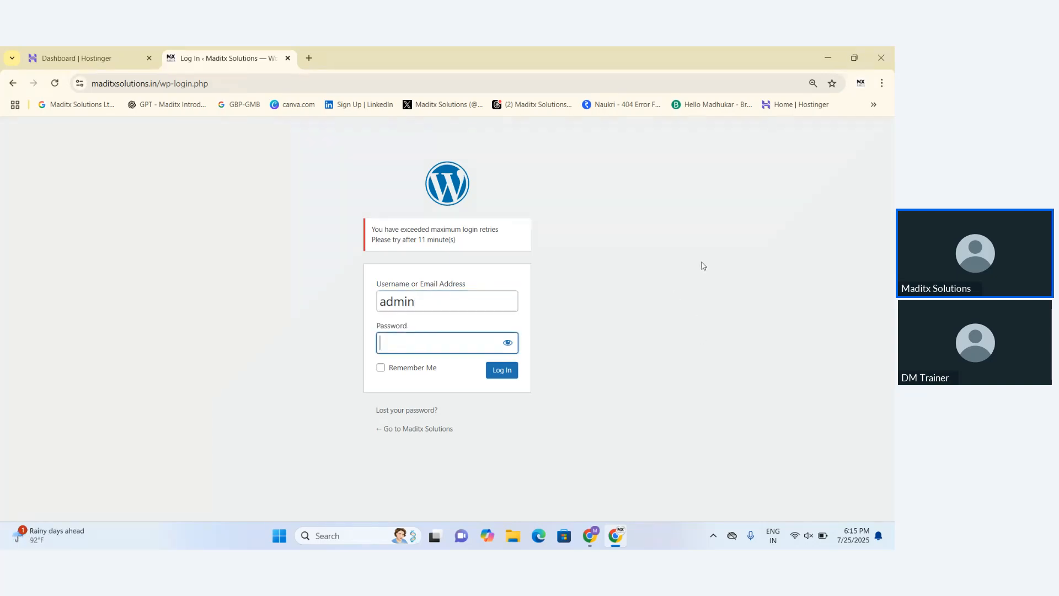
pyautogui.write('*****')
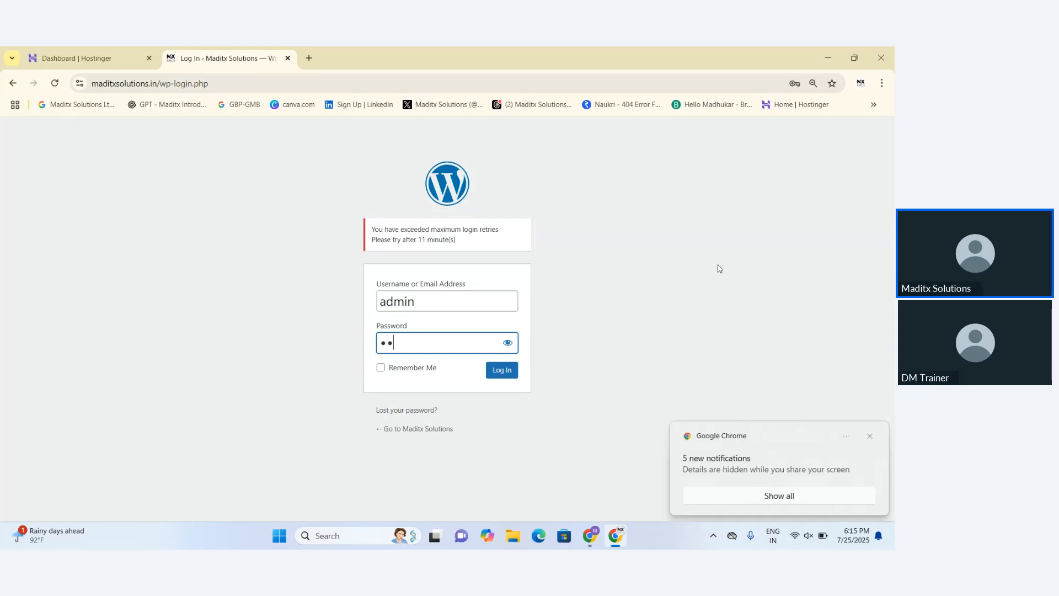
pyautogui.write('**')
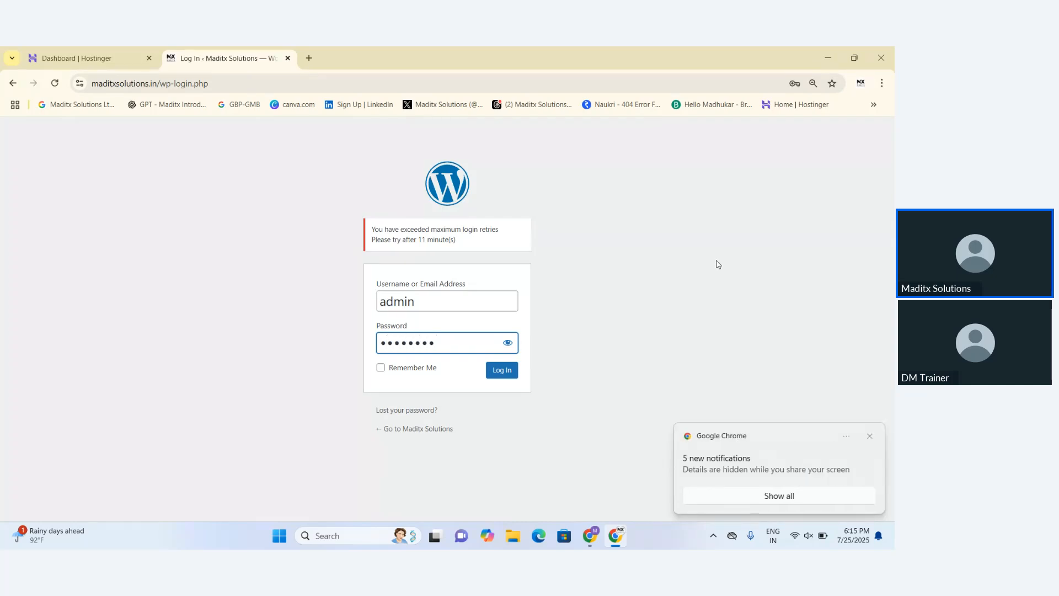
pyautogui.write('*****')
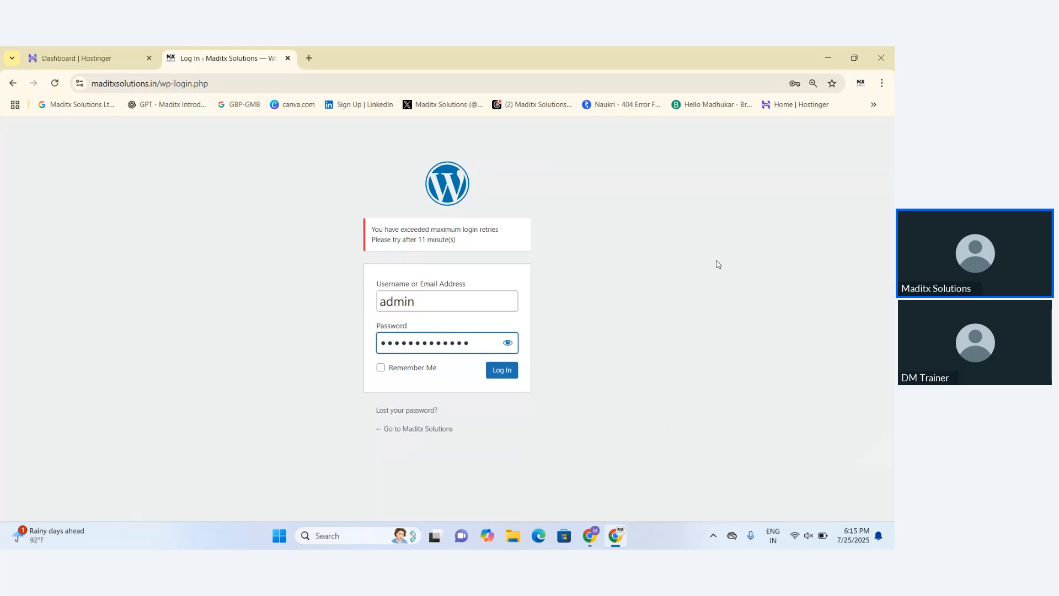
pyautogui.click(504, 372)
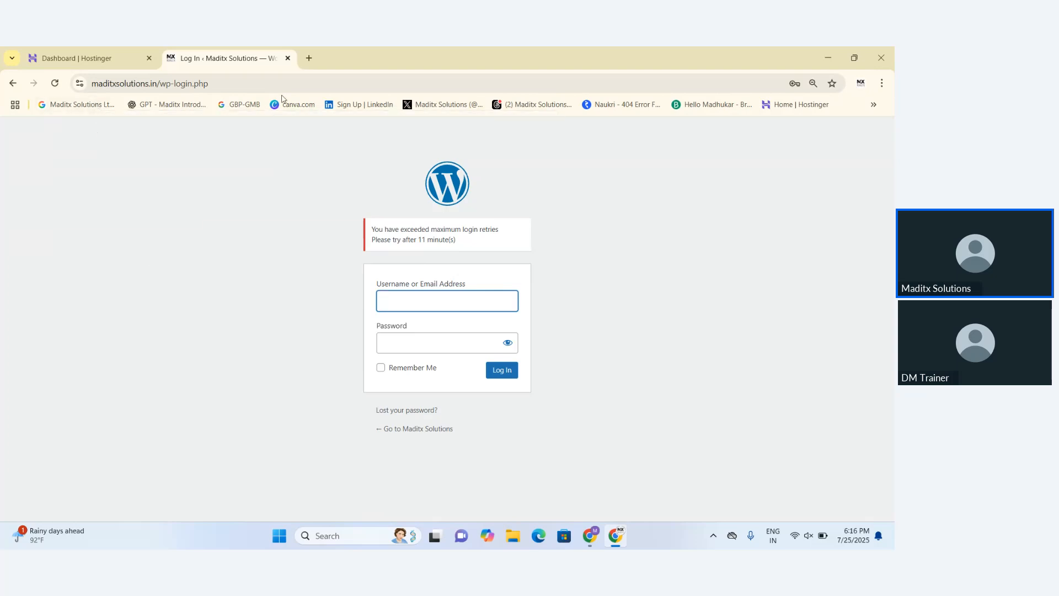
# Step: Close the locked login tab and reopen WordPress admin from the hPanel website dashboard
pyautogui.click(288, 58)
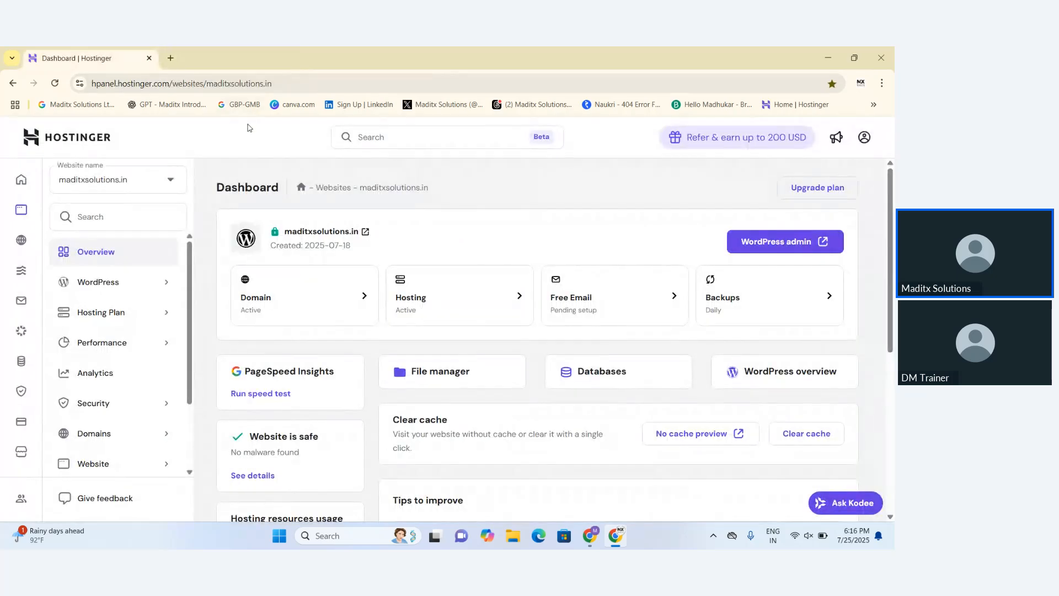
pyautogui.click(758, 248)
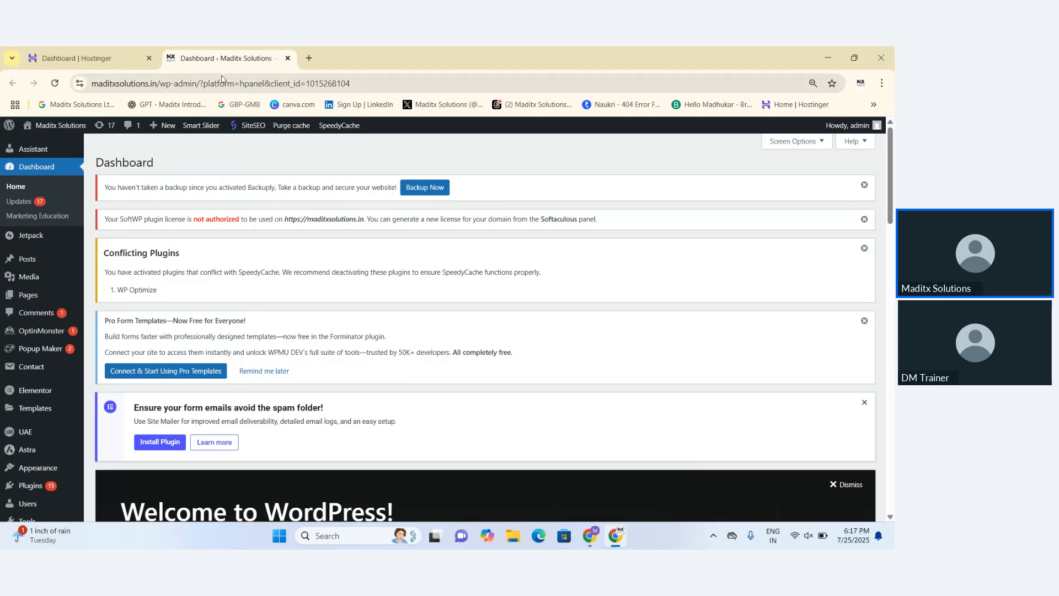
# Step: Open Visit Site from the Maditx Solutions admin-bar menu in a new tab and switch to it
pyautogui.moveTo(62, 128)
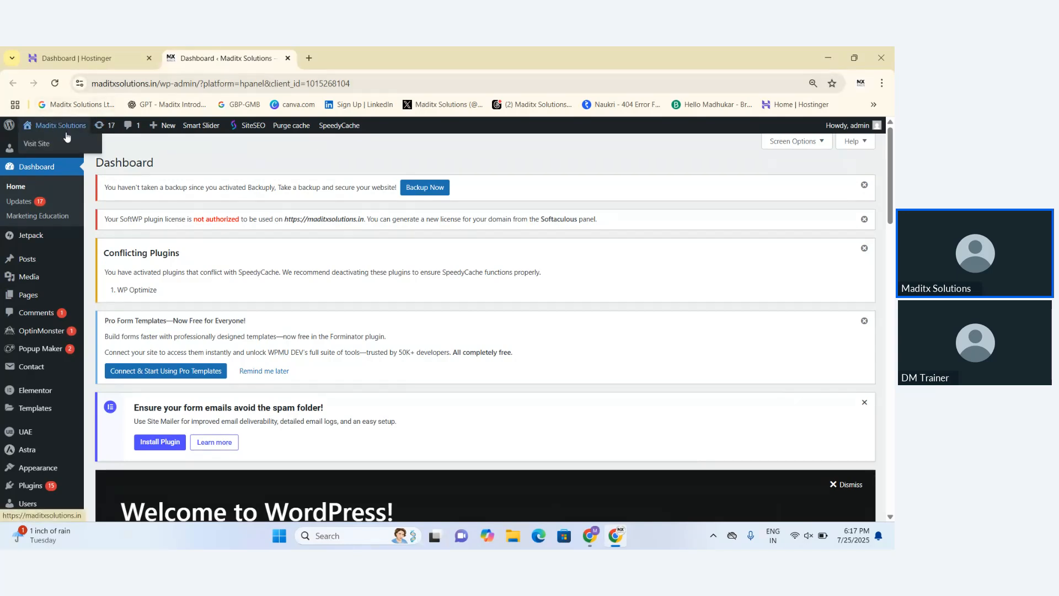
pyautogui.rightClick(44, 143)
pyautogui.click(79, 155)
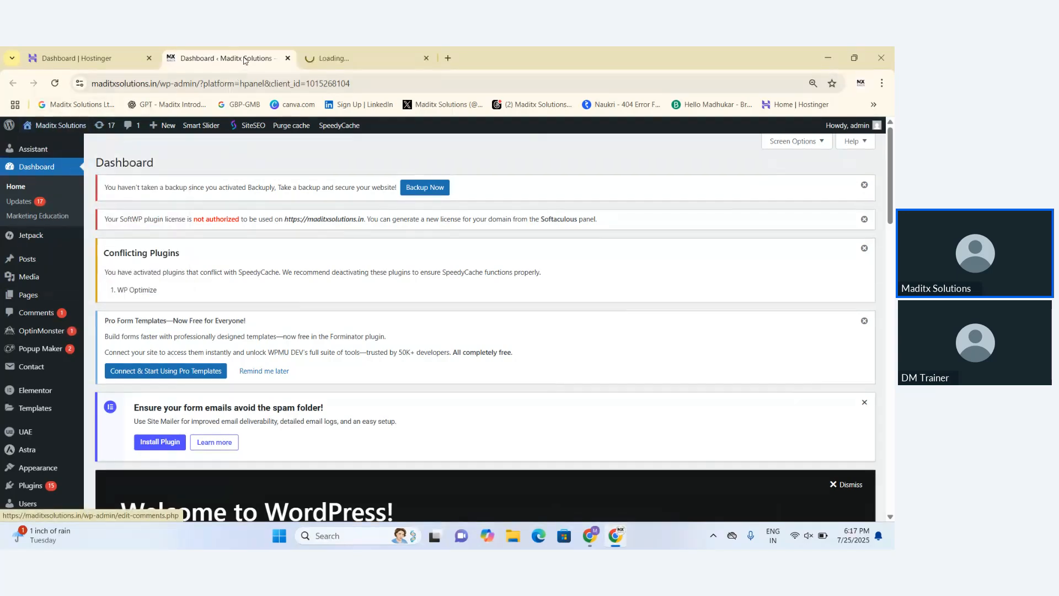
pyautogui.click(347, 59)
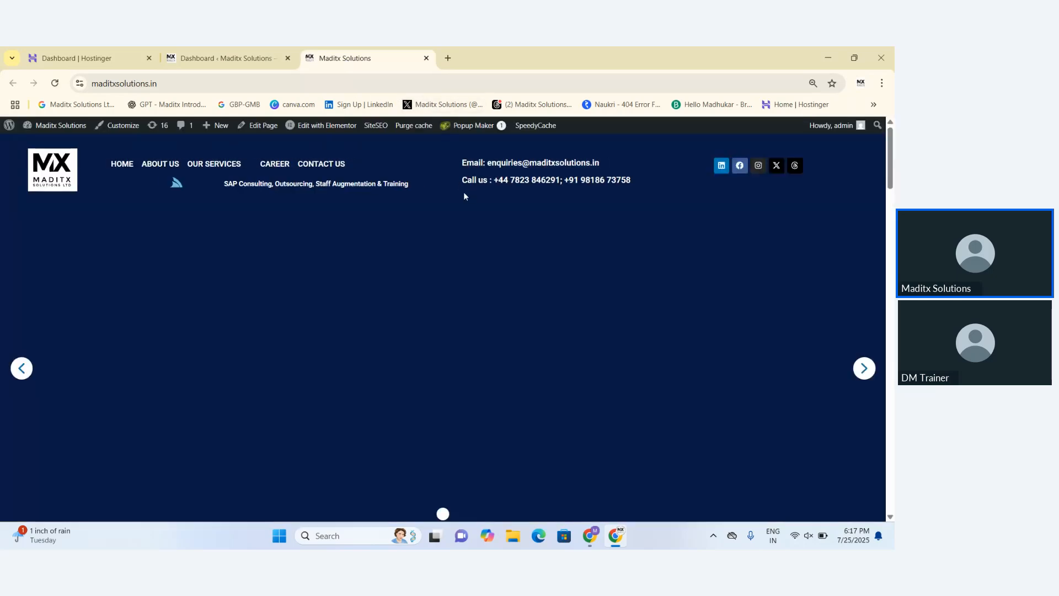
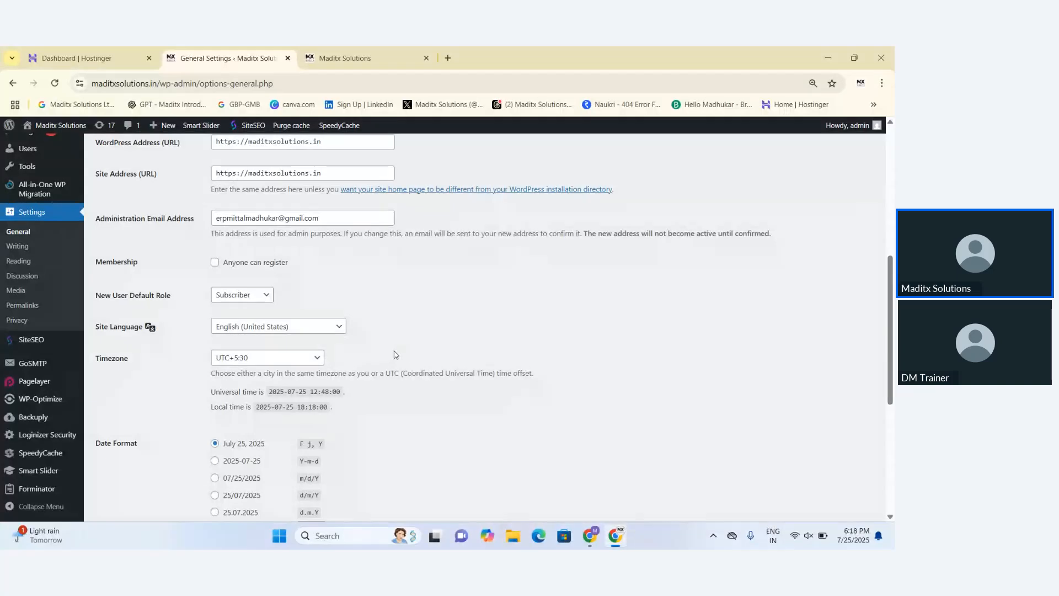
# Step: Save the General Settings with the Maditx Solutions title, tagline and site icon
pyautogui.scroll(-3, 395, 353)
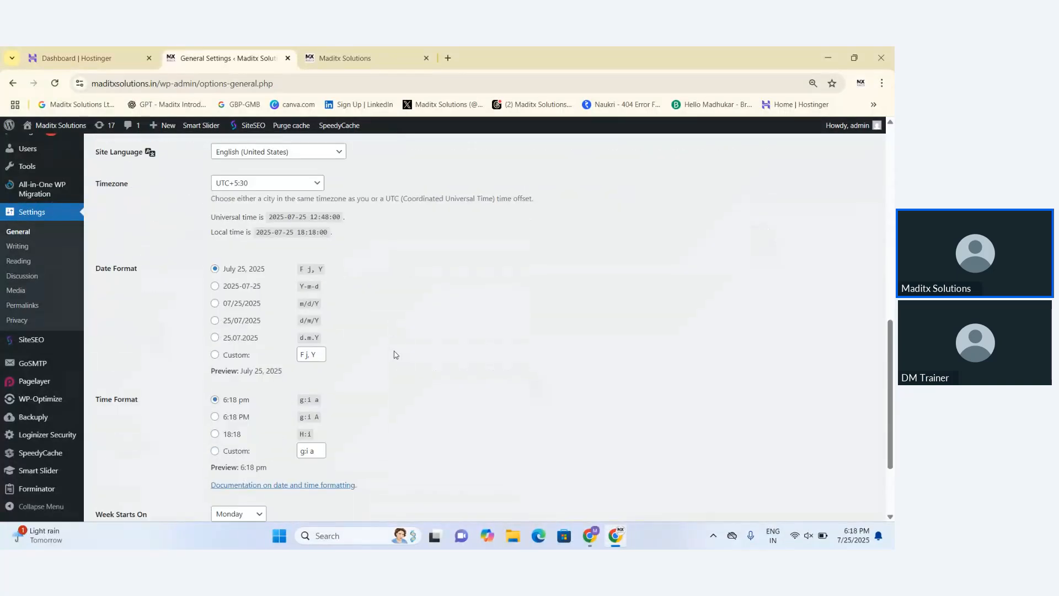
pyautogui.scroll(-2, 395, 354)
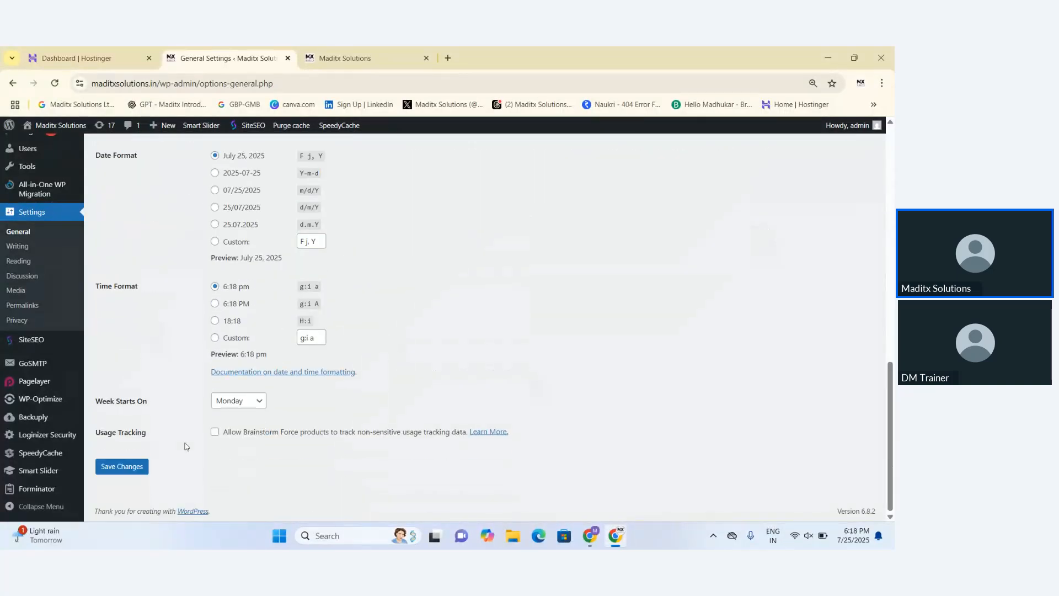
pyautogui.click(126, 471)
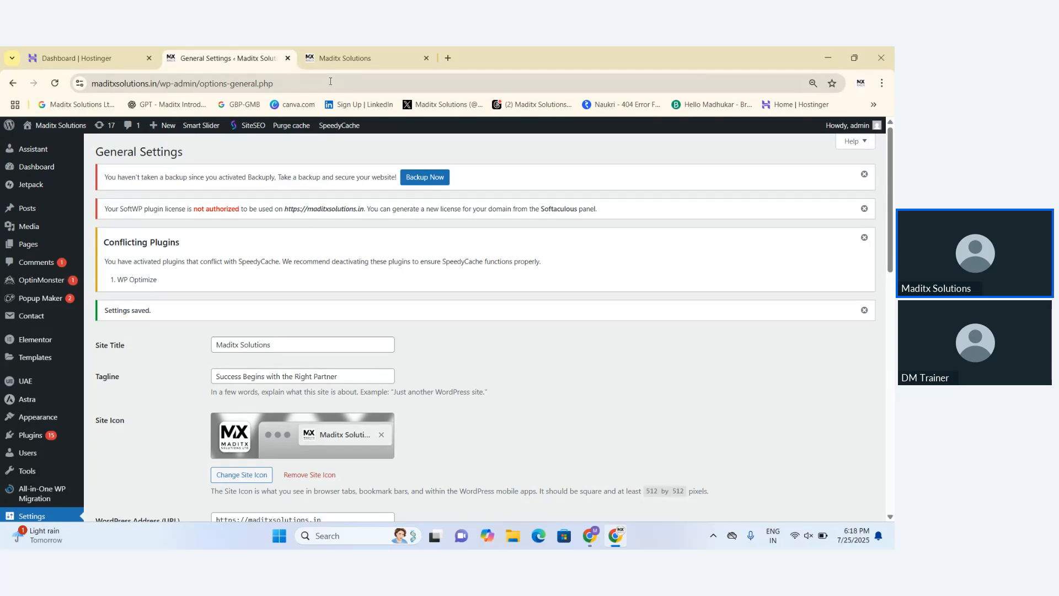
# Step: Reload the live Maditx Solutions homepage tab to view the SAP services slider
pyautogui.click(340, 60)
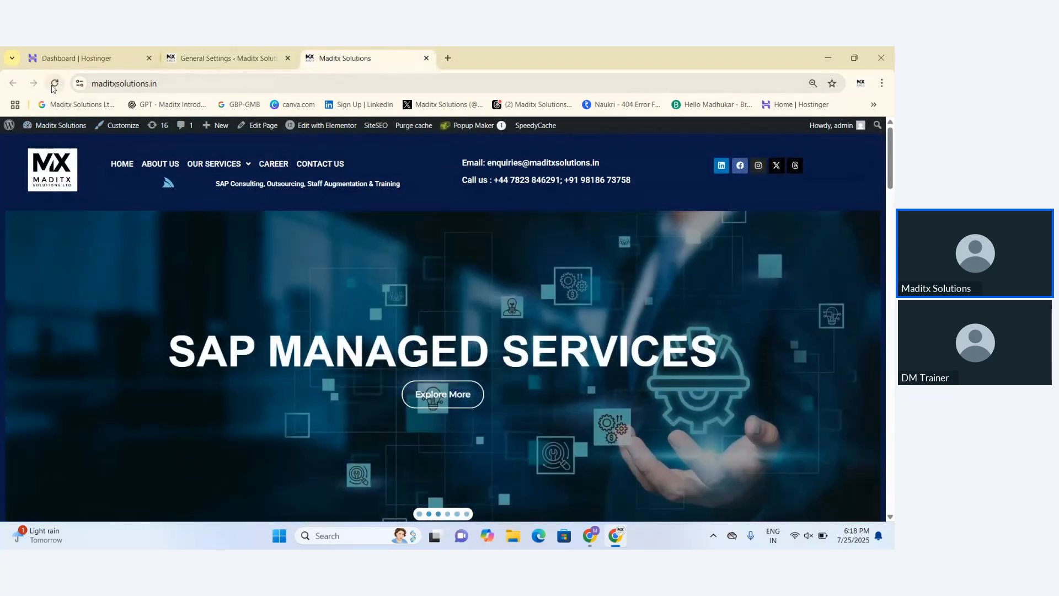
pyautogui.click(54, 85)
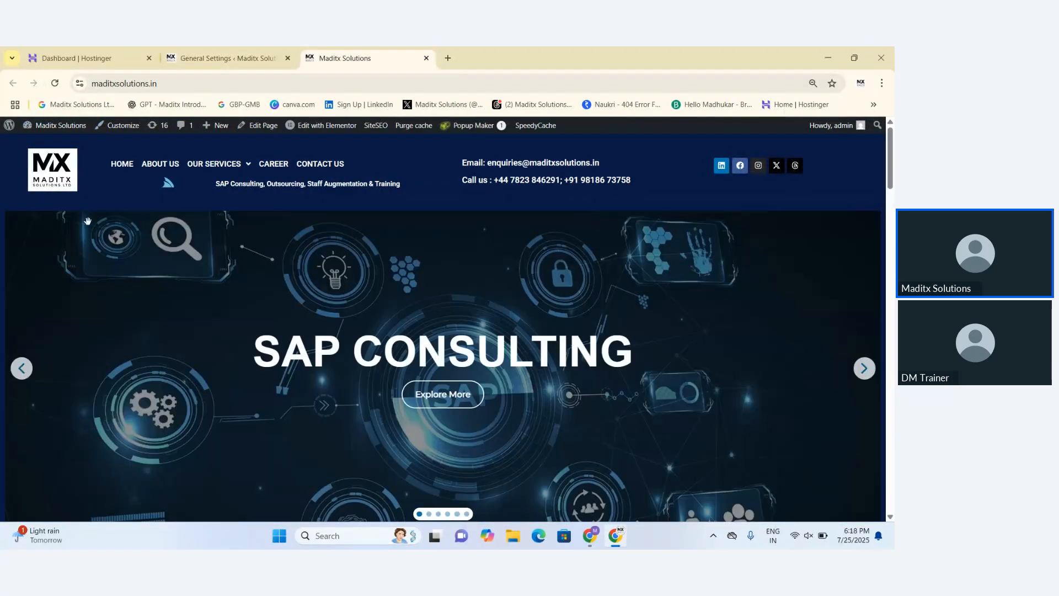
pyautogui.moveTo(370, 131)
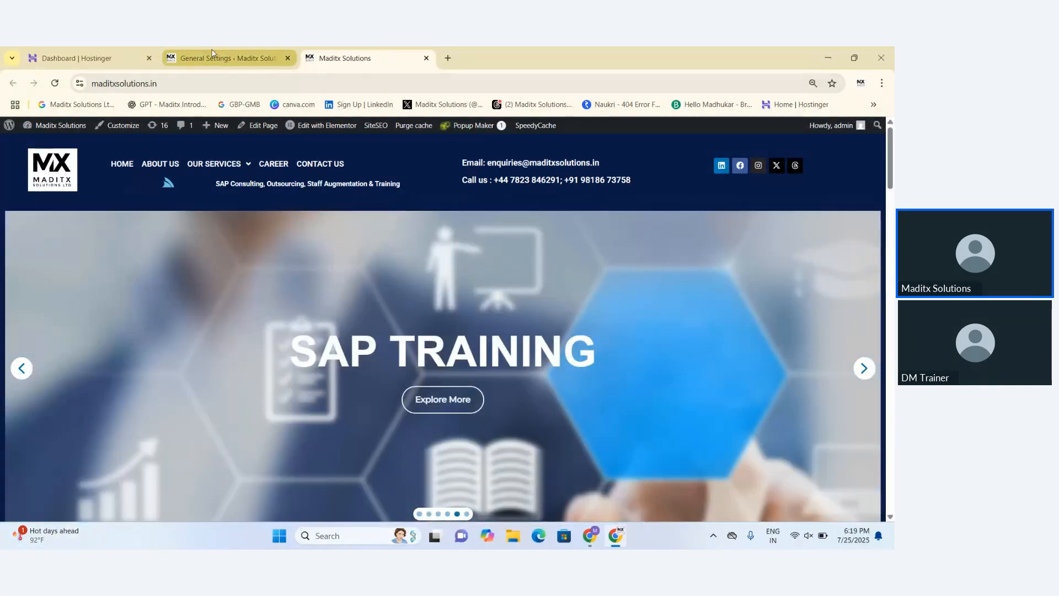
# Step: Dismiss the four admin notices on General Settings and save the settings once
pyautogui.click(214, 56)
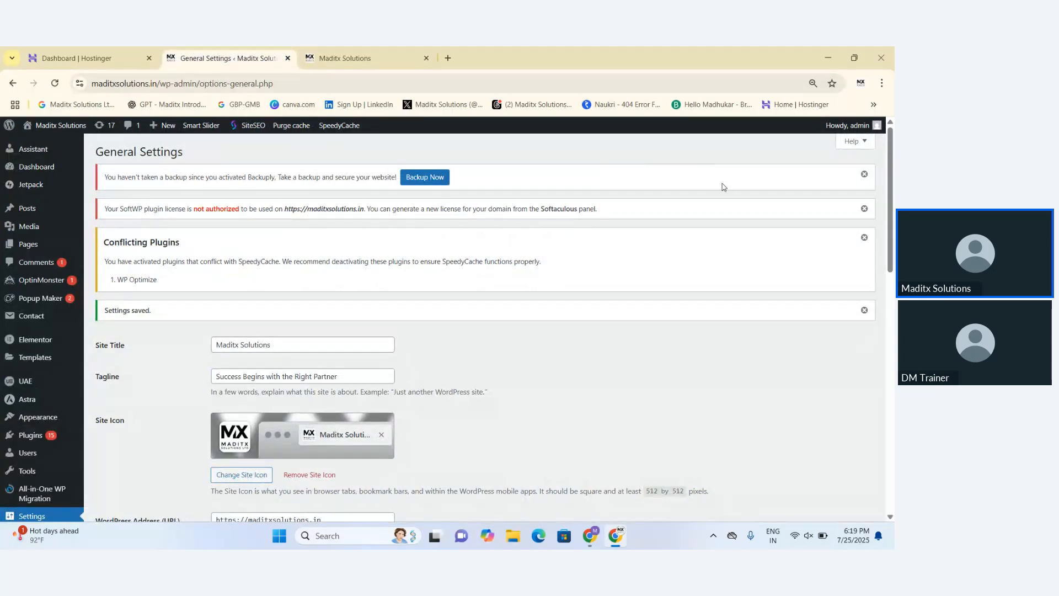
pyautogui.click(865, 174)
pyautogui.click(864, 175)
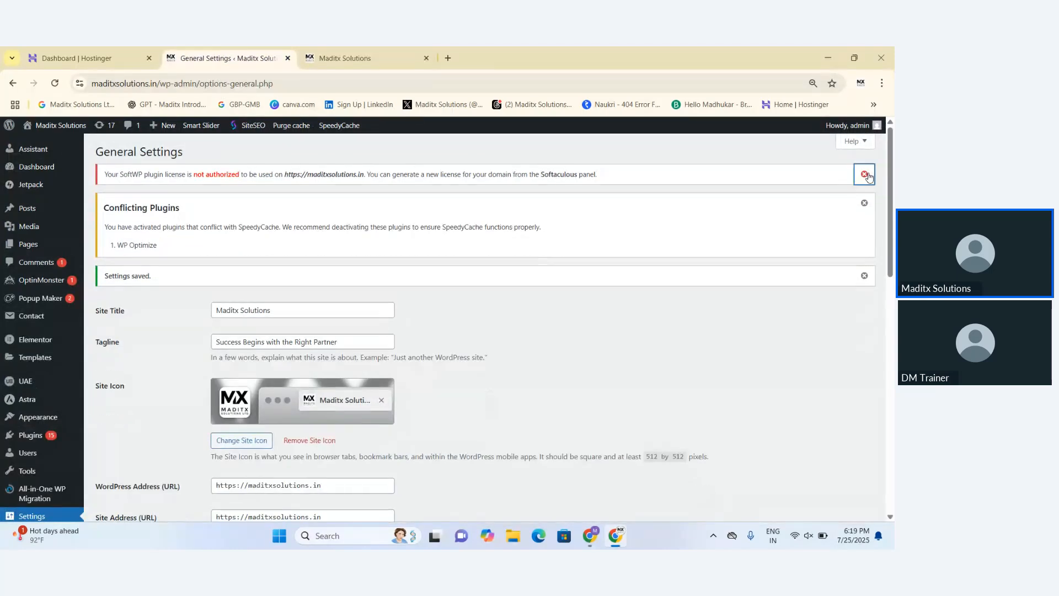
pyautogui.click(865, 175)
pyautogui.click(865, 175)
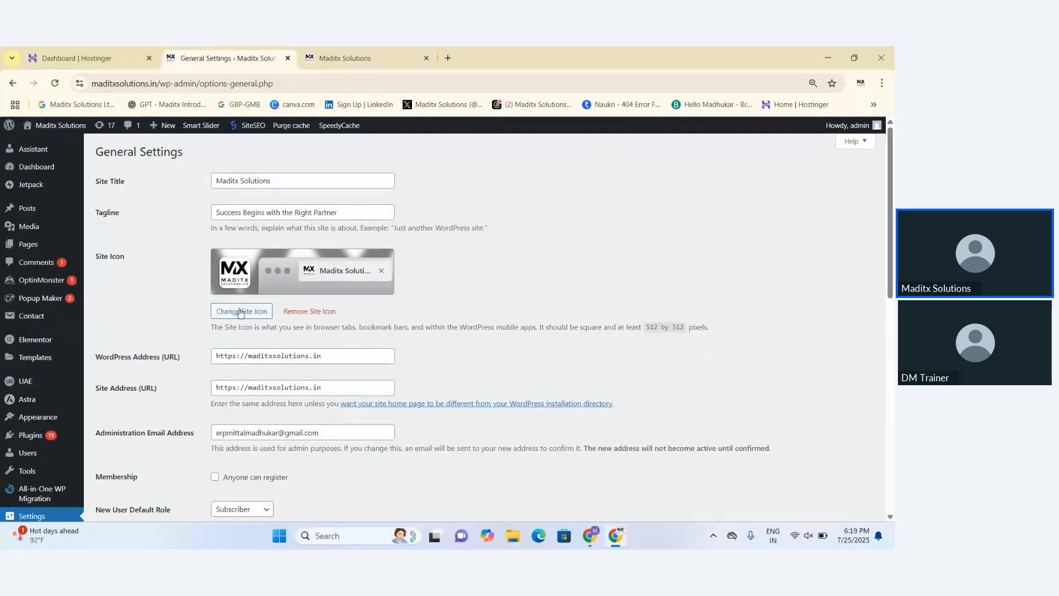
pyautogui.scroll(-1, 452, 271)
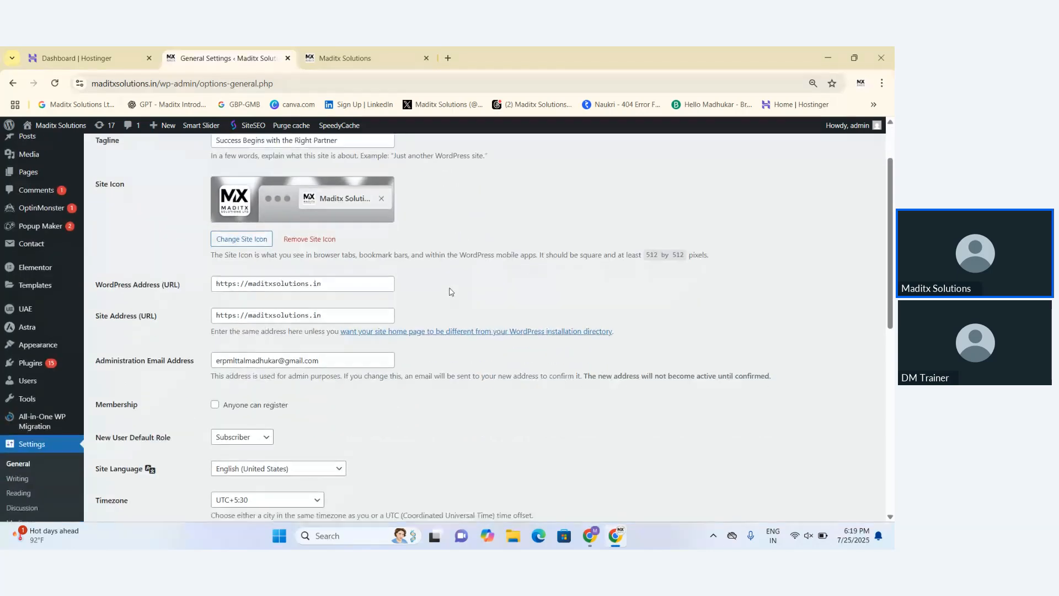
pyautogui.scroll(-1, 451, 292)
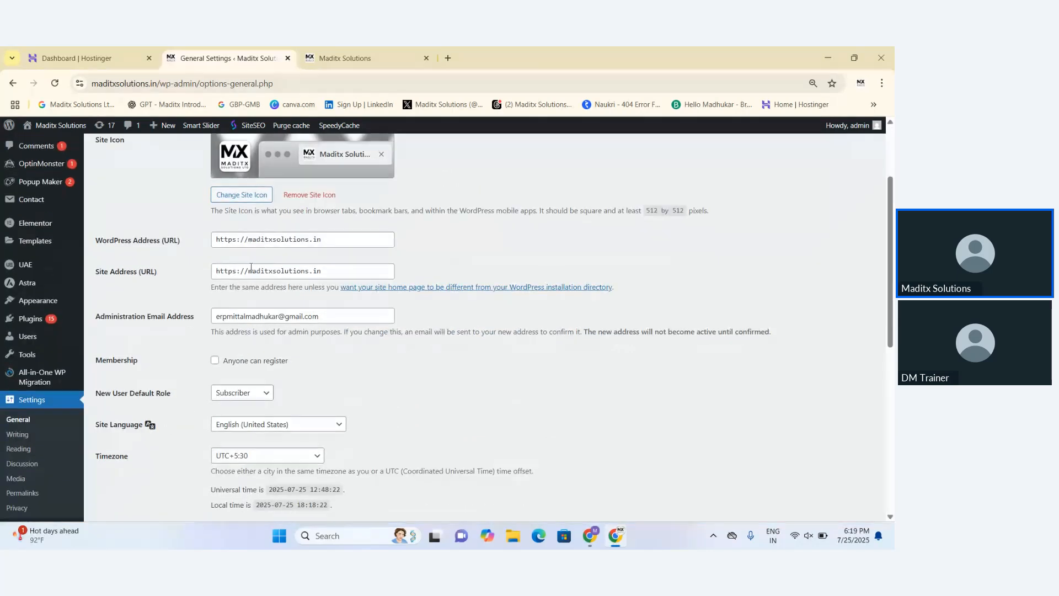
pyautogui.scroll(-2, 385, 373)
pyautogui.scroll(-4, 385, 371)
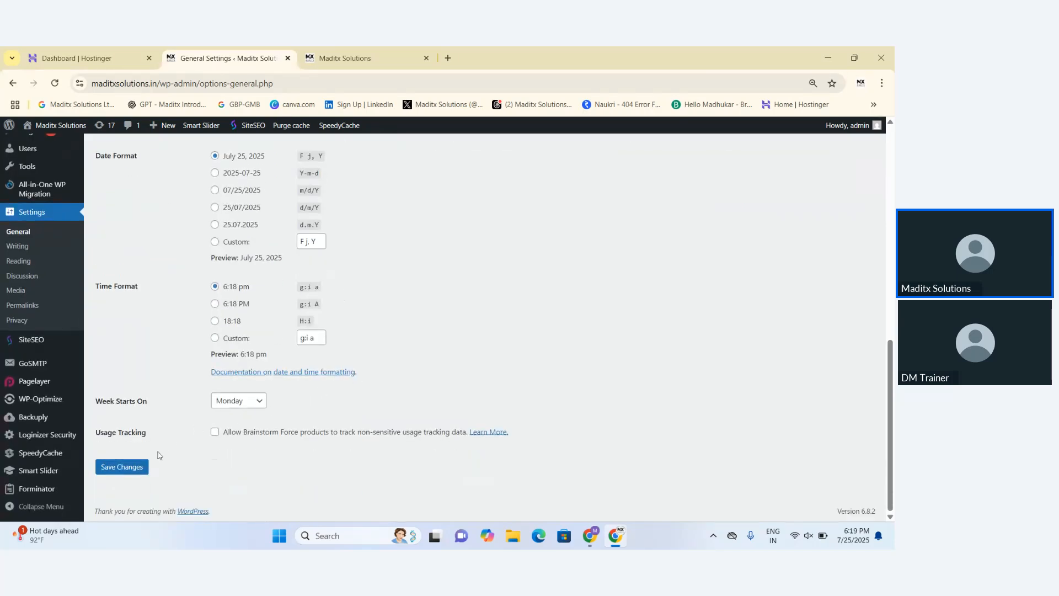
pyautogui.click(135, 469)
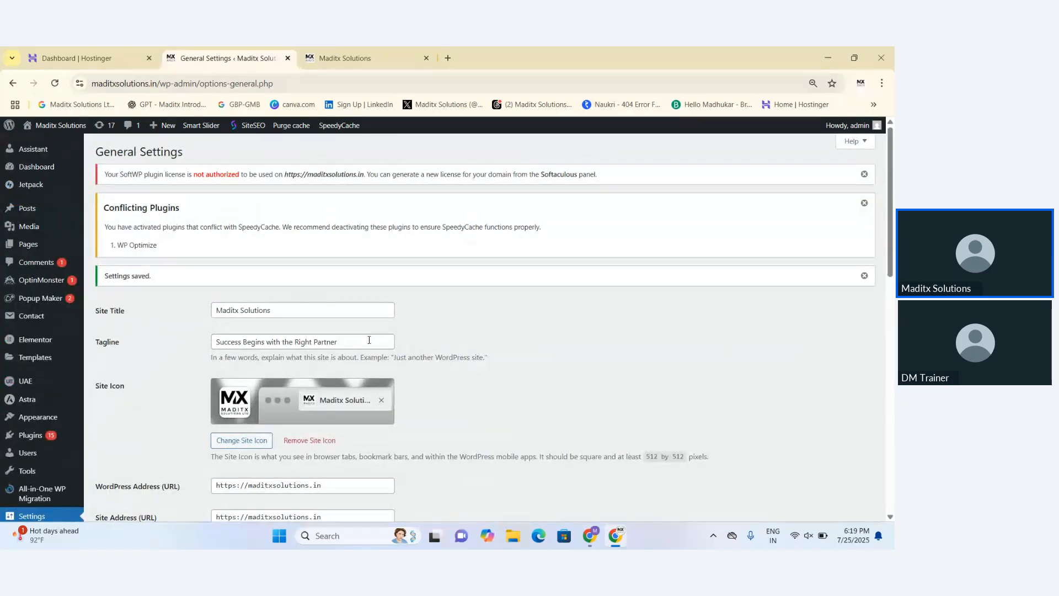
# Step: Re-enter the tagline 'Success Begins with the Right Partner' and save again
pyautogui.tripleClick(369, 339)
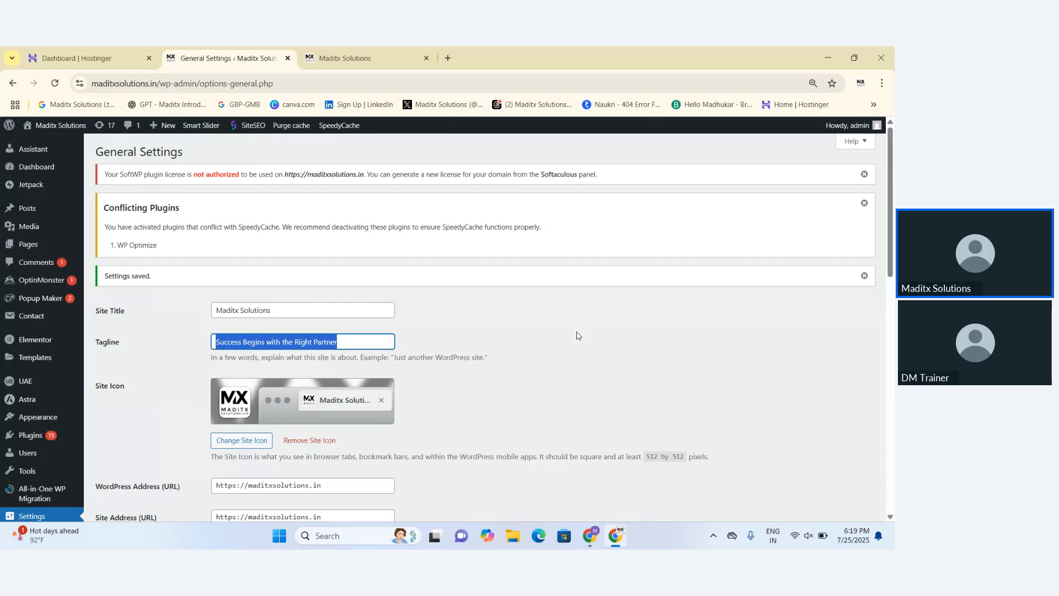
pyautogui.press('BackSpace')
pyautogui.write('S')
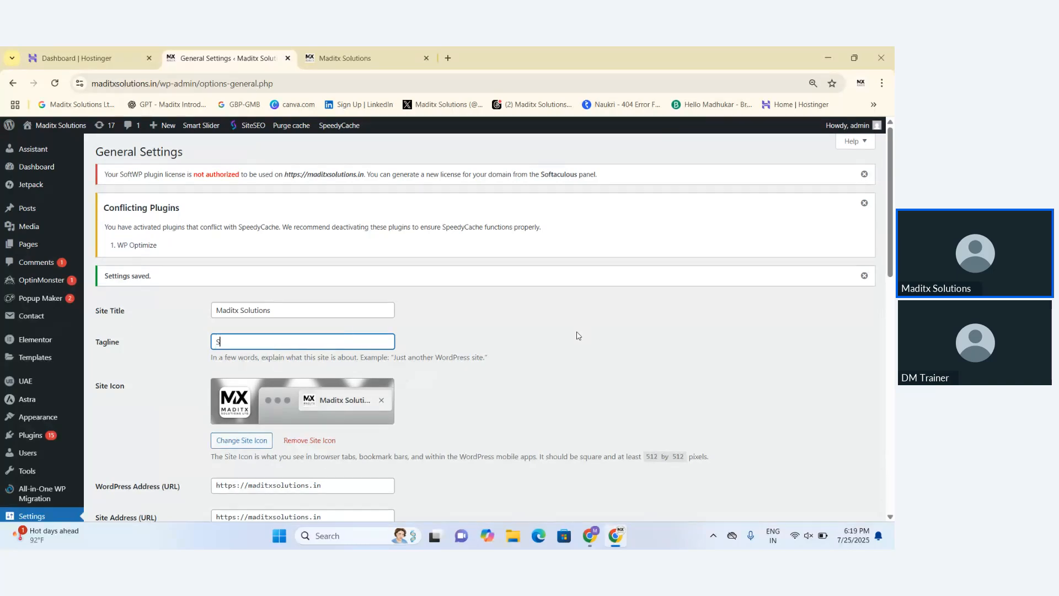
pyautogui.write('uccess')
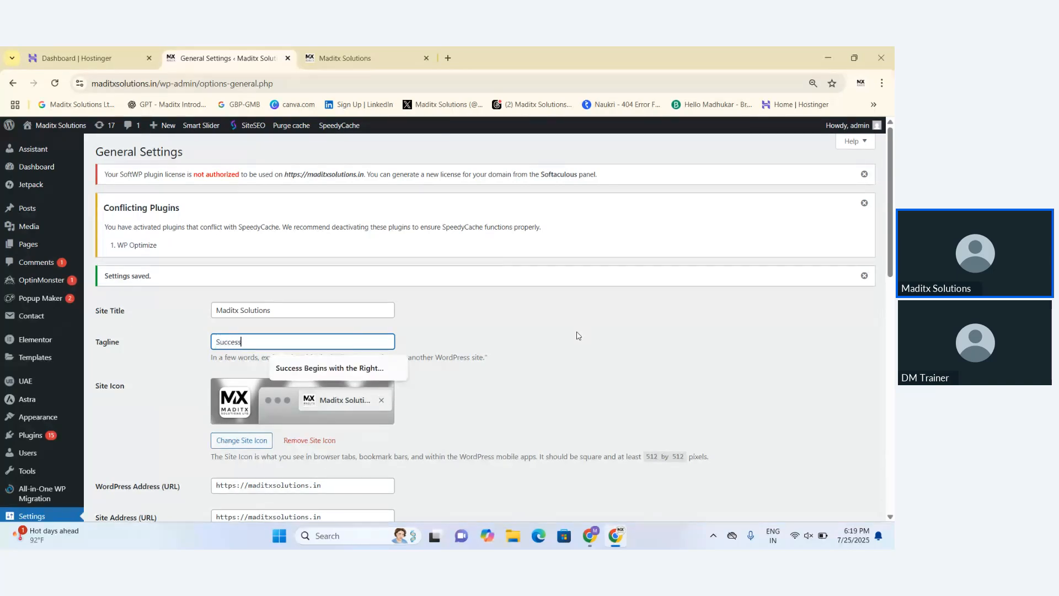
pyautogui.write(' Begins with the Right Pa')
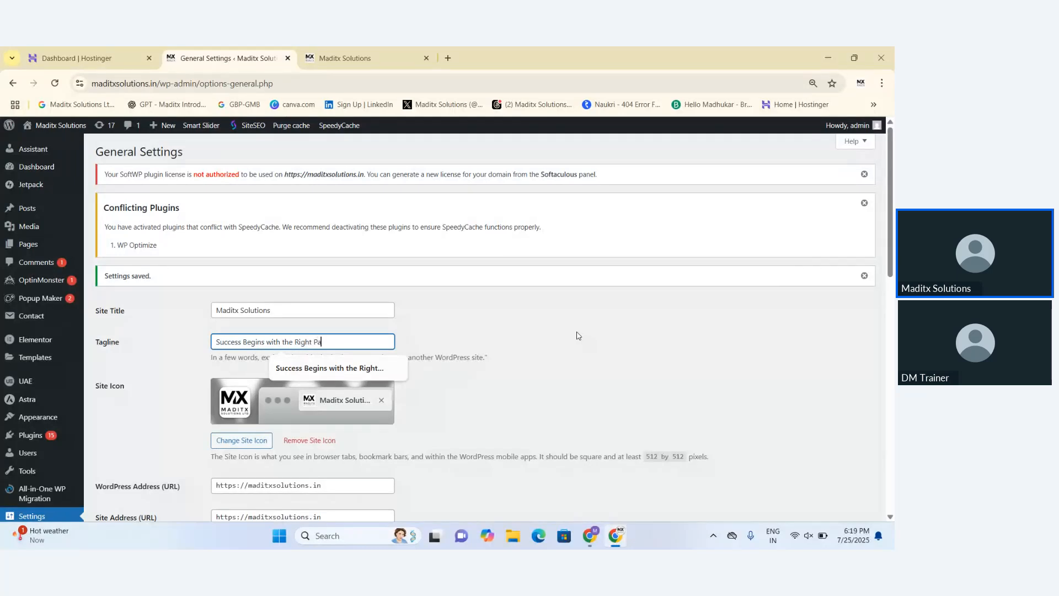
pyautogui.write('rtner')
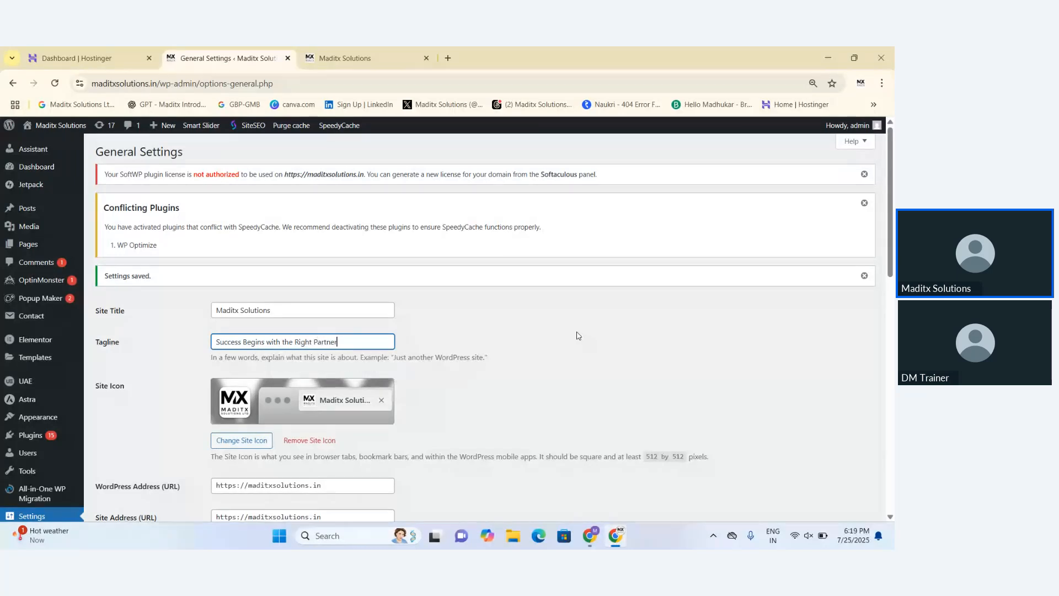
pyautogui.click(634, 381)
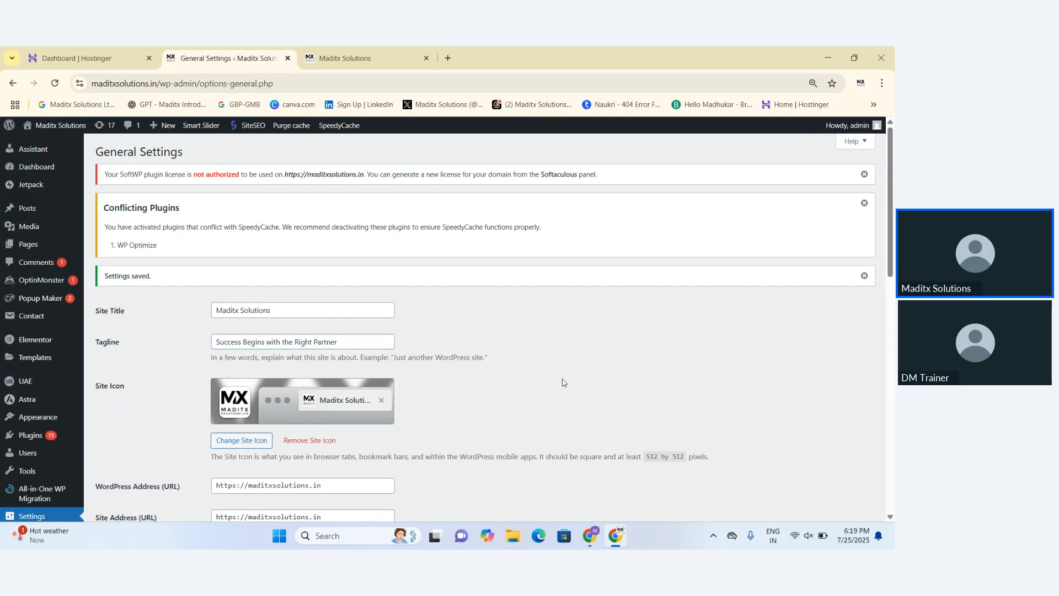
pyautogui.scroll(-5, 562, 381)
pyautogui.scroll(-5, 441, 376)
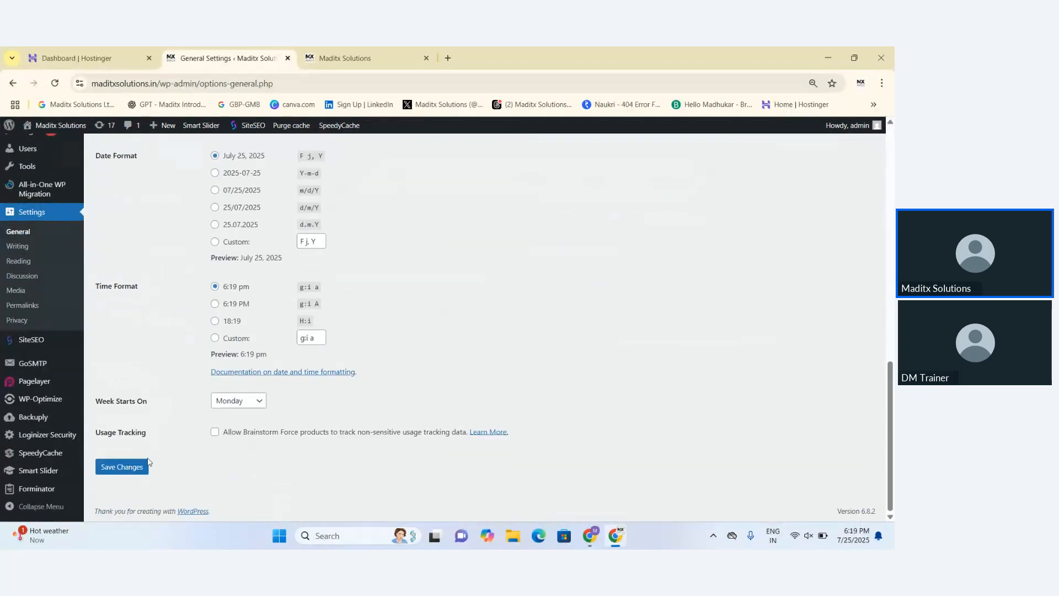
pyautogui.click(134, 468)
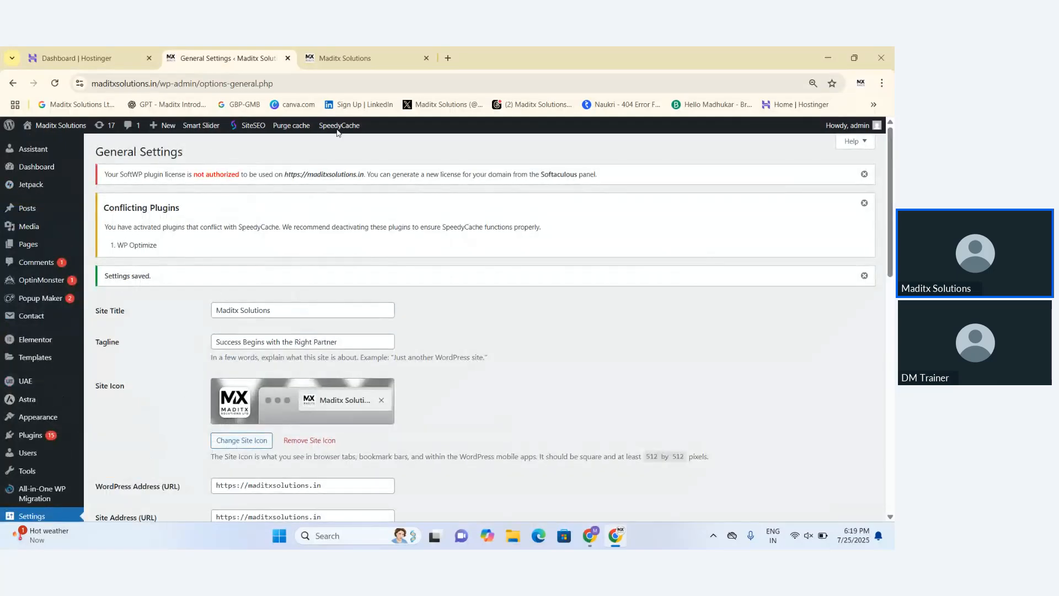
pyautogui.click(348, 59)
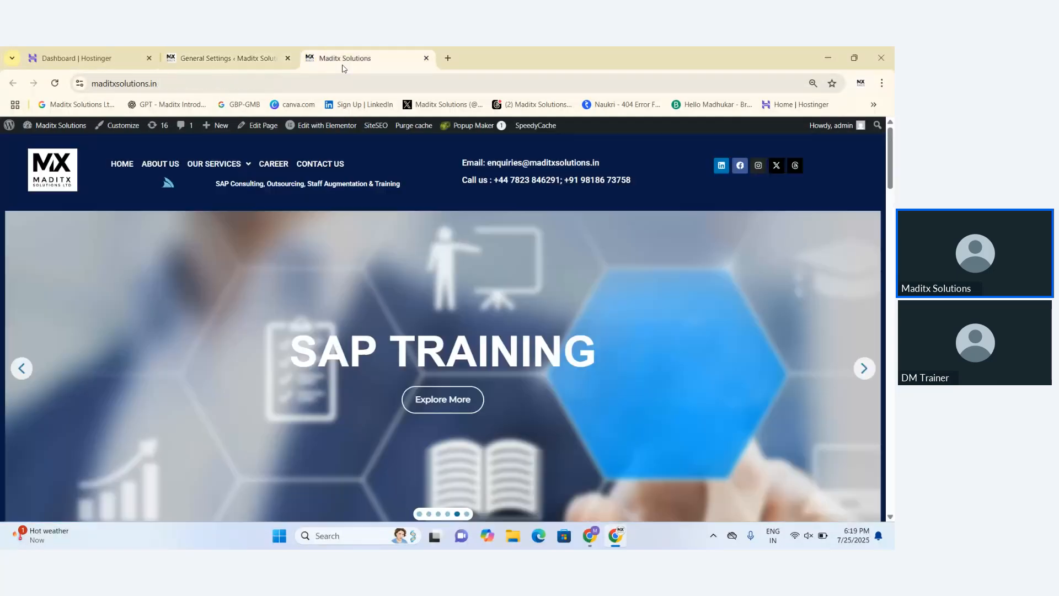
pyautogui.click(56, 84)
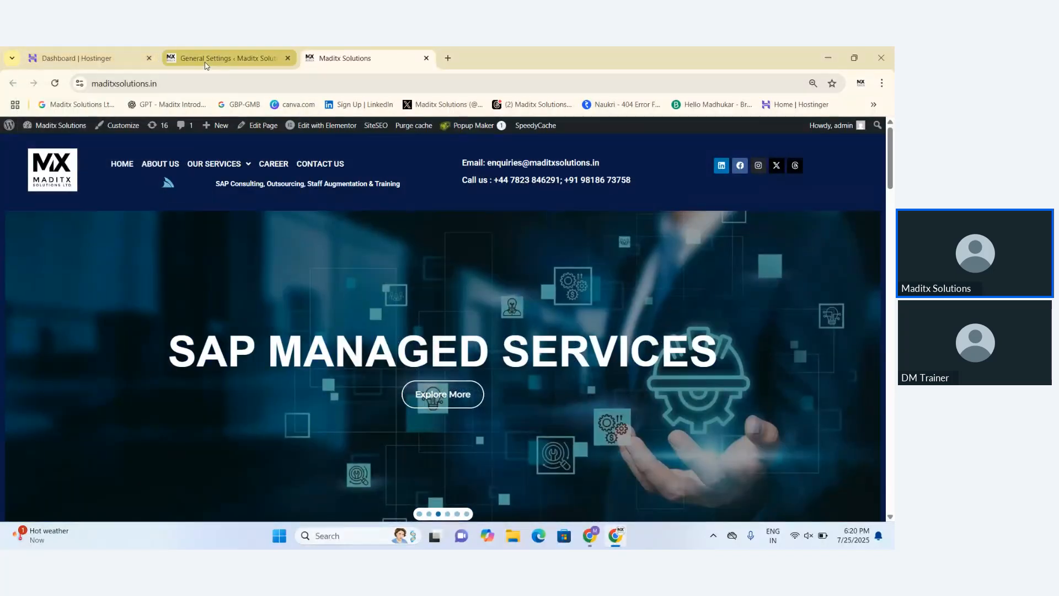
pyautogui.click(221, 58)
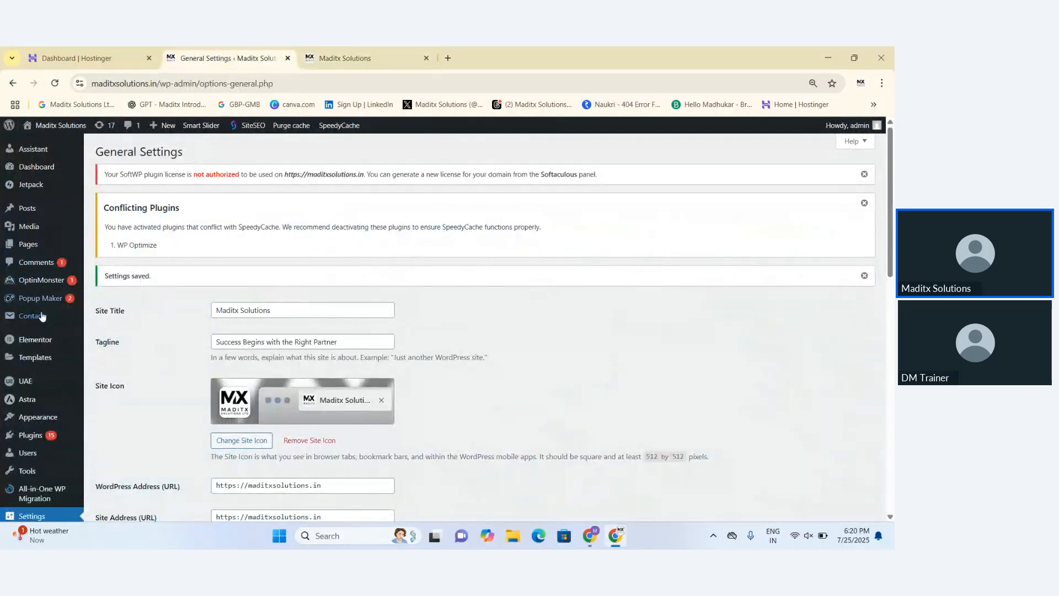
pyautogui.moveTo(31, 287)
pyautogui.click(342, 57)
pyautogui.click(57, 88)
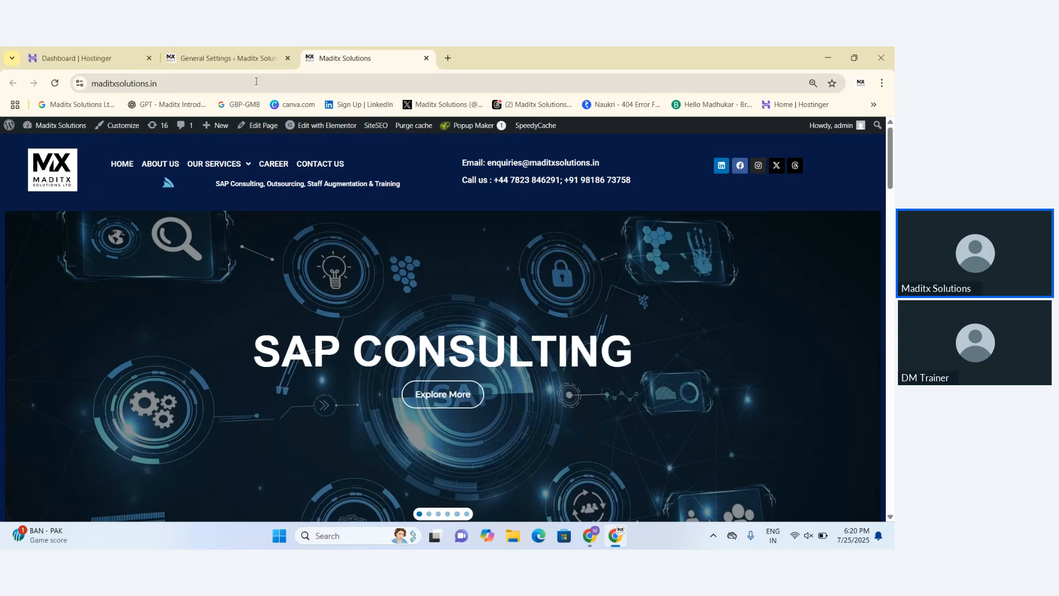
pyautogui.click(257, 58)
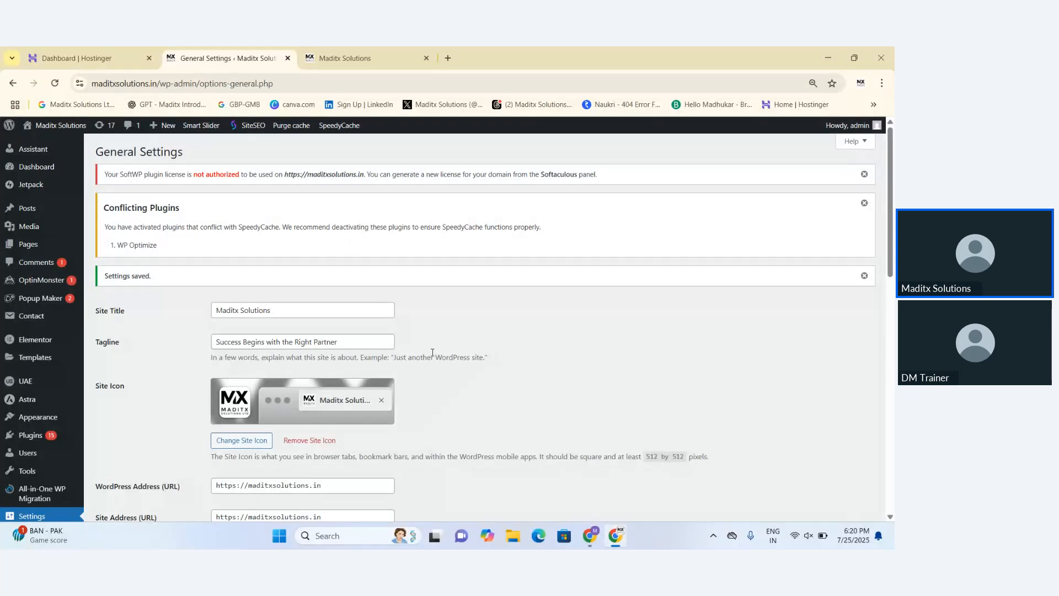
pyautogui.scroll(-2, 56, 416)
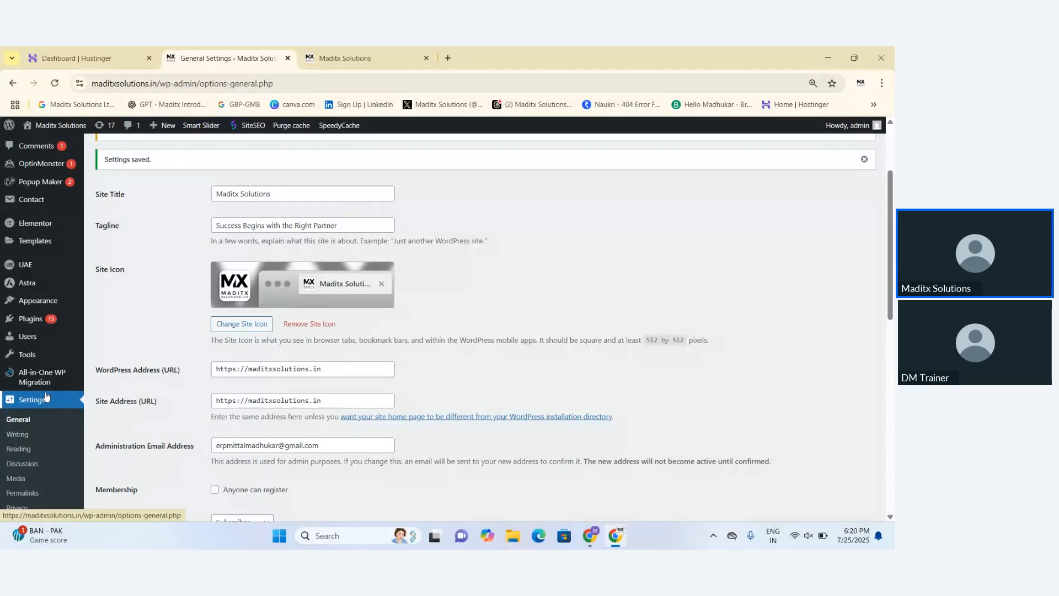
# Step: Review the Writing settings, leaving Default Post Format on Standard, then go to Reading
pyautogui.click(17, 435)
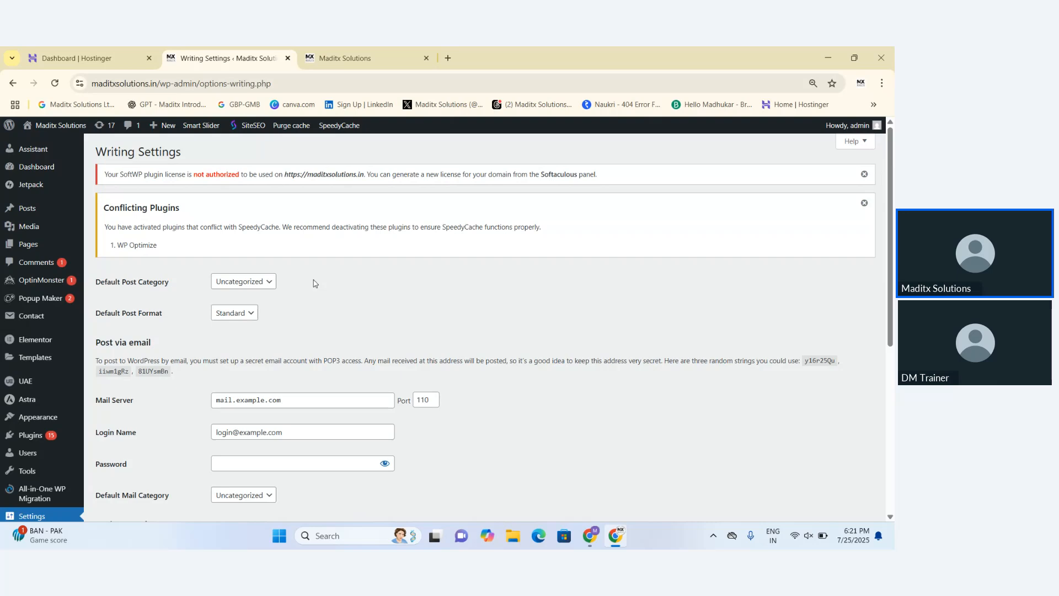
pyautogui.click(251, 313)
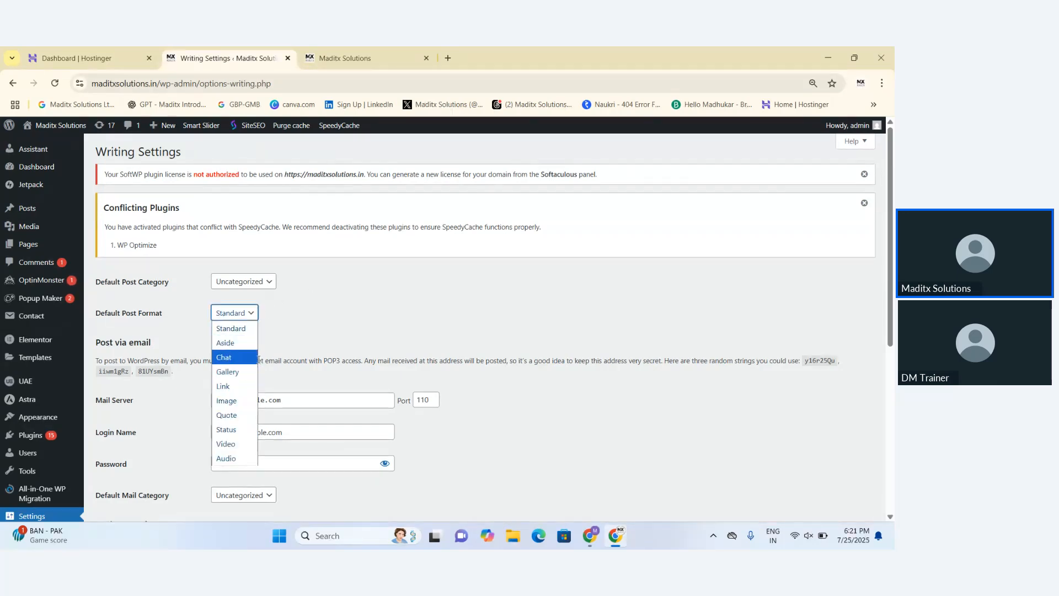
pyautogui.click(389, 358)
pyautogui.scroll(-3, 452, 406)
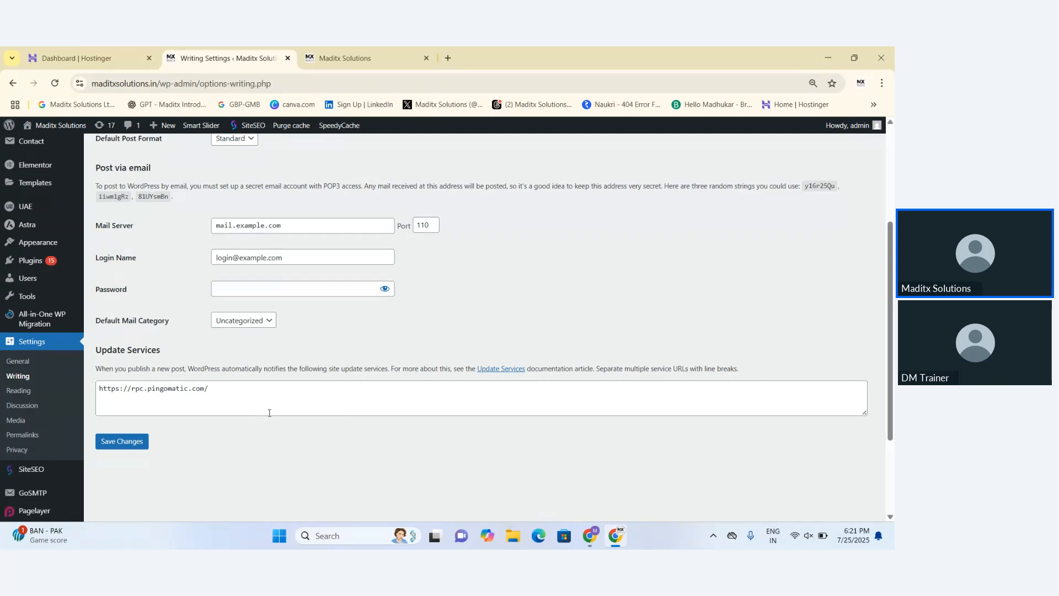
pyautogui.scroll(5, 270, 413)
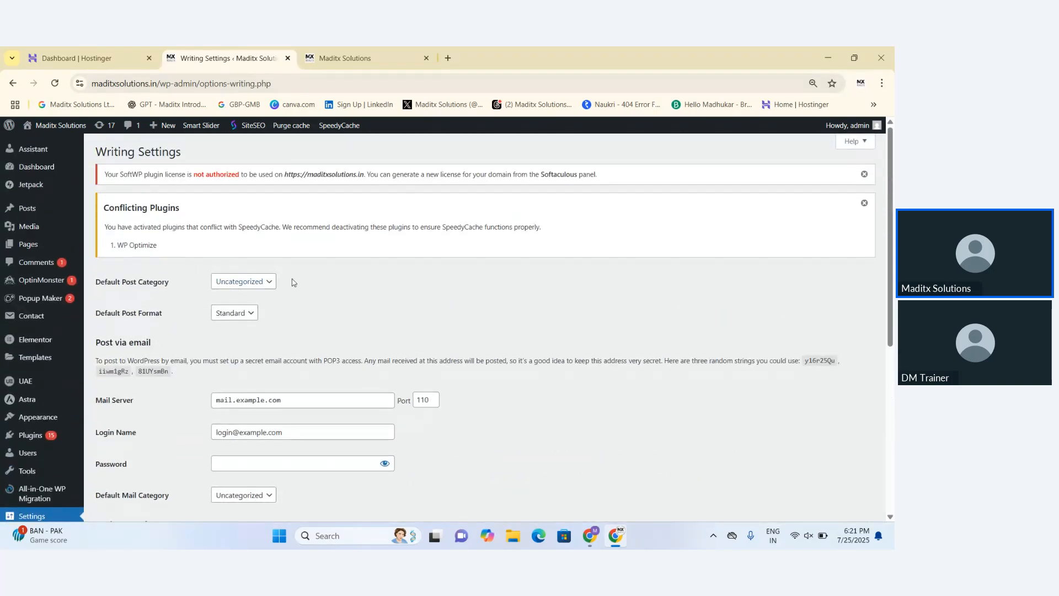
pyautogui.scroll(-1, 312, 436)
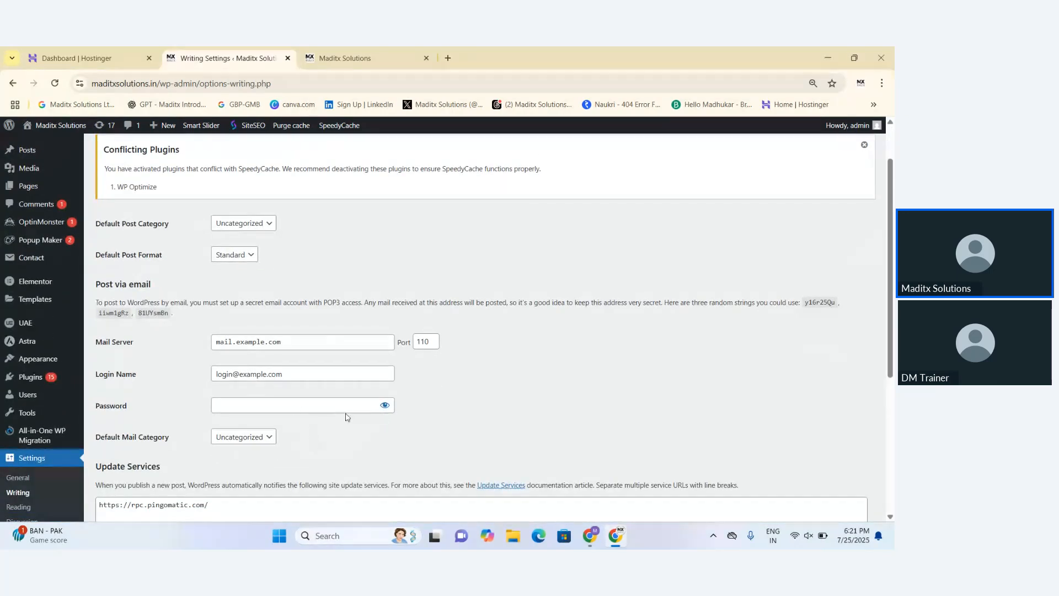
pyautogui.scroll(-1, 434, 393)
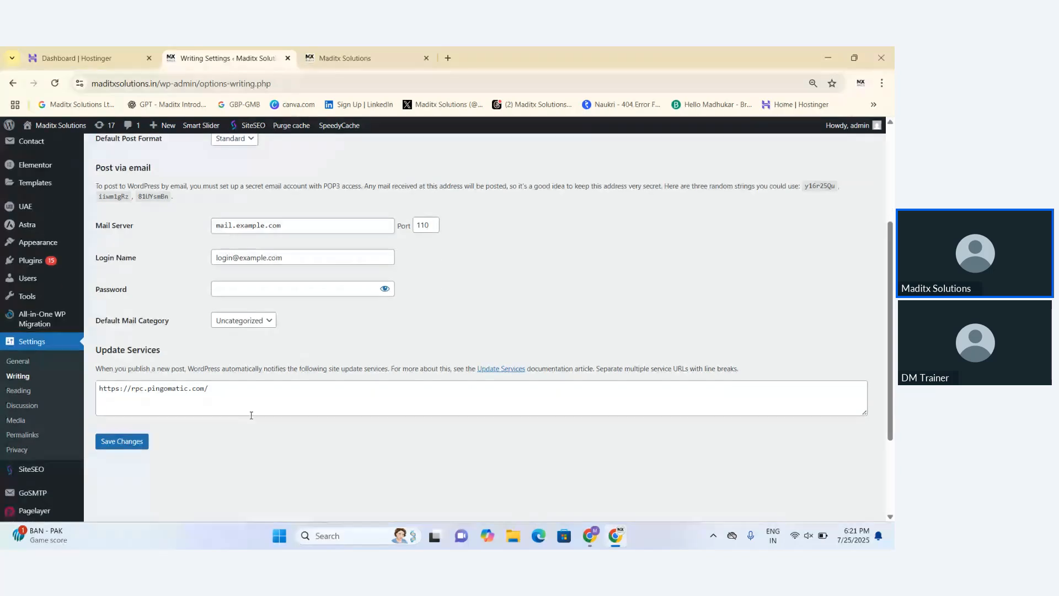
pyautogui.click(22, 391)
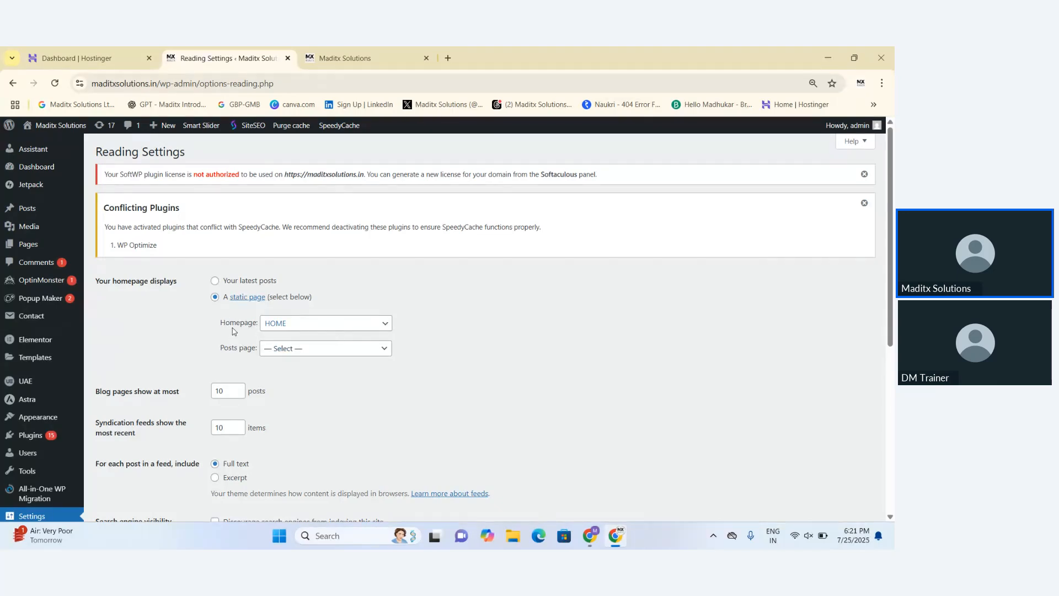
# Step: Look over the homepage options, then view the live About Us page and its about-us address
pyautogui.click(298, 329)
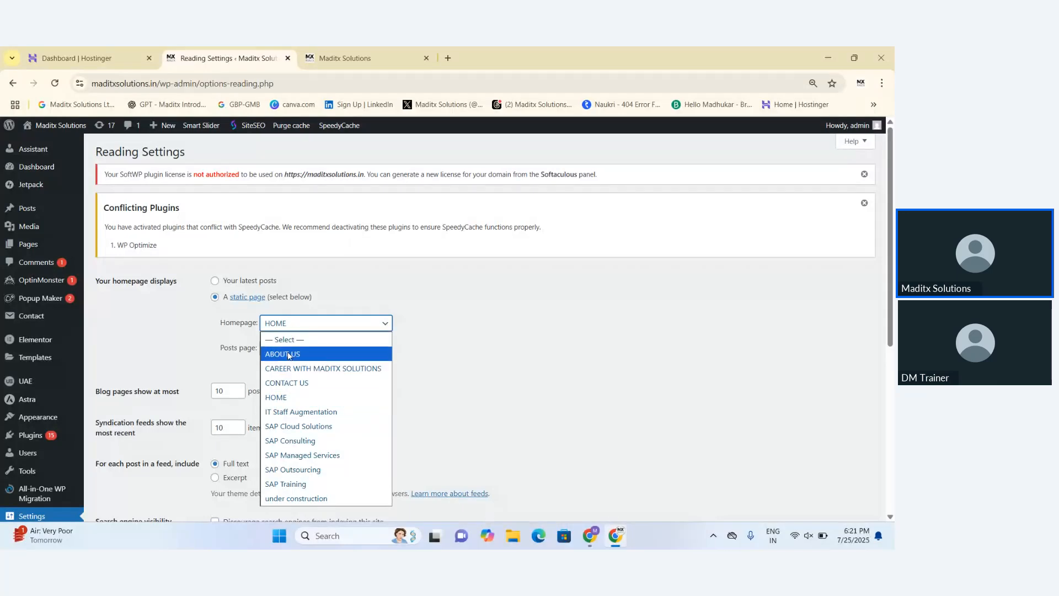
pyautogui.click(415, 316)
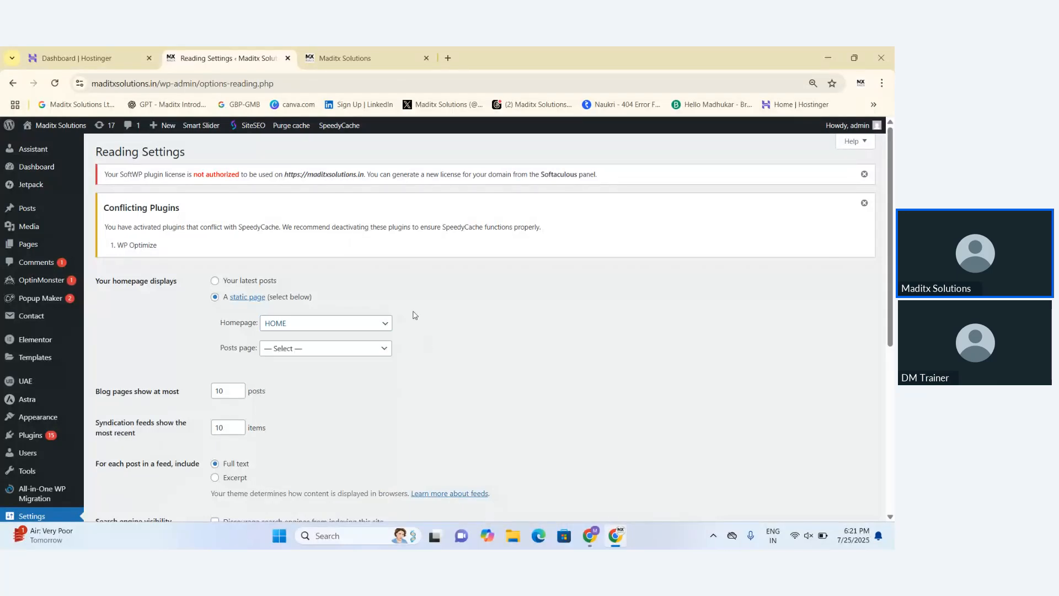
pyautogui.click(333, 55)
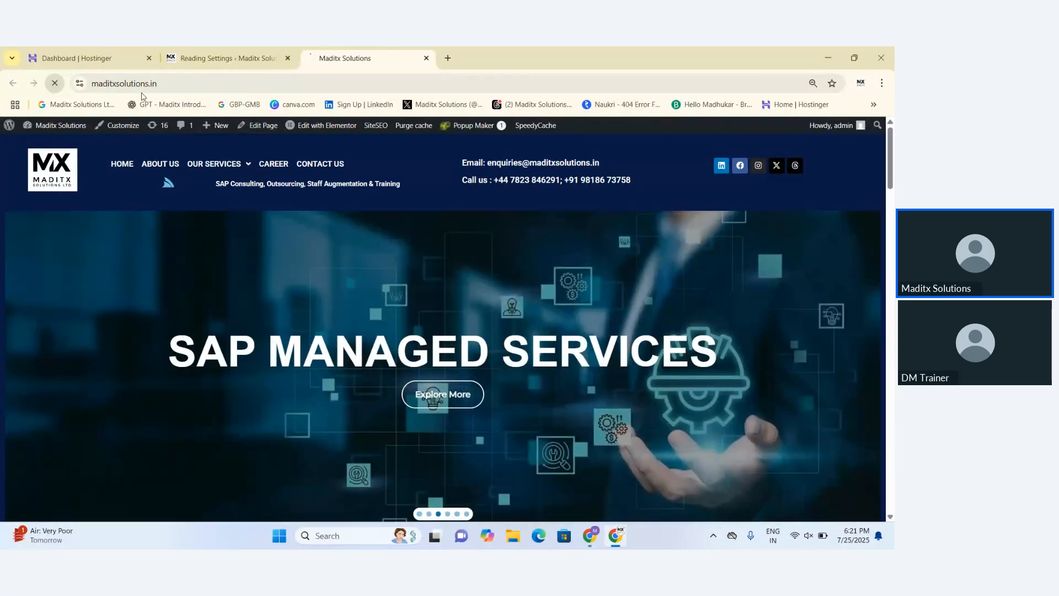
pyautogui.scroll(-3, 478, 396)
pyautogui.scroll(3, 477, 394)
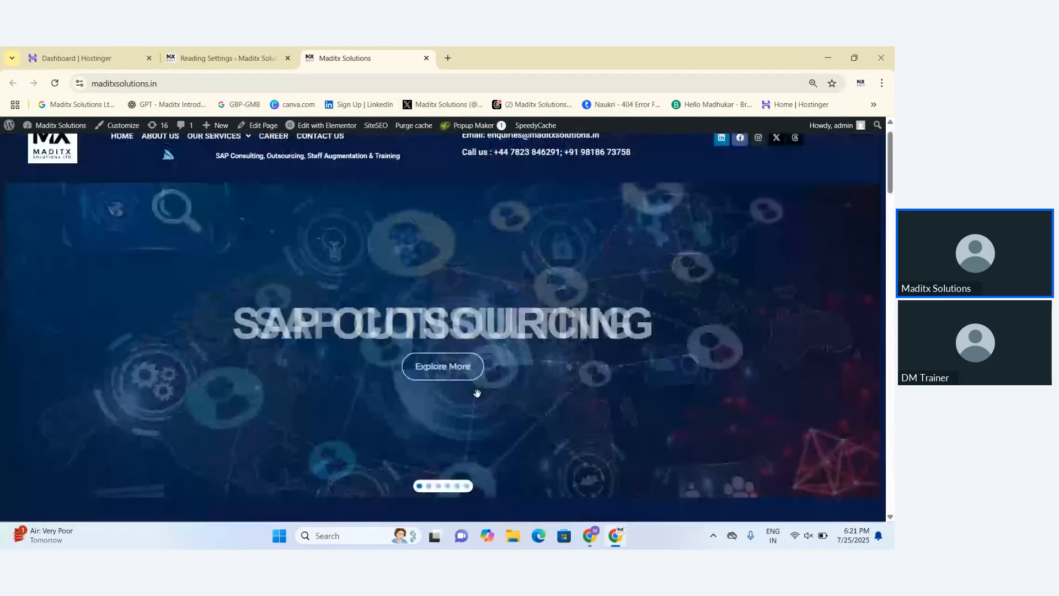
pyautogui.scroll(1, 478, 394)
pyautogui.click(168, 172)
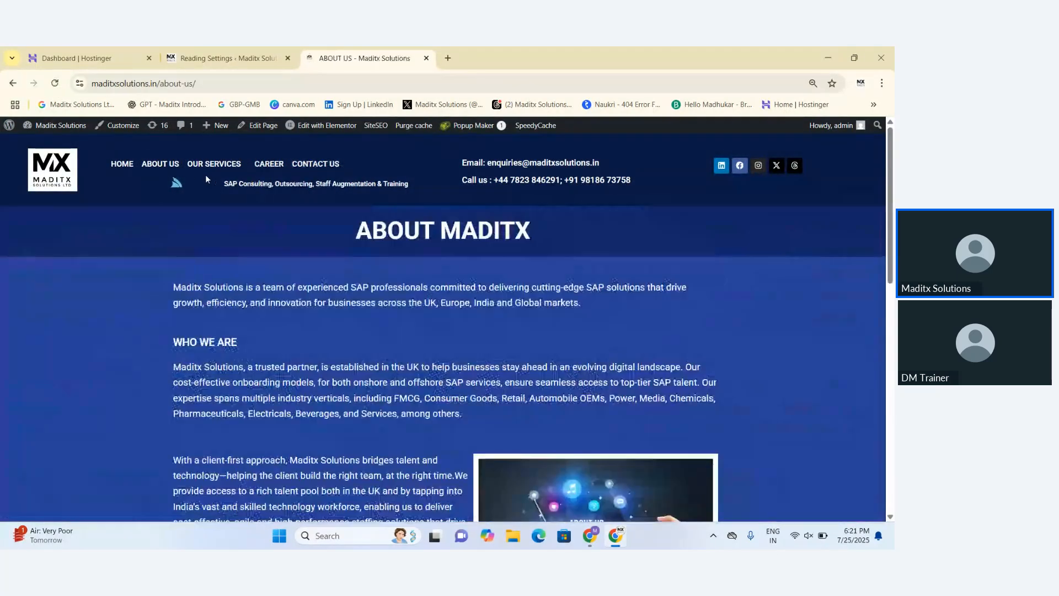
pyautogui.scroll(-4, 376, 298)
pyautogui.scroll(2, 418, 316)
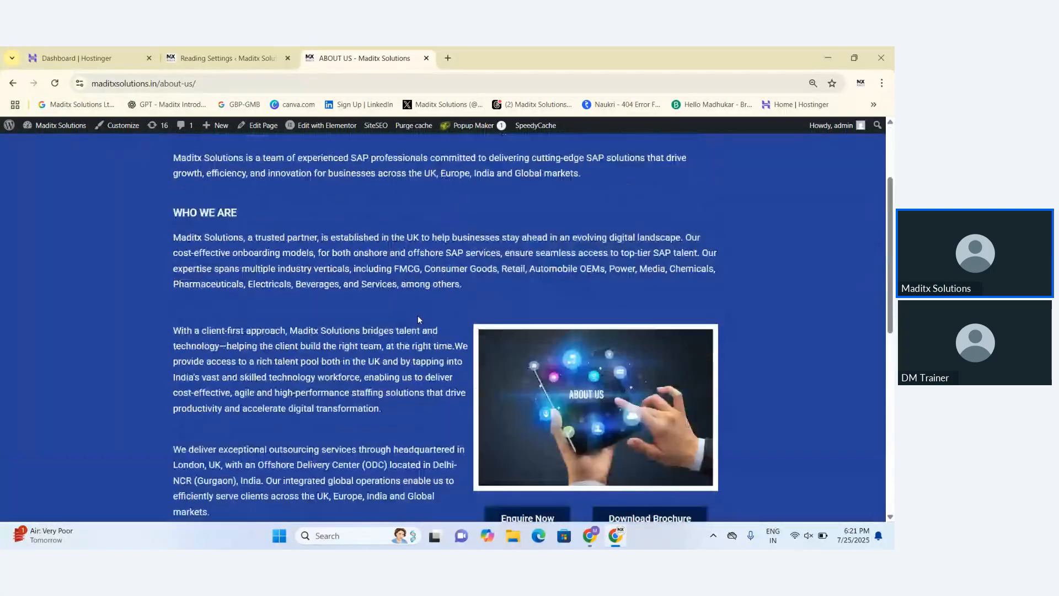
pyautogui.scroll(3, 418, 320)
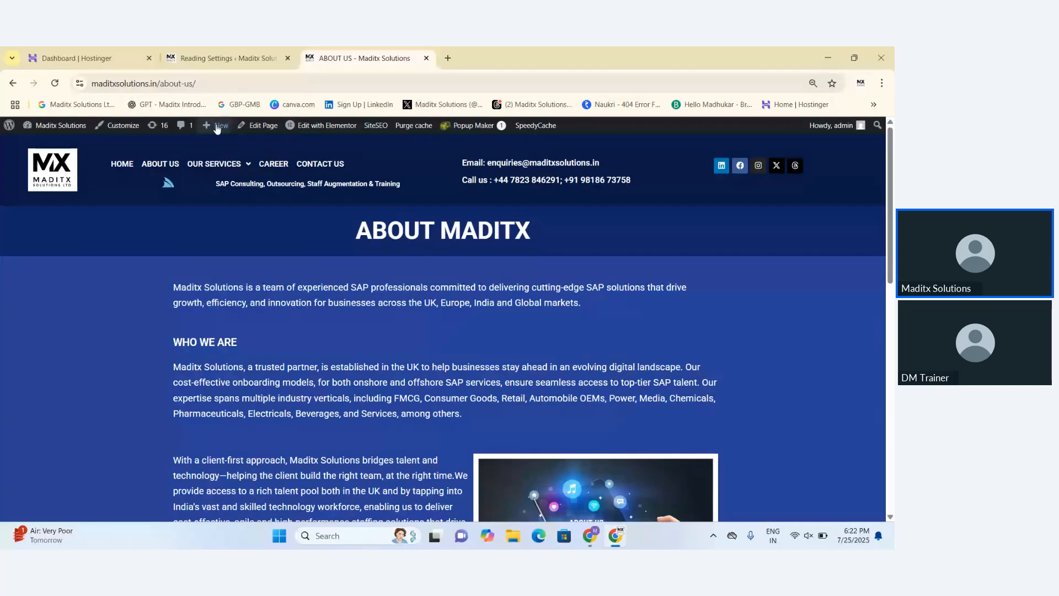
pyautogui.moveTo(186, 83); pyautogui.dragTo(239, 83)
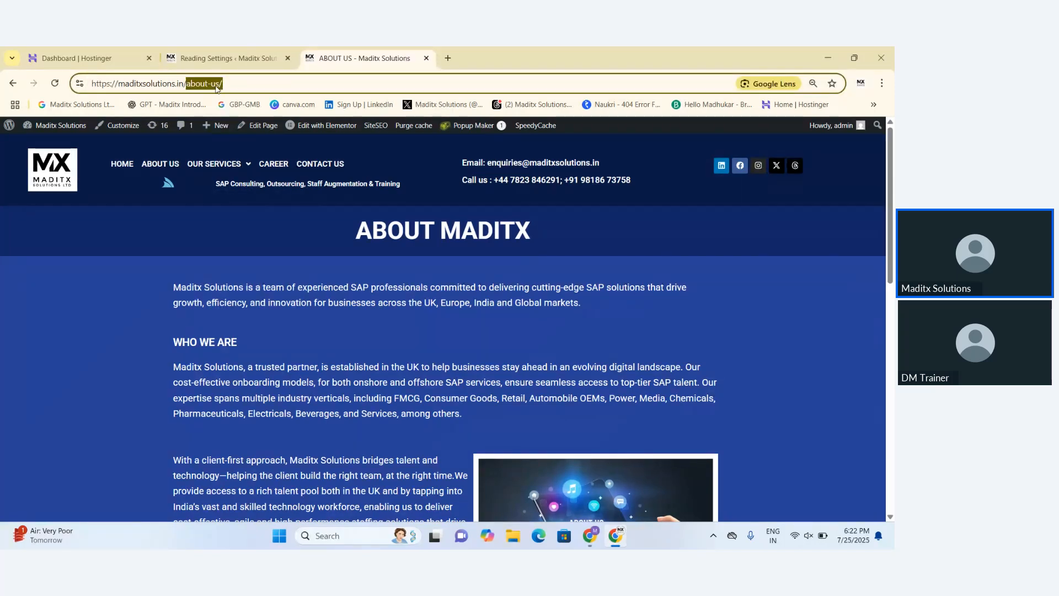
pyautogui.click(220, 85)
# Step: Set the static homepage to ABOUT US and save the Reading settings
pyautogui.click(273, 63)
pyautogui.click(321, 323)
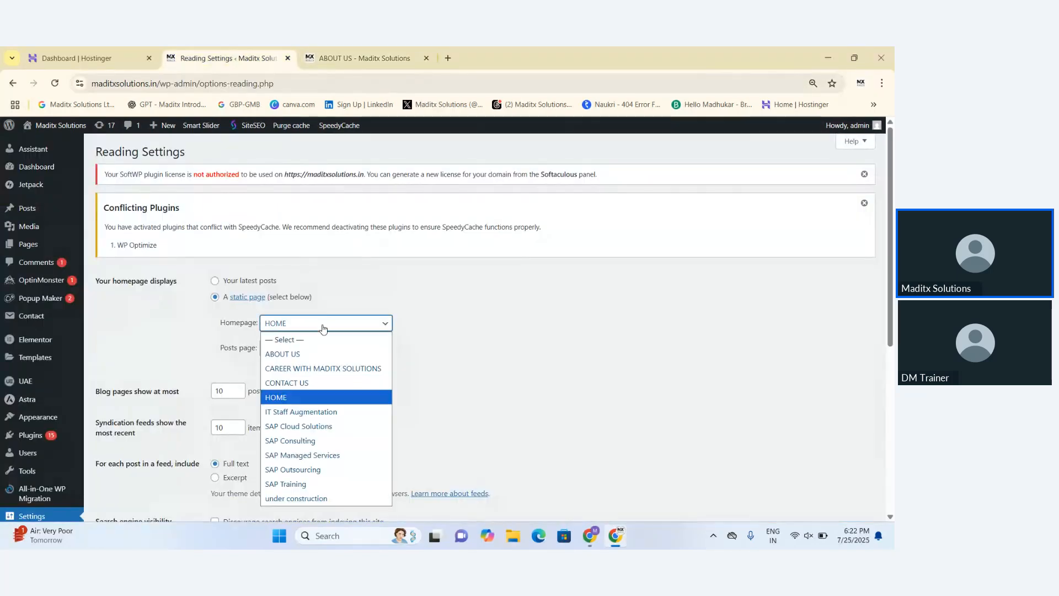
pyautogui.click(303, 353)
pyautogui.scroll(-5, 332, 365)
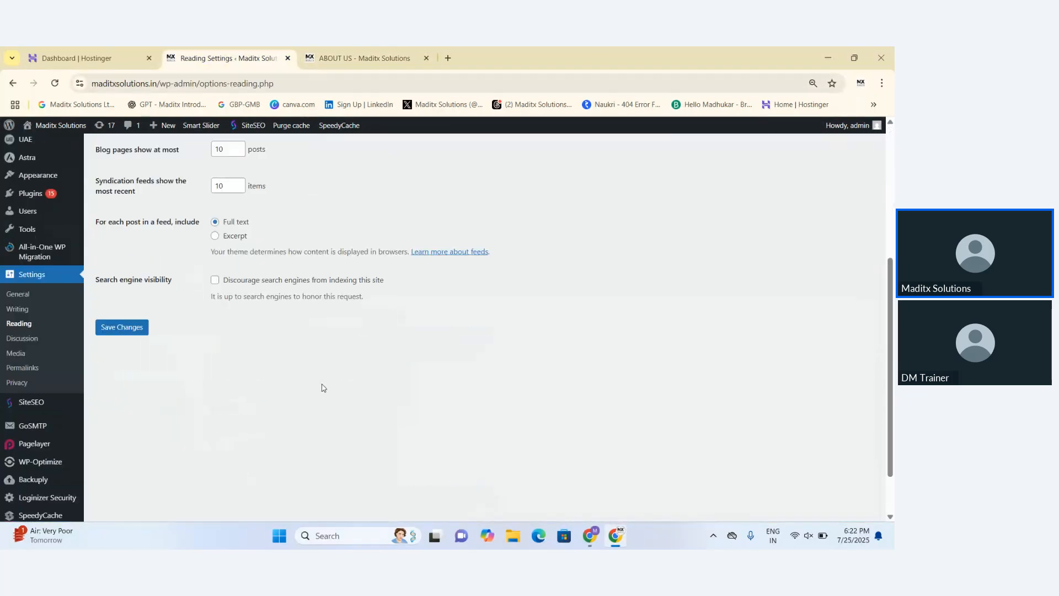
pyautogui.click(117, 282)
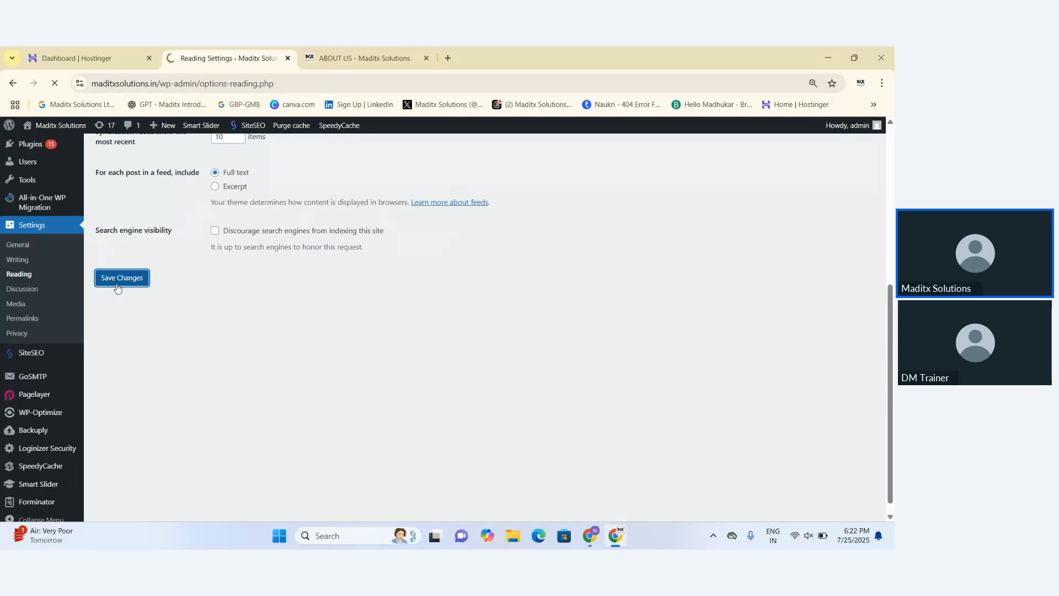
# Step: Load the site's root address to confirm it now opens on the About page
pyautogui.click(358, 58)
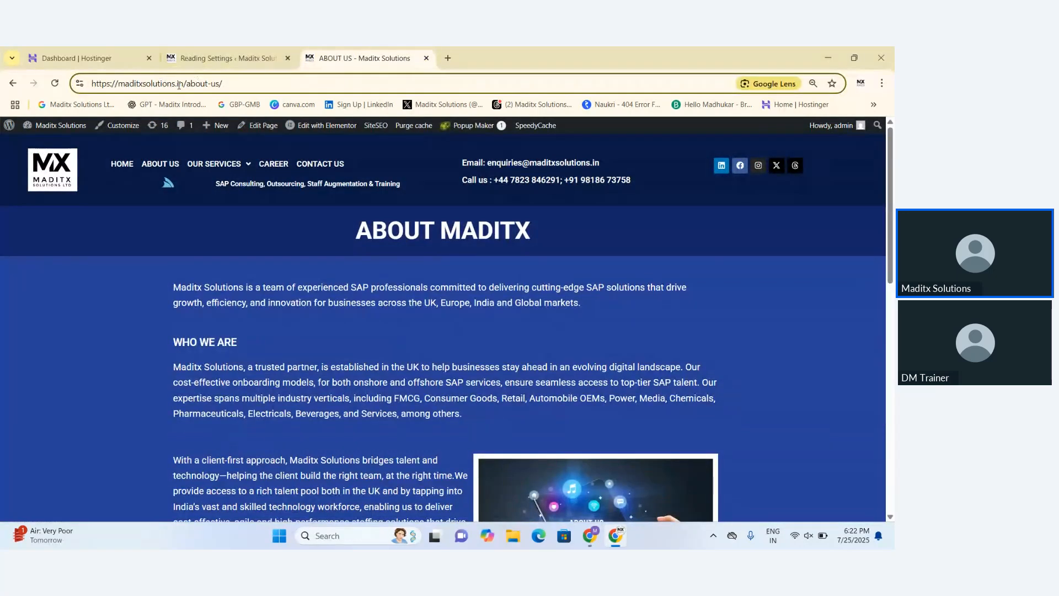
pyautogui.moveTo(186, 84); pyautogui.dragTo(385, 83)
pyautogui.press('BackSpace')
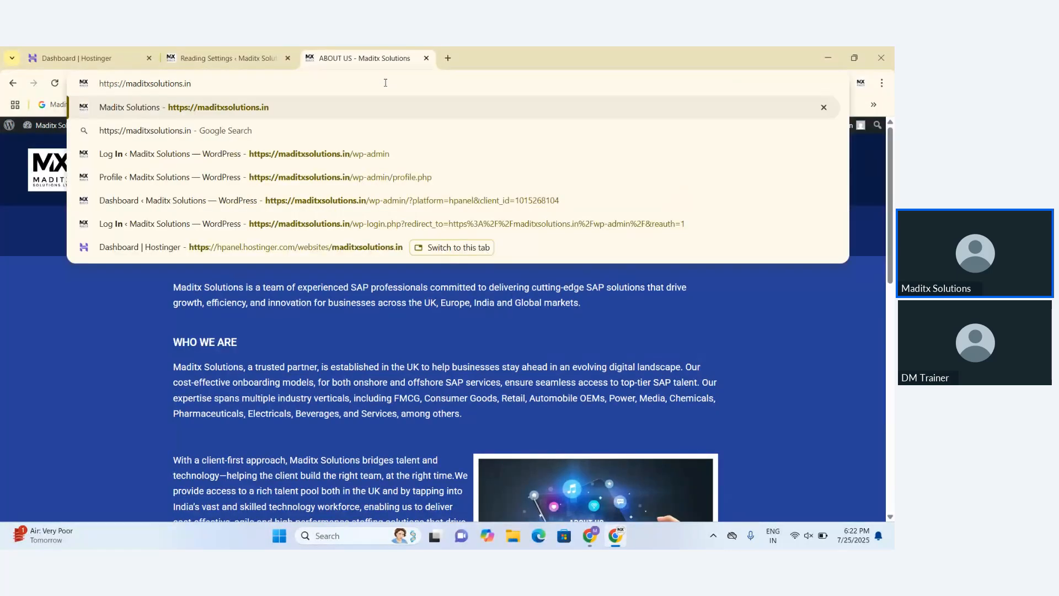
pyautogui.press('Return')
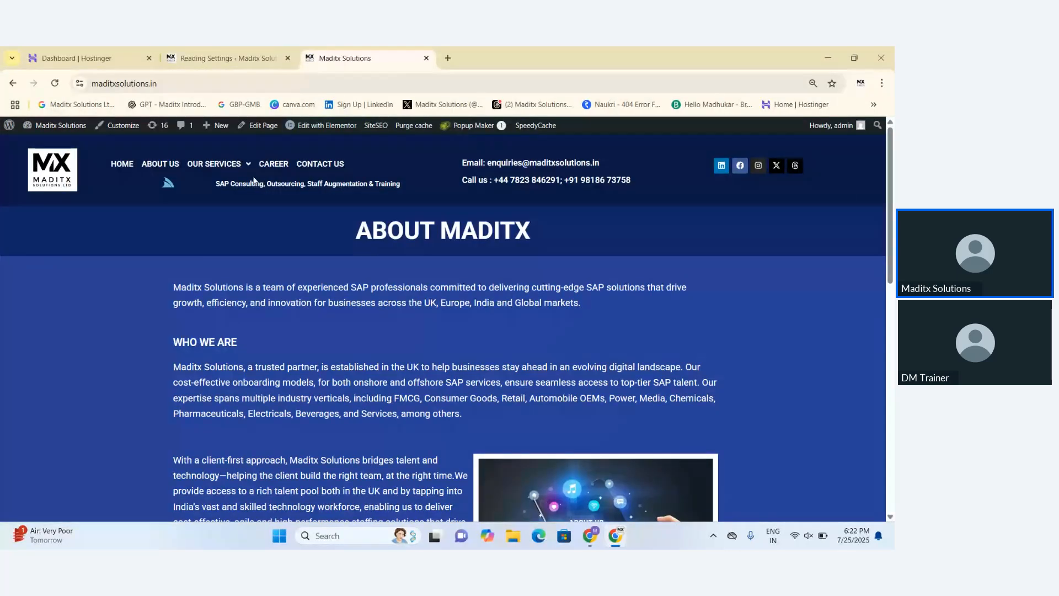
pyautogui.click(241, 85)
pyautogui.click(241, 86)
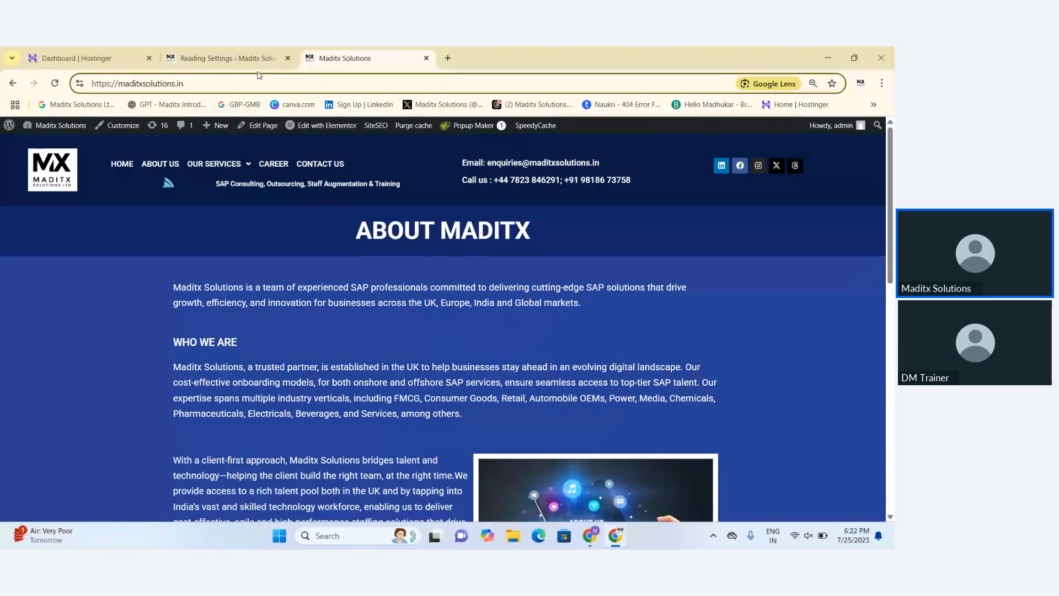
pyautogui.click(226, 58)
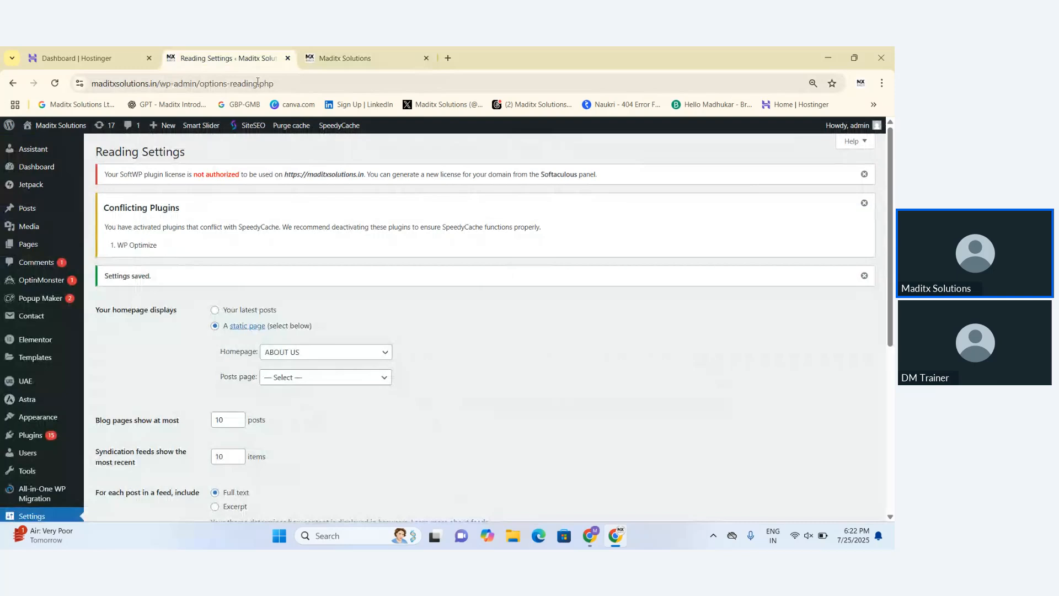
pyautogui.click(387, 356)
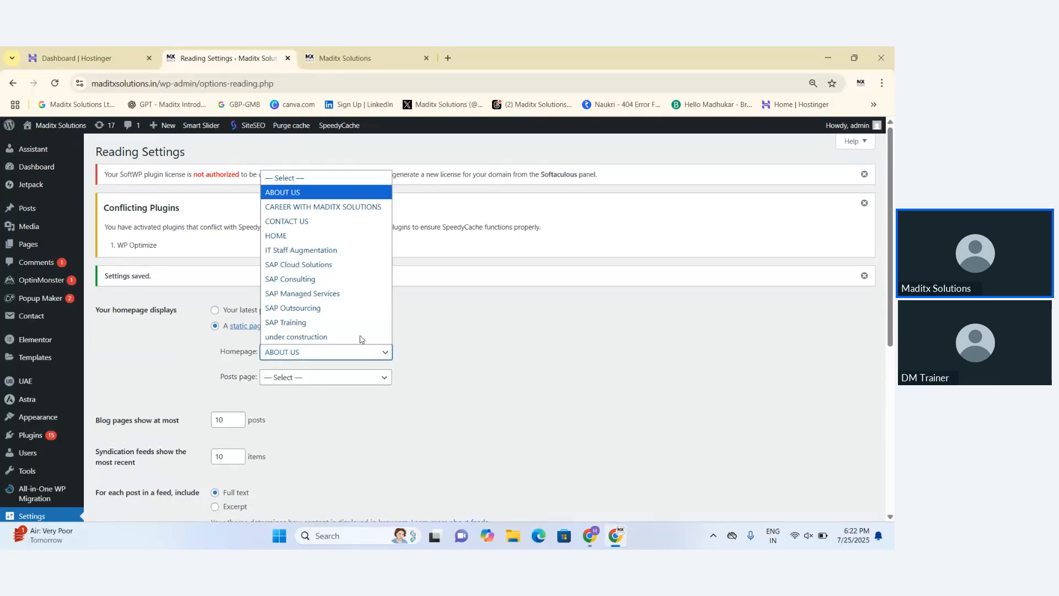
pyautogui.click(295, 236)
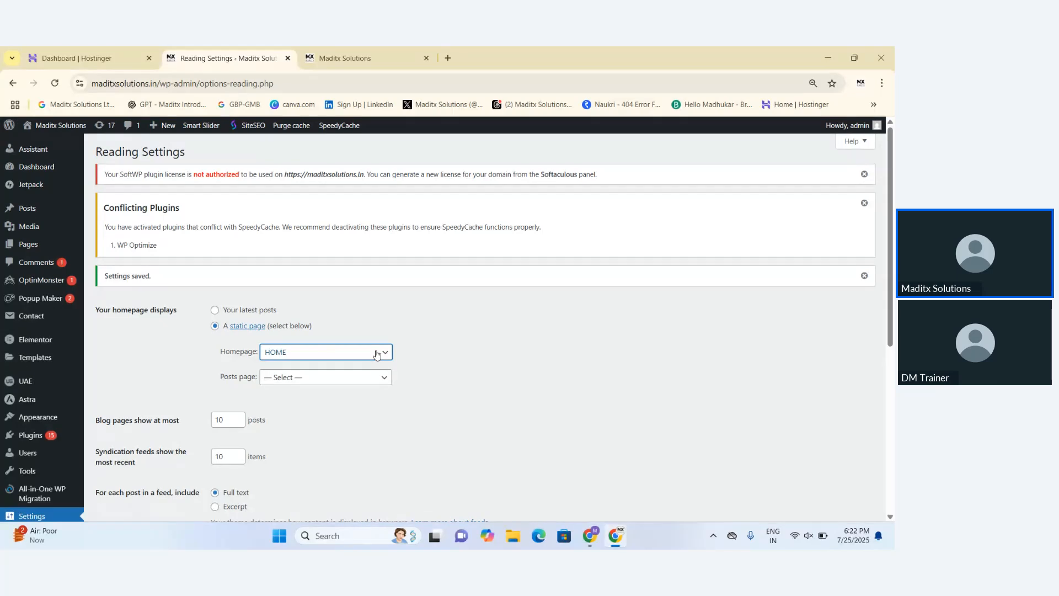
pyautogui.scroll(-5, 395, 391)
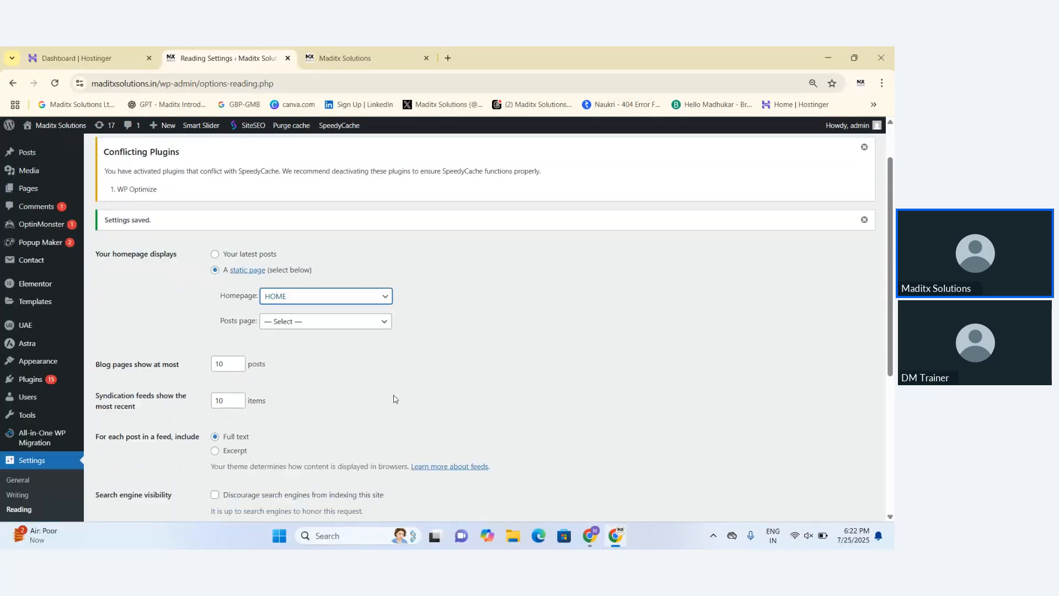
pyautogui.click(125, 316)
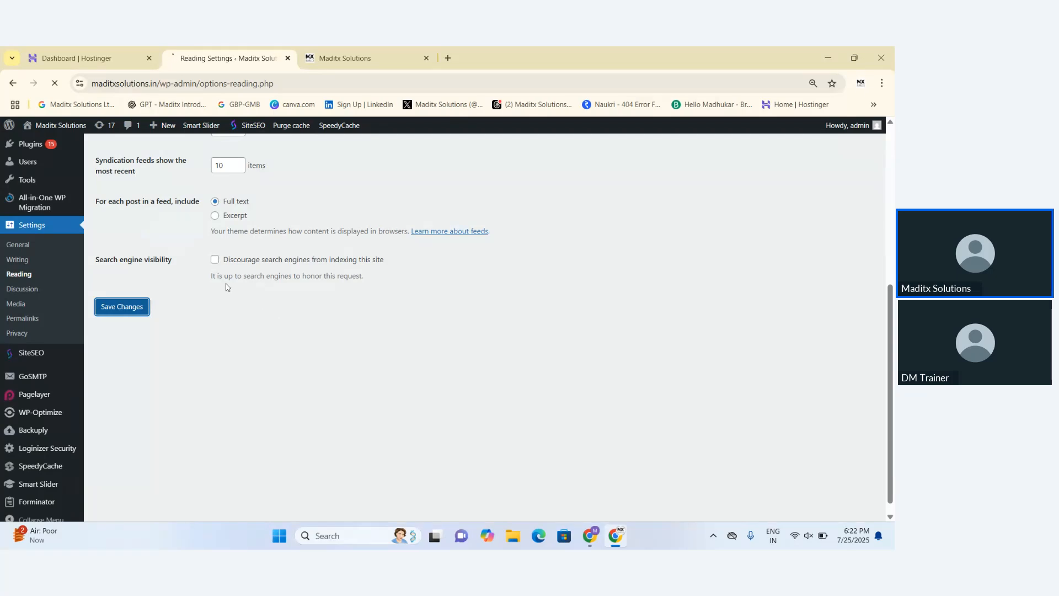
pyautogui.scroll(-4, 200, 304)
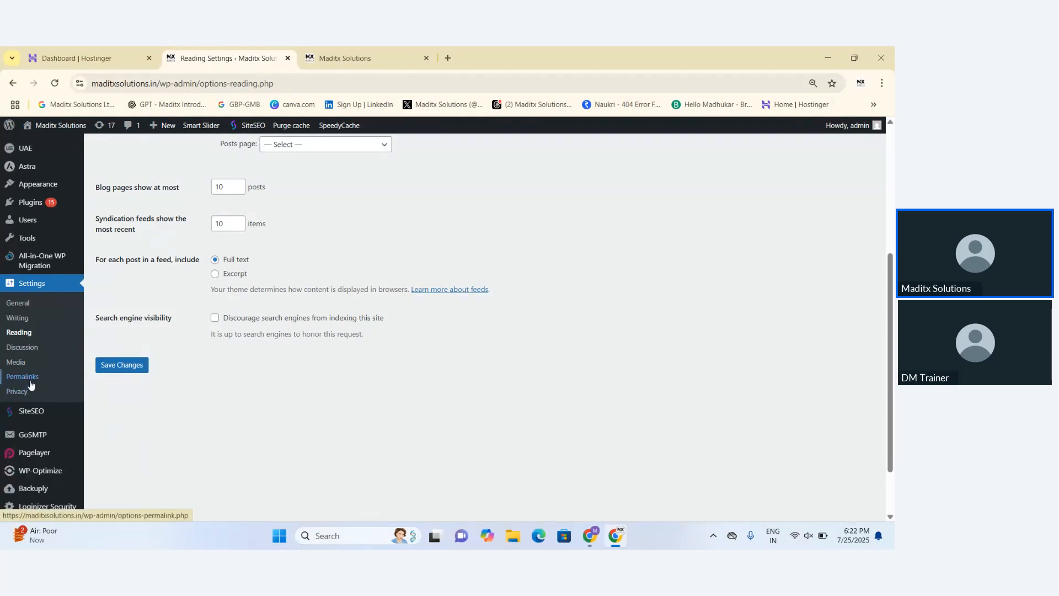
# Step: In Settings > Permalinks, switch the structure from Post name to Plain and save
pyautogui.click(33, 377)
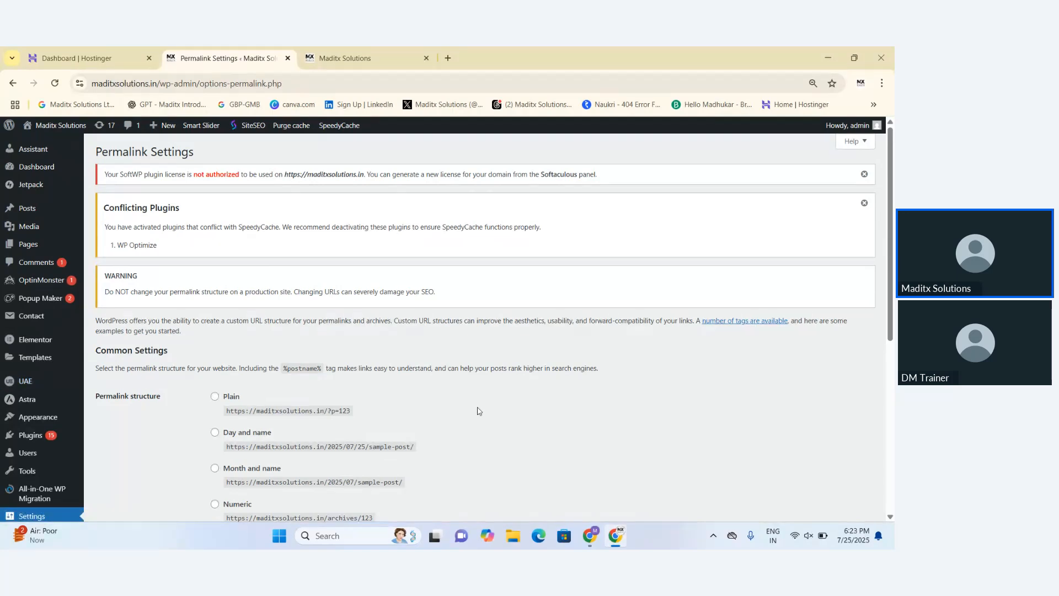
pyautogui.scroll(-2, 468, 402)
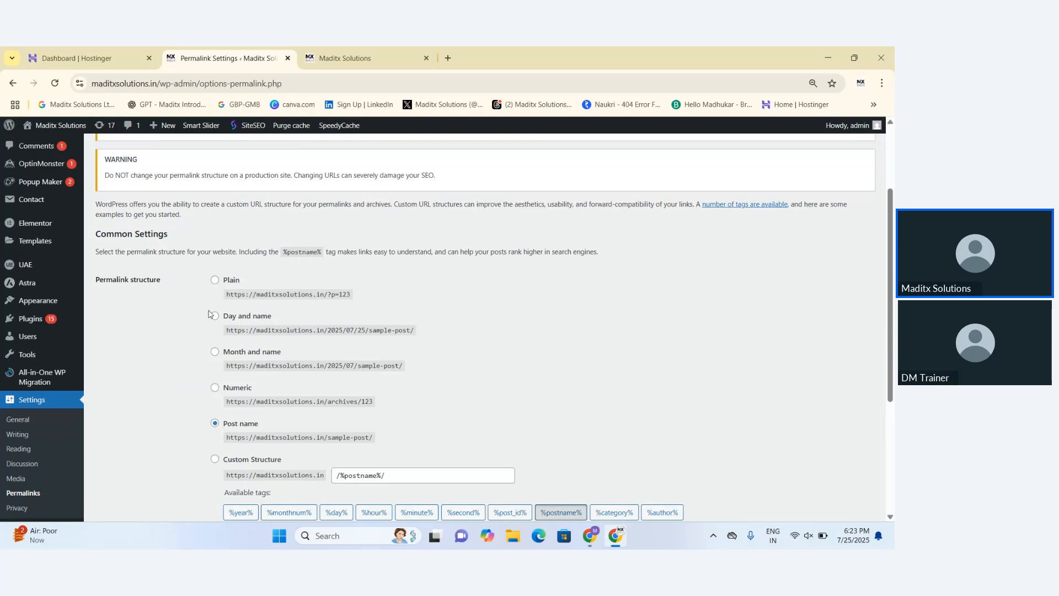
pyautogui.click(215, 282)
pyautogui.scroll(-3, 440, 369)
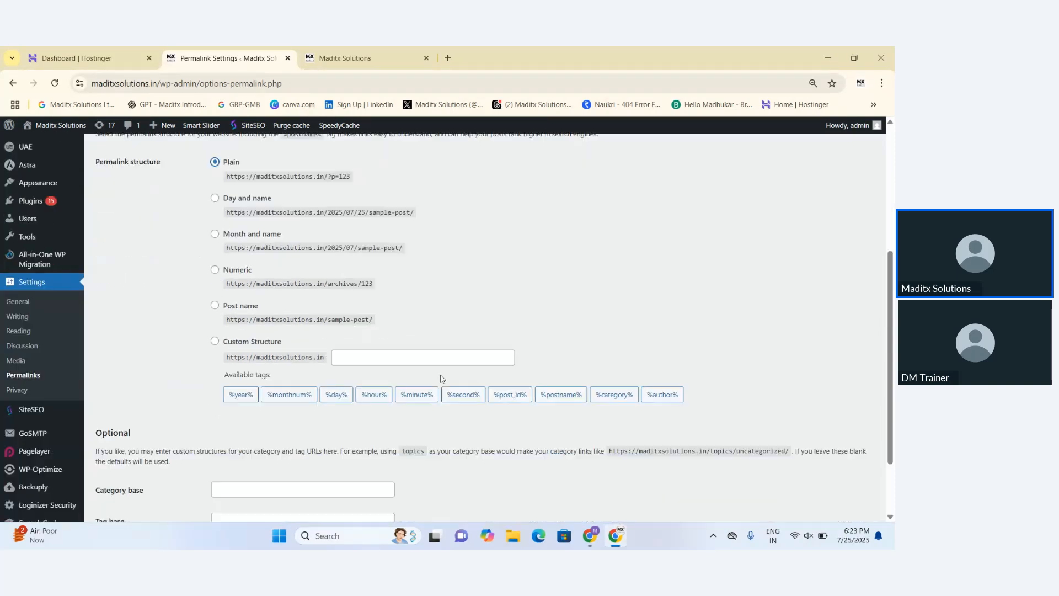
pyautogui.scroll(-1, 228, 426)
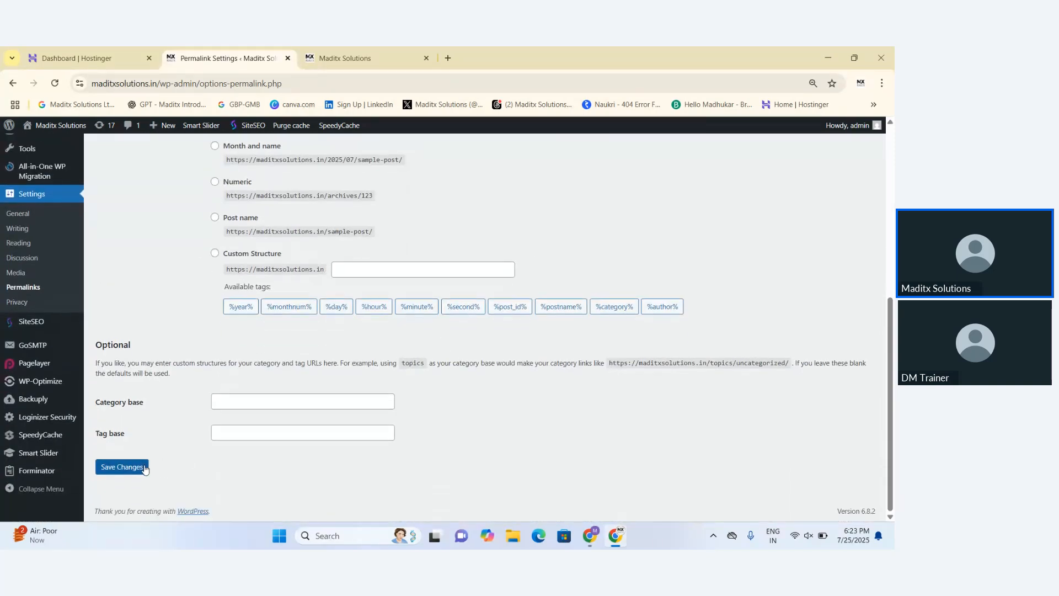
pyautogui.click(144, 468)
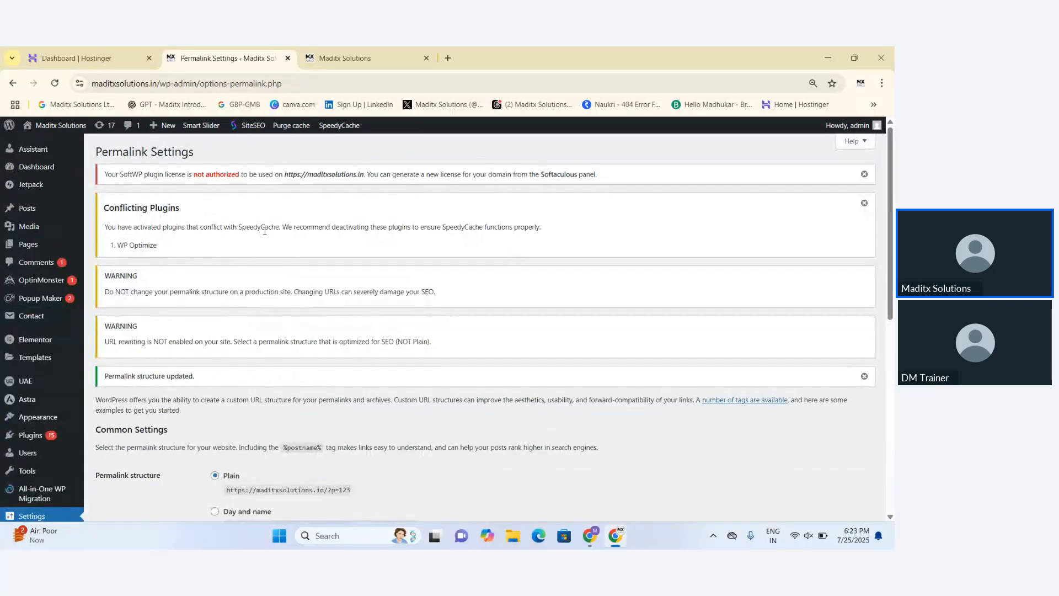
# Step: Reload the live site and open About Us, noting its ?page_id=510 address
pyautogui.click(353, 58)
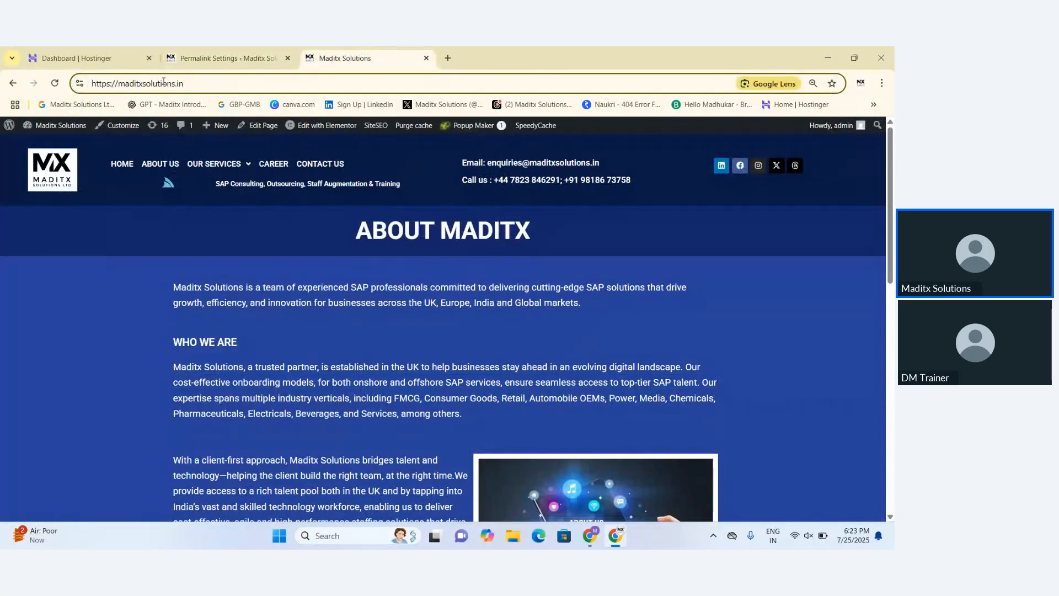
pyautogui.click(55, 84)
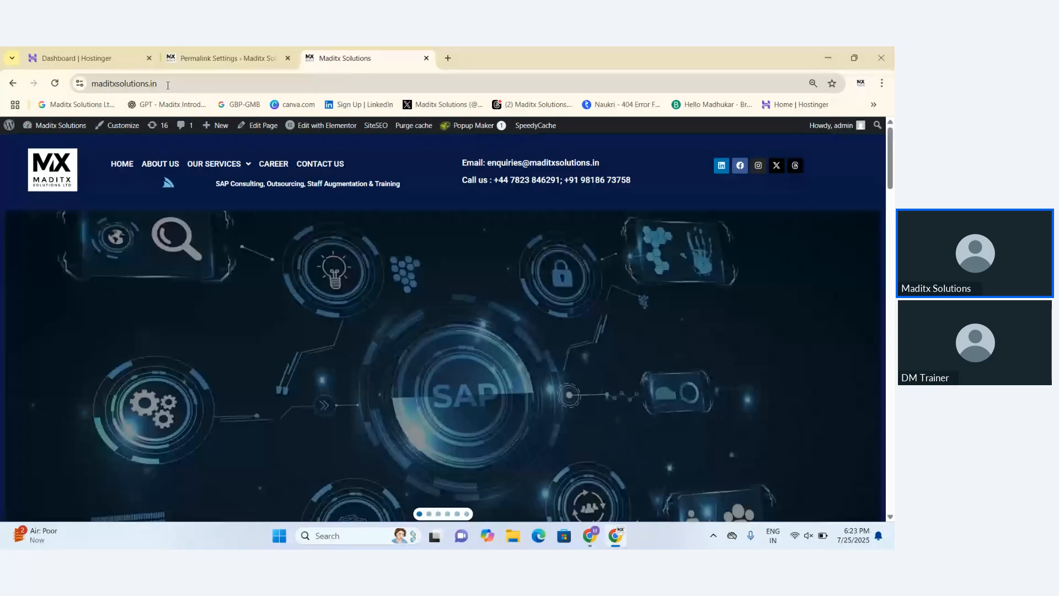
pyautogui.click(165, 164)
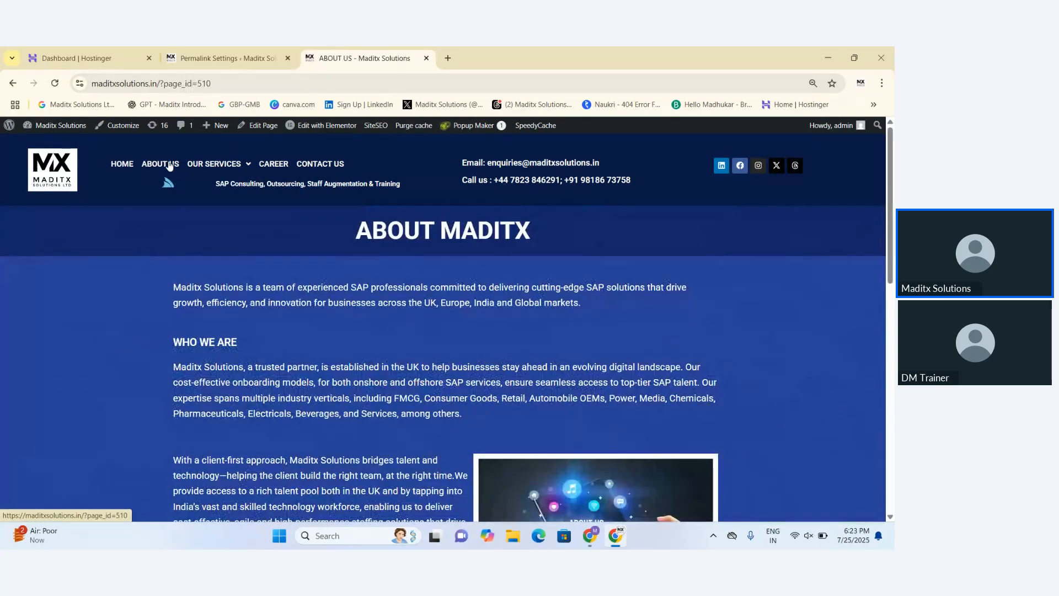
pyautogui.click(254, 84)
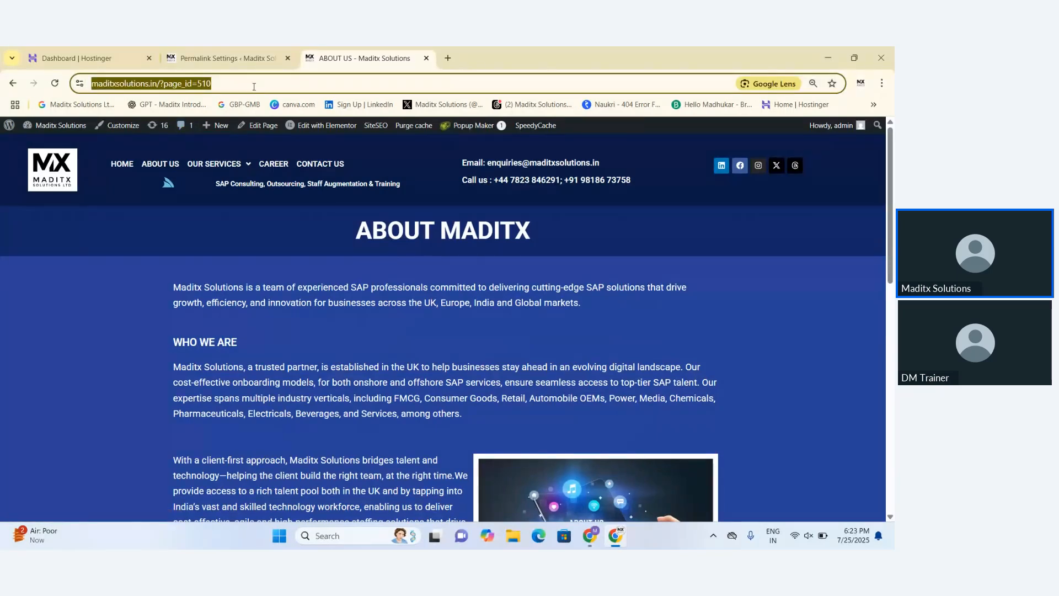
pyautogui.click(255, 83)
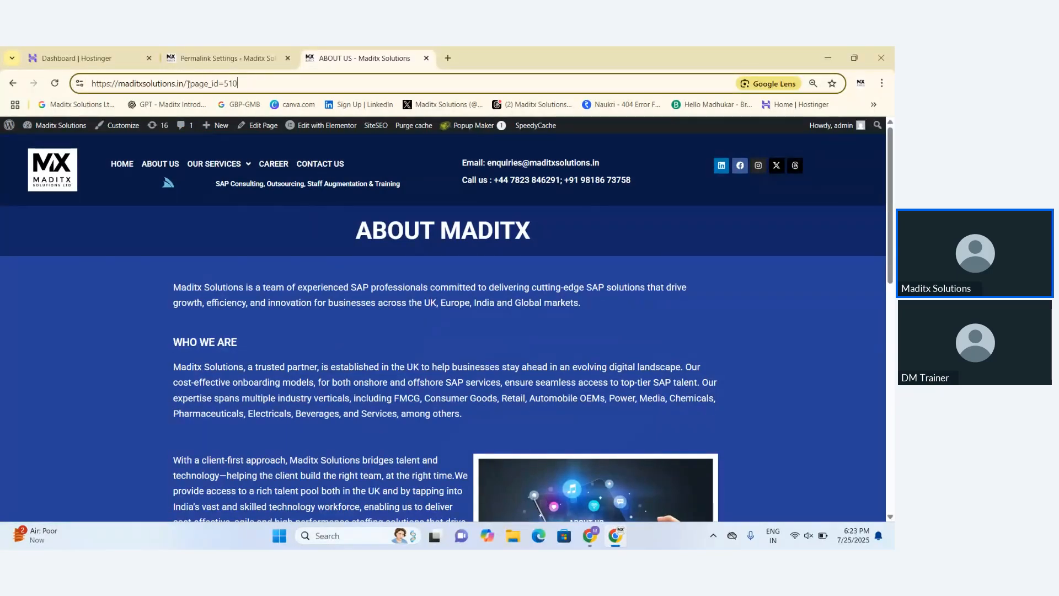
pyautogui.moveTo(189, 84); pyautogui.dragTo(243, 83)
pyautogui.click(244, 83)
pyautogui.moveTo(188, 83); pyautogui.dragTo(237, 84)
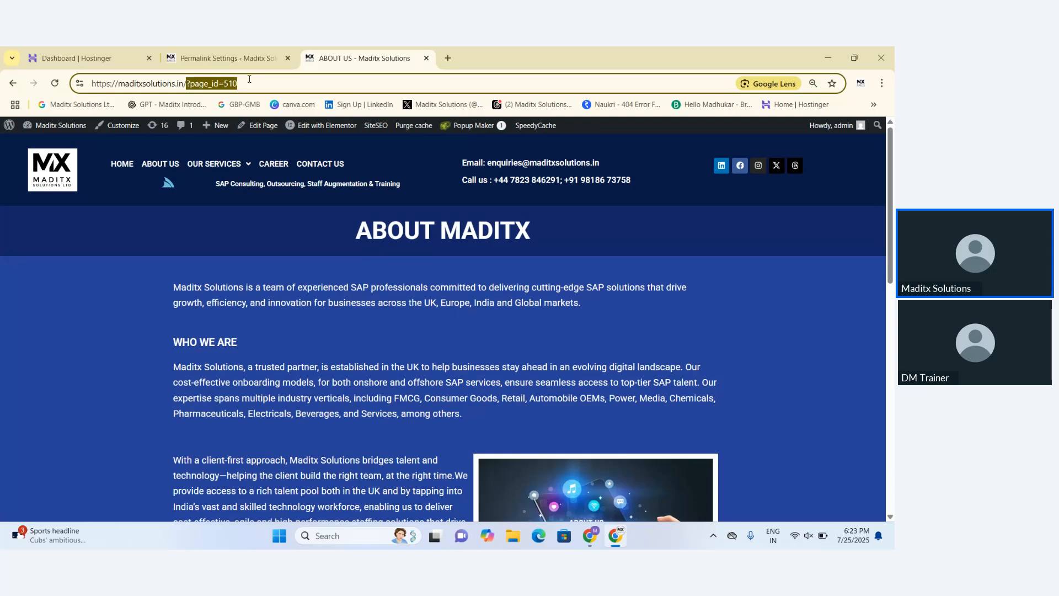
pyautogui.click(251, 81)
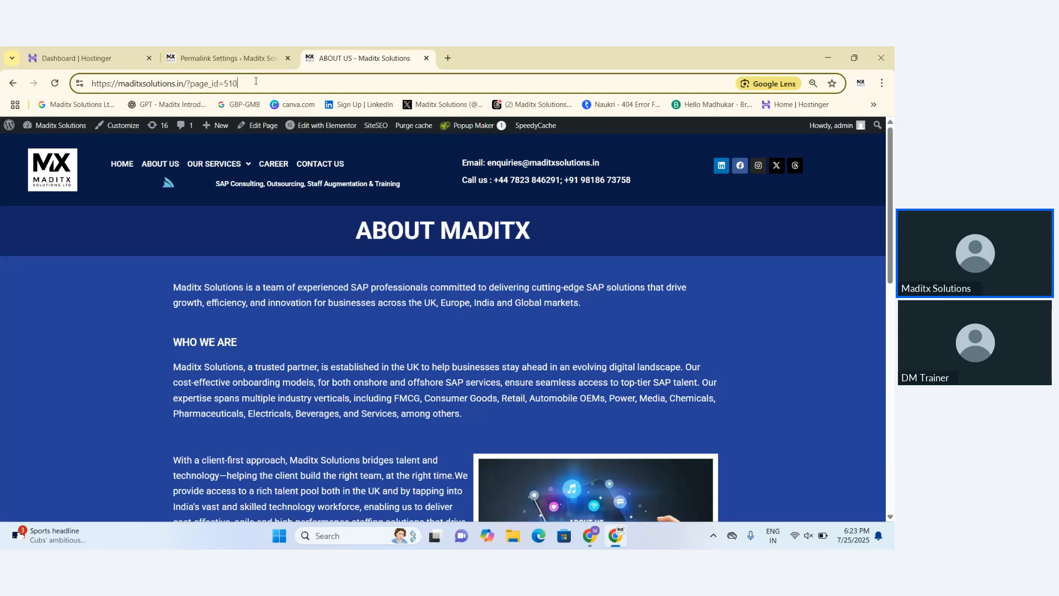
# Step: Open Career and SAP Consulting (?page_id=375), then reopen Career to see the 404
pyautogui.click(281, 164)
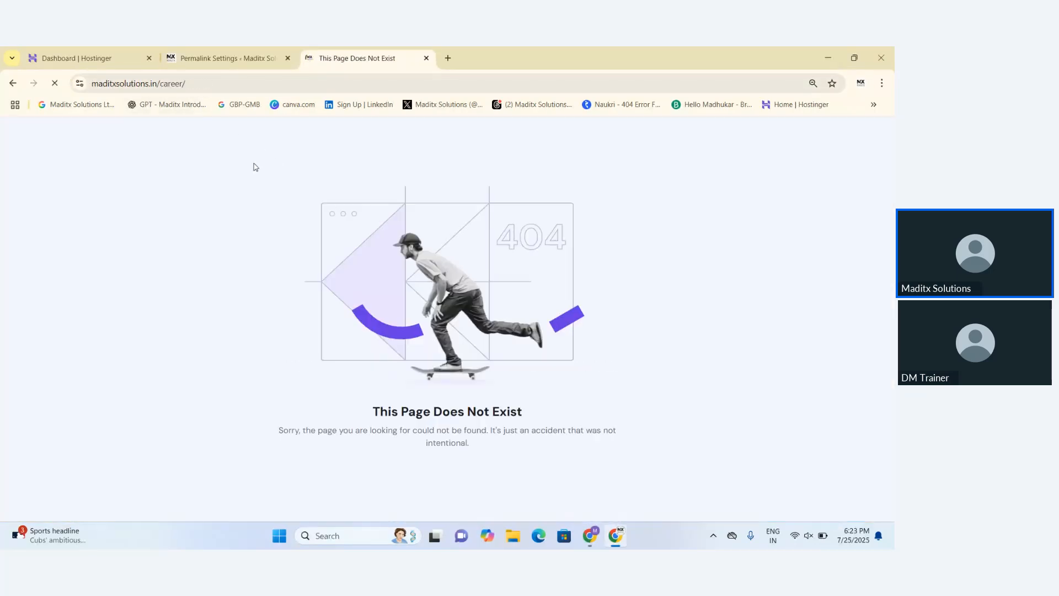
pyautogui.click(15, 85)
pyautogui.moveTo(218, 164)
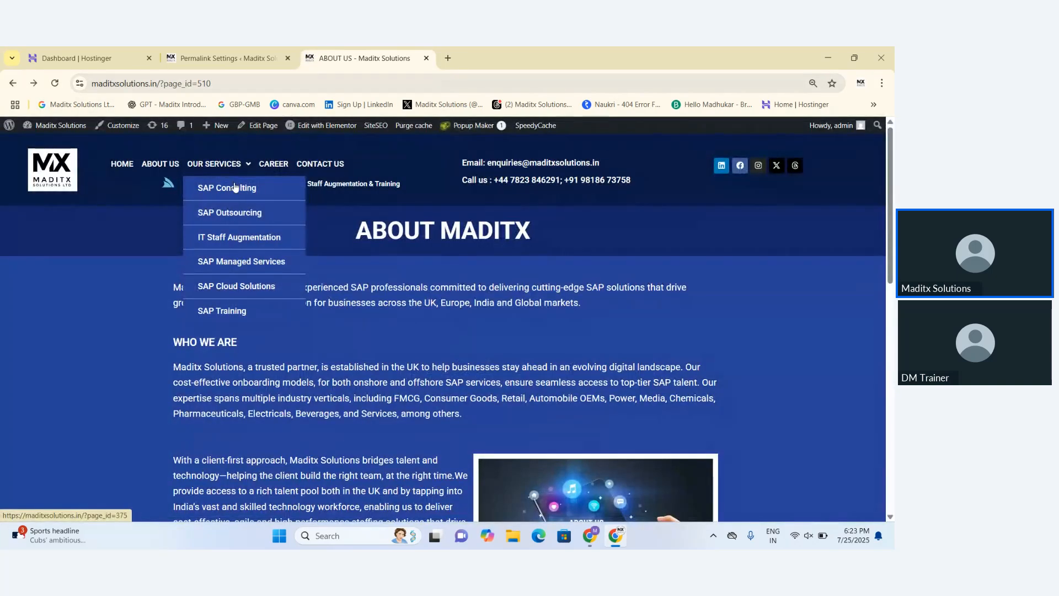
pyautogui.click(236, 187)
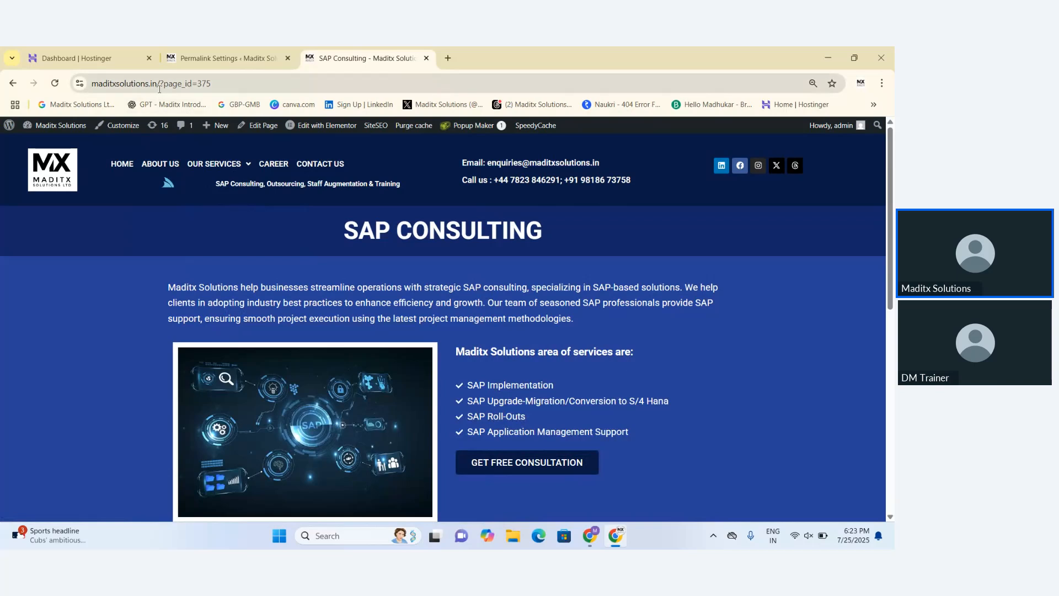
pyautogui.click(160, 86)
pyautogui.moveTo(186, 83); pyautogui.dragTo(240, 83)
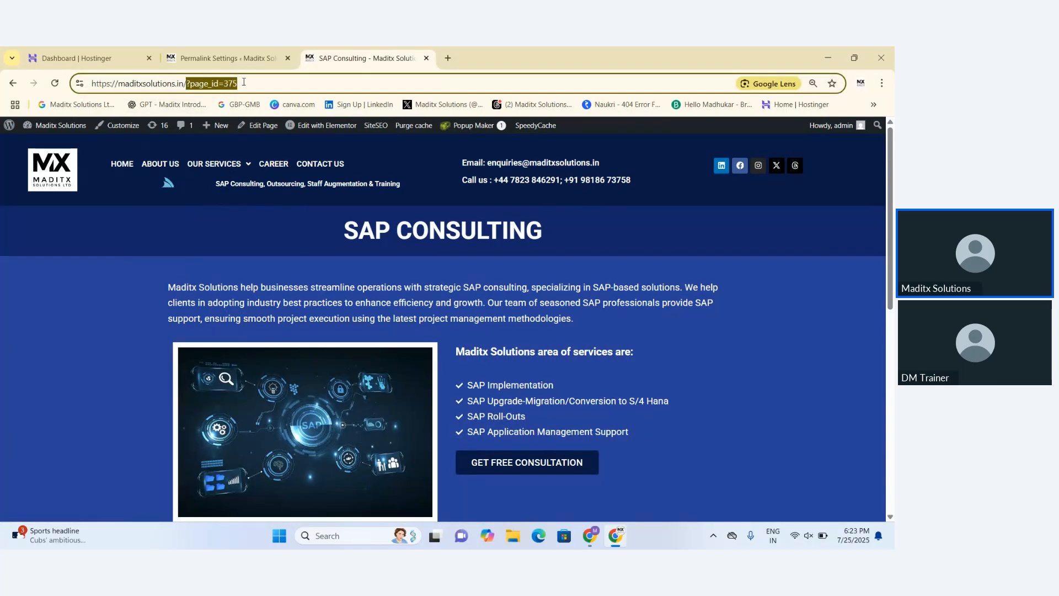
pyautogui.click(241, 83)
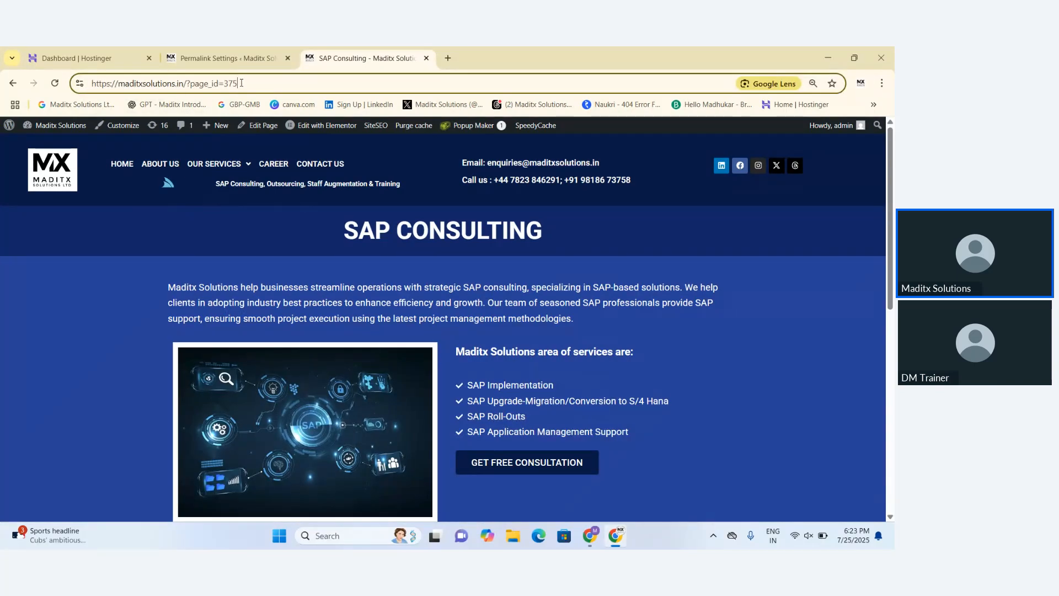
pyautogui.click(228, 55)
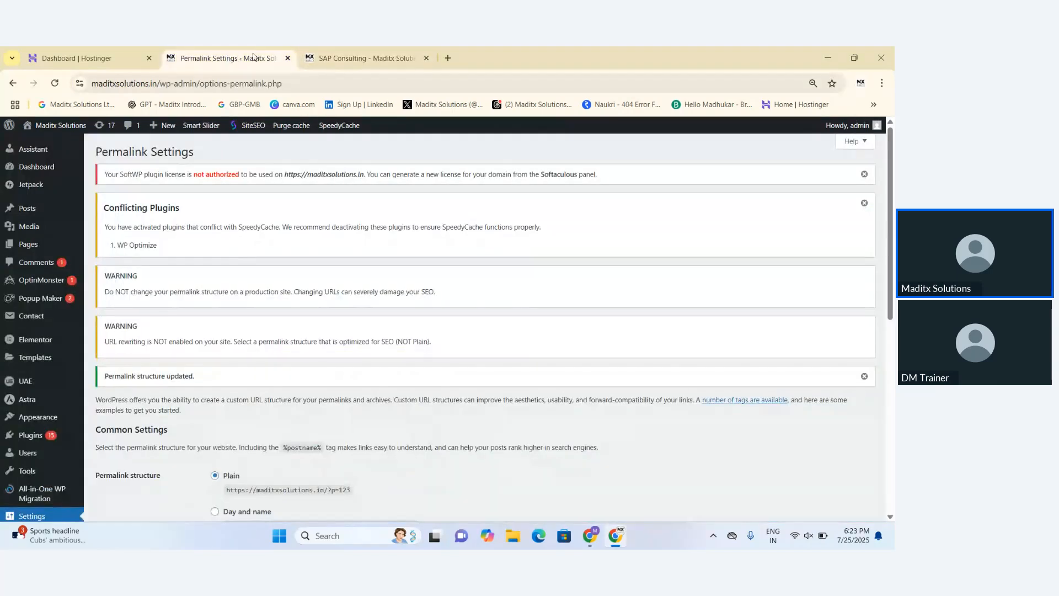
pyautogui.click(332, 55)
pyautogui.click(291, 163)
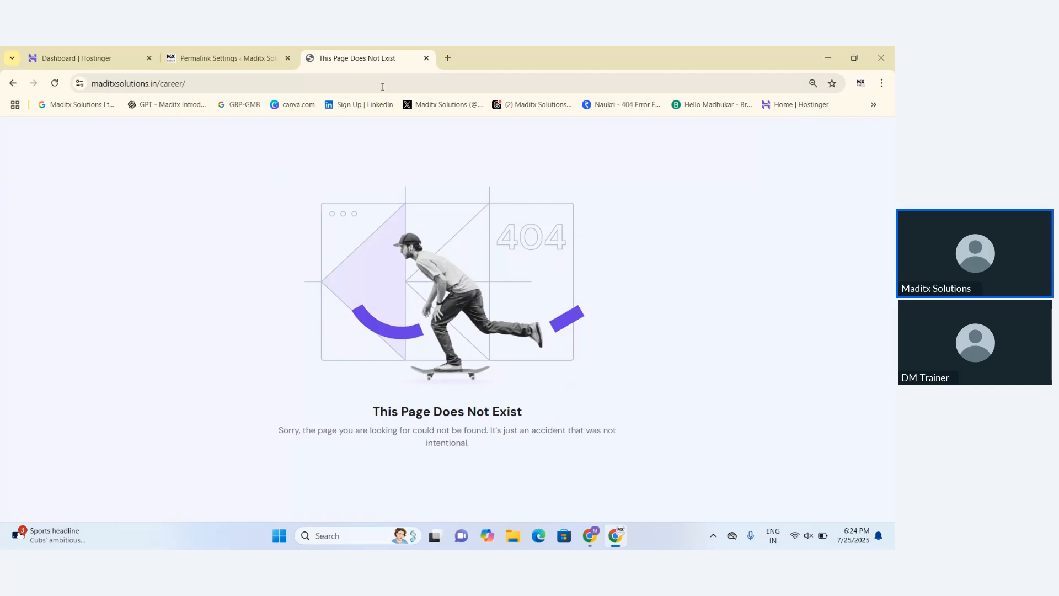
# Step: Open maditxsolutions.com in a new tab and close the 404 Career tab
pyautogui.click(447, 58)
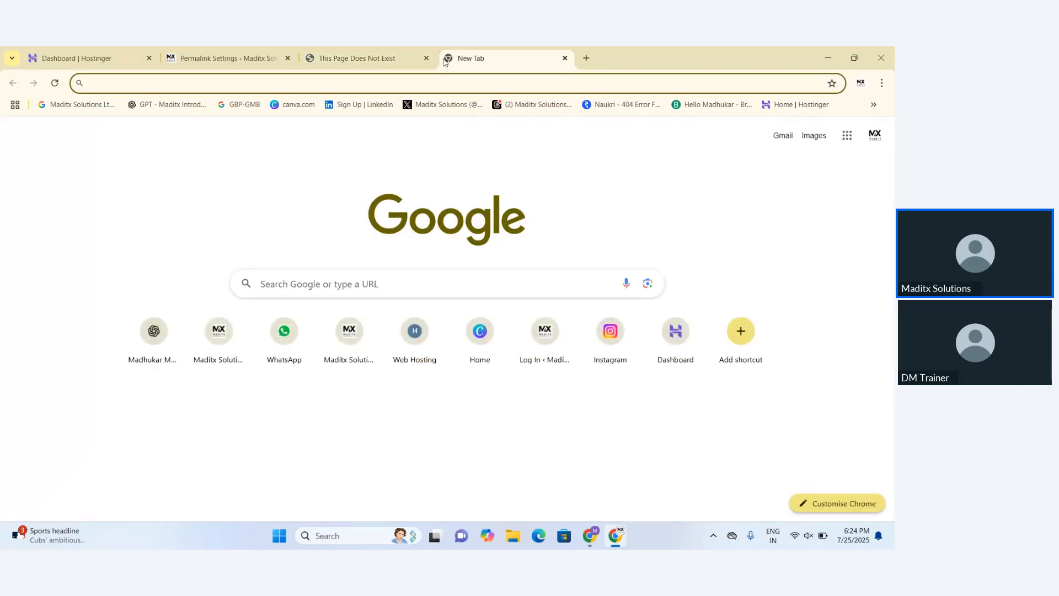
pyautogui.write('ma')
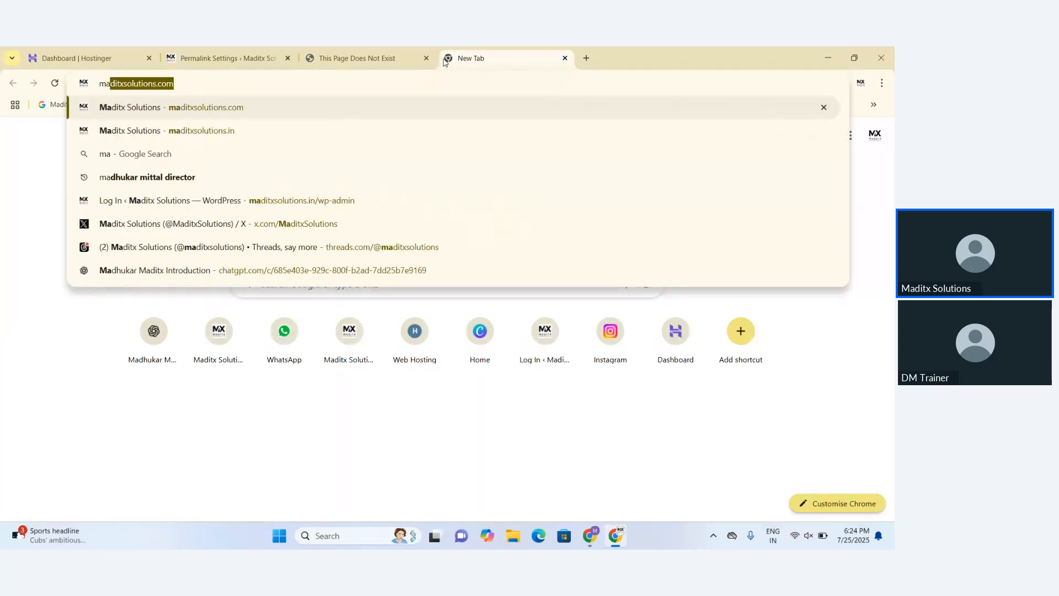
pyautogui.press('Return')
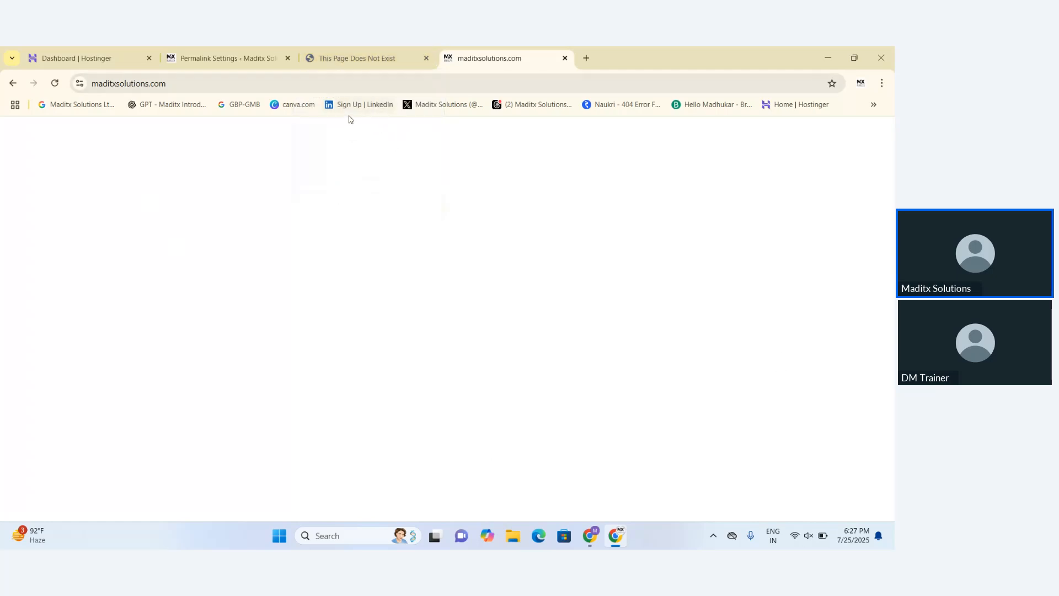
pyautogui.click(358, 57)
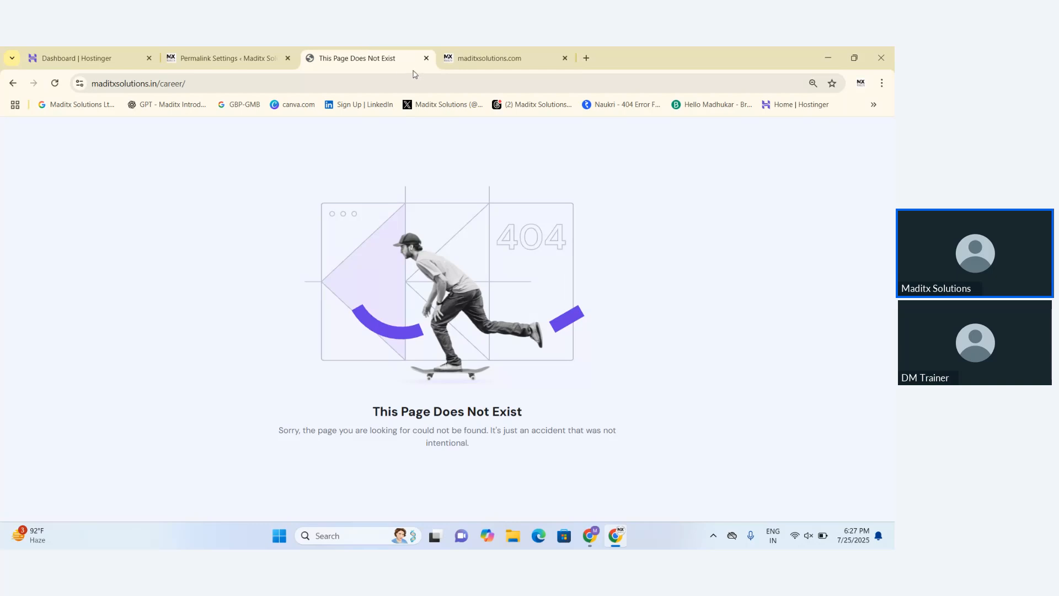
pyautogui.click(428, 61)
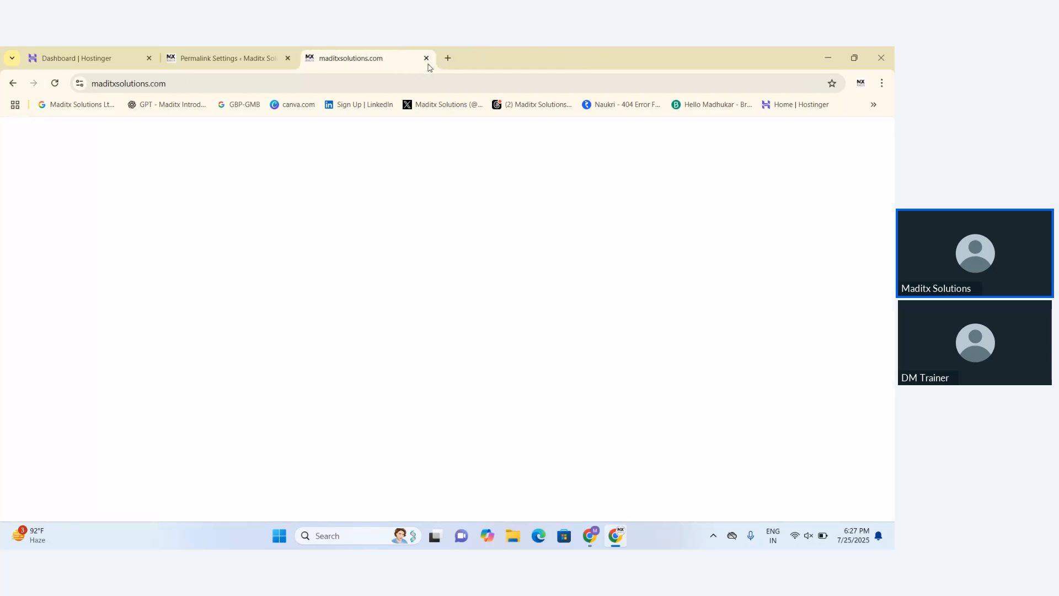
pyautogui.click(199, 57)
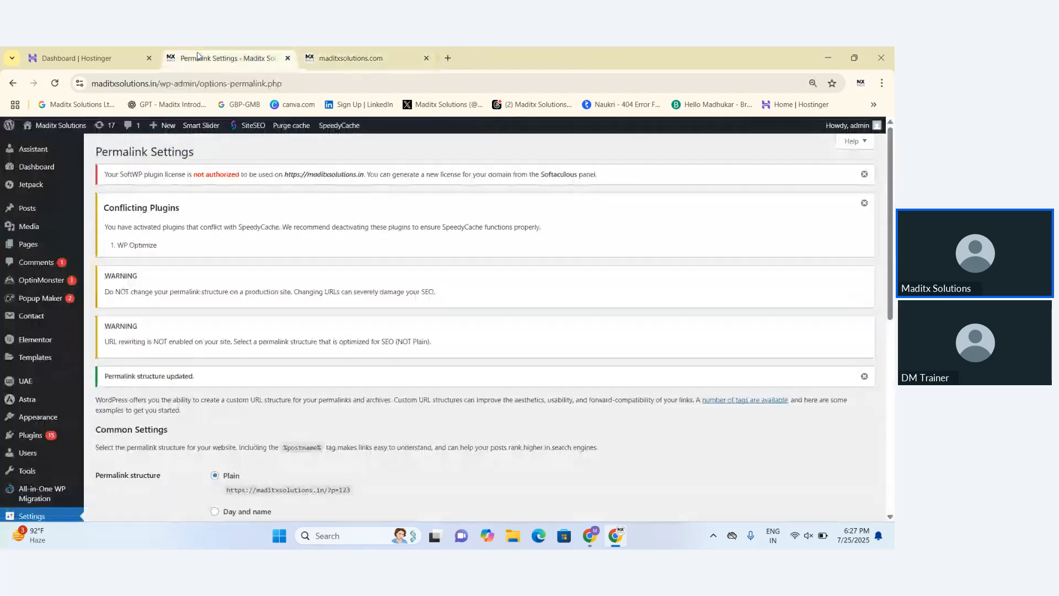
pyautogui.click(375, 59)
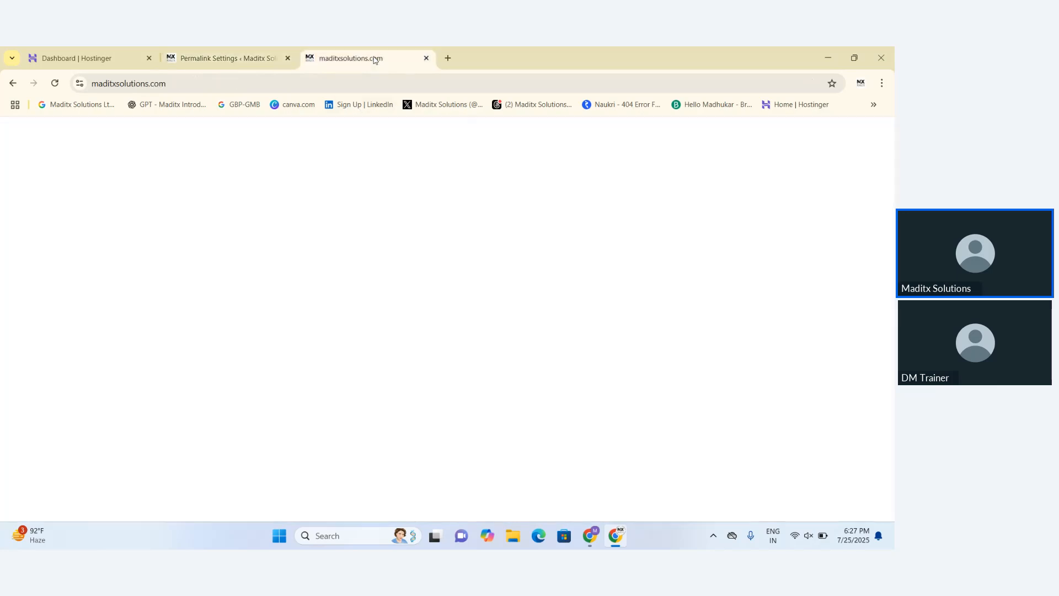
# Step: Change the address to maditxsolutions.in and open its Contact Us page at ?page_id=492
pyautogui.click(179, 89)
pyautogui.hotkey('ctrl', 'a')
pyautogui.press('End')
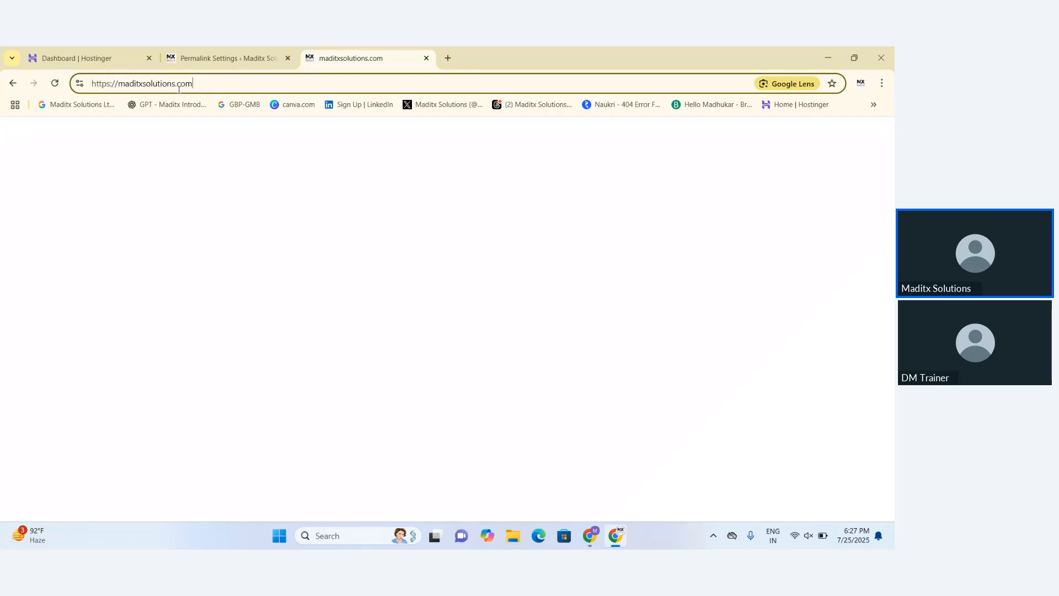
pyautogui.press('BackSpace')
pyautogui.press('BackSpace')
pyautogui.press('BackSpace')
pyautogui.press('BackSpace')
pyautogui.write('in')
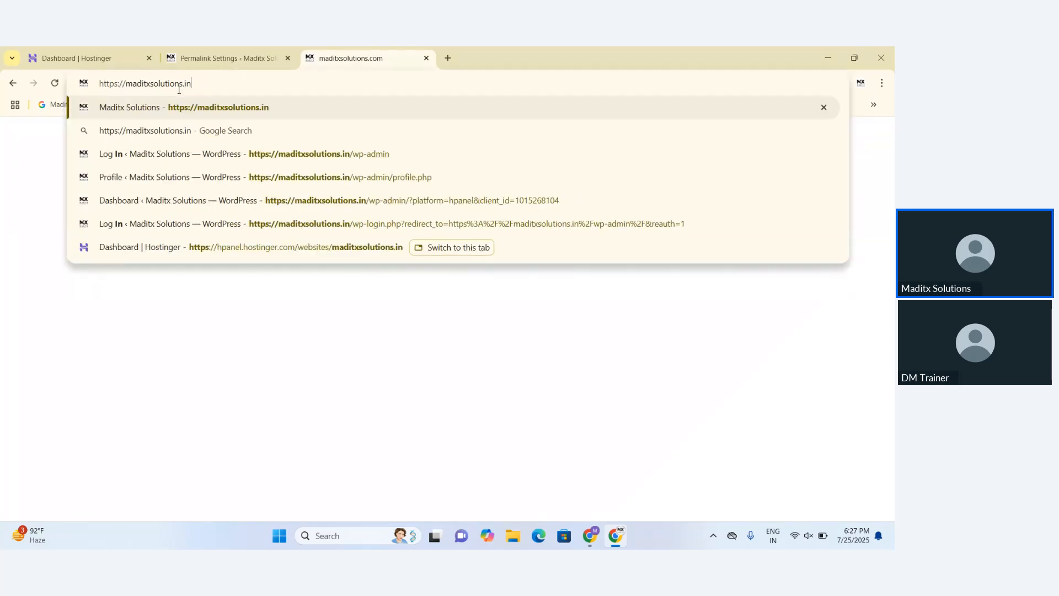
pyautogui.press('Return')
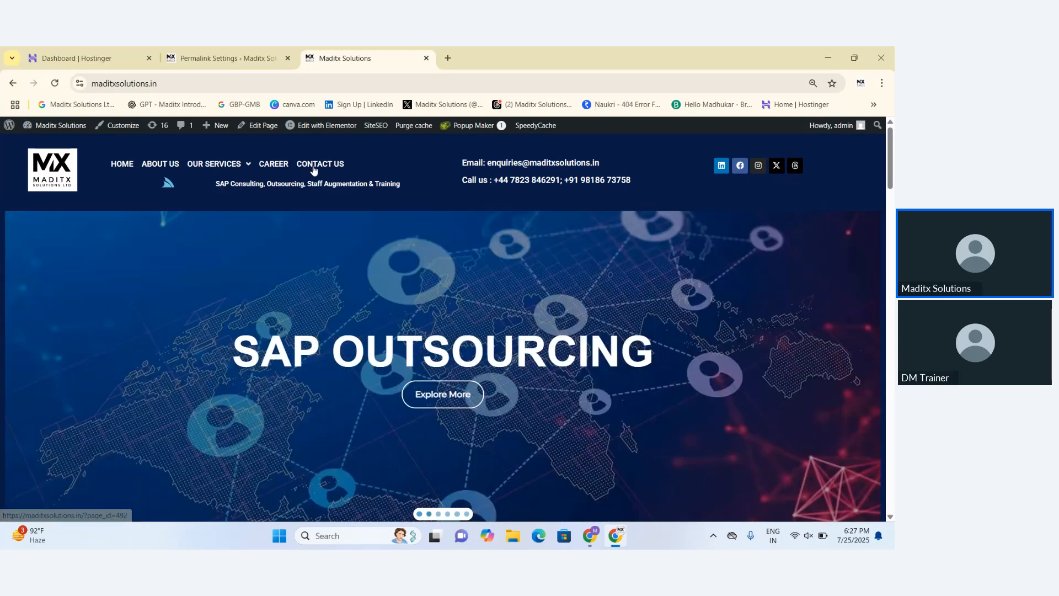
pyautogui.click(314, 165)
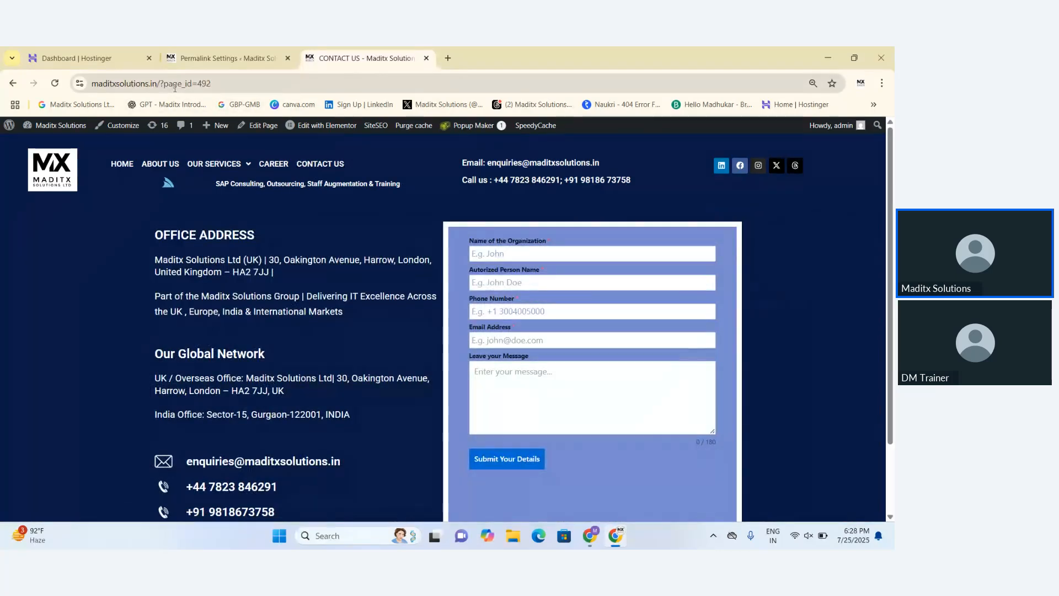
pyautogui.click(271, 55)
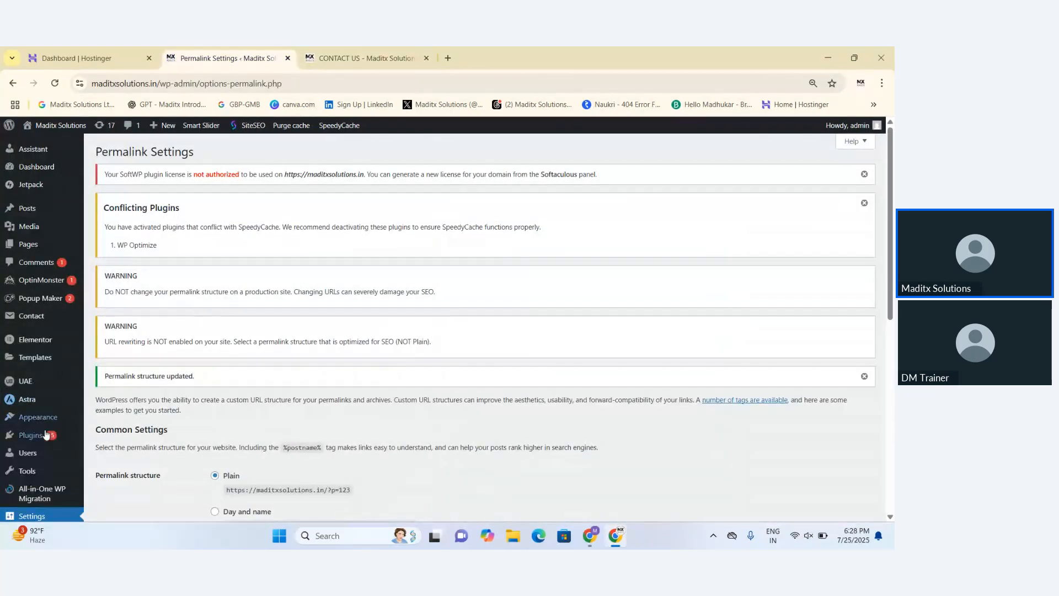
# Step: Choose the Post name permalink structure and save, getting 'Permalink structure updated'
pyautogui.scroll(-7, 43, 276)
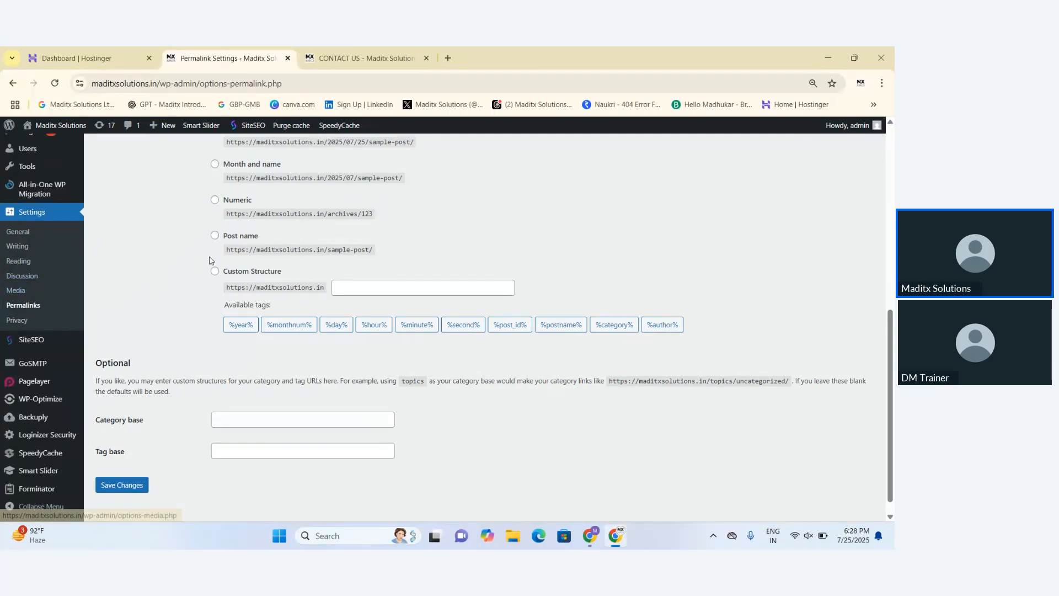
pyautogui.click(215, 236)
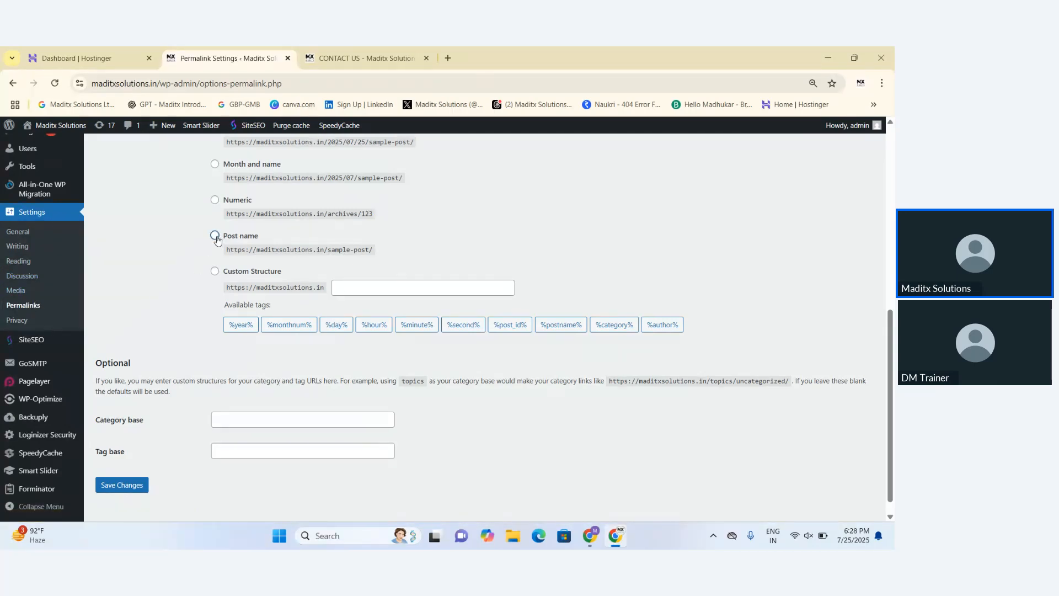
pyautogui.scroll(1, 193, 270)
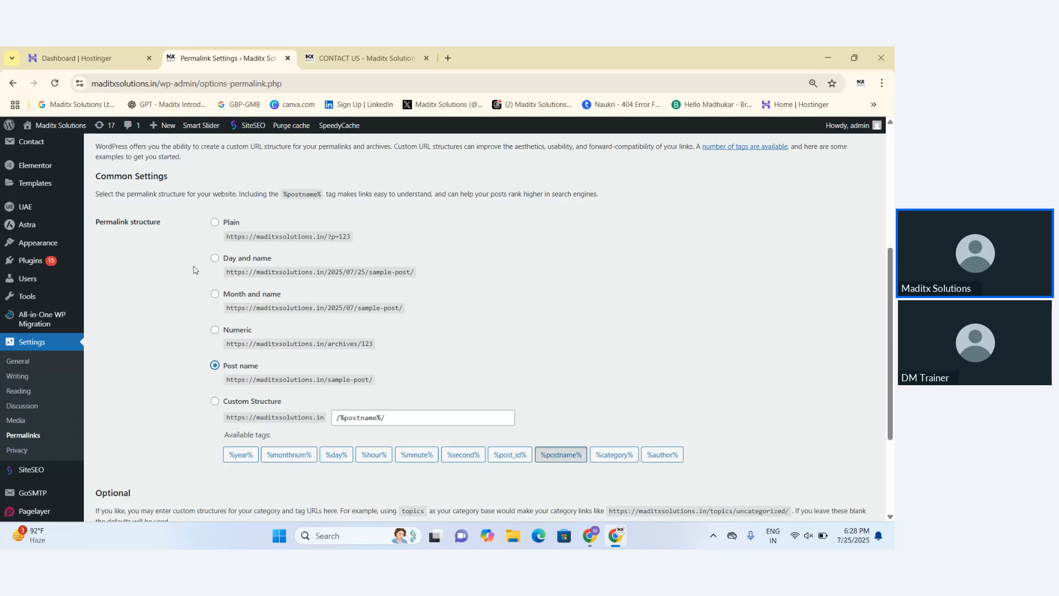
pyautogui.scroll(-3, 193, 270)
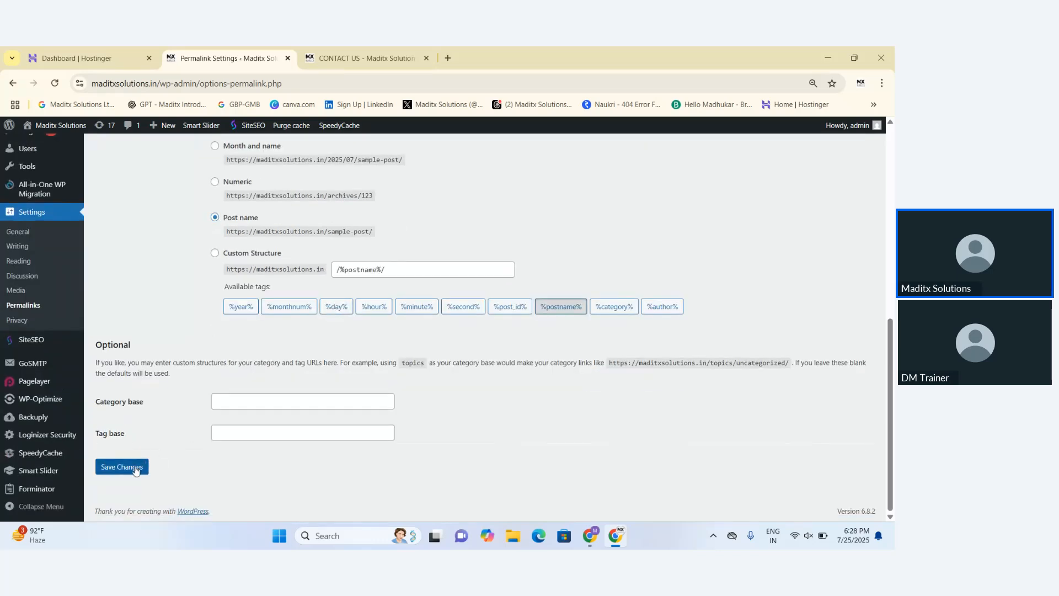
pyautogui.click(136, 471)
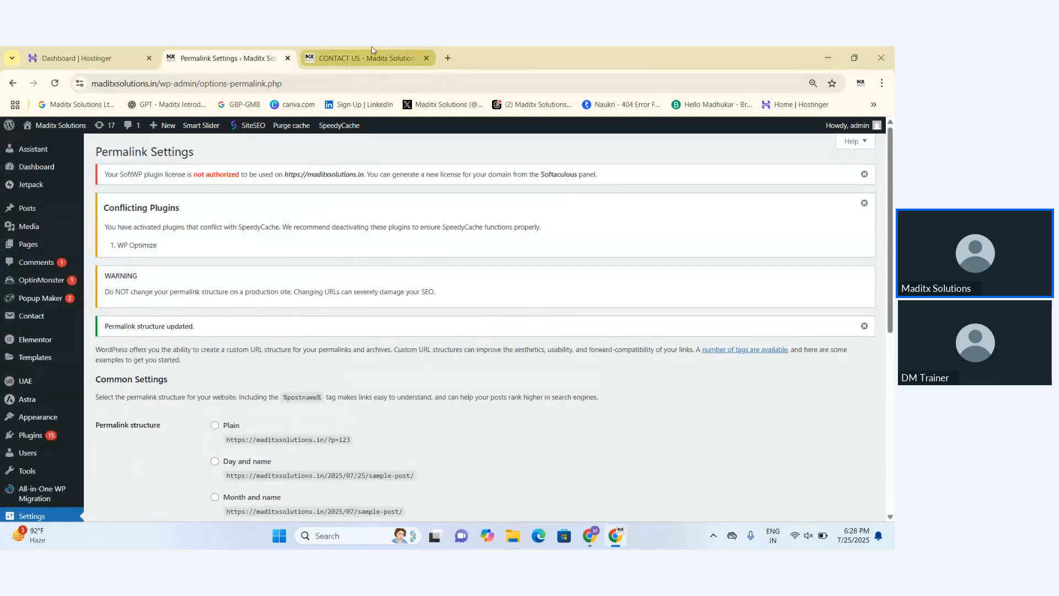
# Step: Reload the Contact Us tab to see its /contact-us/ address, then return to Permalink Settings
pyautogui.click(372, 54)
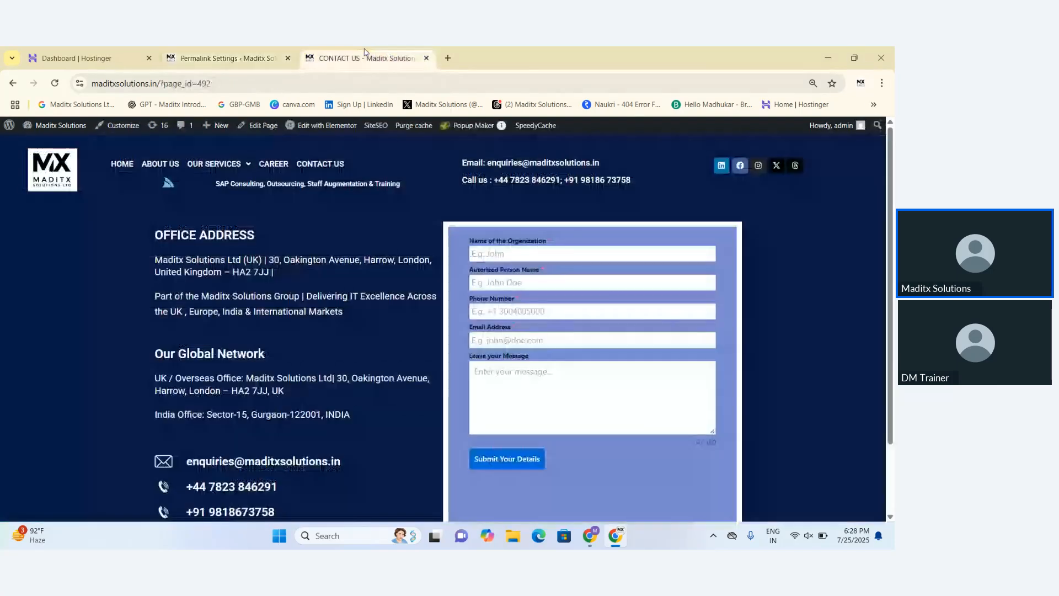
pyautogui.click(54, 83)
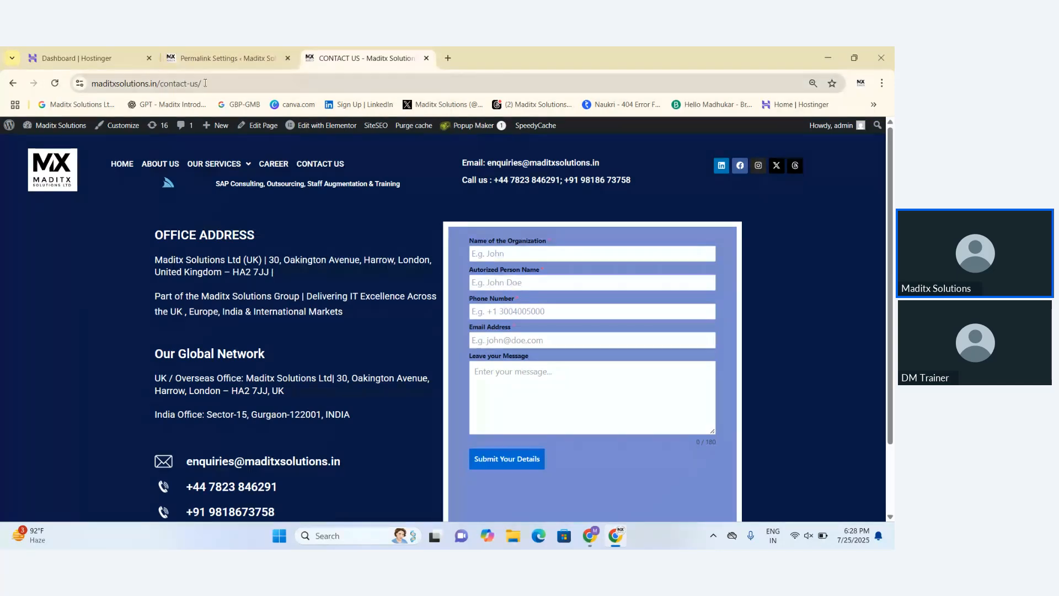
pyautogui.scroll(-2, 336, 309)
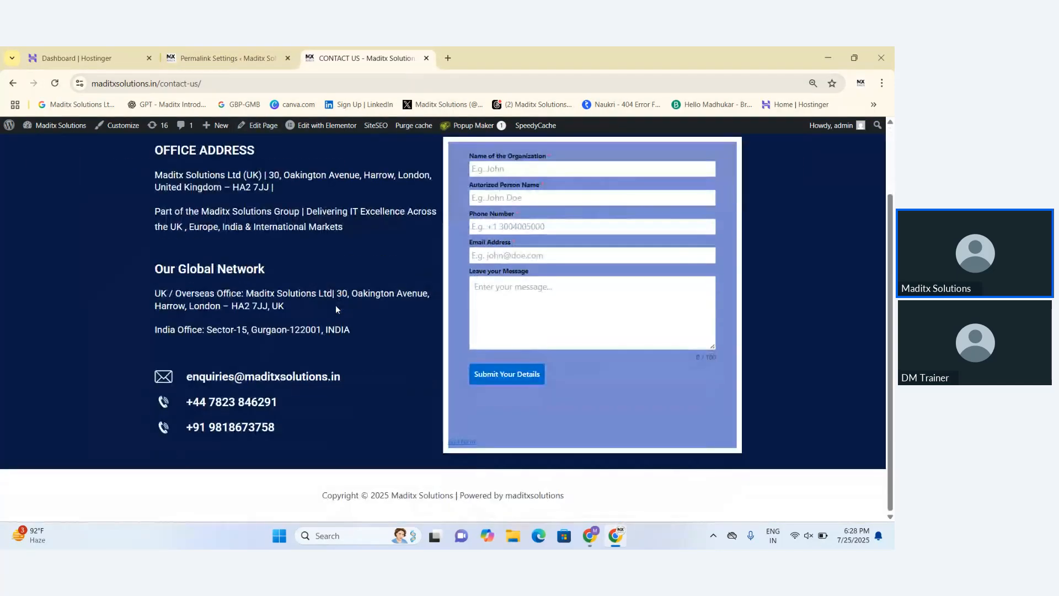
pyautogui.scroll(2, 336, 306)
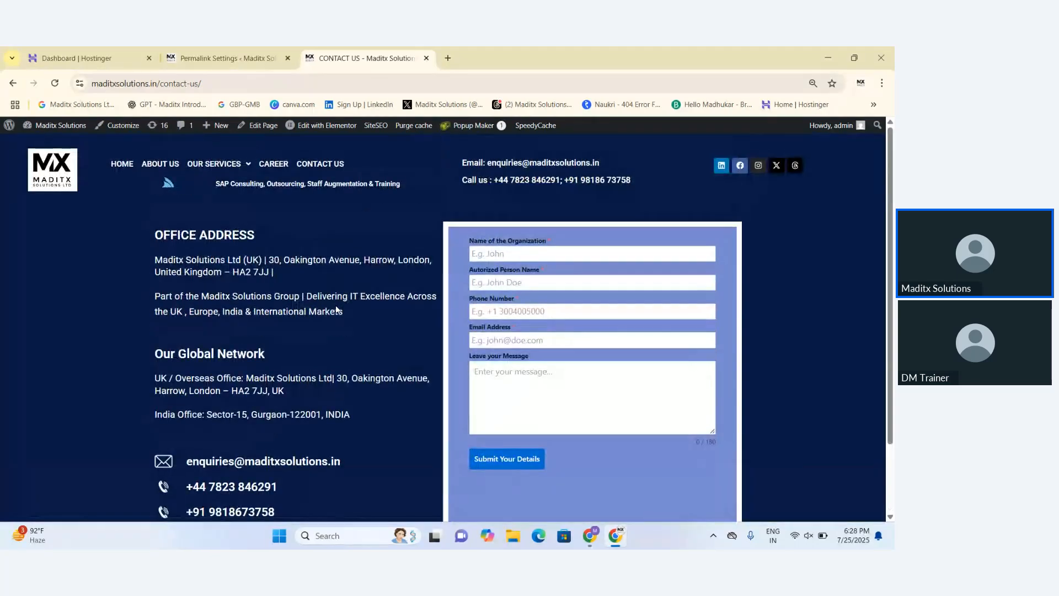
pyautogui.click(171, 57)
pyautogui.moveTo(46, 395)
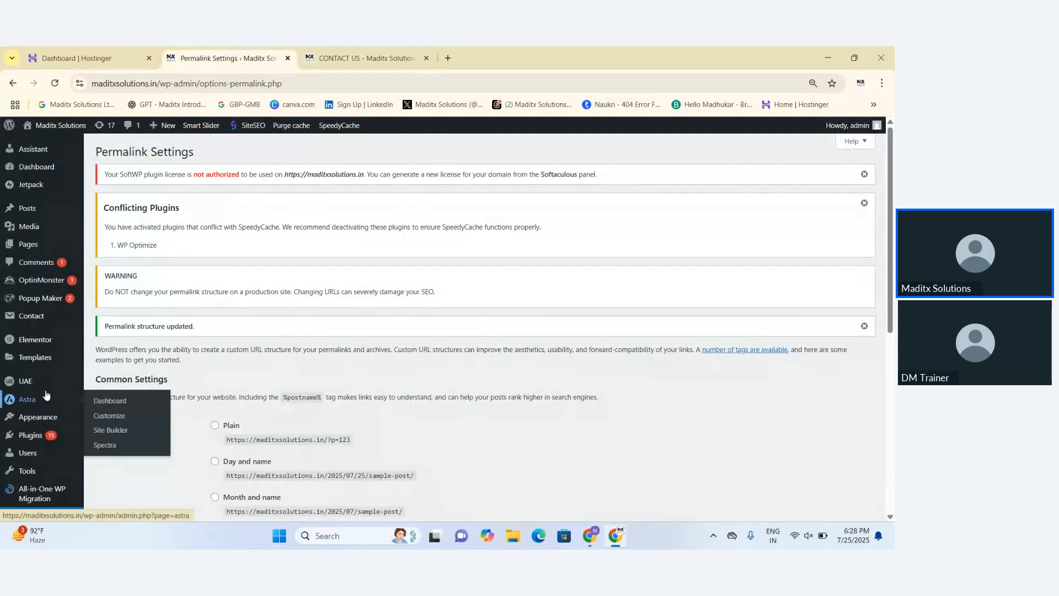
pyautogui.scroll(-6, 46, 395)
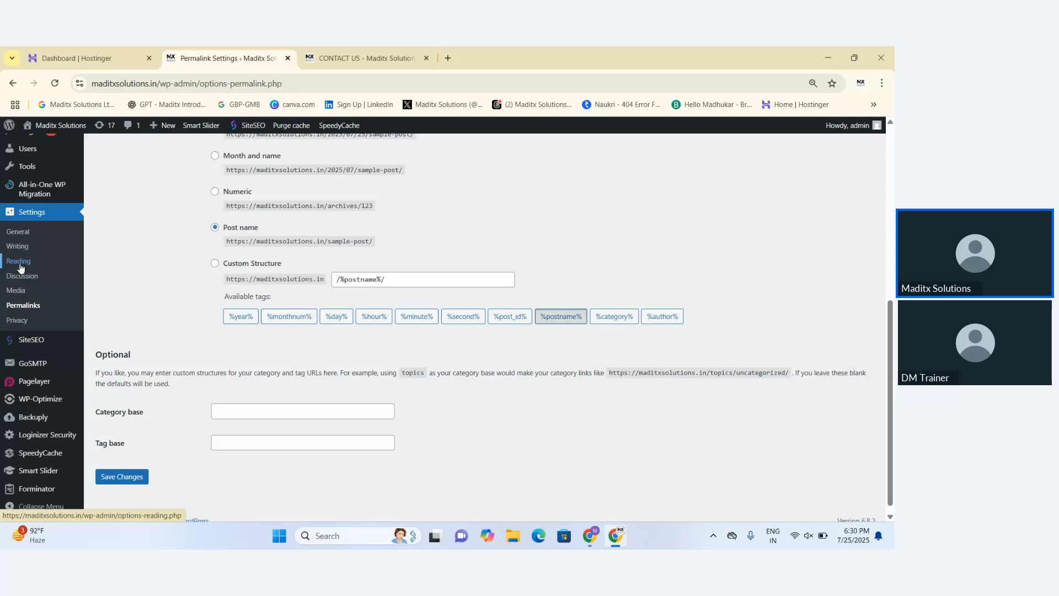
pyautogui.scroll(3, 19, 268)
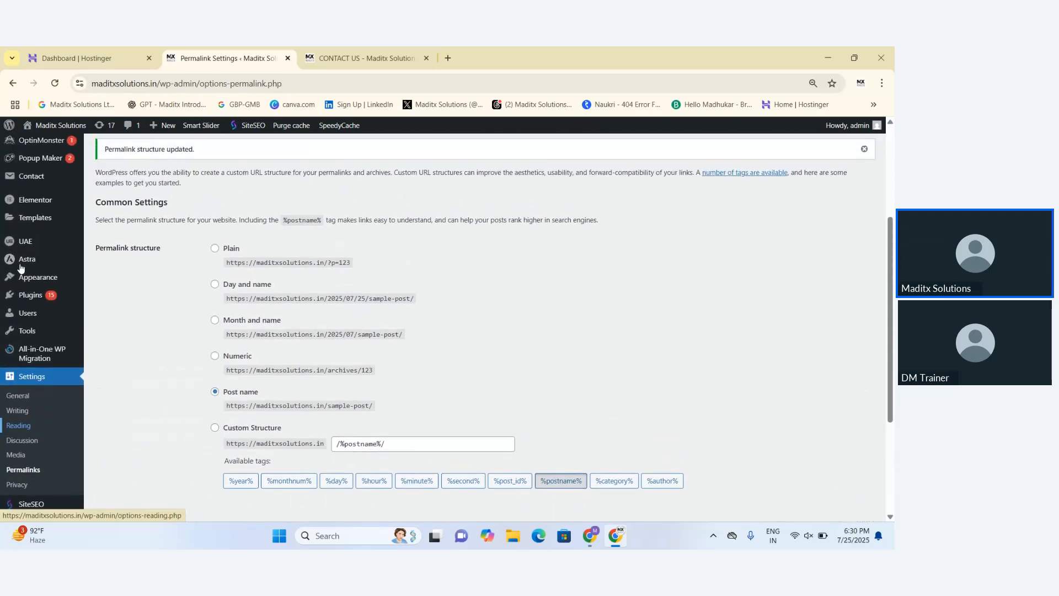
pyautogui.moveTo(38, 279)
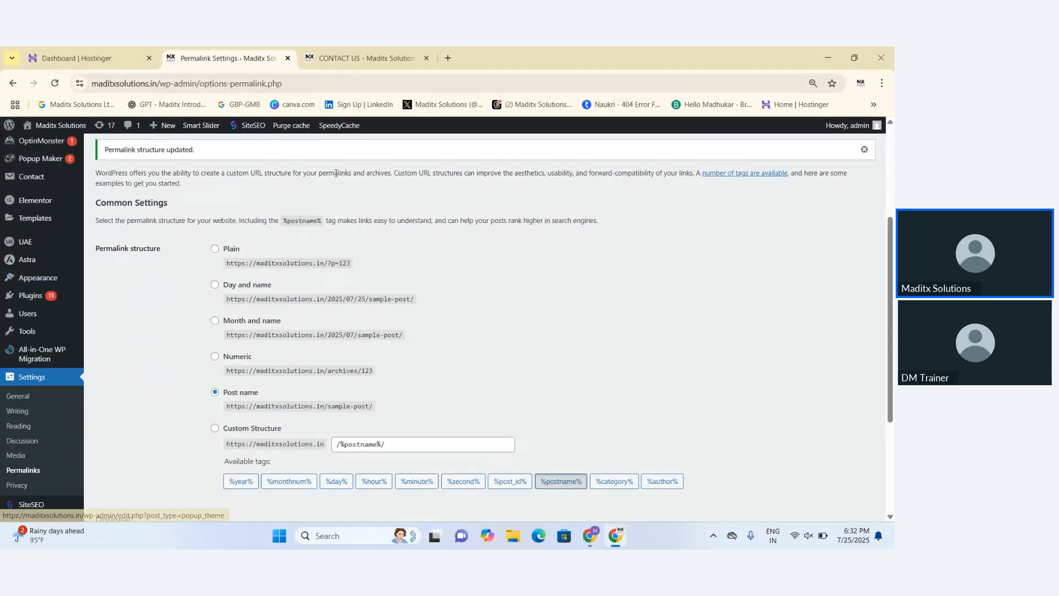
pyautogui.moveTo(587, 545)
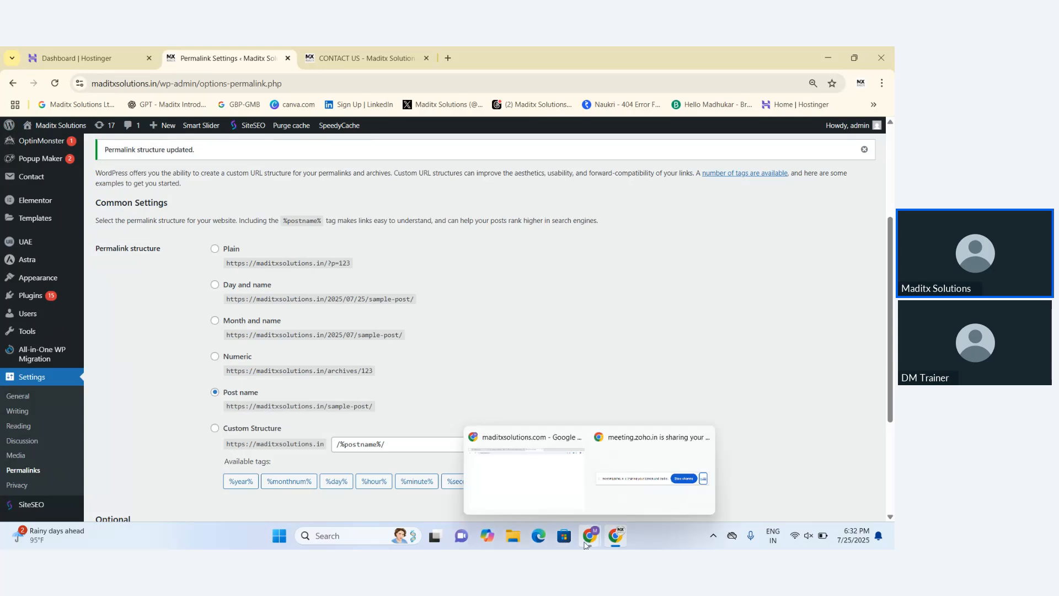
# Step: Mute and unmute the Zoho Meeting microphone, then return to the site's dashboard tab
pyautogui.click(552, 467)
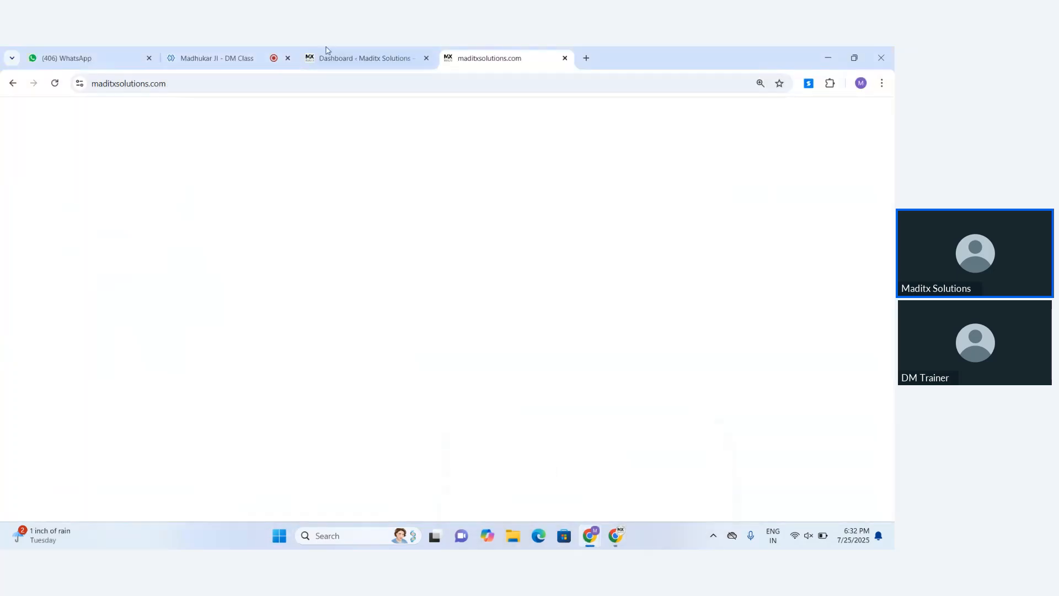
pyautogui.click(226, 58)
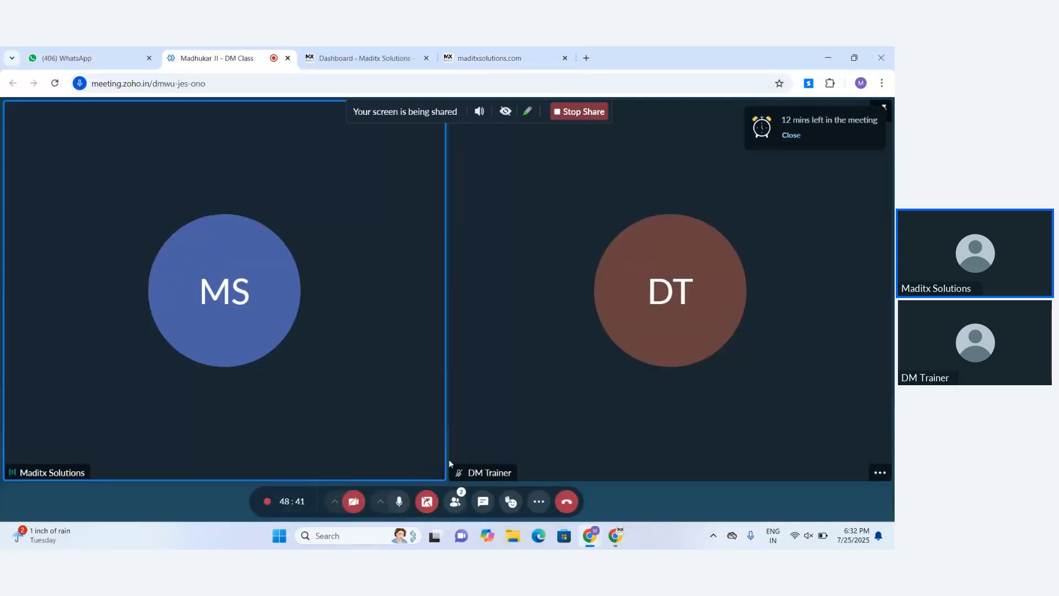
pyautogui.click(398, 502)
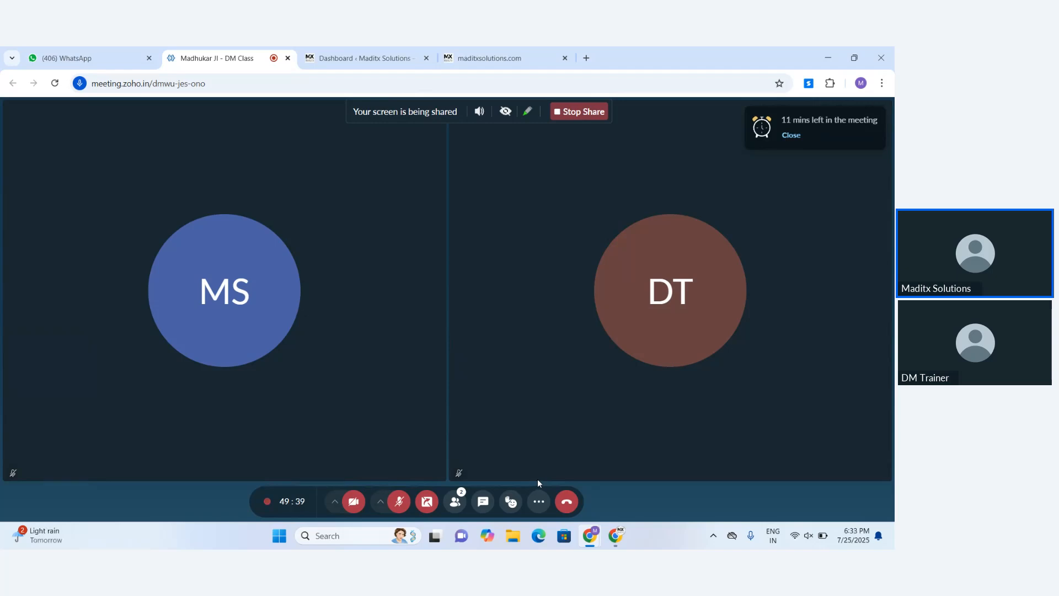
pyautogui.click(399, 501)
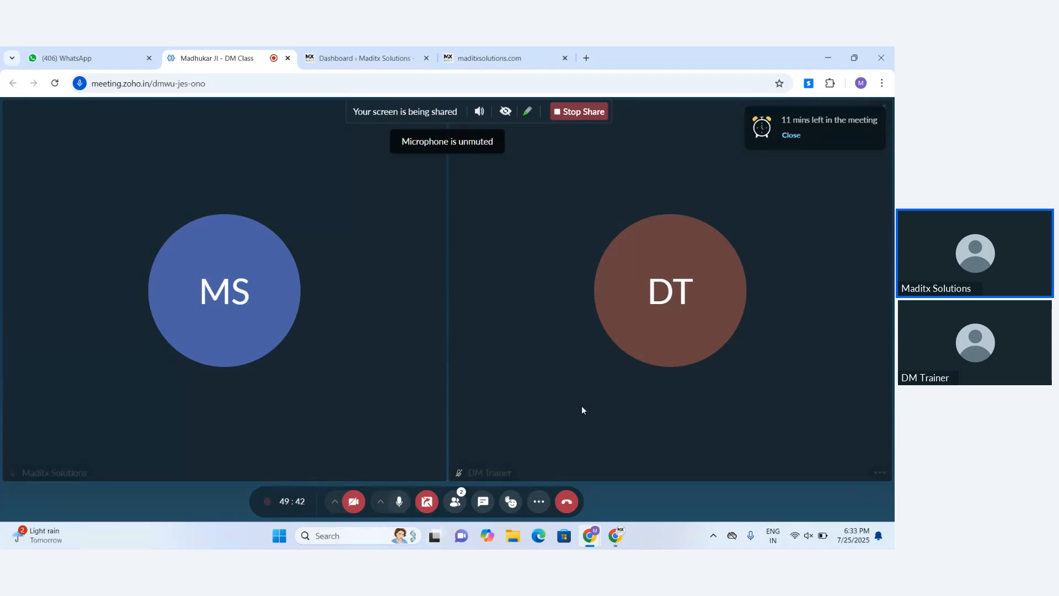
pyautogui.click(383, 55)
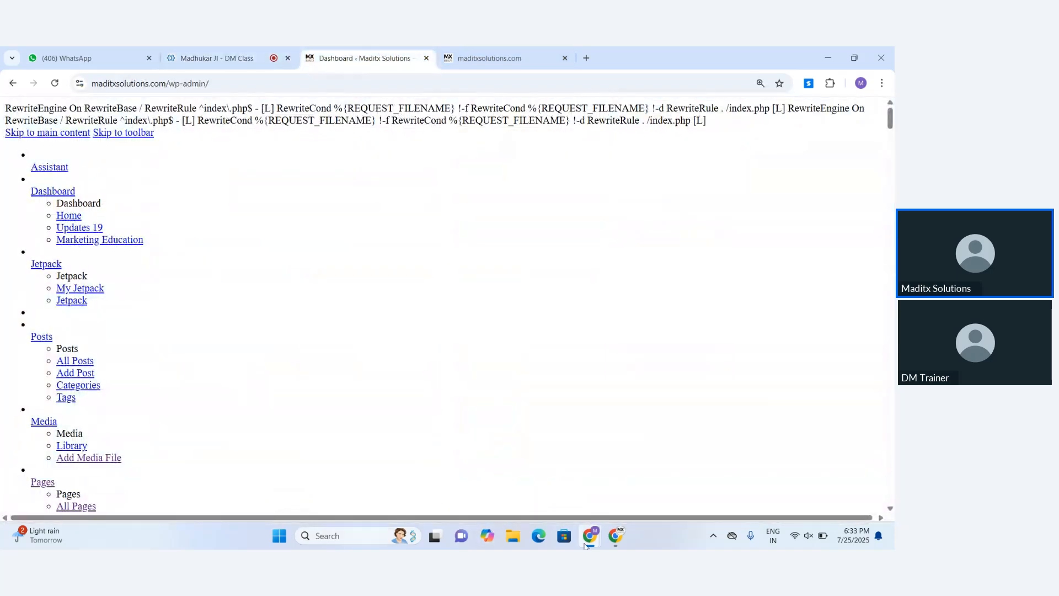
# Step: Restore the Permalink Settings window showing the 'Permalink structure updated' notice
pyautogui.moveTo(617, 544)
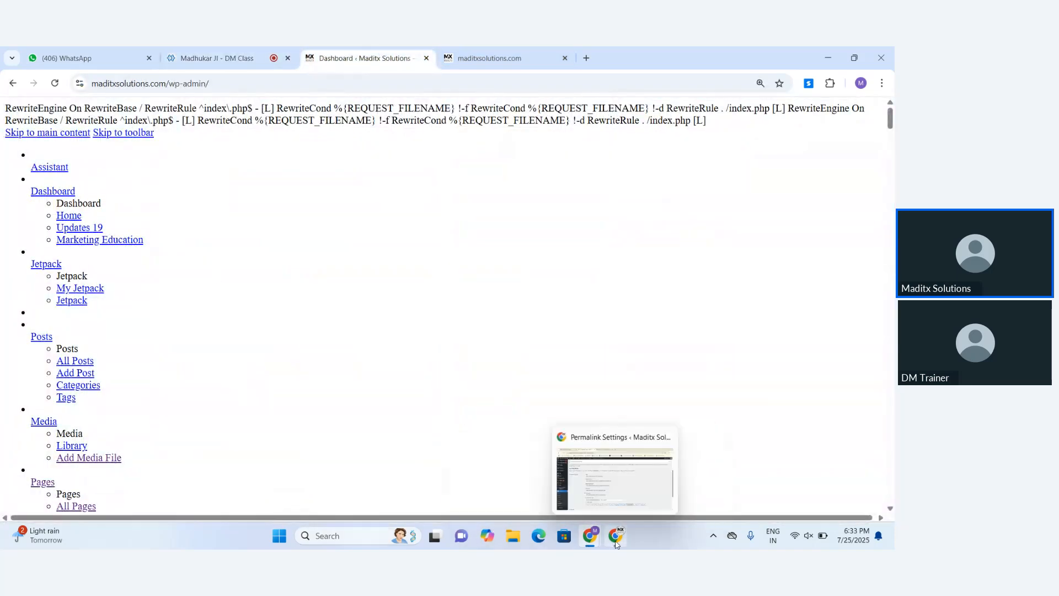
pyautogui.click(619, 480)
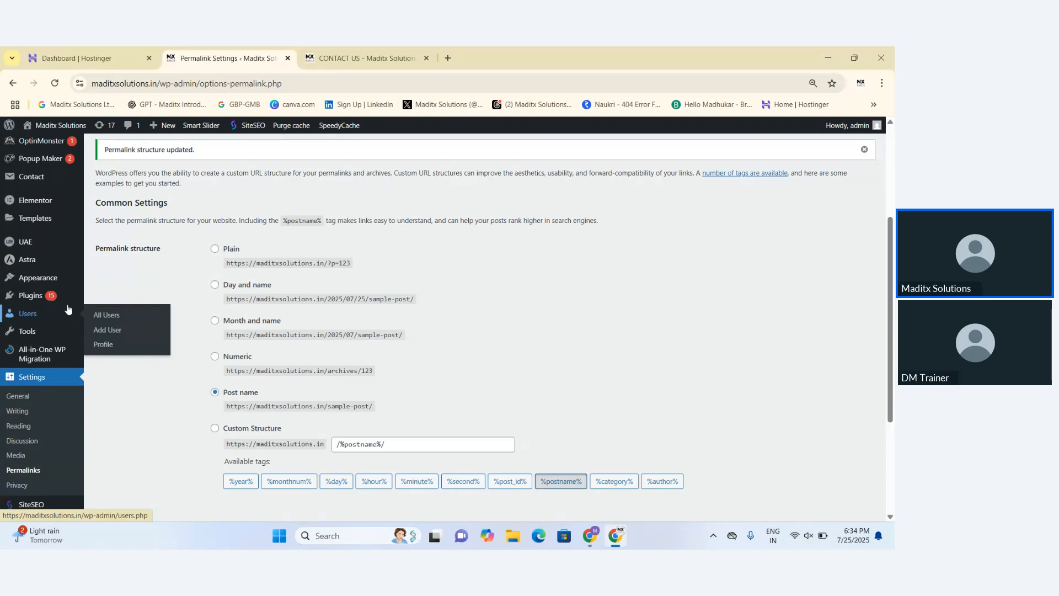
# Step: Return to the Permalink Settings tab, with Post name still the selected structure
pyautogui.click(355, 65)
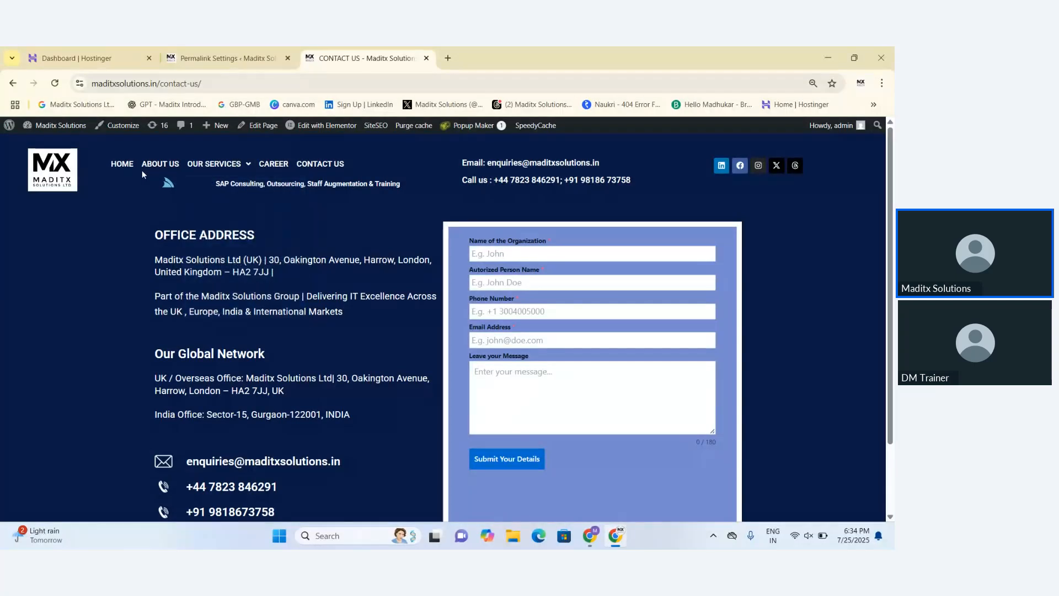
pyautogui.click(217, 57)
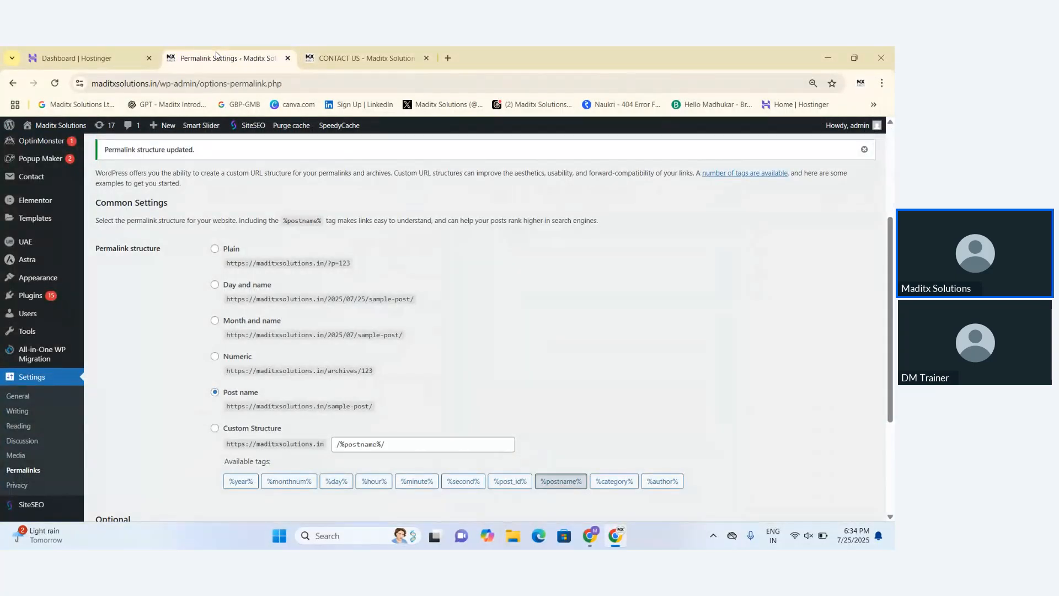
pyautogui.moveTo(31, 288)
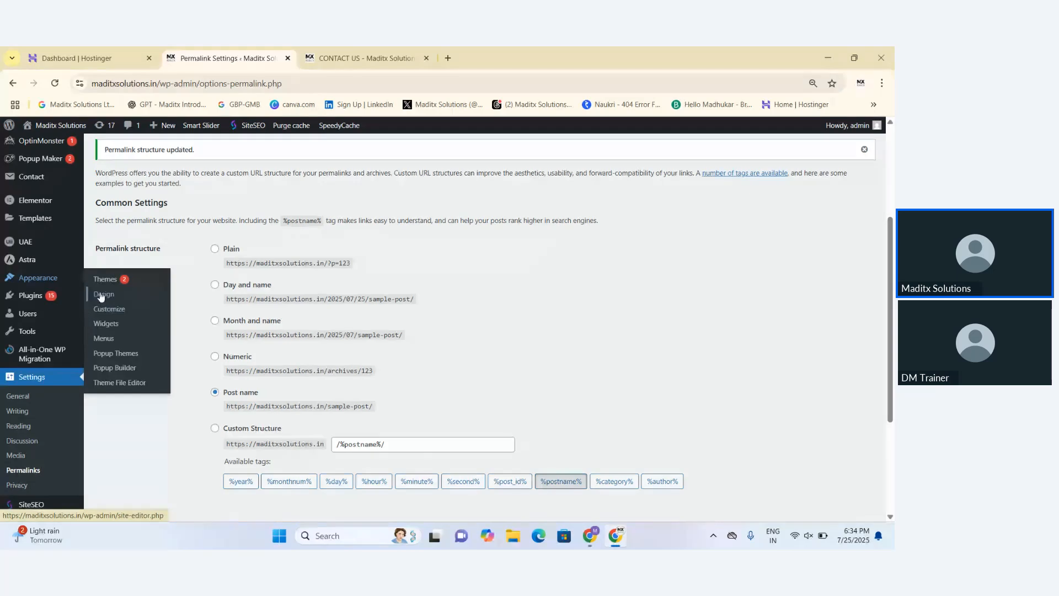
# Step: Open Appearance > Themes and dismiss the Conflicting Plugins and SoftWP licence notices
pyautogui.click(113, 282)
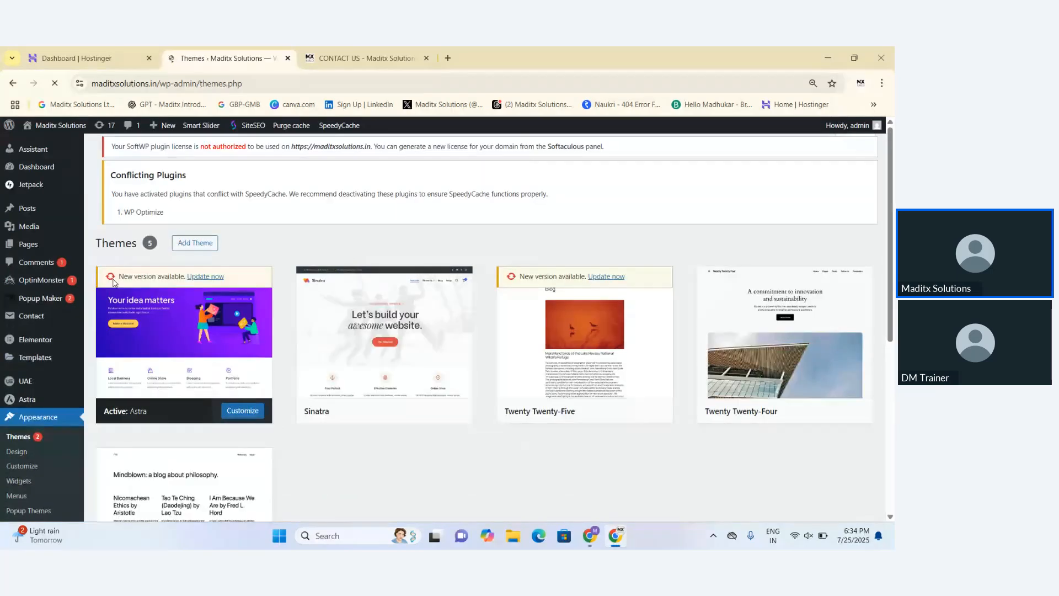
pyautogui.moveTo(457, 344)
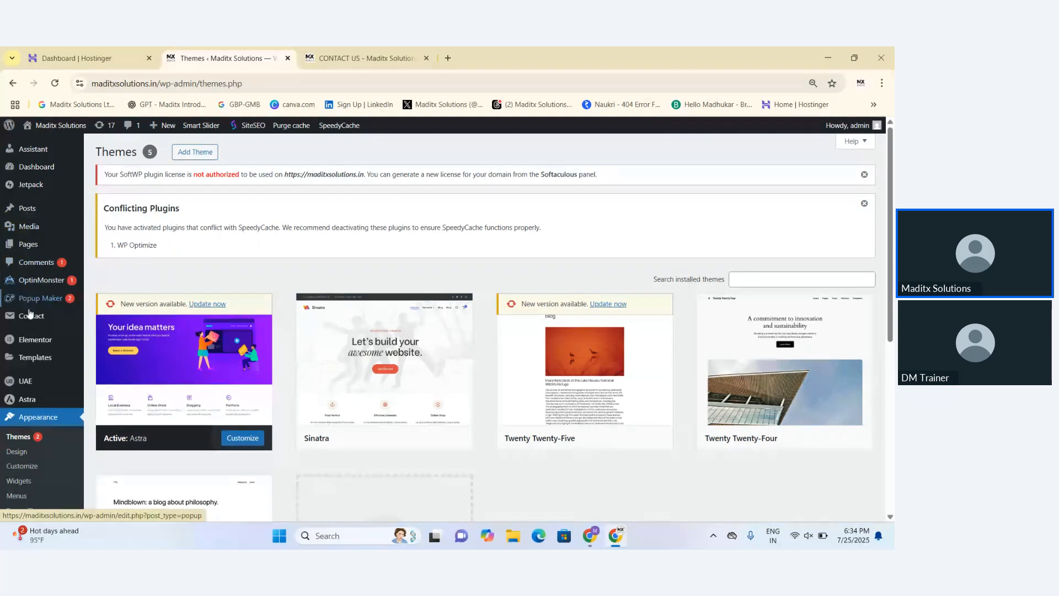
pyautogui.moveTo(31, 404)
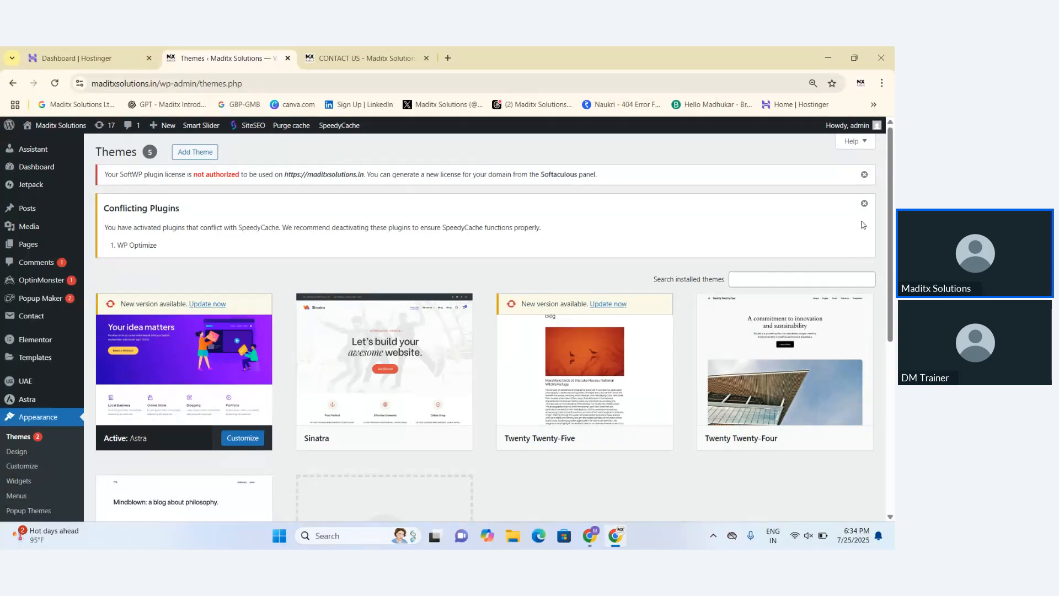
pyautogui.click(865, 203)
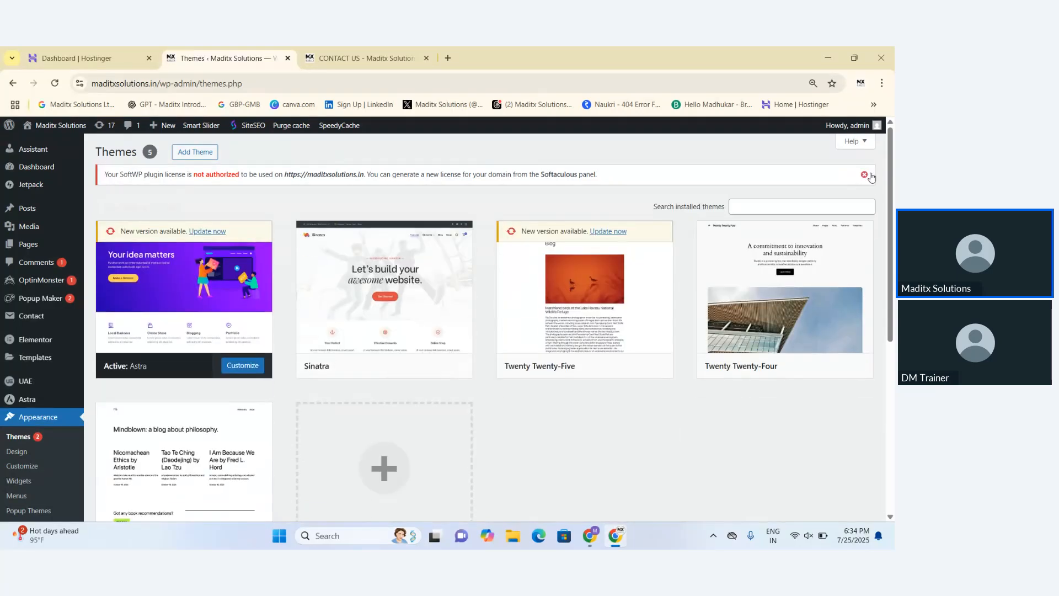
pyautogui.click(869, 174)
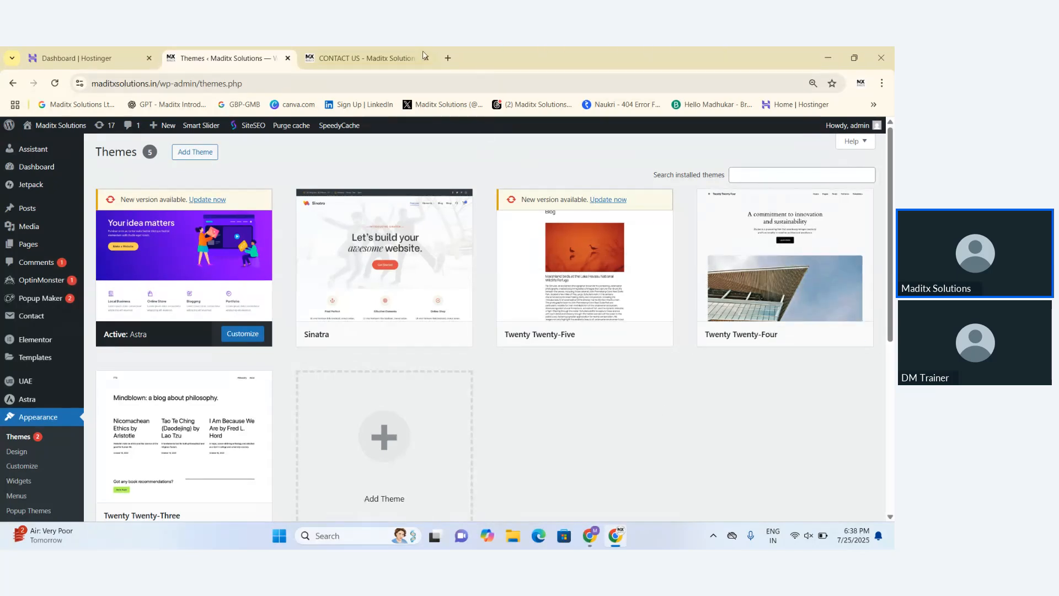
# Step: On the live site, open OUR SERVICES > SAP Consulting and look over the page
pyautogui.click(386, 58)
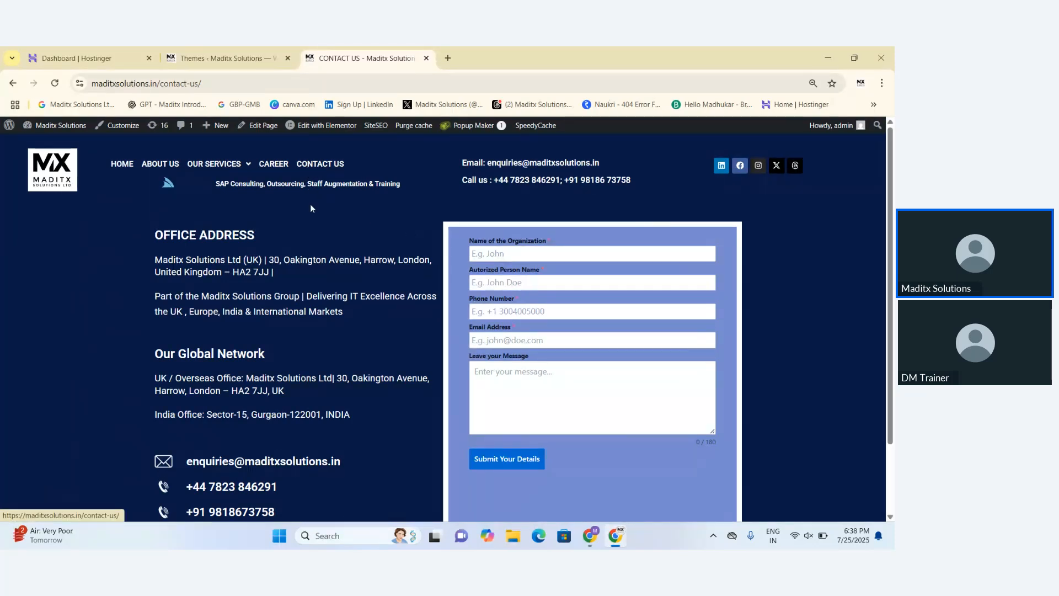
pyautogui.moveTo(197, 172)
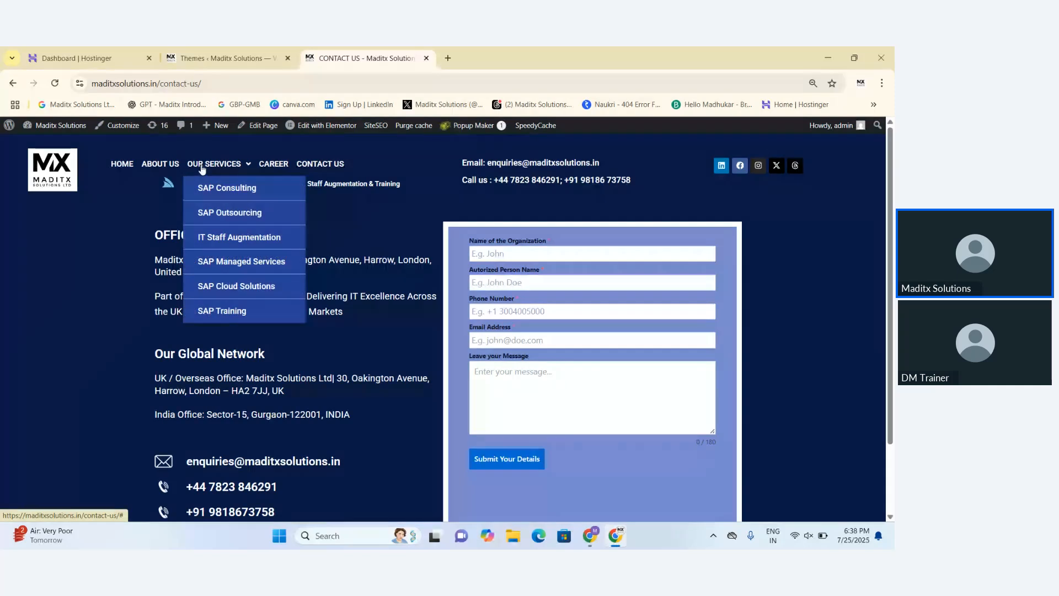
pyautogui.click(222, 191)
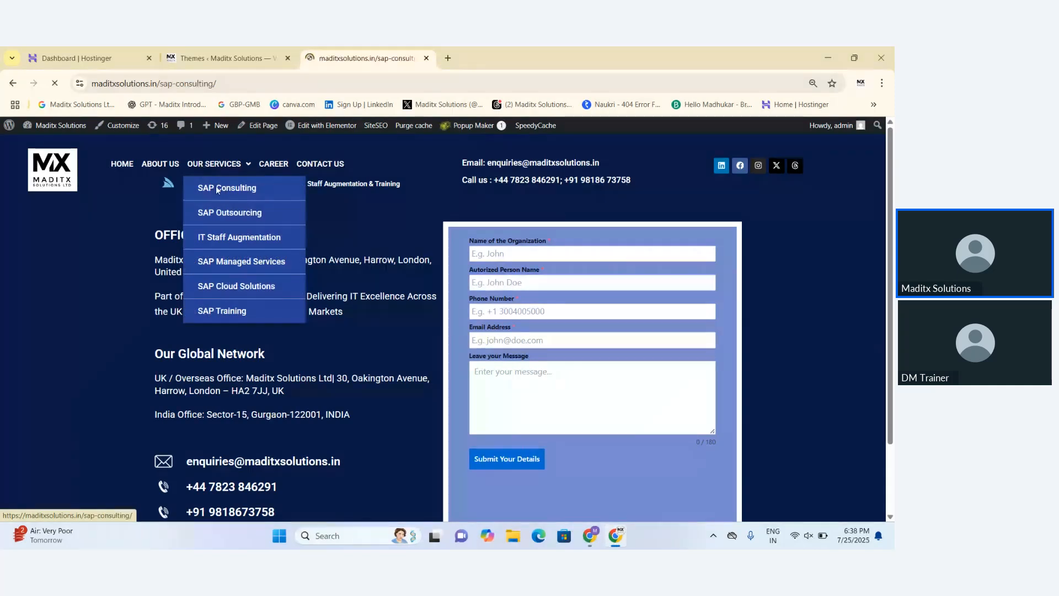
pyautogui.scroll(-3, 430, 320)
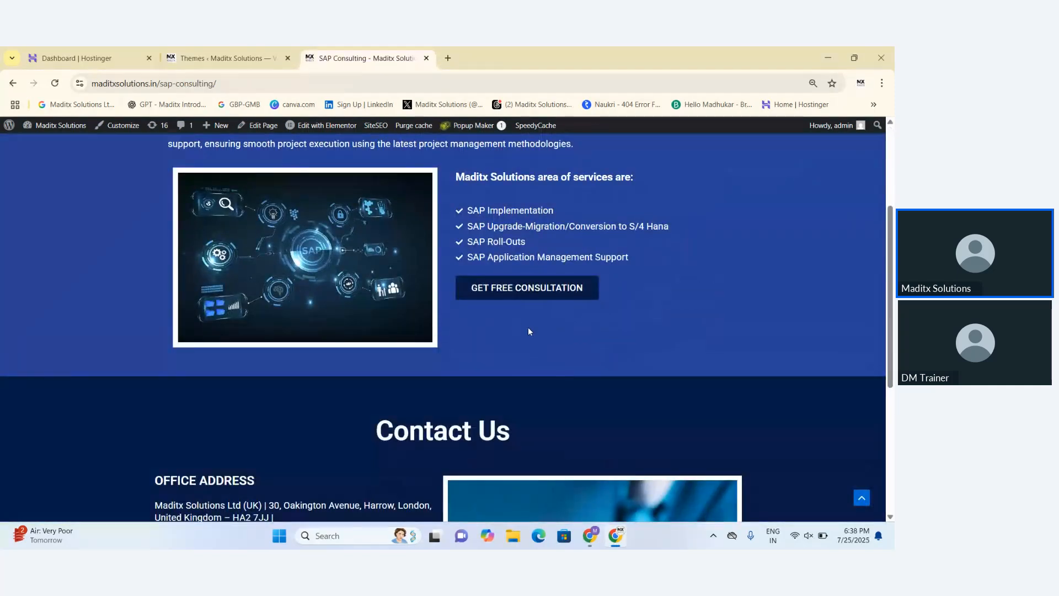
pyautogui.scroll(-3, 512, 329)
pyautogui.scroll(4, 512, 329)
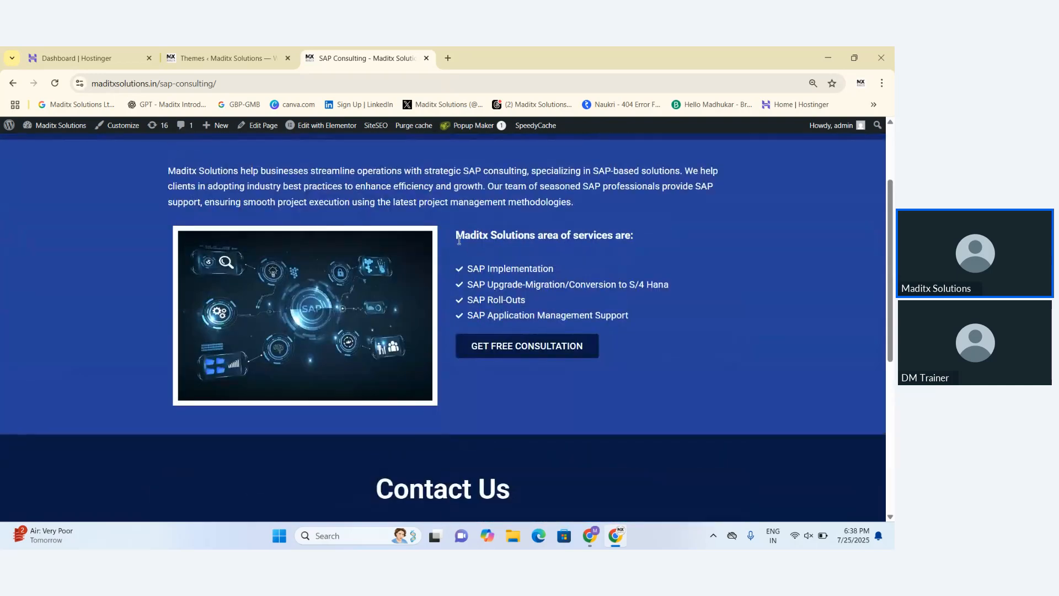
pyautogui.scroll(3, 511, 334)
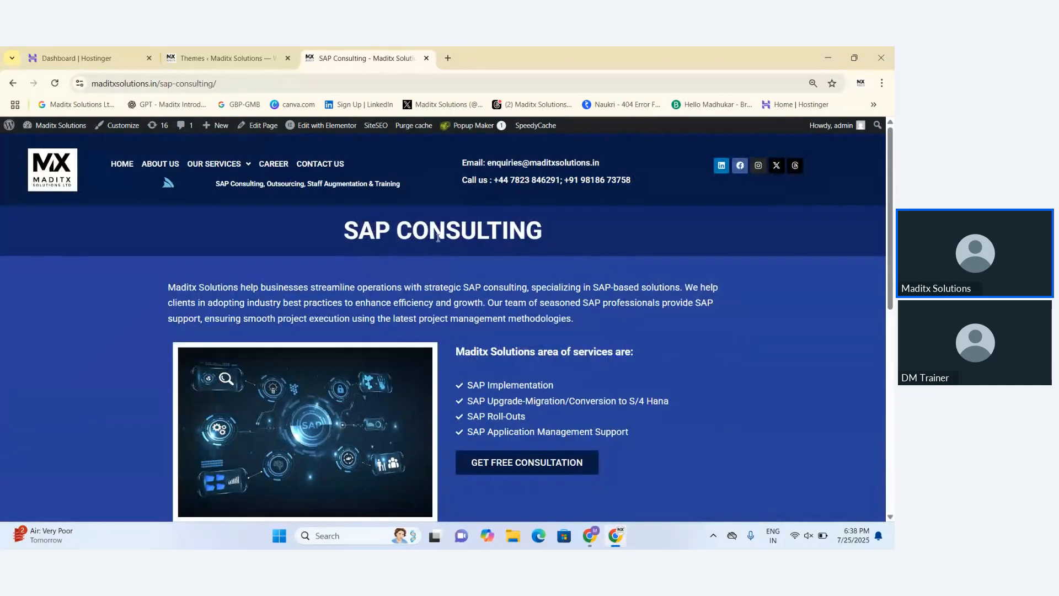
# Step: Open the Career page, review its resume upload form, and select its URL
pyautogui.click(276, 165)
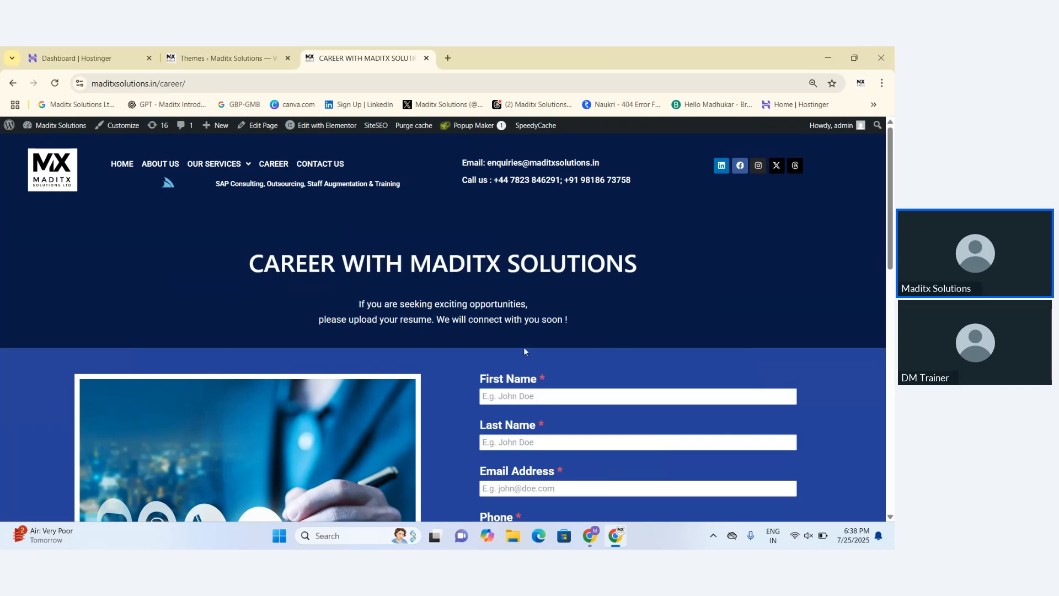
pyautogui.scroll(-4, 524, 351)
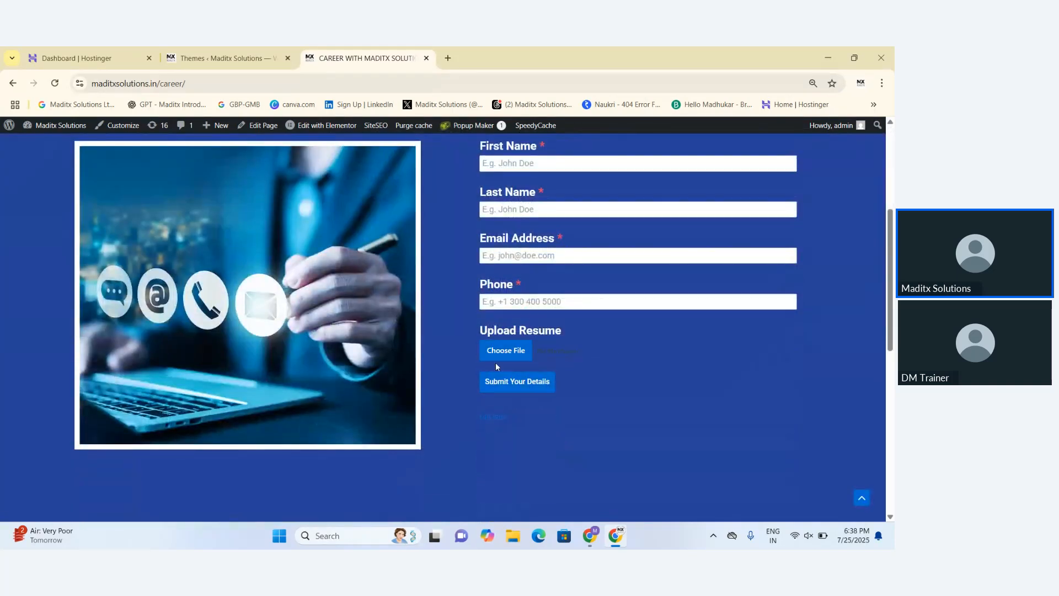
pyautogui.scroll(3, 544, 332)
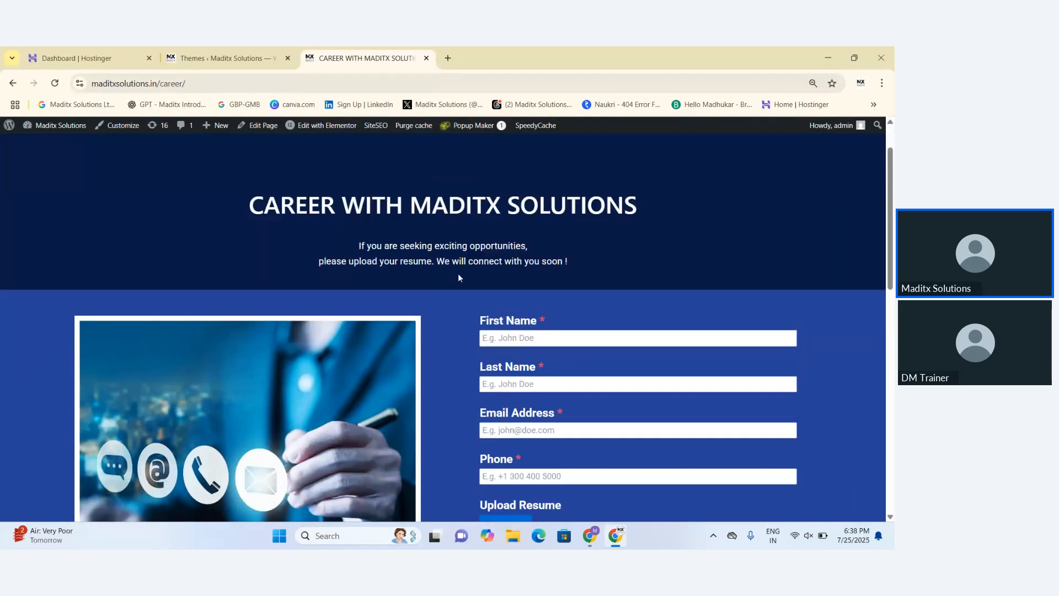
pyautogui.scroll(-2, 530, 409)
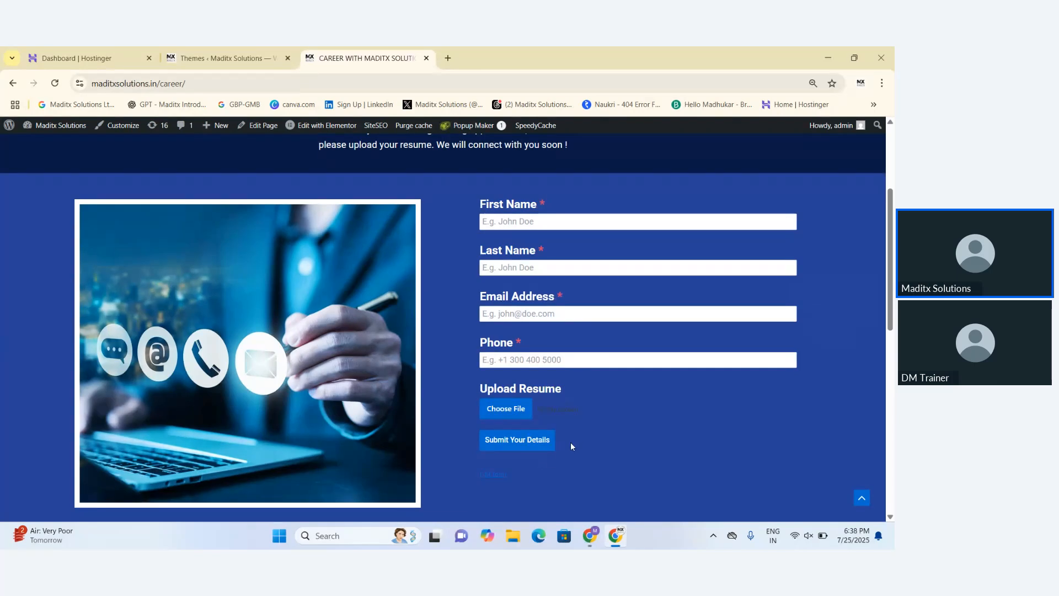
pyautogui.scroll(2, 570, 441)
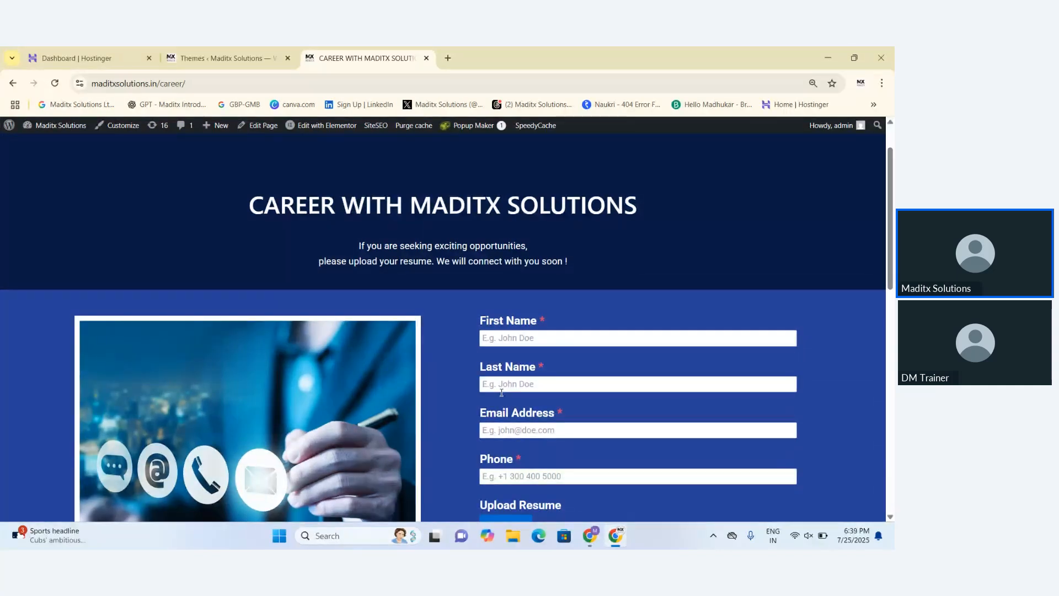
pyautogui.click(204, 86)
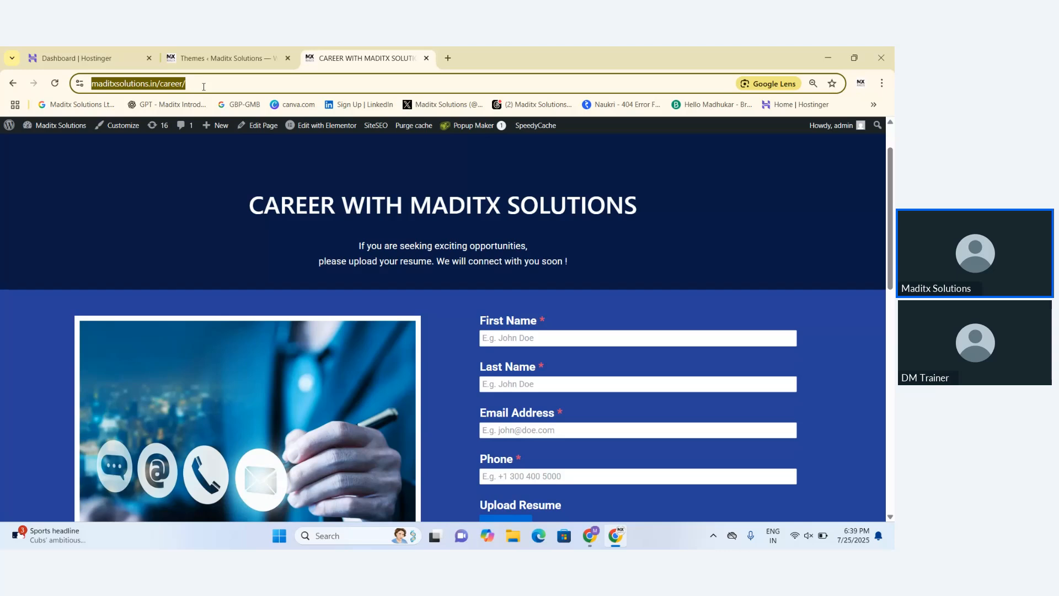
# Step: Glance back at the Career page, then return to the 'Themes ‹ Maditx Solutions' admin tab
pyautogui.click(248, 303)
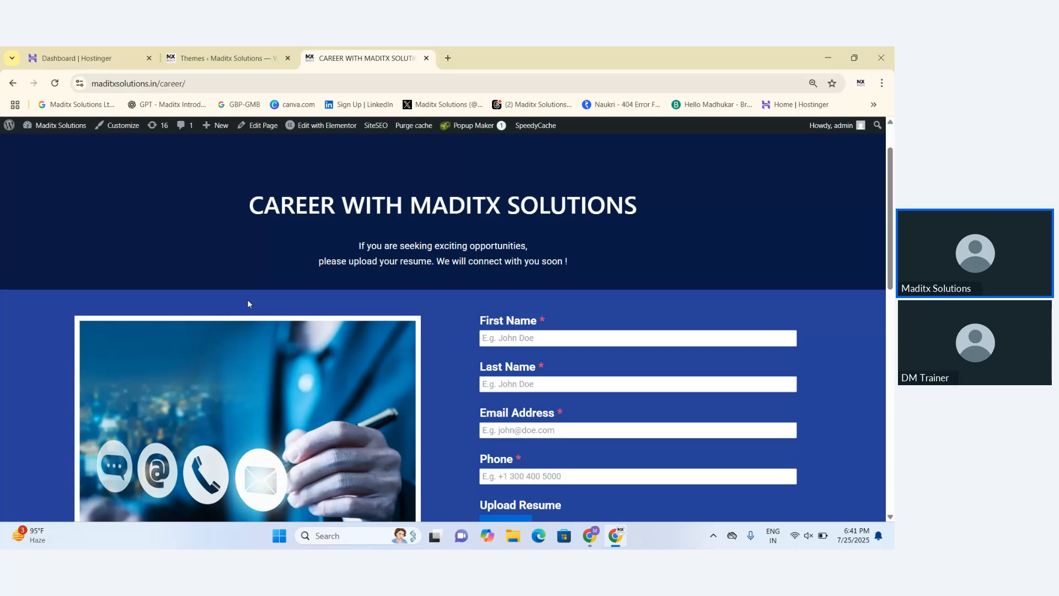
pyautogui.click(232, 58)
pyautogui.click(375, 55)
pyautogui.scroll(2, 277, 170)
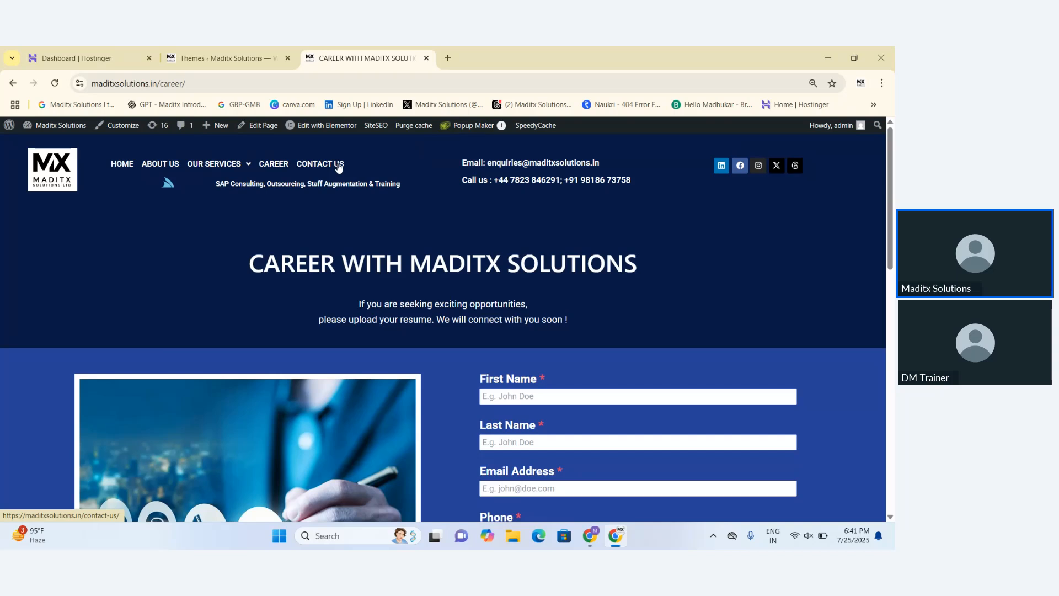
pyautogui.click(220, 58)
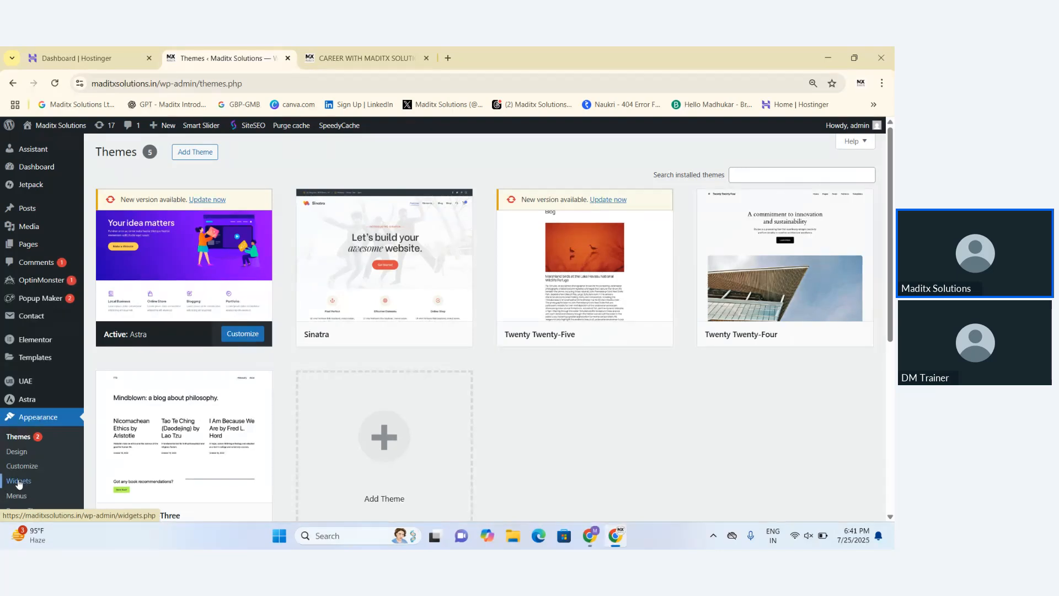
pyautogui.scroll(-3, 19, 483)
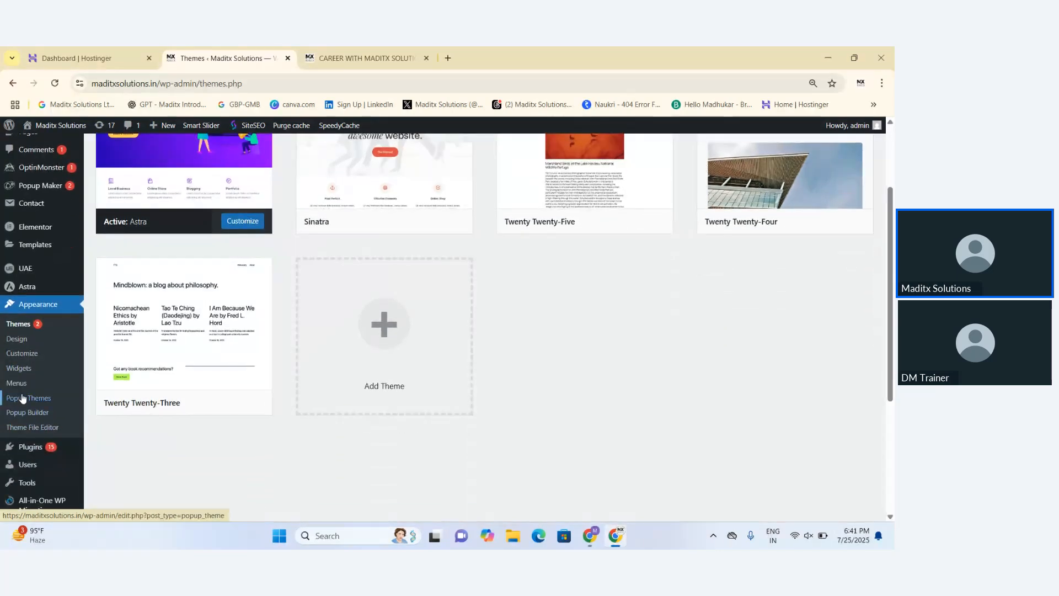
pyautogui.click(17, 383)
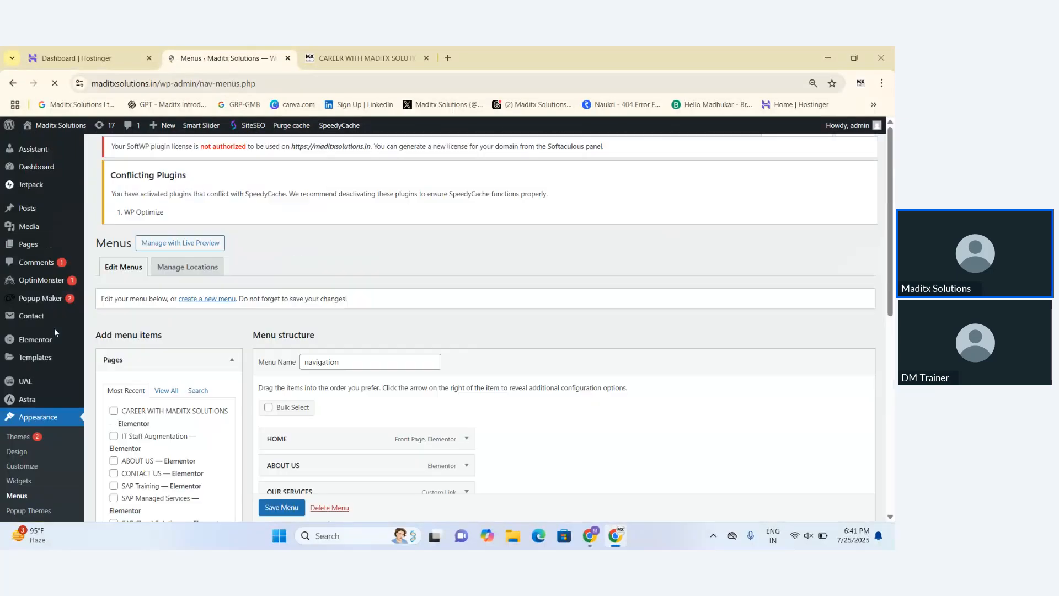
pyautogui.scroll(-5, 477, 385)
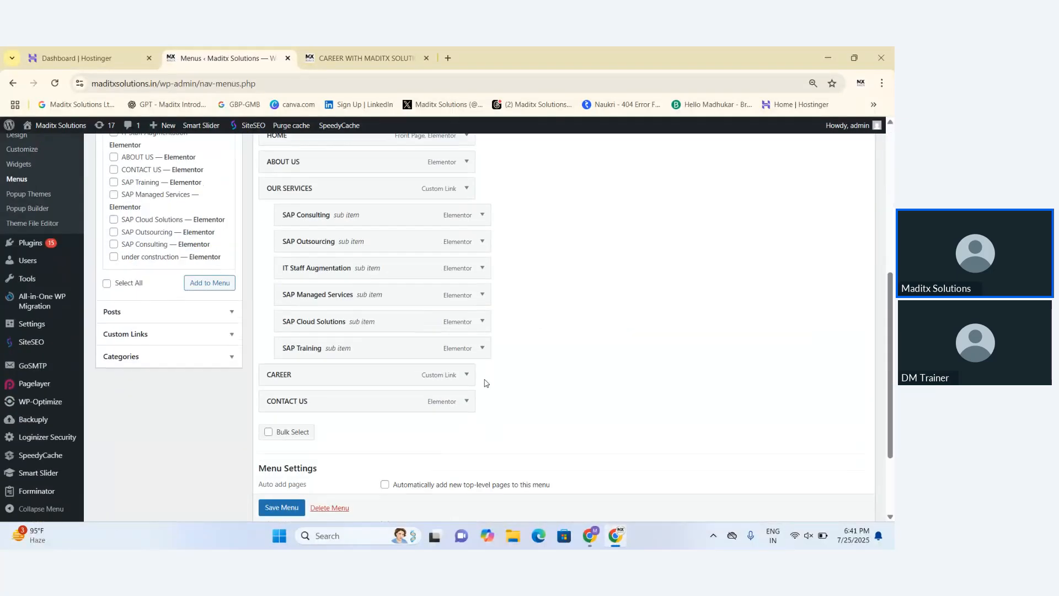
pyautogui.scroll(2, 486, 383)
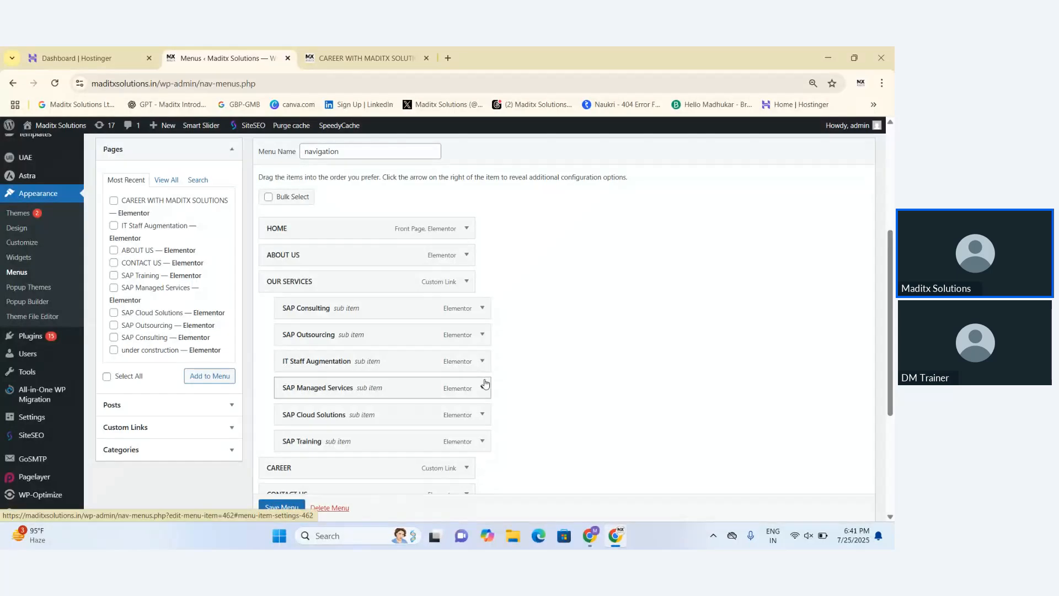
pyautogui.scroll(-1, 579, 411)
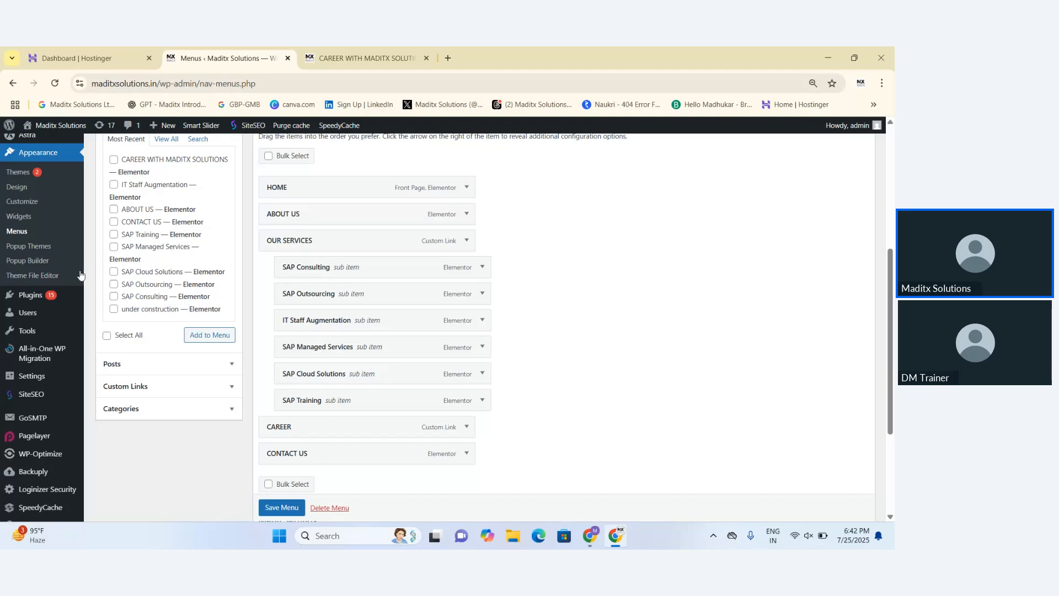
pyautogui.scroll(2, 171, 304)
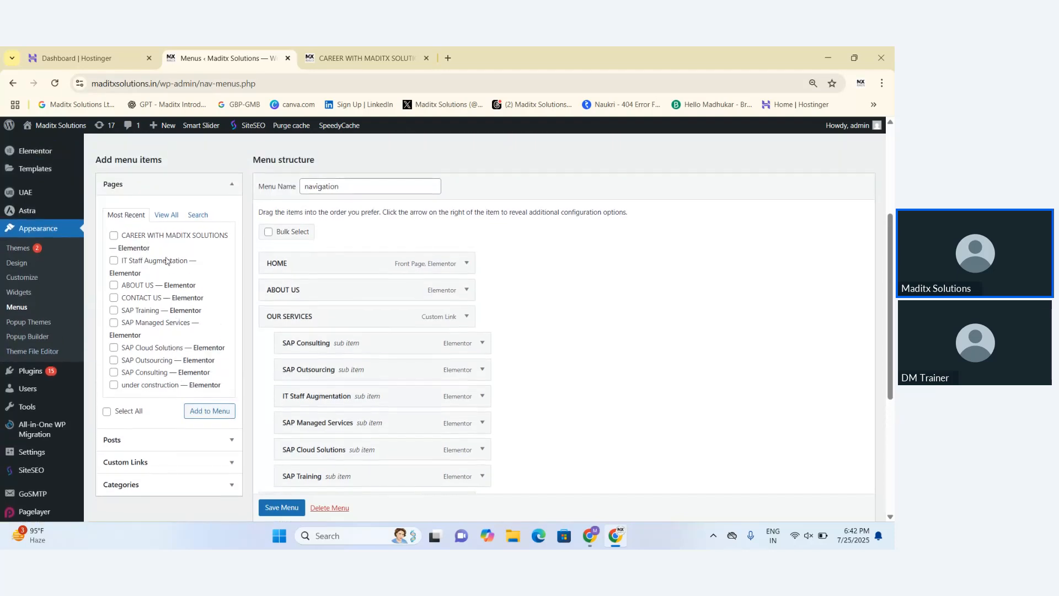
# Step: Show all pages and try adding the under-construction page to the menu
pyautogui.click(169, 218)
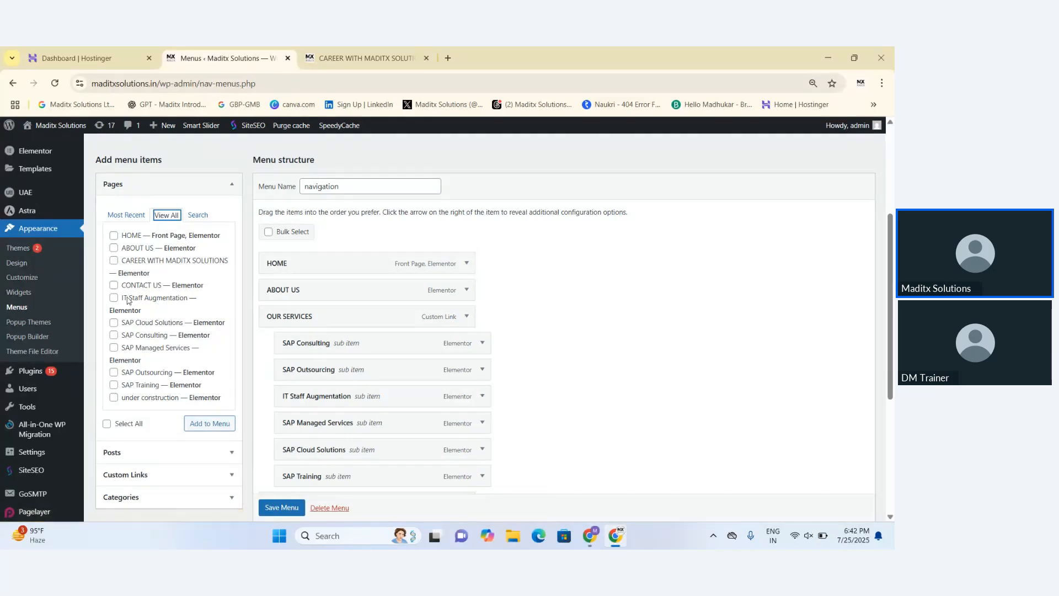
pyautogui.scroll(-2, 138, 328)
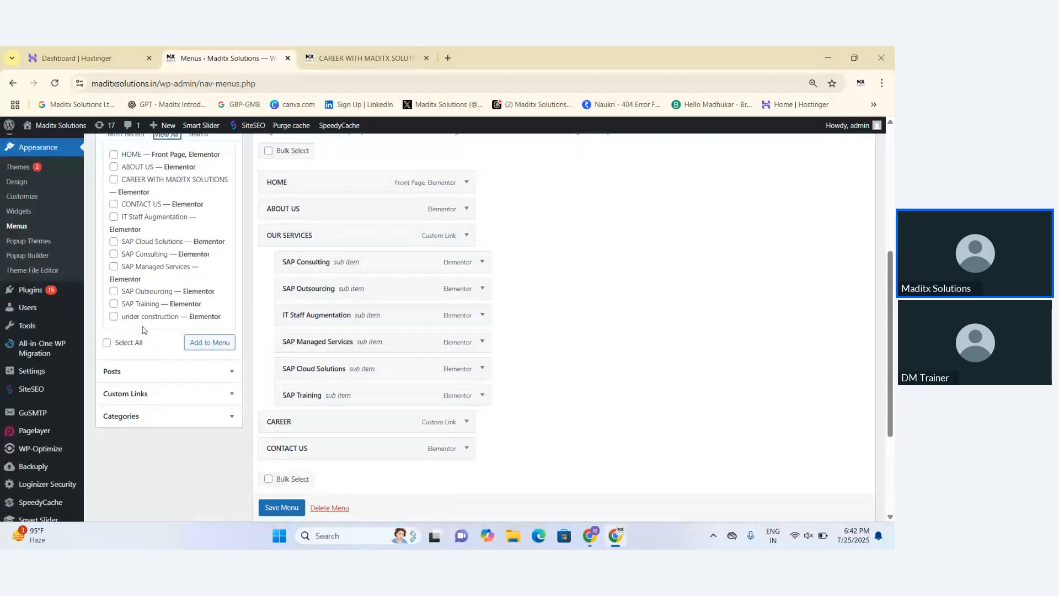
pyautogui.scroll(3, 140, 329)
pyautogui.scroll(1, 142, 329)
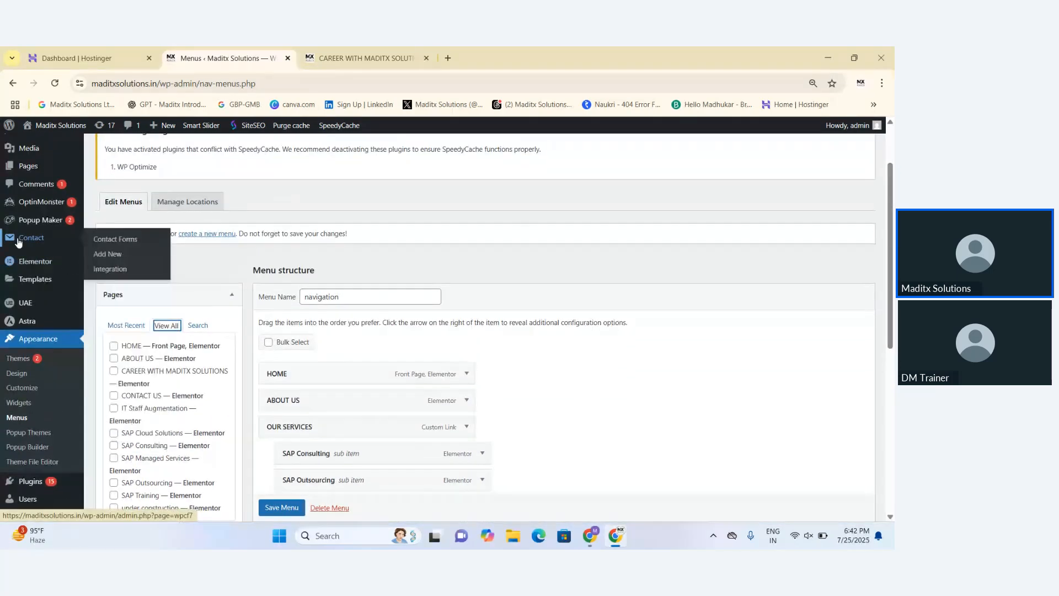
pyautogui.moveTo(29, 174)
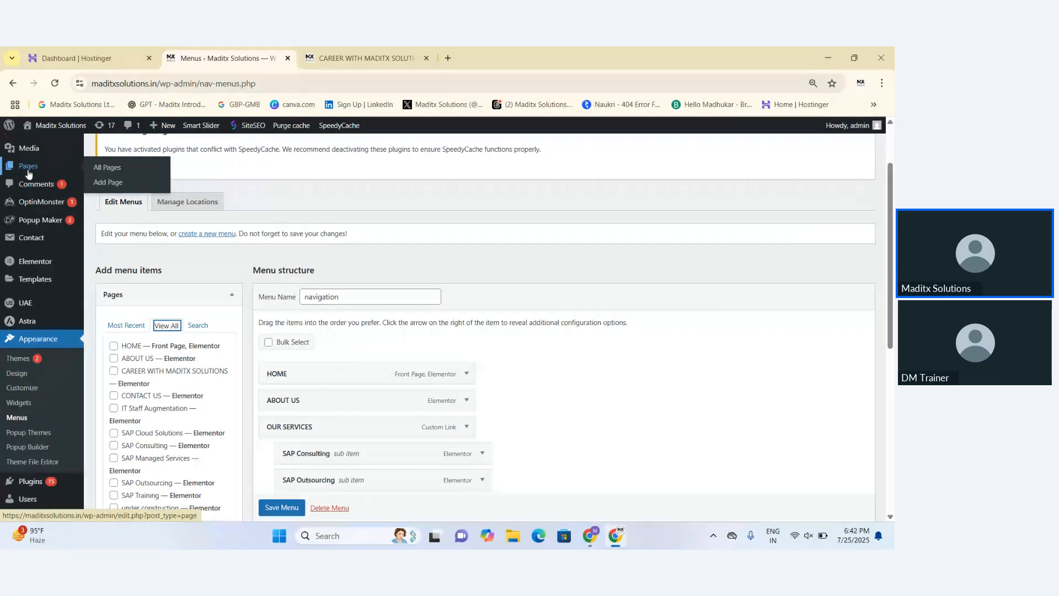
pyautogui.scroll(-1, 182, 400)
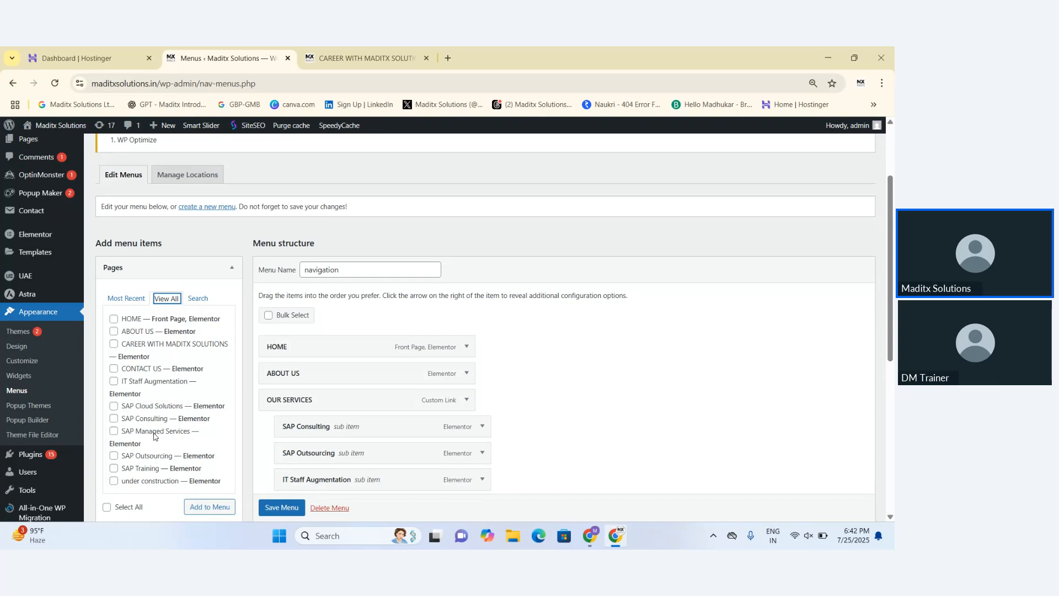
pyautogui.scroll(-2, 152, 402)
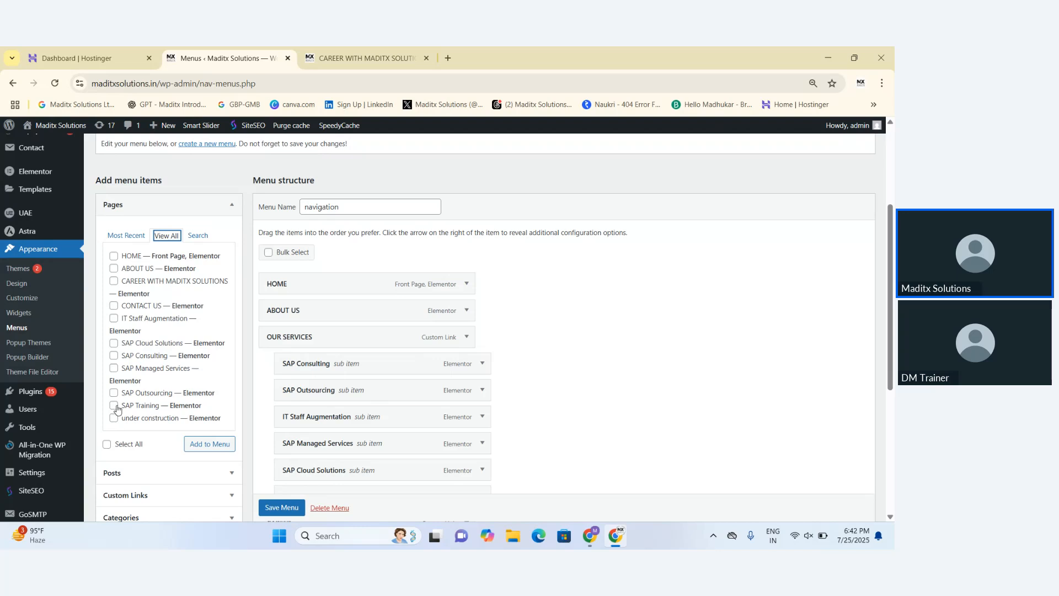
pyautogui.click(114, 406)
pyautogui.click(114, 407)
pyautogui.click(113, 421)
pyautogui.click(211, 445)
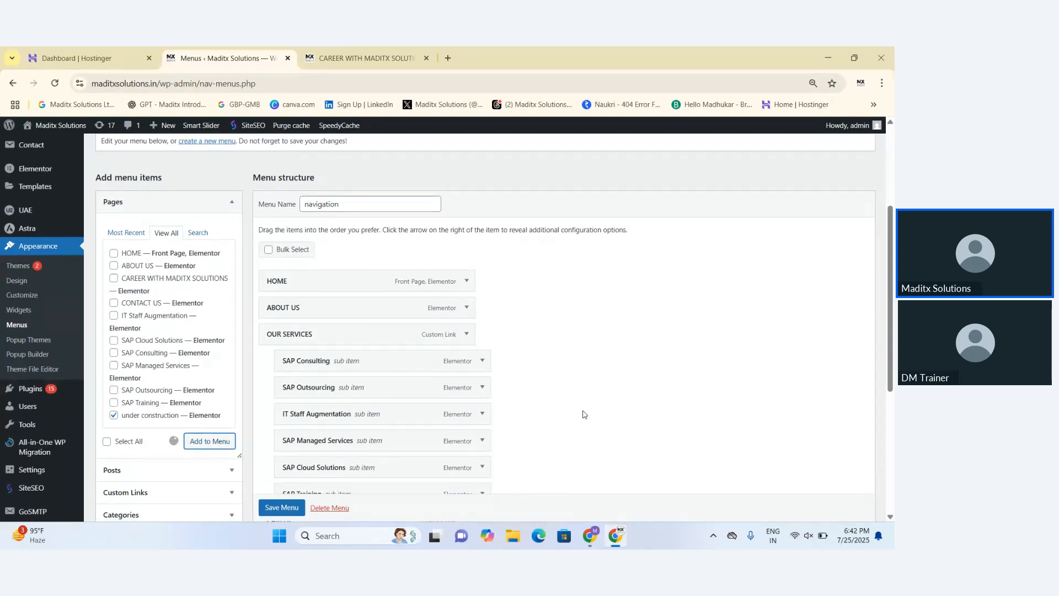
# Step: Switch the selection to SAP Outsourcing — Elementor and add it to the menu
pyautogui.scroll(-3, 586, 425)
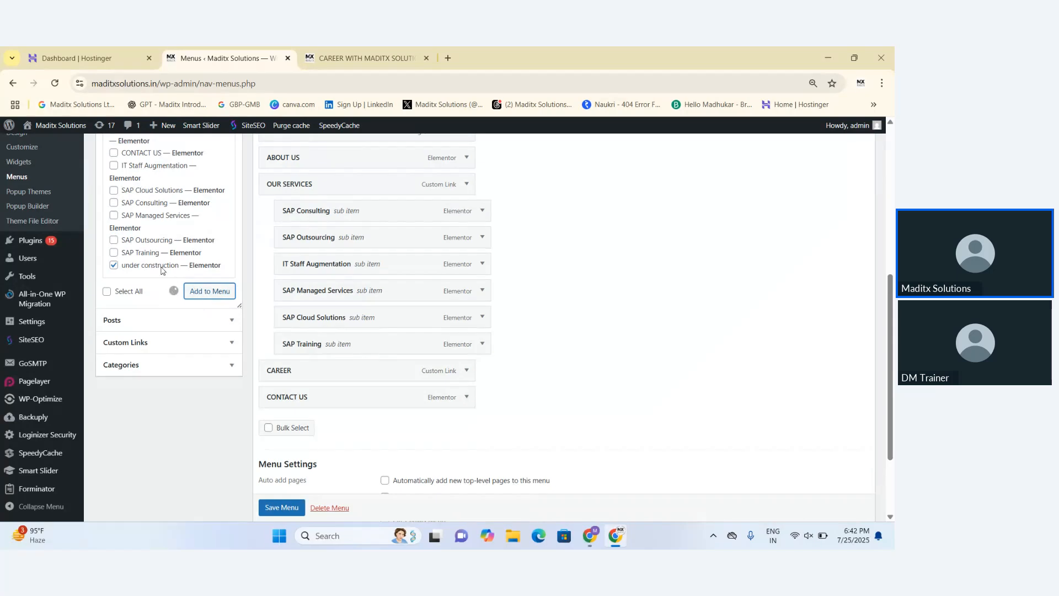
pyautogui.click(113, 266)
pyautogui.click(114, 242)
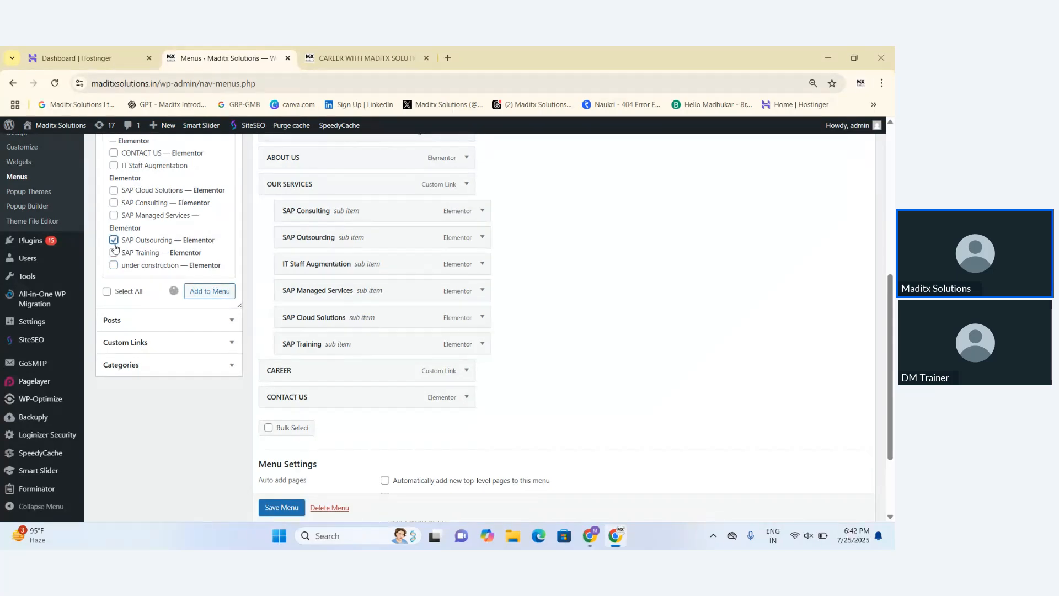
pyautogui.click(199, 298)
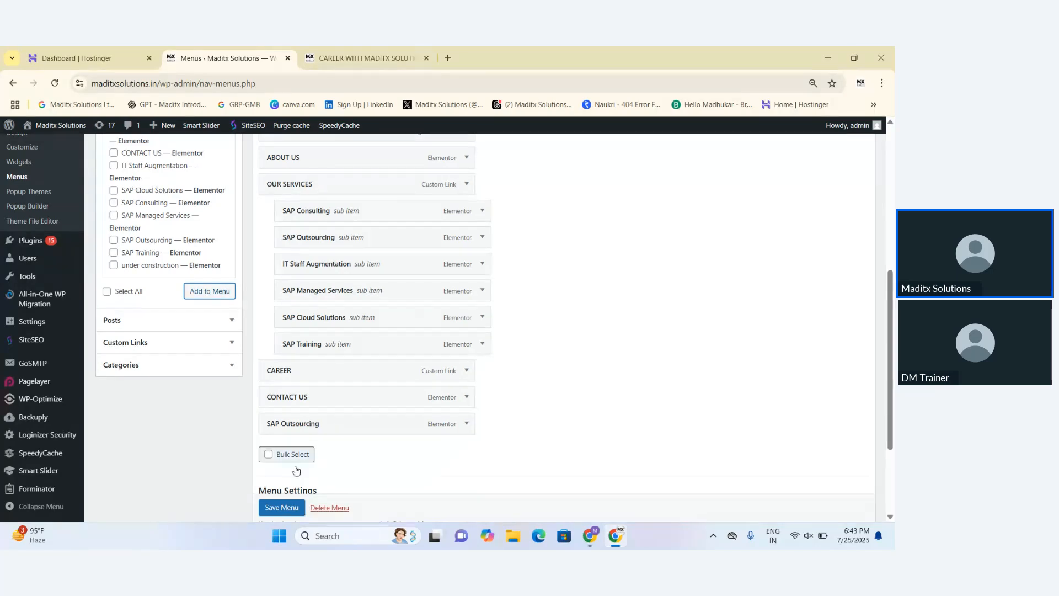
# Step: Save the menu with SAP Outsourcing and reload the live Career page to check it
pyautogui.click(284, 508)
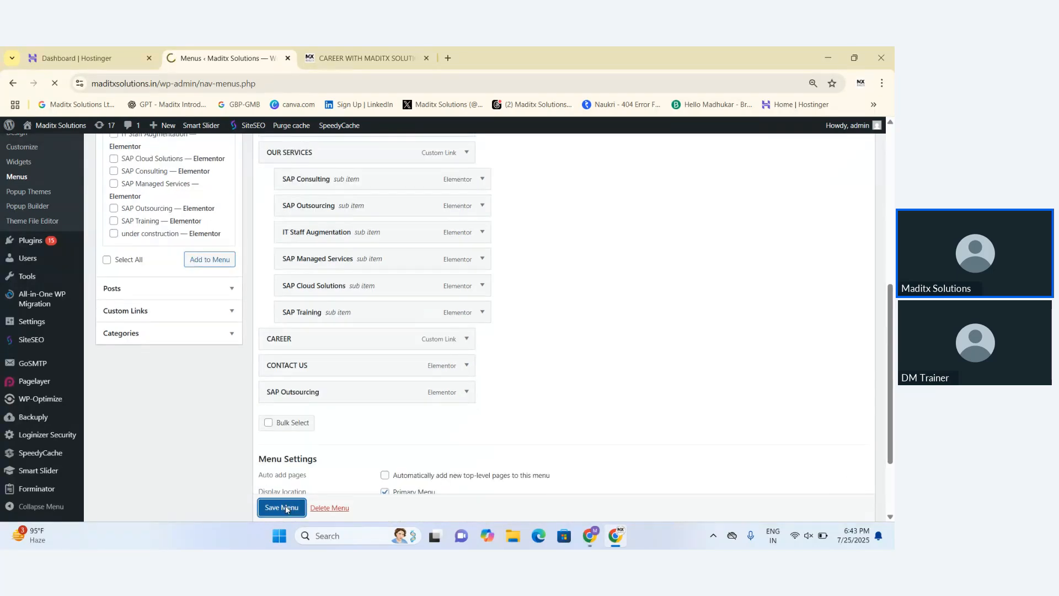
pyautogui.click(362, 61)
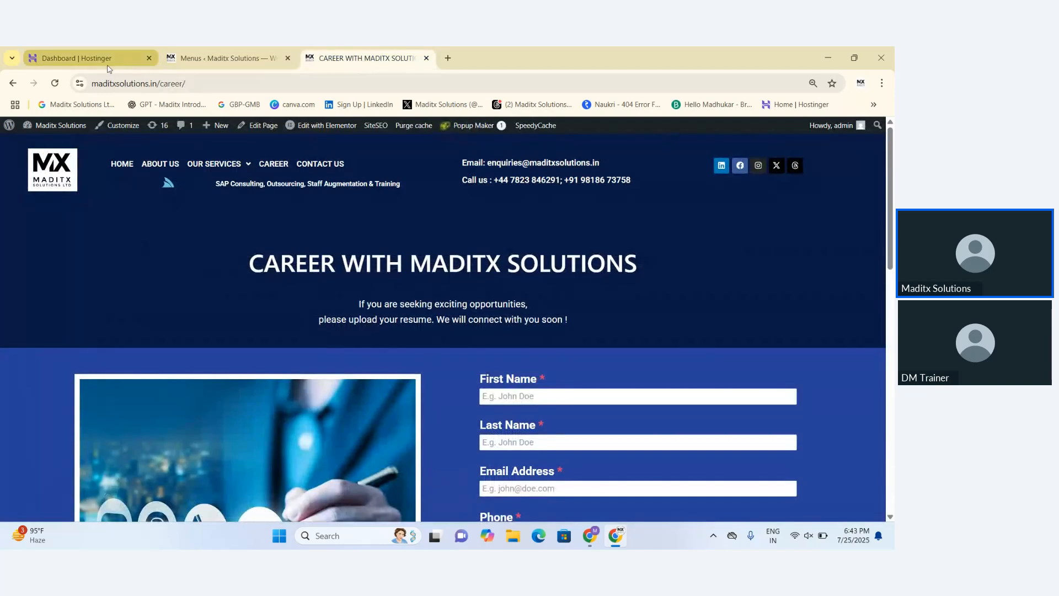
pyautogui.click(54, 83)
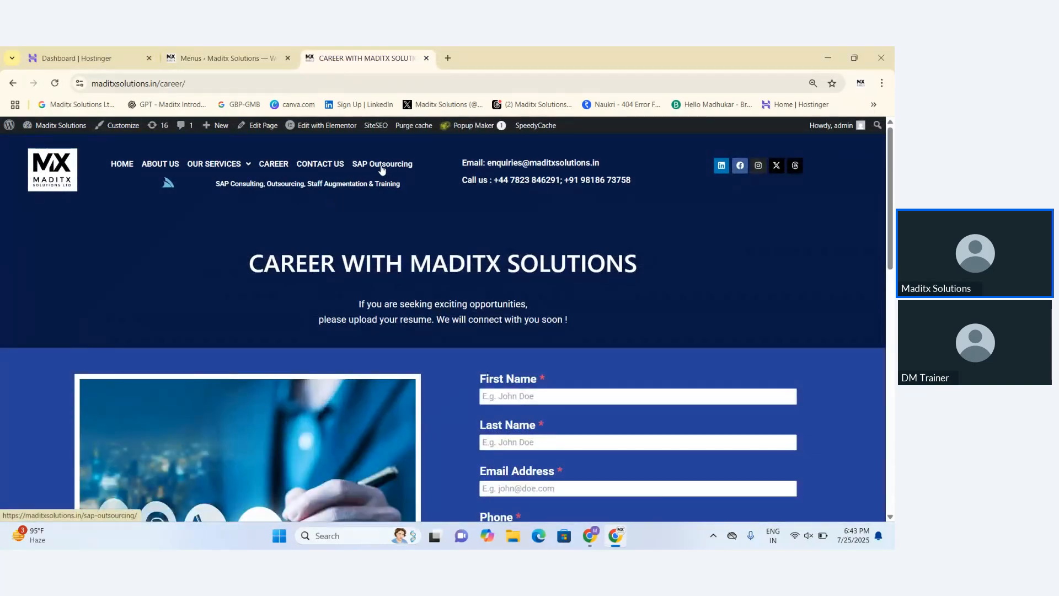
pyautogui.click(245, 51)
# Step: Remove SAP Outsourcing from the menu, save, and confirm the live header no longer lists it
pyautogui.scroll(-7, 535, 366)
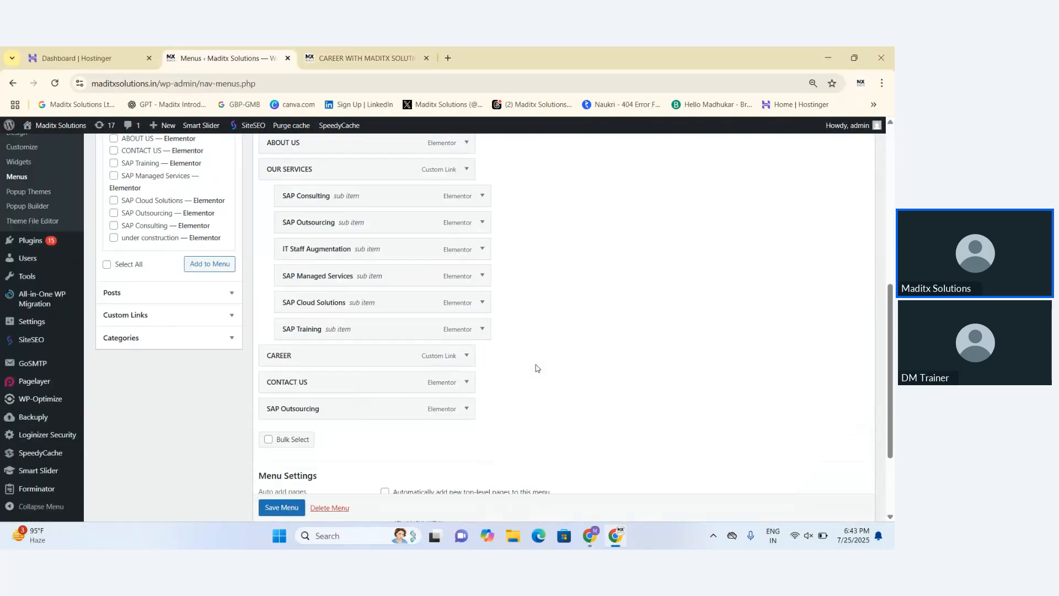
pyautogui.click(467, 409)
pyautogui.scroll(-3, 329, 282)
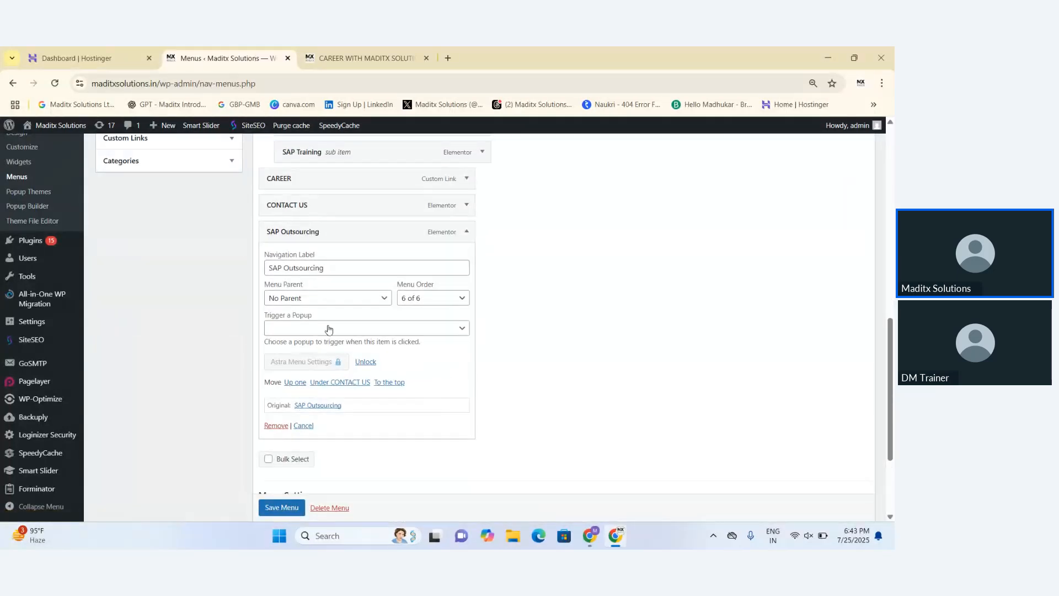
pyautogui.click(278, 427)
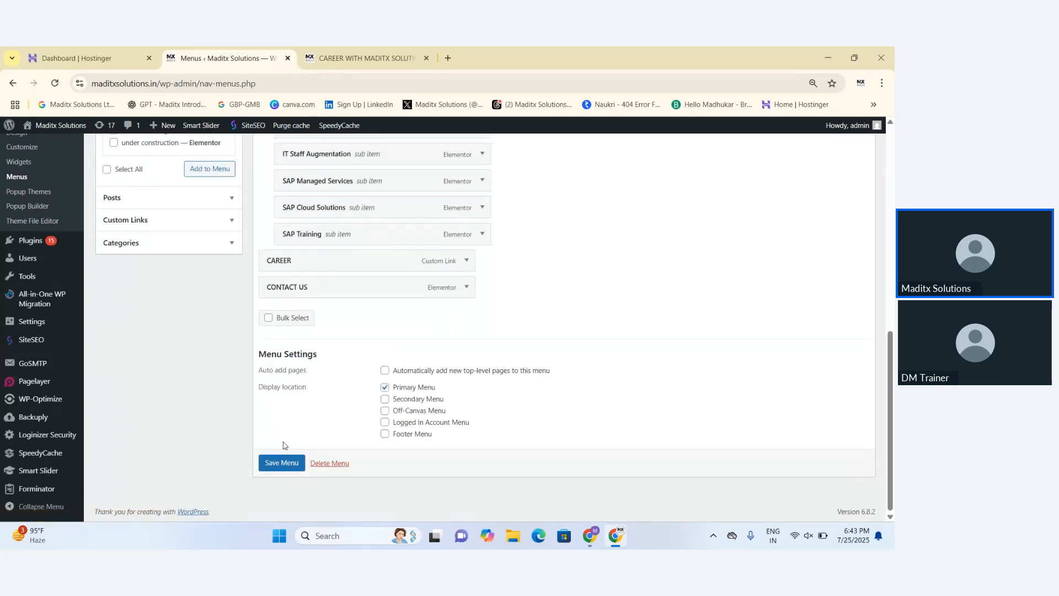
pyautogui.click(282, 463)
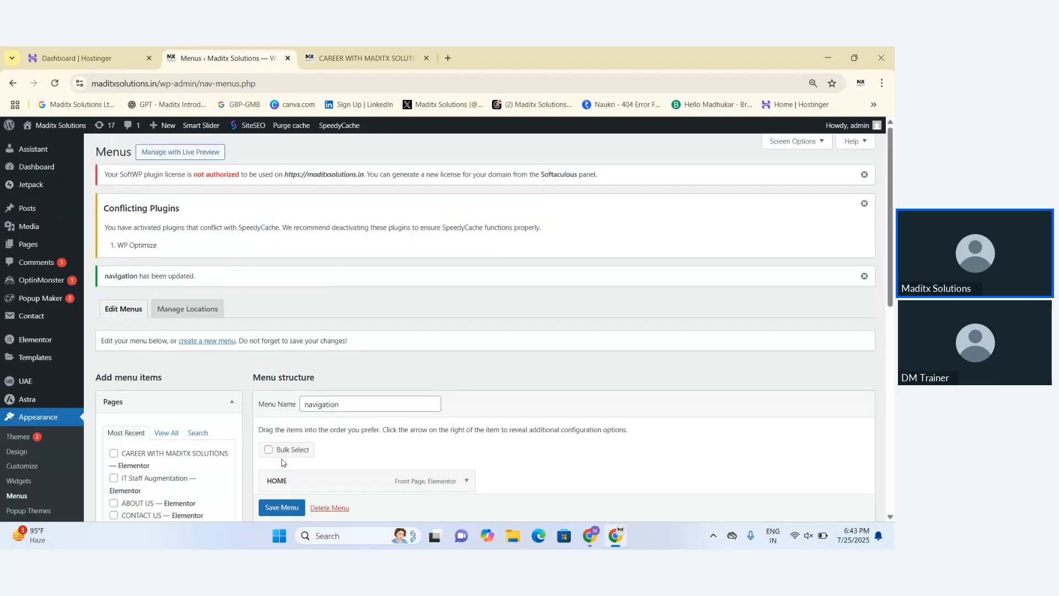
pyautogui.click(401, 61)
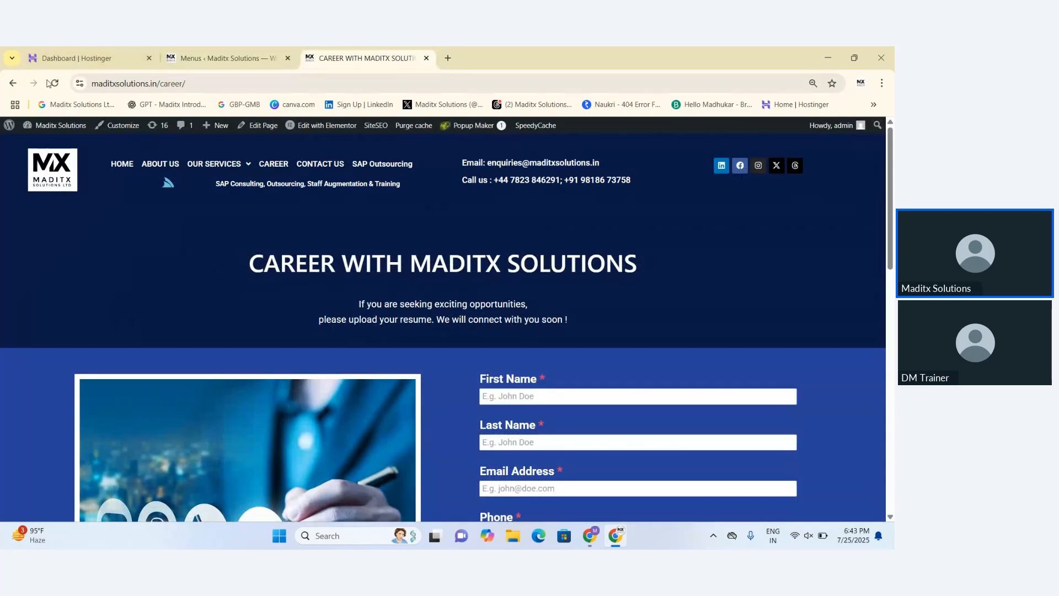
pyautogui.click(53, 84)
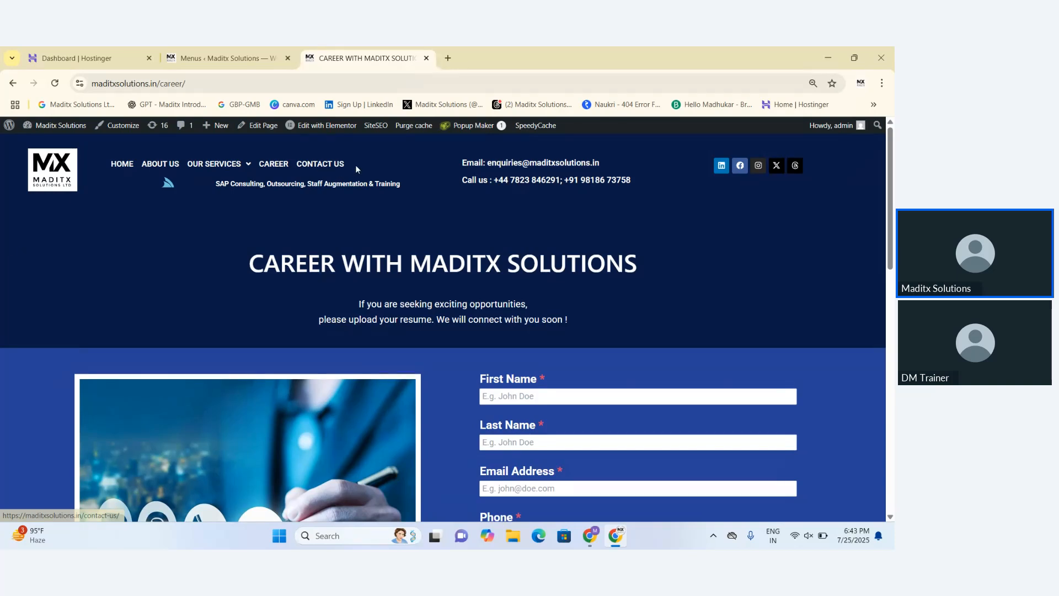
pyautogui.click(255, 53)
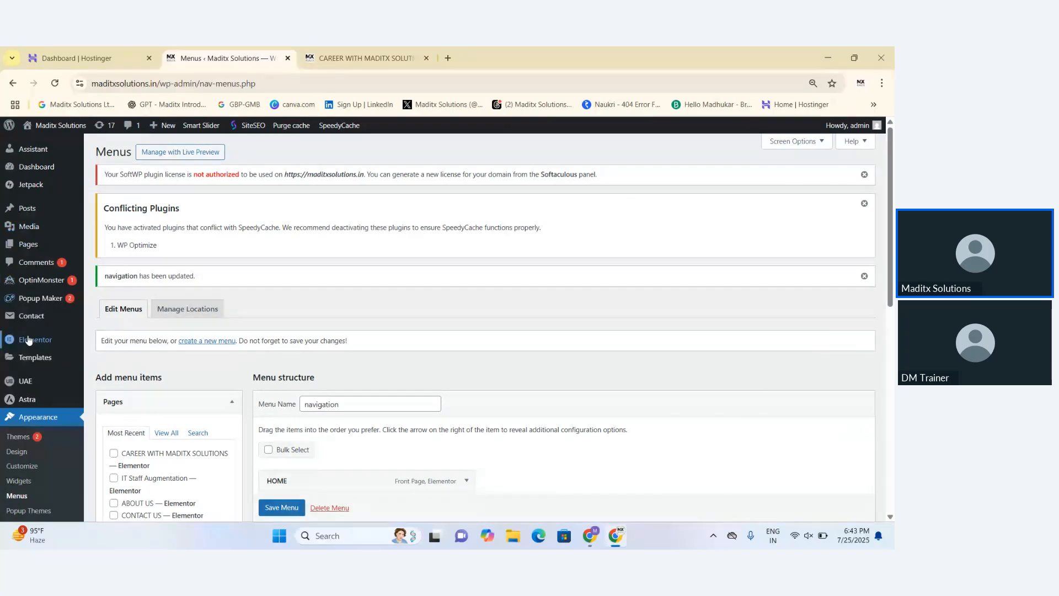
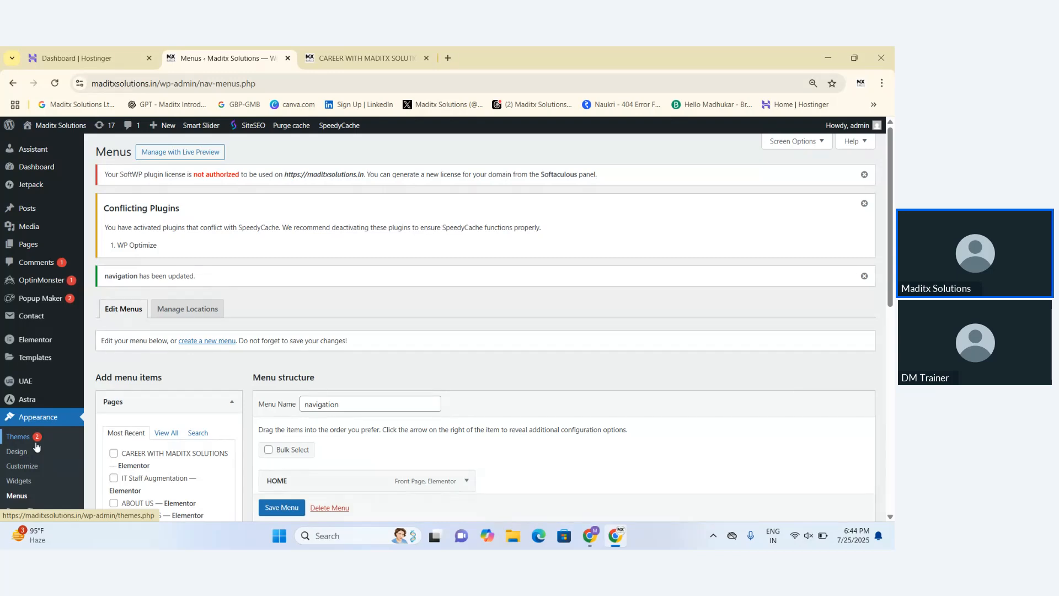
# Step: Reload the live Career page and scroll through it to check the header menu
pyautogui.click(342, 58)
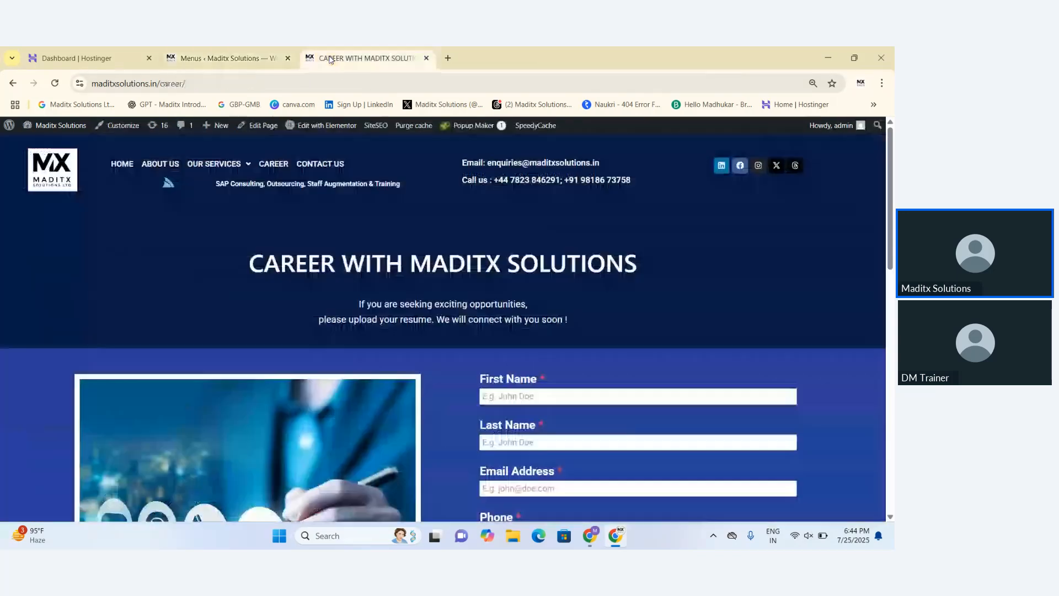
pyautogui.click(58, 85)
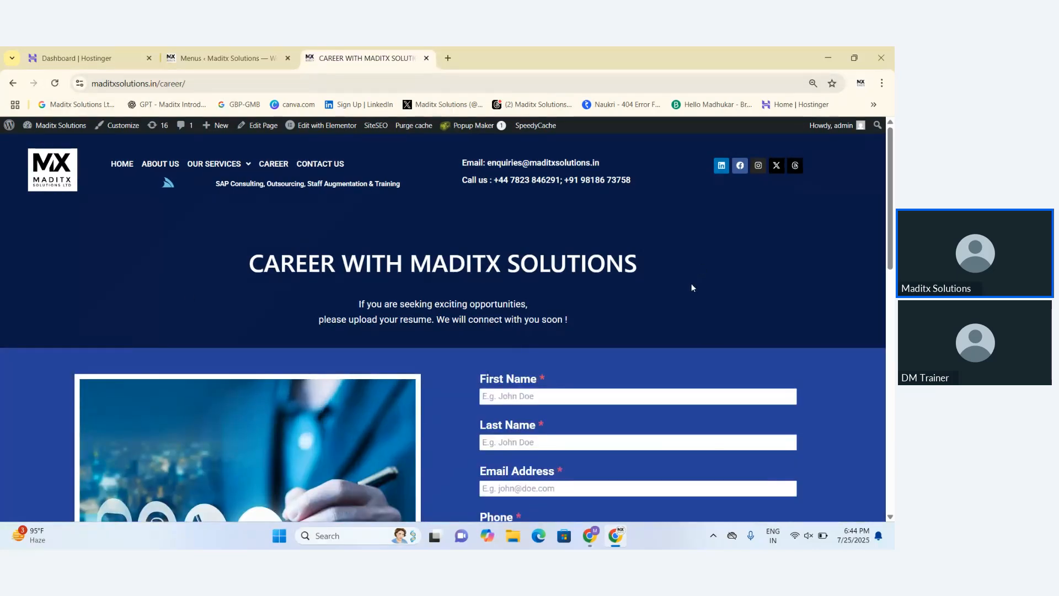
pyautogui.scroll(-12, 689, 290)
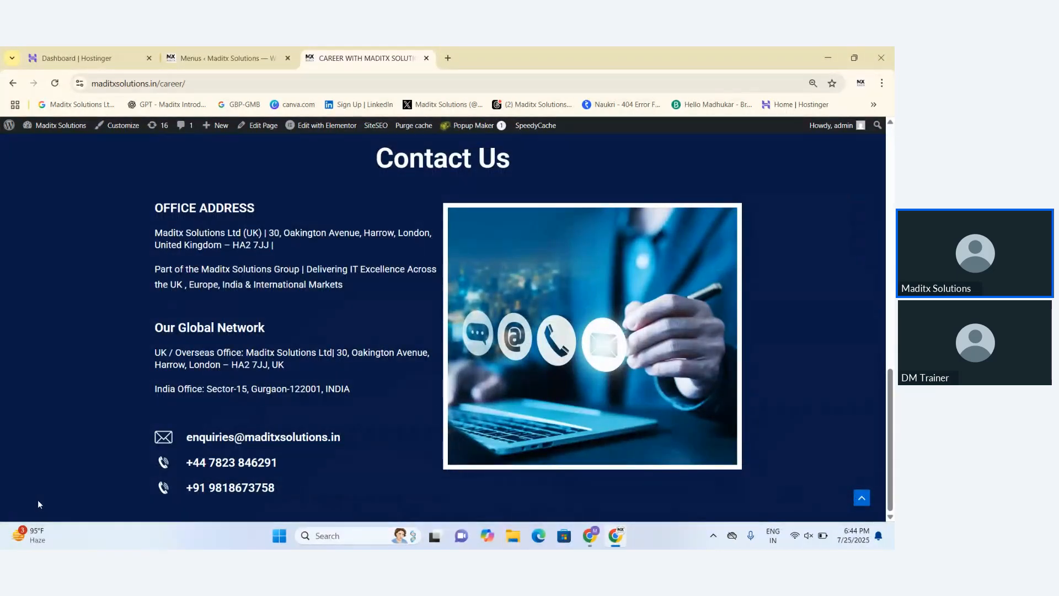
pyautogui.click(870, 498)
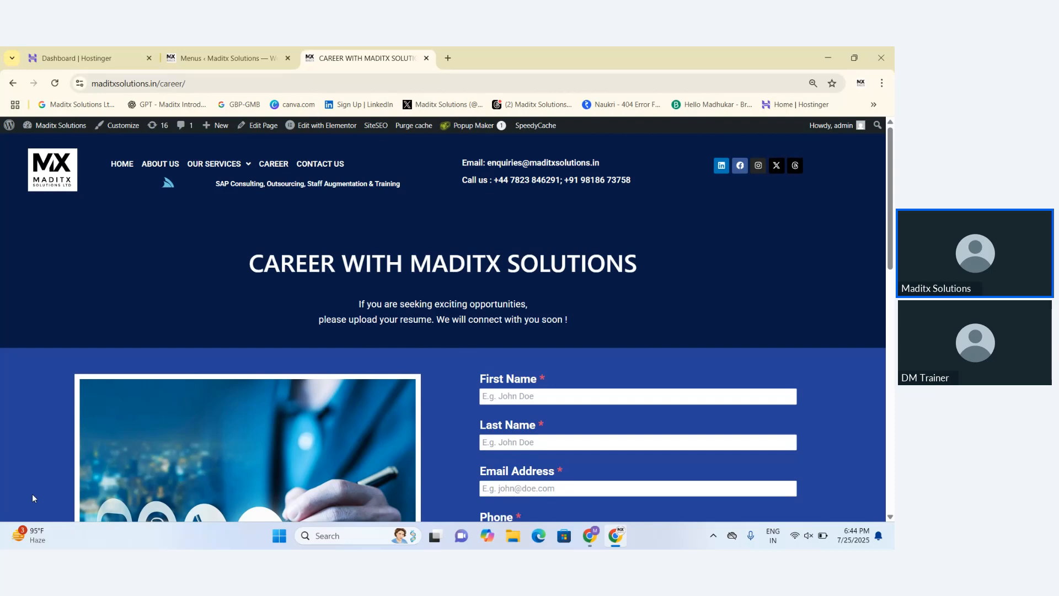
# Step: Return to the menu editor and scroll through the admin sidebar toward Plugins
pyautogui.click(250, 53)
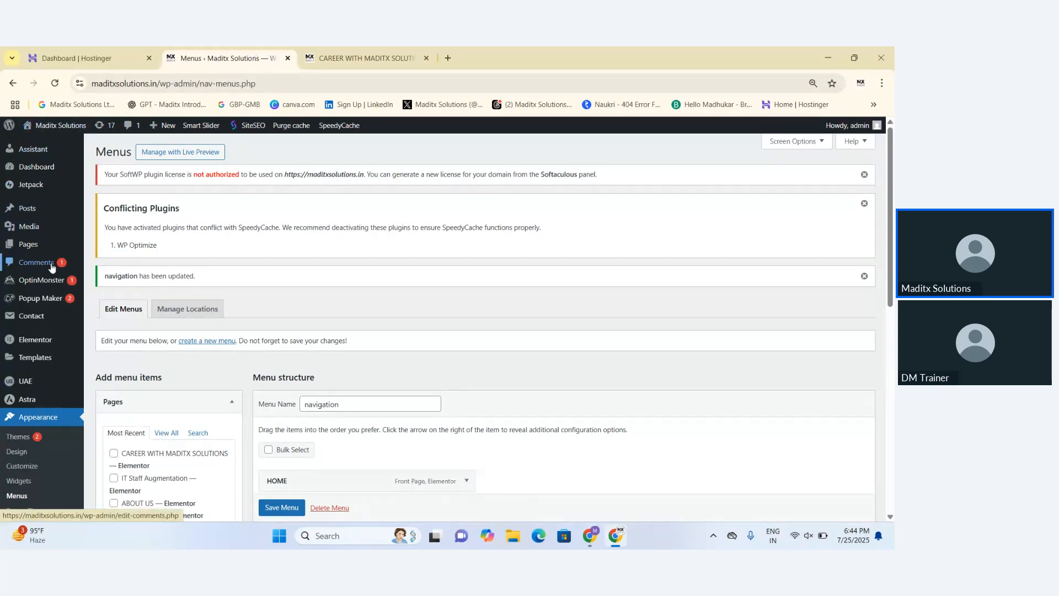
pyautogui.scroll(-4, 51, 268)
pyautogui.scroll(4, 201, 338)
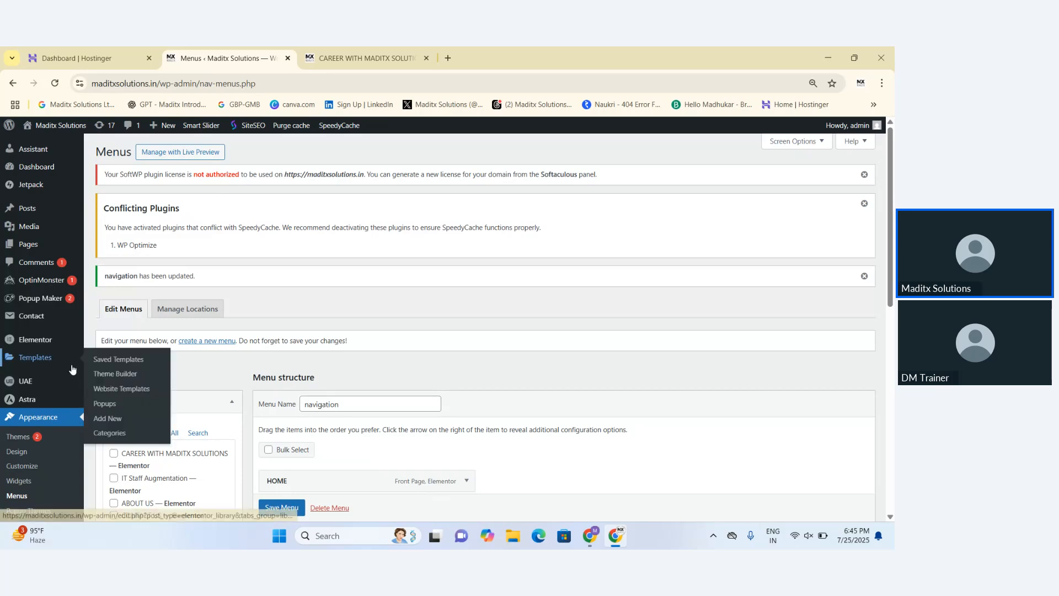
pyautogui.moveTo(38, 251)
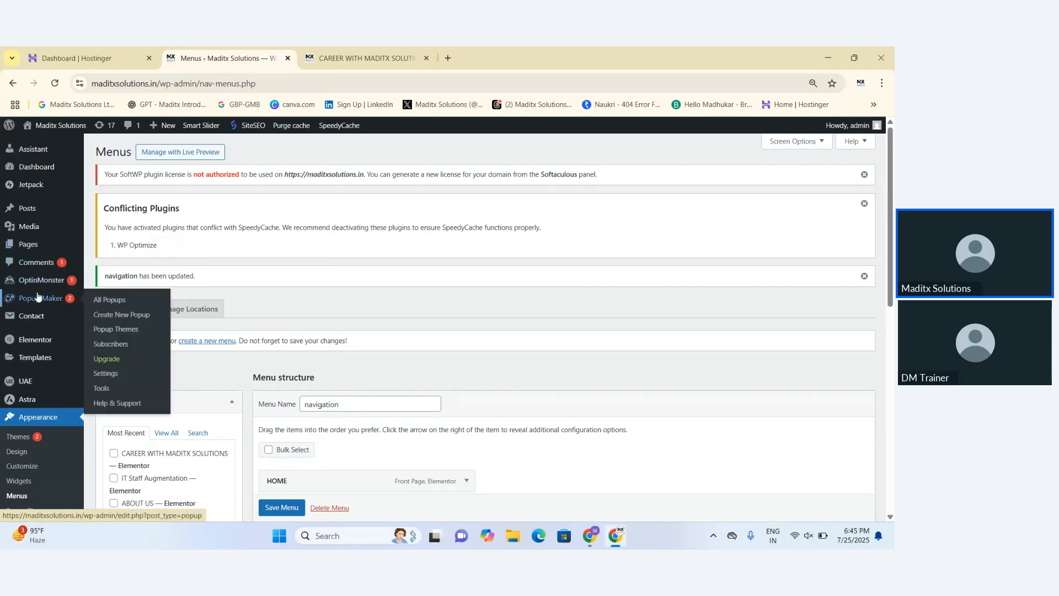
pyautogui.scroll(-1, 44, 441)
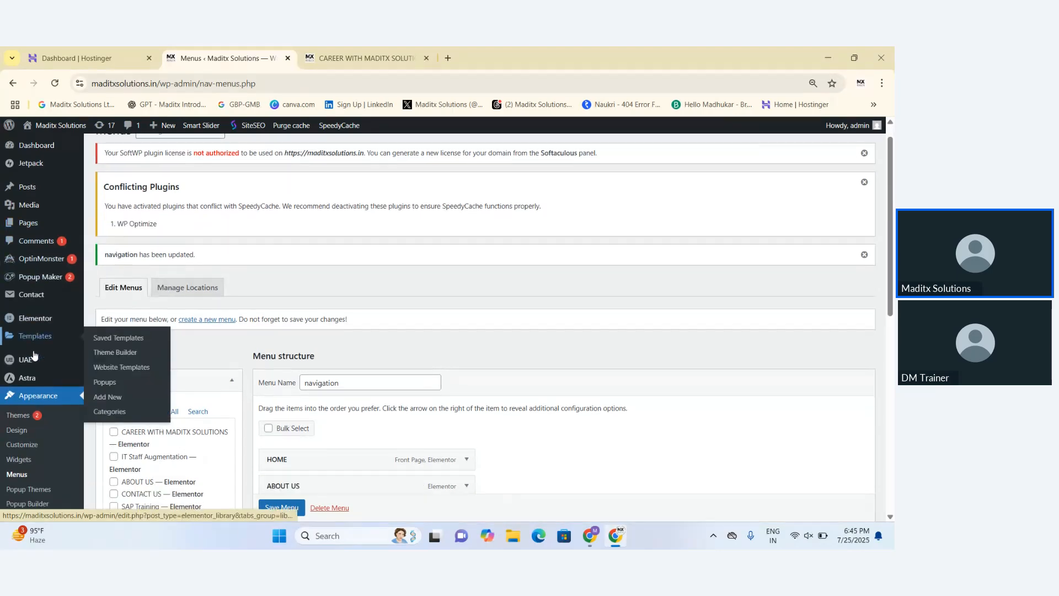
pyautogui.scroll(1, 42, 419)
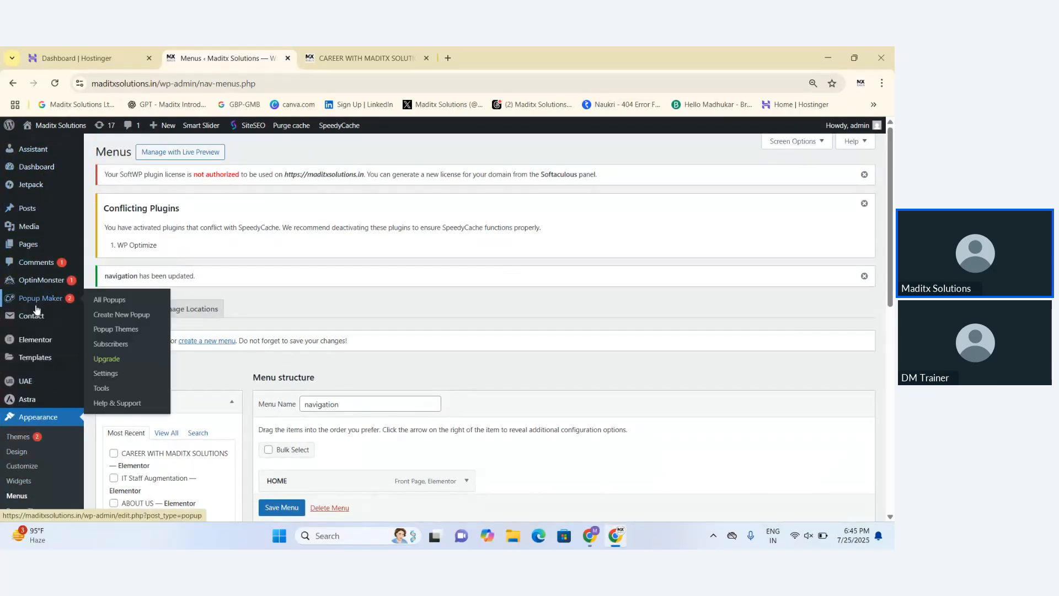
pyautogui.scroll(-2, 42, 429)
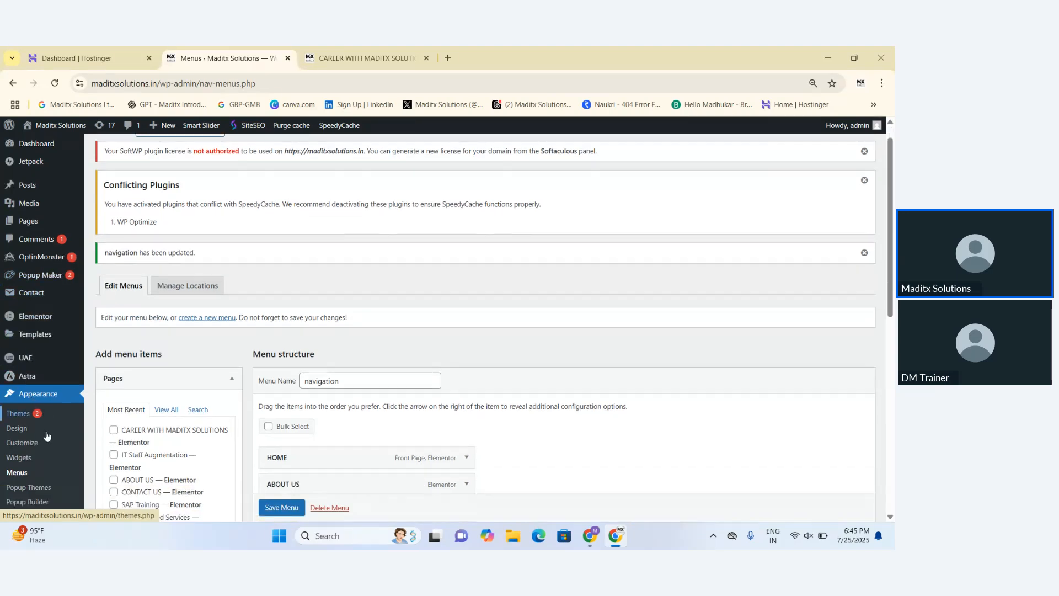
pyautogui.scroll(-3, 56, 429)
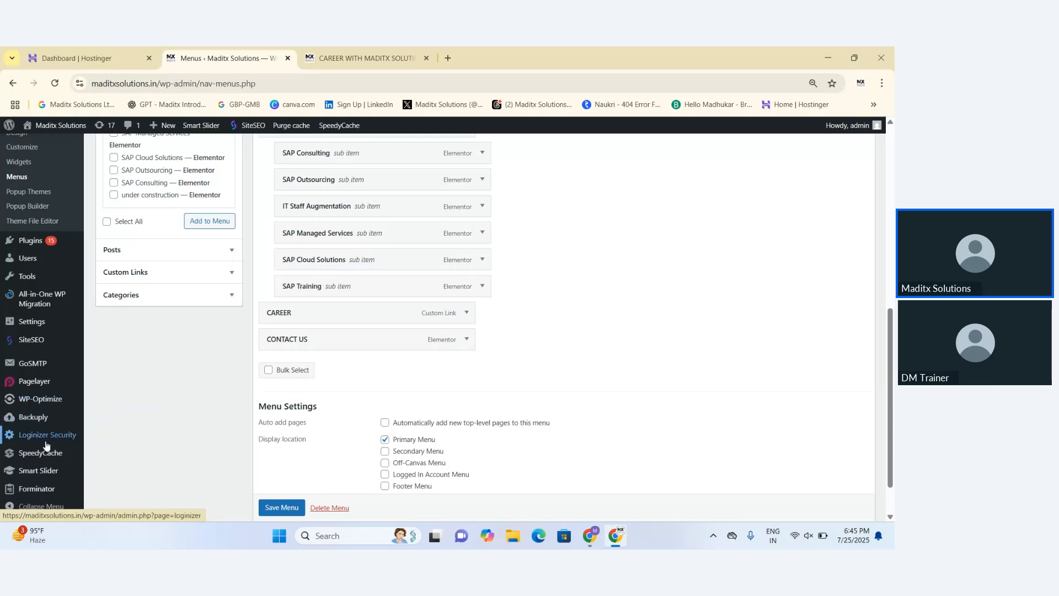
pyautogui.moveTo(46, 446)
pyautogui.scroll(-1, 45, 446)
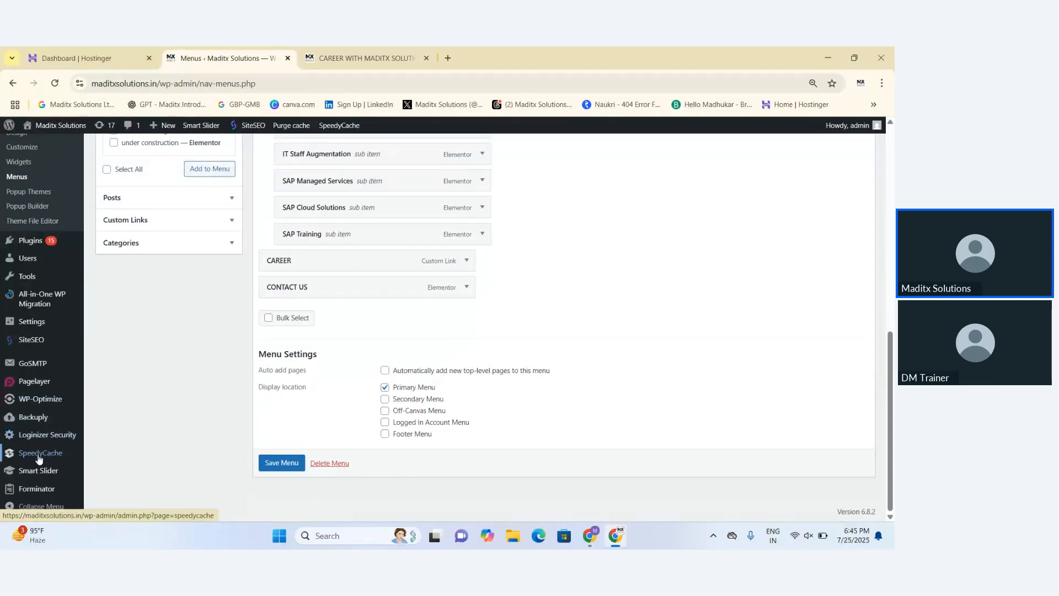
pyautogui.moveTo(35, 467)
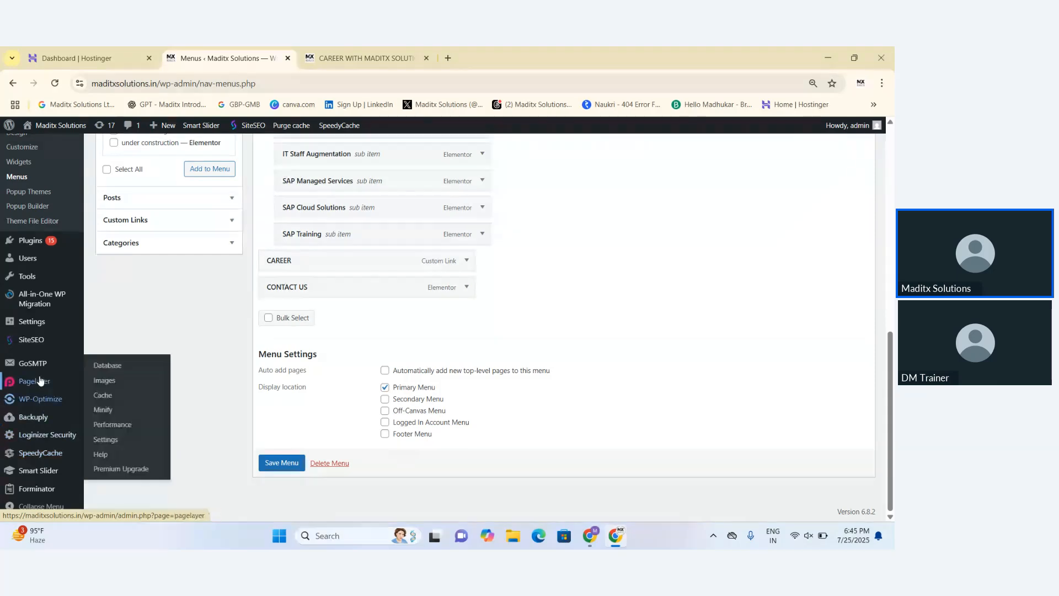
# Step: Search plugins for 'whatsapp', then install and activate Floating Chat Widget (Chaty)
pyautogui.moveTo(36, 244)
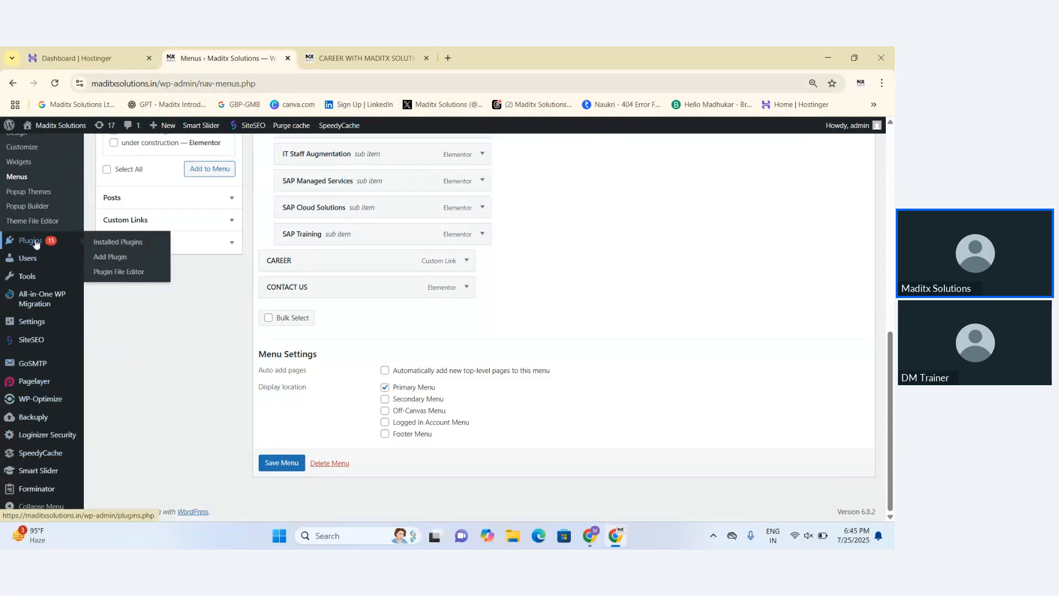
pyautogui.click(122, 262)
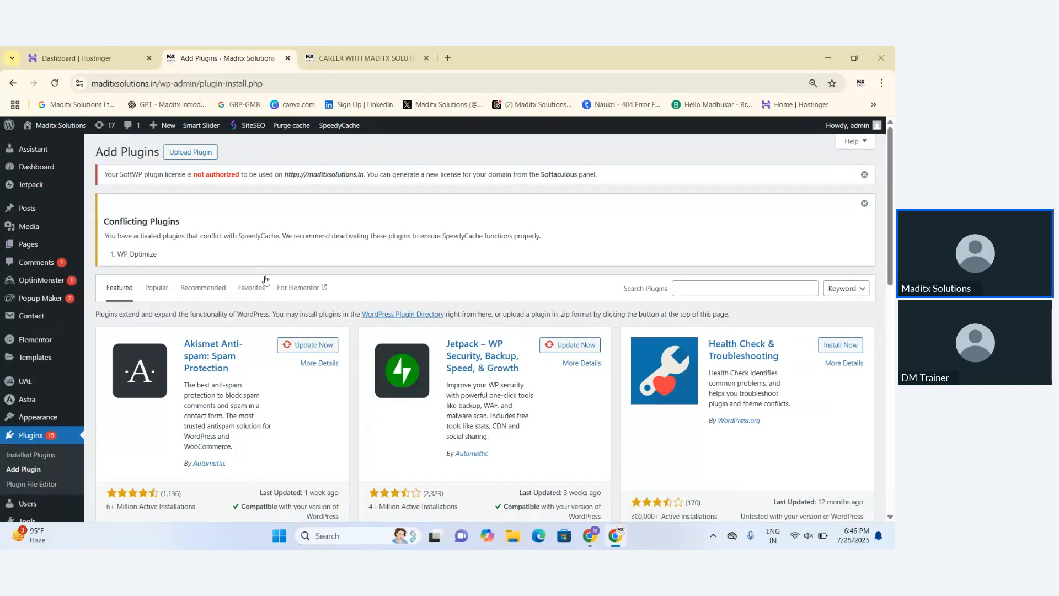
pyautogui.click(705, 291)
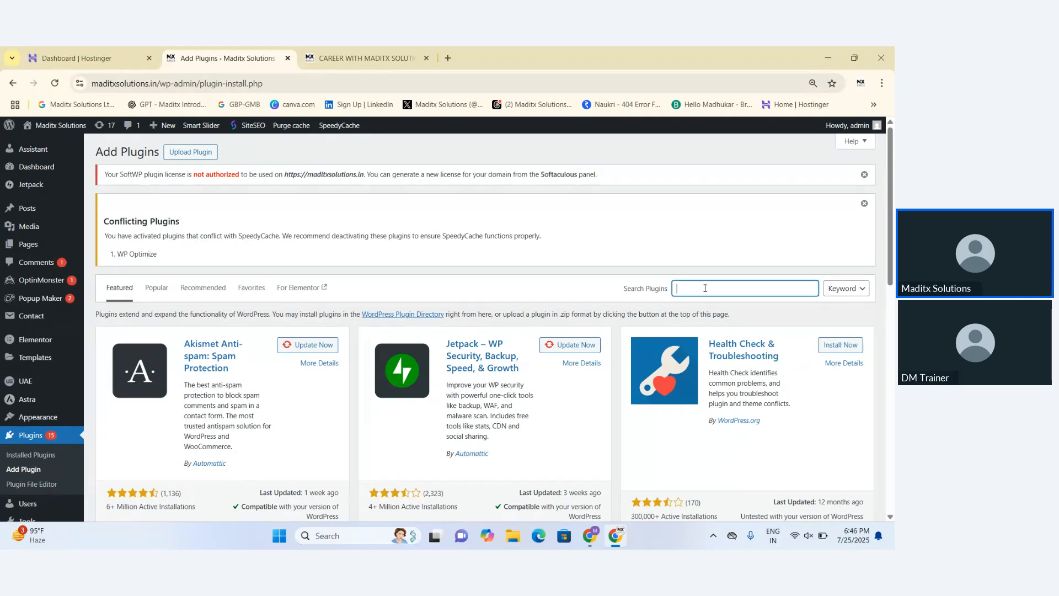
pyautogui.write('whatsapp')
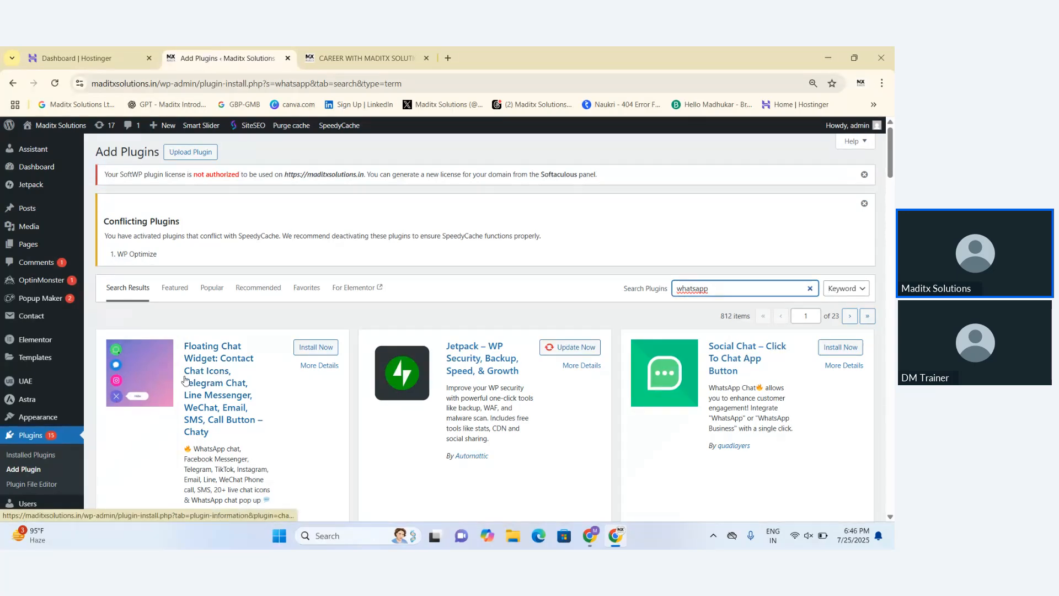
pyautogui.scroll(-4, 212, 381)
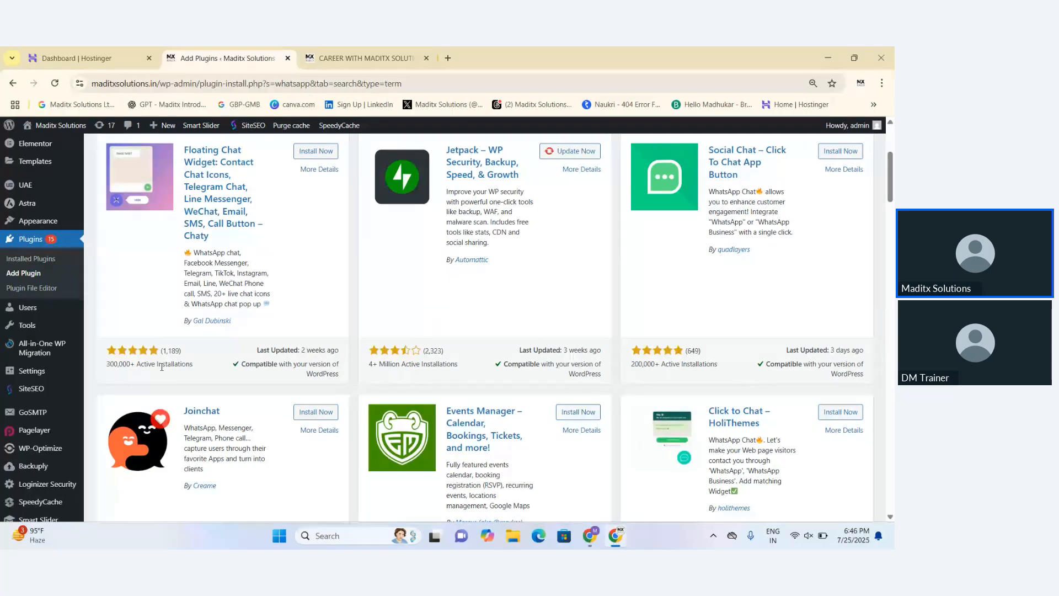
pyautogui.scroll(2, 228, 319)
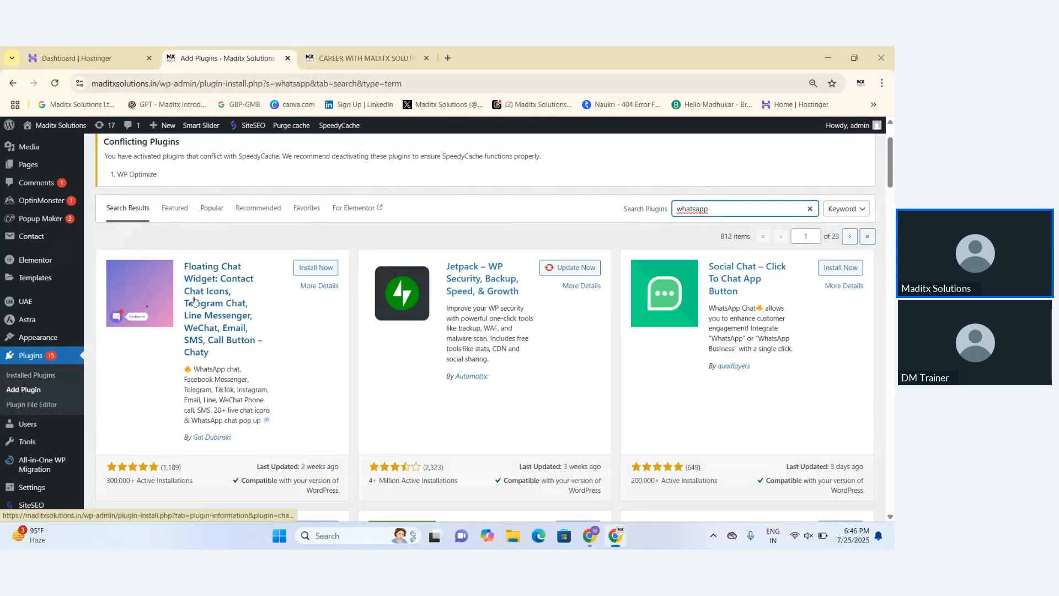
pyautogui.click(316, 273)
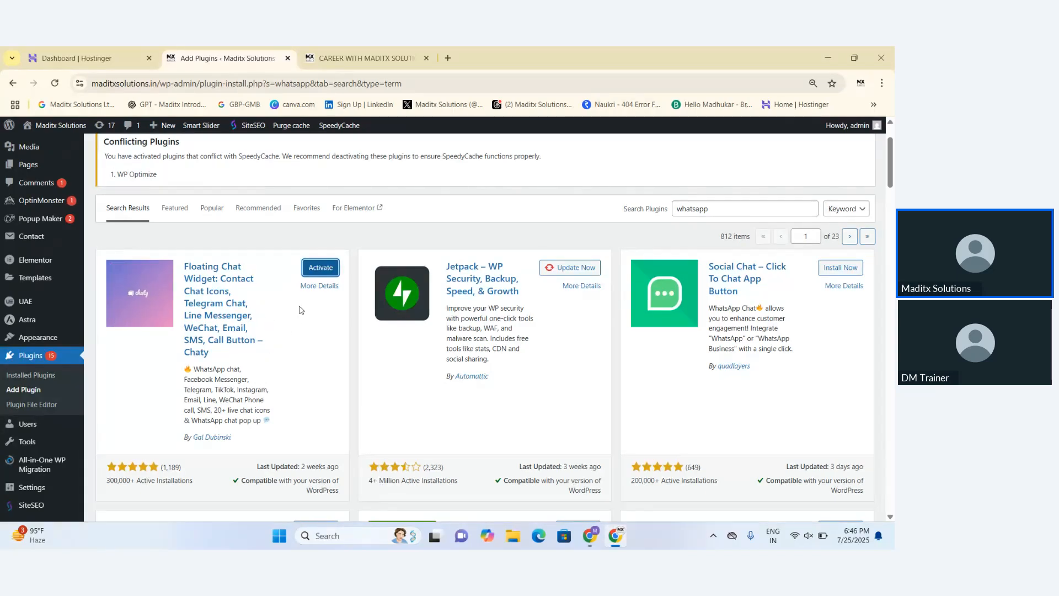
pyautogui.click(311, 279)
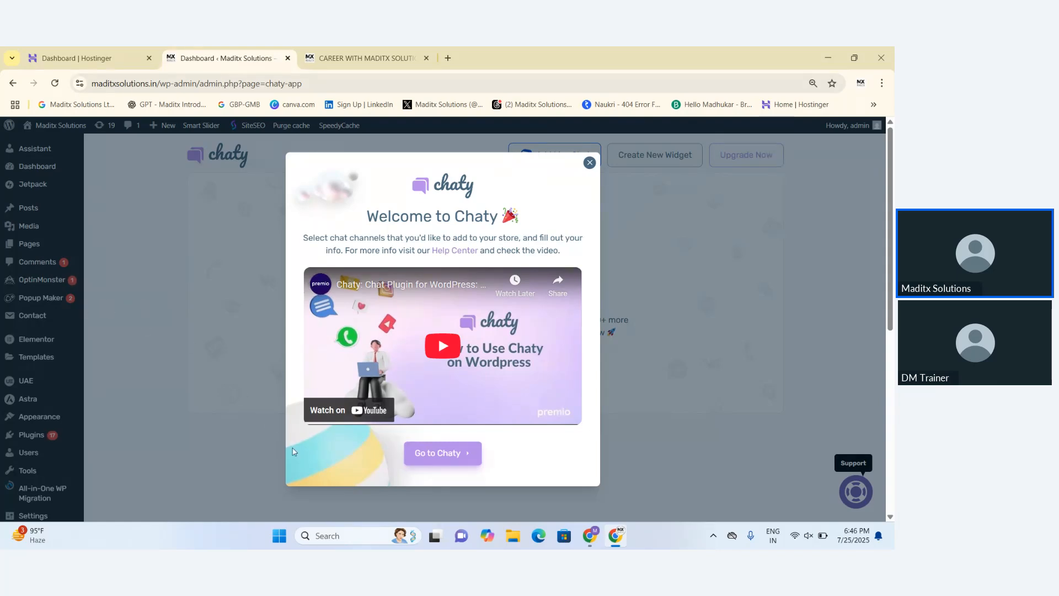
# Step: Leave the Chaty welcome screen and create a new widget, Widget-1
pyautogui.click(449, 454)
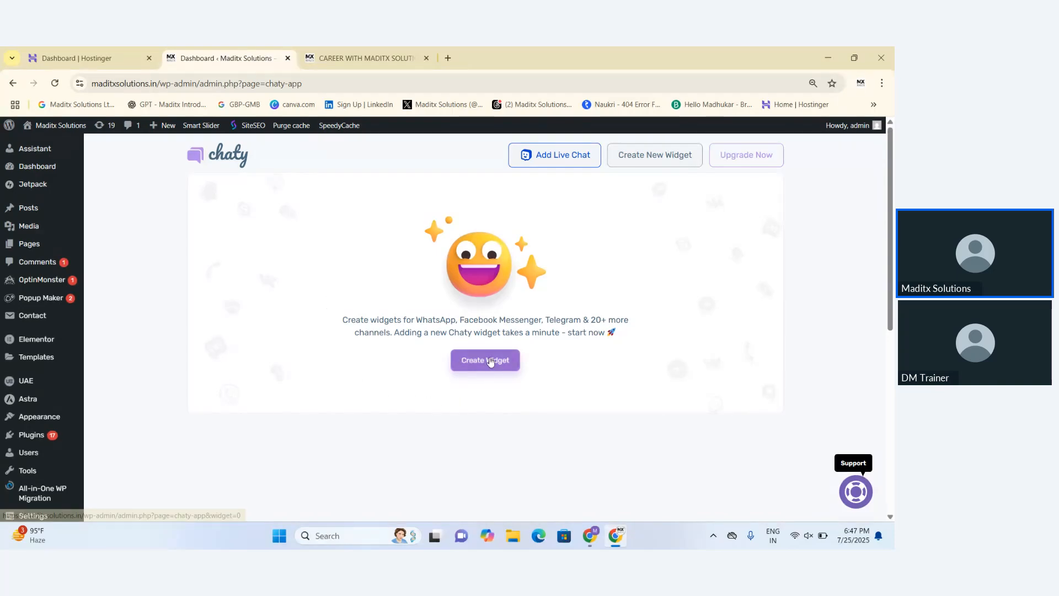
pyautogui.click(486, 361)
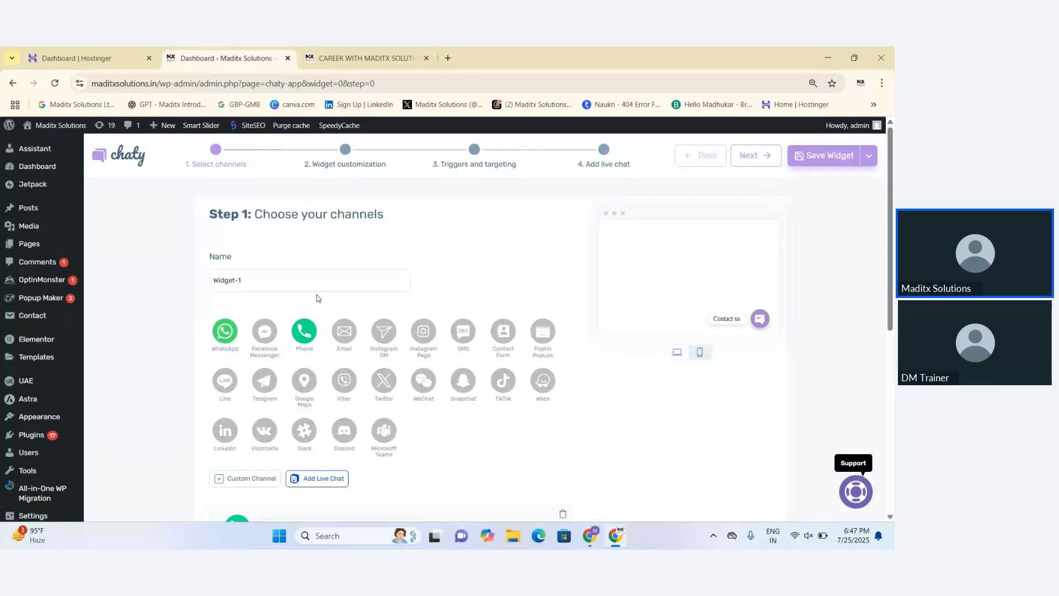
# Step: Scroll through the channel cards and click into the Phone channel's number field
pyautogui.scroll(-3, 316, 298)
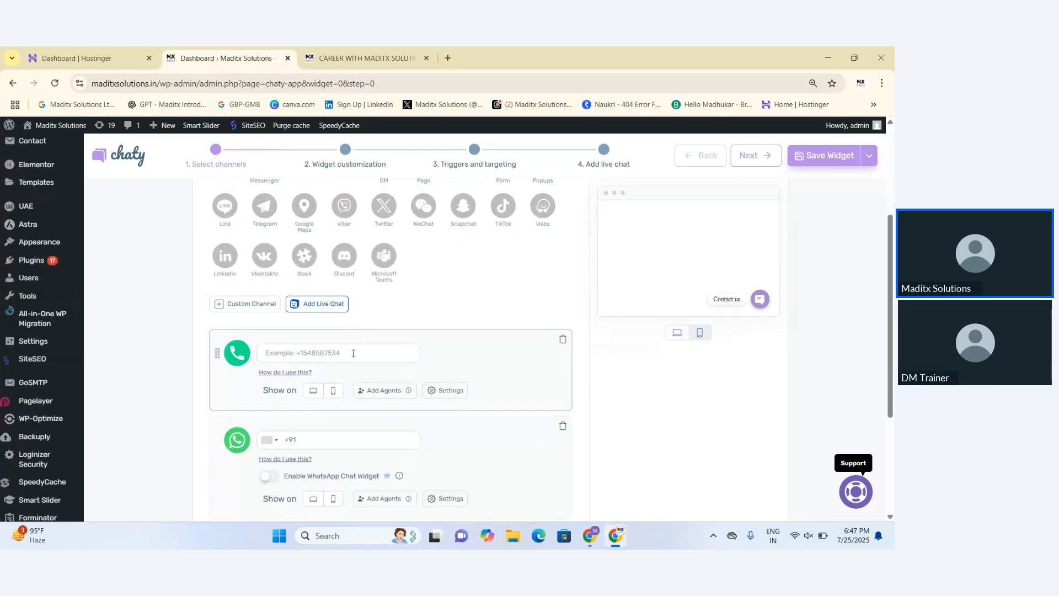
pyautogui.click(350, 352)
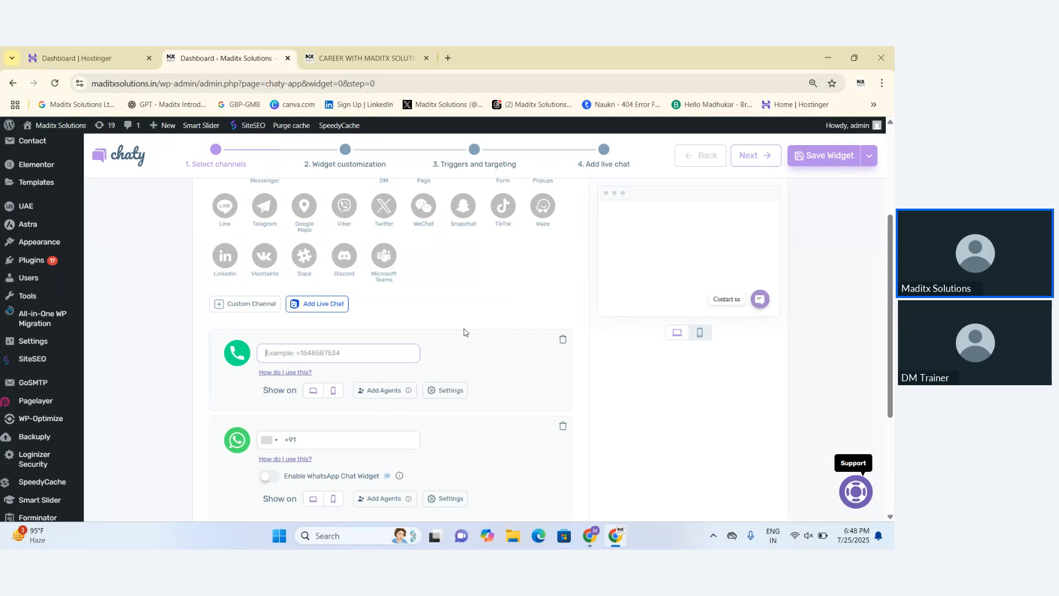
pyautogui.scroll(-2, 500, 393)
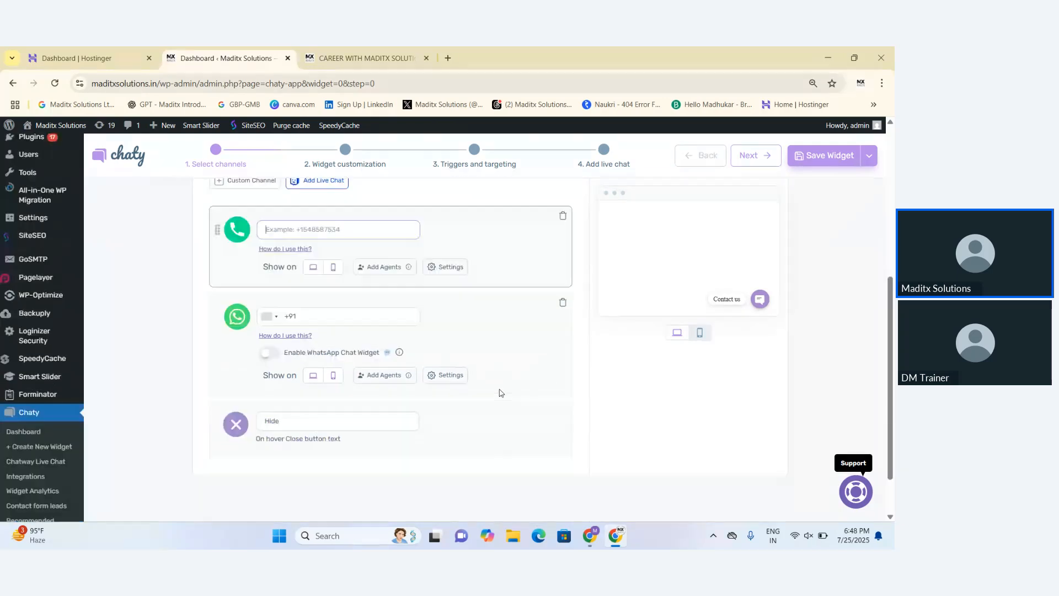
pyautogui.scroll(-1, 500, 393)
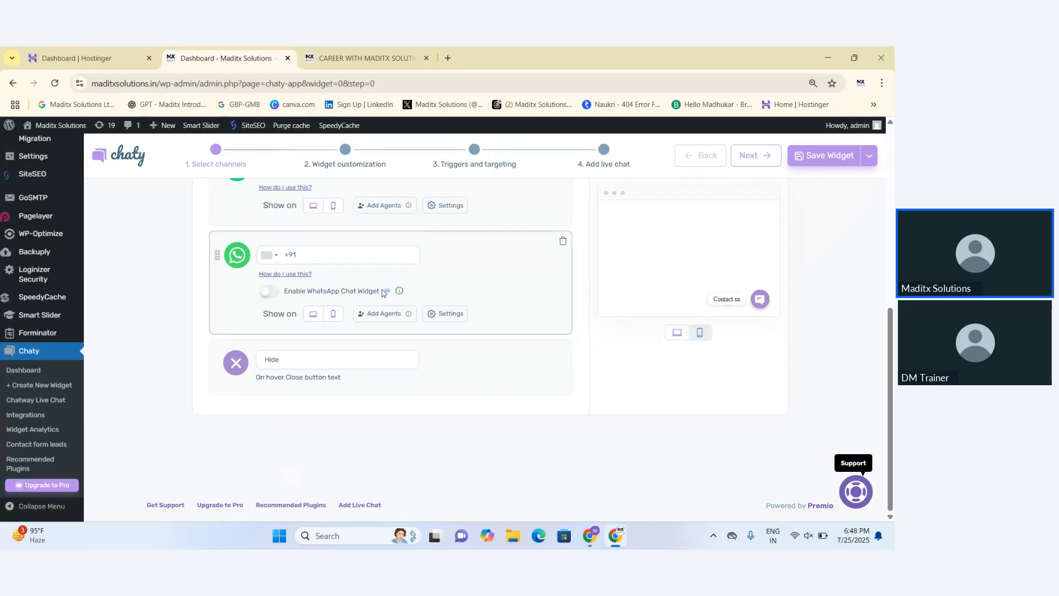
pyautogui.scroll(2, 436, 324)
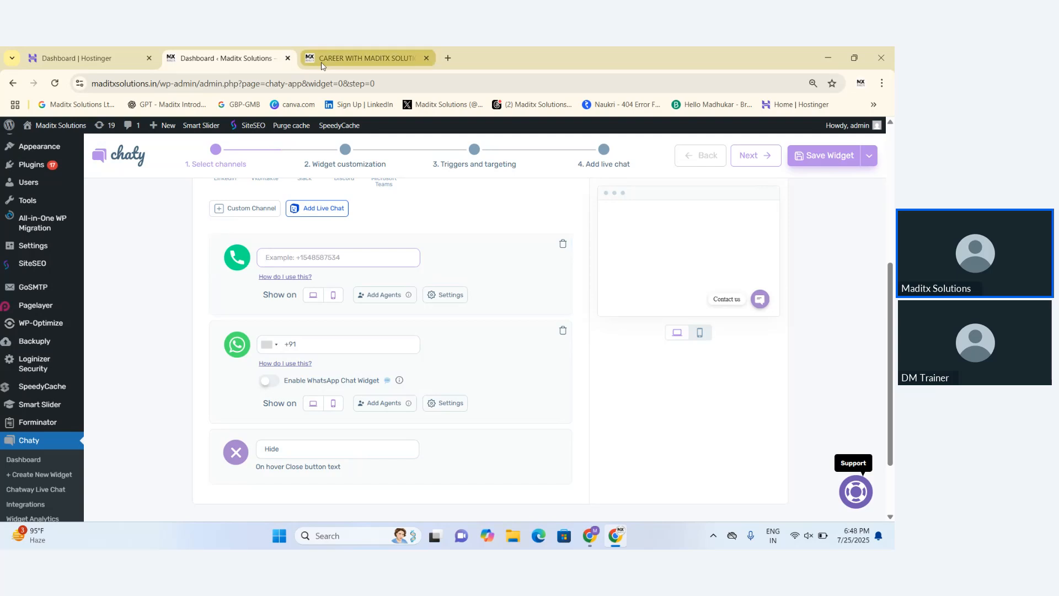
# Step: Check the live Career page, then delete the Phone channel card from the widget
pyautogui.moveTo(341, 83); pyautogui.dragTo(382, 83)
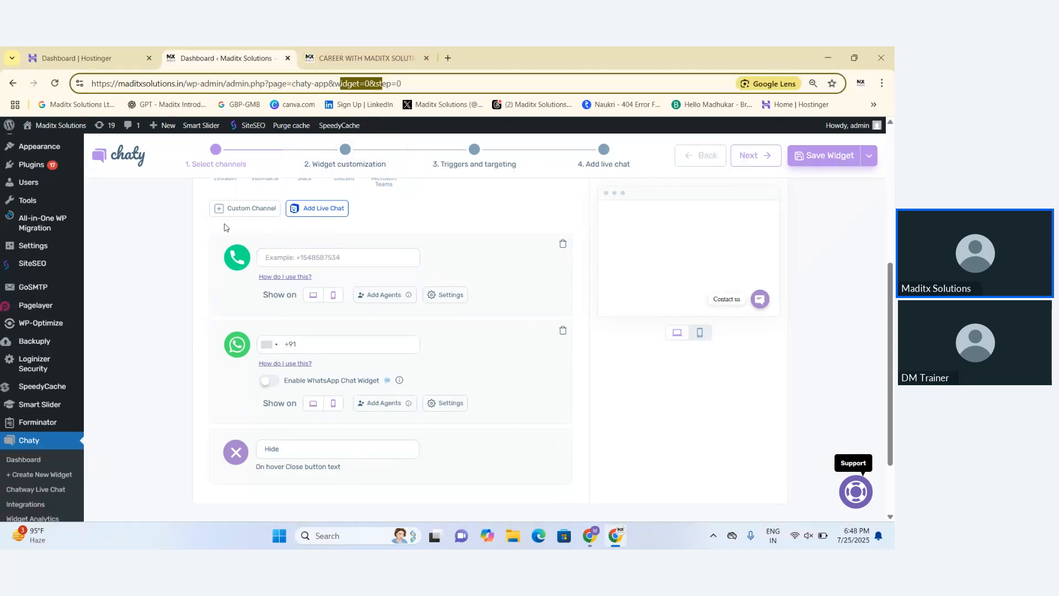
pyautogui.click(368, 52)
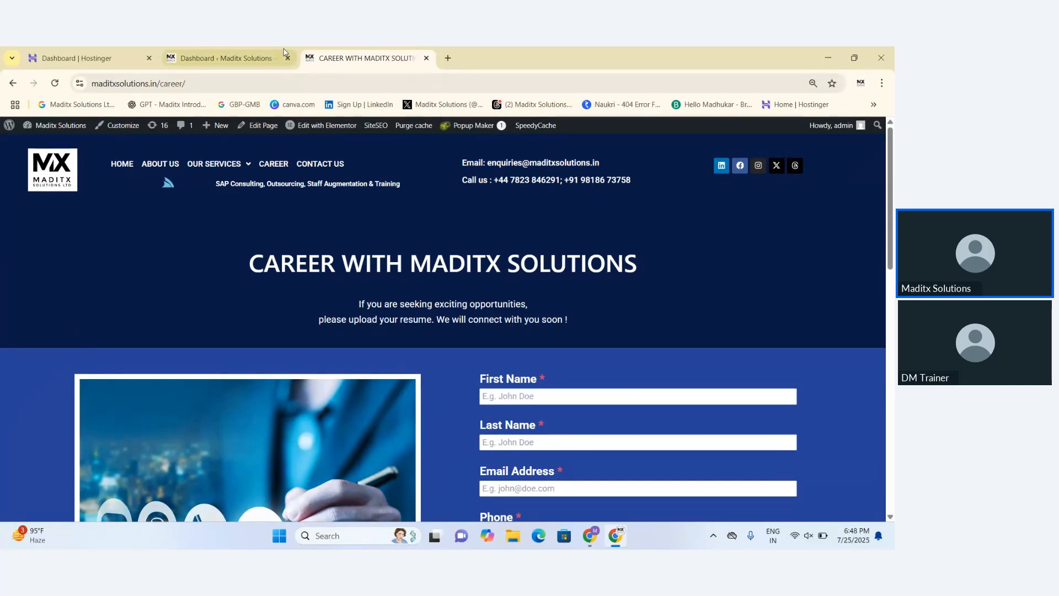
pyautogui.click(259, 54)
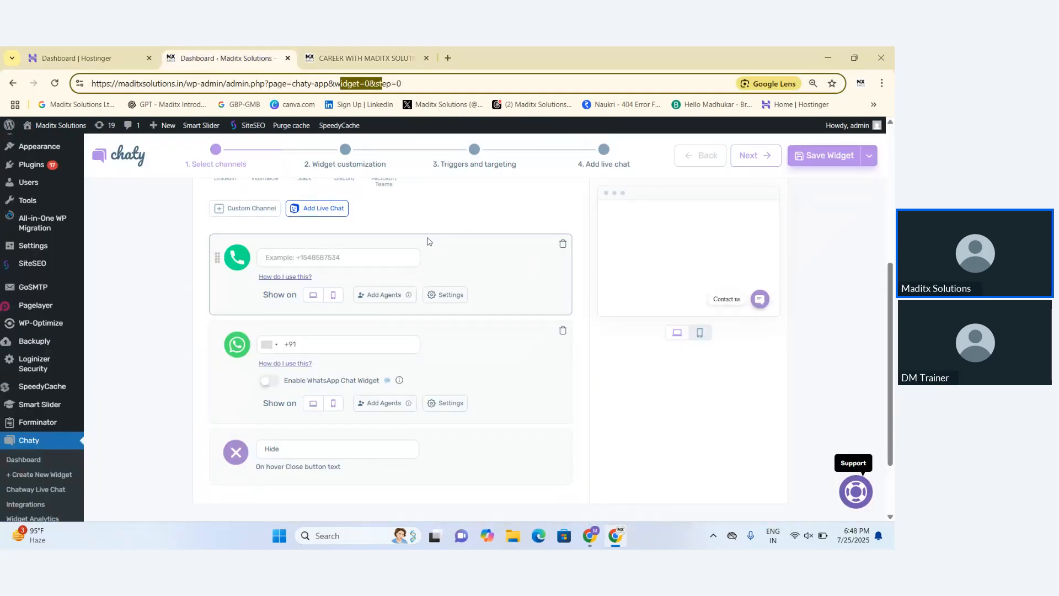
pyautogui.click(563, 248)
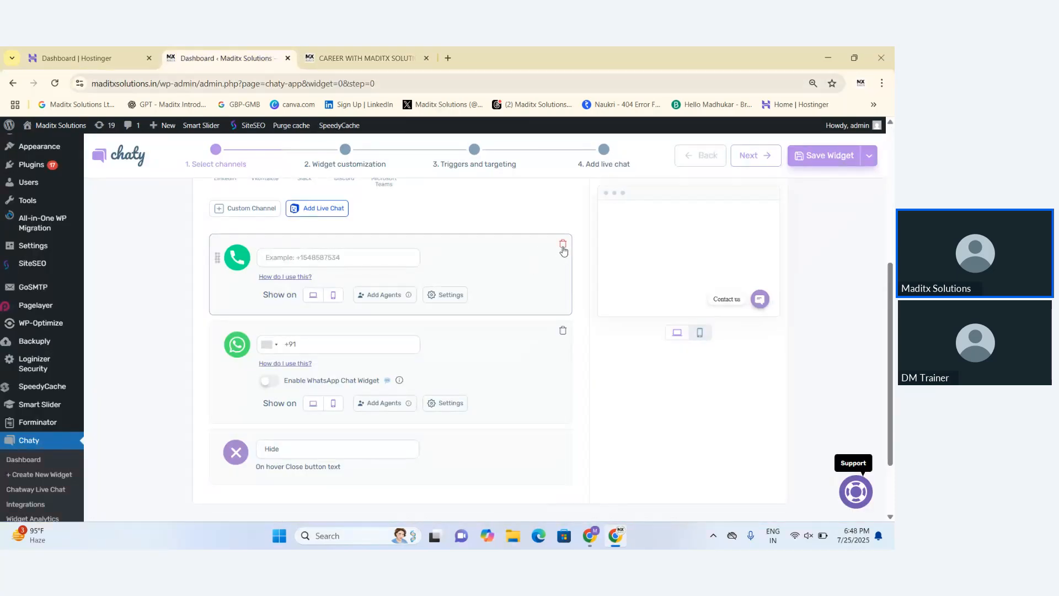
# Step: Enter the contact number from the Career page after +91 and enable the WhatsApp widget
pyautogui.click(326, 257)
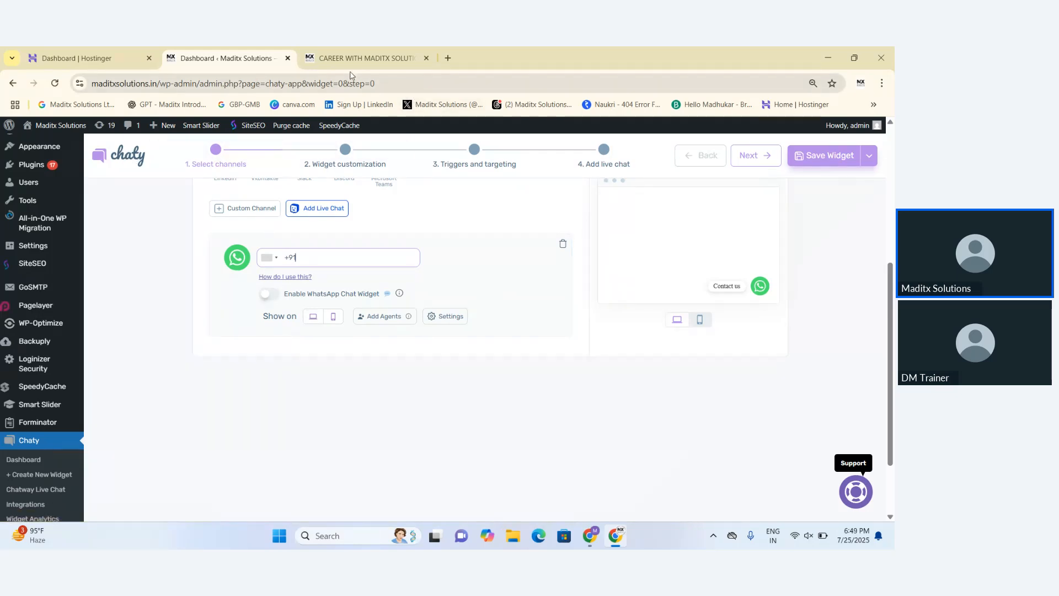
pyautogui.click(365, 58)
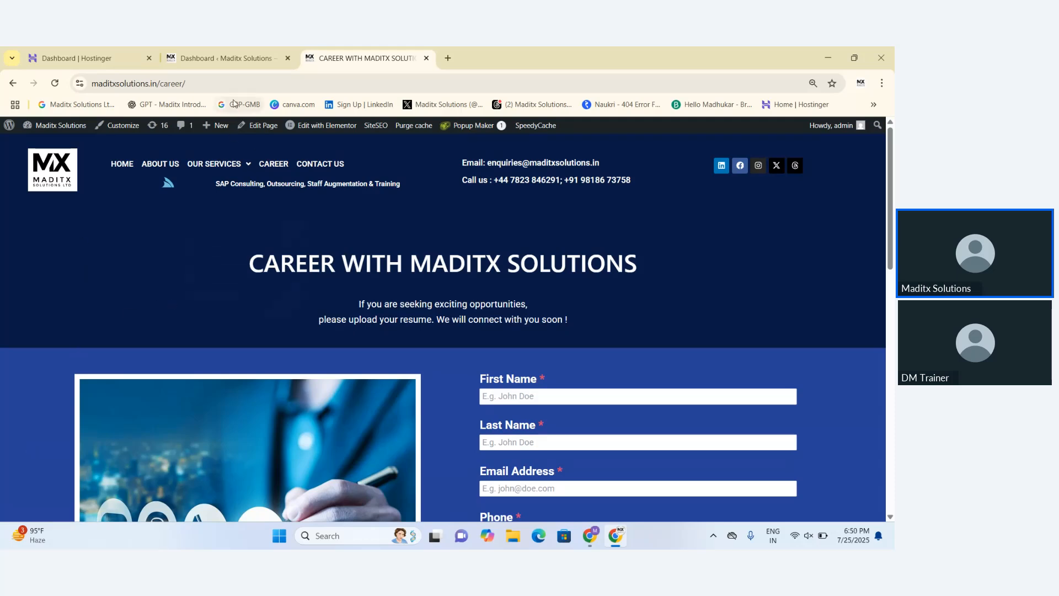
pyautogui.click(236, 61)
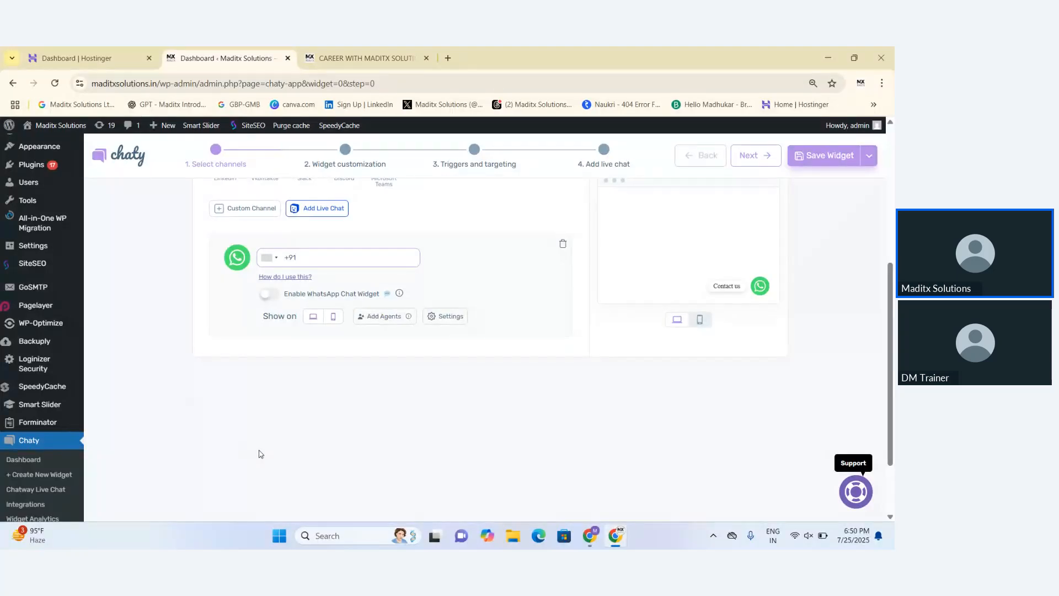
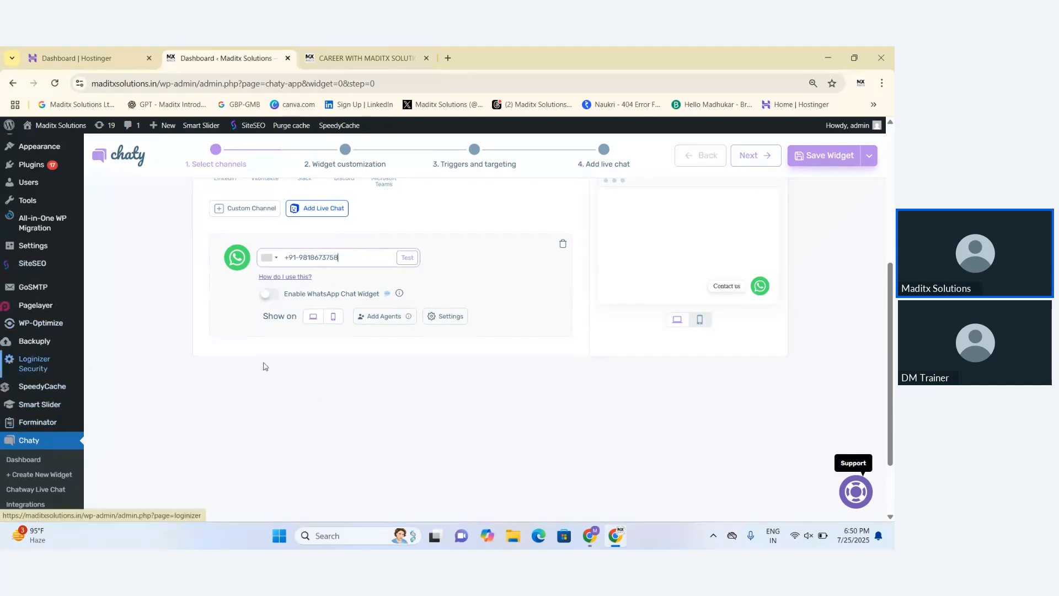
pyautogui.click(264, 295)
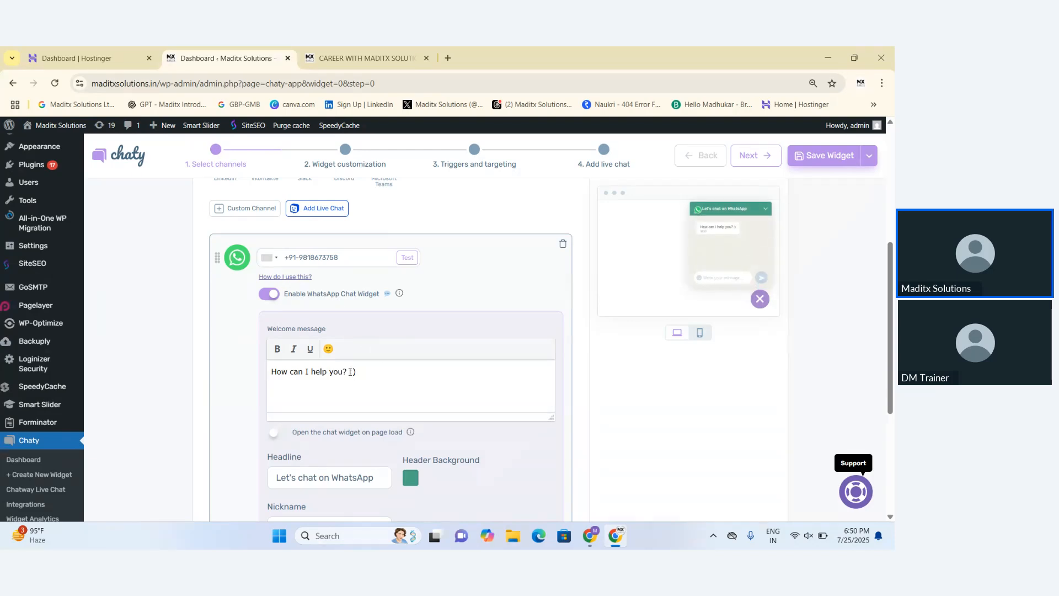
# Step: Clear the old welcome message and type 'Connect at ODC, India' in its place
pyautogui.moveTo(361, 372); pyautogui.dragTo(272, 379)
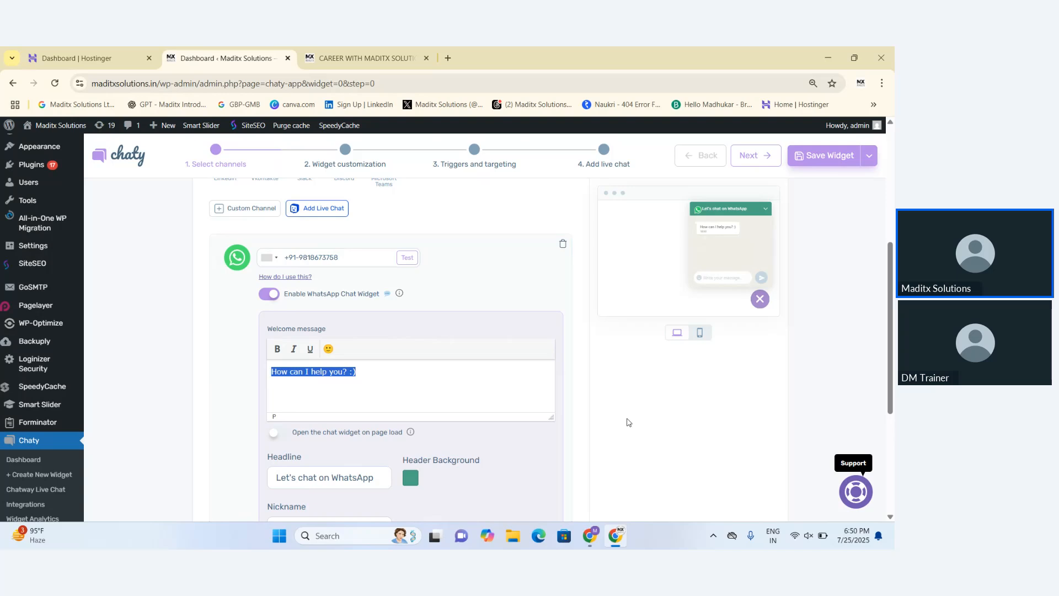
pyautogui.press('BackSpace')
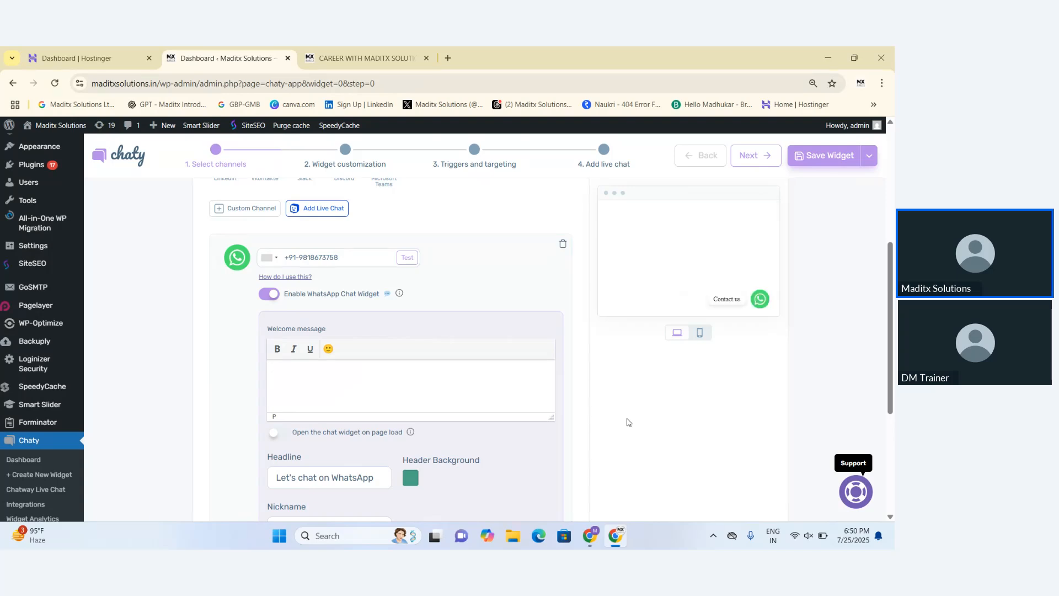
pyautogui.write('Connect a')
pyautogui.write('t India')
pyautogui.press('Left')
pyautogui.press('Left')
pyautogui.press('Left')
pyautogui.press('Left')
pyautogui.press('Left')
pyautogui.write('ODC,')
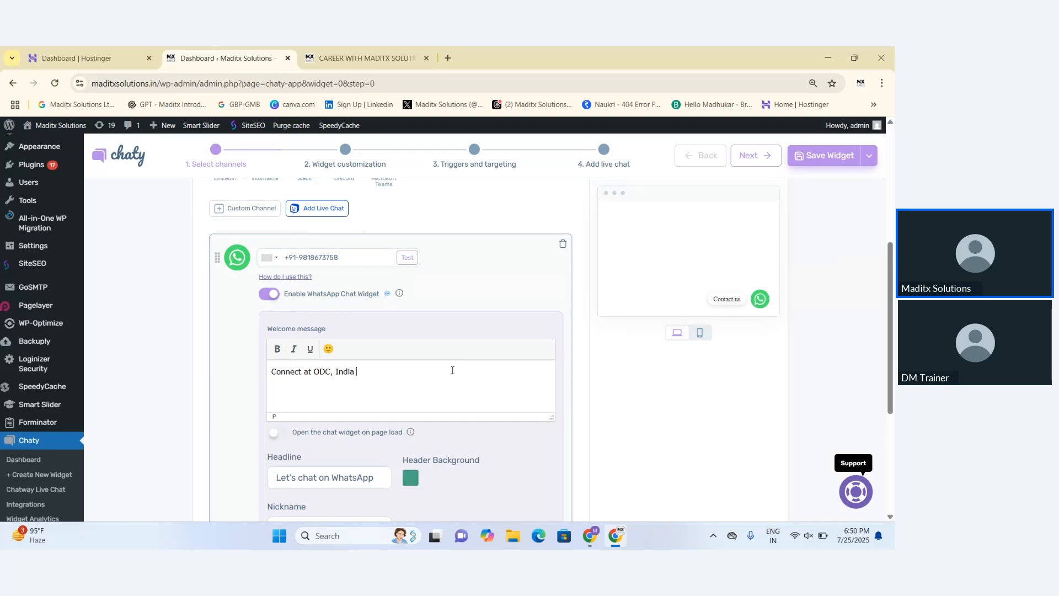
# Step: Trim the widget headline down to 'Let's chat'
pyautogui.click(329, 478)
pyautogui.moveTo(330, 478); pyautogui.dragTo(378, 478)
pyautogui.press('BackSpace')
pyautogui.press('BackSpace')
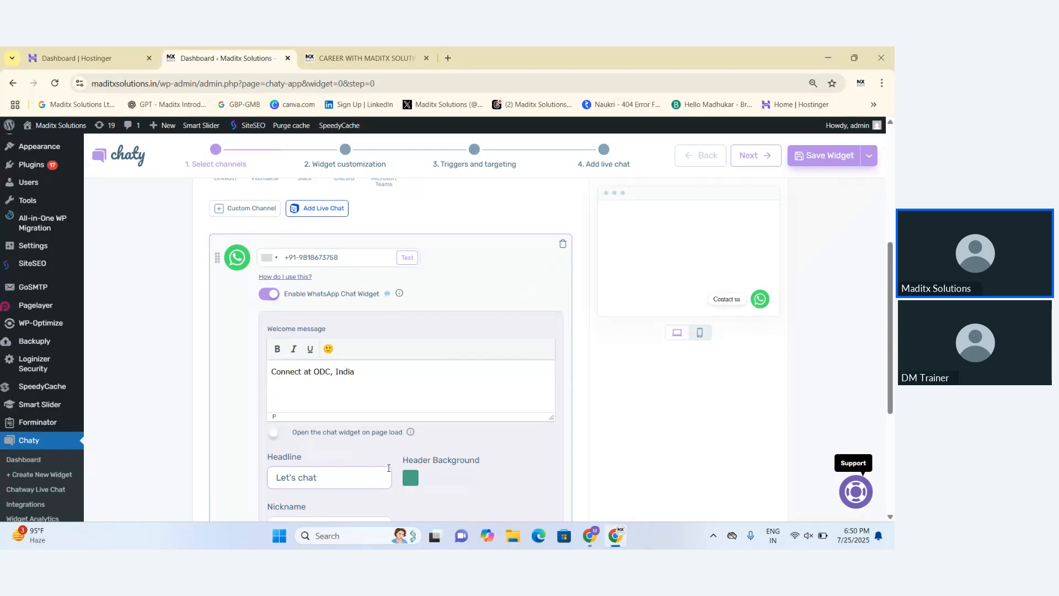
pyautogui.click(462, 488)
# Step: Set the nickname to Maditx, save the widget, and return to the widget list
pyautogui.scroll(-3, 653, 364)
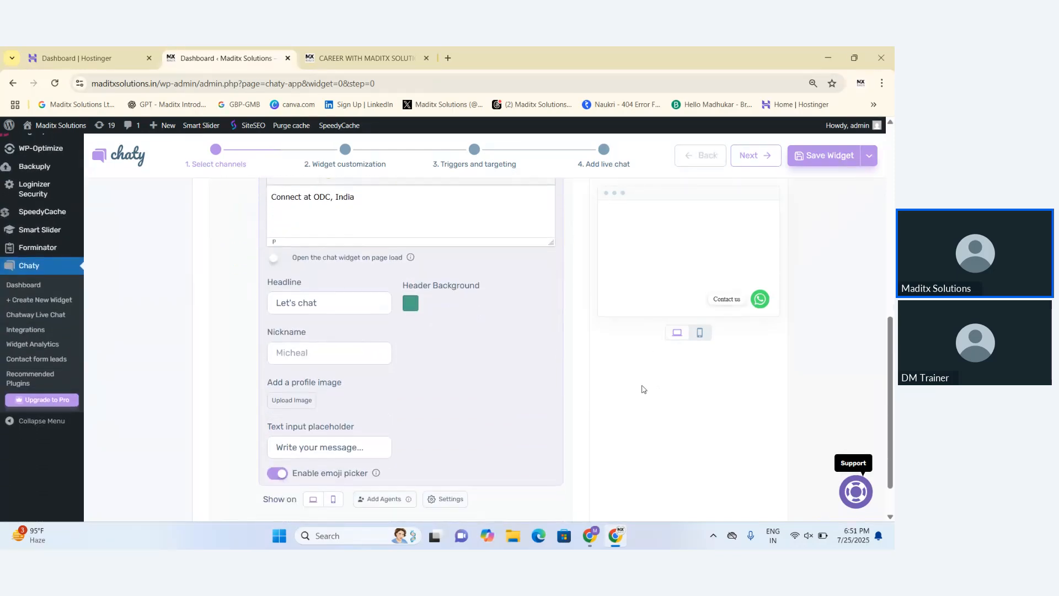
pyautogui.scroll(-1, 461, 376)
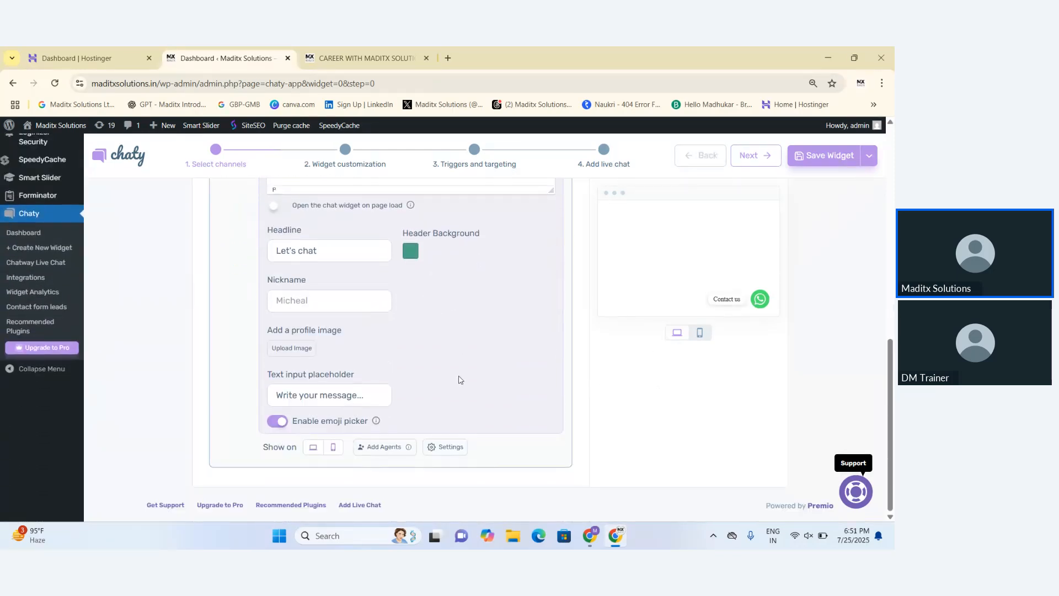
pyautogui.click(343, 307)
pyautogui.write('Mady')
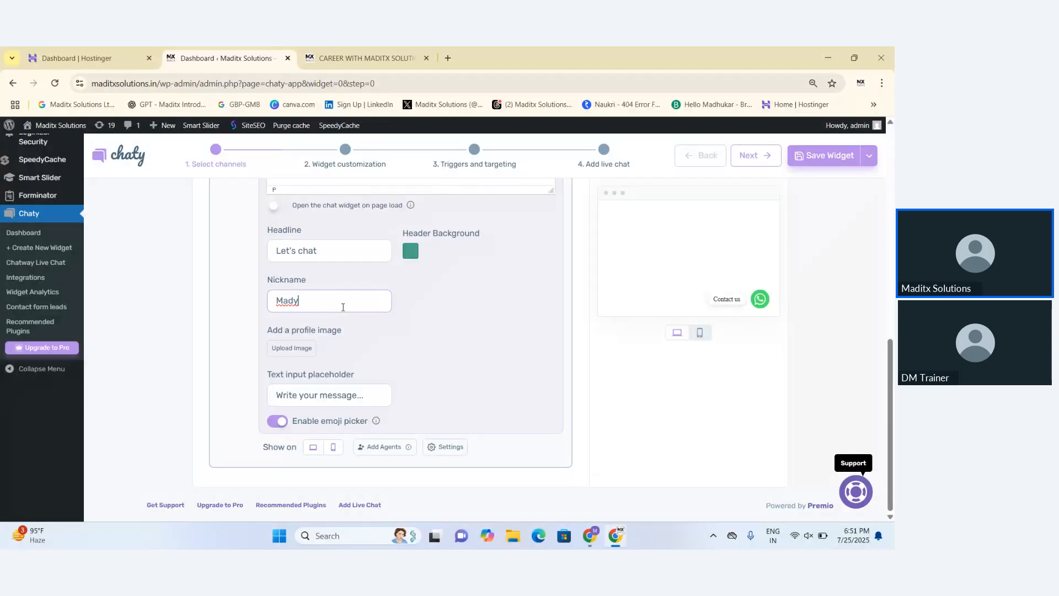
pyautogui.press('BackSpace')
pyautogui.write('itx')
pyautogui.click(452, 308)
pyautogui.click(811, 158)
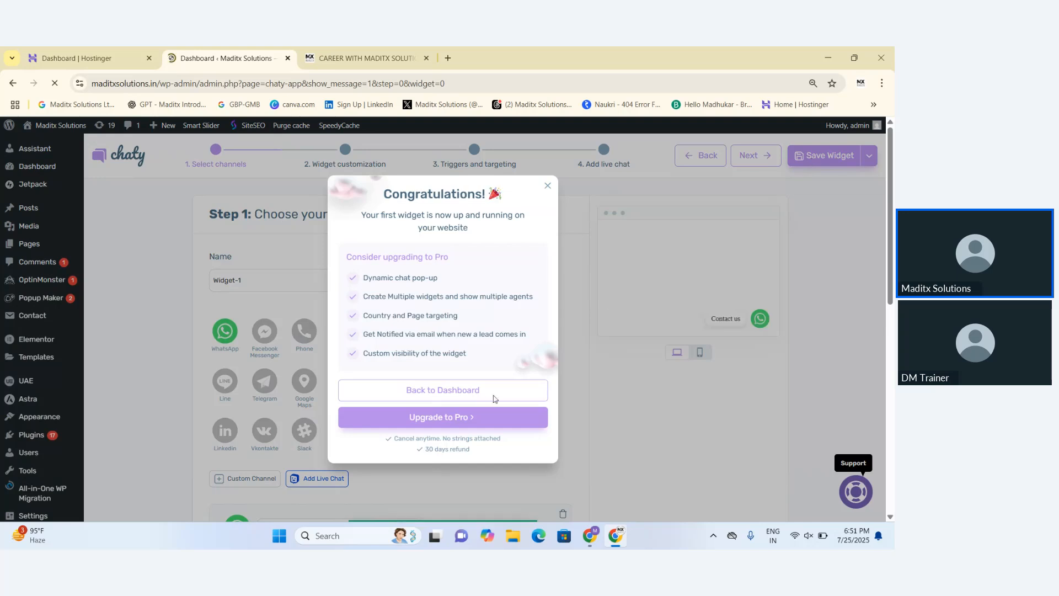
pyautogui.click(441, 393)
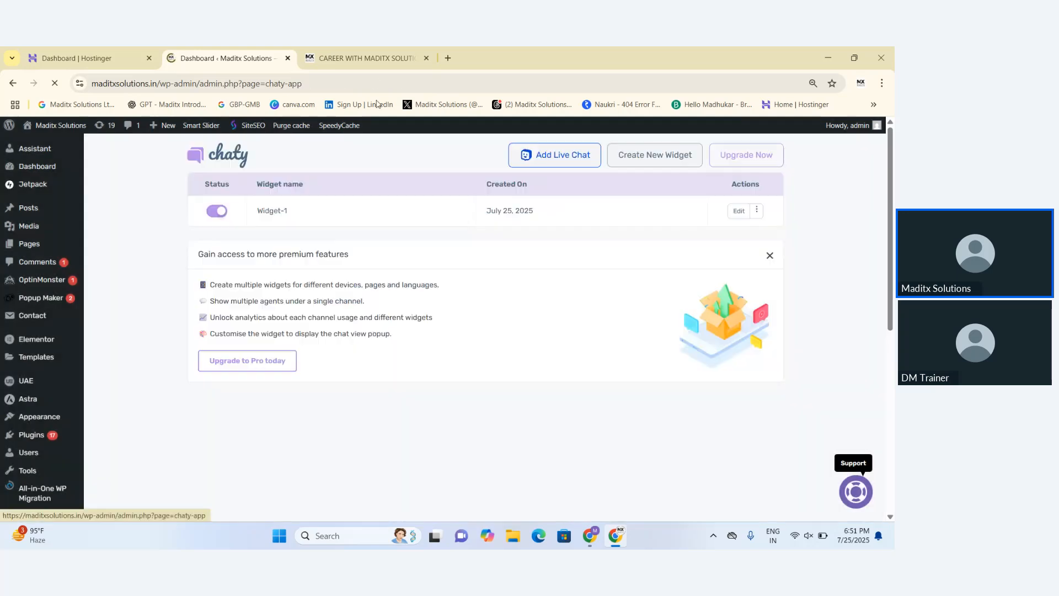
pyautogui.click(361, 58)
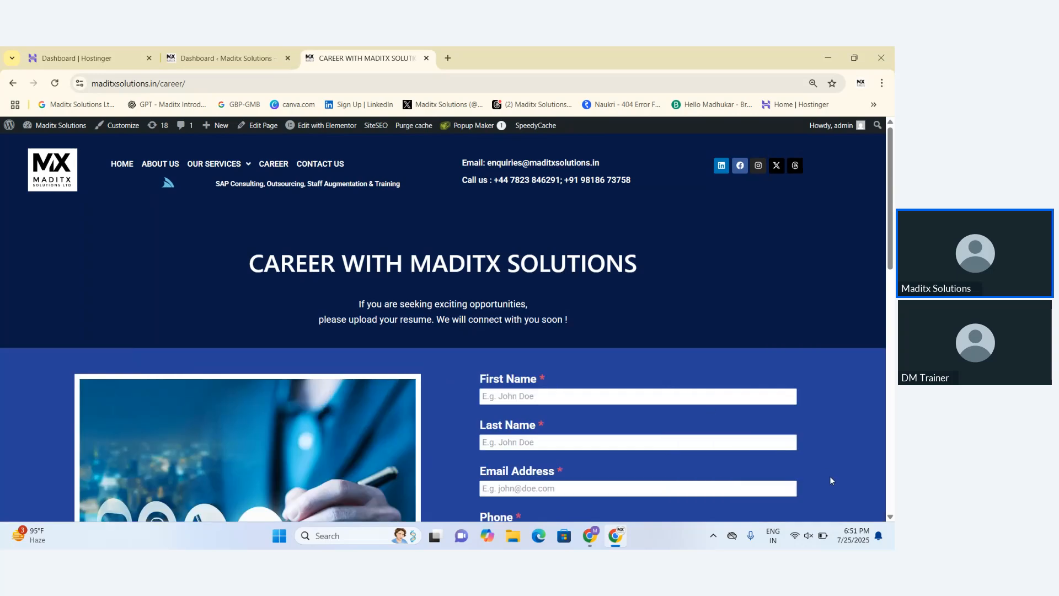
pyautogui.scroll(-4, 824, 485)
pyautogui.scroll(4, 841, 490)
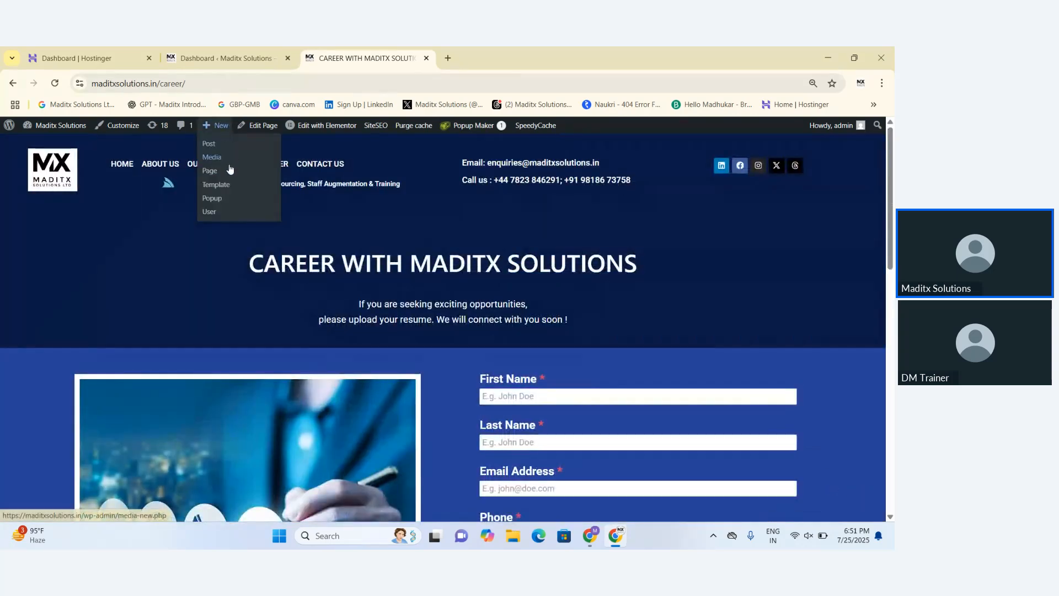
pyautogui.click(123, 165)
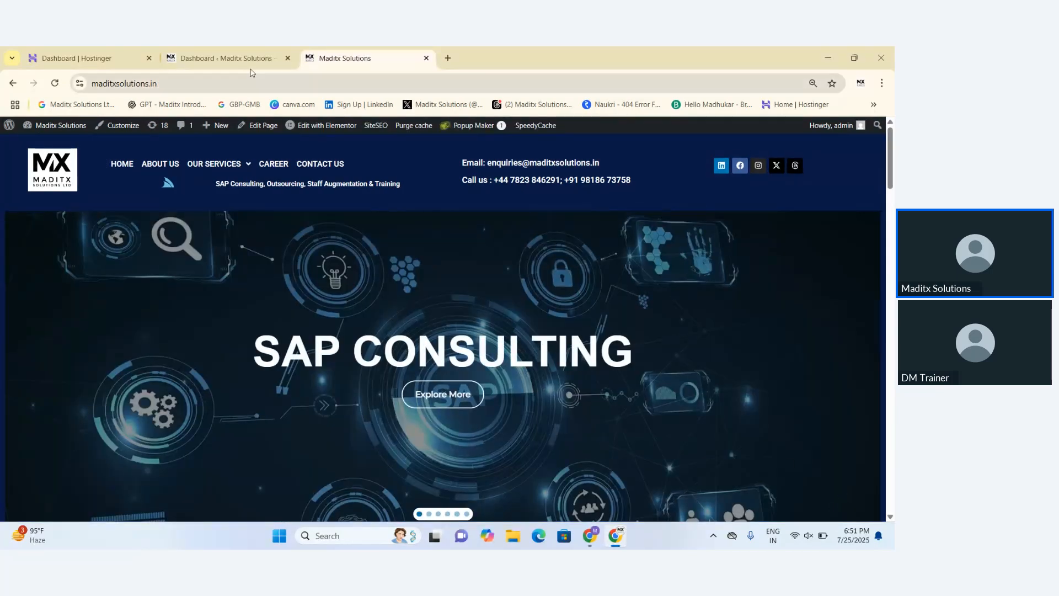
pyautogui.click(232, 58)
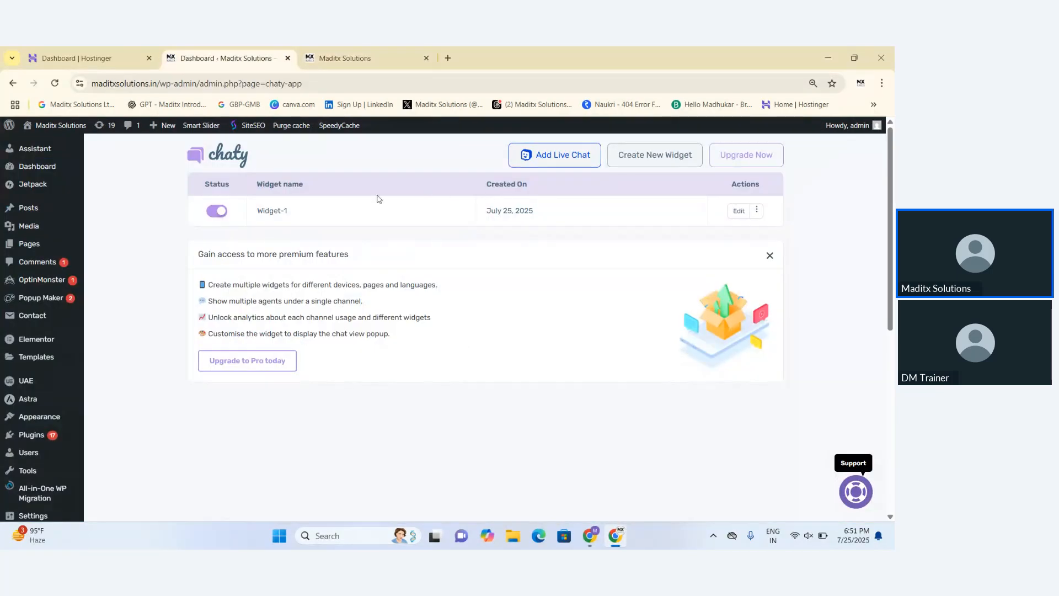
# Step: Rename Widget-1 to India and go to Step 2, Widget customization
pyautogui.click(738, 211)
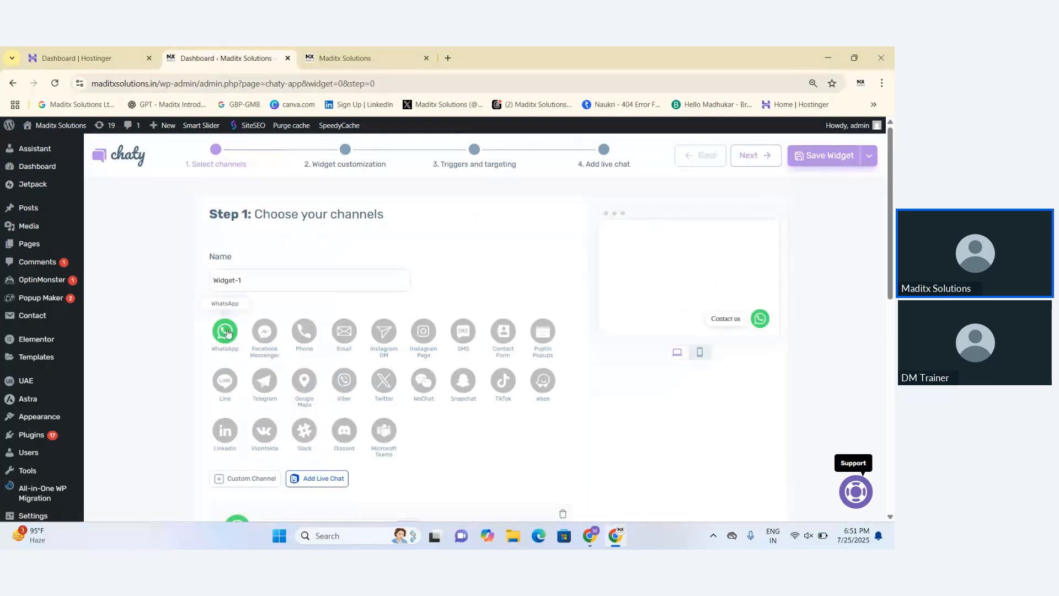
pyautogui.moveTo(243, 282); pyautogui.dragTo(201, 294)
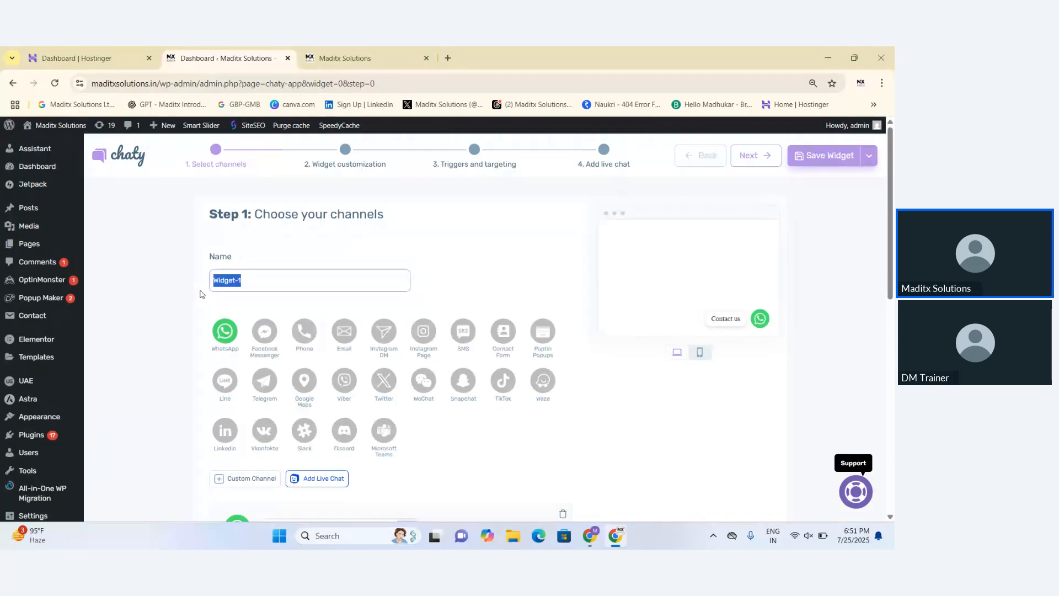
pyautogui.write('India')
pyautogui.scroll(-2, 499, 486)
pyautogui.scroll(2, 446, 433)
pyautogui.click(338, 165)
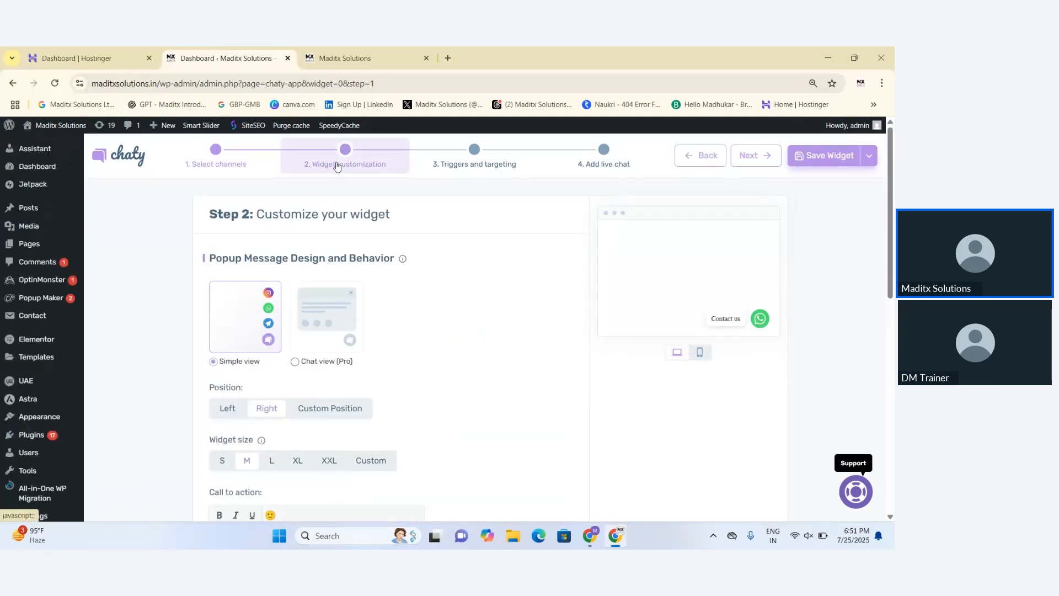
# Step: Place the chat widget on the left side and change its call-to-action text to India
pyautogui.scroll(-1, 403, 355)
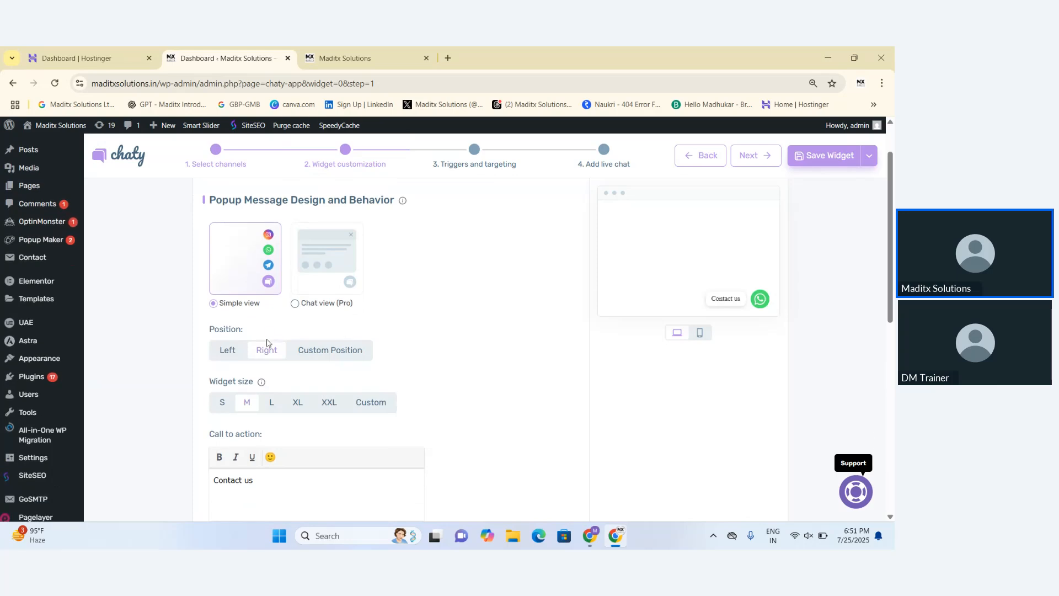
pyautogui.click(231, 352)
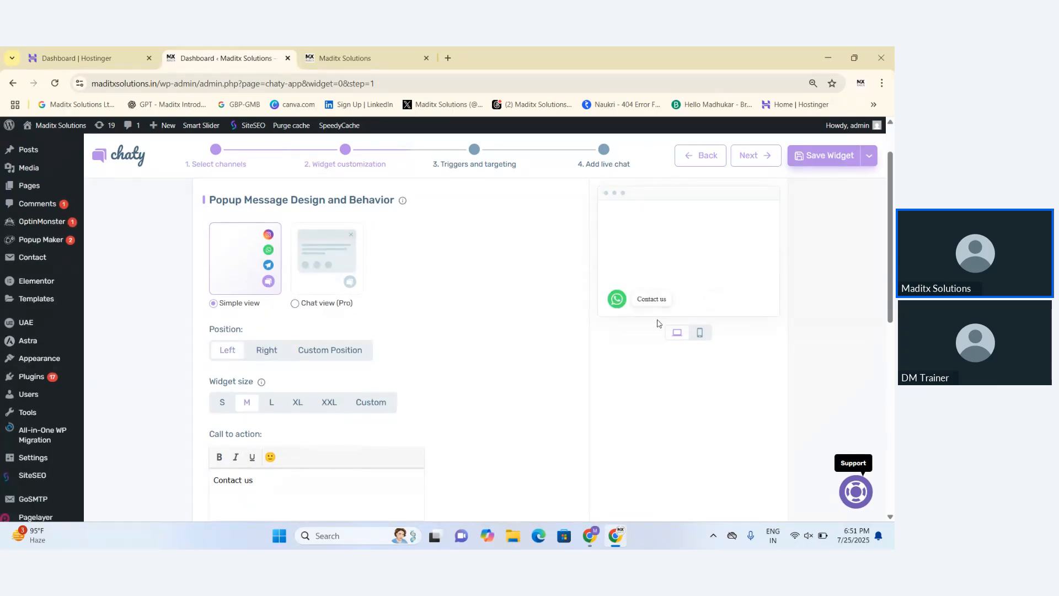
pyautogui.scroll(-1, 425, 381)
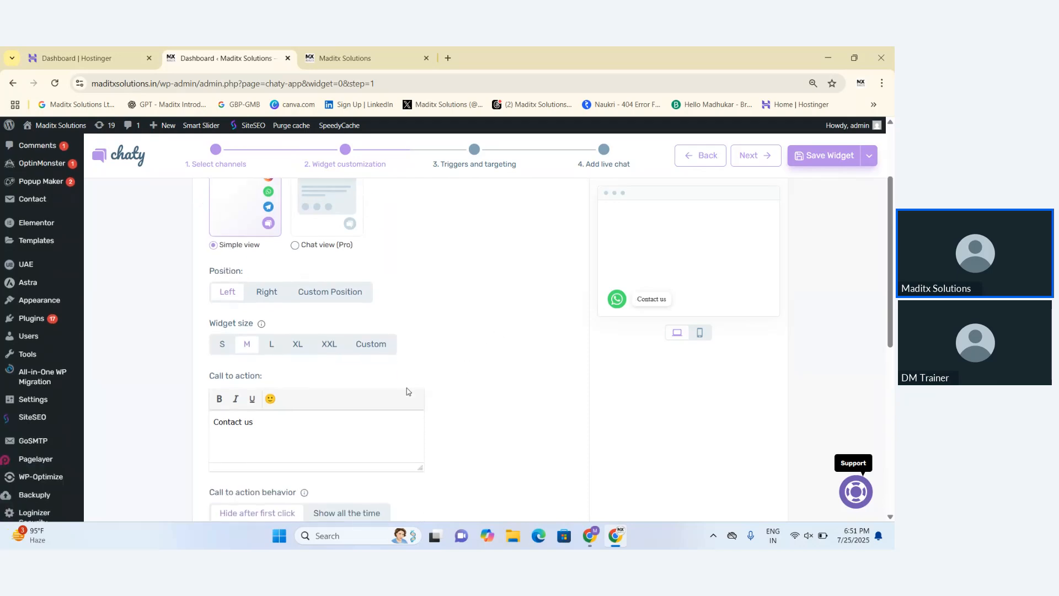
pyautogui.moveTo(276, 423); pyautogui.dragTo(198, 435)
pyautogui.press('BackSpace')
pyautogui.write('India')
pyautogui.scroll(-2, 480, 450)
pyautogui.scroll(-2, 453, 428)
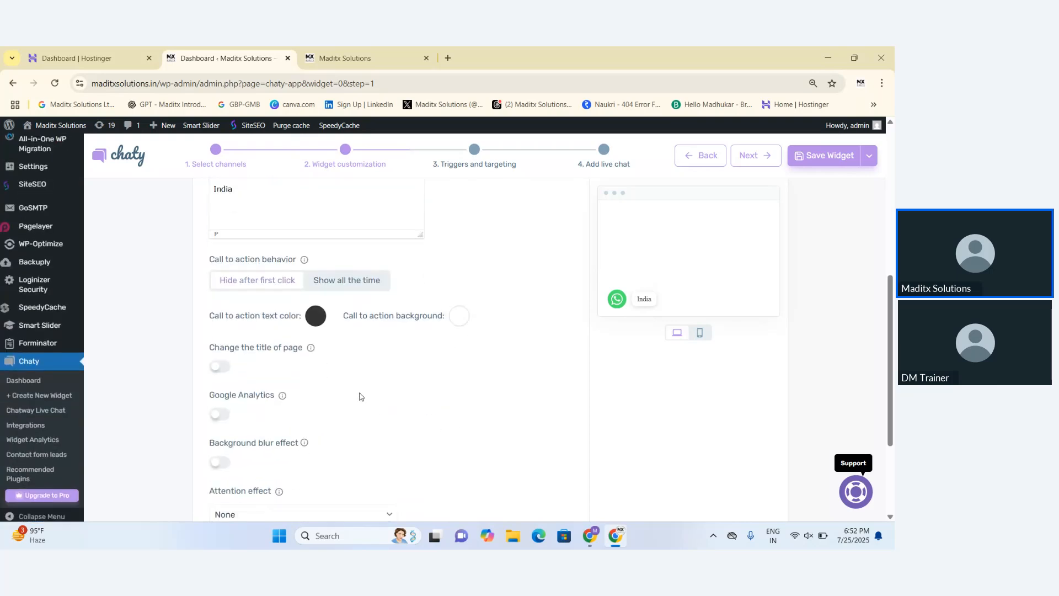
pyautogui.moveTo(231, 365)
pyautogui.scroll(-3, 389, 417)
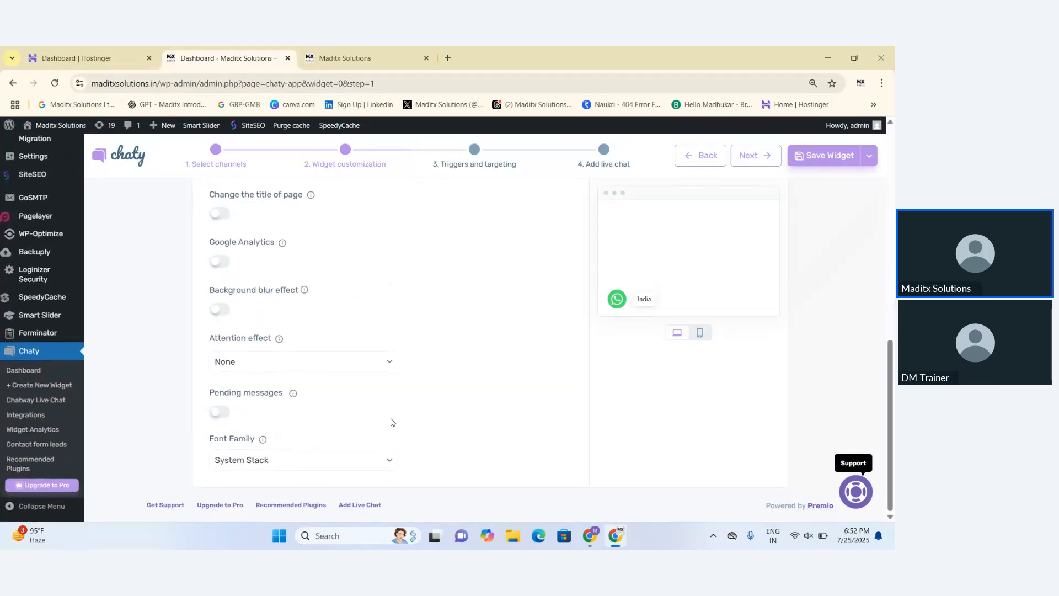
# Step: Save the widget, reload the live site to view it, and return to the widget settings
pyautogui.click(825, 156)
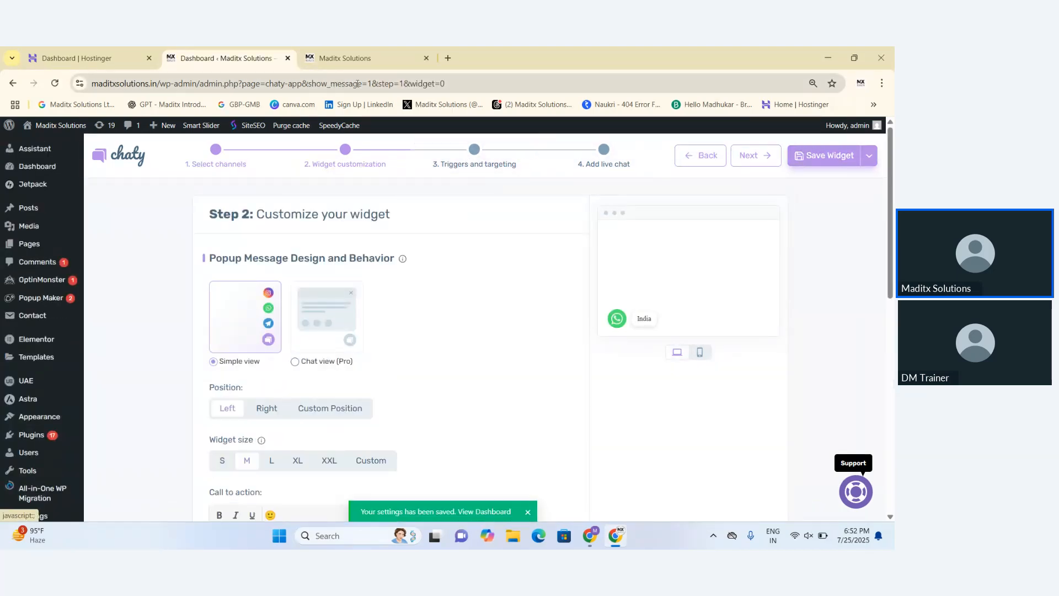
pyautogui.click(347, 58)
pyautogui.click(56, 82)
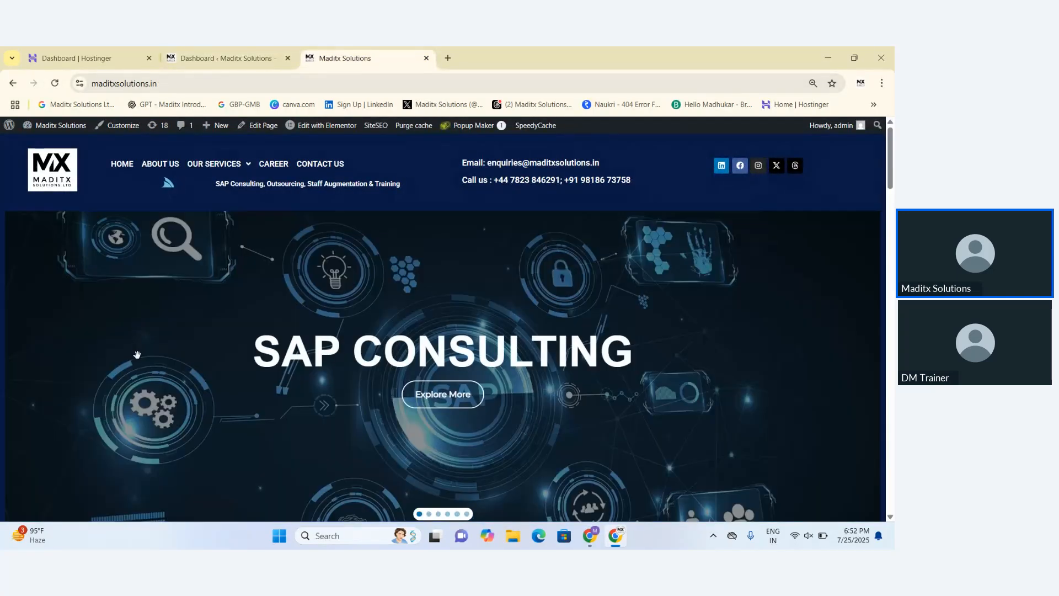
pyautogui.scroll(-7, 137, 364)
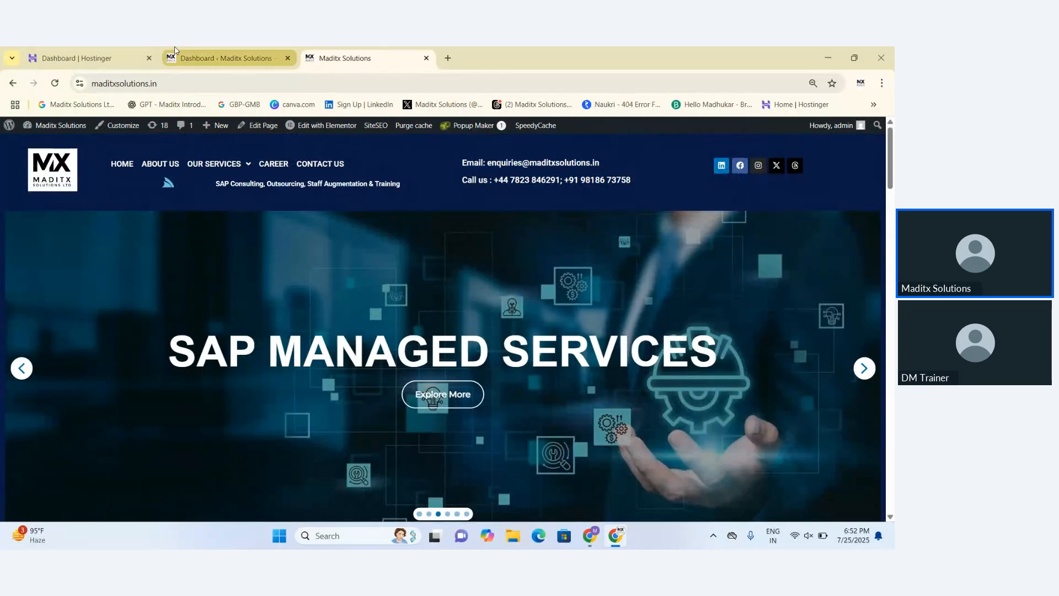
pyautogui.click(222, 60)
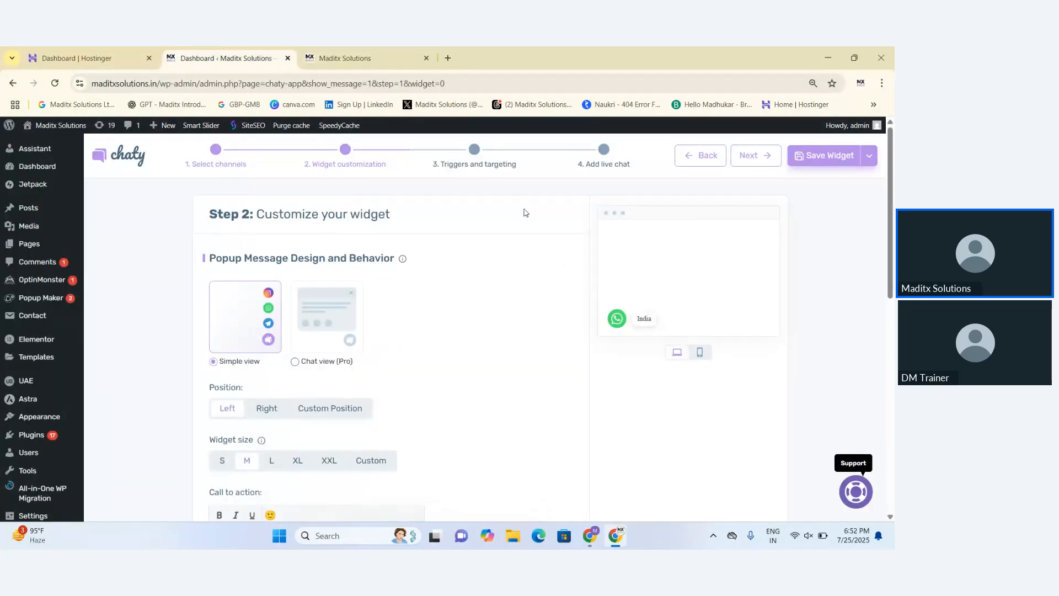
# Step: Set the Display after trigger delay to 1 second in Triggers and targeting
pyautogui.click(475, 164)
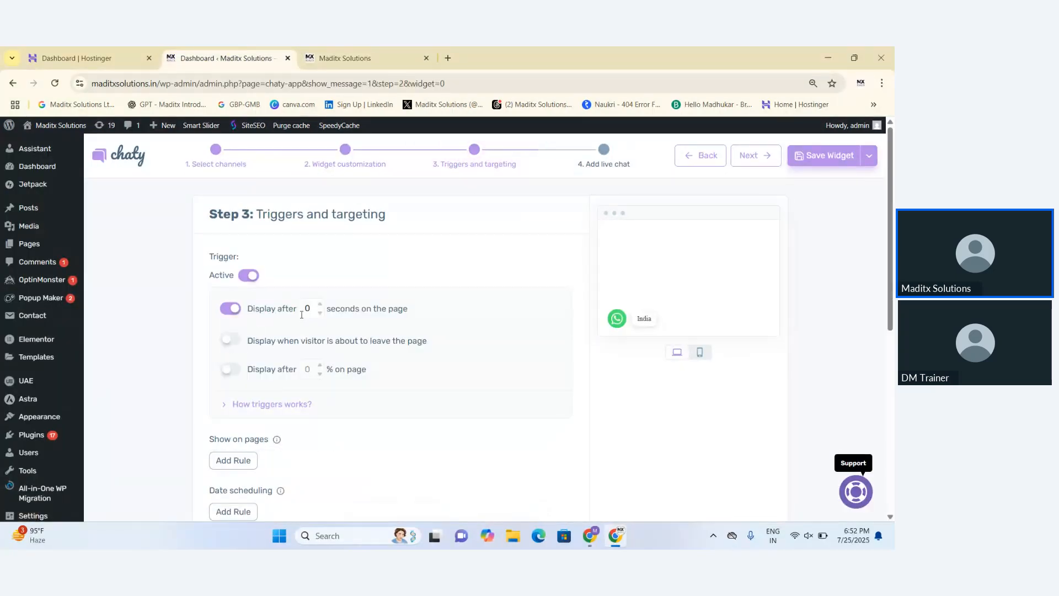
pyautogui.click(319, 305)
pyautogui.click(475, 341)
pyautogui.click(321, 312)
pyautogui.scroll(-1, 464, 346)
pyautogui.scroll(-2, 383, 338)
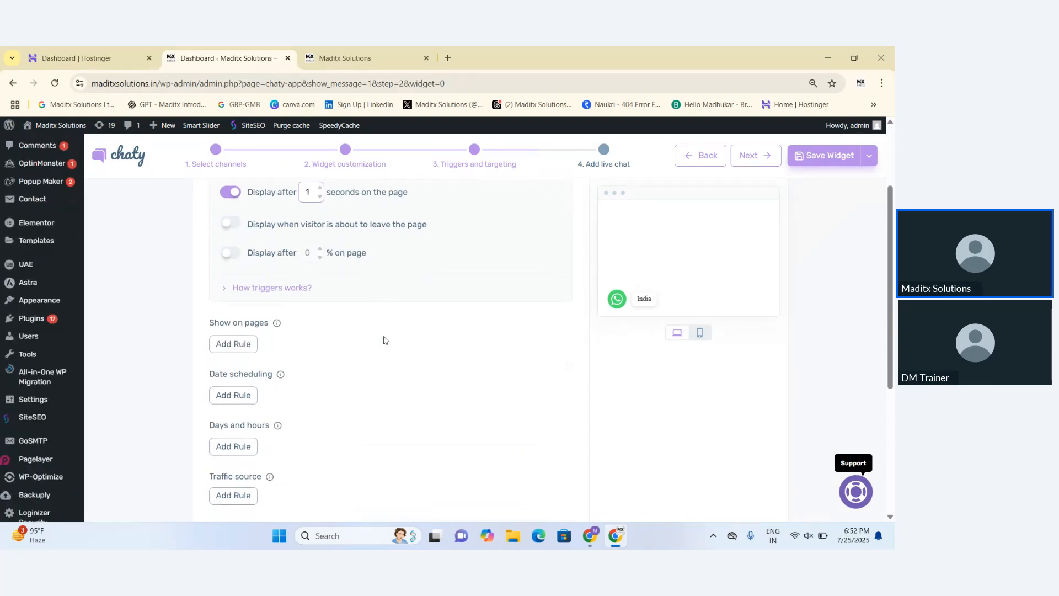
pyautogui.scroll(-2, 331, 351)
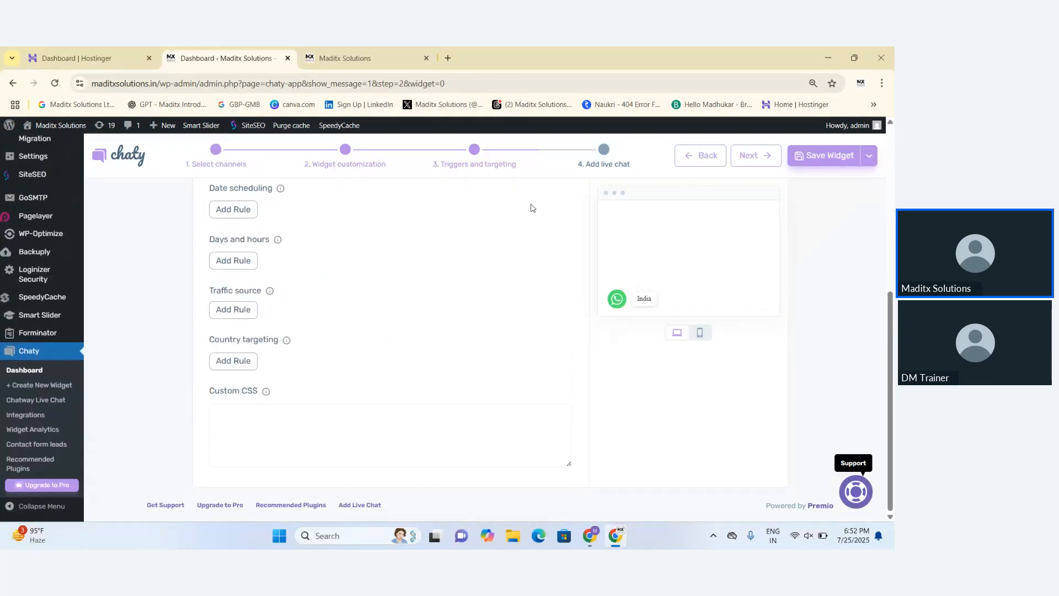
# Step: Move to Step 4 Add live chat, save the widget, and switch to the live site
pyautogui.click(759, 159)
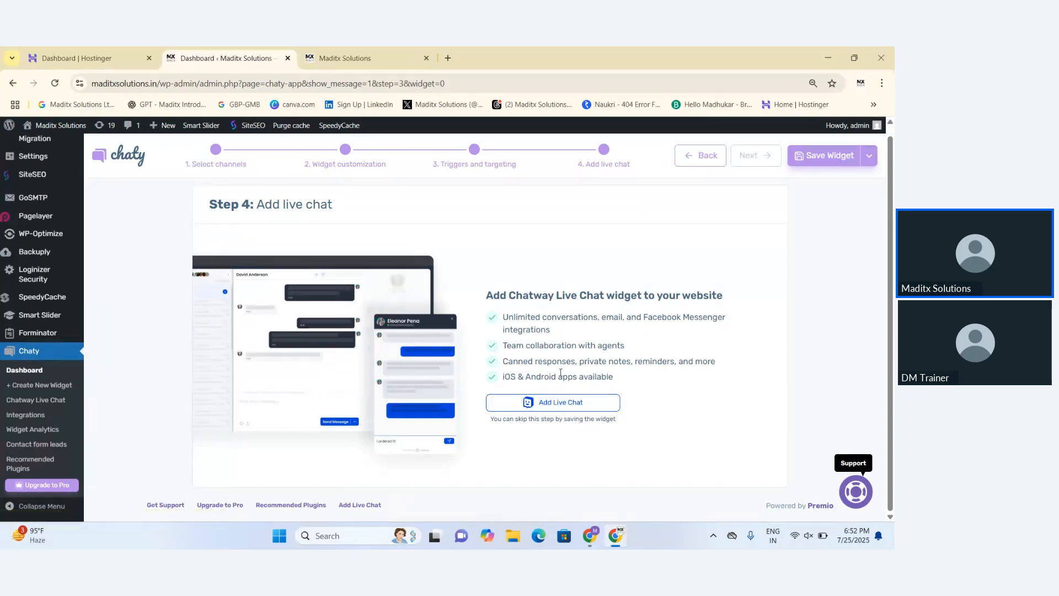
pyautogui.click(826, 157)
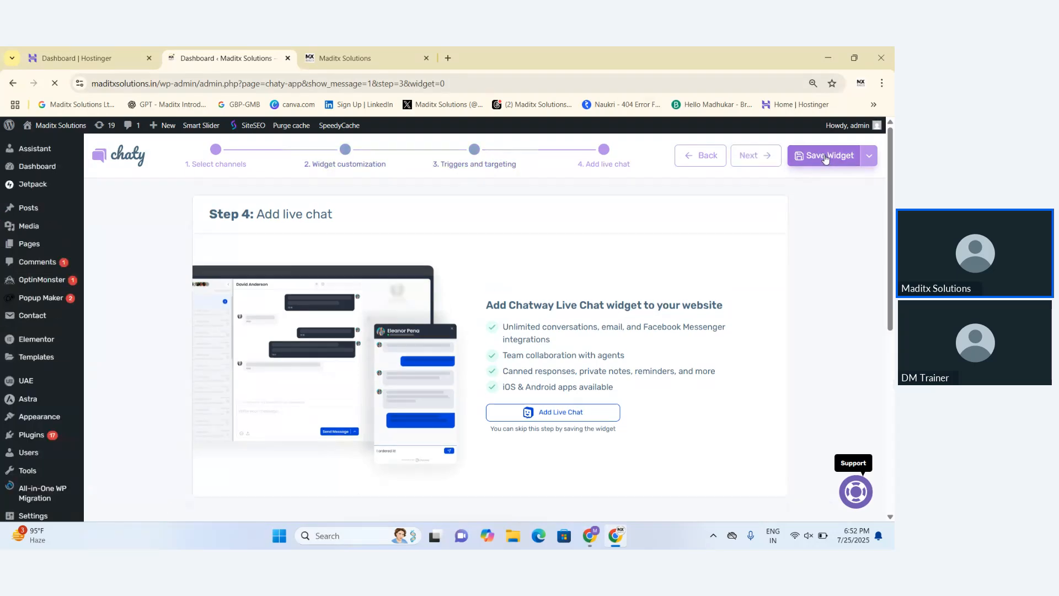
pyautogui.click(360, 60)
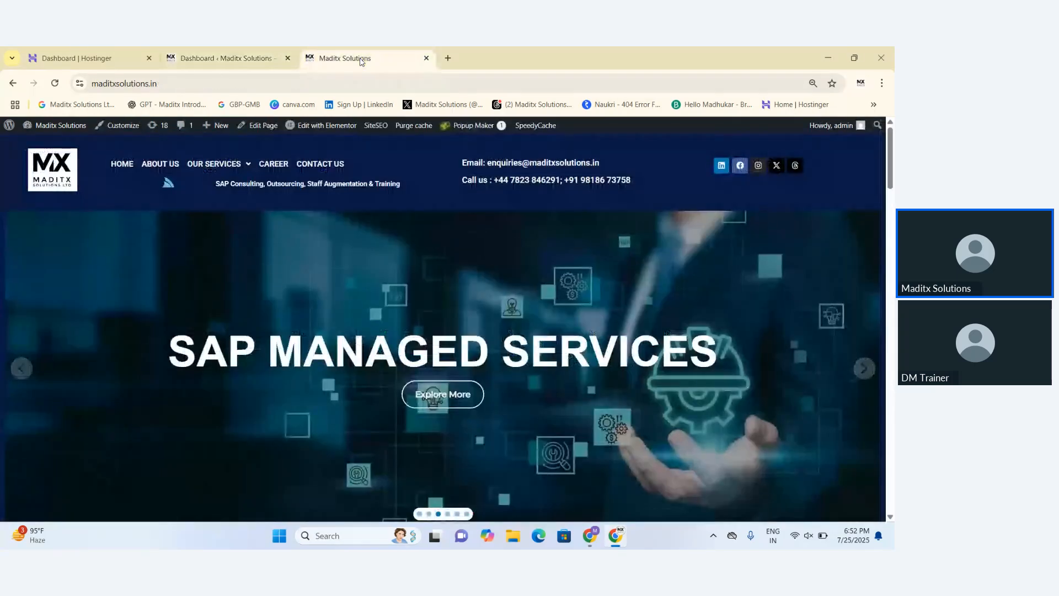
# Step: Reload the Maditx Solutions homepage, scroll through it, and return to the Chaty dashboard tab
pyautogui.click(55, 84)
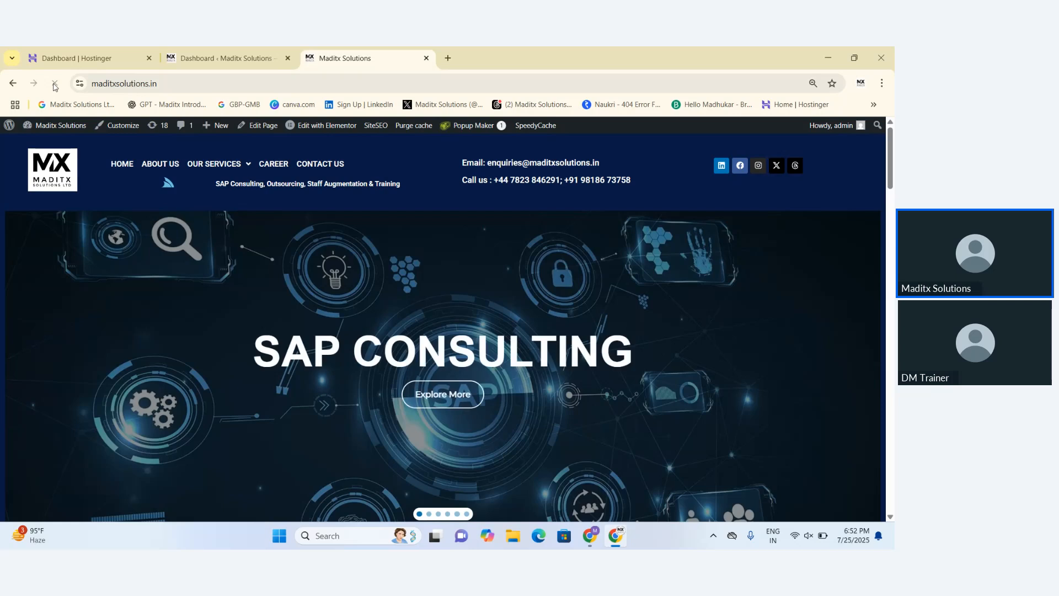
pyautogui.scroll(-4, 179, 252)
pyautogui.scroll(-6, 180, 252)
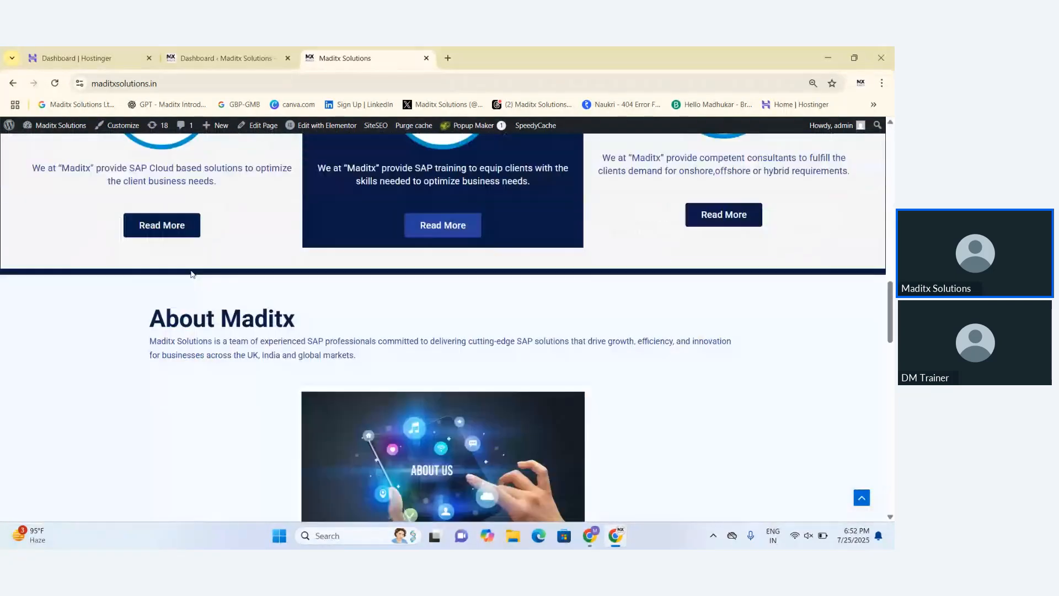
pyautogui.scroll(5, 189, 272)
pyautogui.scroll(5, 190, 274)
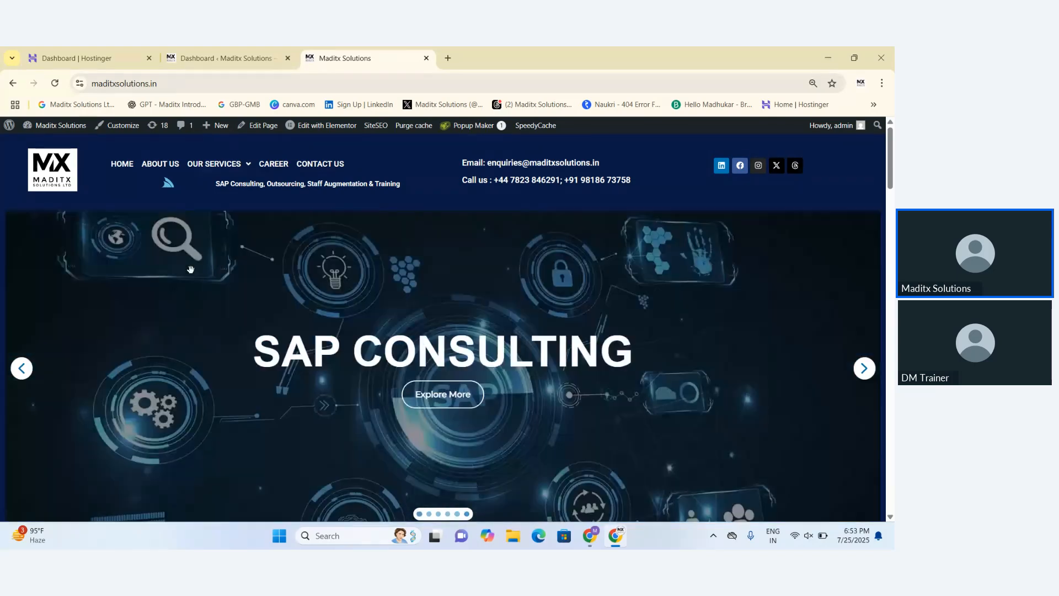
pyautogui.click(223, 57)
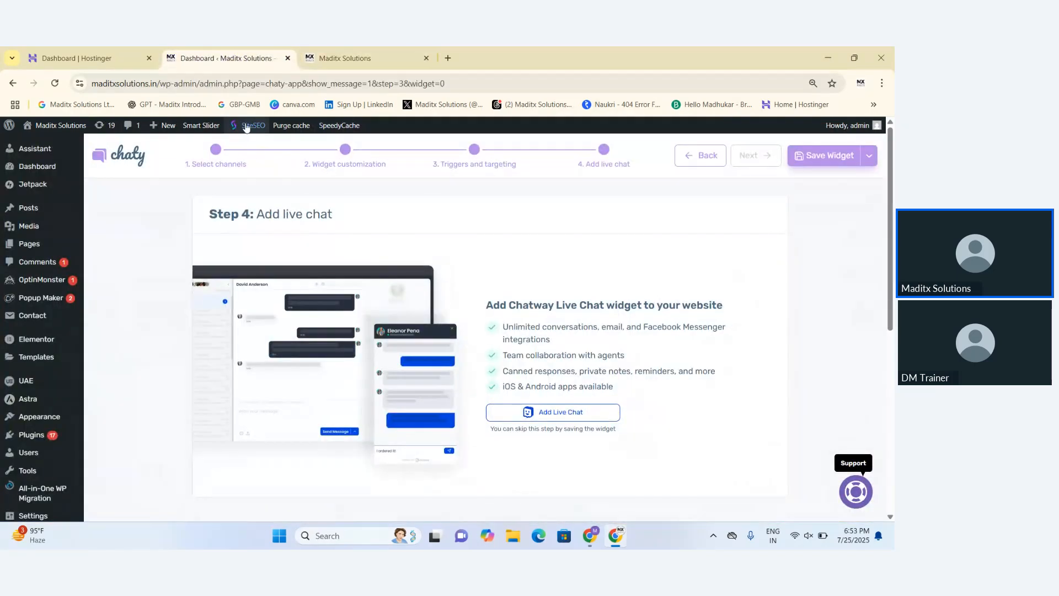
# Step: Go back to Step 1 and look over the WhatsApp channel settings
pyautogui.click(213, 153)
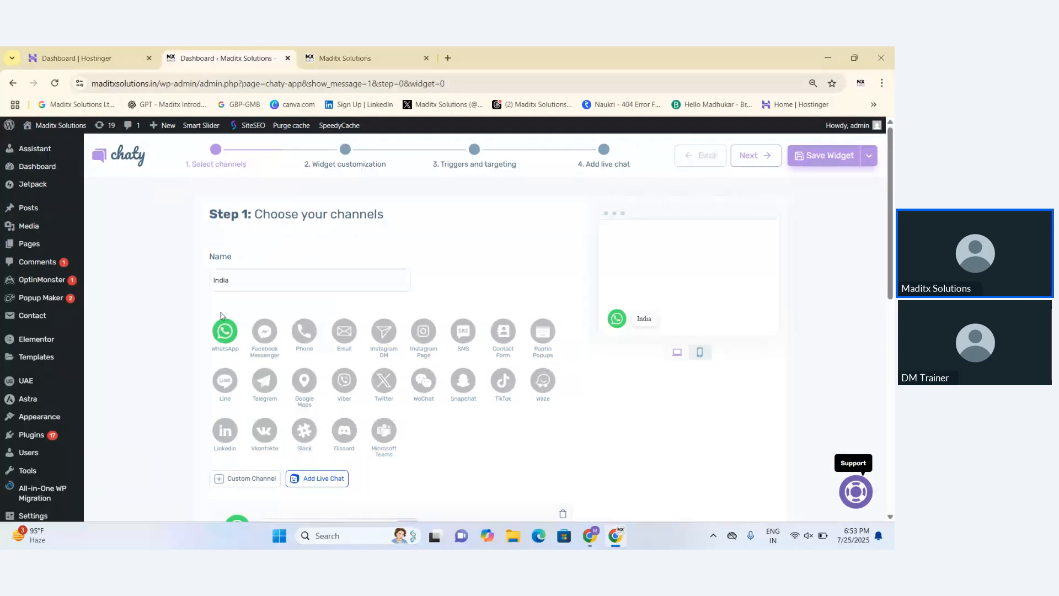
pyautogui.scroll(-6, 353, 394)
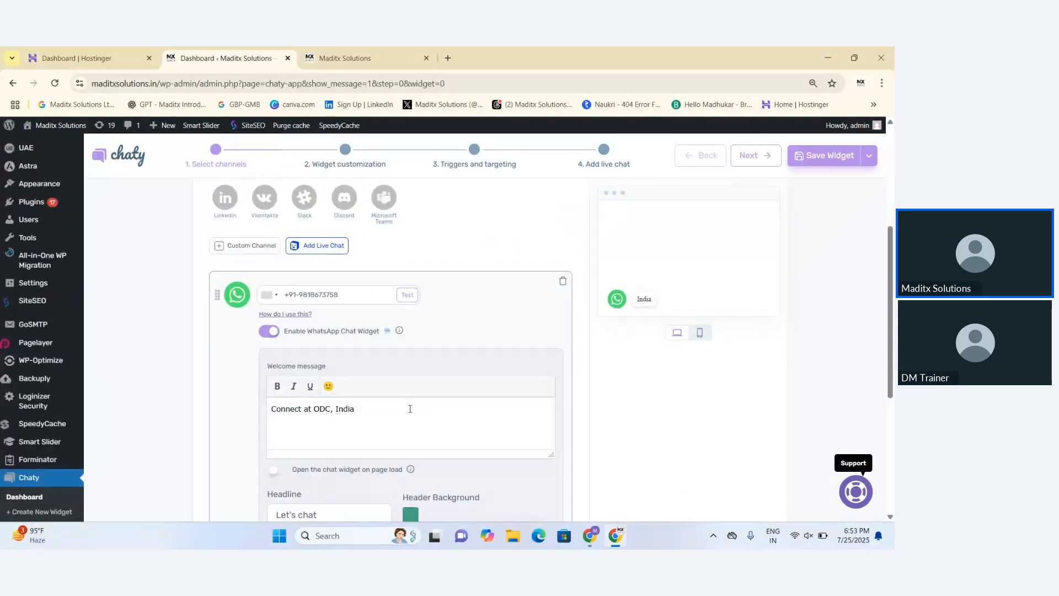
pyautogui.scroll(-3, 411, 370)
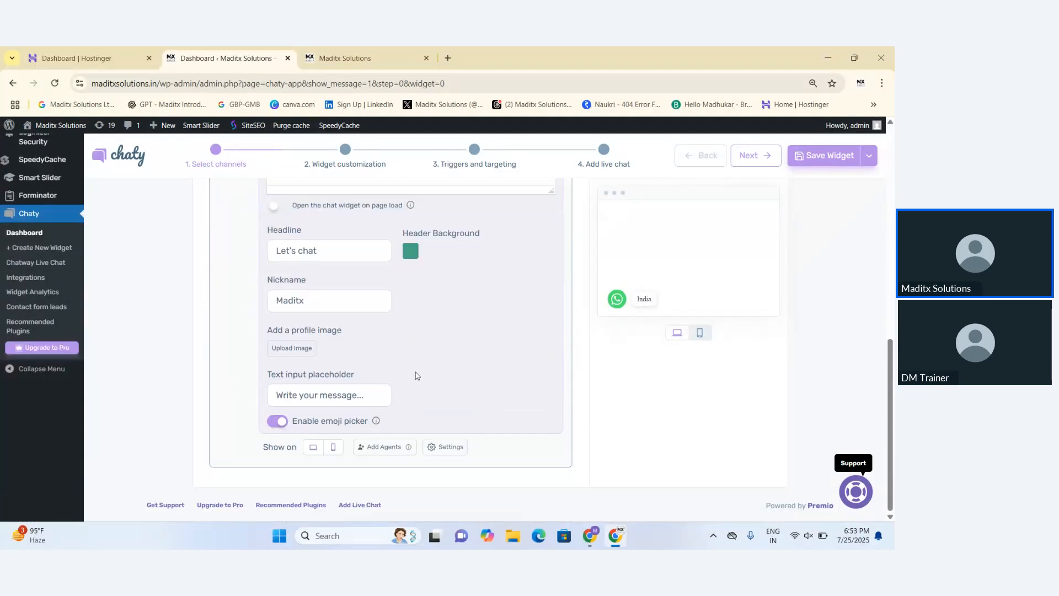
pyautogui.scroll(7, 415, 375)
# Step: In Widget customization, set Call to action behavior to Show all the time
pyautogui.click(362, 159)
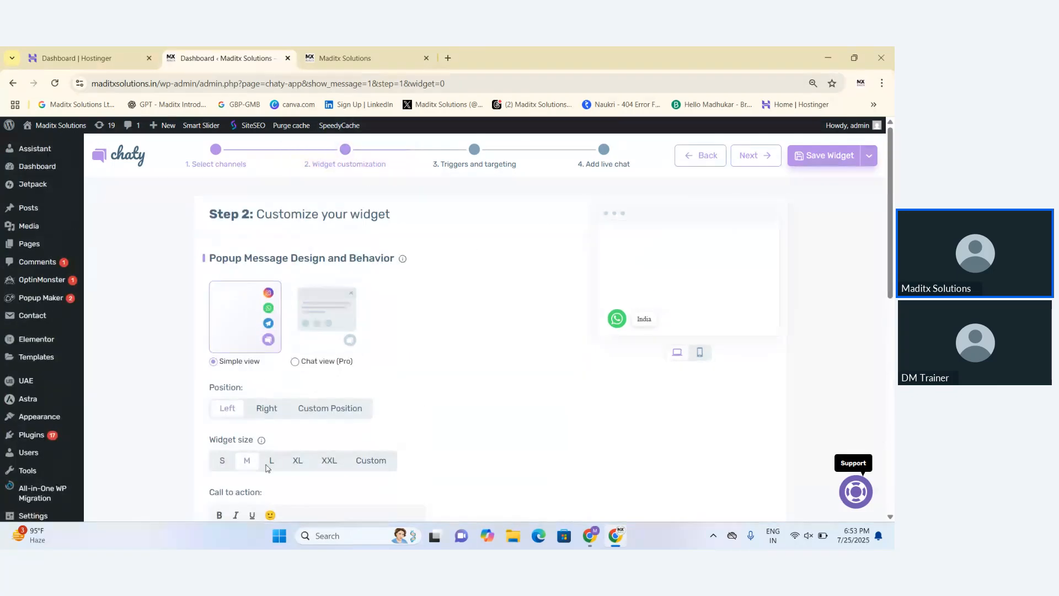
pyautogui.scroll(-4, 387, 449)
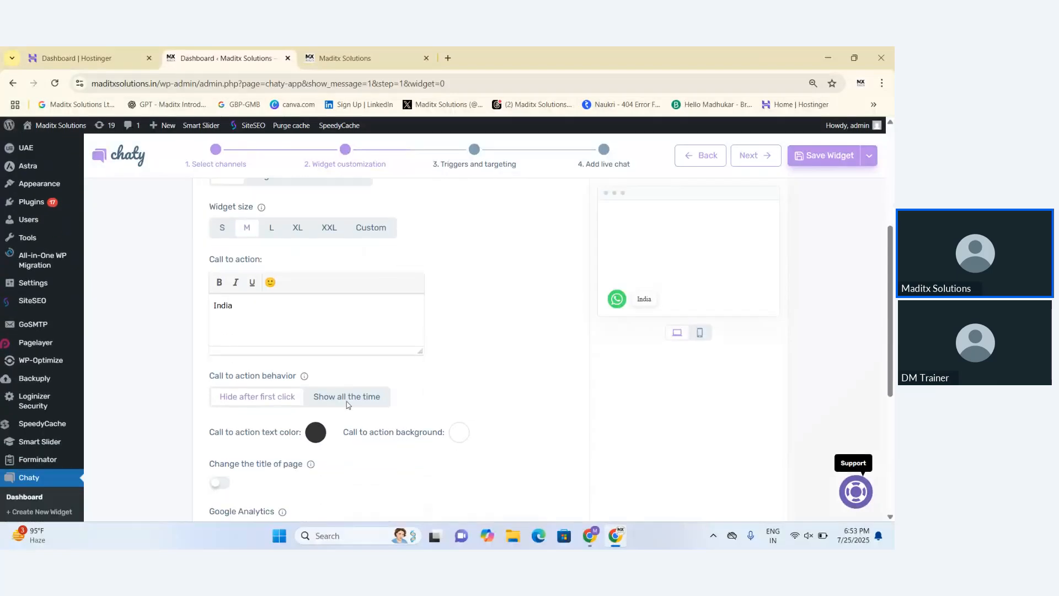
pyautogui.click(348, 402)
pyautogui.scroll(-1, 475, 377)
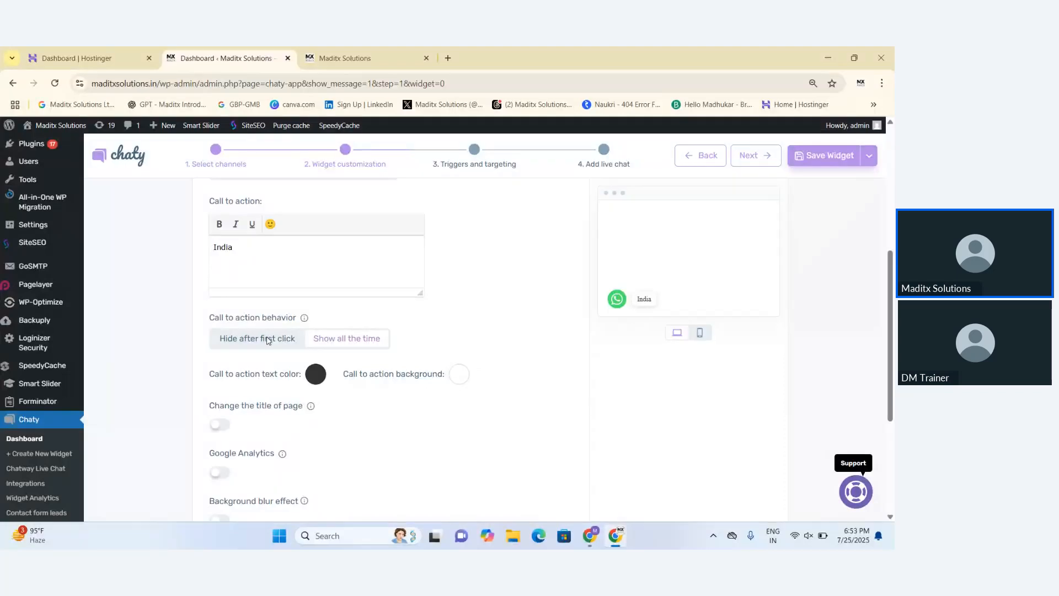
pyautogui.scroll(-1, 461, 356)
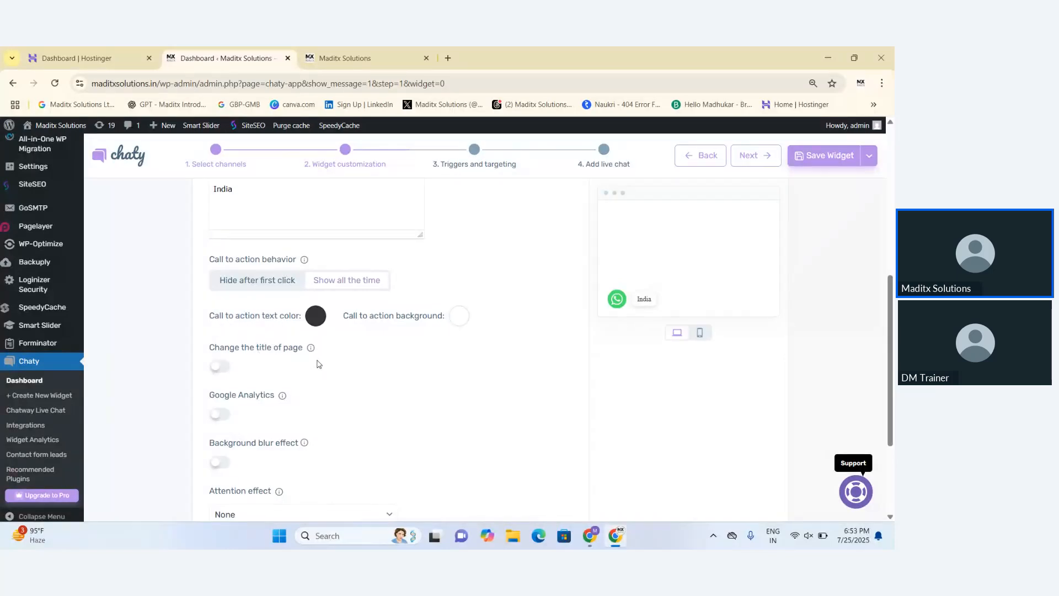
pyautogui.scroll(-1, 319, 380)
pyautogui.moveTo(226, 366)
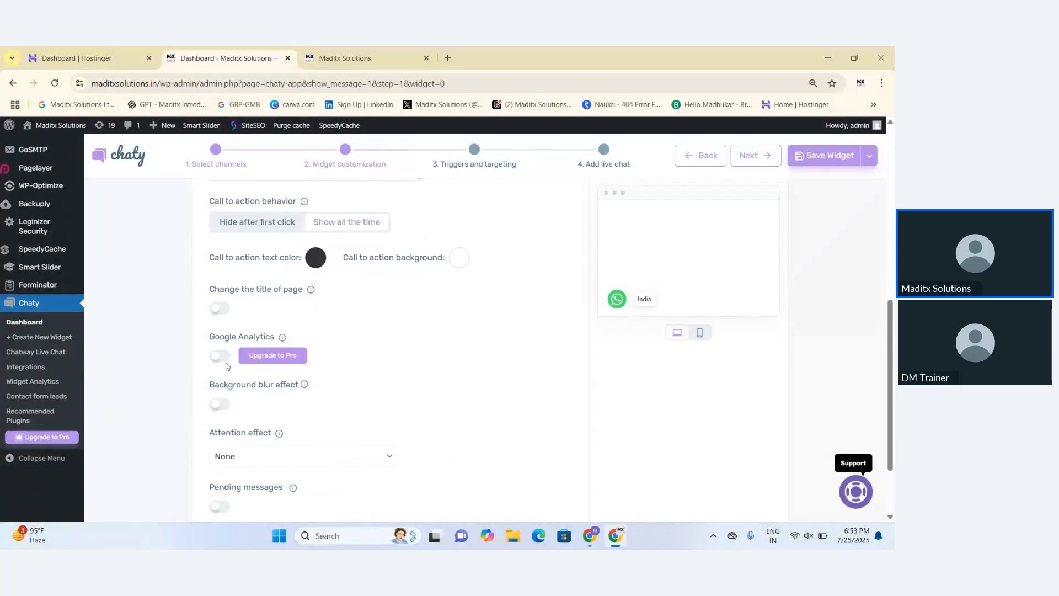
pyautogui.scroll(-1, 323, 389)
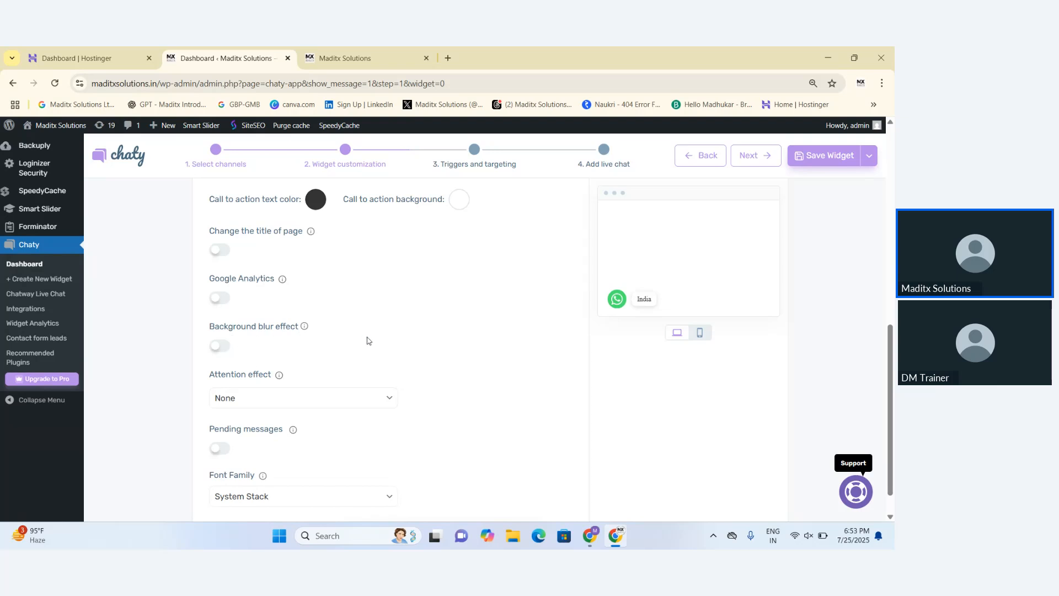
pyautogui.scroll(-1, 402, 348)
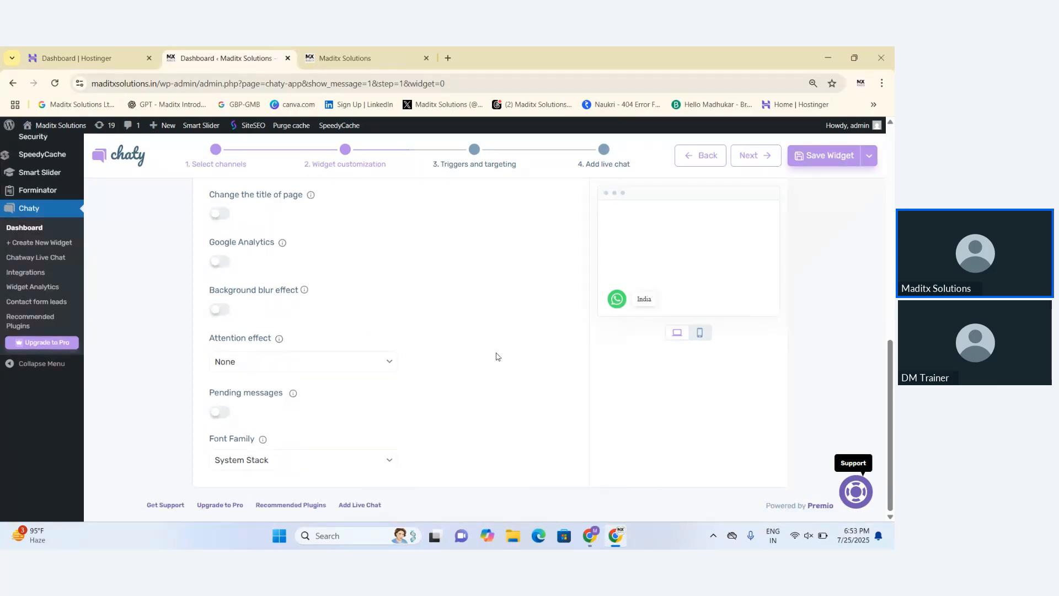
pyautogui.scroll(5, 519, 349)
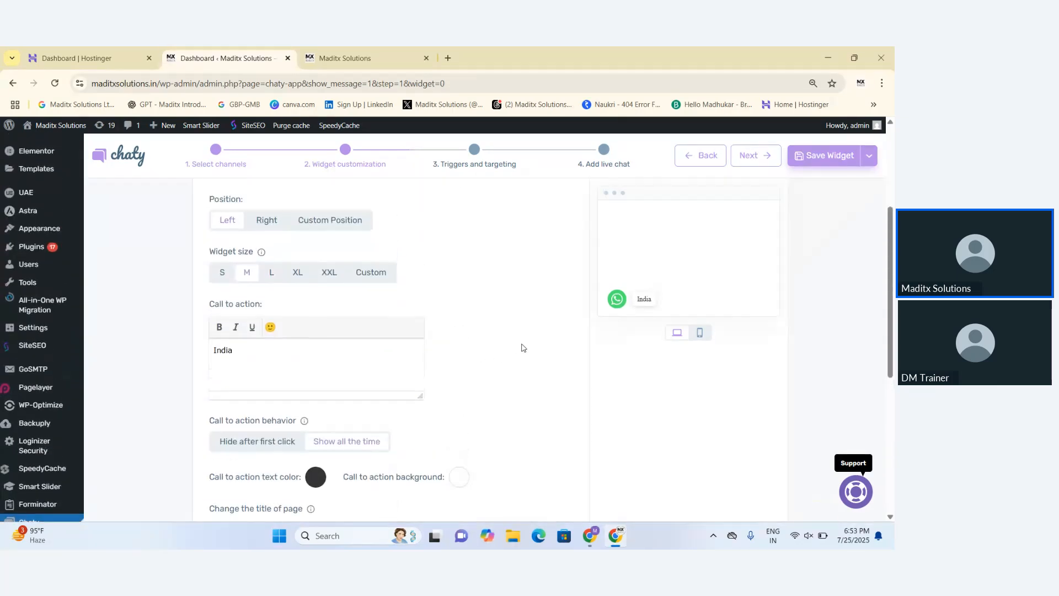
pyautogui.scroll(3, 523, 347)
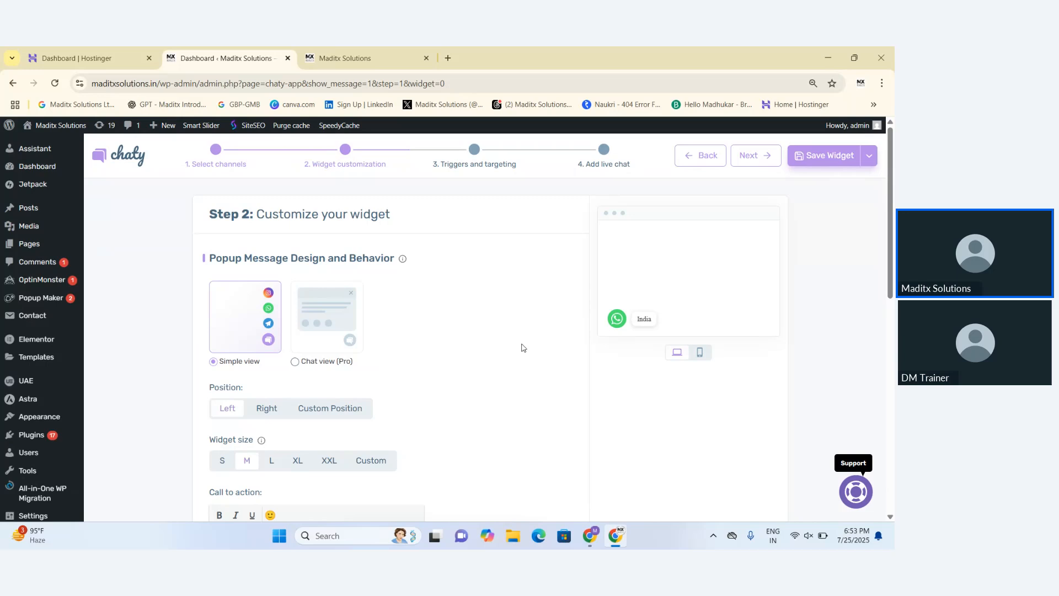
# Step: Turn on the about-to-leave and 0% scroll triggers, save the widget, and switch to the site tab
pyautogui.click(489, 166)
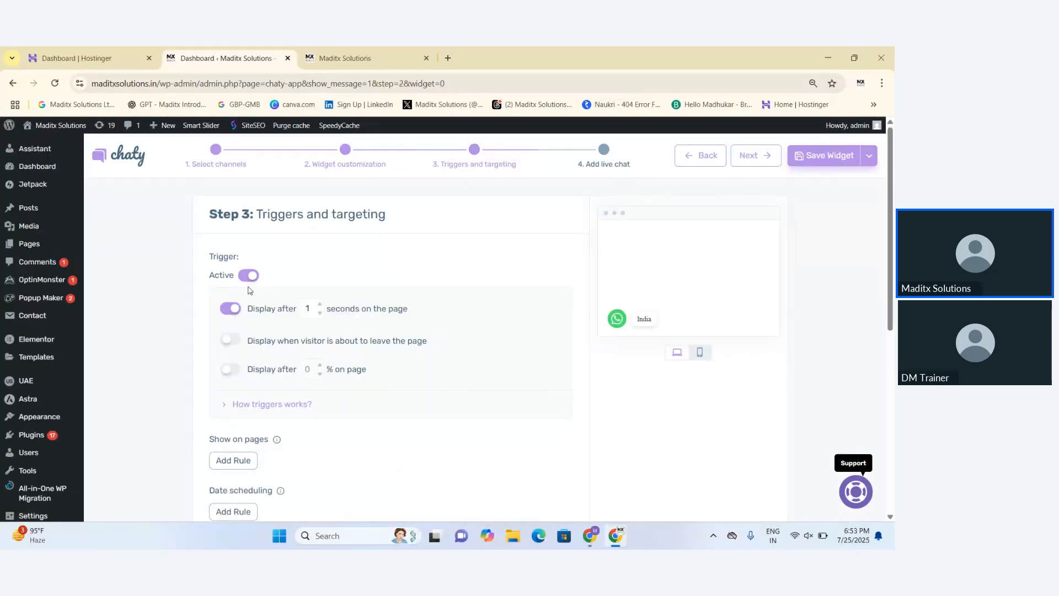
pyautogui.scroll(-2, 257, 384)
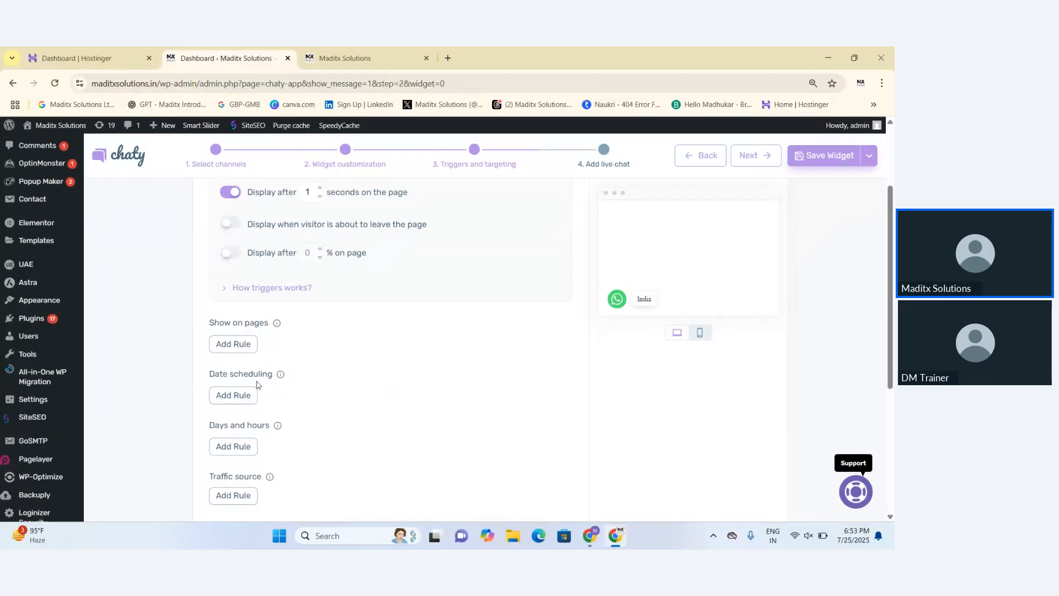
pyautogui.scroll(-4, 316, 398)
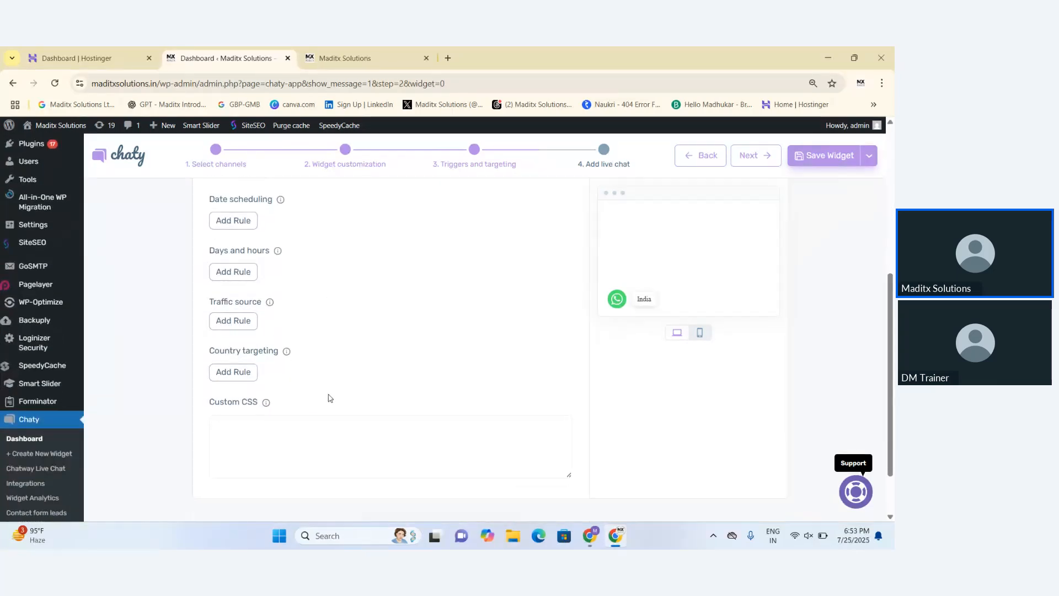
pyautogui.scroll(6, 365, 346)
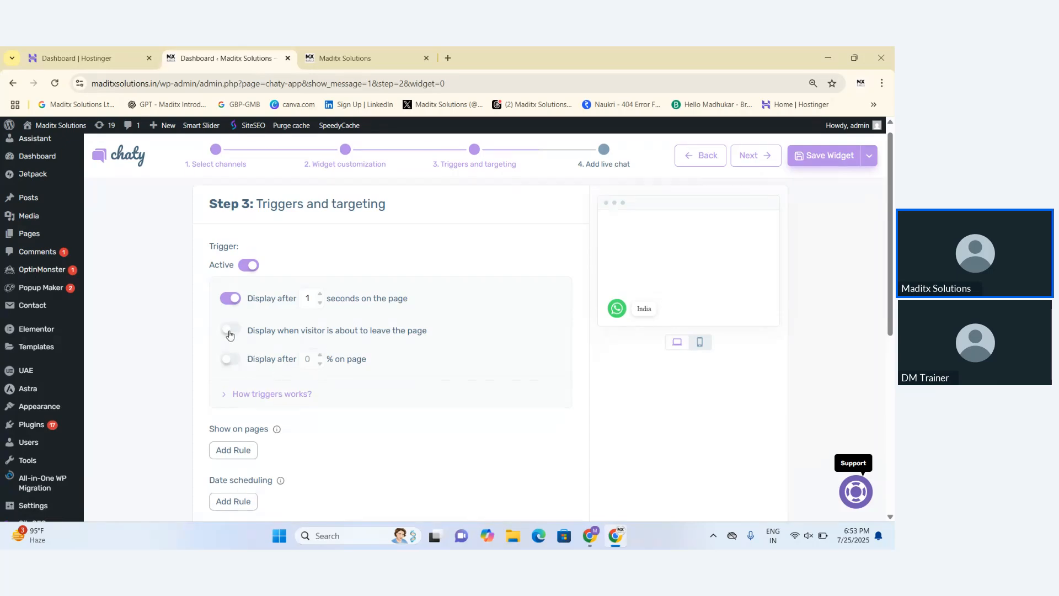
pyautogui.click(229, 333)
pyautogui.click(231, 364)
pyautogui.click(798, 160)
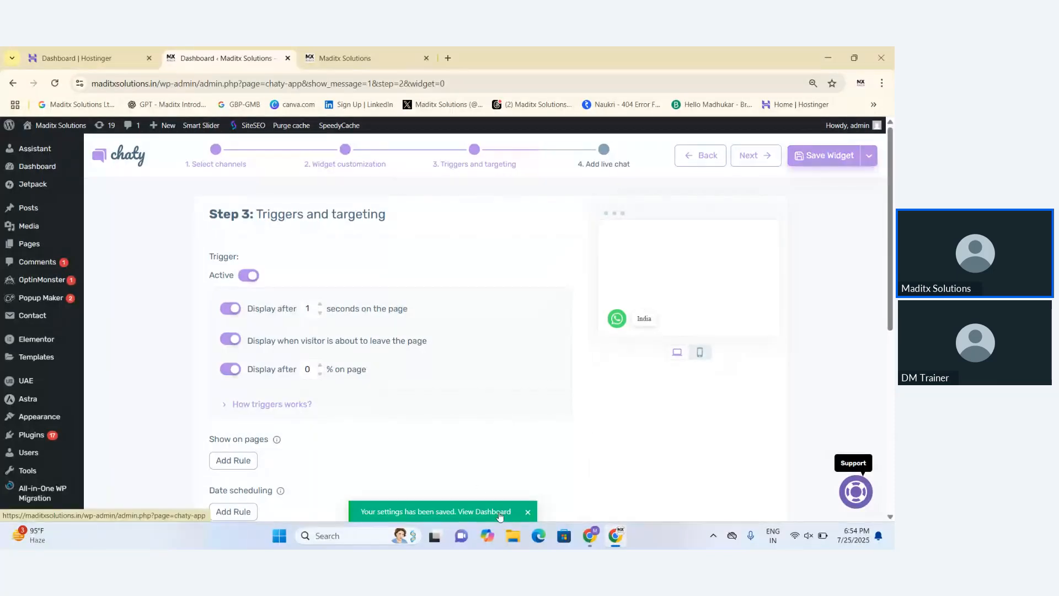
pyautogui.click(375, 55)
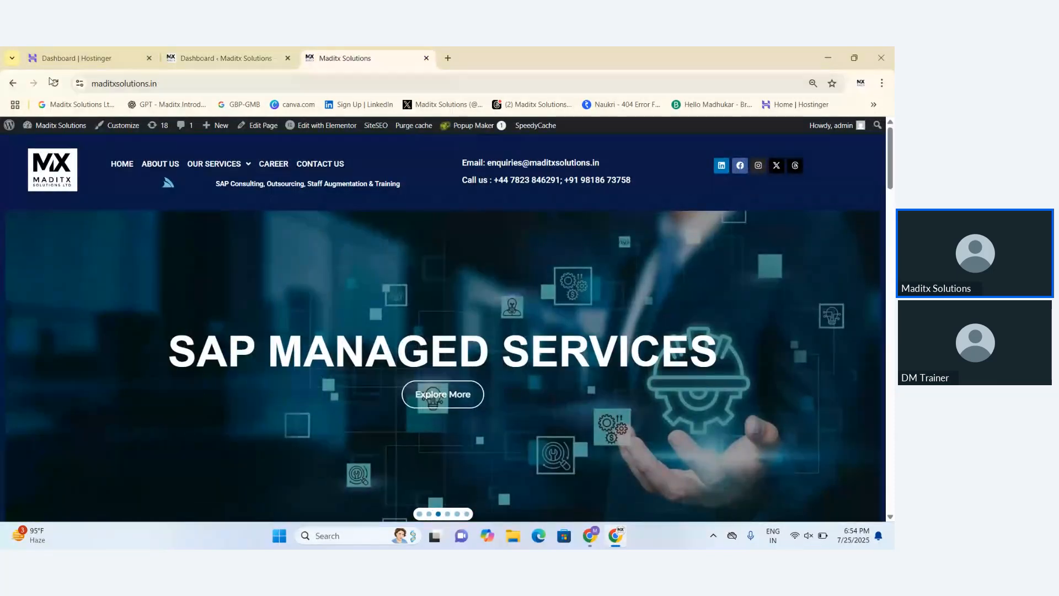
# Step: Reload the live homepage and scroll down to the Contact Us section
pyautogui.click(54, 82)
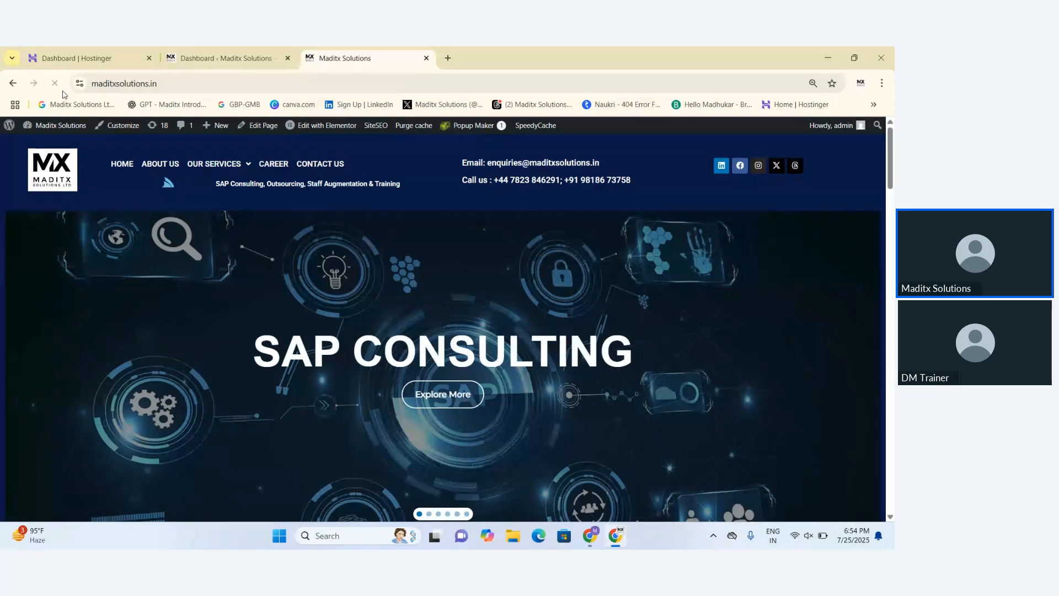
pyautogui.scroll(-4, 224, 378)
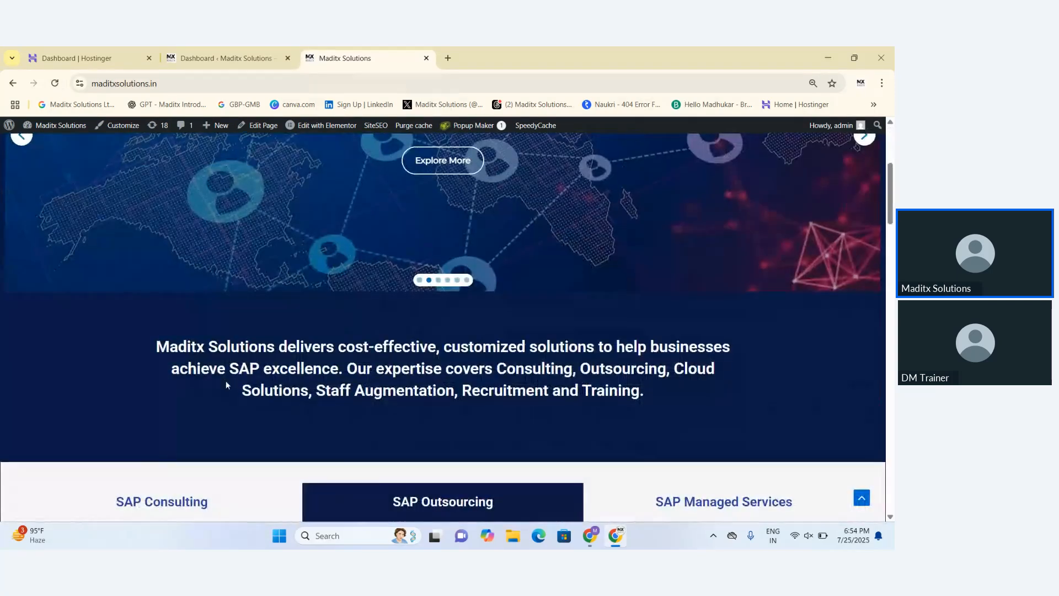
pyautogui.scroll(-8, 226, 381)
pyautogui.scroll(-15, 233, 385)
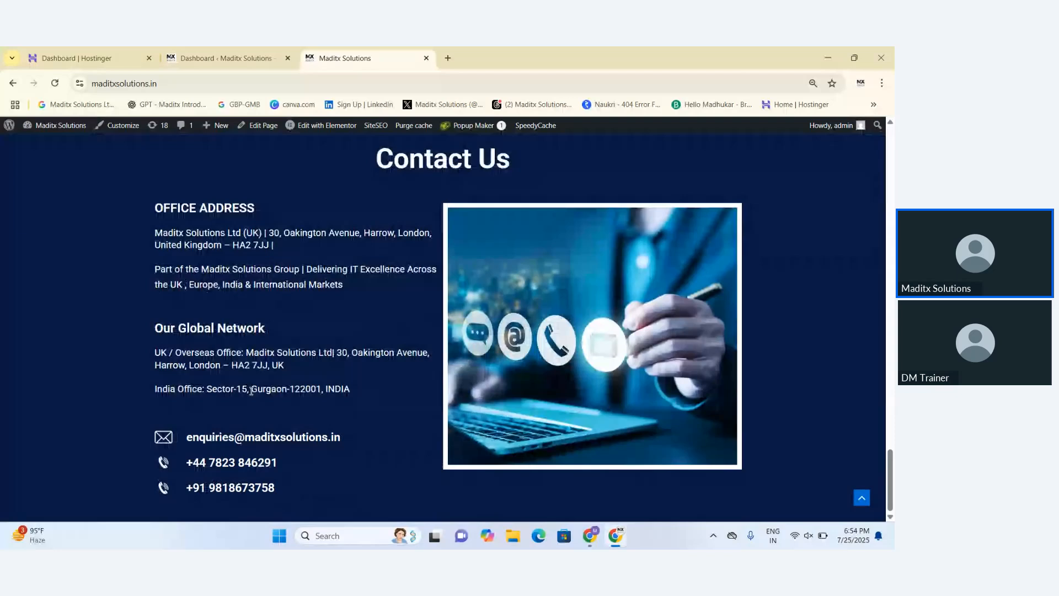
# Step: Reload the Chaty settings page and toggle the widget preview between mobile and desktop
pyautogui.click(227, 58)
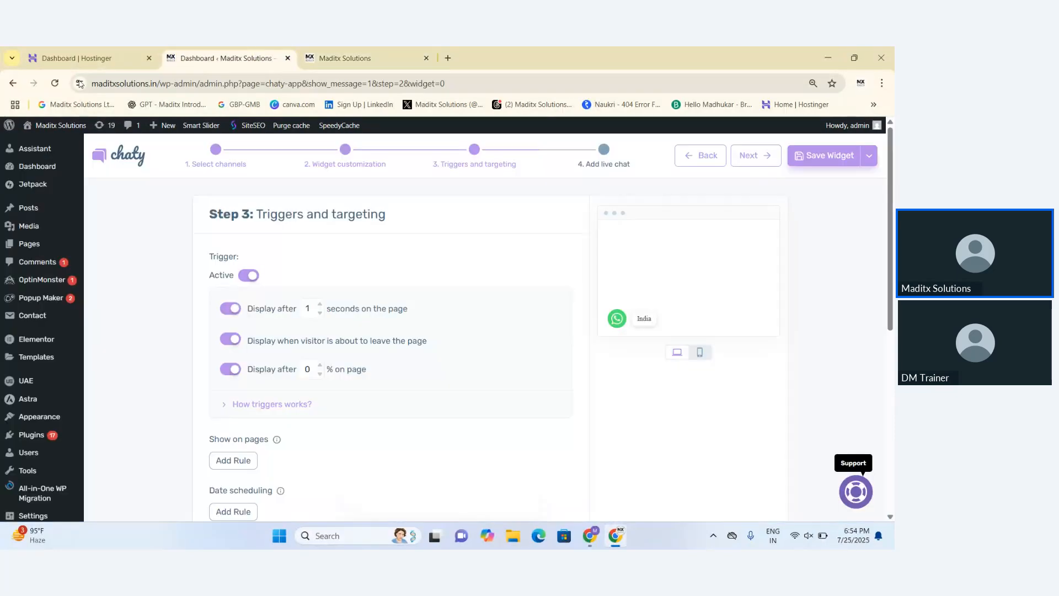
pyautogui.click(55, 84)
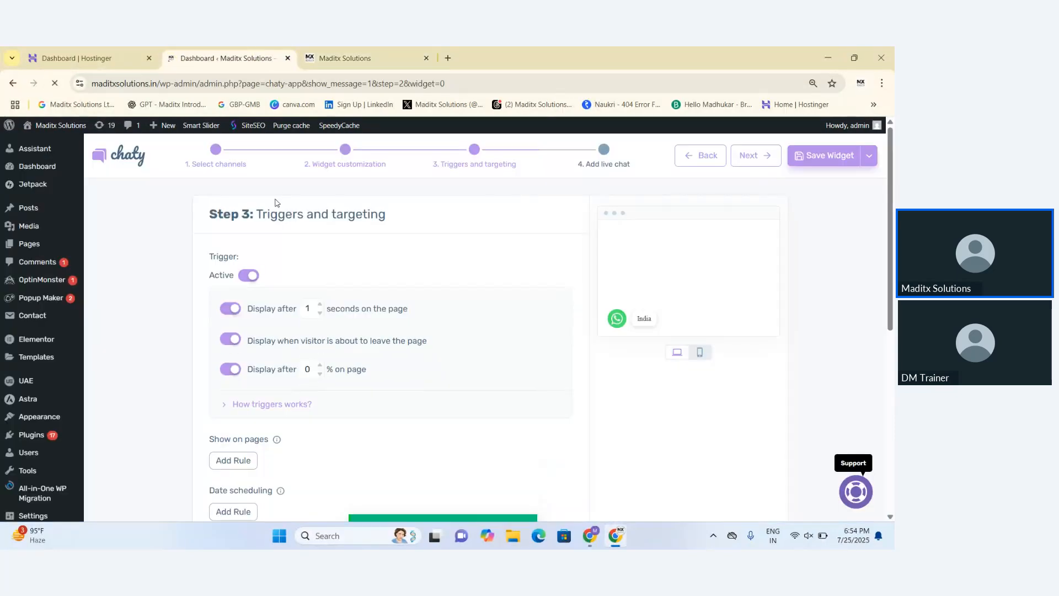
pyautogui.click(700, 357)
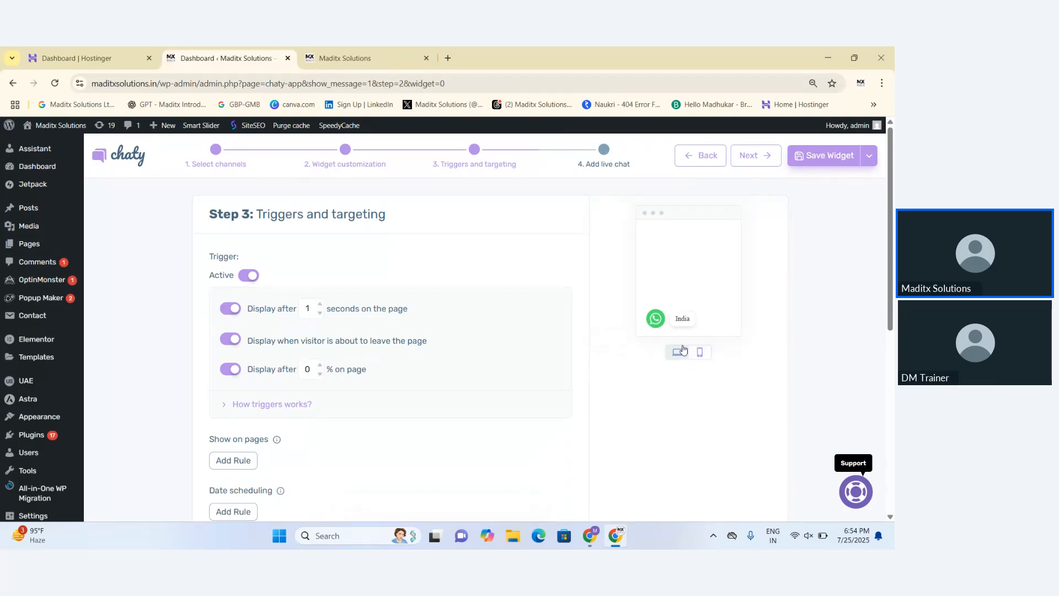
pyautogui.click(677, 352)
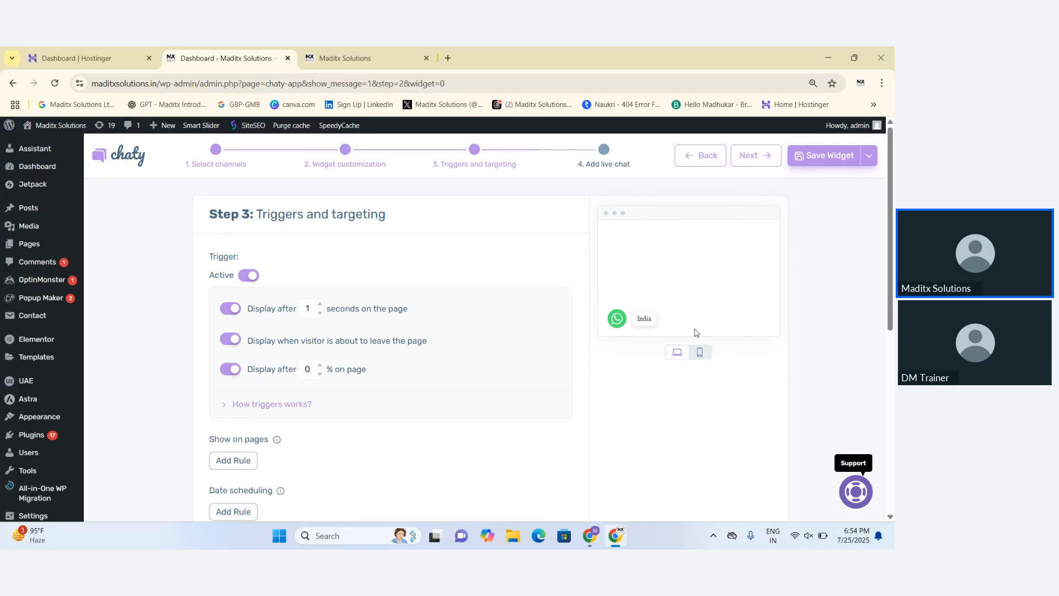
# Step: Click through the wizard's step labels, finishing on '4. Add live chat'
pyautogui.click(604, 161)
pyautogui.click(476, 165)
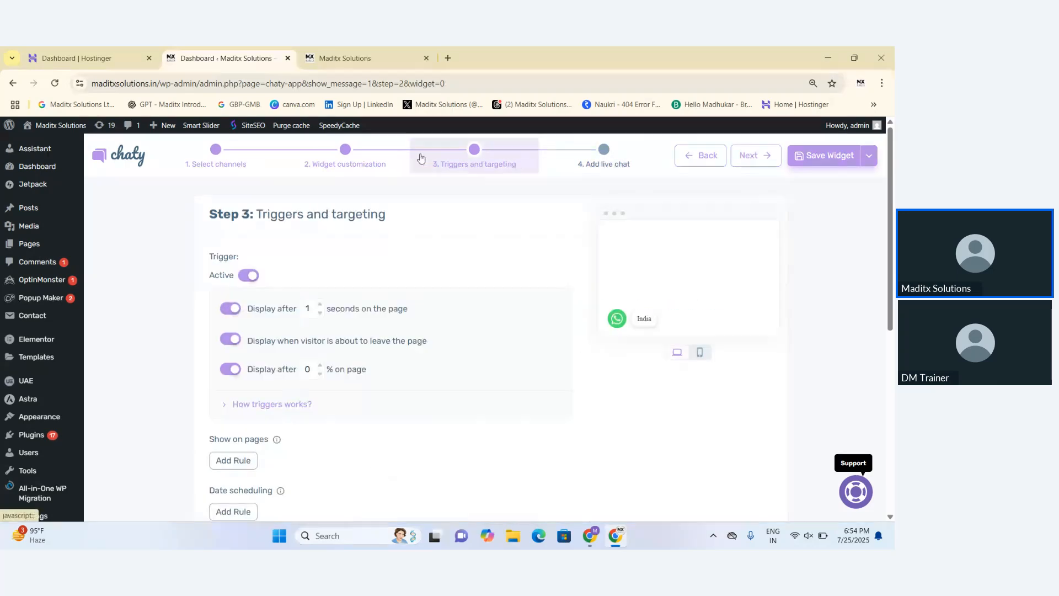
pyautogui.click(368, 164)
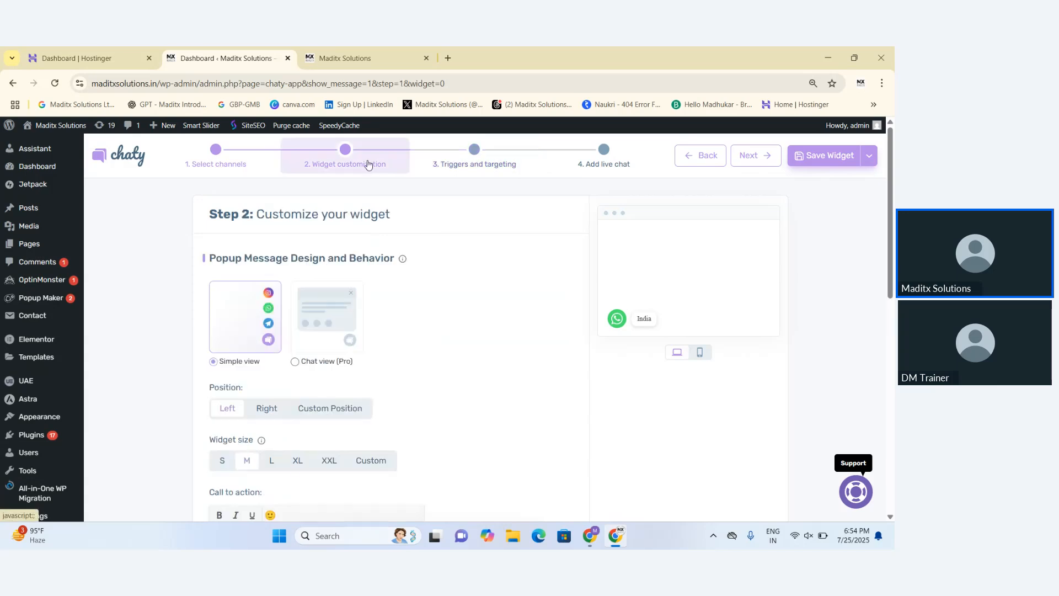
pyautogui.click(606, 162)
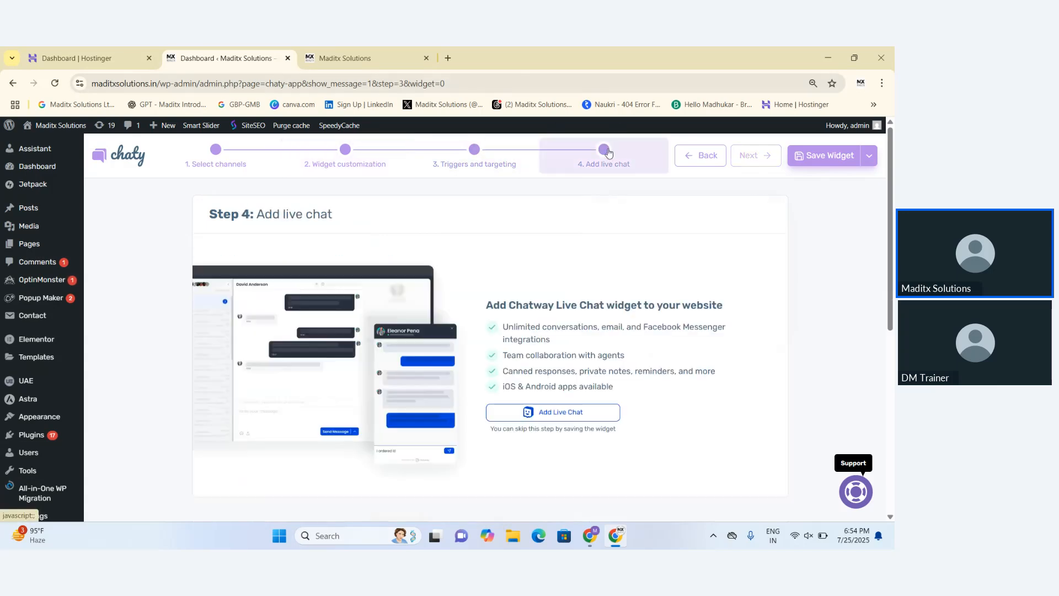
# Step: Add Chatway Live Chat and display it as an icon above Chaty's icon
pyautogui.click(559, 419)
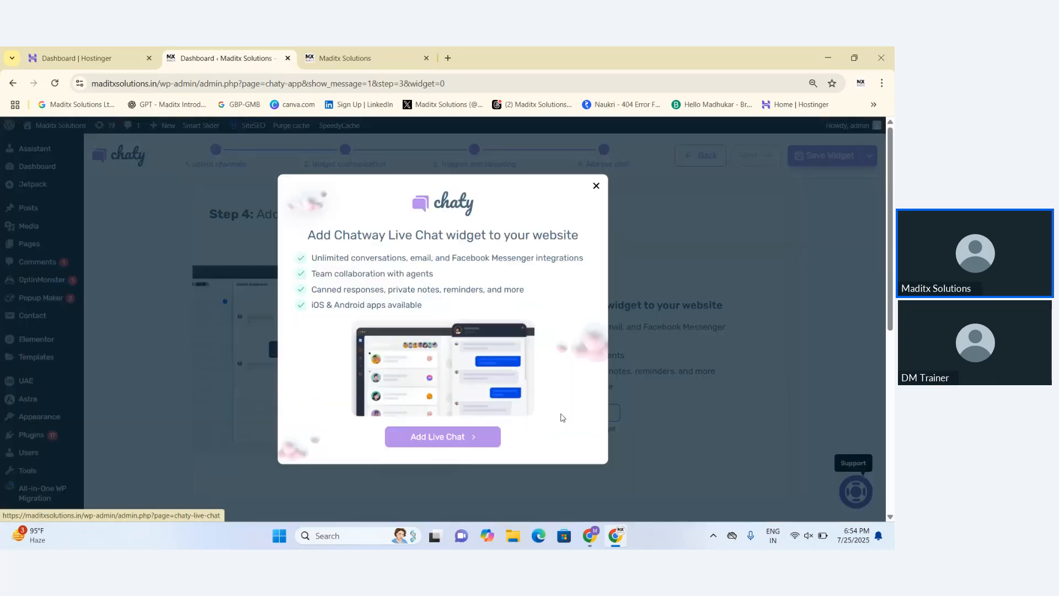
pyautogui.click(459, 439)
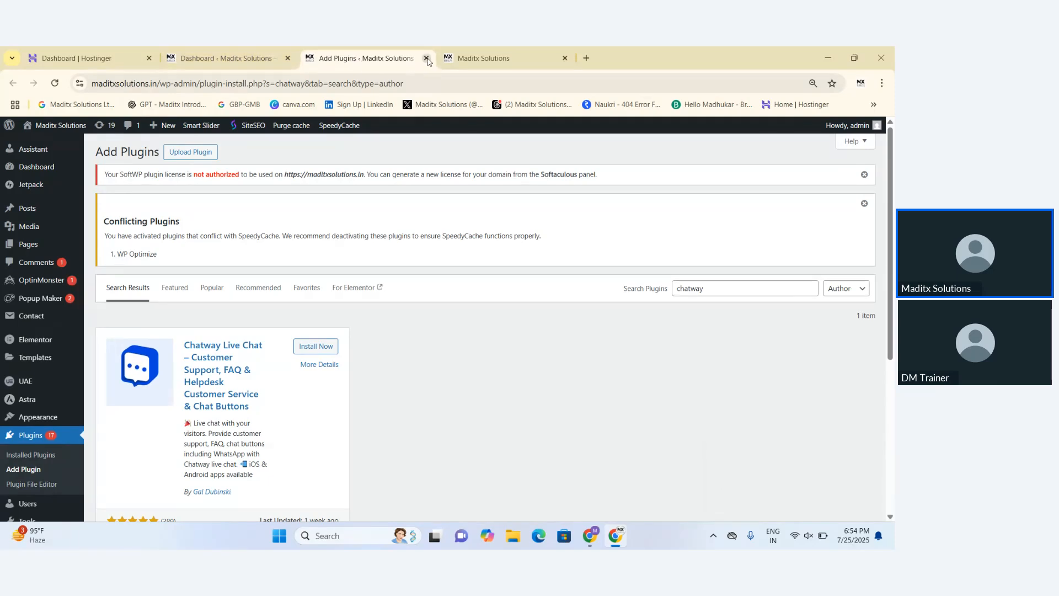
pyautogui.click(238, 58)
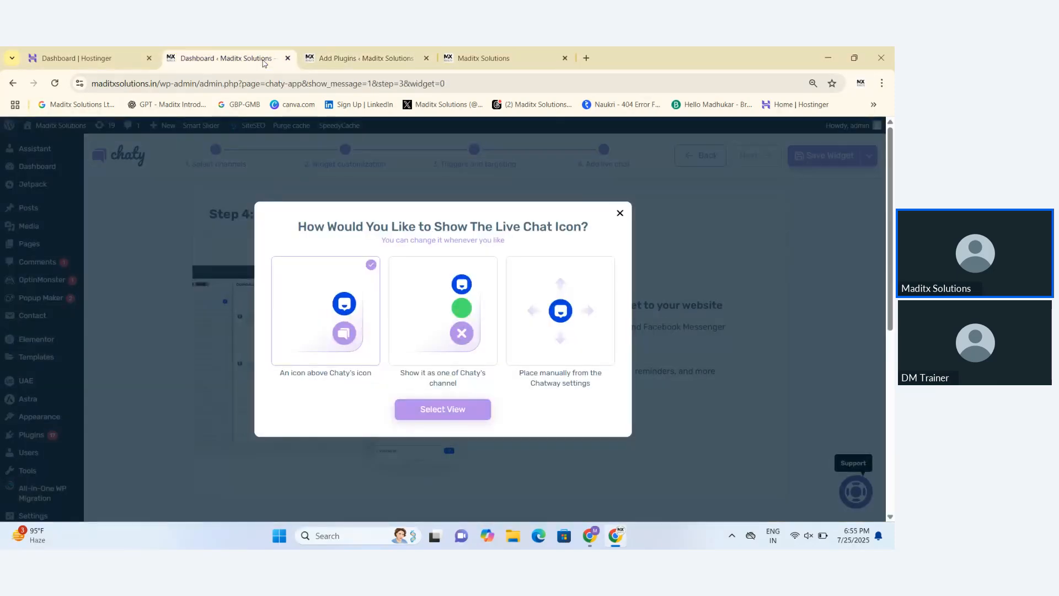
pyautogui.click(451, 409)
pyautogui.click(457, 380)
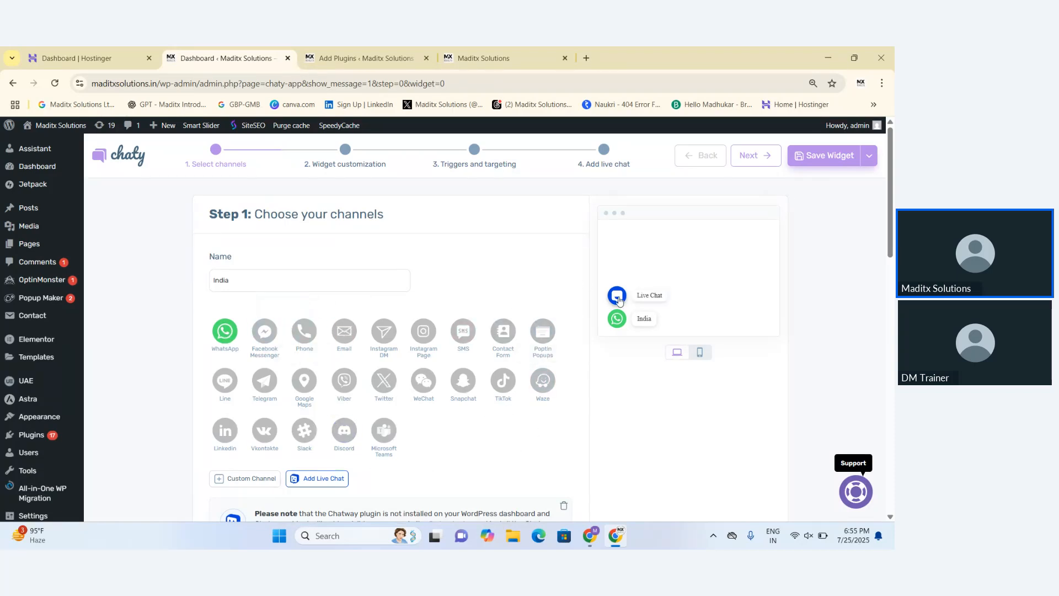
# Step: Remove the Chatway Live Chat channel from the widget's channels
pyautogui.scroll(-4, 349, 421)
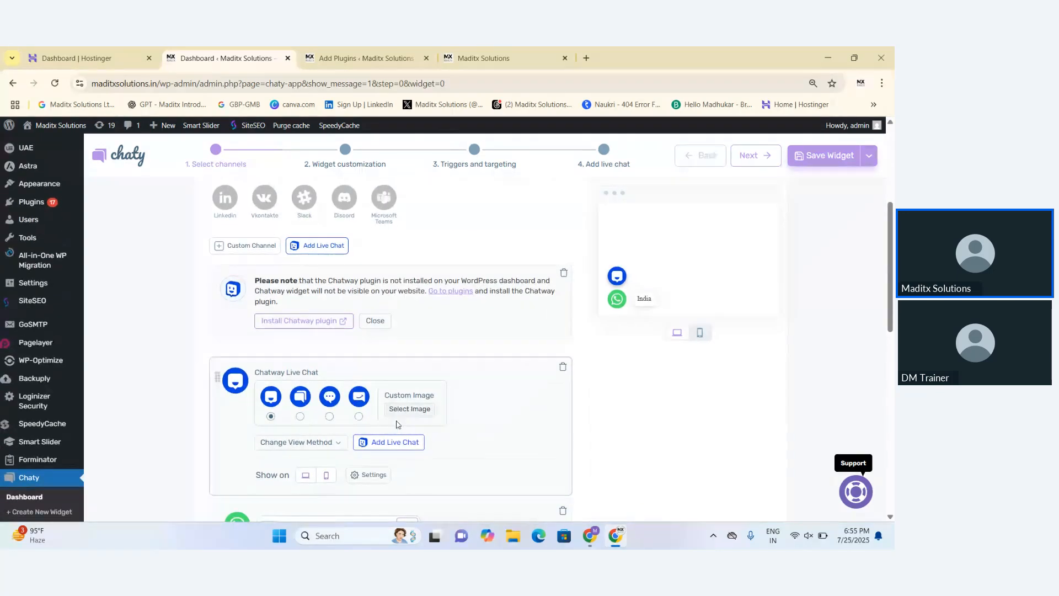
pyautogui.click(563, 368)
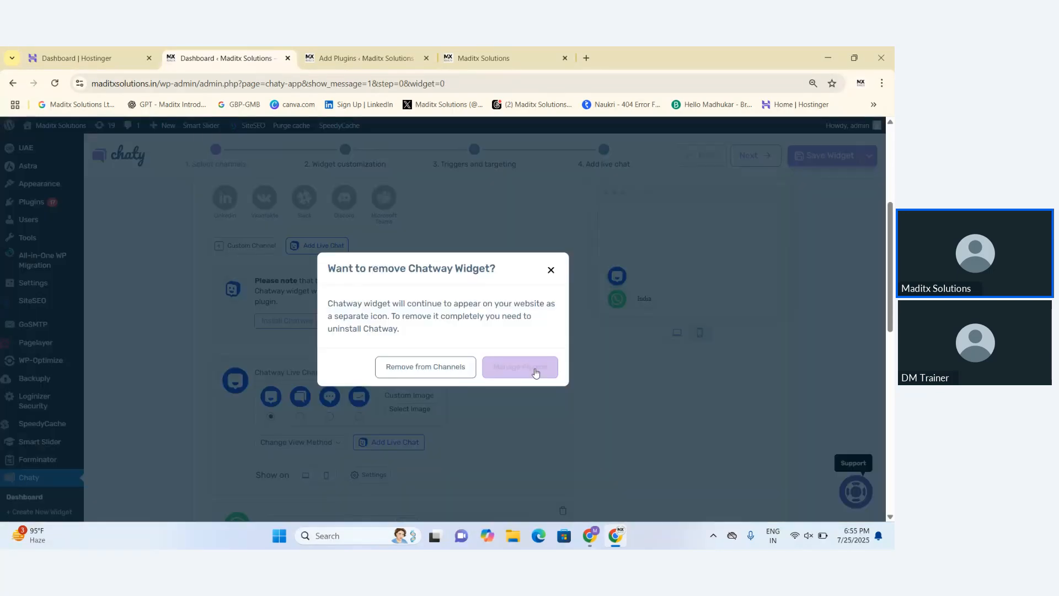
pyautogui.click(436, 374)
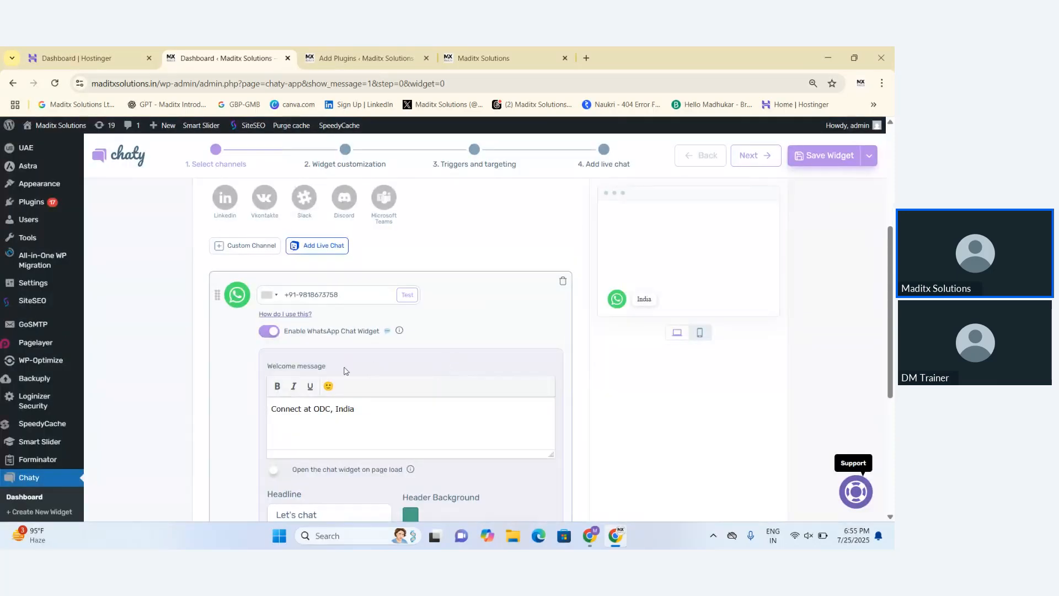
# Step: Toggle WhatsApp's desktop and mobile visibility, leaving both on, and open its extra settings
pyautogui.scroll(-3, 439, 385)
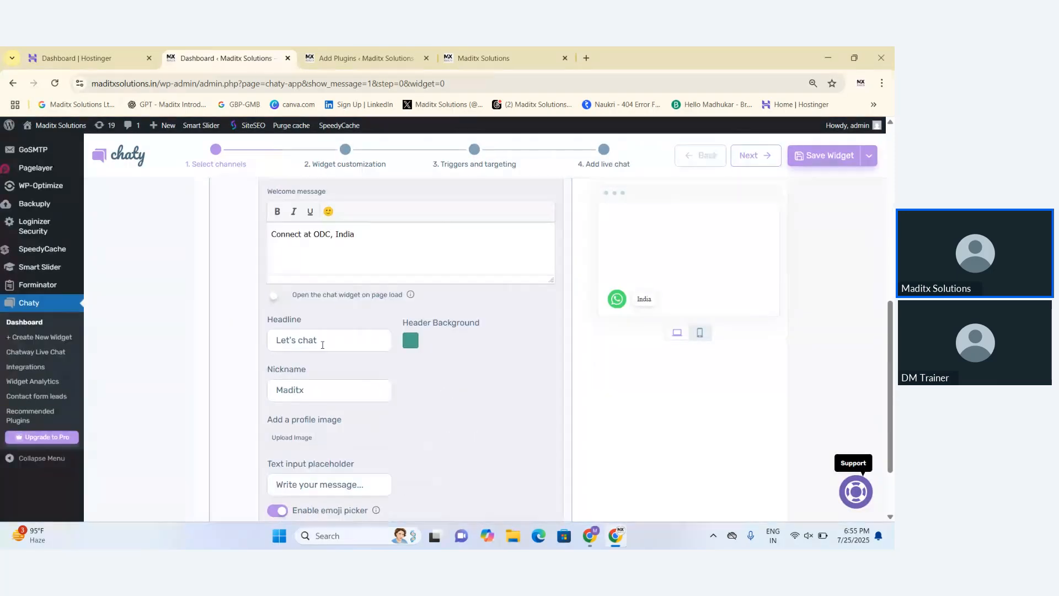
pyautogui.scroll(-2, 450, 418)
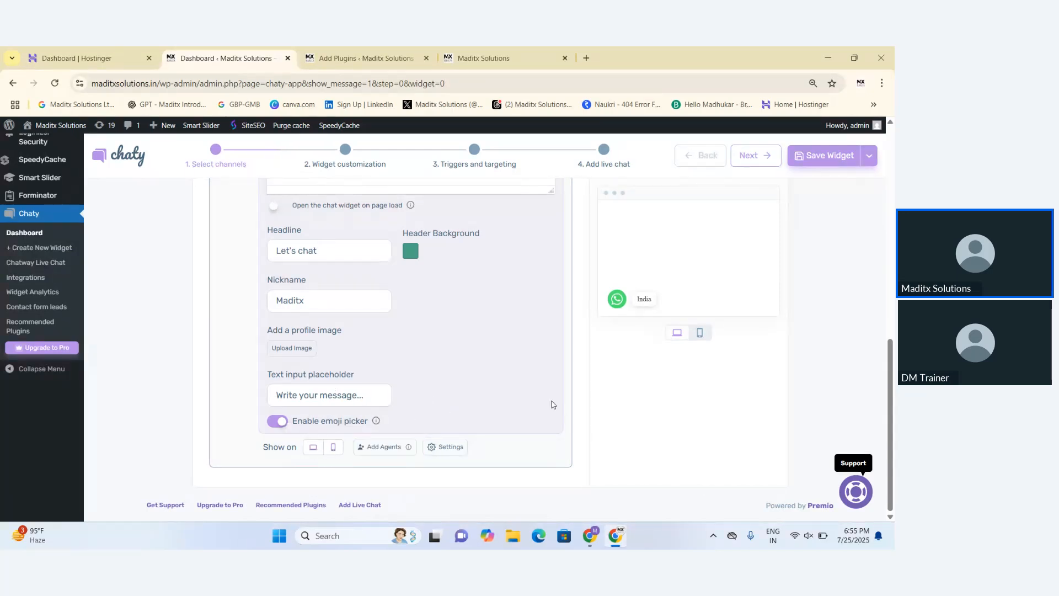
pyautogui.click(314, 450)
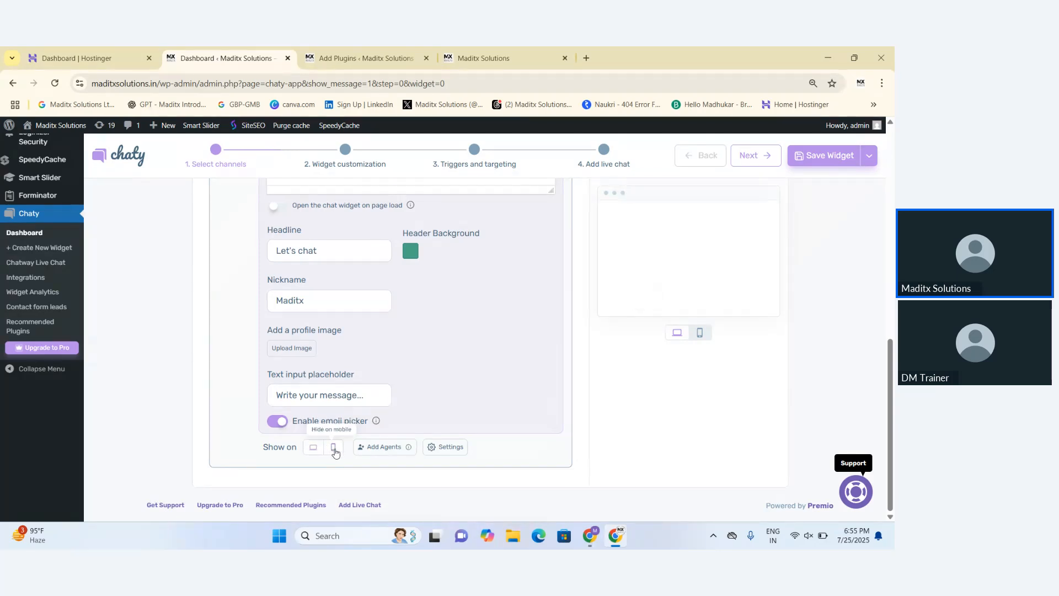
pyautogui.click(335, 453)
pyautogui.click(312, 451)
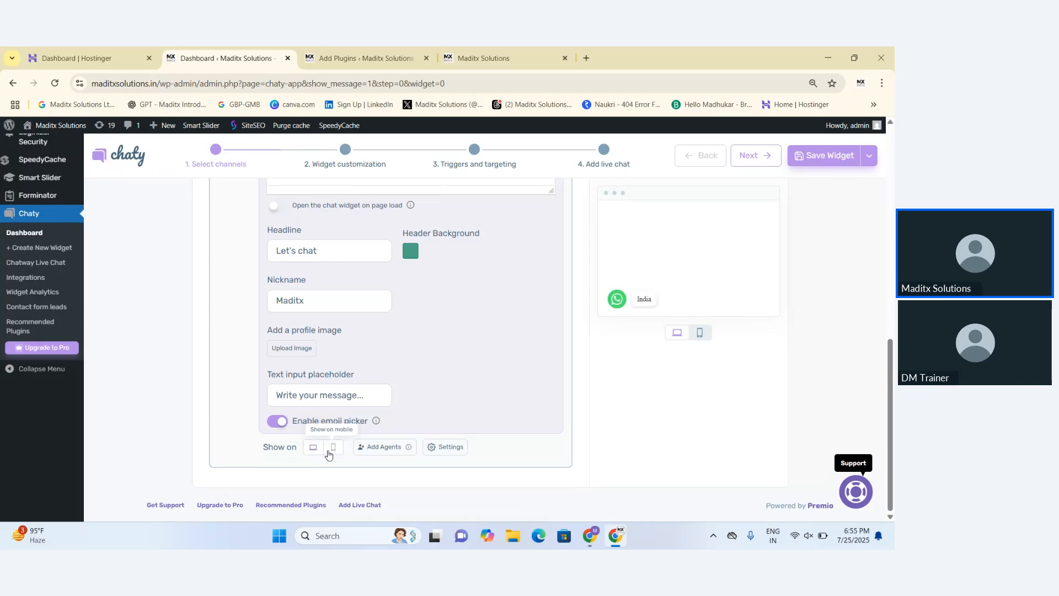
pyautogui.click(330, 454)
pyautogui.click(318, 453)
pyautogui.click(318, 453)
pyautogui.click(447, 446)
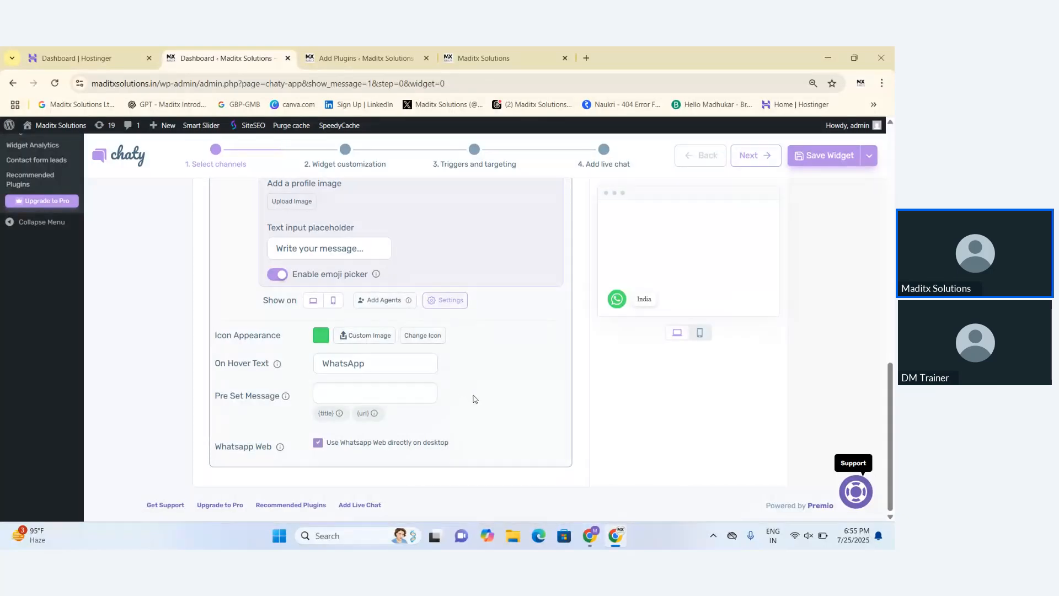
pyautogui.scroll(2, 410, 443)
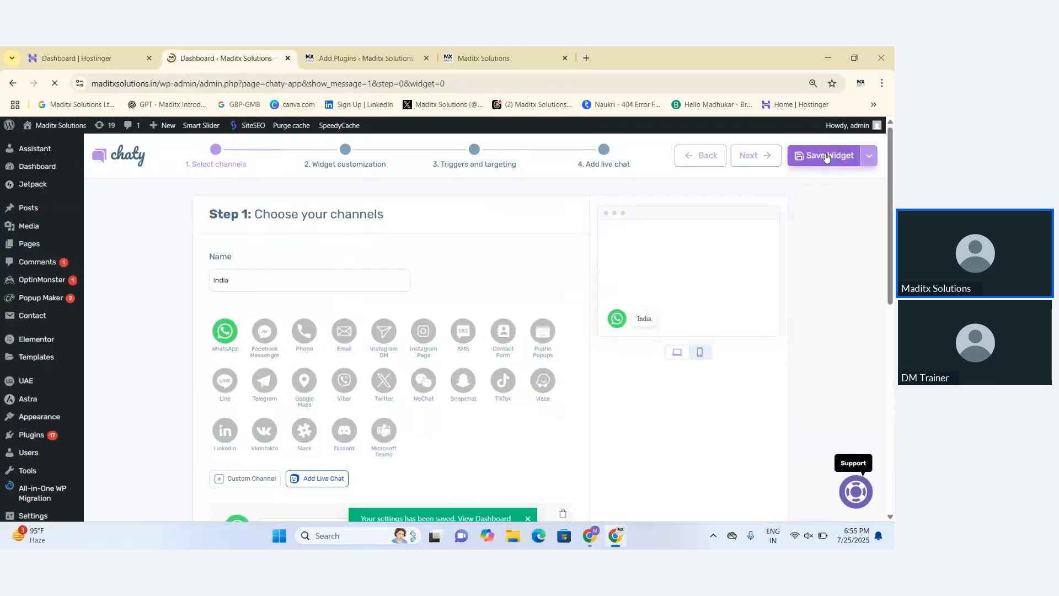
# Step: Scroll through the WhatsApp channel settings and go to Step 3, Triggers and targeting
pyautogui.scroll(-5, 497, 456)
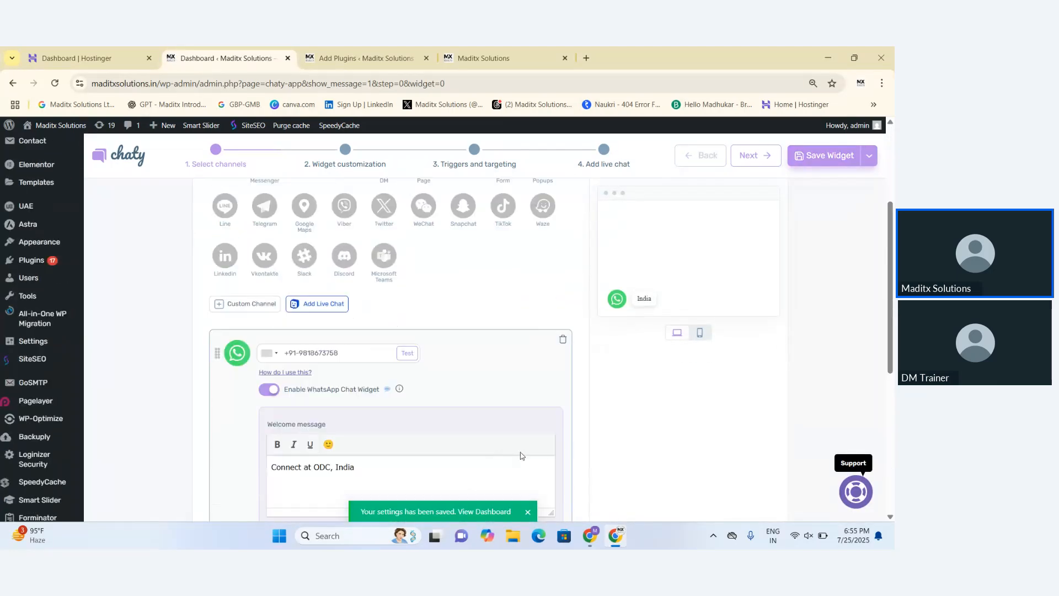
pyautogui.scroll(-4, 491, 373)
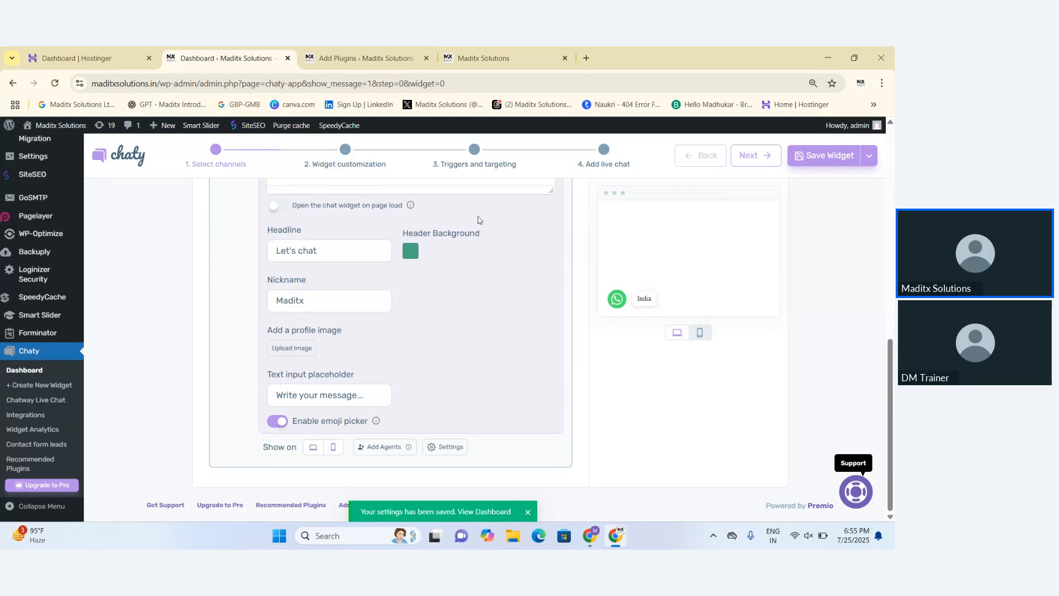
pyautogui.click(475, 160)
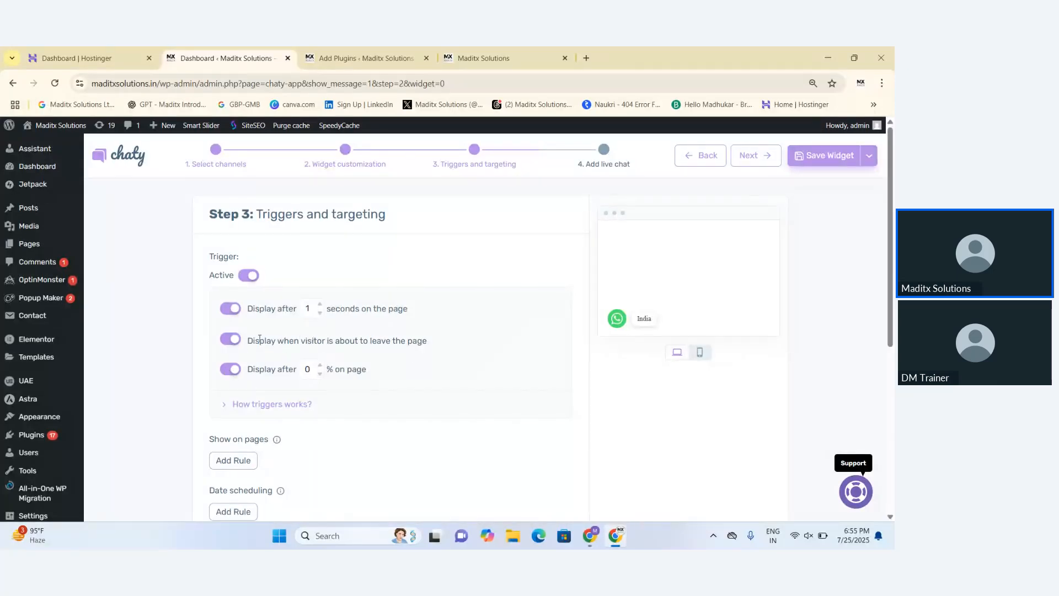
# Step: Switch off the exit-intent and scroll-percentage triggers and add page and date scheduling rules
pyautogui.click(236, 342)
pyautogui.click(239, 374)
pyautogui.scroll(-2, 410, 364)
pyautogui.click(243, 344)
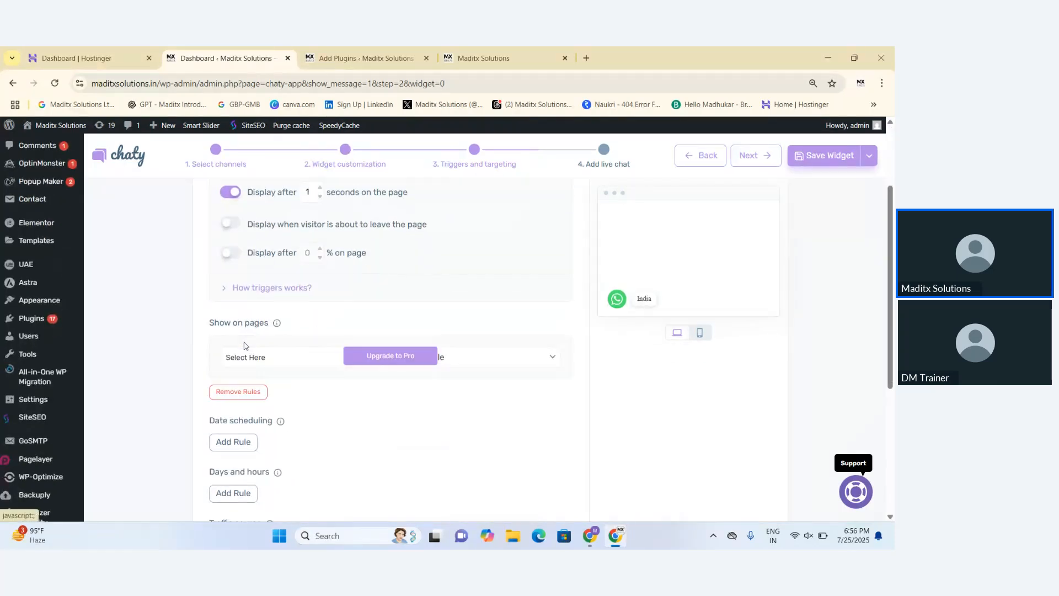
pyautogui.click(241, 442)
pyautogui.scroll(-1, 378, 421)
pyautogui.scroll(-6, 378, 421)
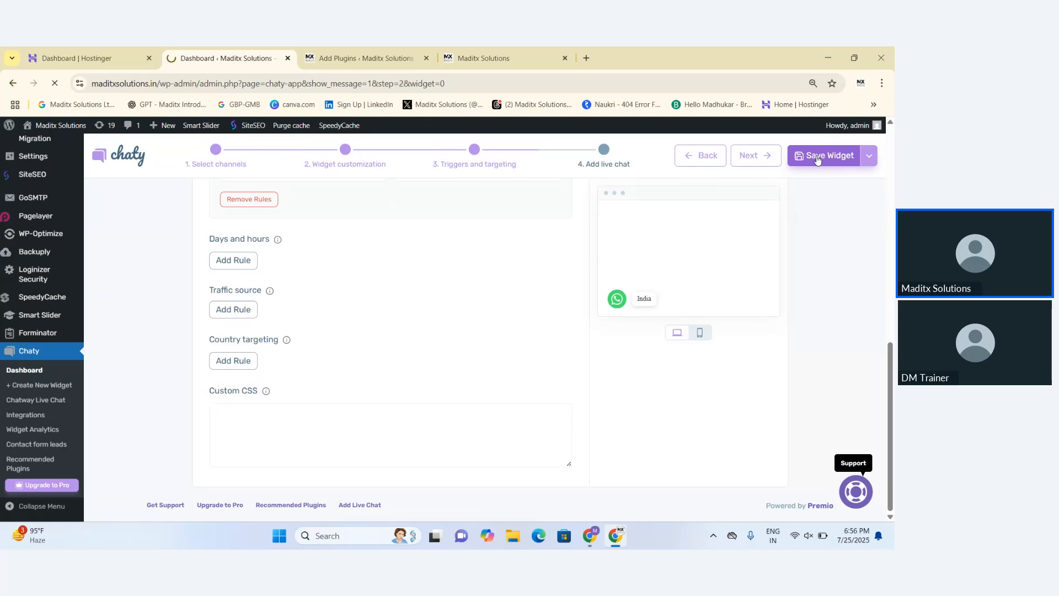
# Step: Save the Chaty widget and reload the Add Plugins page
pyautogui.click(817, 159)
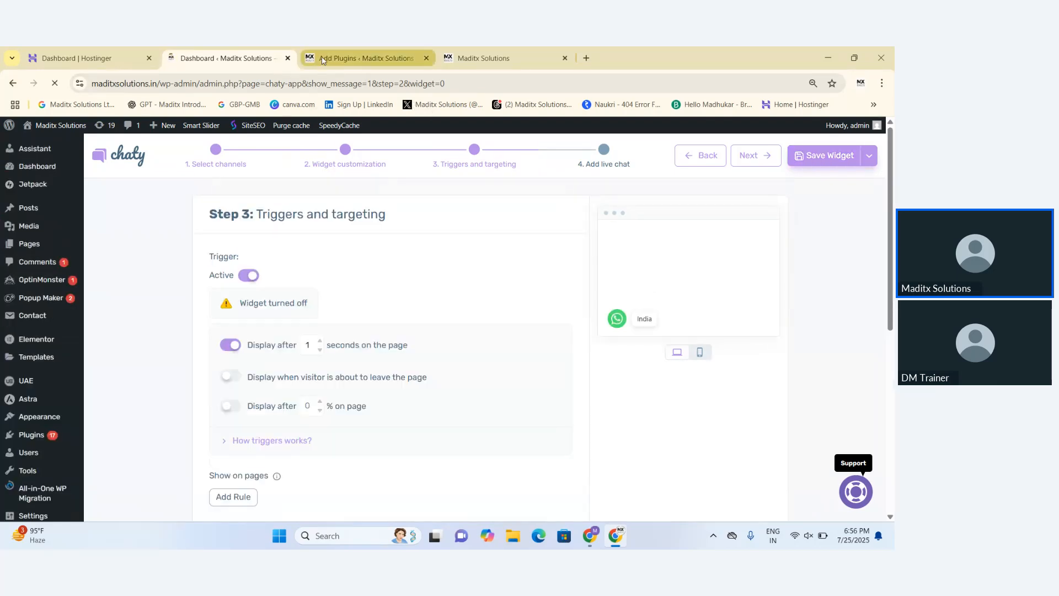
pyautogui.click(358, 58)
pyautogui.click(54, 86)
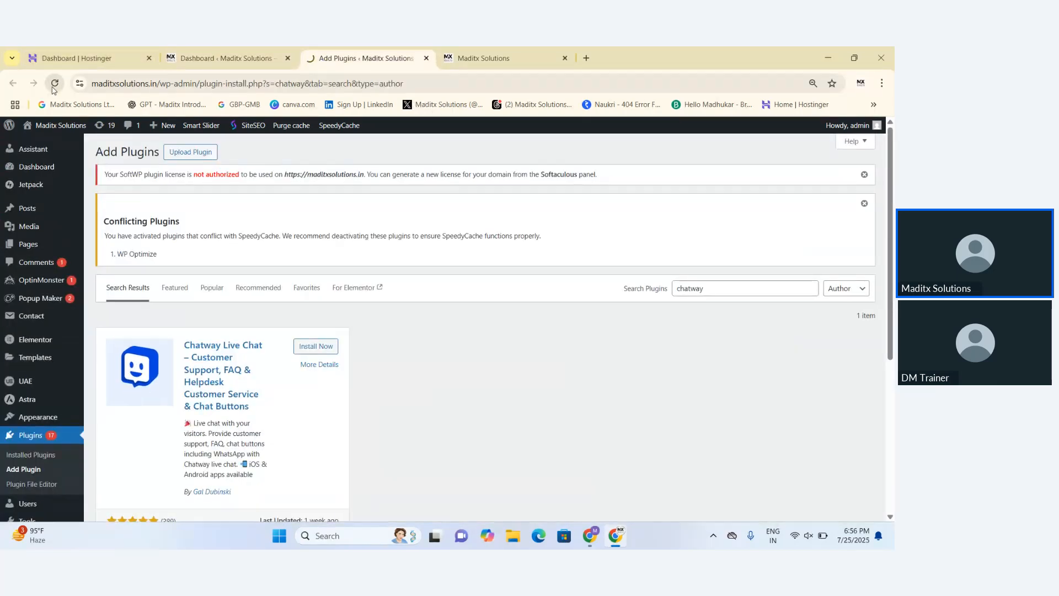
# Step: Close Add Plugins, reload the Maditx Solutions site and browse its HOME page, then return to Chaty
pyautogui.click(426, 58)
pyautogui.click(417, 58)
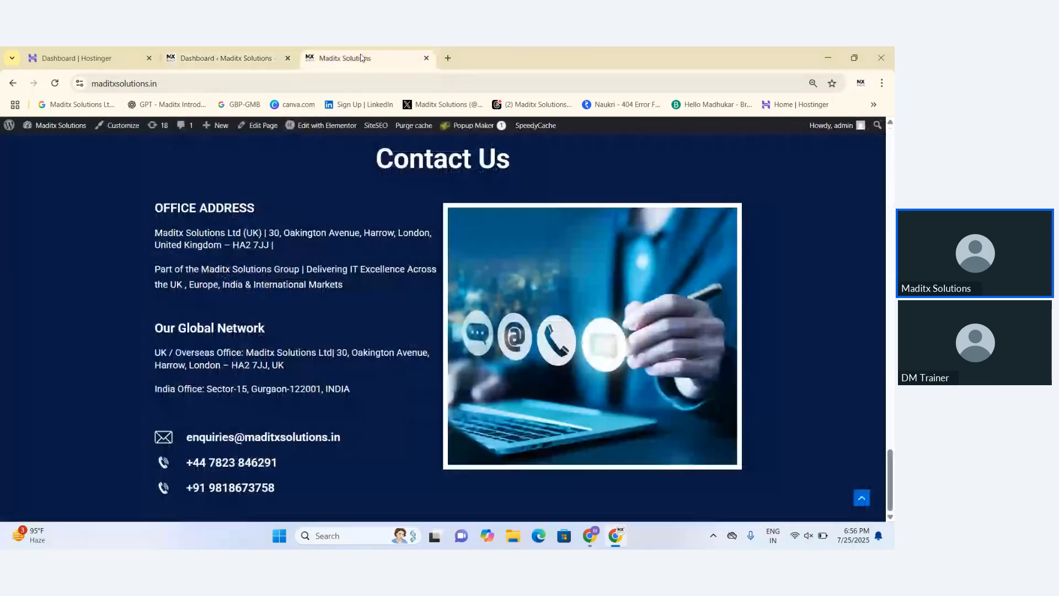
pyautogui.click(56, 84)
pyautogui.scroll(20, 361, 335)
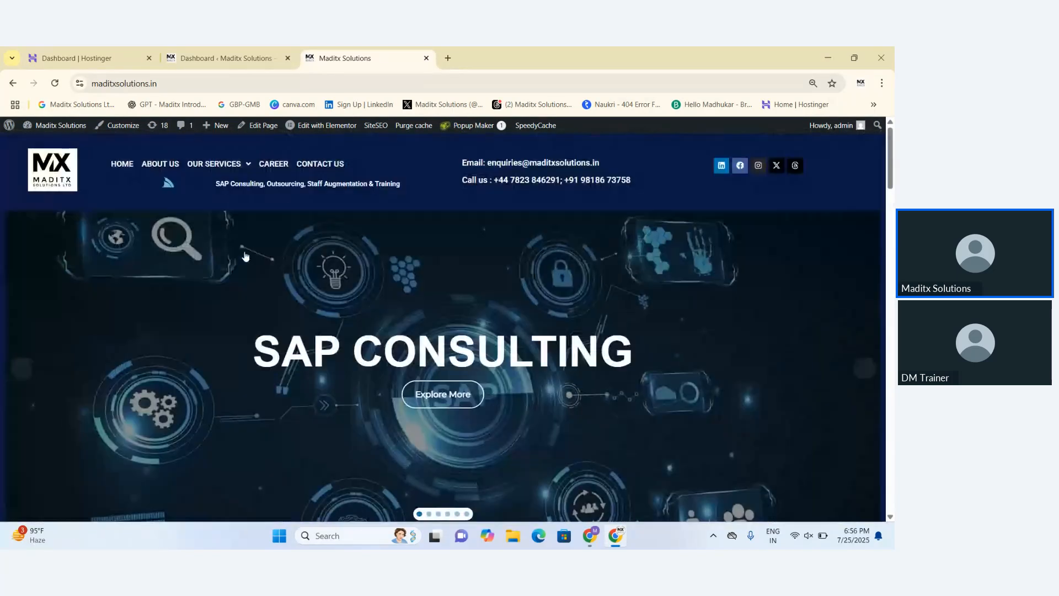
pyautogui.click(118, 164)
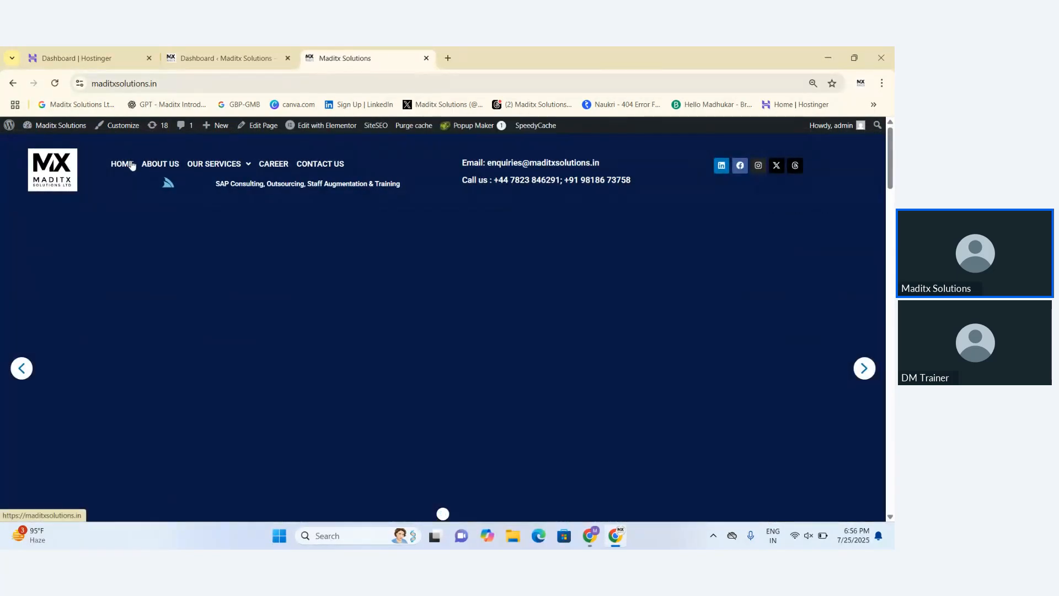
pyautogui.scroll(-20, 258, 244)
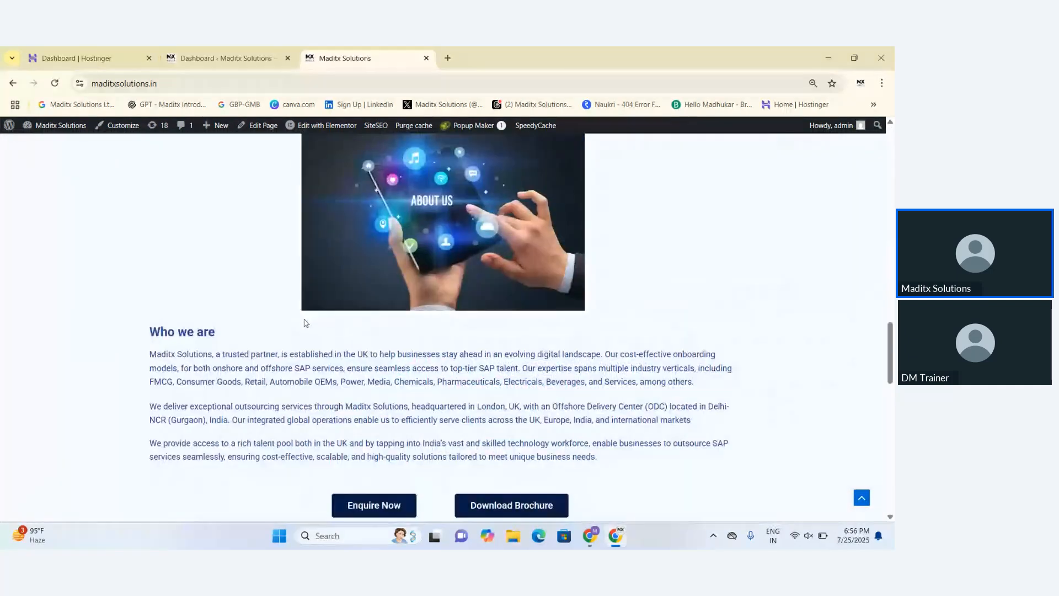
pyautogui.scroll(-5, 317, 335)
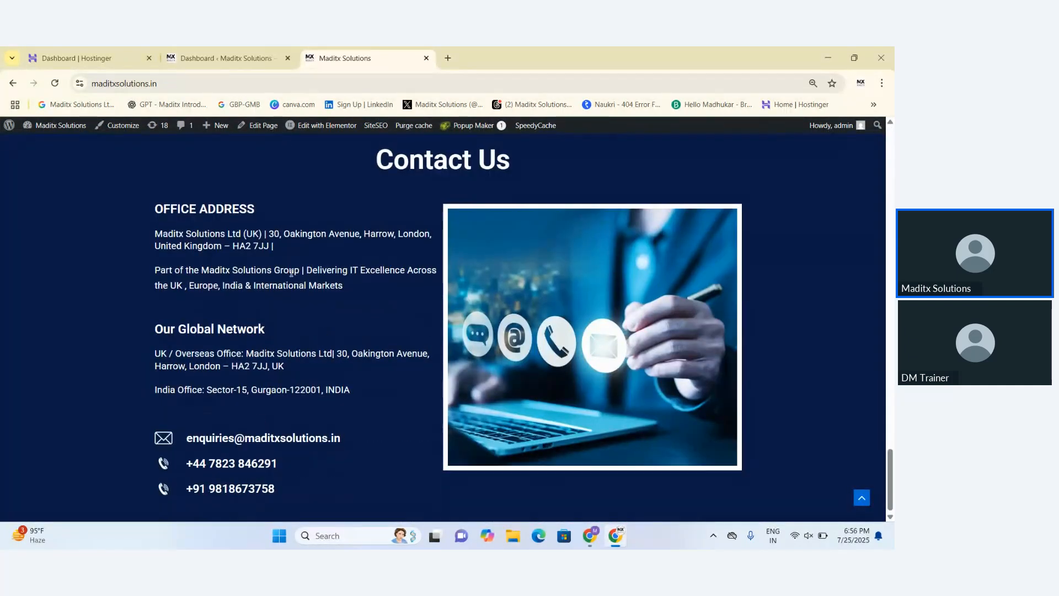
pyautogui.scroll(12, 331, 309)
pyautogui.scroll(5, 295, 285)
pyautogui.click(227, 58)
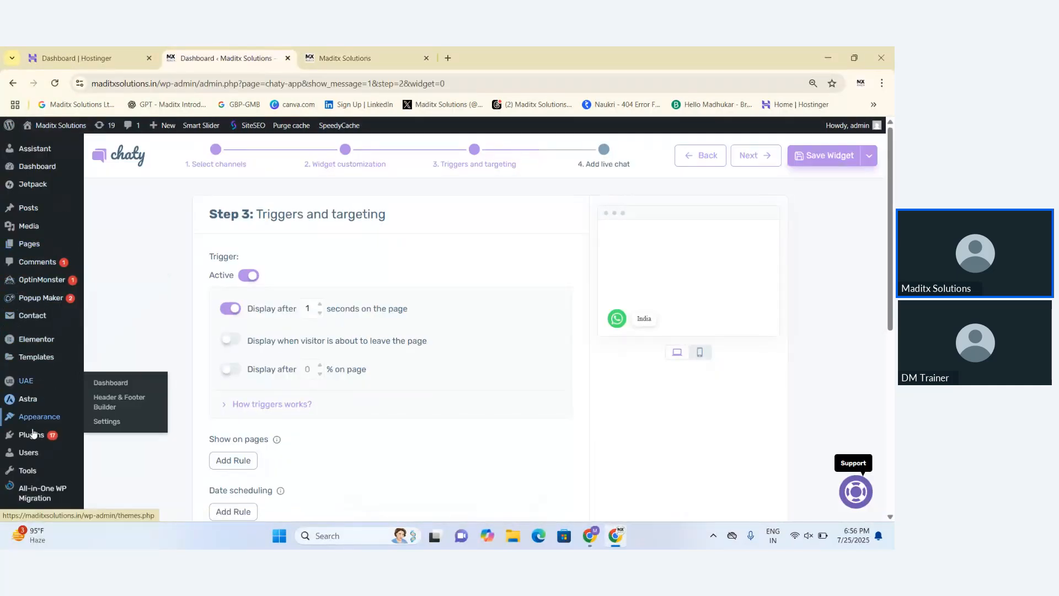
pyautogui.scroll(-1, 35, 448)
pyautogui.scroll(-3, 35, 448)
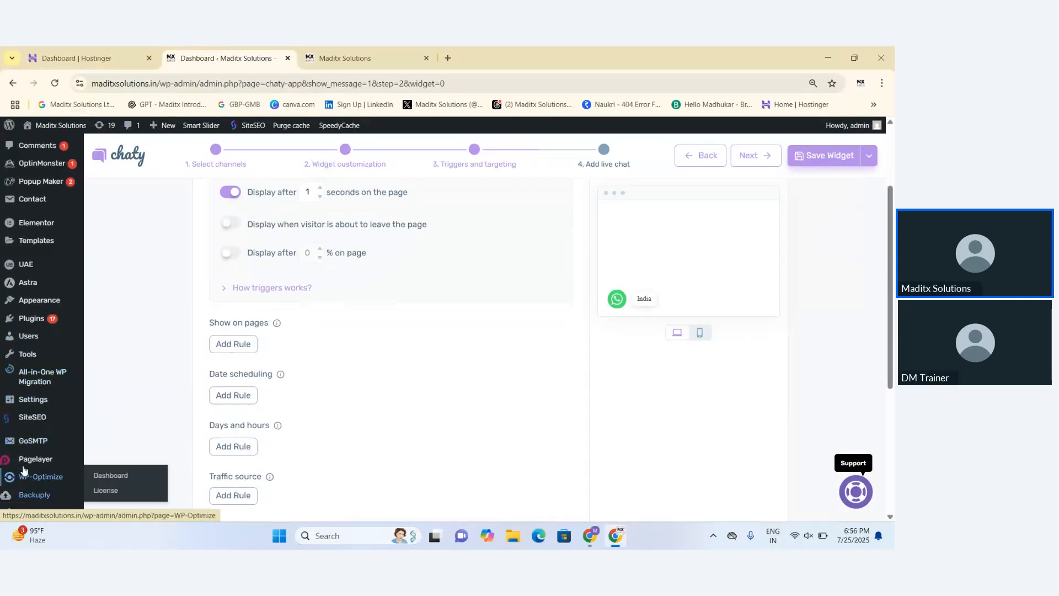
pyautogui.scroll(-5, 37, 470)
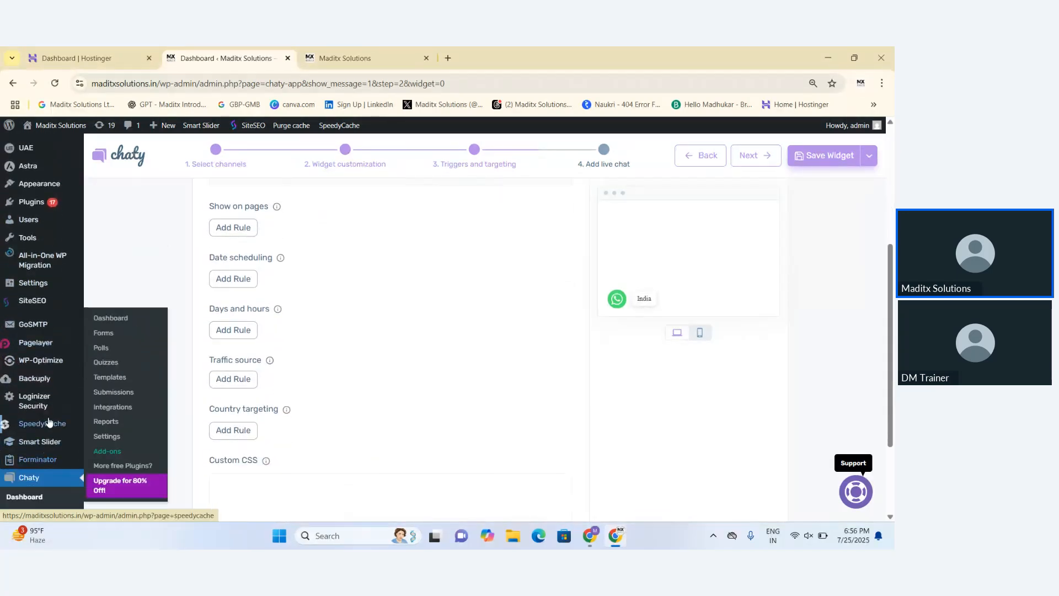
pyautogui.scroll(-3, 36, 411)
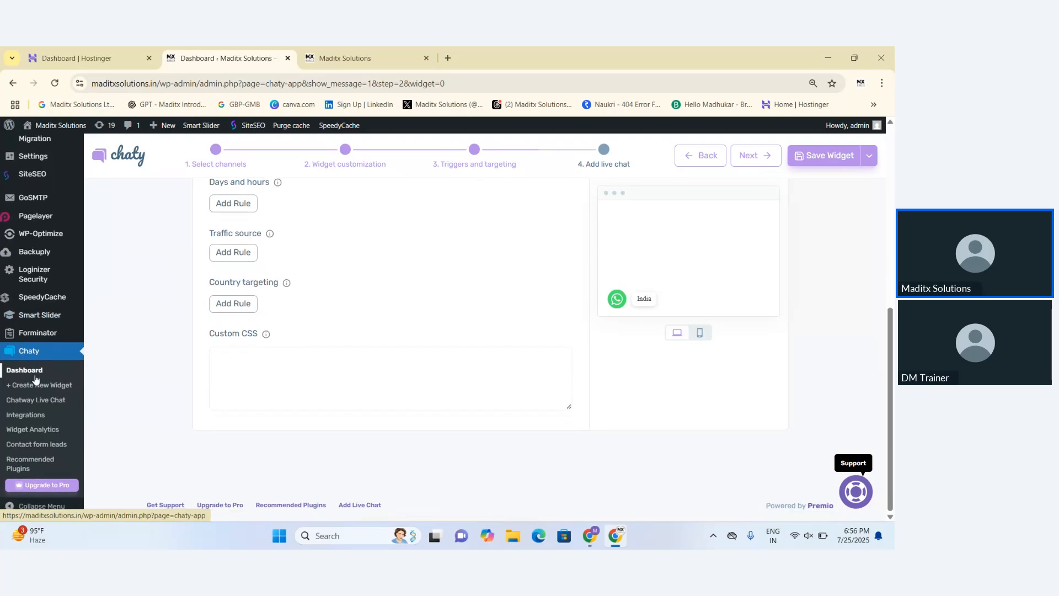
pyautogui.scroll(6, 60, 378)
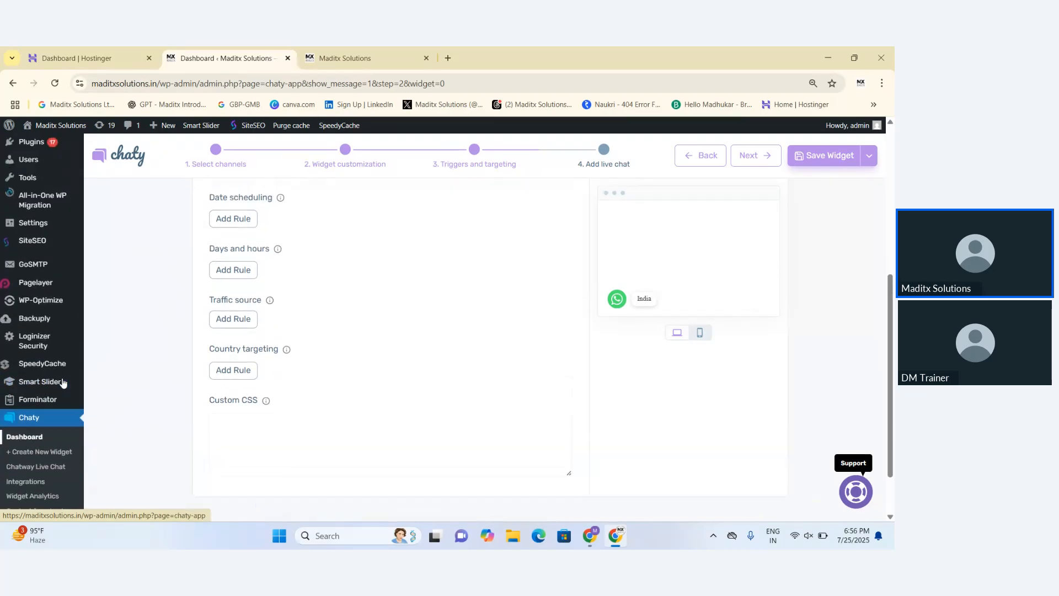
pyautogui.scroll(2, 62, 382)
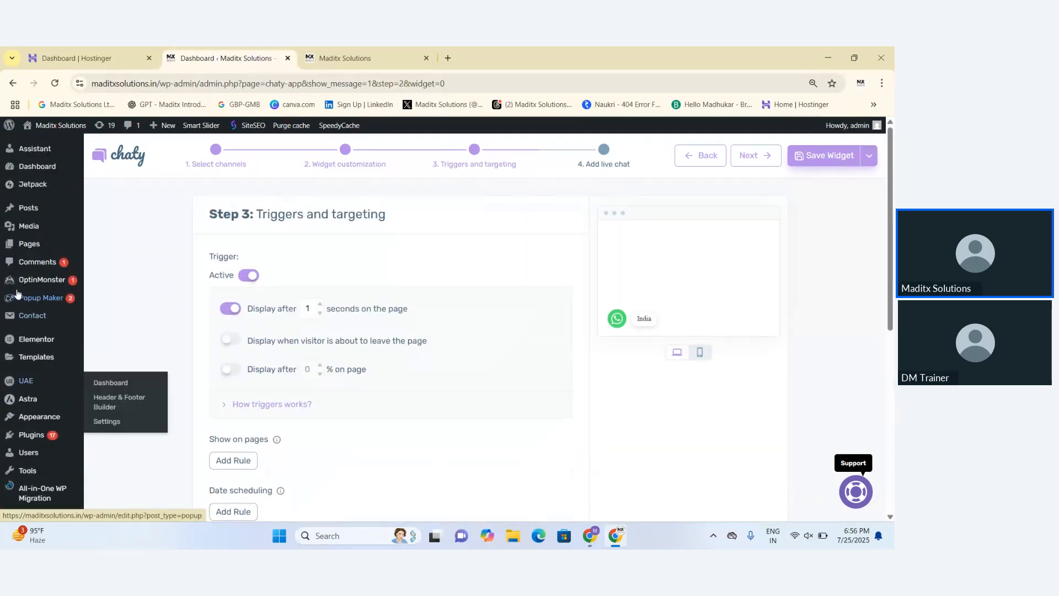
pyautogui.moveTo(9, 439)
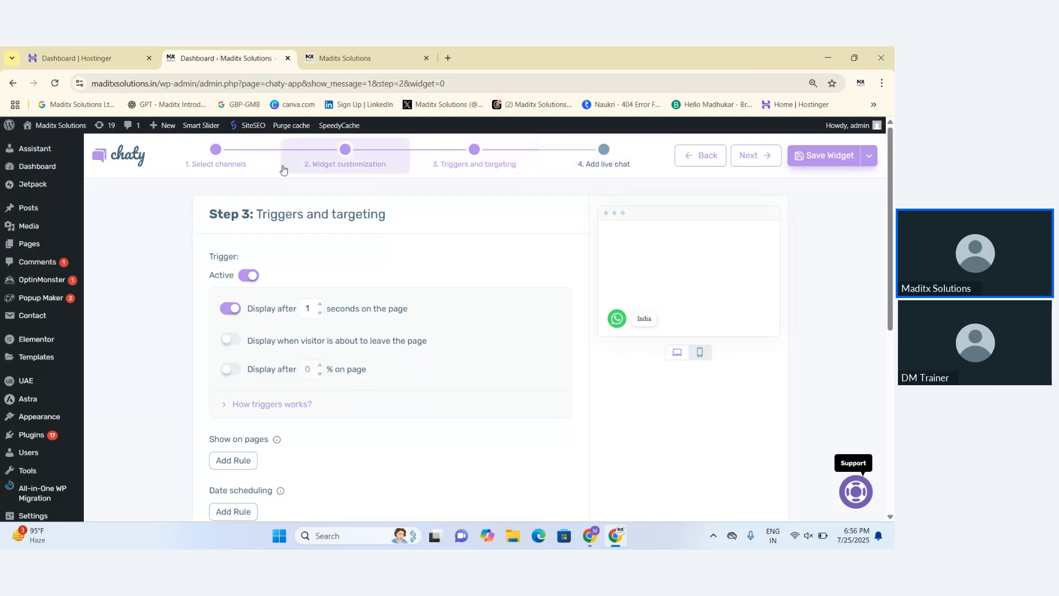
# Step: In Widget customization, set the widget position to Right
pyautogui.click(312, 164)
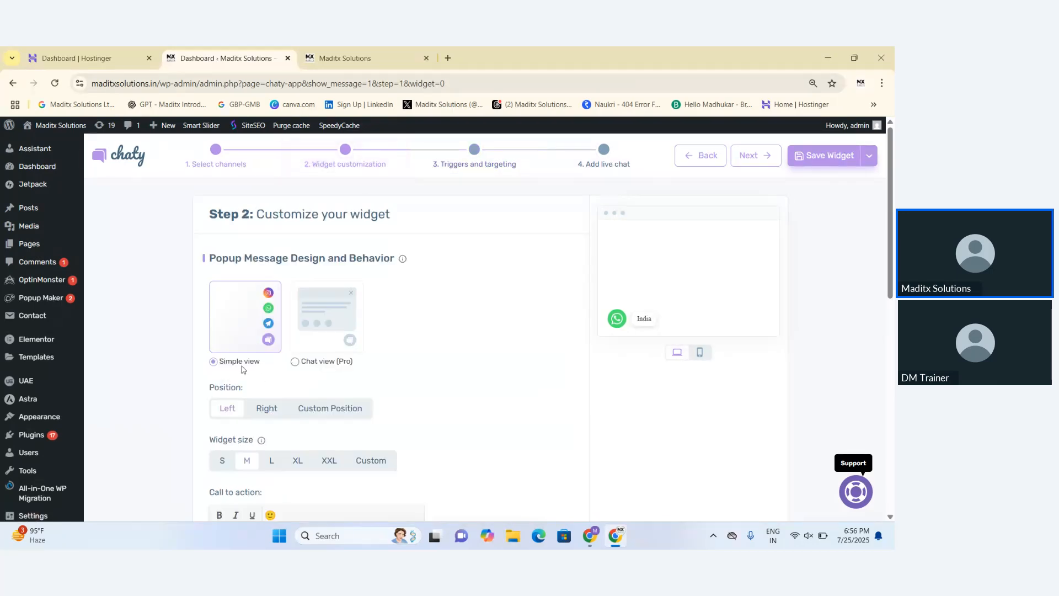
pyautogui.moveTo(314, 363)
pyautogui.scroll(-1, 263, 361)
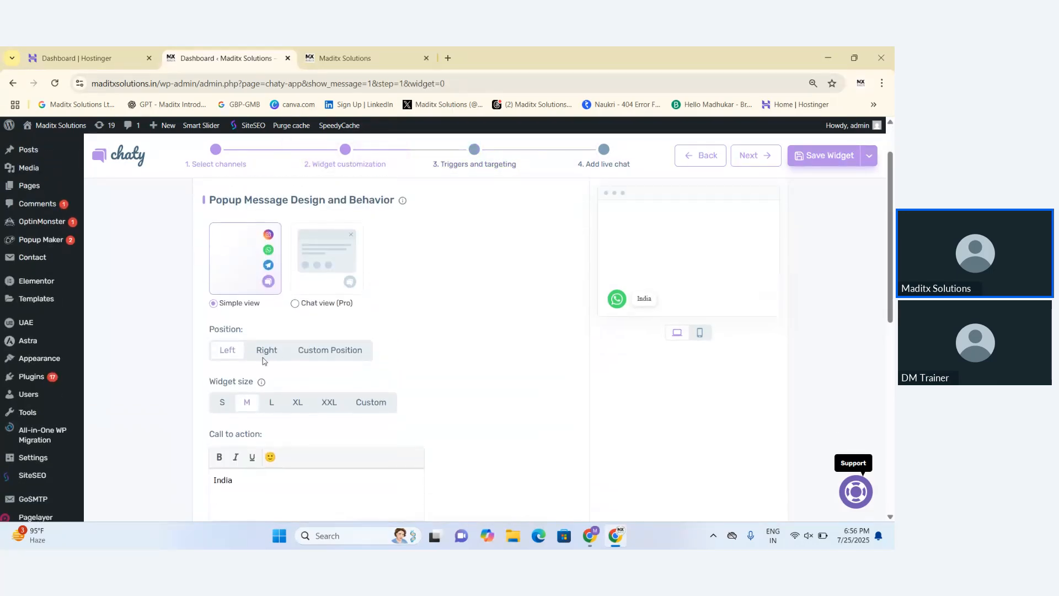
pyautogui.click(267, 351)
pyautogui.scroll(-2, 310, 336)
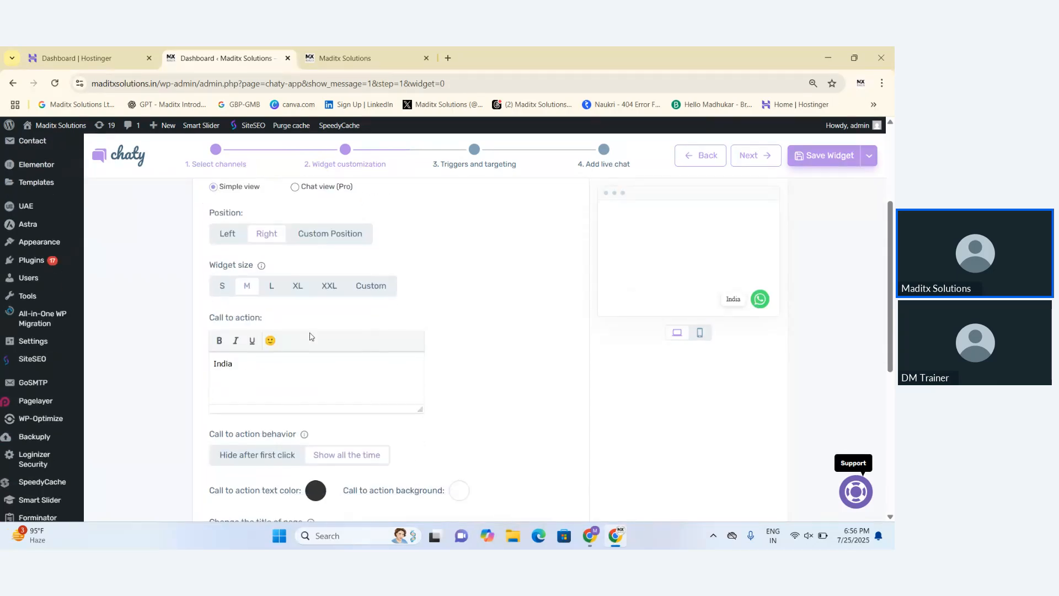
# Step: Try size L then keep M, view the font families, and switch on Pending messages
pyautogui.click(270, 292)
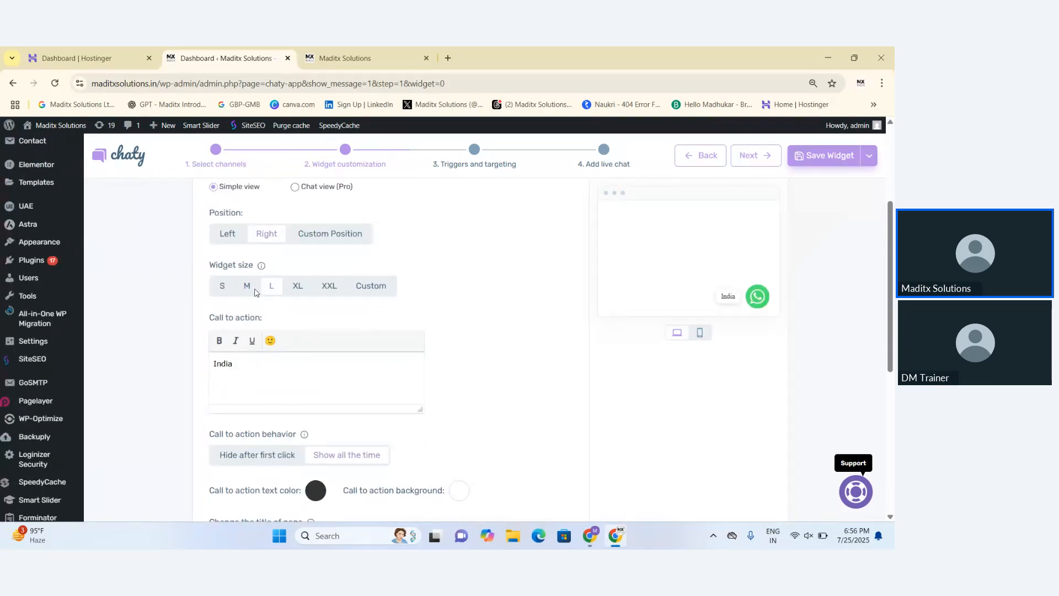
pyautogui.click(246, 288)
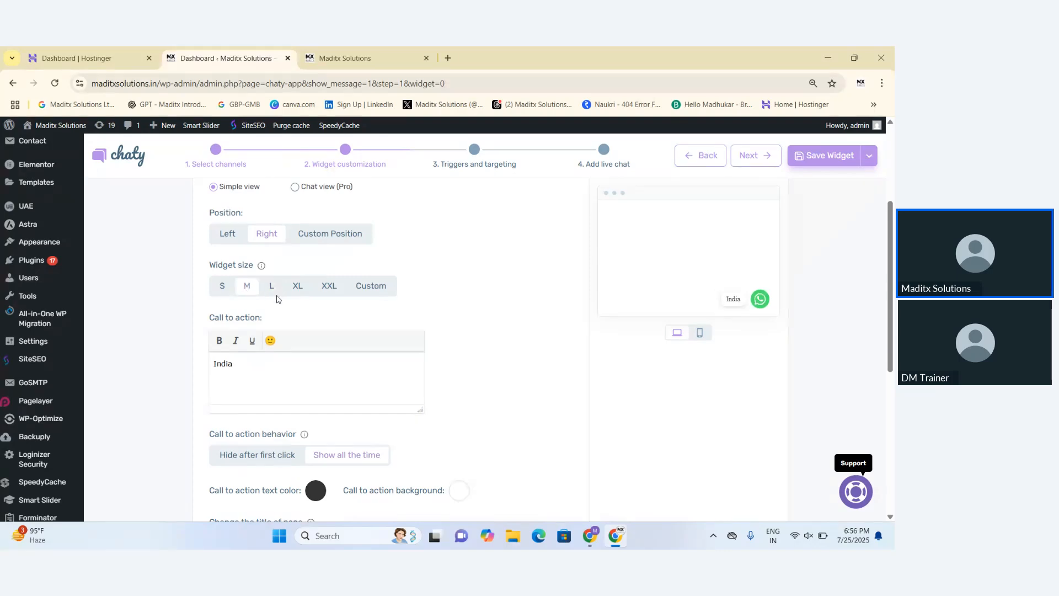
pyautogui.scroll(-5, 477, 320)
pyautogui.moveTo(251, 256)
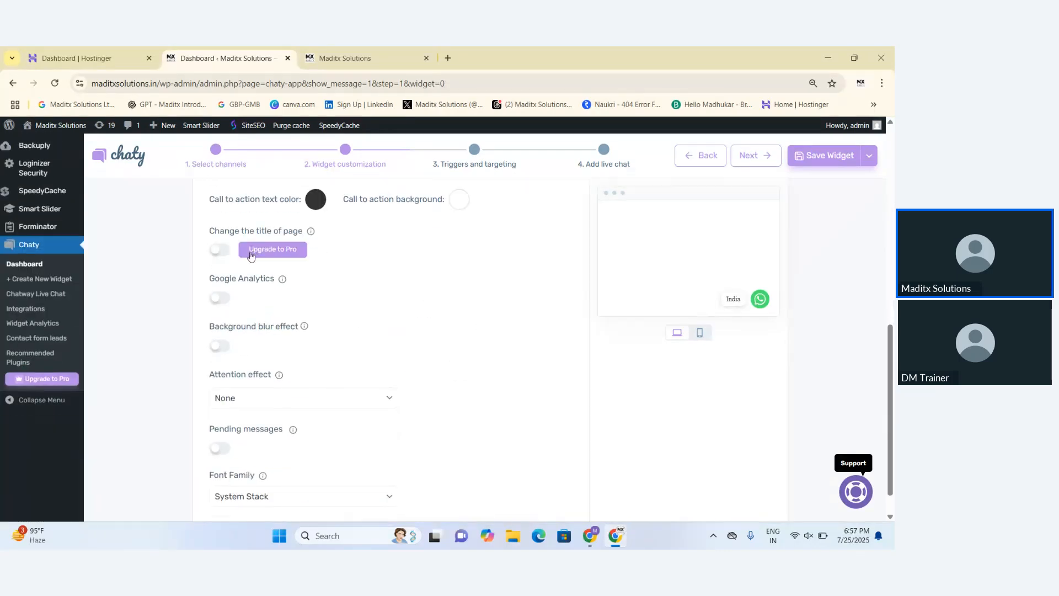
pyautogui.scroll(-1, 331, 290)
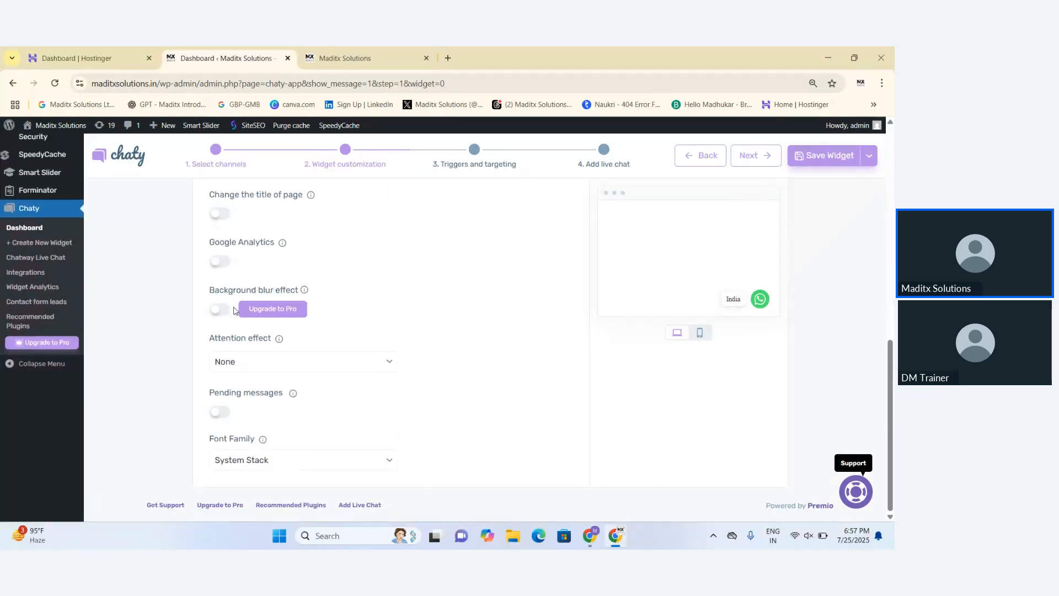
pyautogui.click(384, 461)
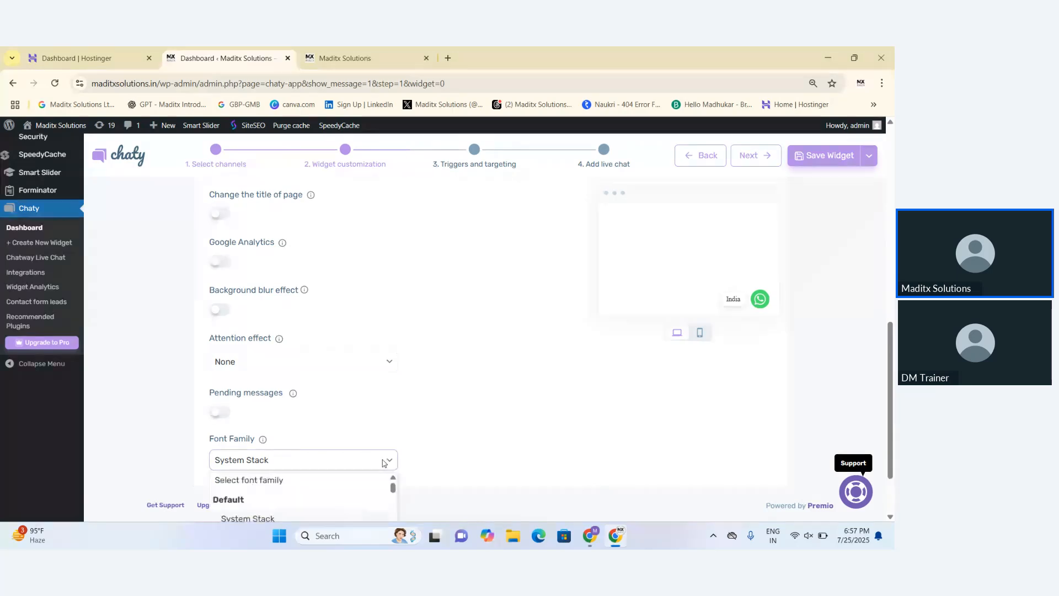
pyautogui.click(430, 411)
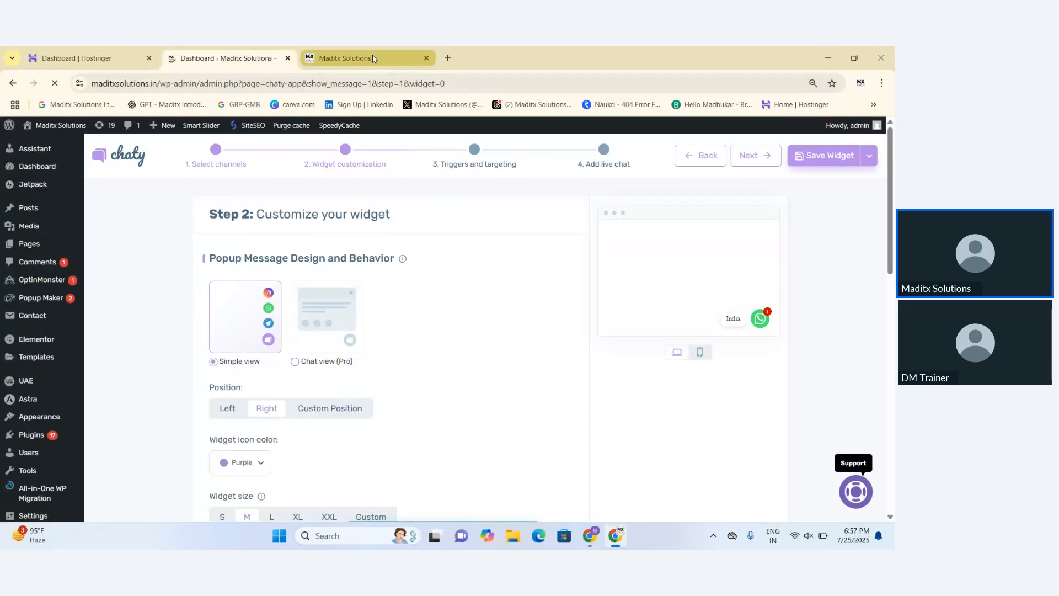
pyautogui.click(373, 58)
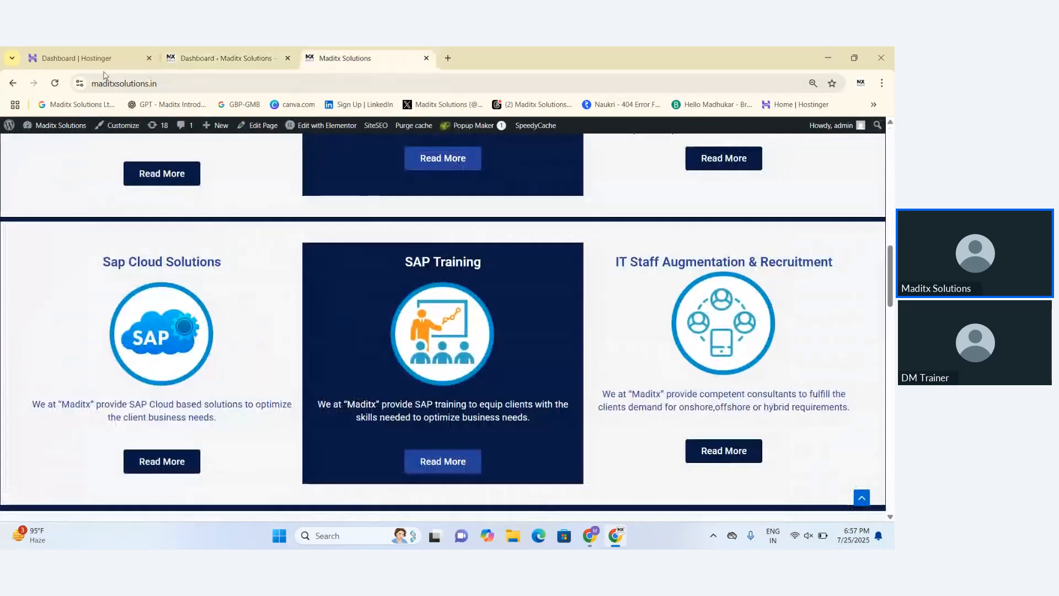
pyautogui.click(54, 83)
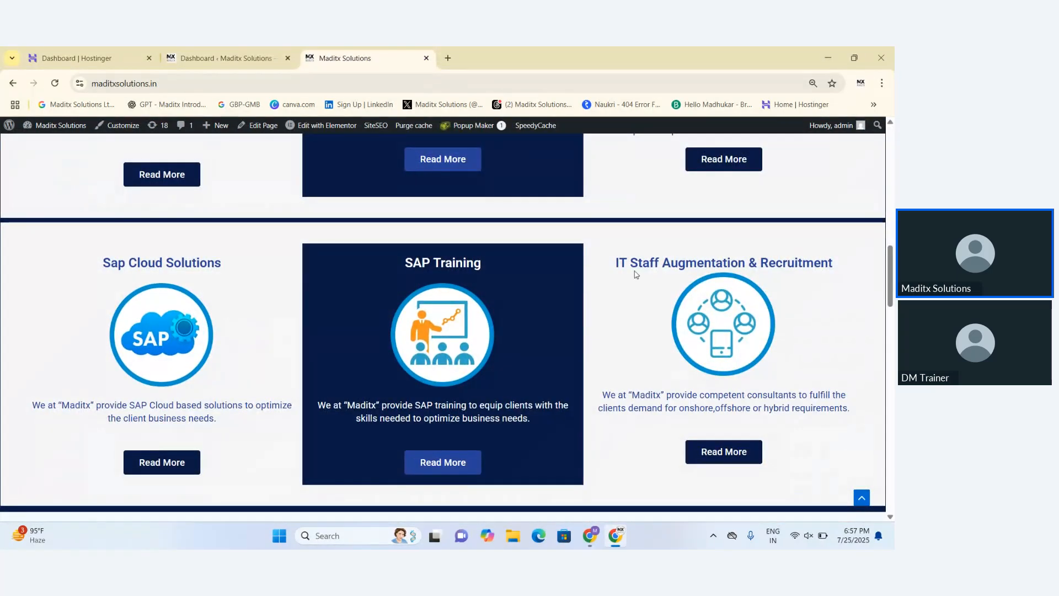
pyautogui.scroll(-15, 662, 293)
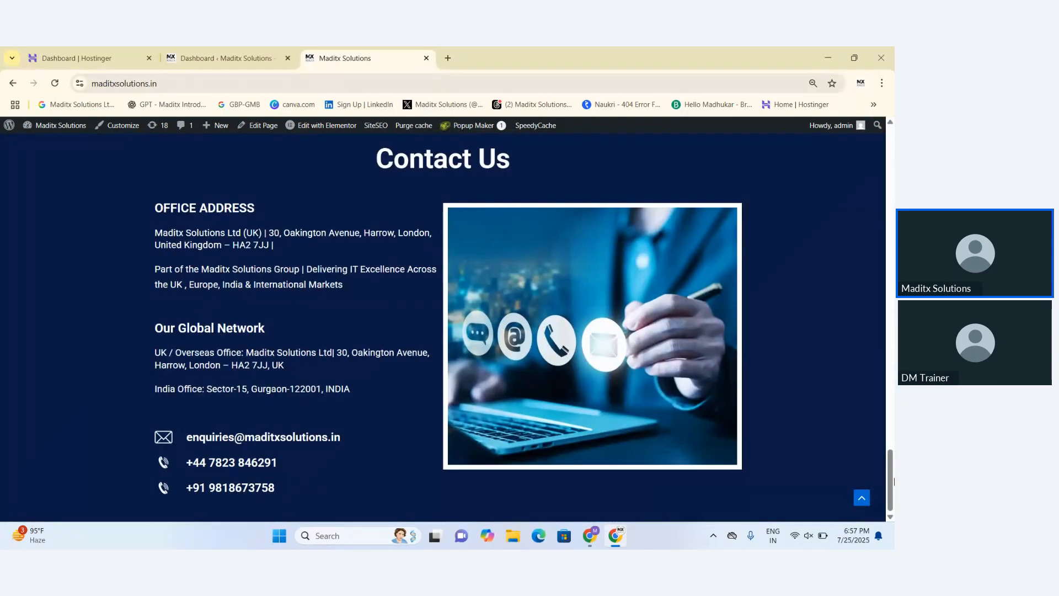
pyautogui.click(862, 498)
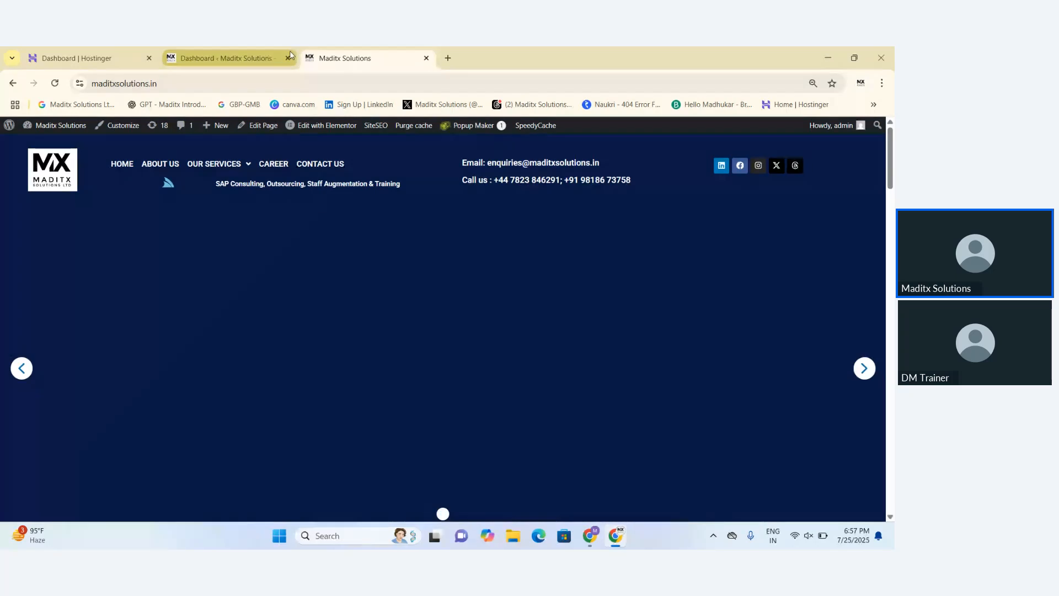
pyautogui.scroll(-10, 528, 358)
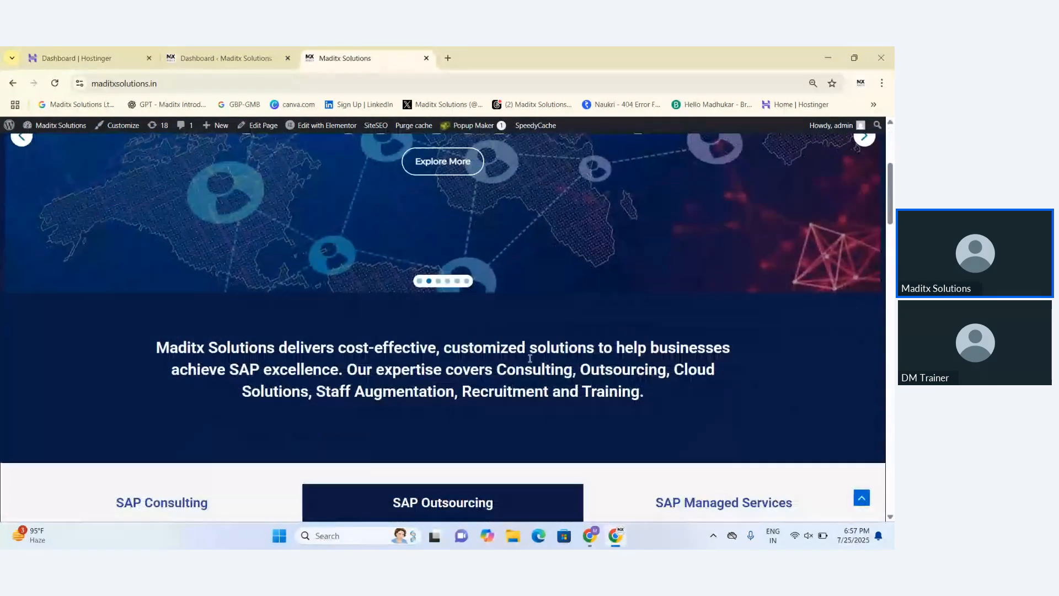
pyautogui.scroll(4, 529, 362)
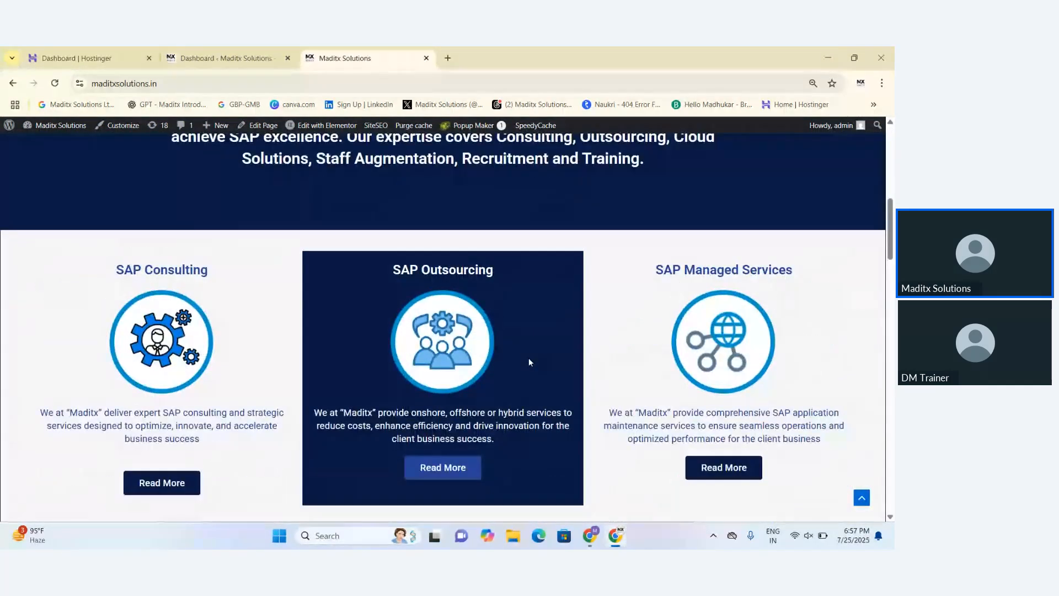
pyautogui.scroll(-9, 529, 362)
pyautogui.scroll(4, 529, 362)
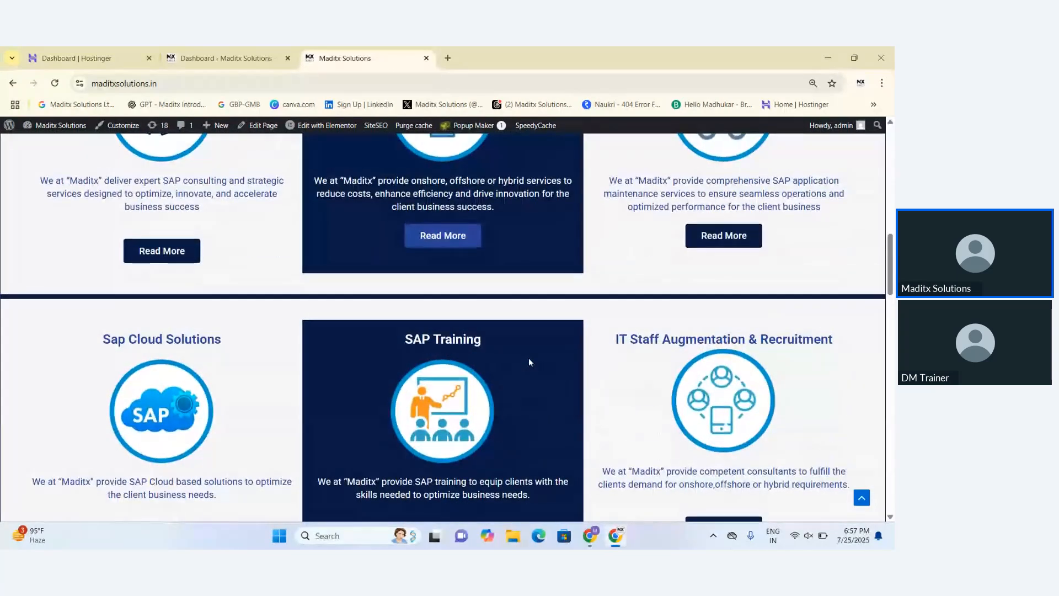
pyautogui.scroll(4, 529, 362)
pyautogui.scroll(-4, 528, 362)
pyautogui.scroll(-3, 529, 362)
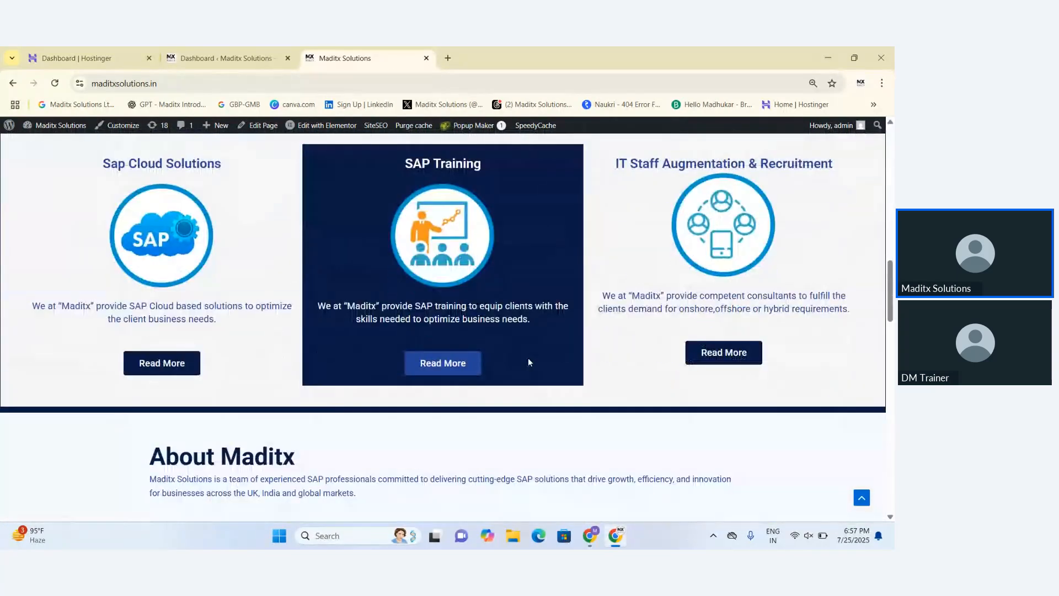
pyautogui.scroll(-4, 528, 362)
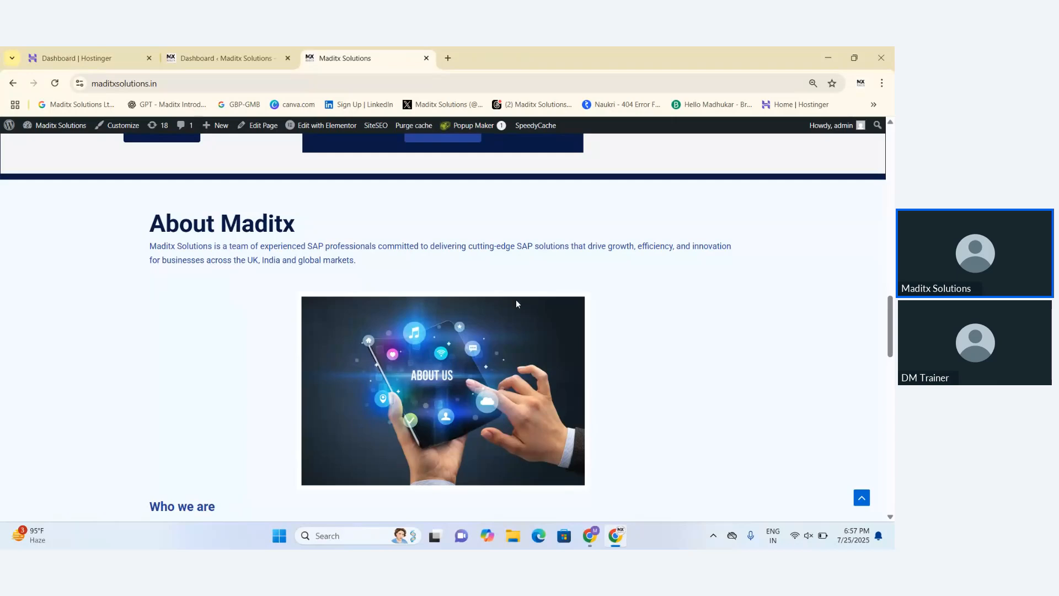
pyautogui.scroll(-2, 516, 304)
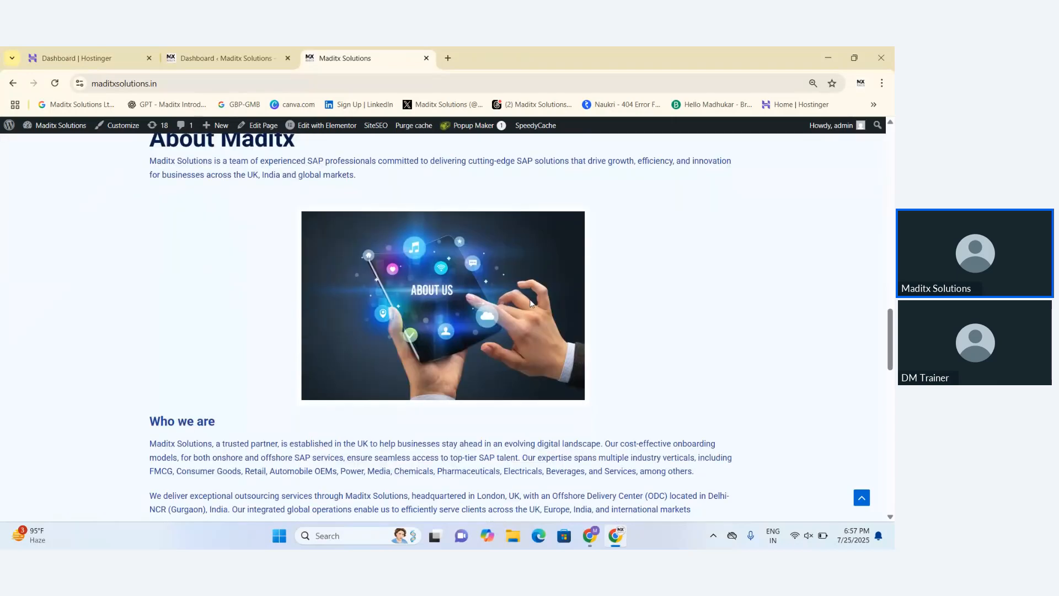
pyautogui.scroll(-10, 531, 303)
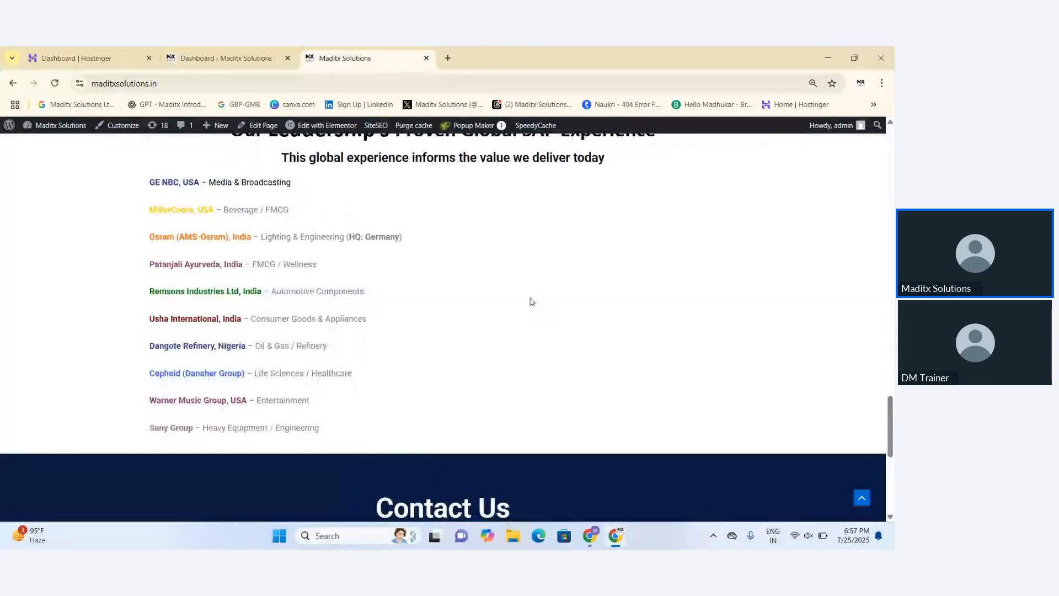
pyautogui.scroll(20, 530, 302)
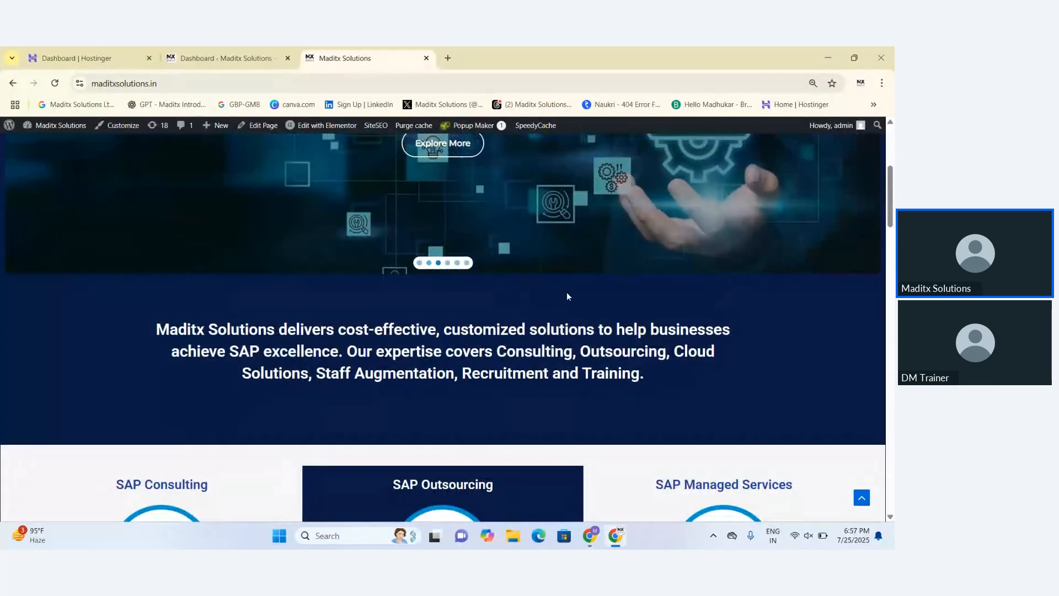
pyautogui.scroll(-3, 621, 322)
pyautogui.scroll(4, 621, 324)
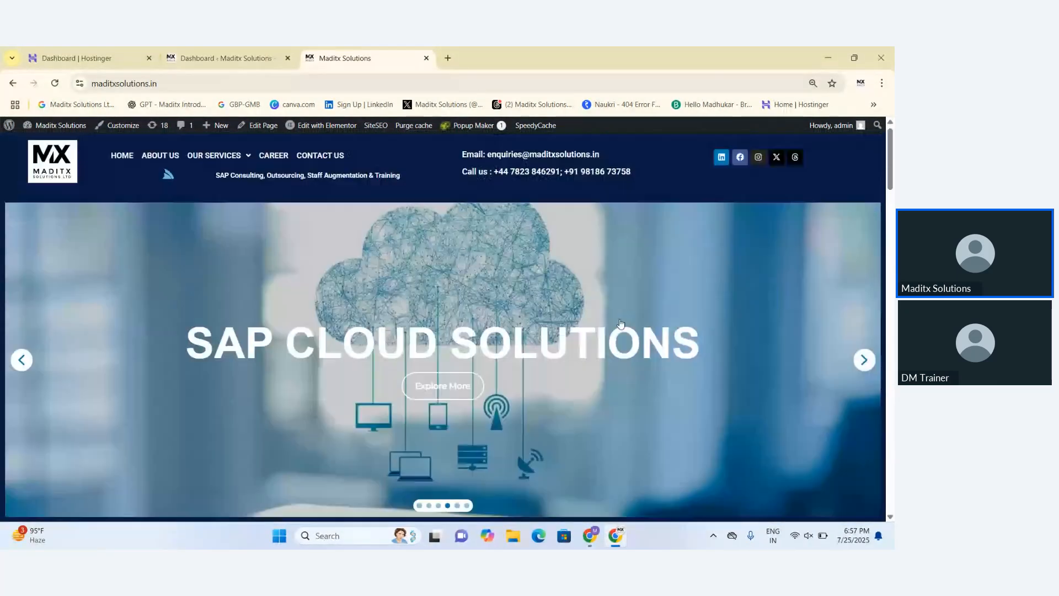
pyautogui.scroll(-4, 620, 319)
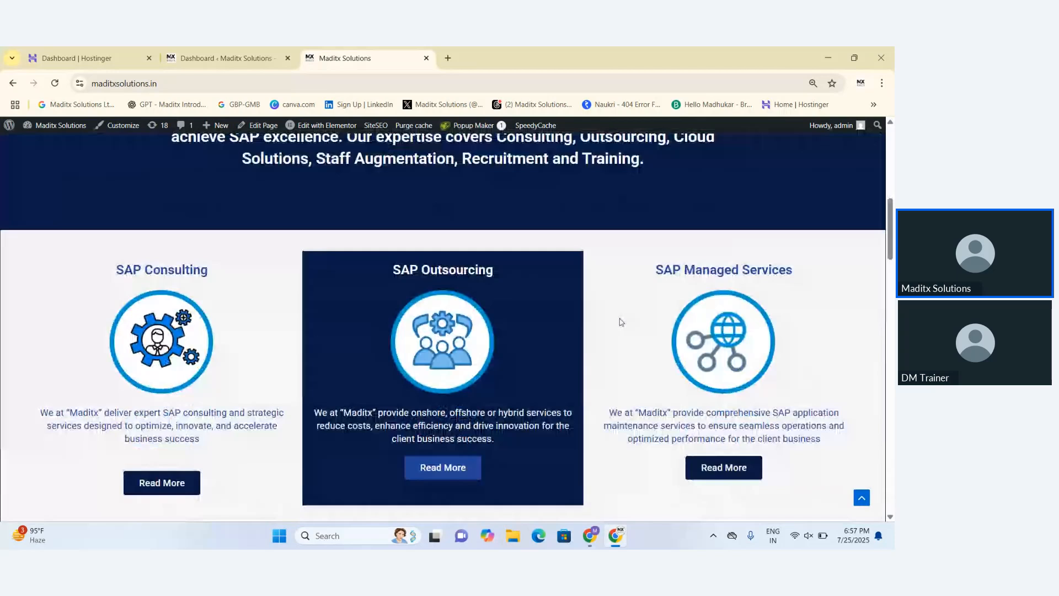
pyautogui.scroll(-3, 622, 322)
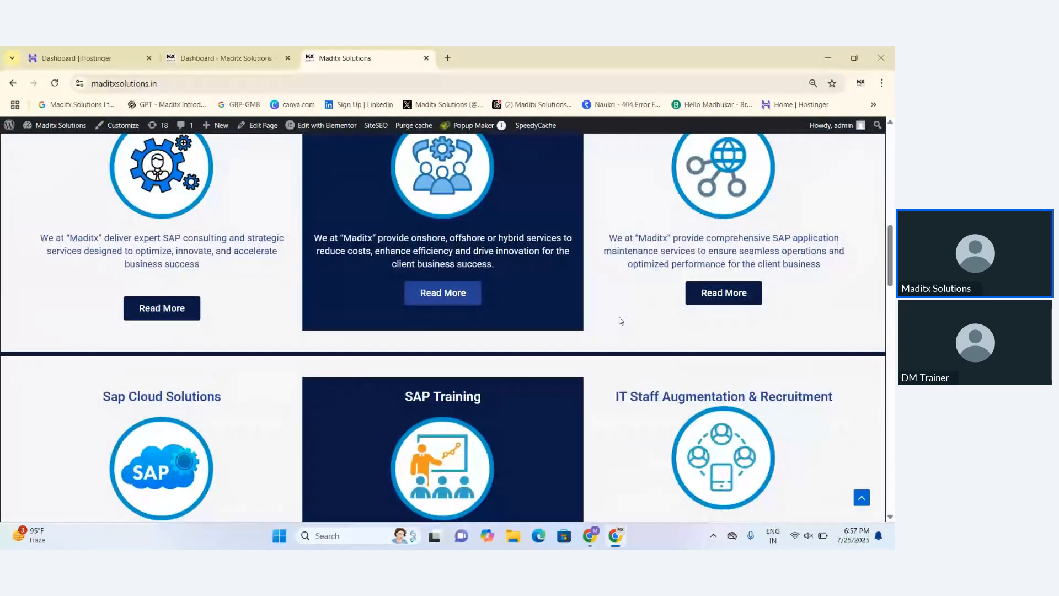
# Step: Return to Chaty's Step 2 customization and try the Custom widget size option
pyautogui.click(269, 55)
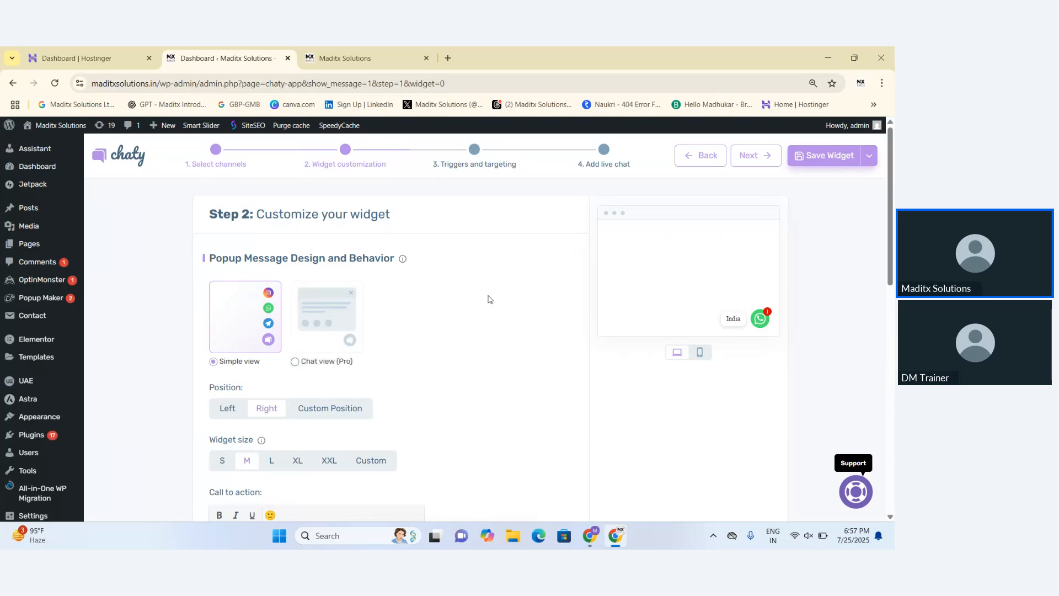
pyautogui.scroll(-3, 488, 315)
pyautogui.scroll(3, 489, 320)
pyautogui.scroll(-1, 376, 415)
pyautogui.click(381, 407)
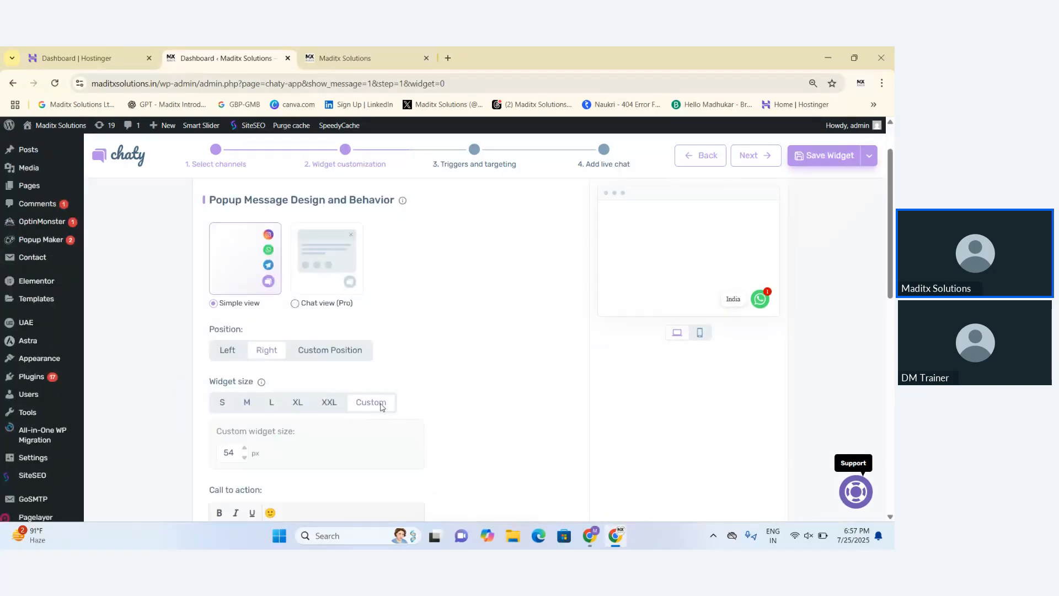
# Step: Save the widget's customization settings and review the Step 2 page
pyautogui.scroll(-1, 387, 433)
pyautogui.scroll(2, 444, 410)
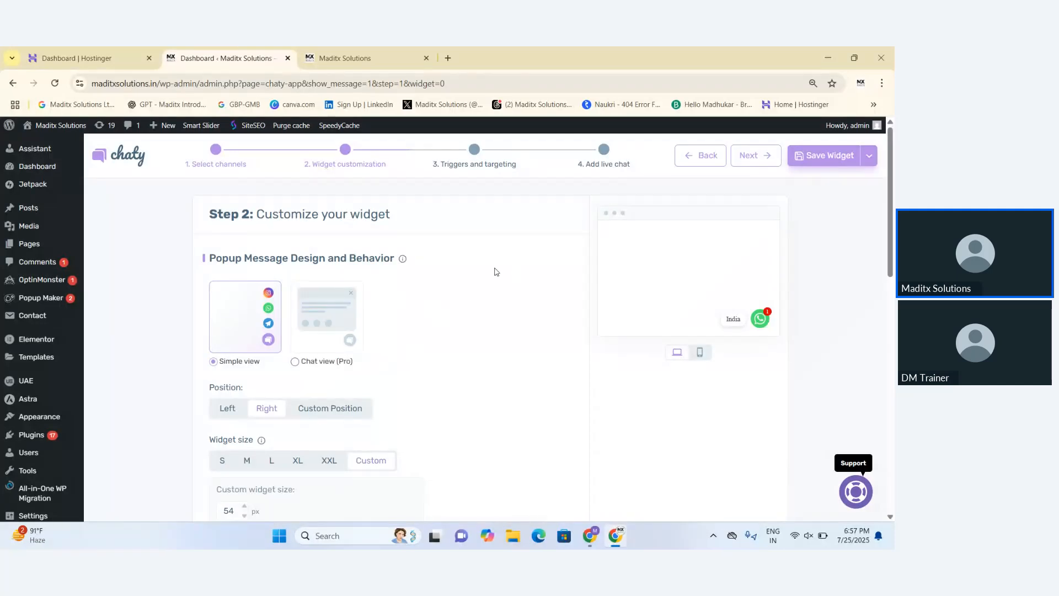
pyautogui.scroll(-15, 521, 359)
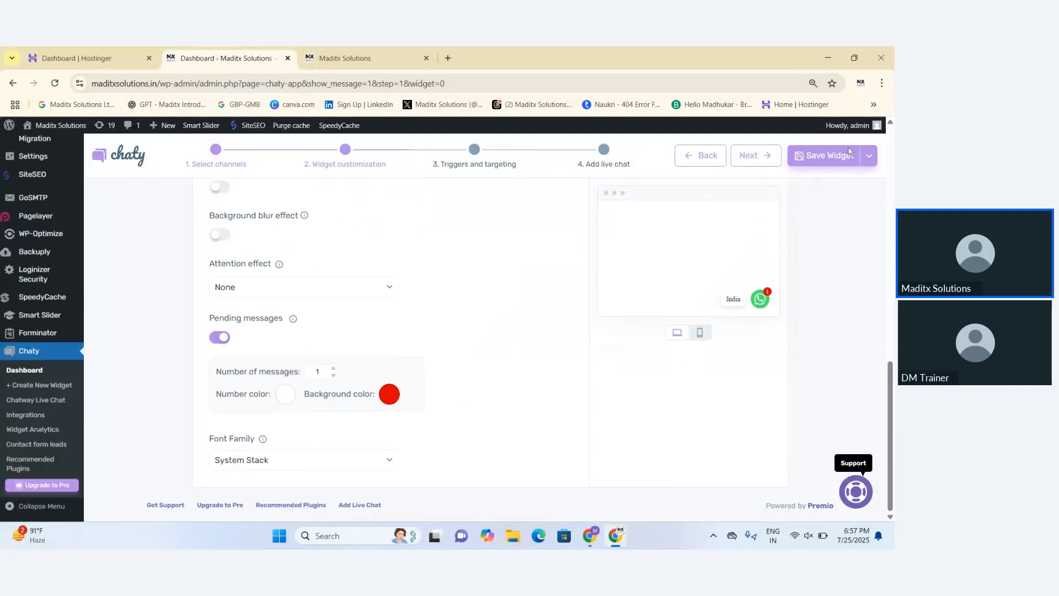
pyautogui.click(832, 157)
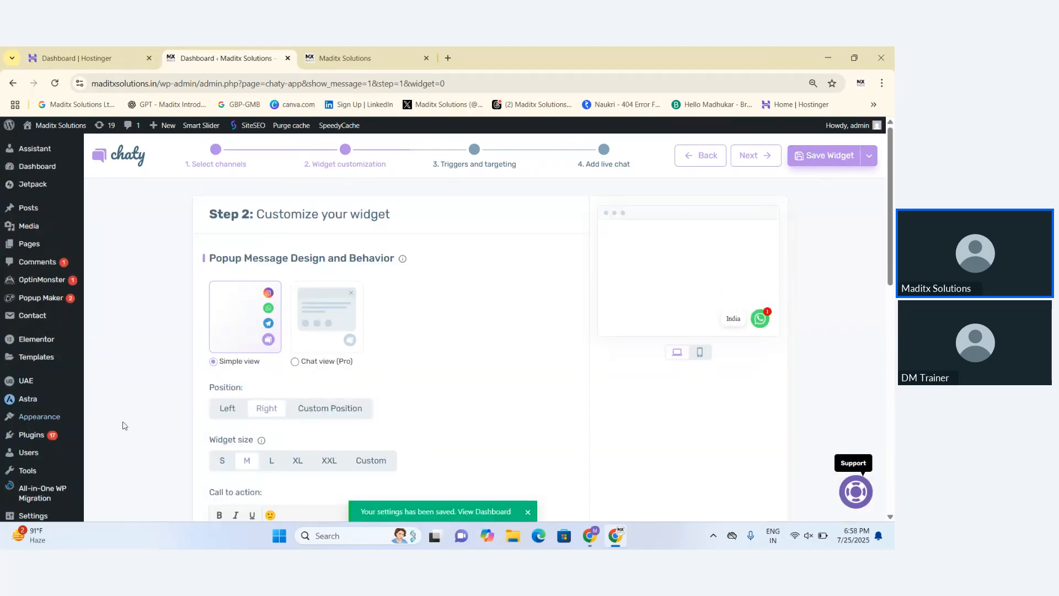
pyautogui.scroll(-6, 475, 390)
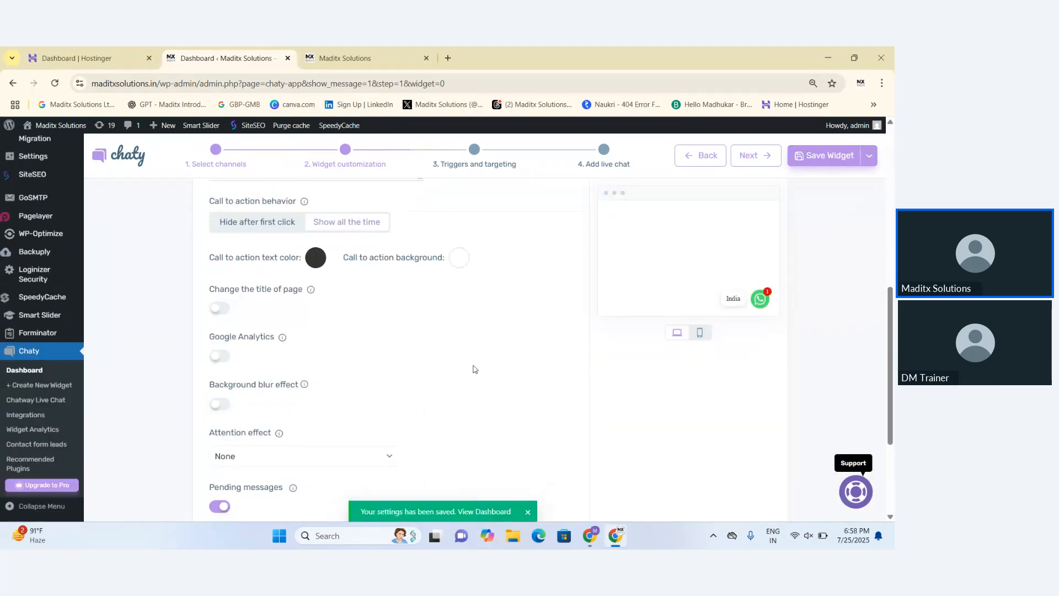
pyautogui.scroll(-3, 470, 367)
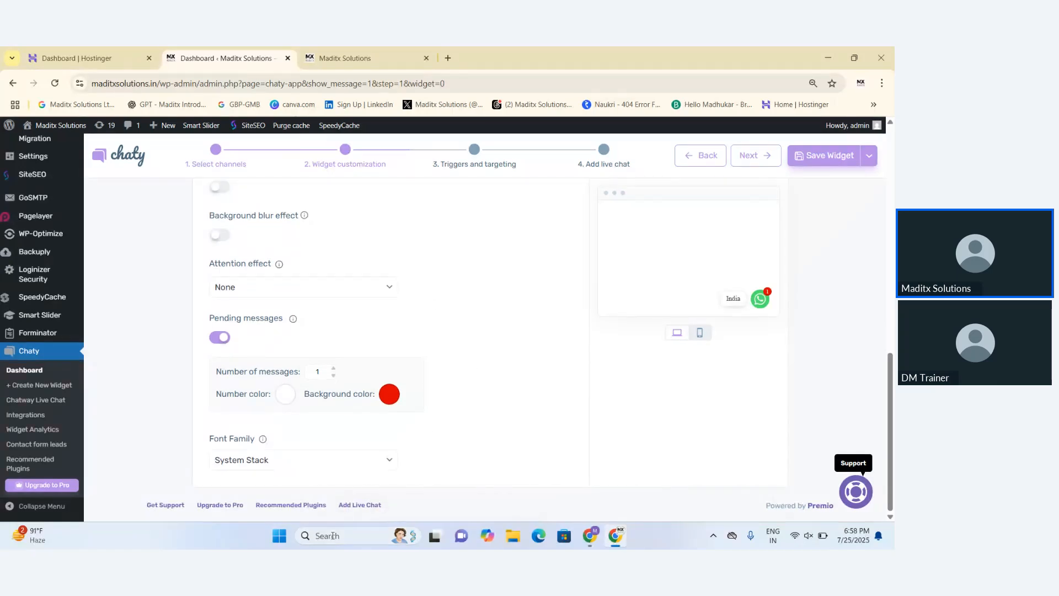
pyautogui.scroll(2, 488, 402)
pyautogui.scroll(10, 475, 331)
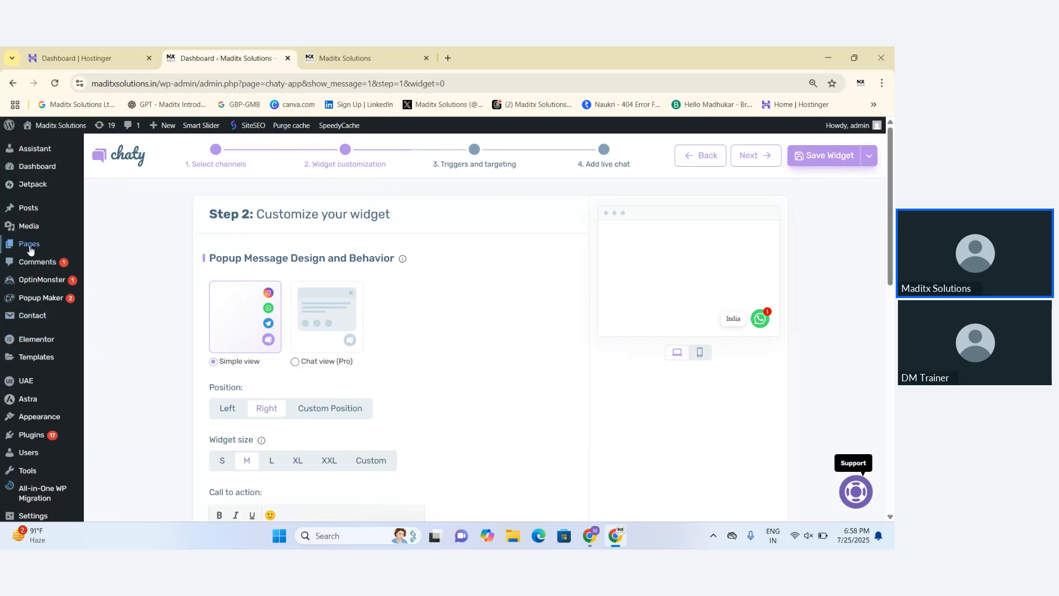
# Step: Save the India widget, staying on the page at the Leave site prompt, then open the Chaty dashboard
pyautogui.click(218, 160)
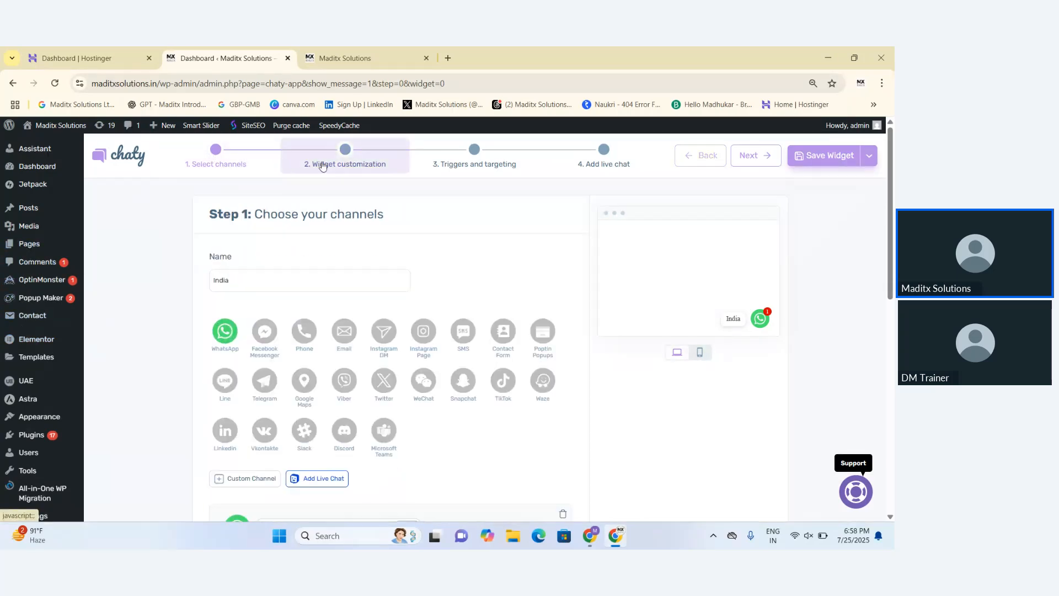
pyautogui.click(131, 160)
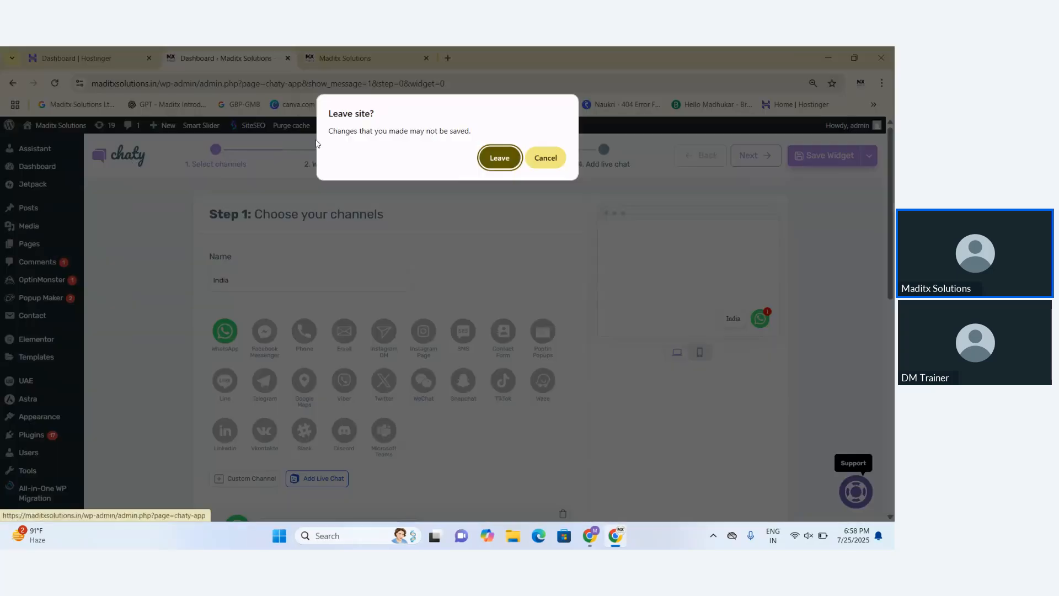
pyautogui.click(546, 158)
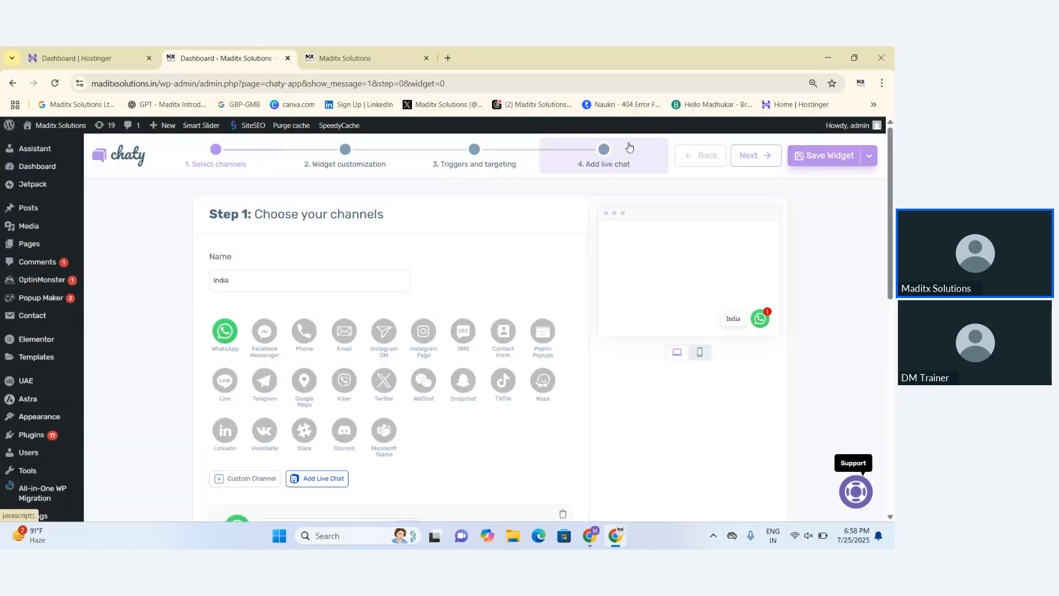
pyautogui.click(818, 159)
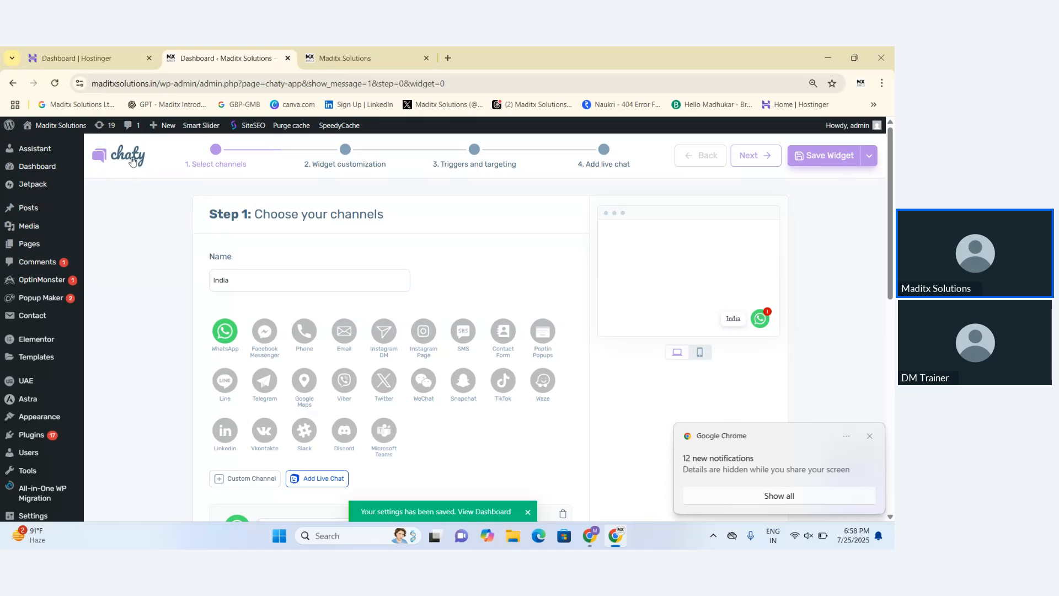
pyautogui.click(131, 160)
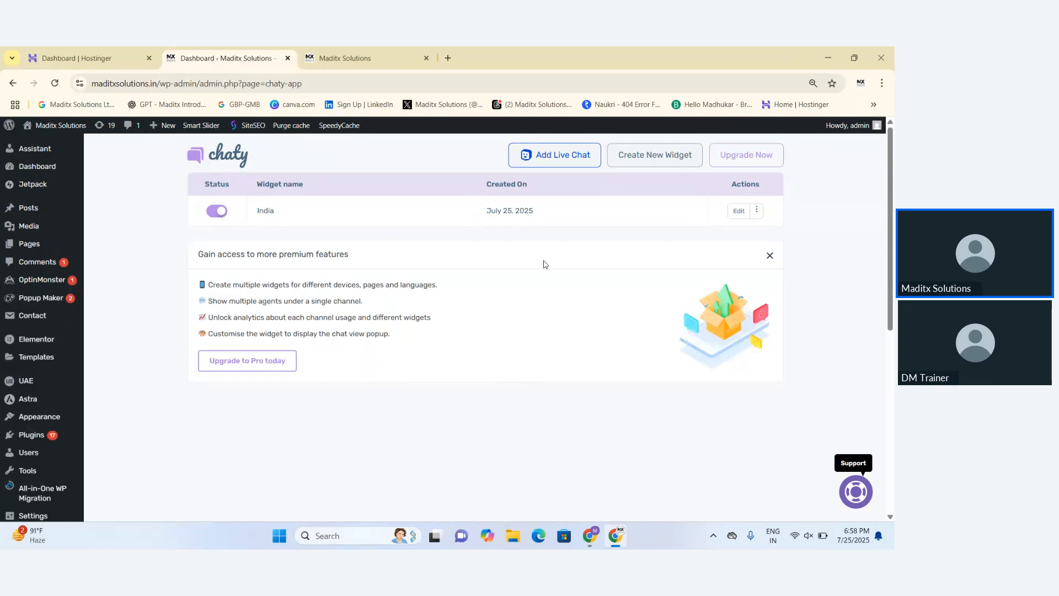
# Step: Start creating another Chaty widget, then go back to the widget list
pyautogui.click(658, 160)
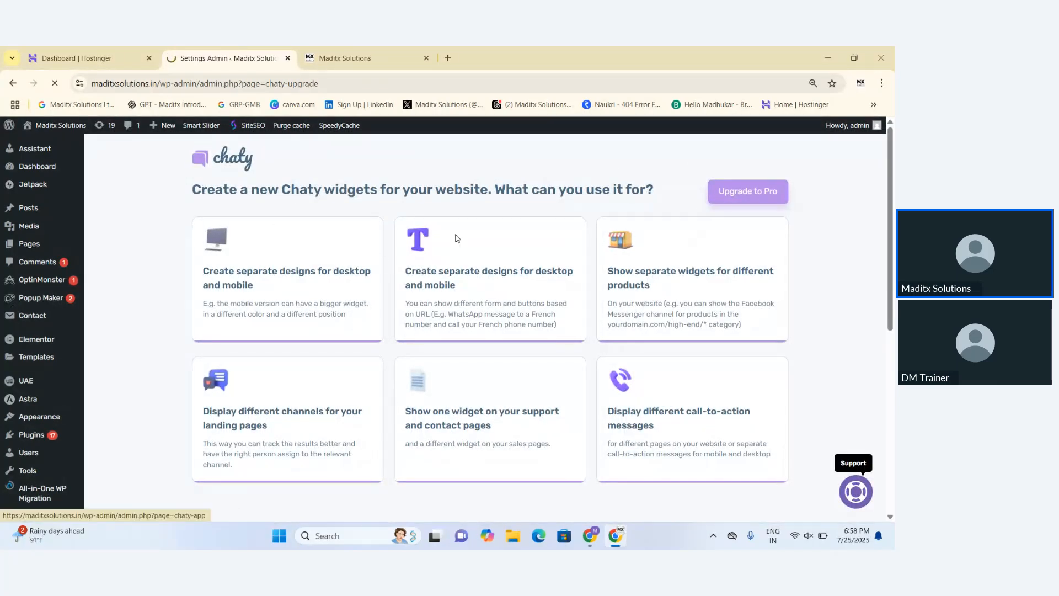
pyautogui.click(228, 162)
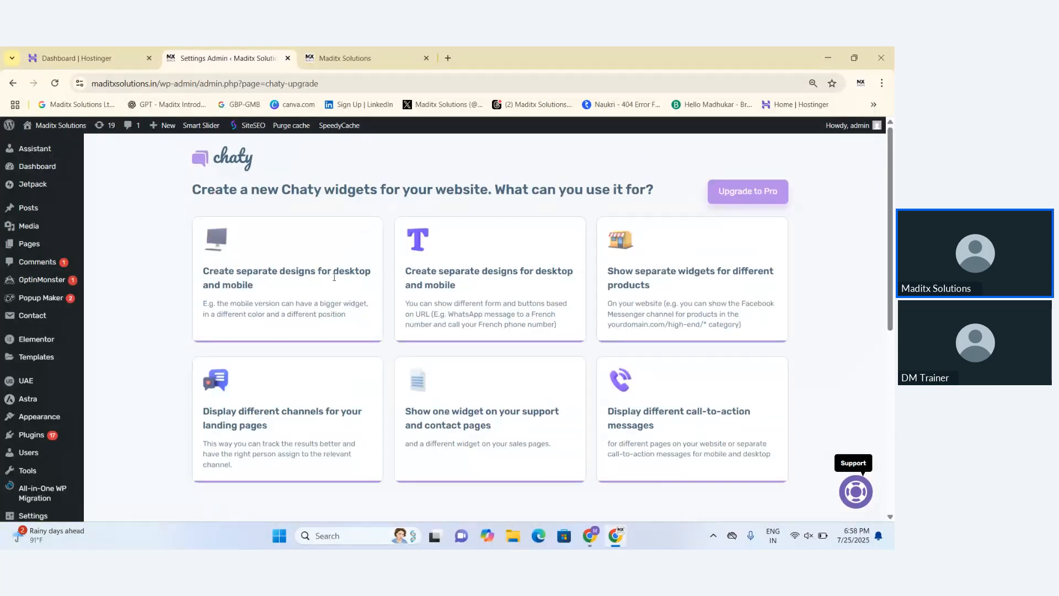
pyautogui.scroll(-6, 509, 313)
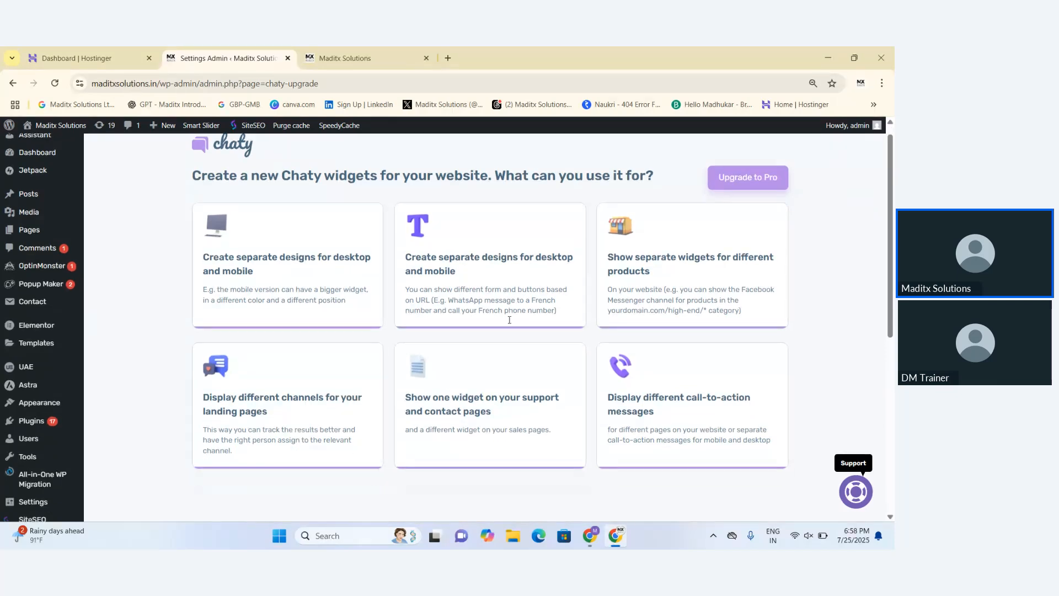
pyautogui.scroll(4, 511, 331)
pyautogui.scroll(1, 512, 338)
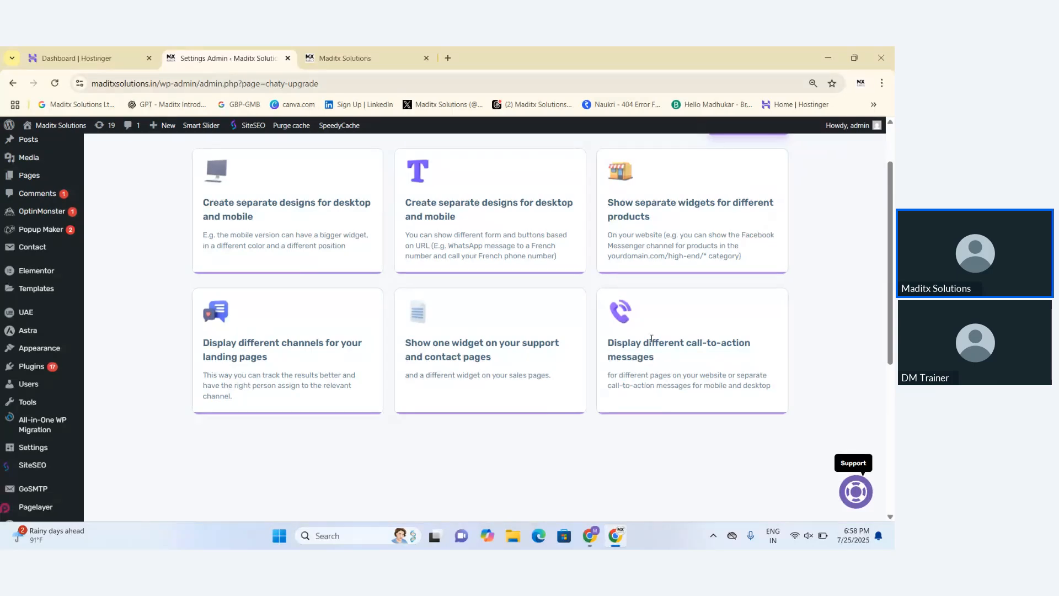
pyautogui.scroll(2, 652, 339)
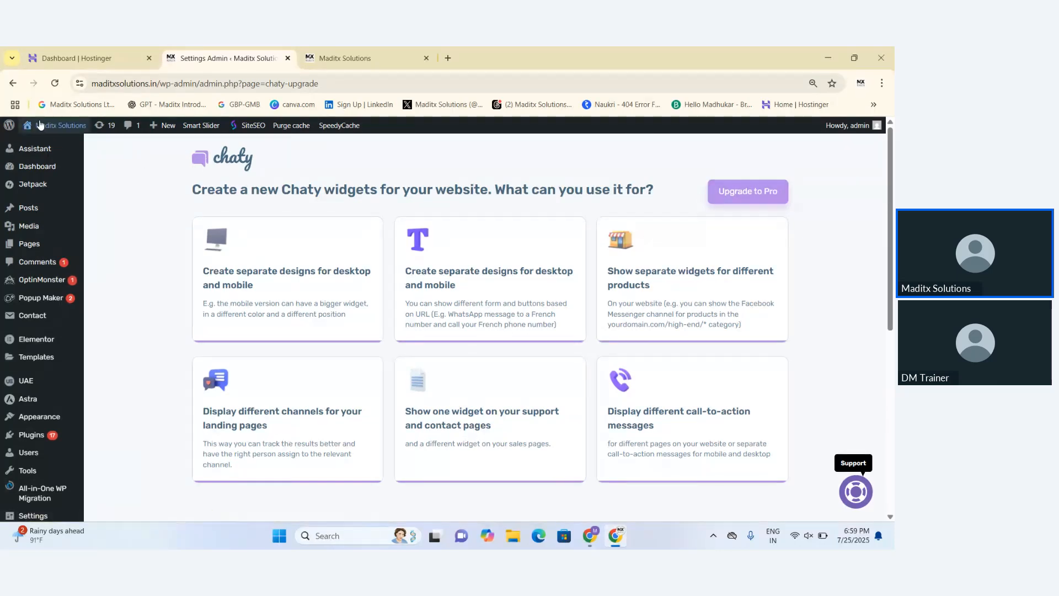
pyautogui.click(13, 83)
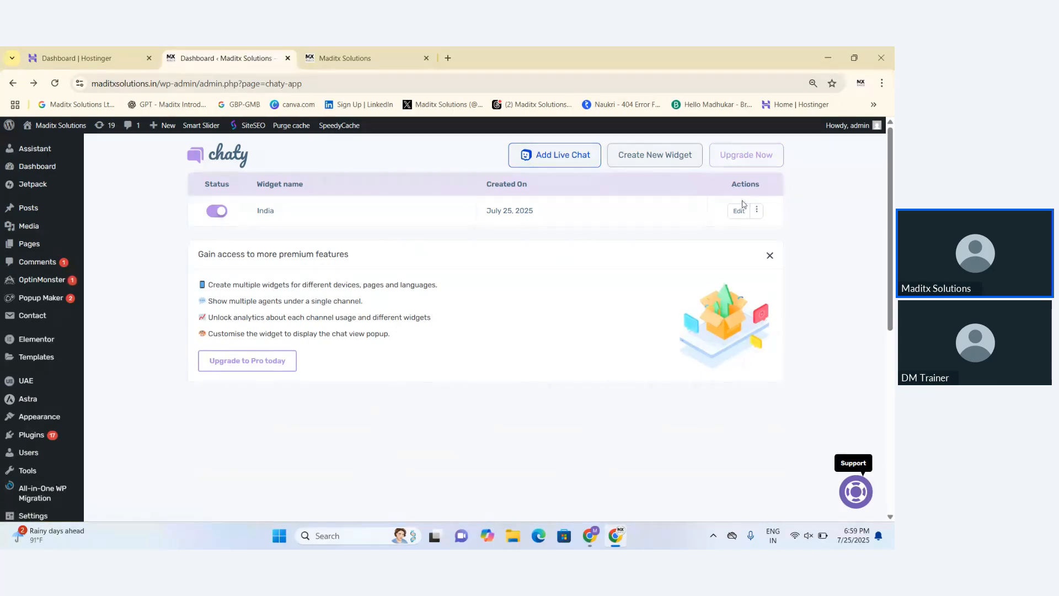
# Step: Choose Duplicate from the India widget's actions menu, landing on Chaty's upgrade page
pyautogui.click(757, 210)
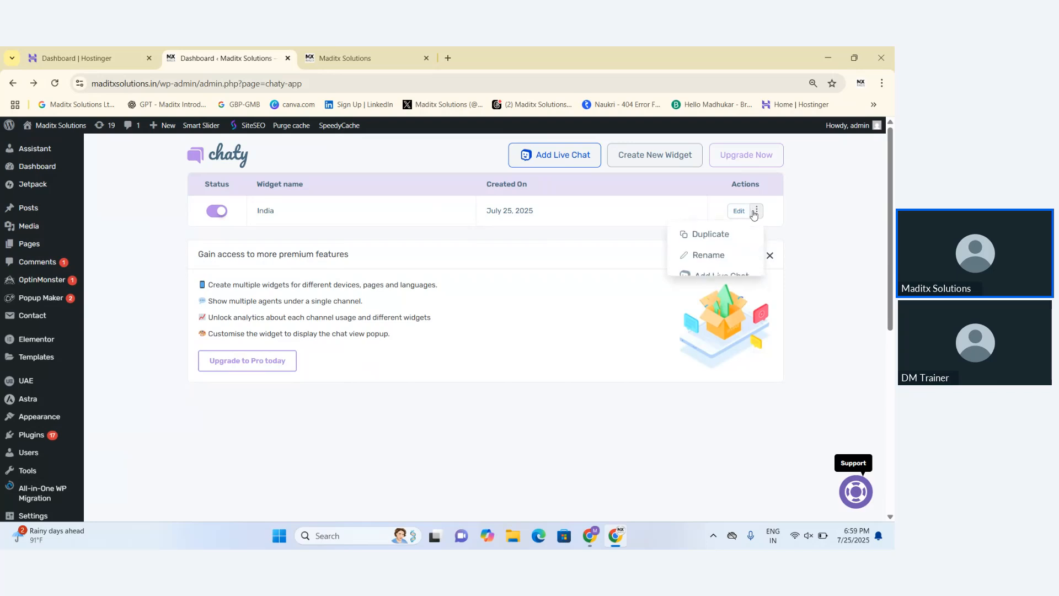
pyautogui.click(708, 241)
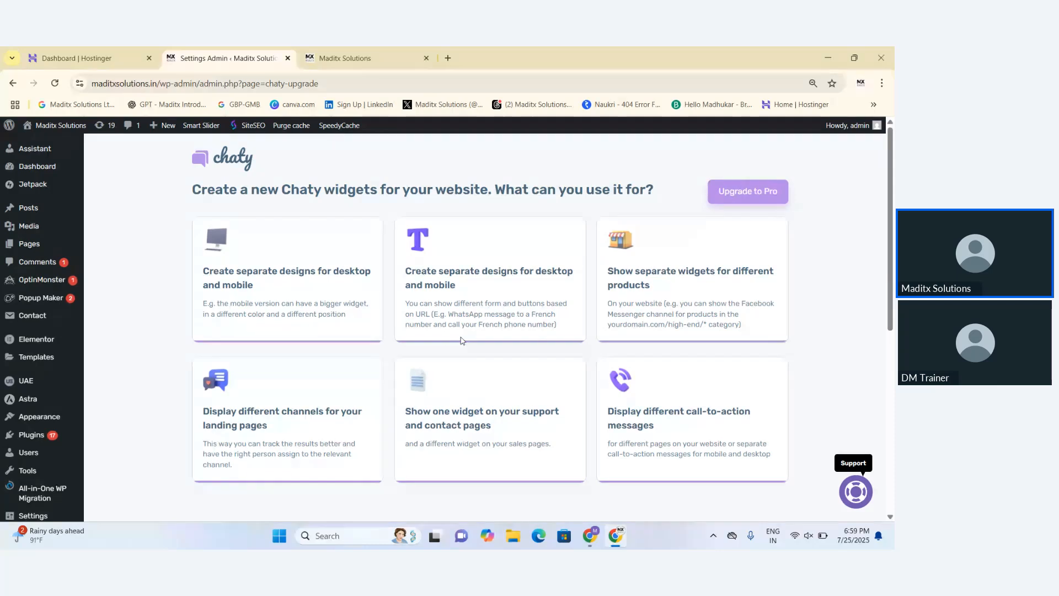
pyautogui.scroll(-1, 469, 347)
pyautogui.scroll(1, 478, 358)
# Step: Search Add Plugin for 'whatsa' and install Social Chat – Click To Chat App Button
pyautogui.moveTo(29, 382)
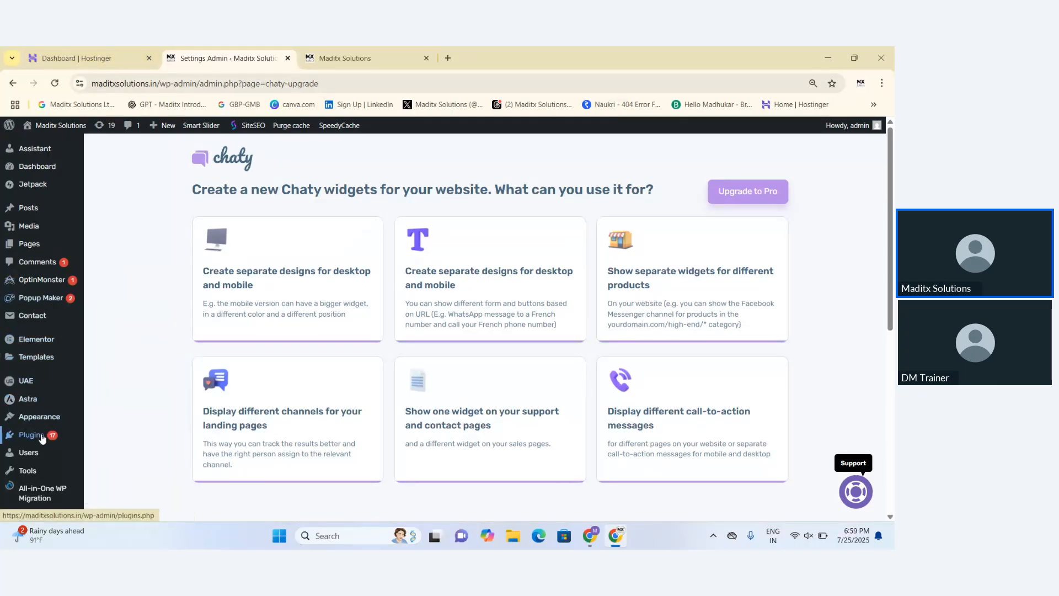
pyautogui.moveTo(44, 435)
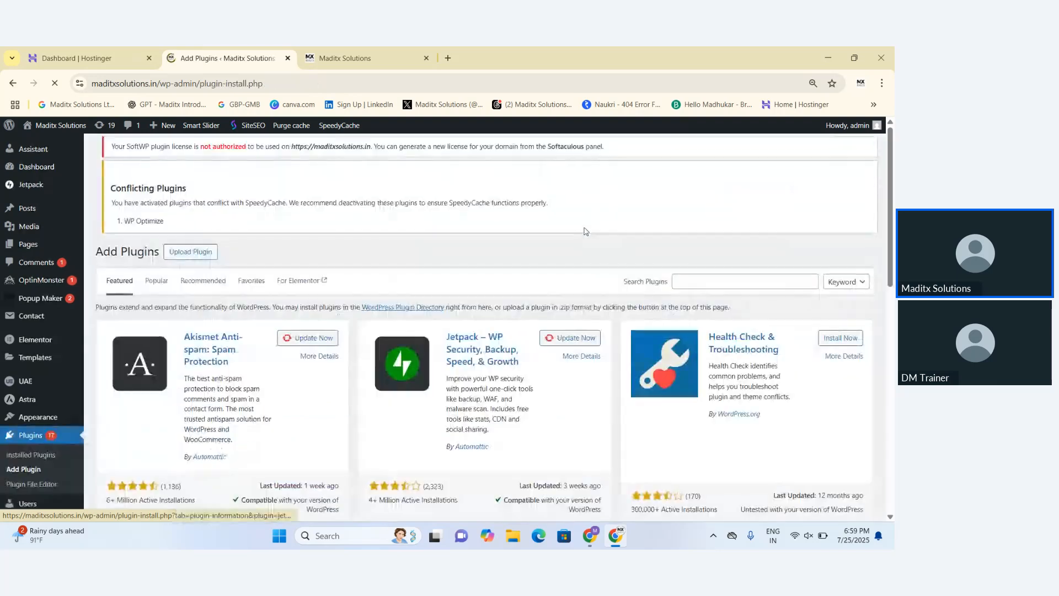
pyautogui.click(748, 288)
pyautogui.write('w')
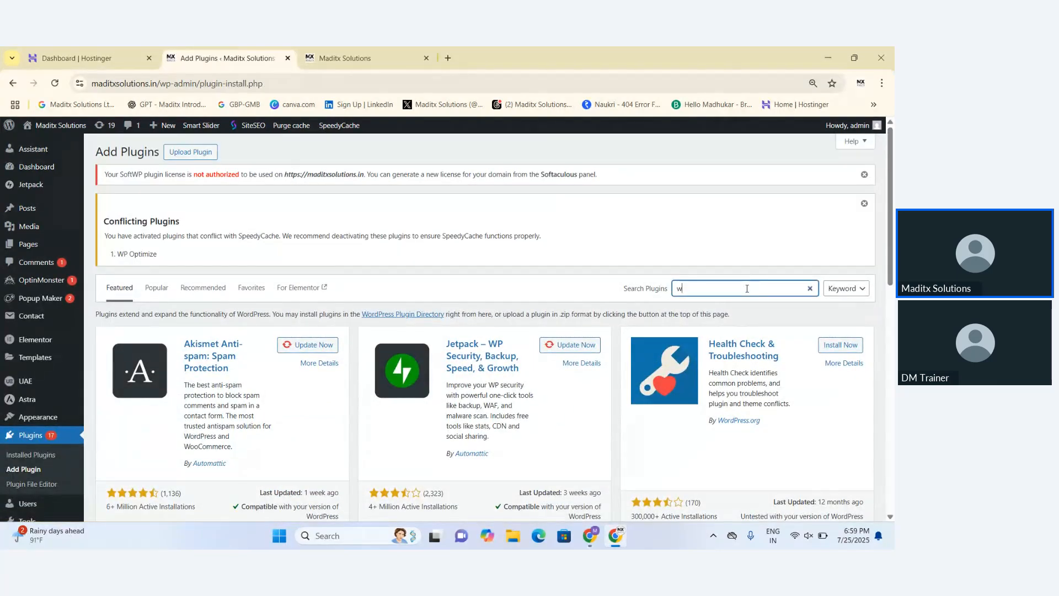
pyautogui.write('hatsapp')
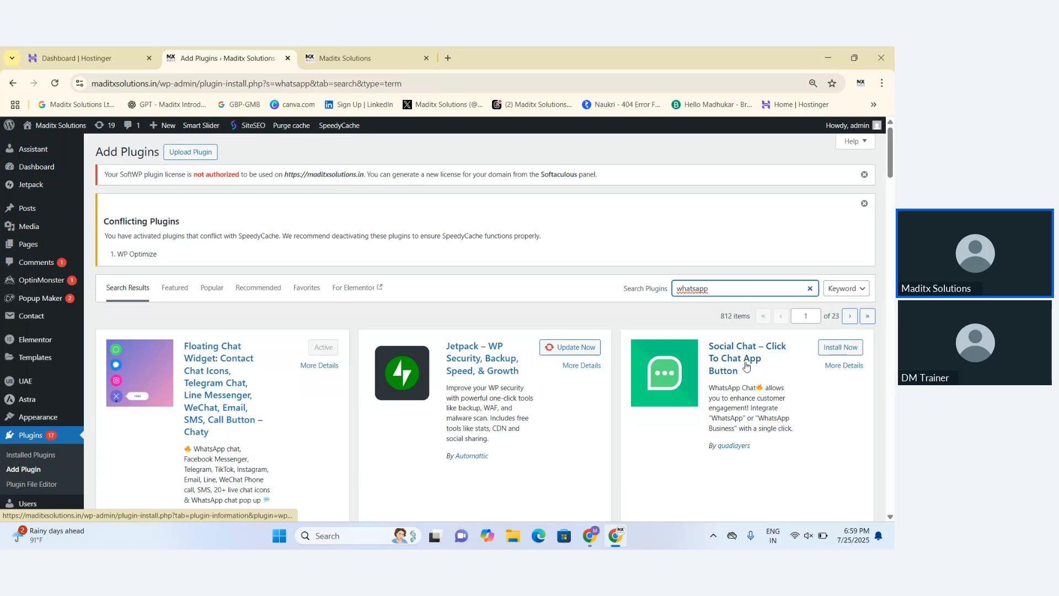
pyautogui.scroll(-4, 680, 260)
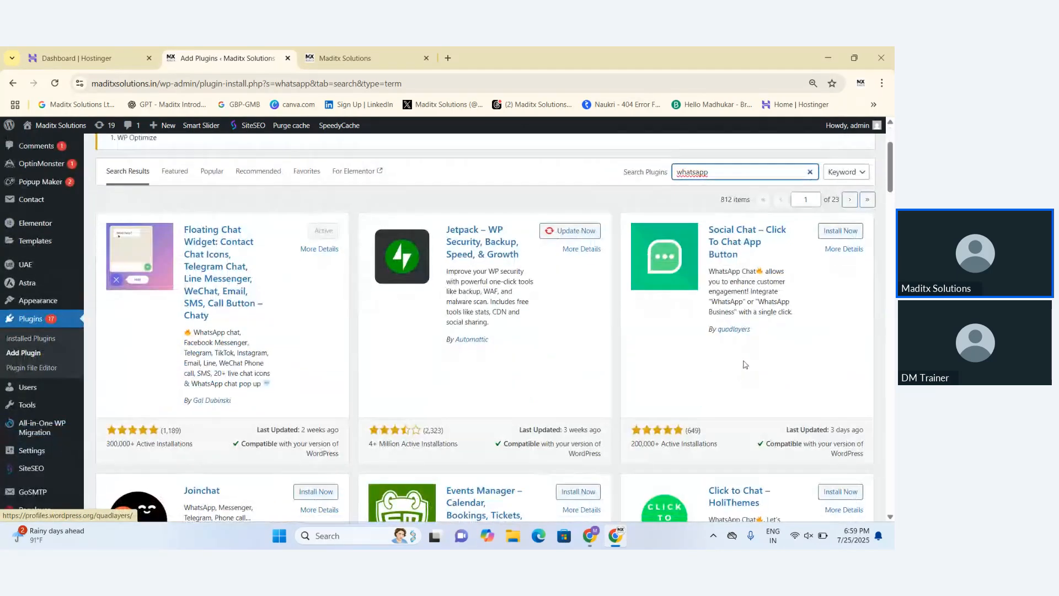
pyautogui.scroll(3, 680, 260)
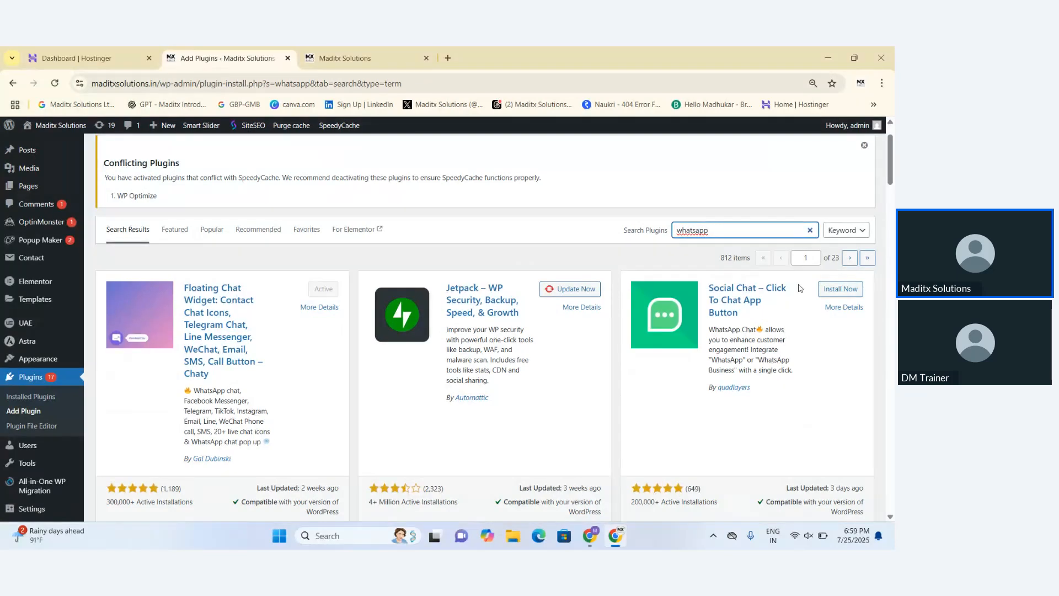
pyautogui.click(830, 290)
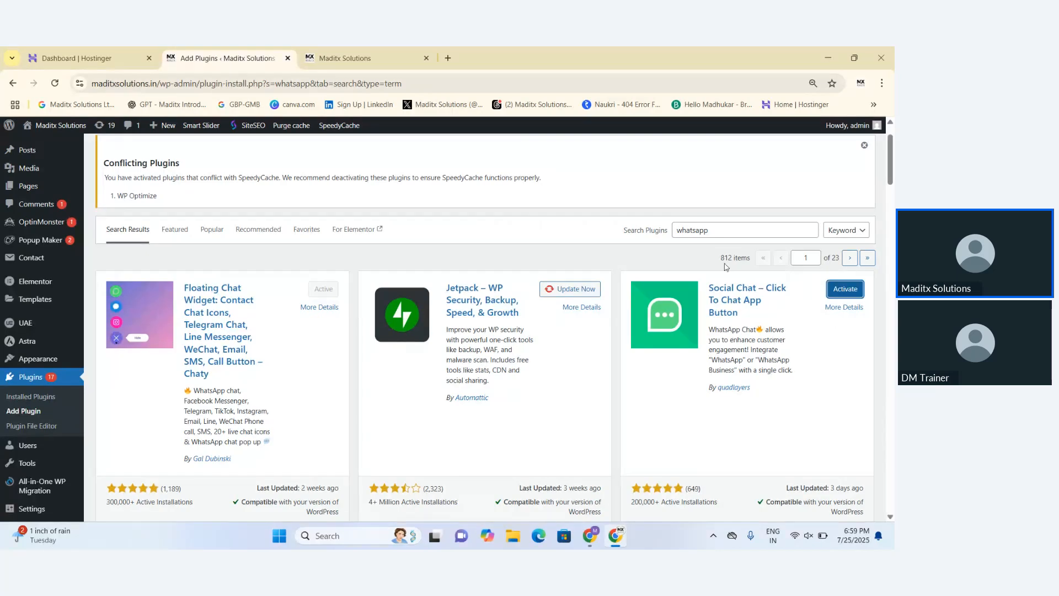
# Step: Activate Social Chat and dismiss the rating, Conflicting Plugins and SoftWP notices
pyautogui.click(859, 293)
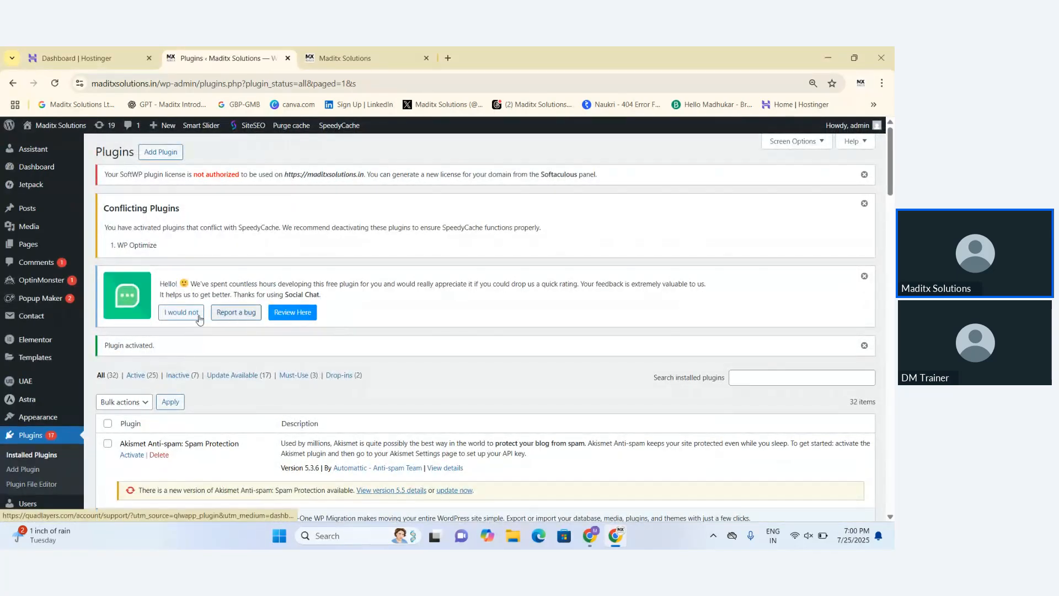
pyautogui.click(865, 276)
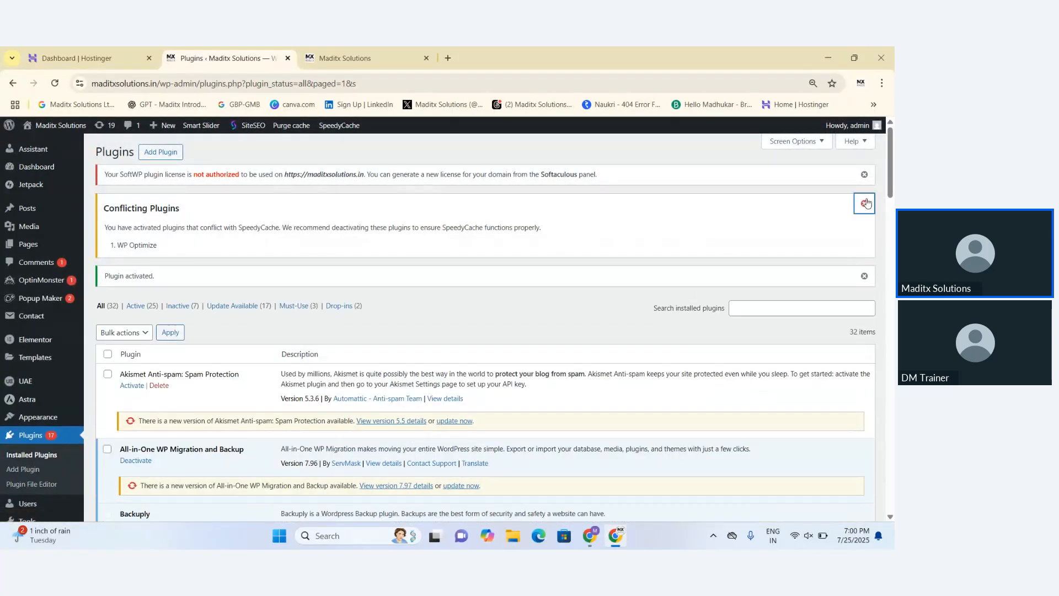
pyautogui.click(865, 202)
pyautogui.click(865, 175)
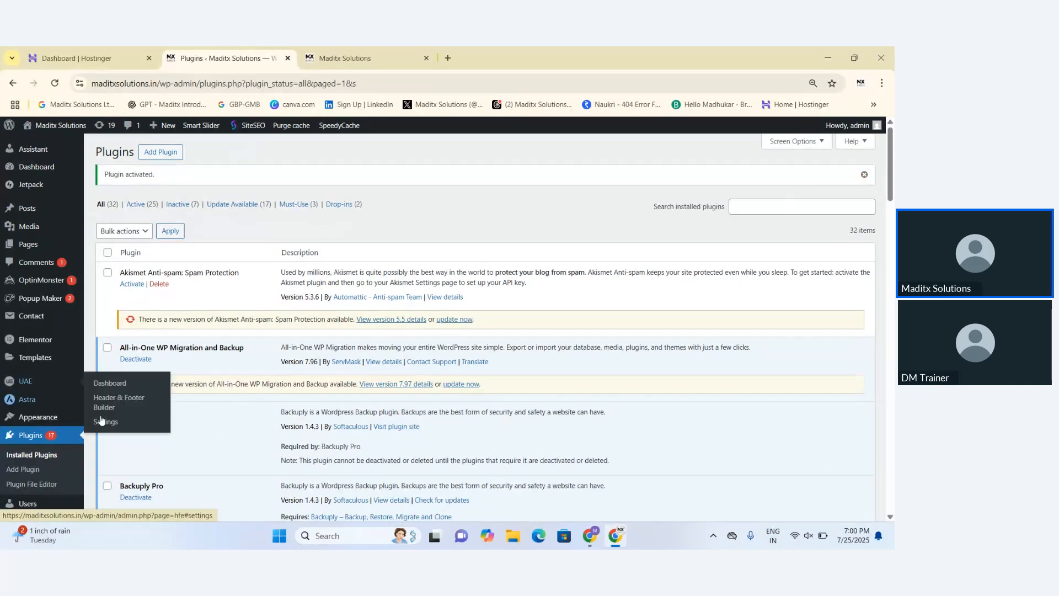
# Step: Scroll the Installed Plugins list down to Social Chat's entry
pyautogui.scroll(-6, 181, 412)
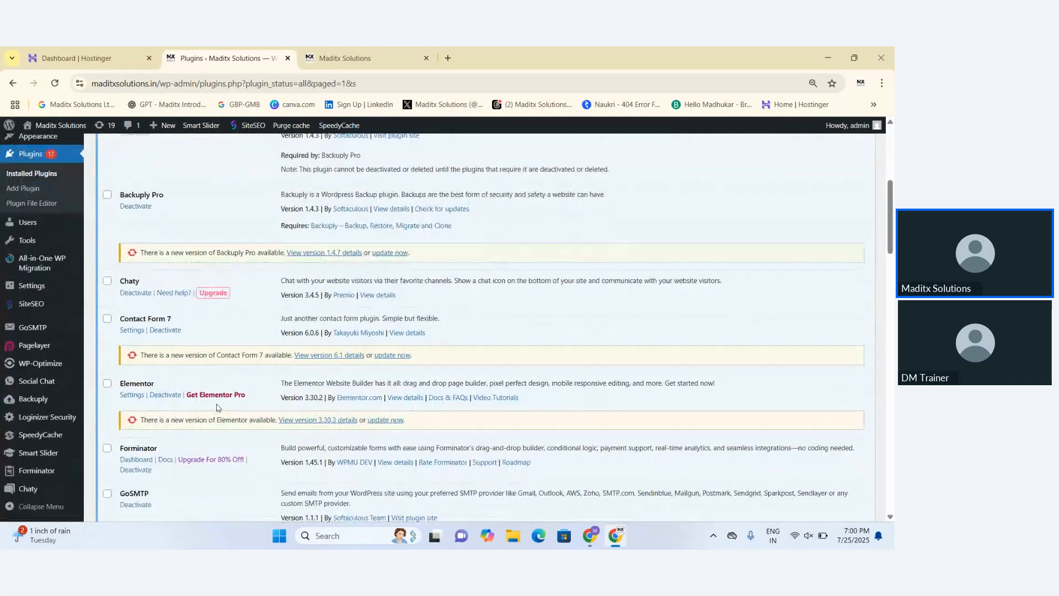
pyautogui.scroll(-2, 217, 409)
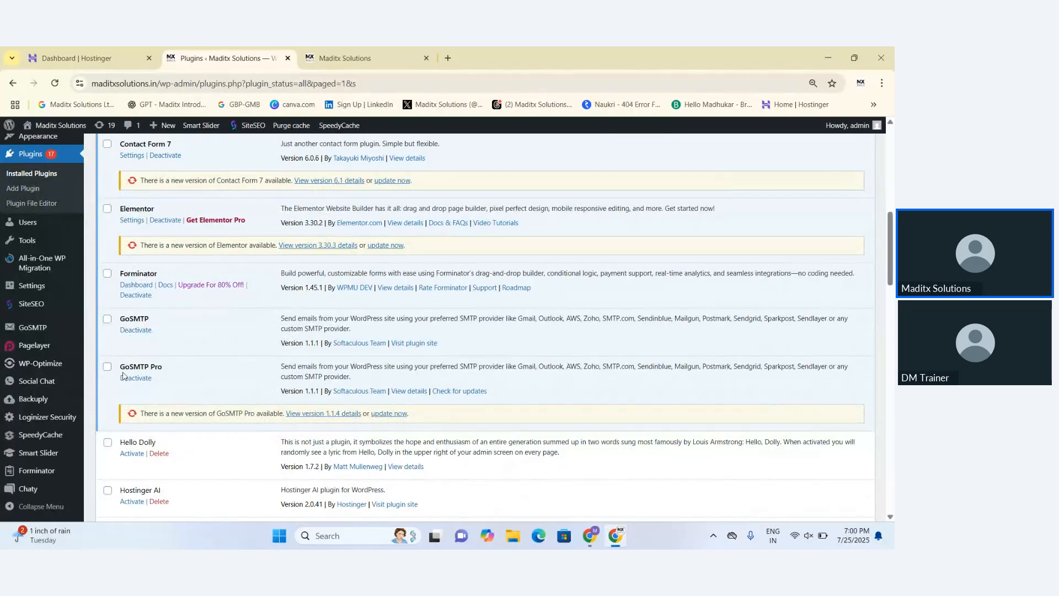
pyautogui.scroll(-6, 200, 403)
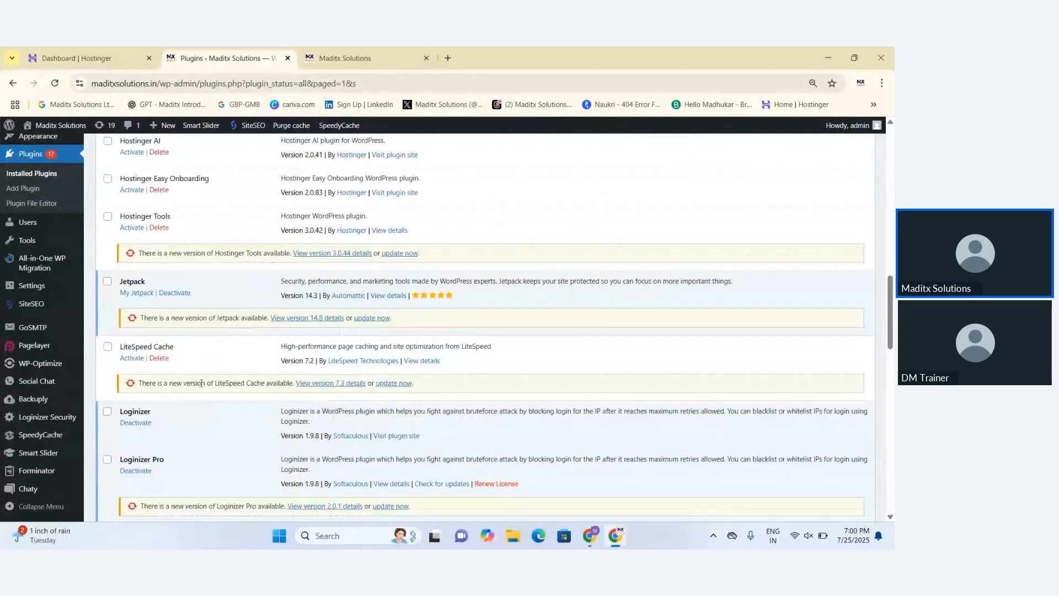
pyautogui.scroll(-4, 188, 342)
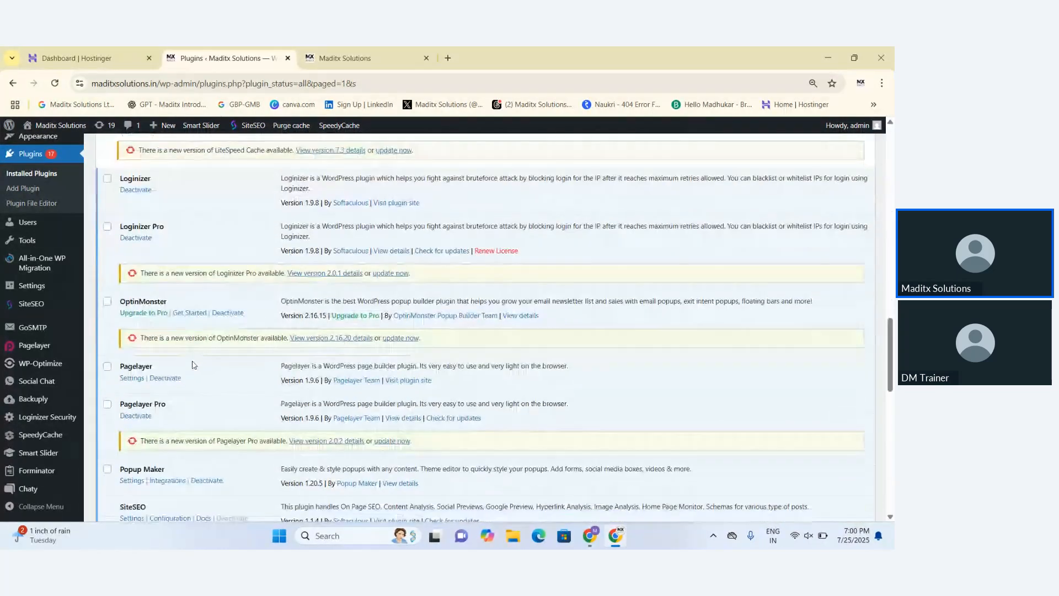
pyautogui.scroll(-5, 200, 403)
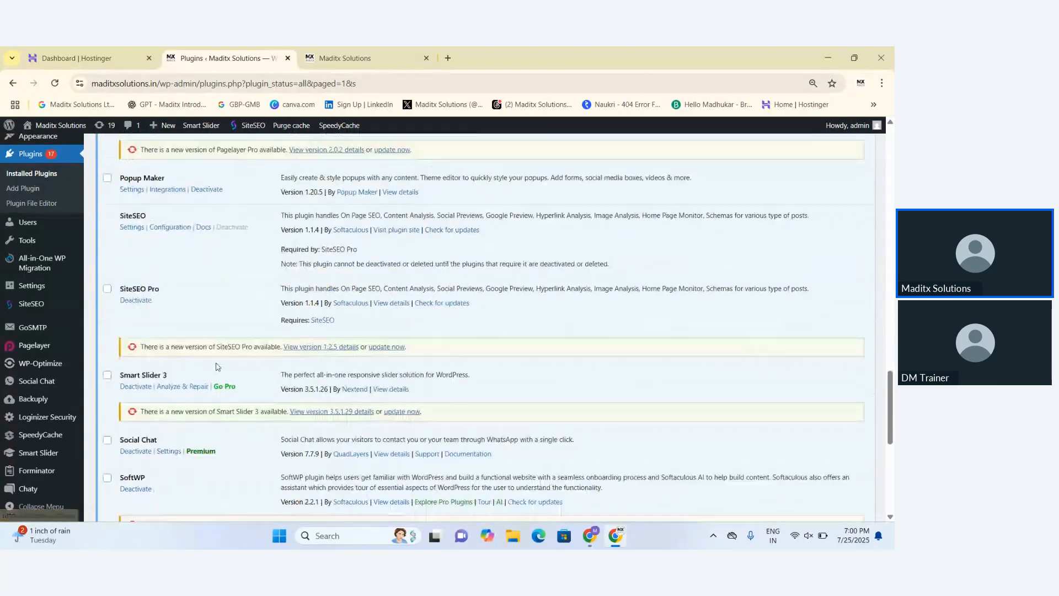
pyautogui.scroll(-1, 188, 395)
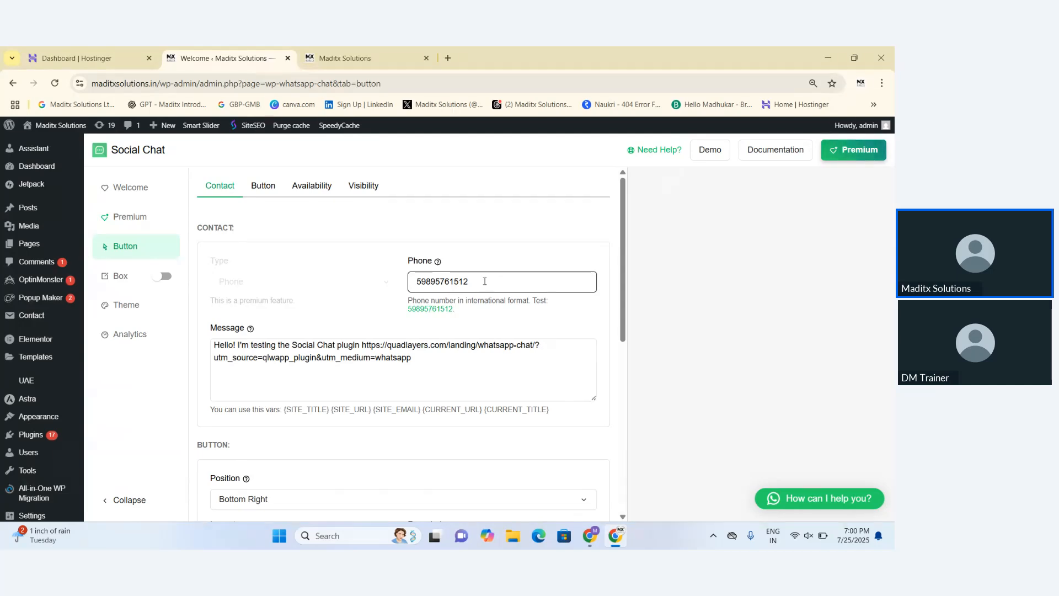
# Step: Delete the sample number from Contact's Phone field, briefly trying a UK number before clearing it
pyautogui.moveTo(484, 281); pyautogui.dragTo(400, 288)
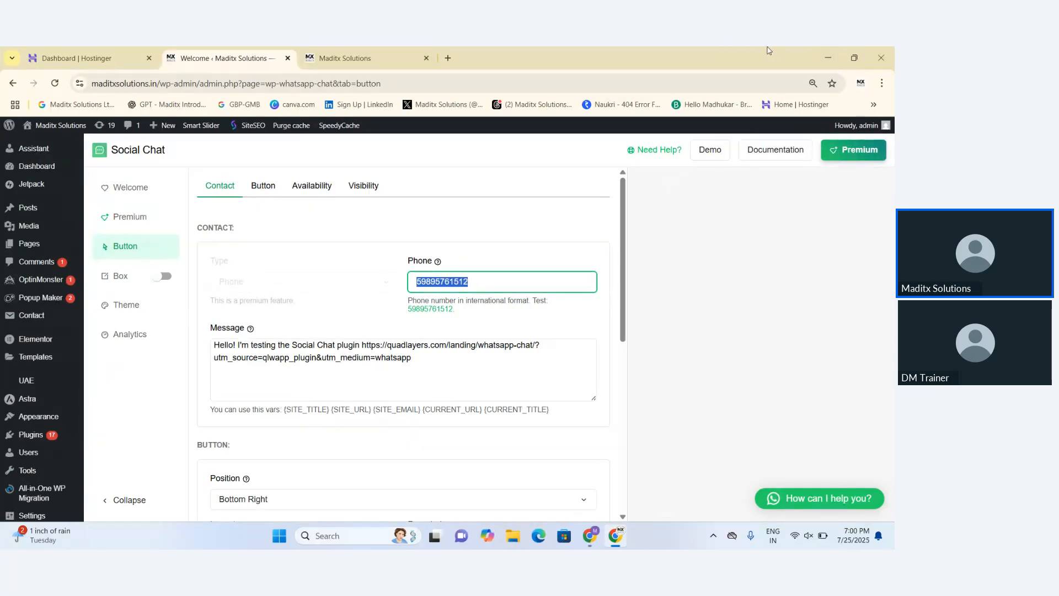
pyautogui.press('Right')
pyautogui.press('BackSpace')
pyautogui.press('BackSpace')
pyautogui.press('BackSpace')
pyautogui.press('BackSpace')
pyautogui.press('BackSpace')
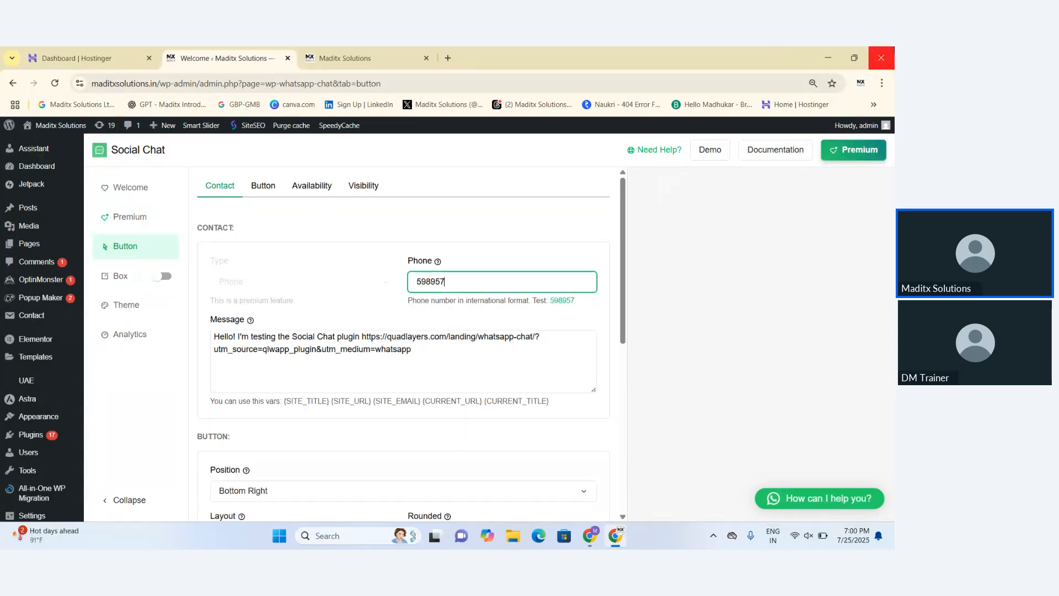
pyautogui.press('BackSpace')
pyautogui.press('BackSpace')
pyautogui.press('BackSpace')
pyautogui.press('BackSpace')
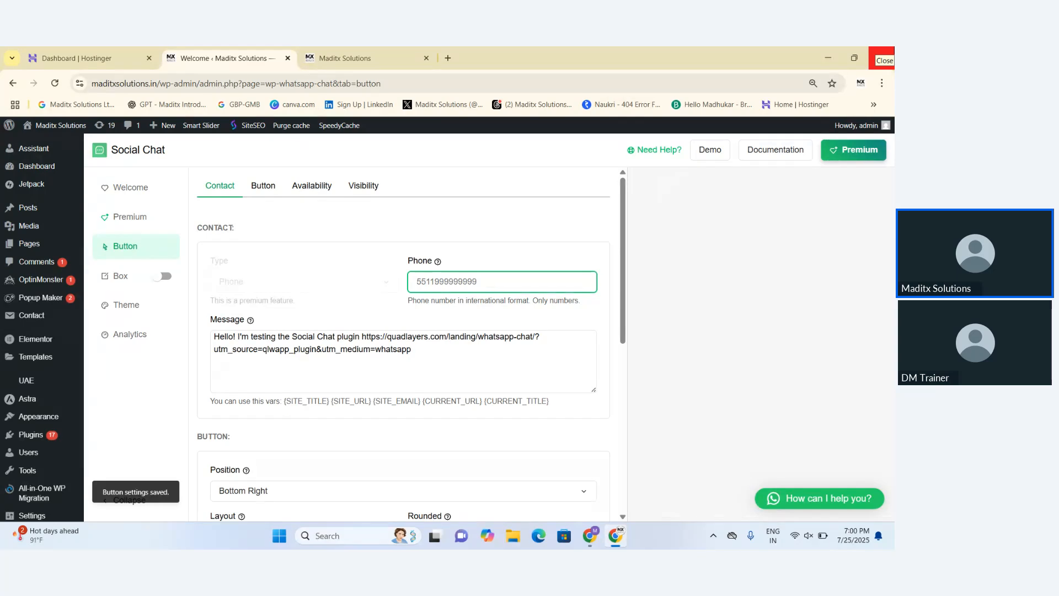
pyautogui.write('+')
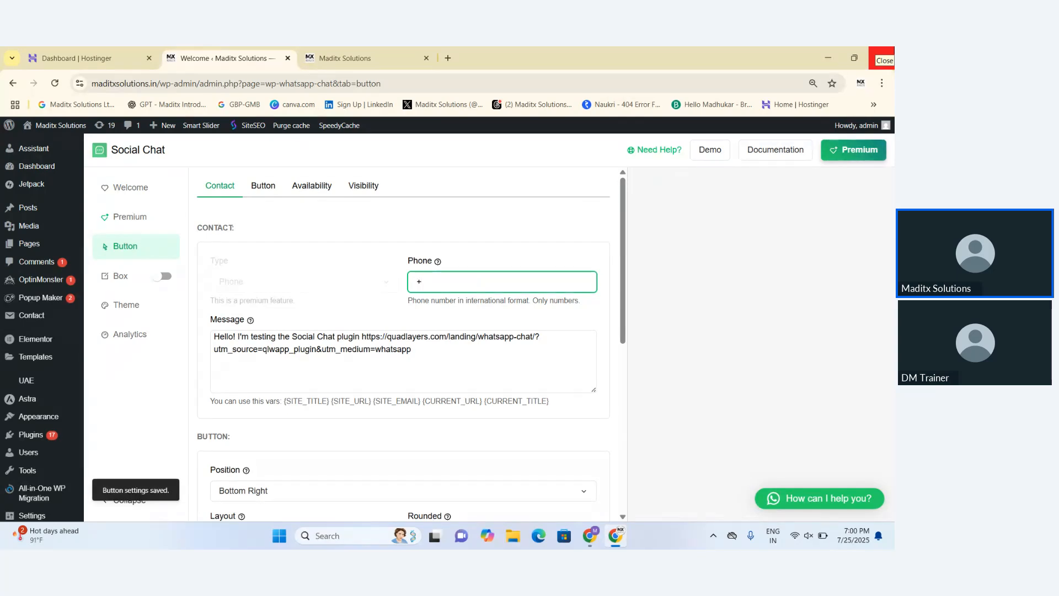
pyautogui.press('BackSpace')
pyautogui.write('44')
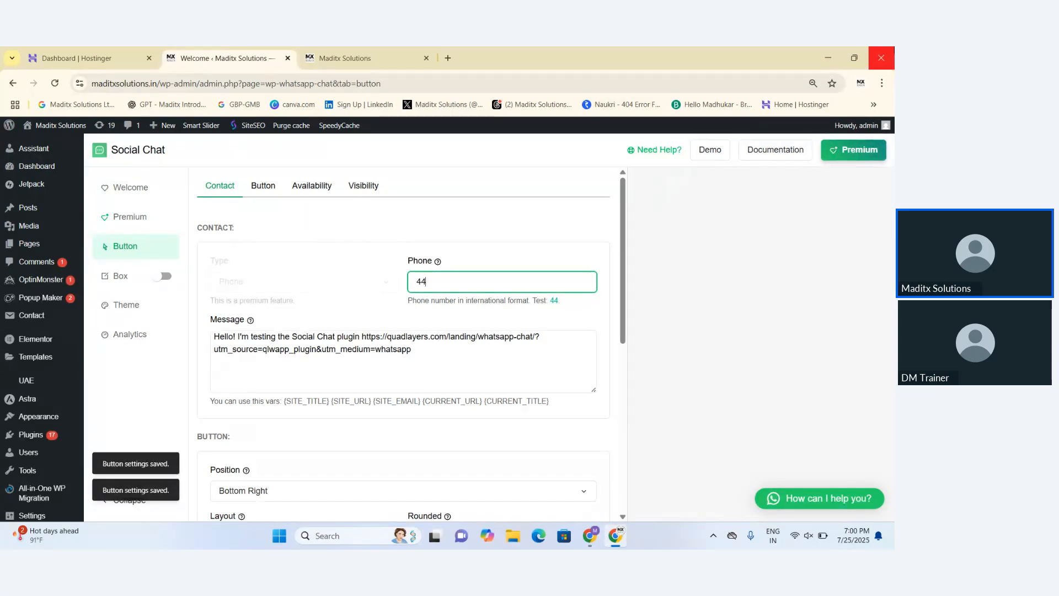
pyautogui.write('7823')
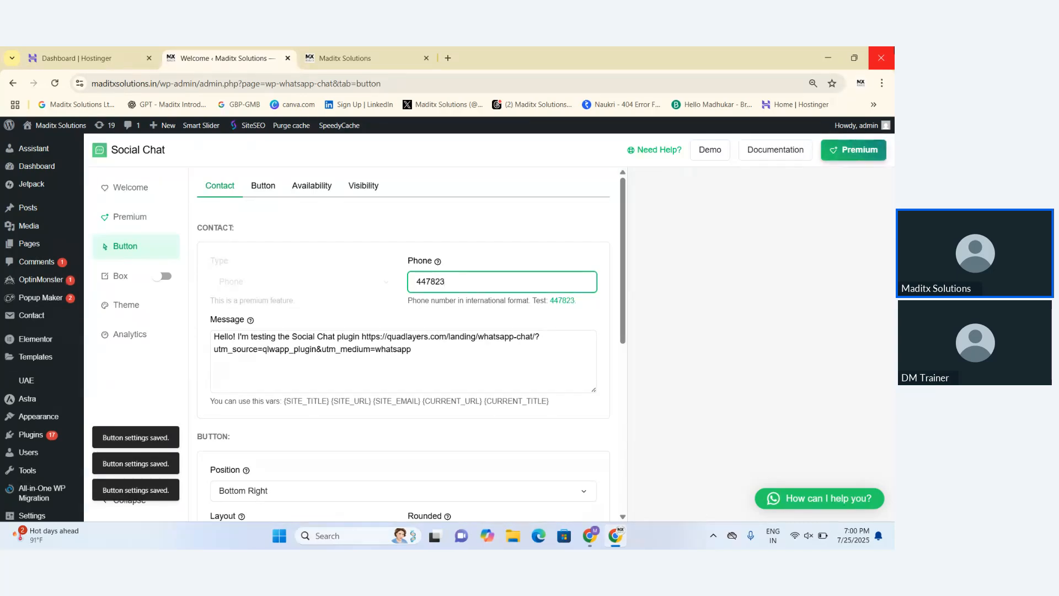
pyautogui.write('691')
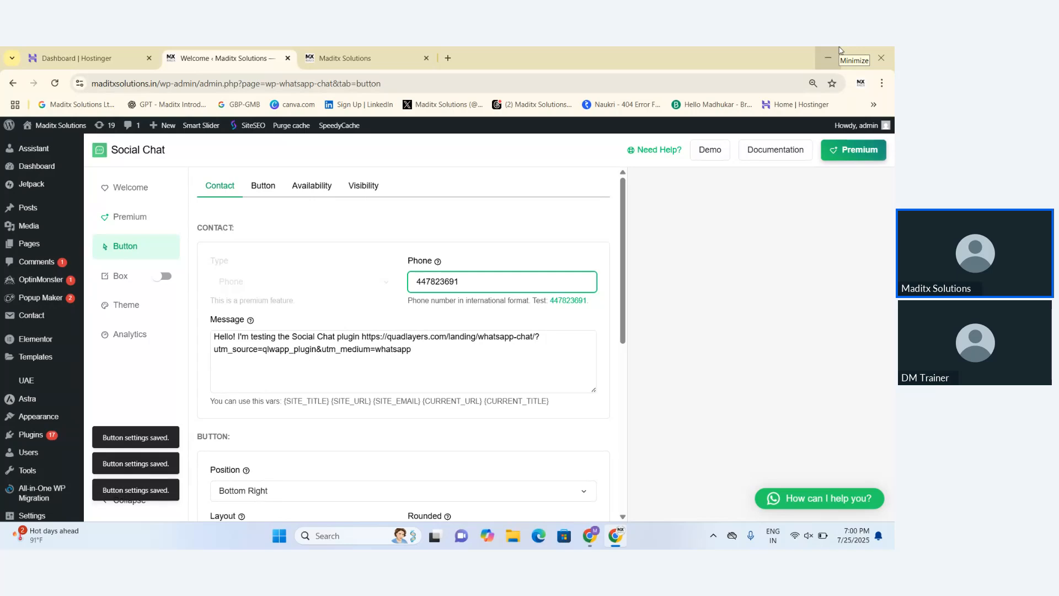
pyautogui.press('BackSpace')
pyautogui.press('BackSpace')
pyautogui.press('BackSpace')
pyautogui.press('BackSpace')
pyautogui.press('BackSpace')
pyautogui.press('BackSpace')
pyautogui.press('BackSpace')
pyautogui.press('BackSpace')
pyautogui.press('BackSpace')
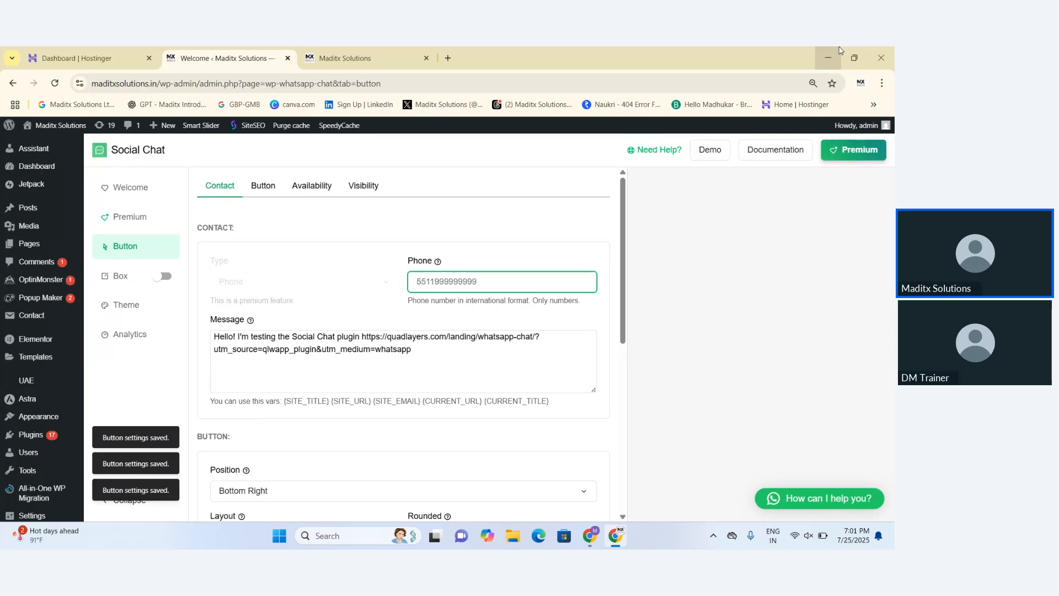
# Step: Bring the Social Chat settings browser window forward and maximize it to fill the screen
pyautogui.click(844, 51)
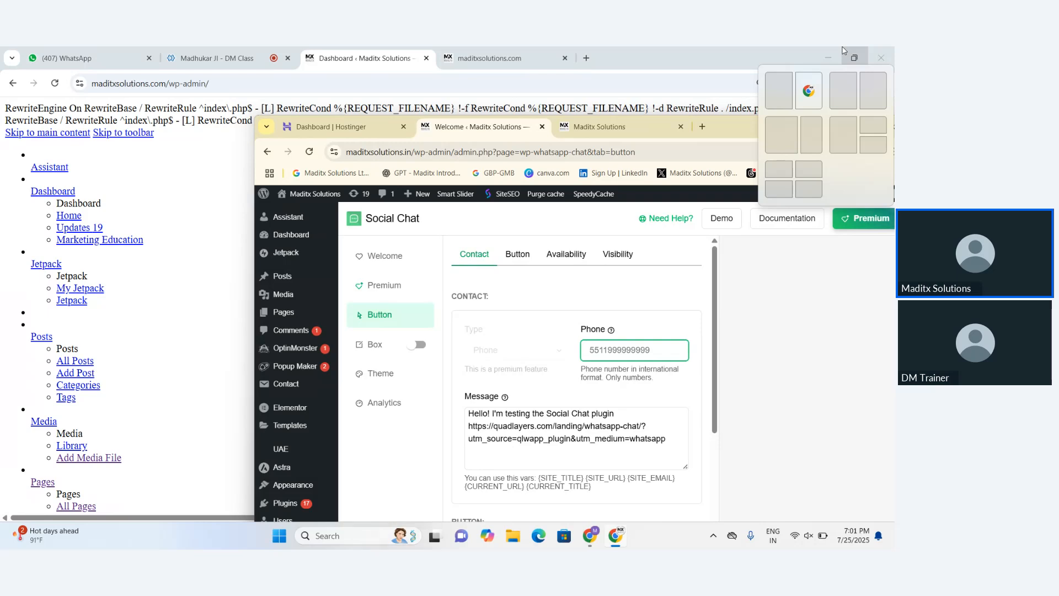
pyautogui.write('+')
pyautogui.click(847, 51)
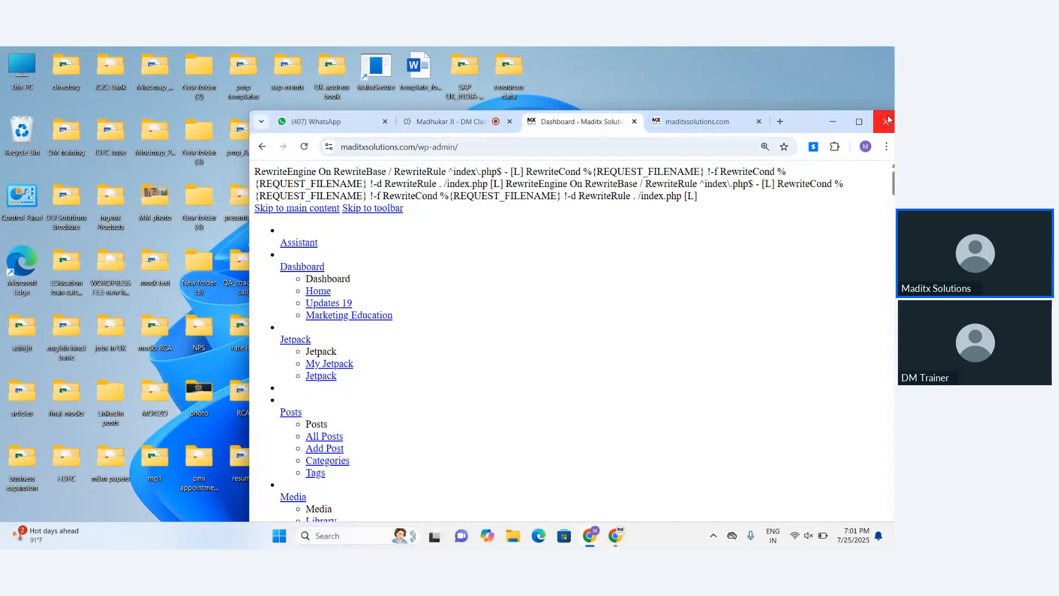
pyautogui.click(868, 128)
pyautogui.click(513, 62)
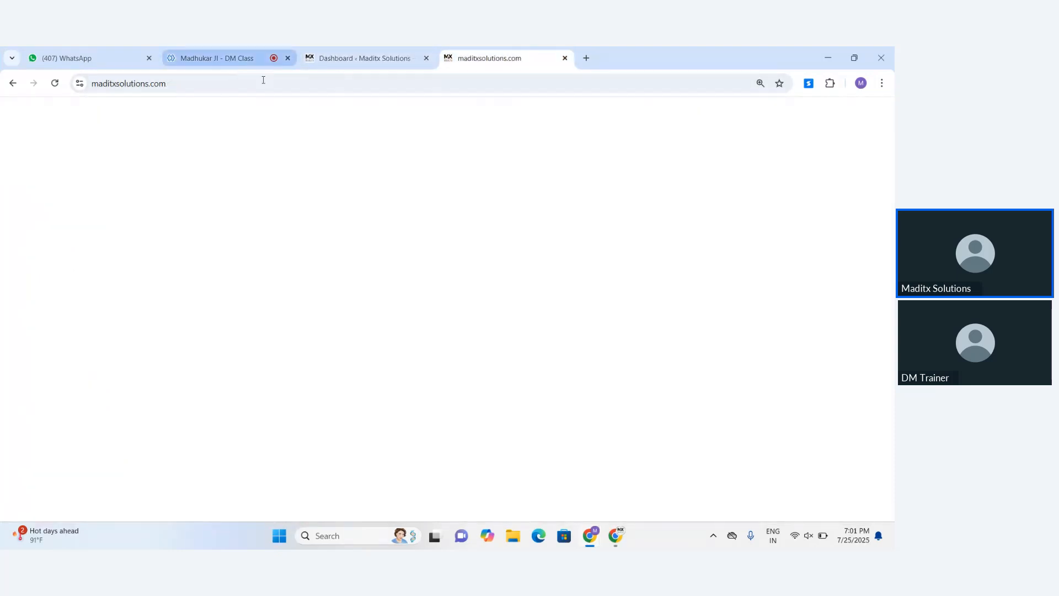
pyautogui.click(371, 62)
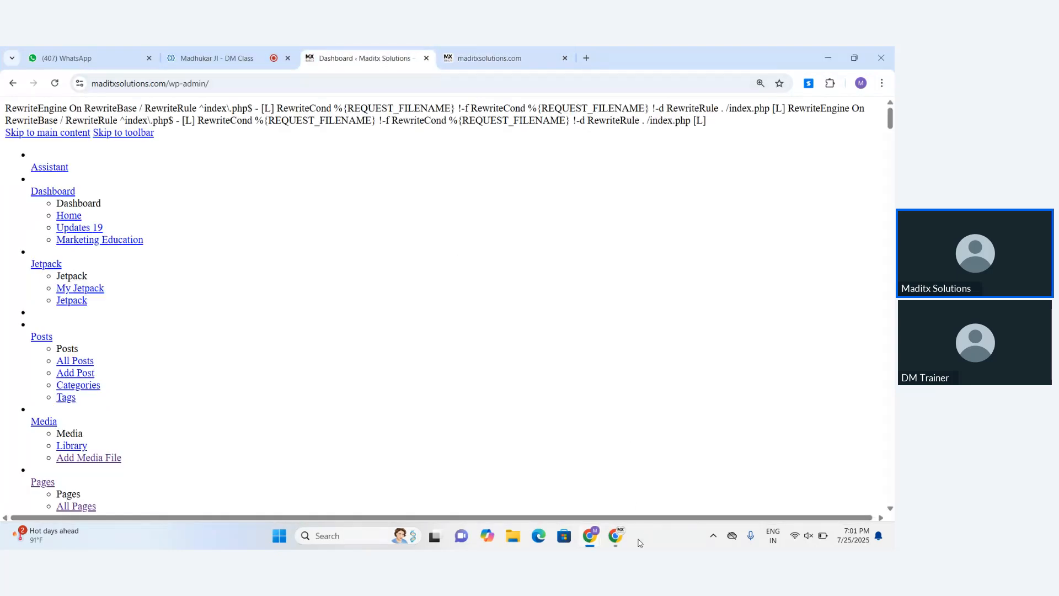
pyautogui.click(617, 538)
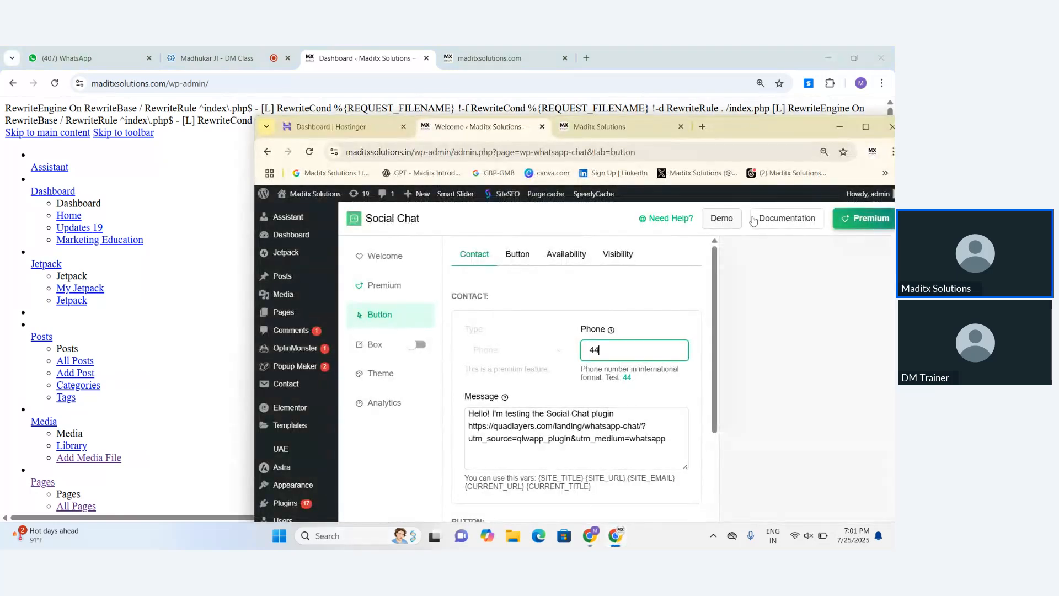
pyautogui.click(866, 126)
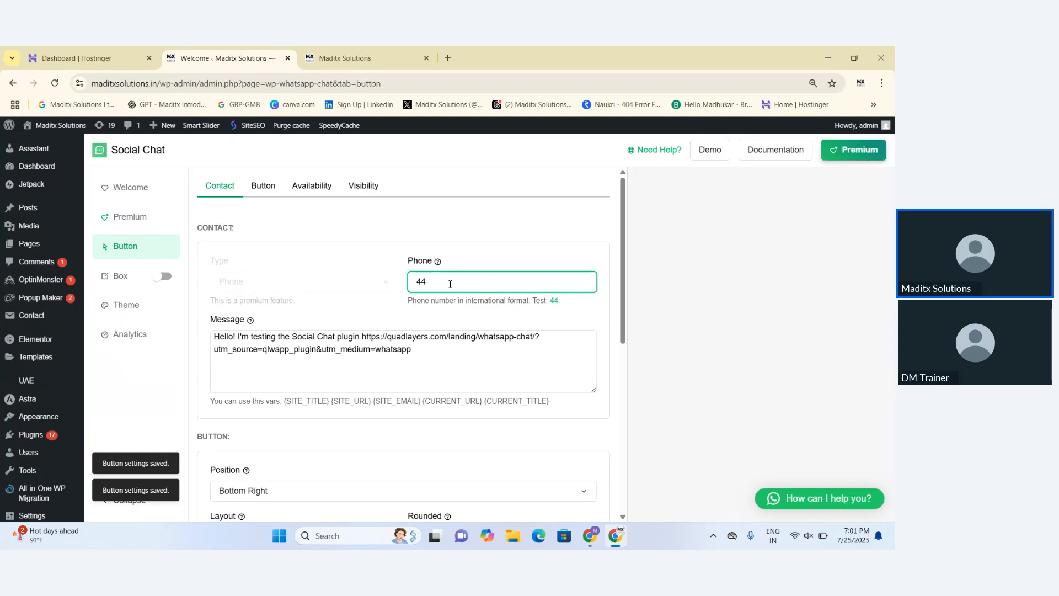
# Step: Replace 44 with a UK phone number in international format, then erase the Phone field entirely
pyautogui.press('BackSpace')
pyautogui.press('BackSpace')
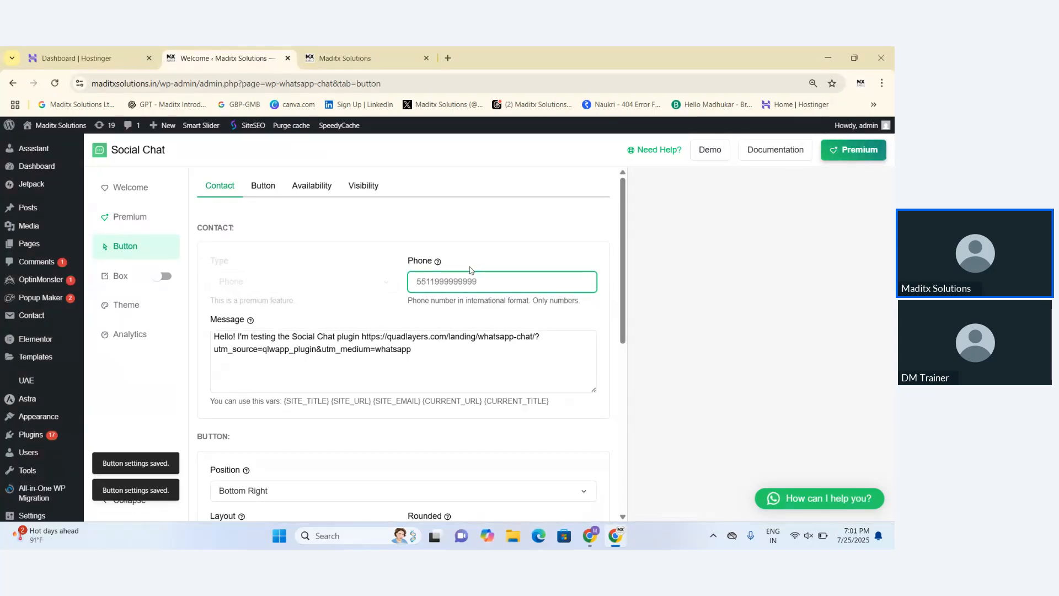
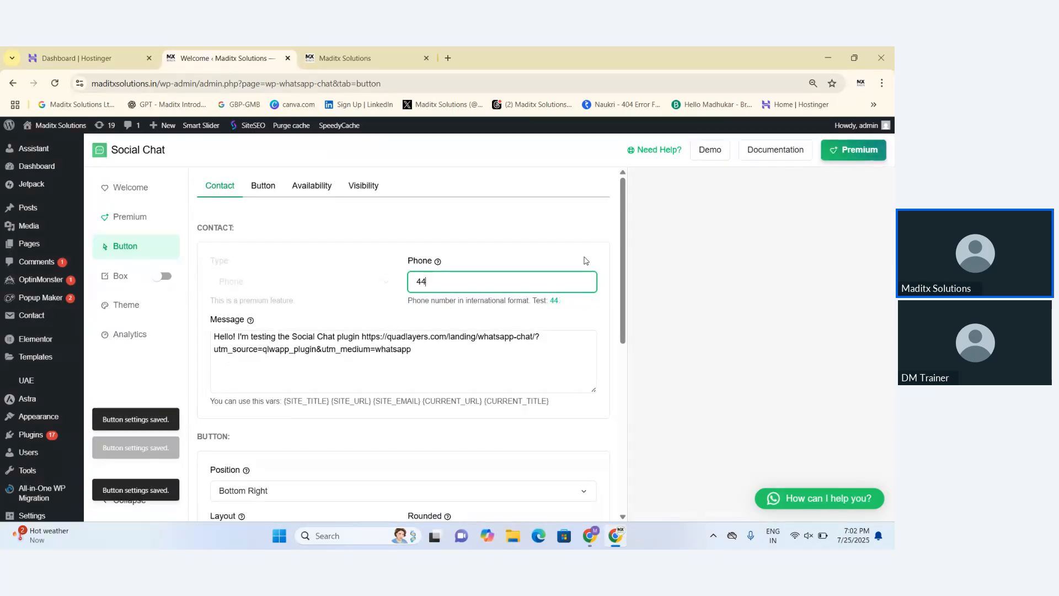
# Step: Search Google for 'international format for uk' in a new tab
pyautogui.click(448, 59)
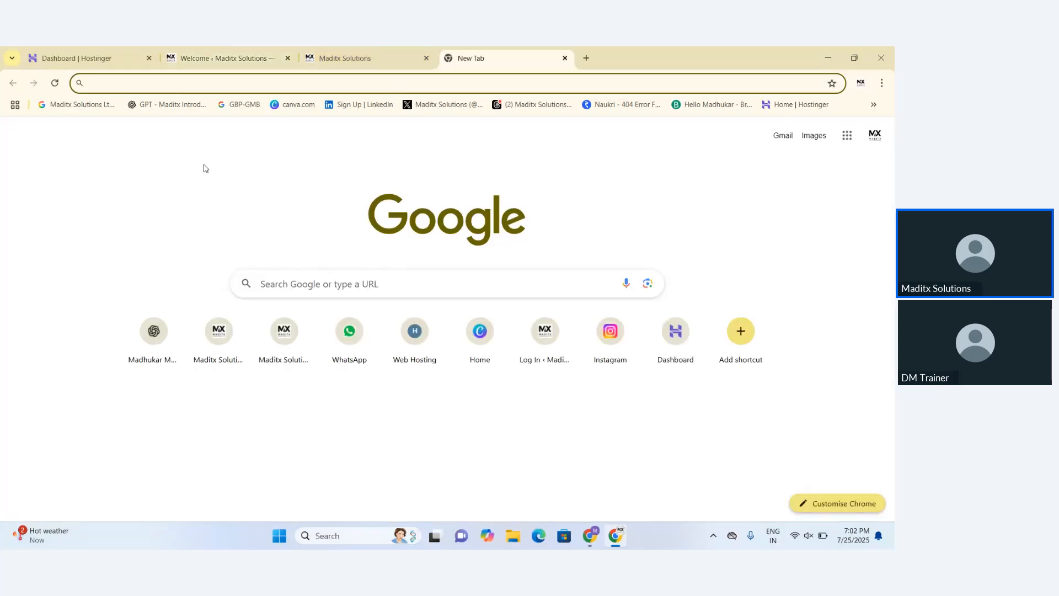
pyautogui.write('goo')
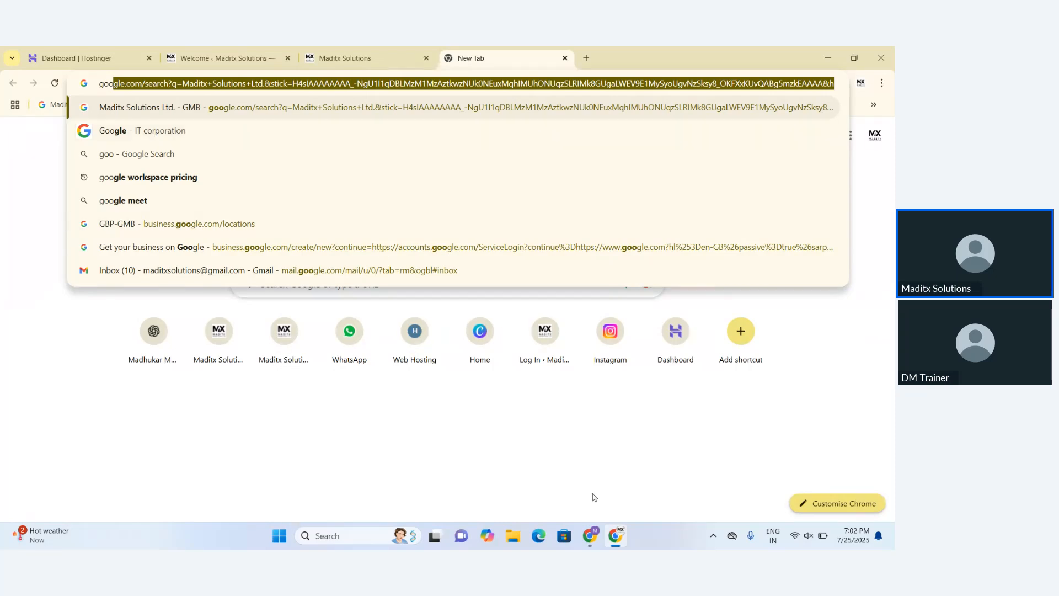
pyautogui.click(590, 541)
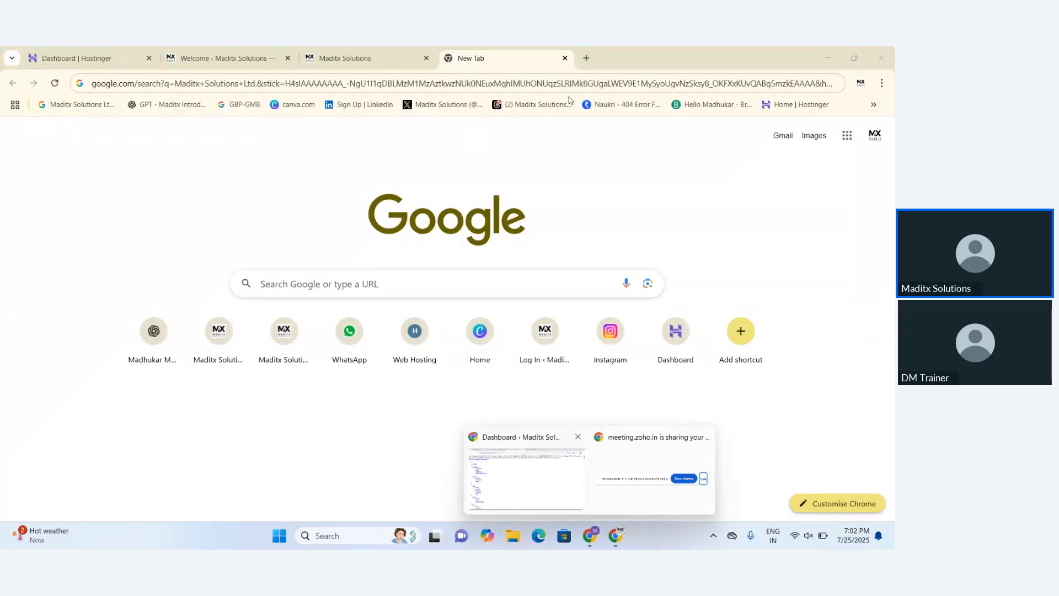
pyautogui.click(339, 286)
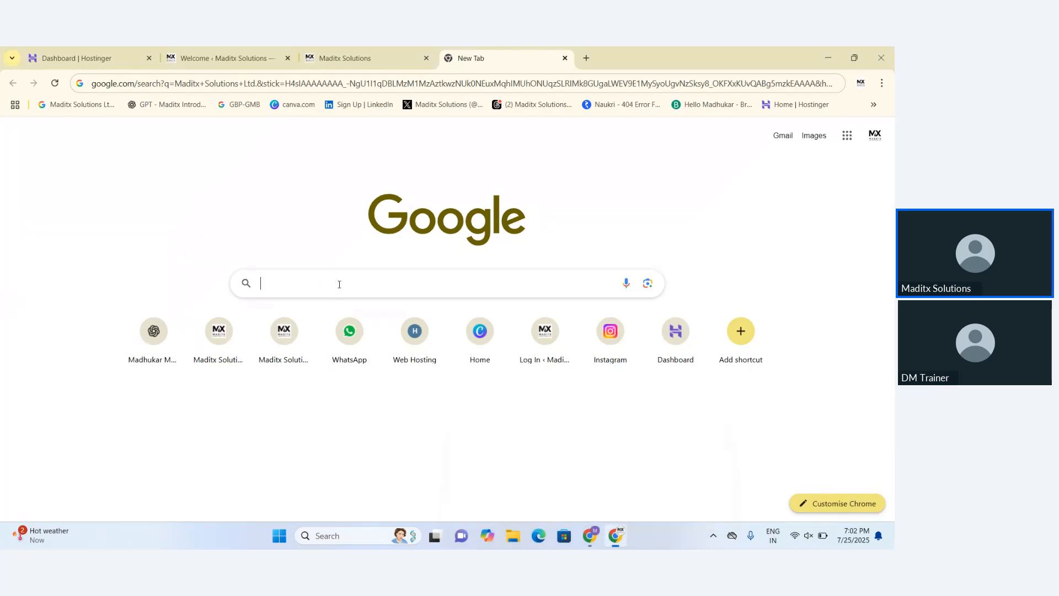
pyautogui.write('i')
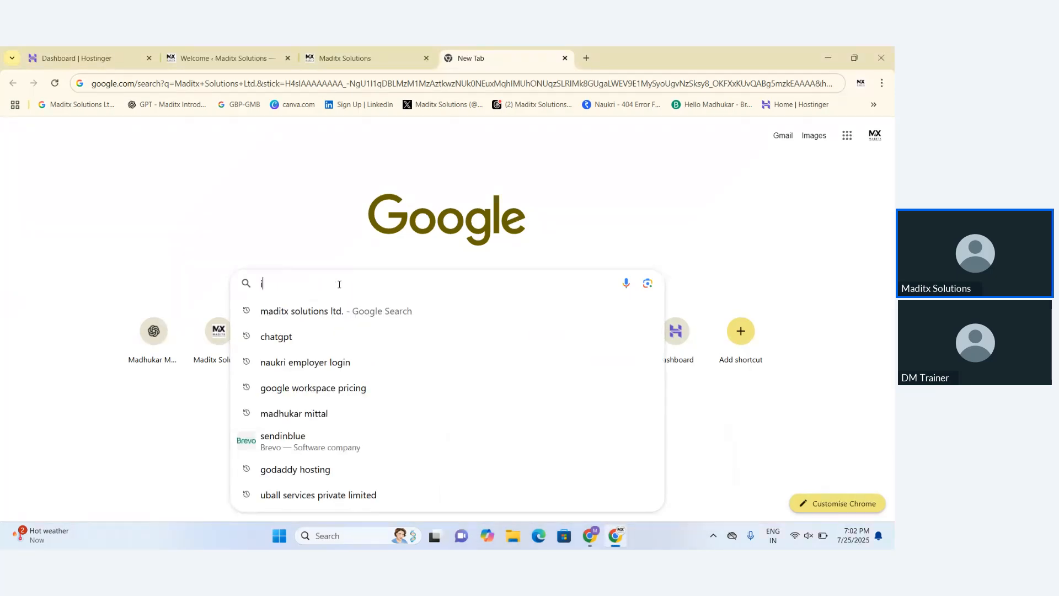
pyautogui.write('ntern')
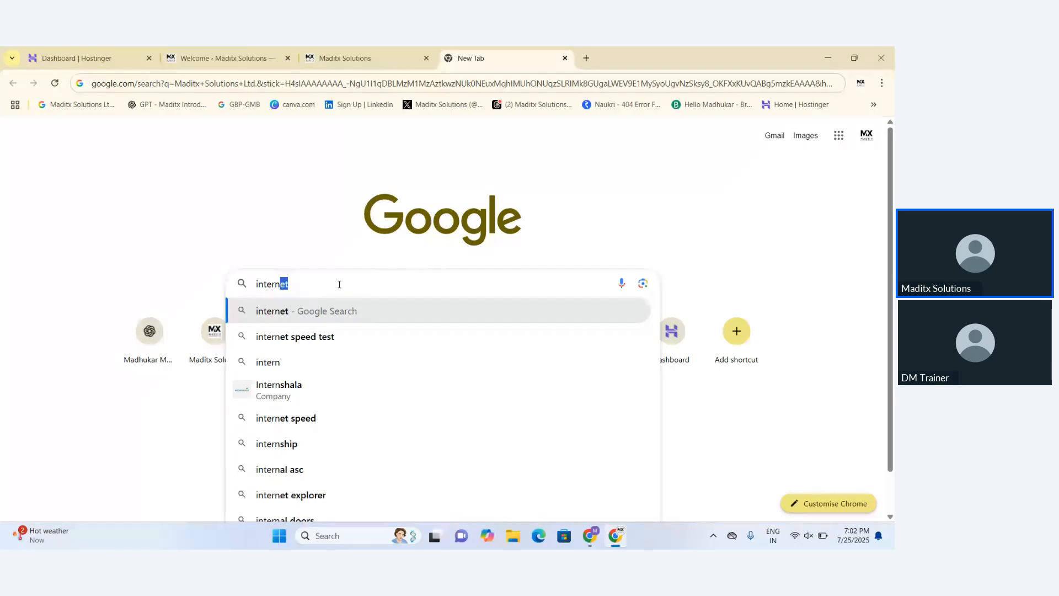
pyautogui.write('ational format')
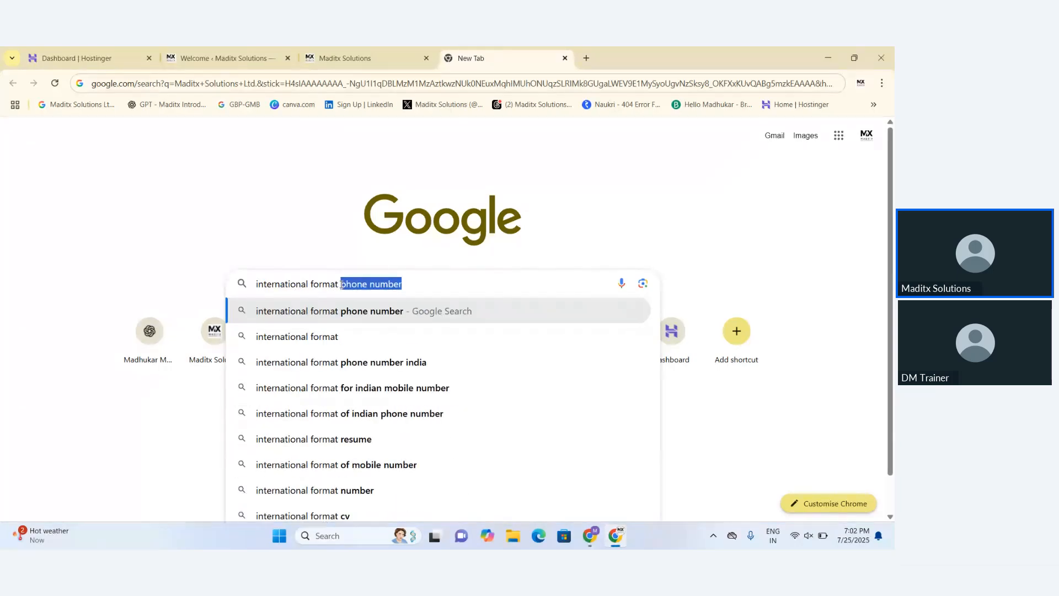
pyautogui.write(' for uk')
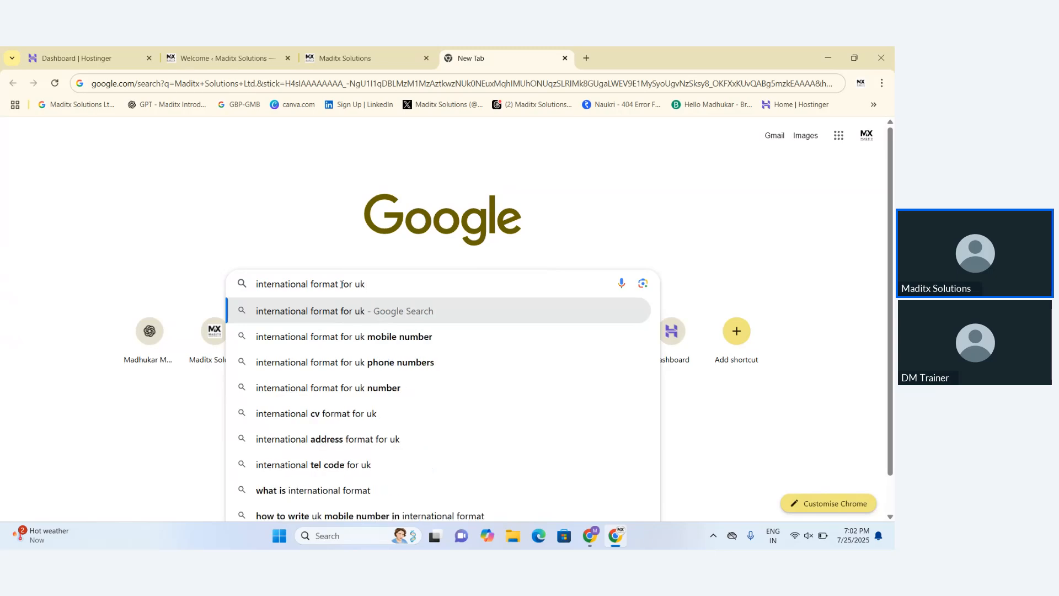
pyautogui.press('Return')
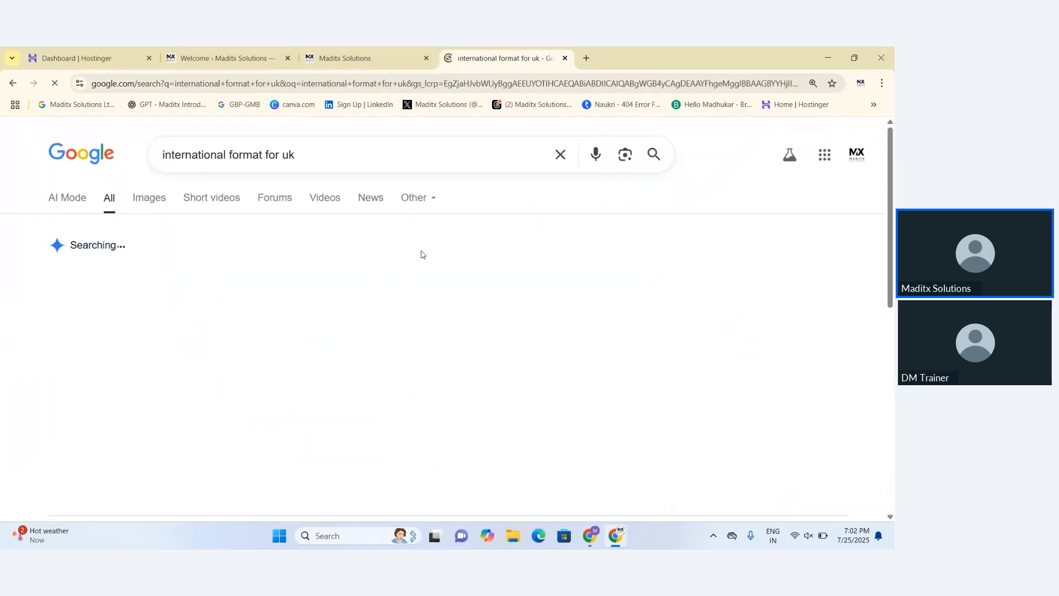
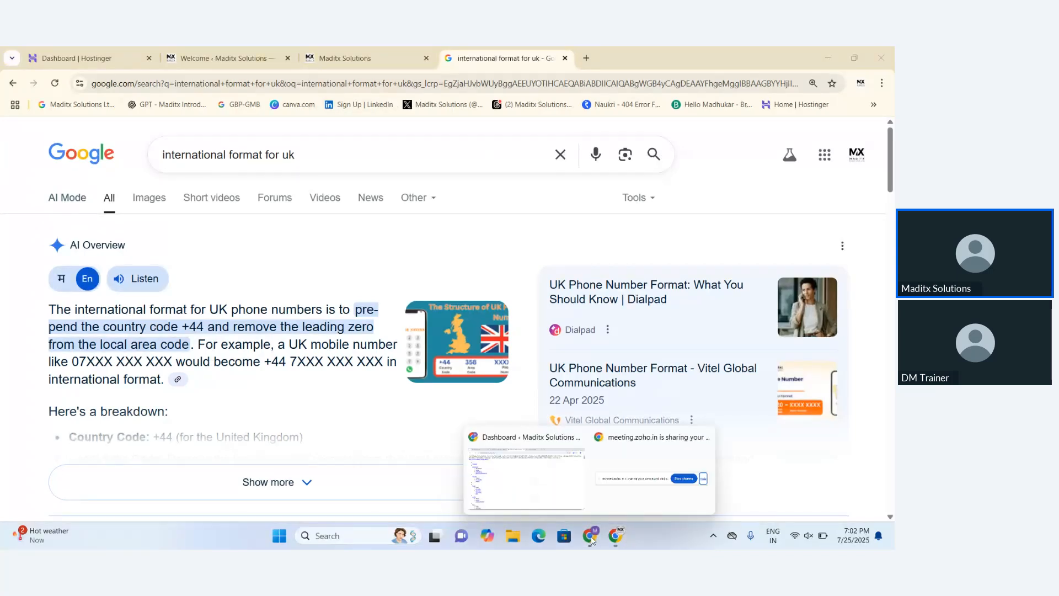
# Step: Leave the Google results and return to the Social Chat settings tab in WordPress admin
pyautogui.click(613, 546)
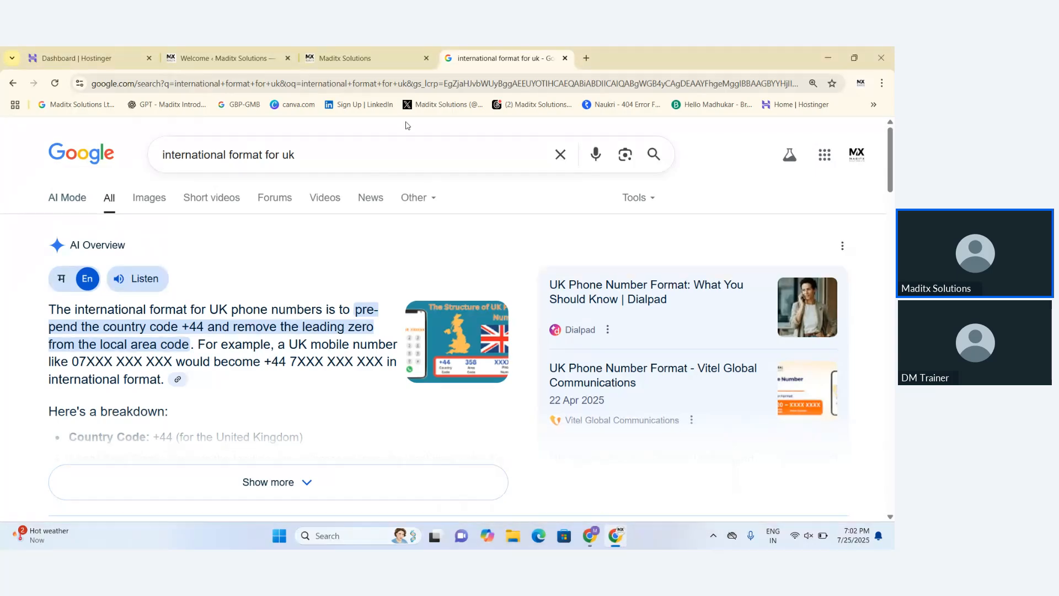
pyautogui.click(328, 53)
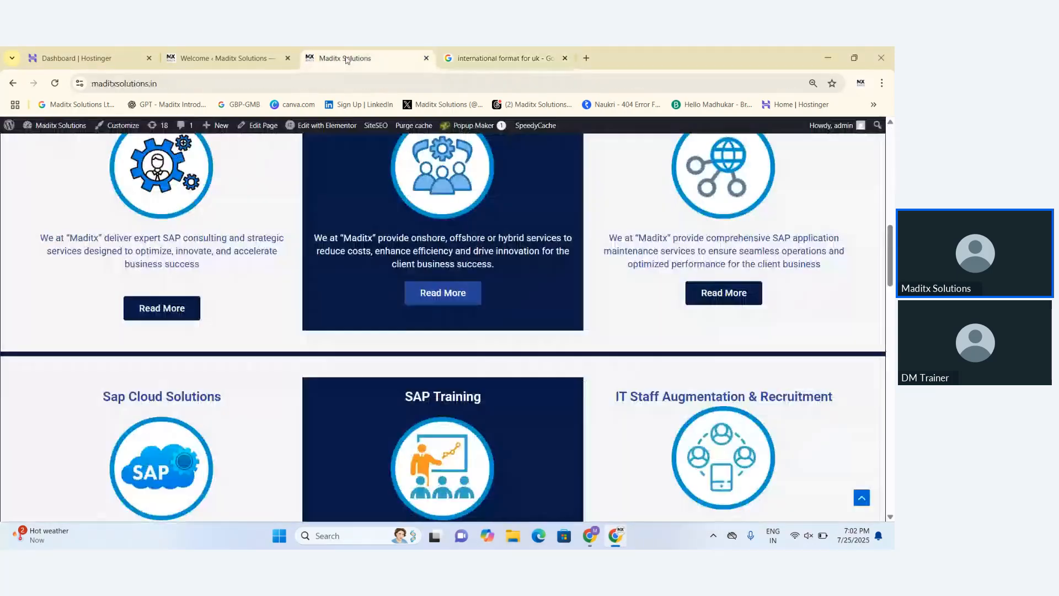
pyautogui.click(253, 67)
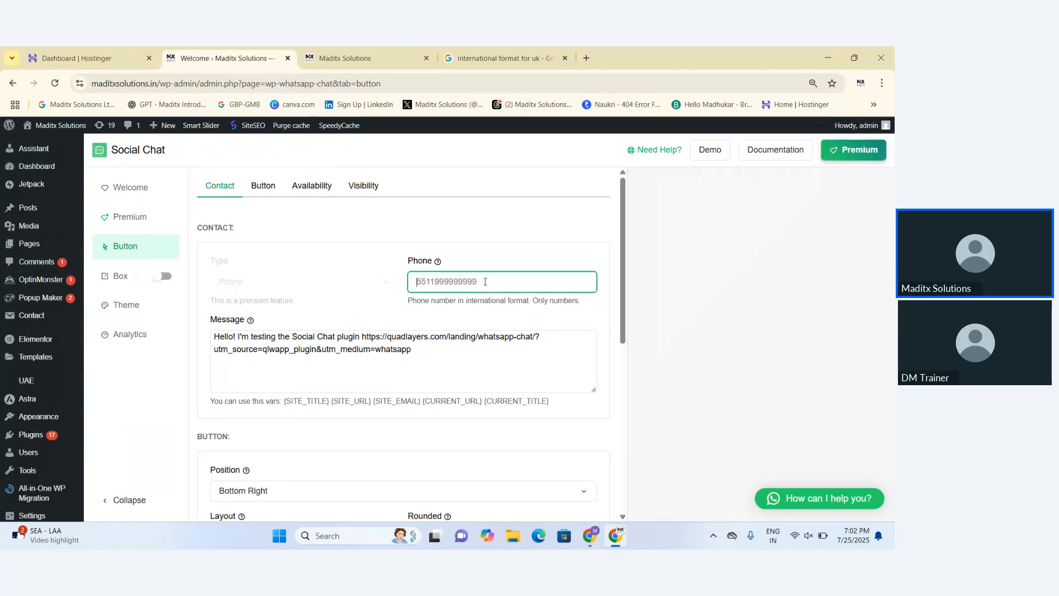
# Step: Cut the Social Chat button's Phone field back to the UK country code +44, then review the button settings
pyautogui.write('+')
pyautogui.write('44')
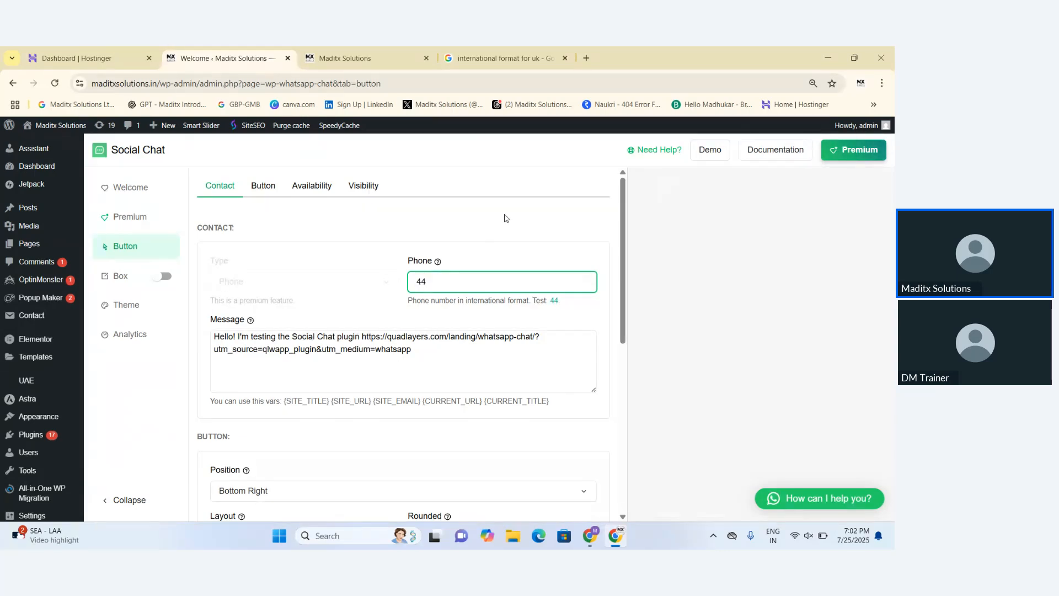
pyautogui.press('BackSpace')
pyautogui.press('BackSpace')
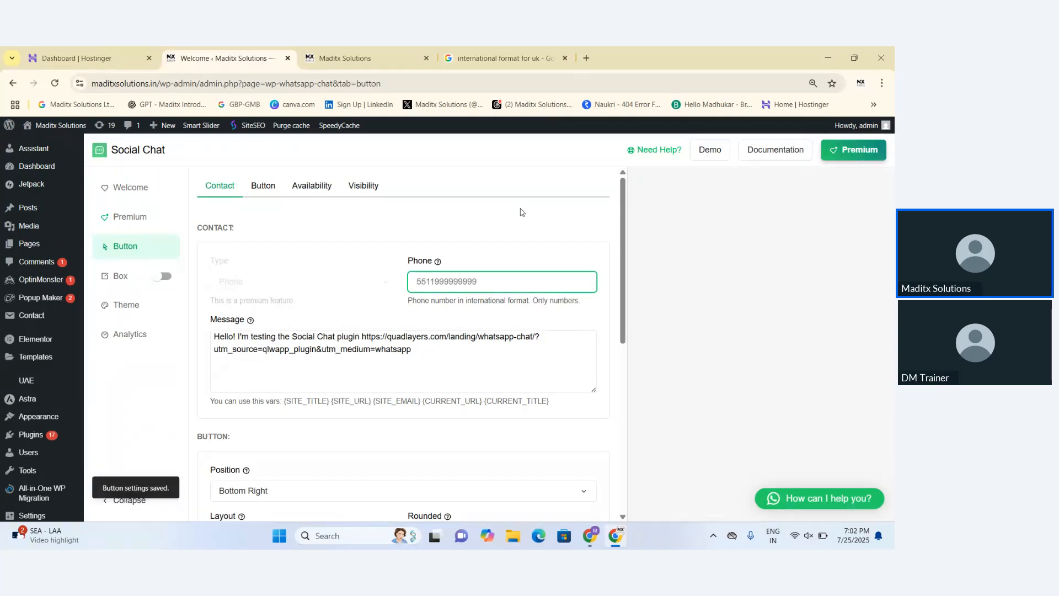
pyautogui.write('+')
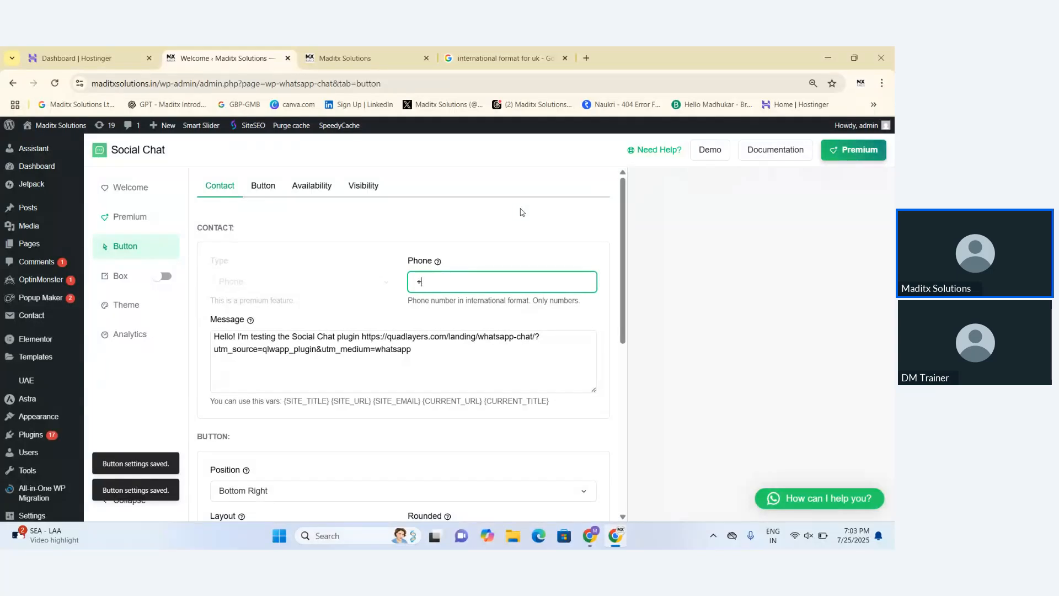
pyautogui.write('44')
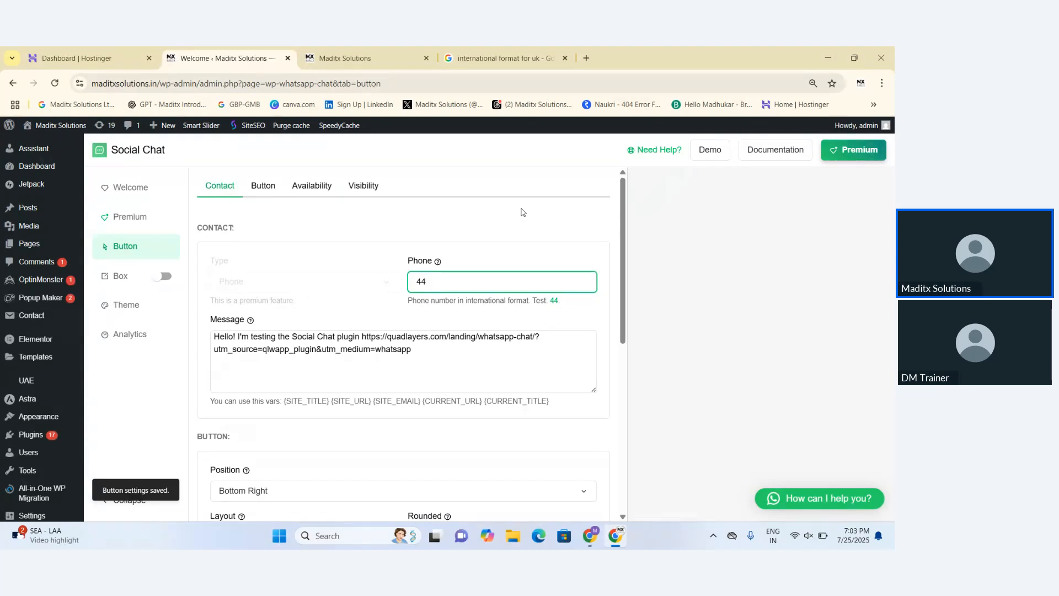
pyautogui.write('7823')
pyautogui.press('BackSpace')
pyautogui.press('BackSpace')
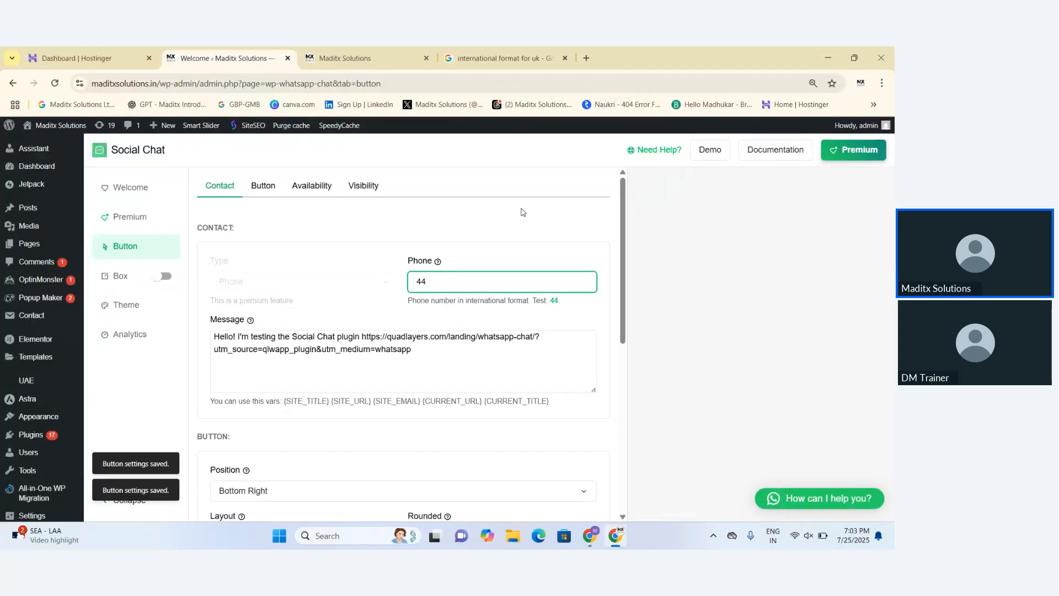
pyautogui.moveTo(553, 309); pyautogui.dragTo(409, 261)
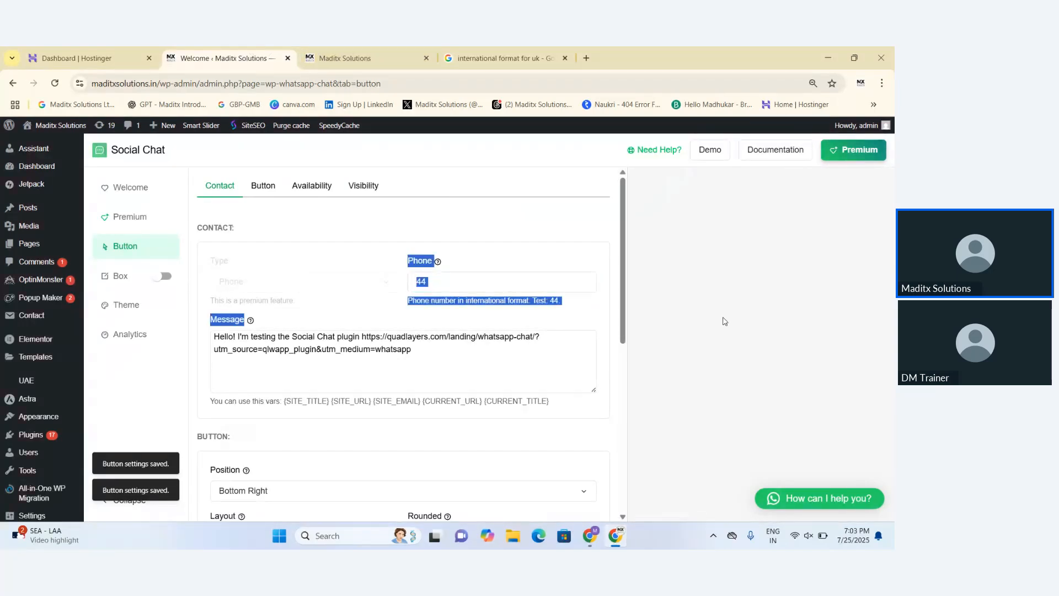
pyautogui.click(740, 310)
pyautogui.scroll(-6, 380, 334)
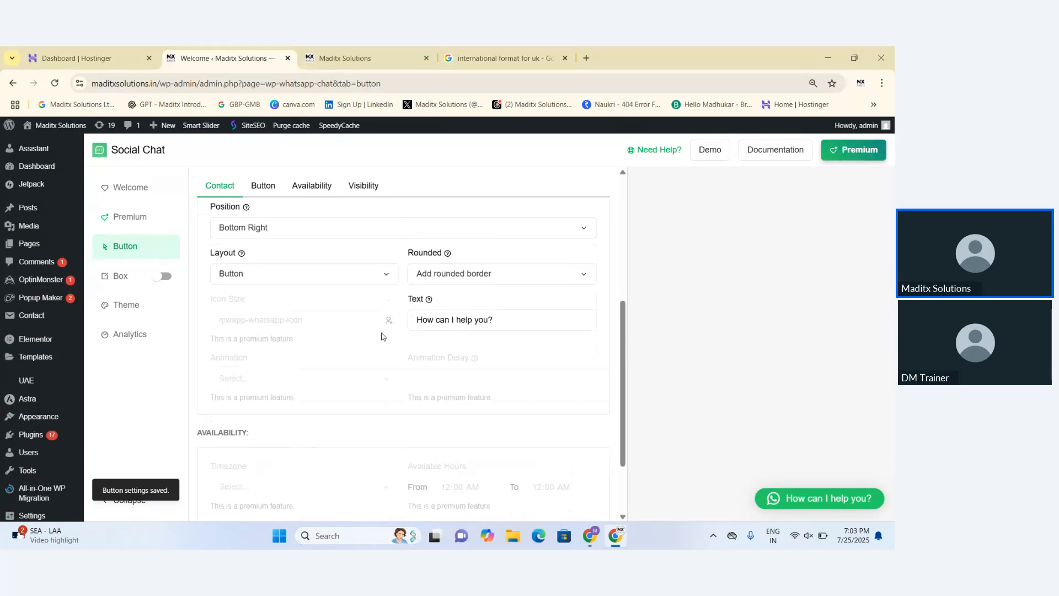
pyautogui.scroll(4, 331, 346)
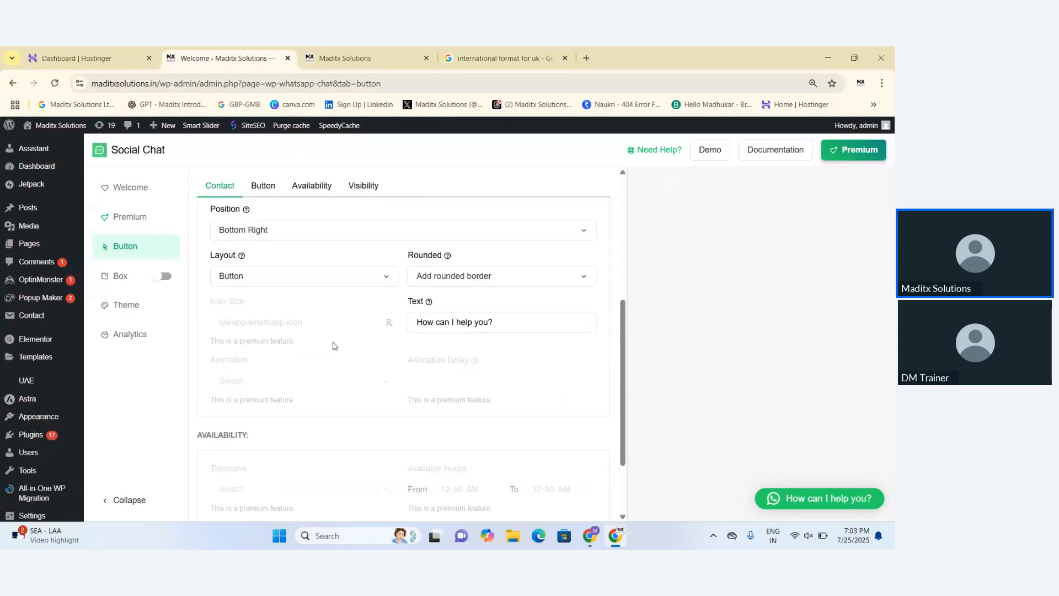
# Step: Switch on the Social Chat chat box and look over the button appearance settings
pyautogui.click(166, 277)
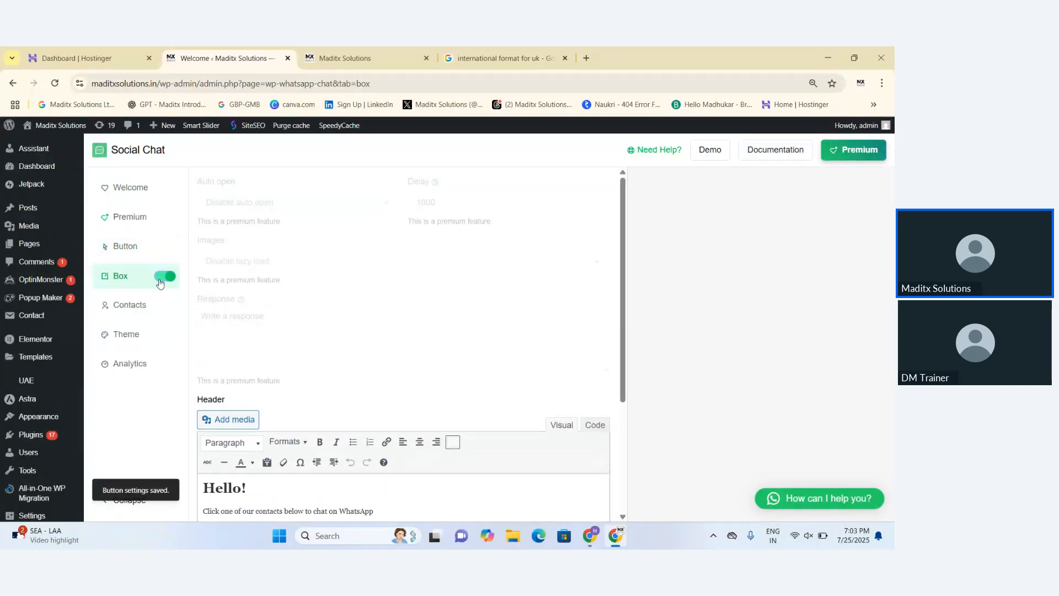
pyautogui.click(131, 249)
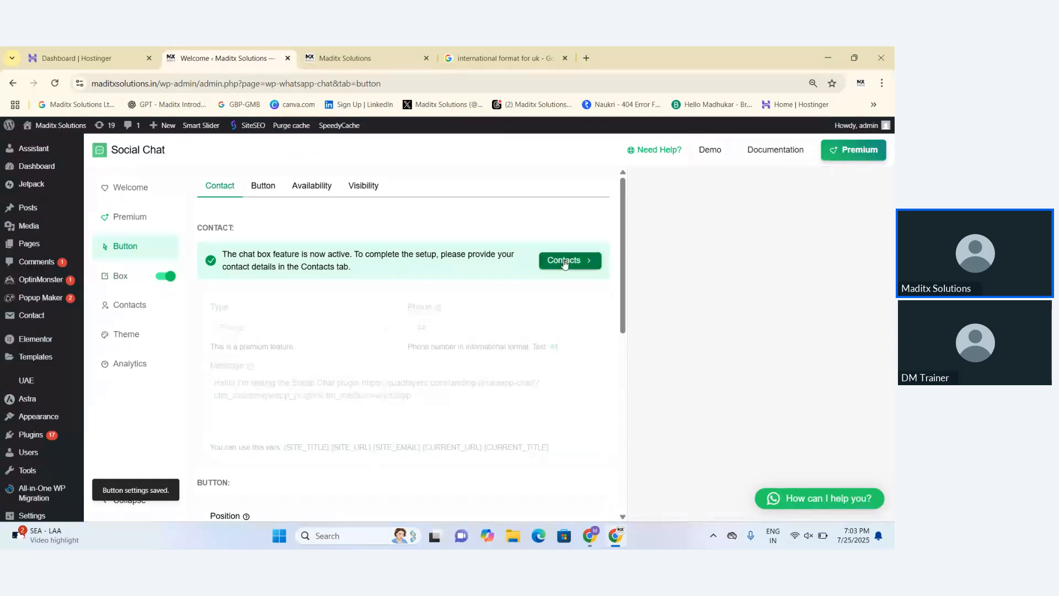
pyautogui.click(260, 186)
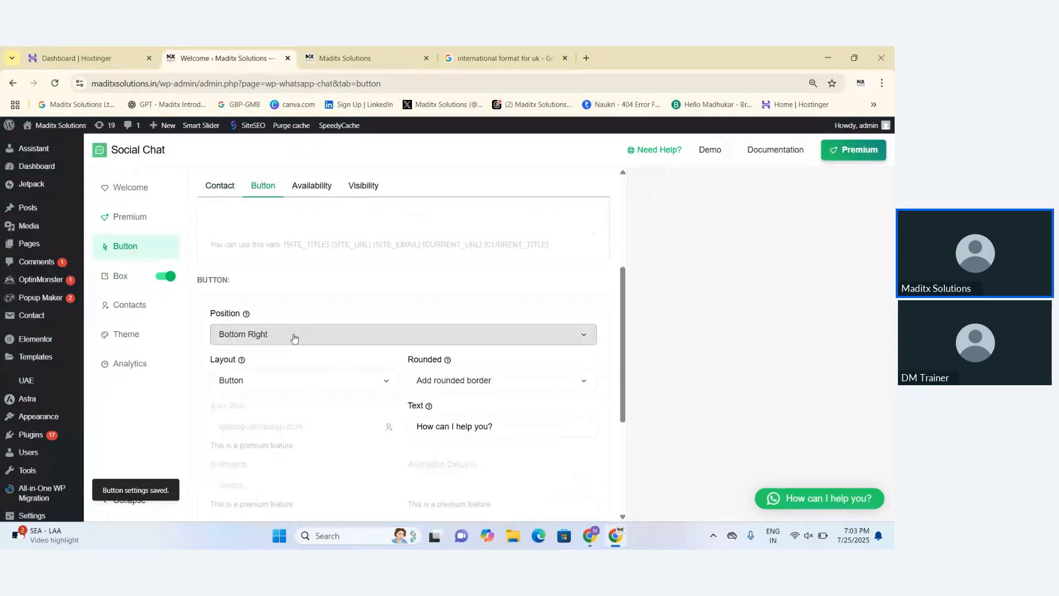
pyautogui.scroll(-3, 414, 380)
pyautogui.scroll(5, 415, 379)
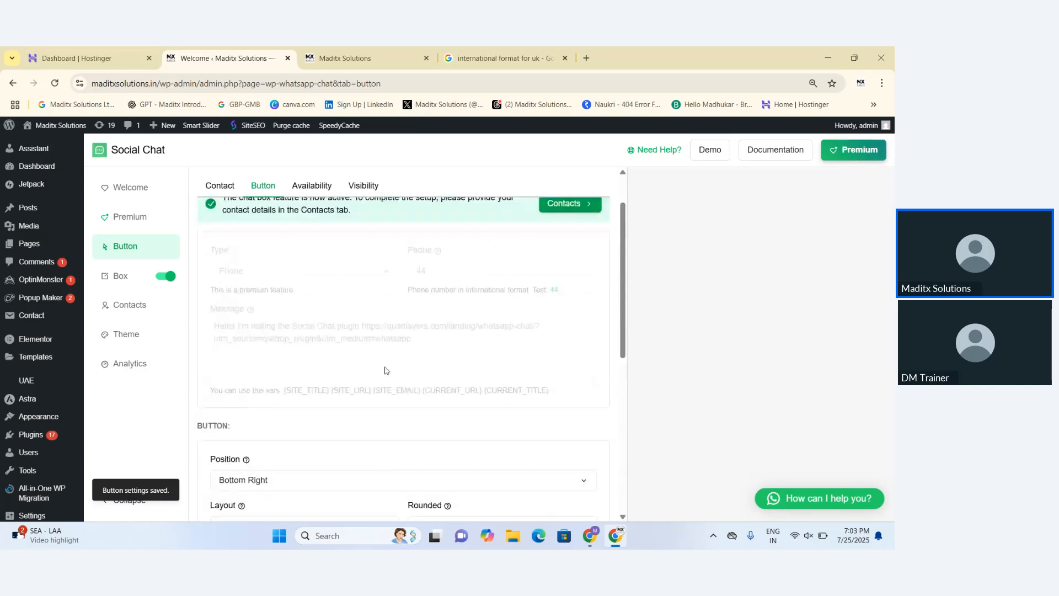
# Step: Change the Support contact's phone to a UK number starting 447 and save the contact
pyautogui.click(130, 305)
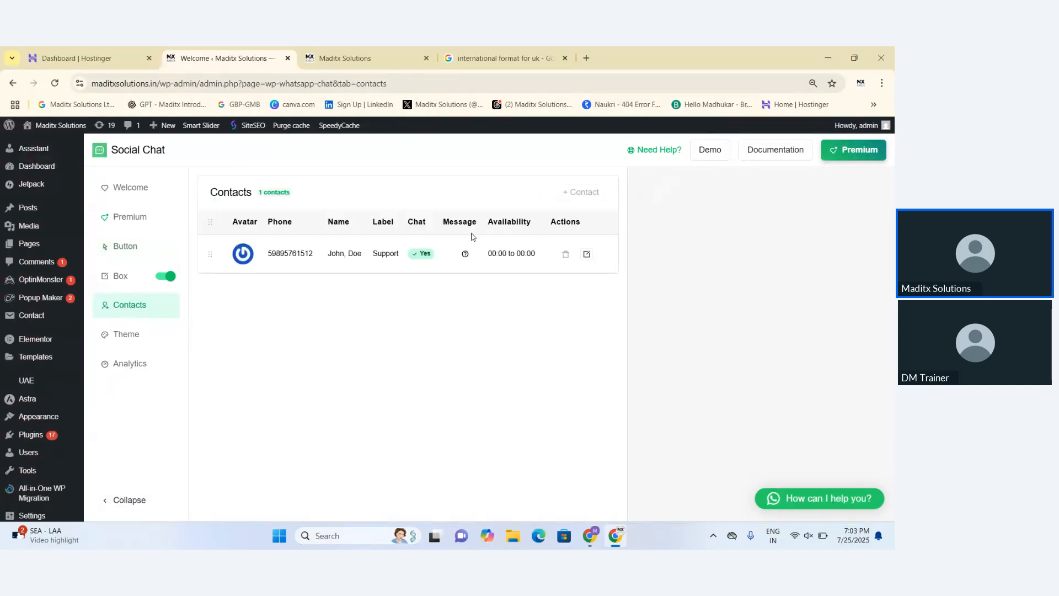
pyautogui.click(587, 255)
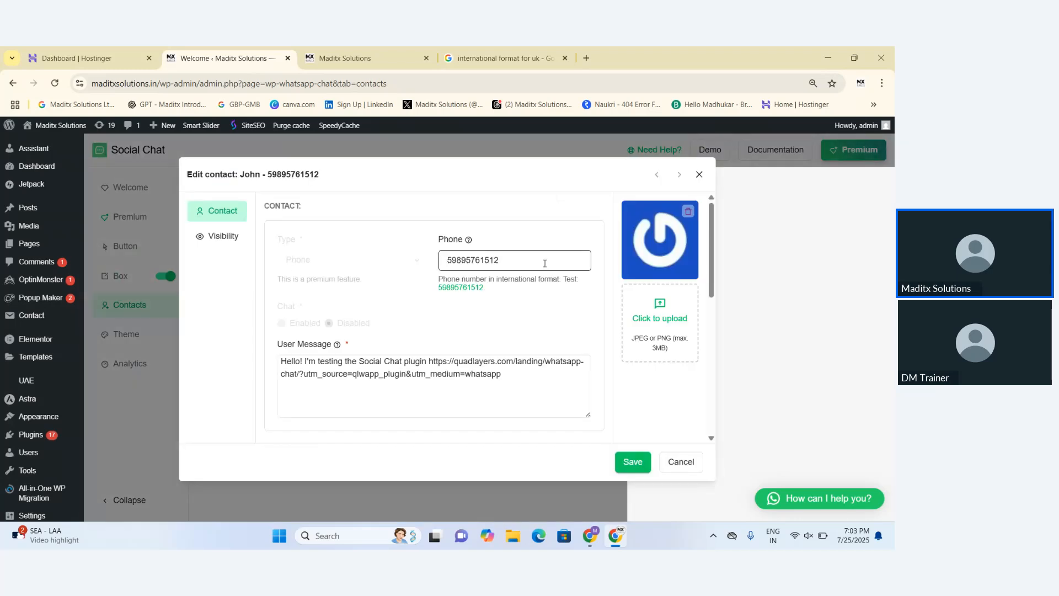
pyautogui.moveTo(544, 259); pyautogui.dragTo(346, 271)
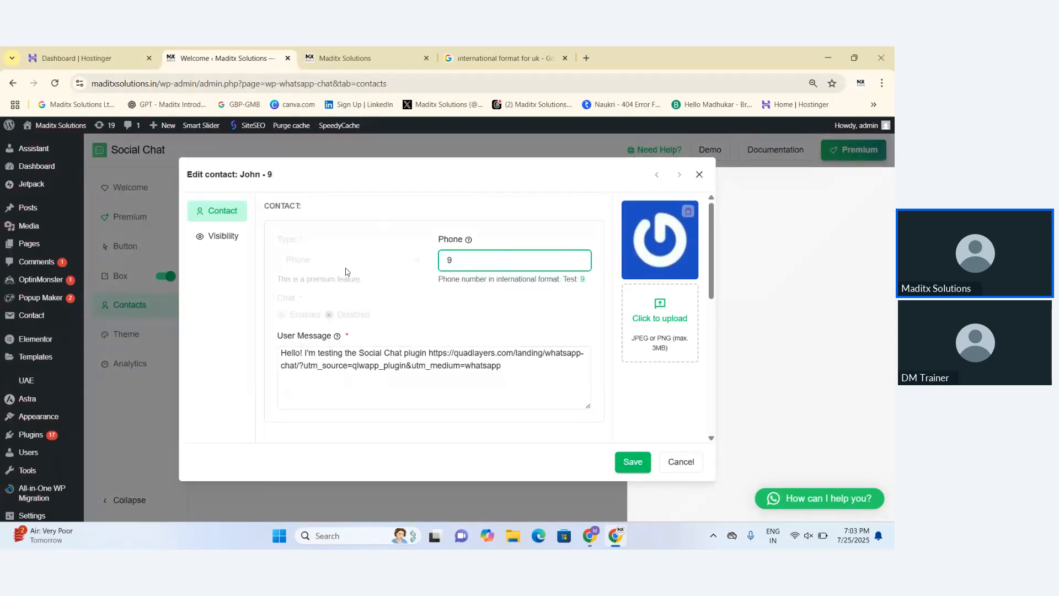
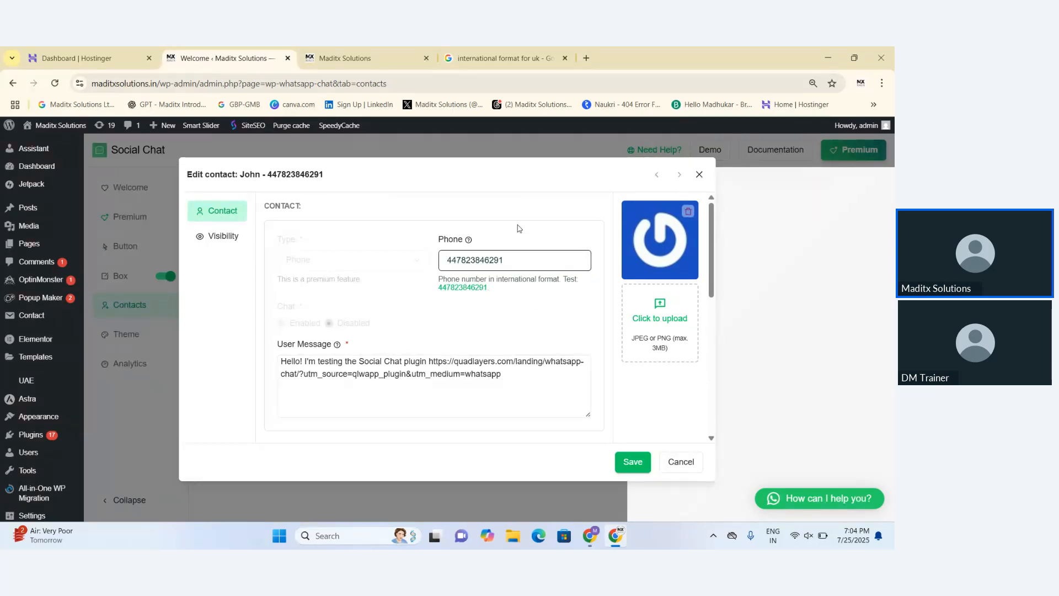
pyautogui.click(517, 333)
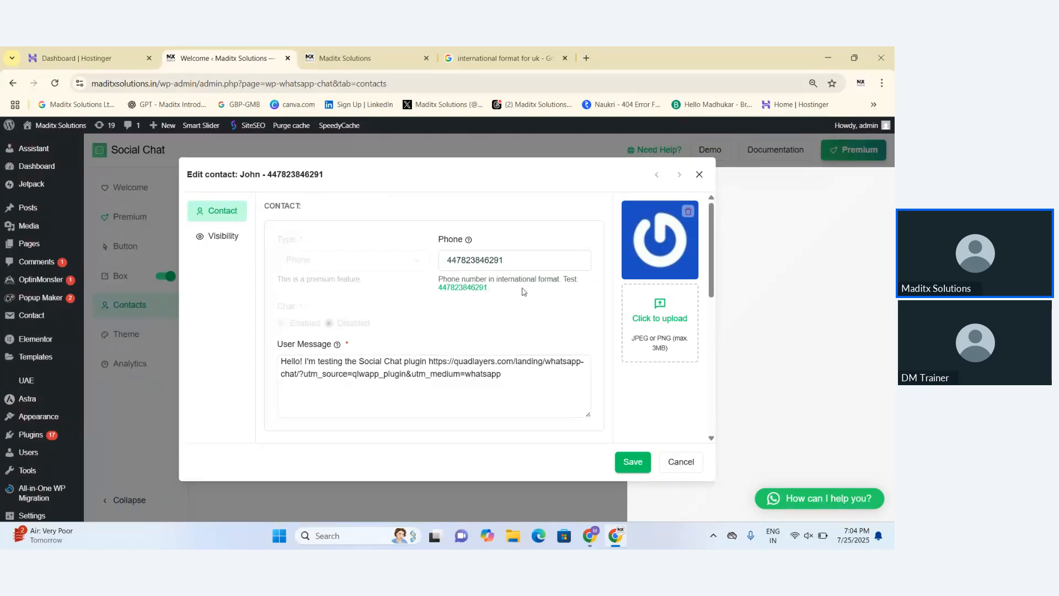
pyautogui.moveTo(521, 260); pyautogui.dragTo(429, 274)
pyautogui.hotkey('ctrl', 'c')
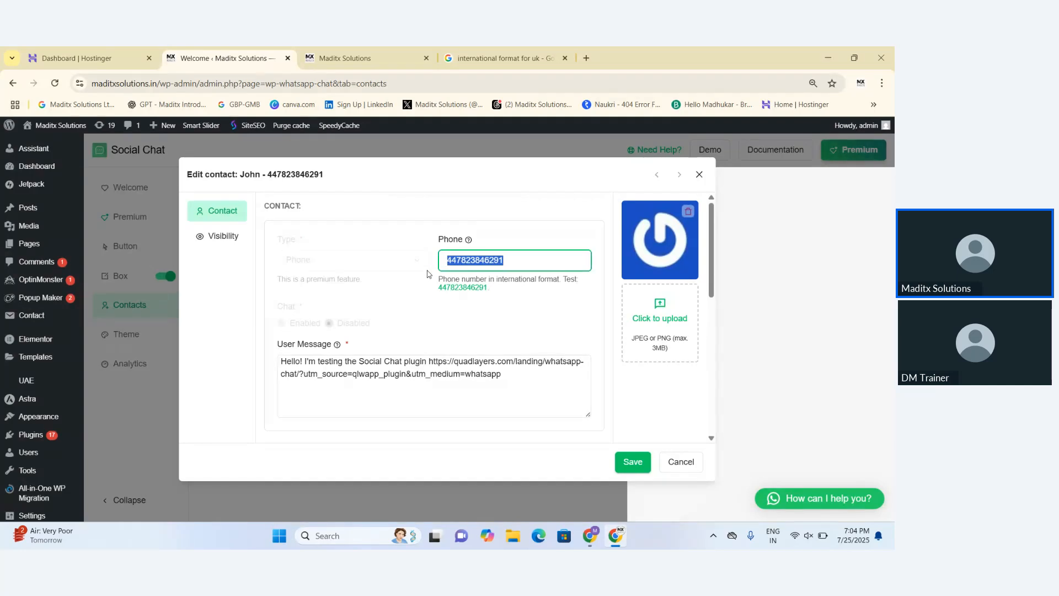
pyautogui.click(528, 307)
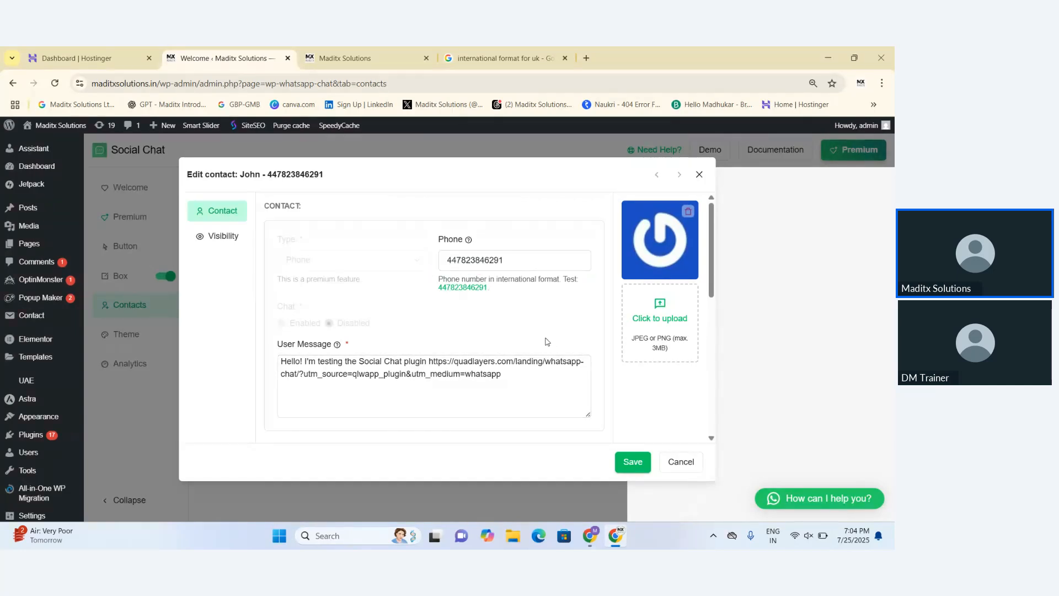
pyautogui.click(633, 461)
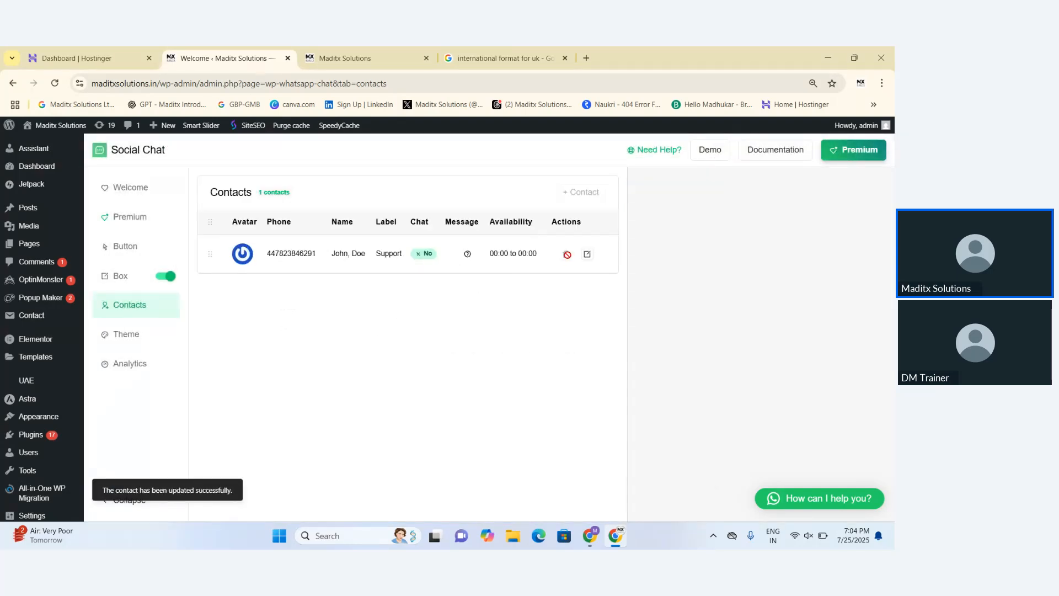
# Step: Review the Support contact's visibility and device options, cancel the edit, and go to Button settings
pyautogui.click(587, 255)
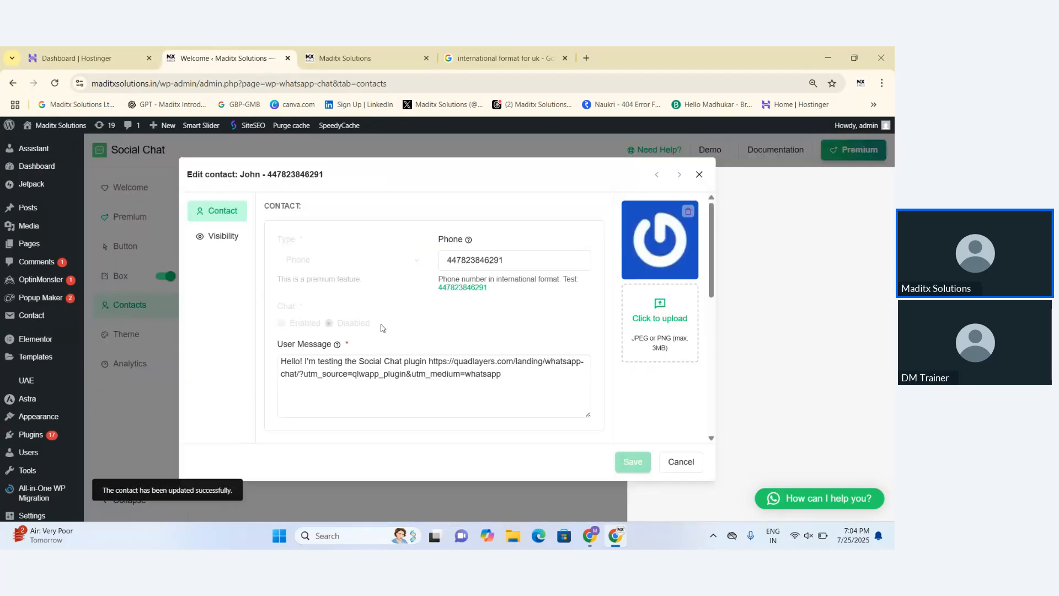
pyautogui.click(226, 241)
pyautogui.click(318, 276)
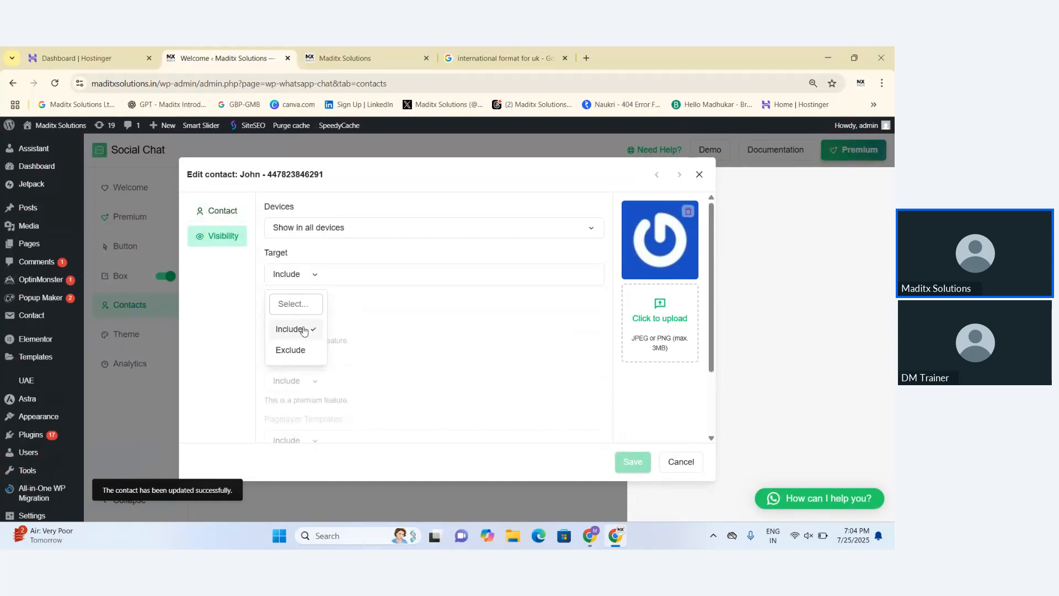
pyautogui.click(362, 232)
pyautogui.click(393, 282)
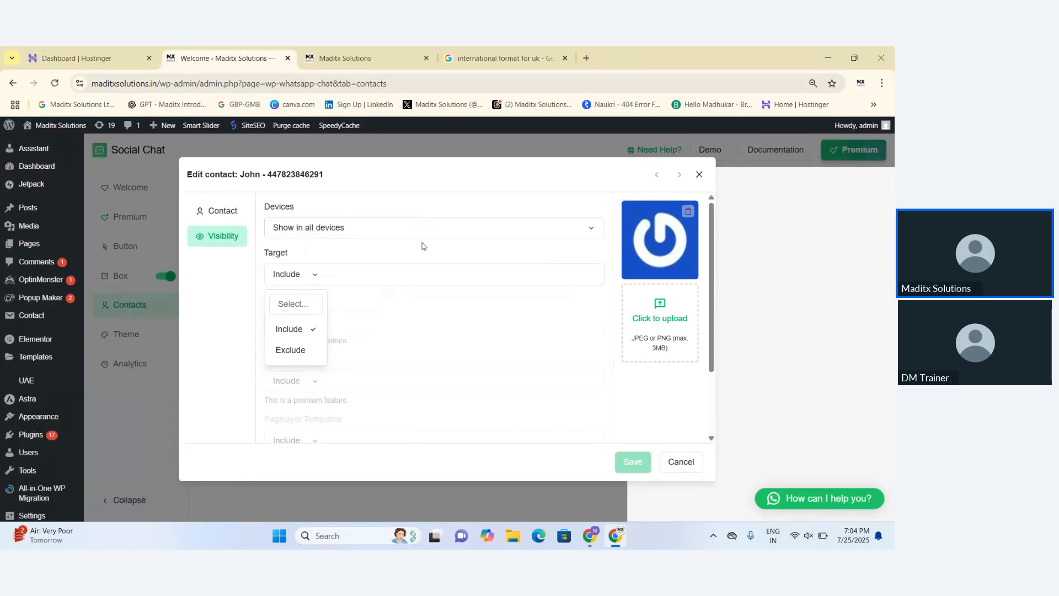
pyautogui.click(430, 277)
pyautogui.click(216, 211)
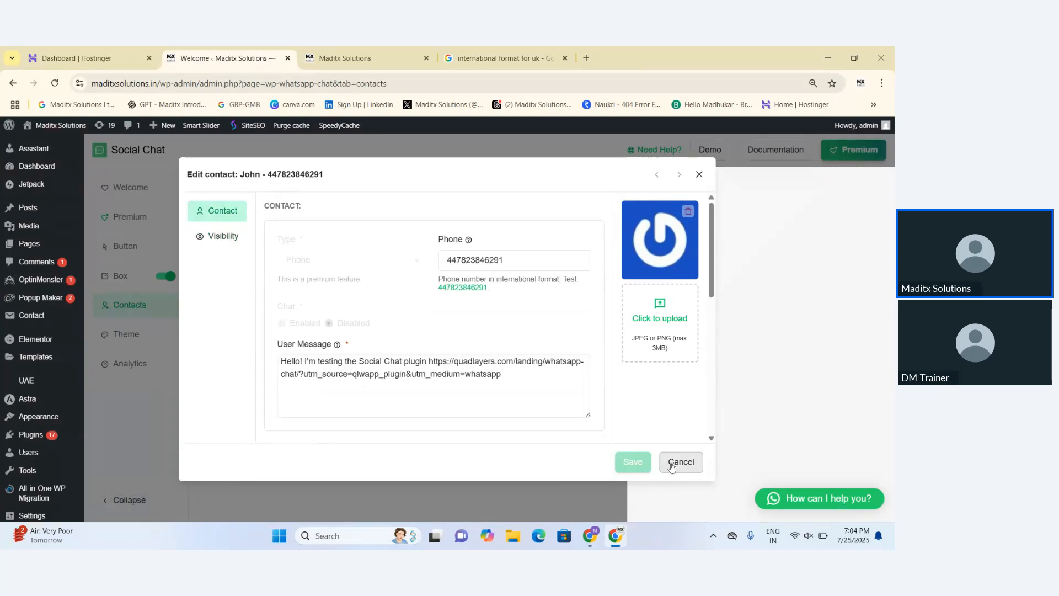
pyautogui.click(680, 462)
pyautogui.click(124, 246)
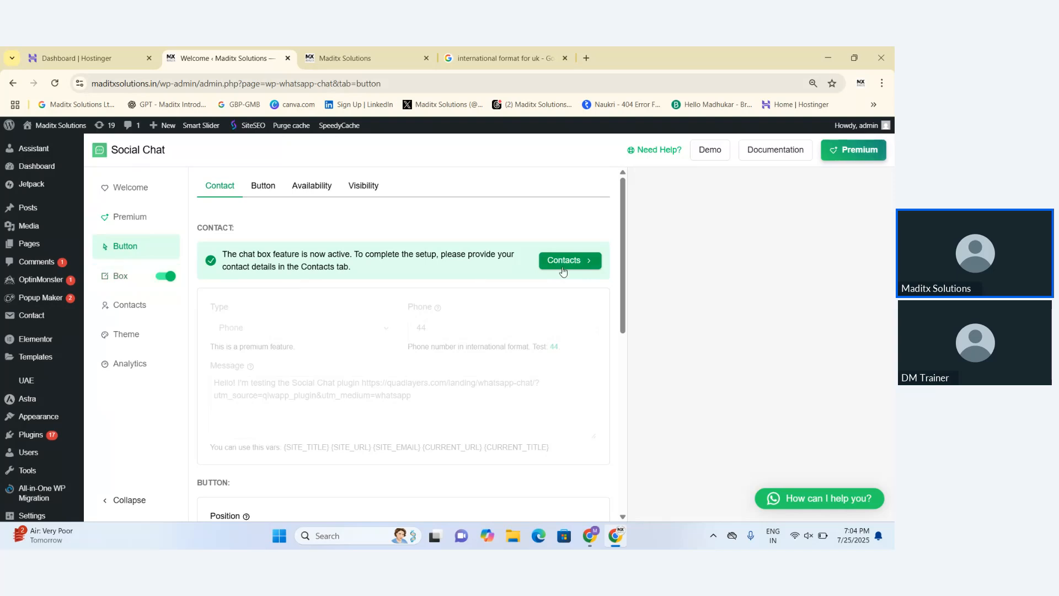
pyautogui.scroll(-2, 397, 347)
pyautogui.scroll(2, 395, 344)
# Step: Turn the chat box off and paste the full UK number into the button's Phone field
pyautogui.click(122, 281)
pyautogui.click(169, 277)
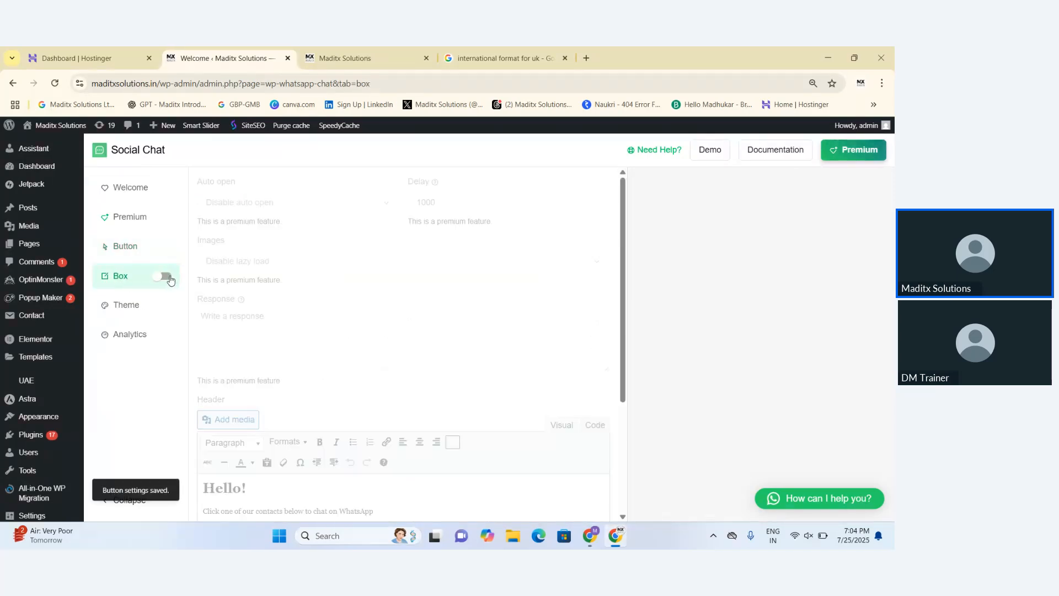
pyautogui.click(127, 257)
pyautogui.click(449, 282)
pyautogui.moveTo(449, 283); pyautogui.dragTo(289, 303)
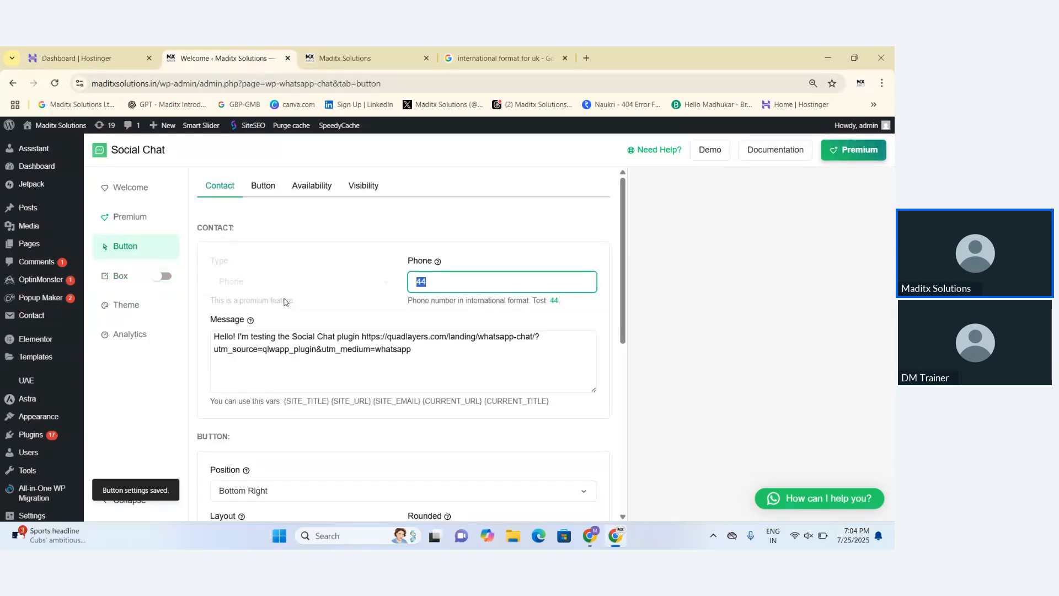
pyautogui.hotkey('ctrl', 'v')
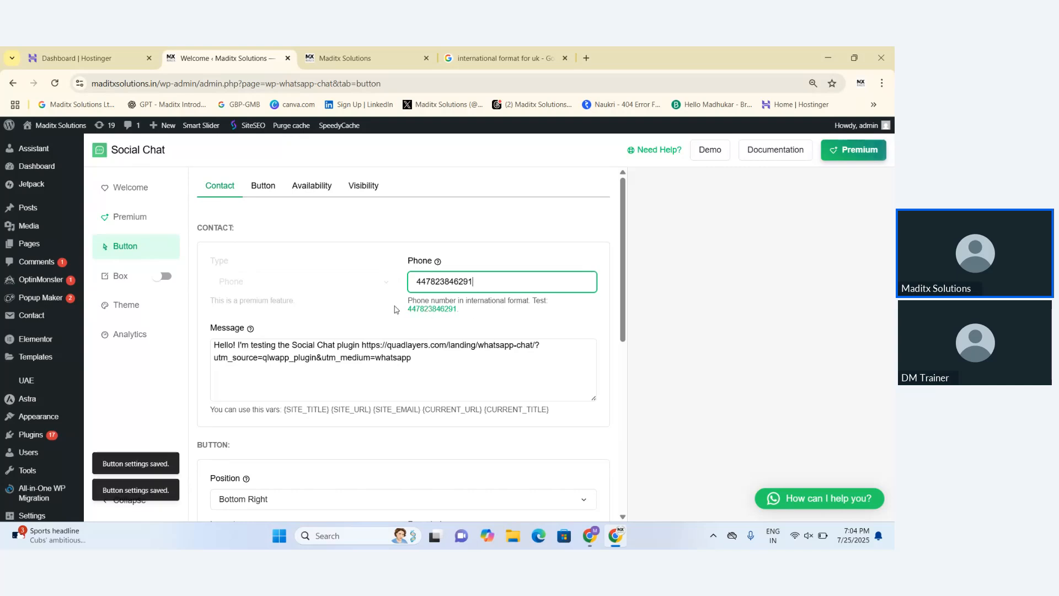
# Step: Shorten the button's message to just 'Hello!' and review the remaining contact settings
pyautogui.click(438, 371)
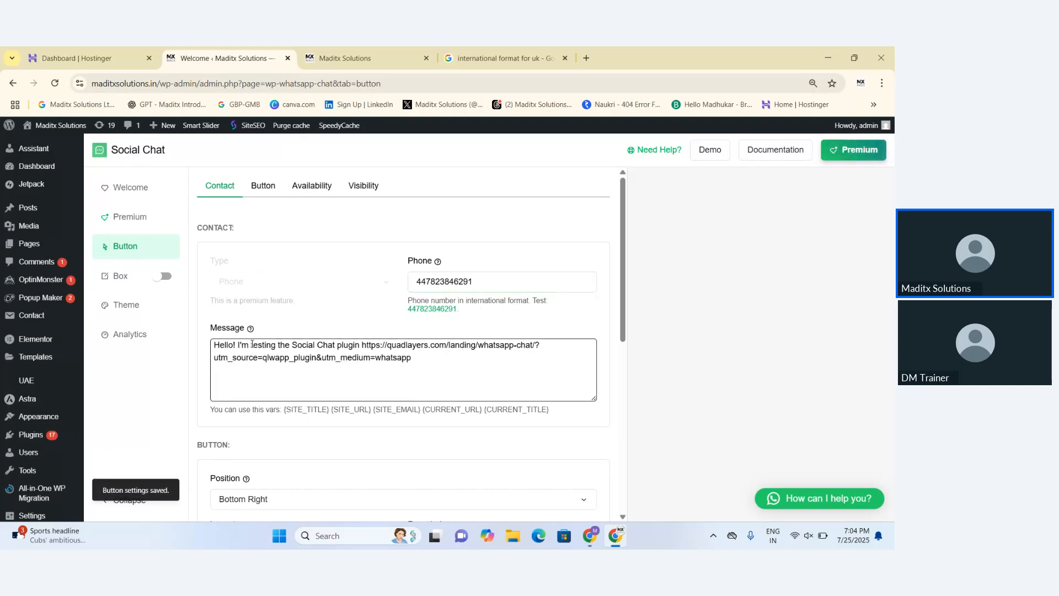
pyautogui.moveTo(251, 345); pyautogui.dragTo(492, 375)
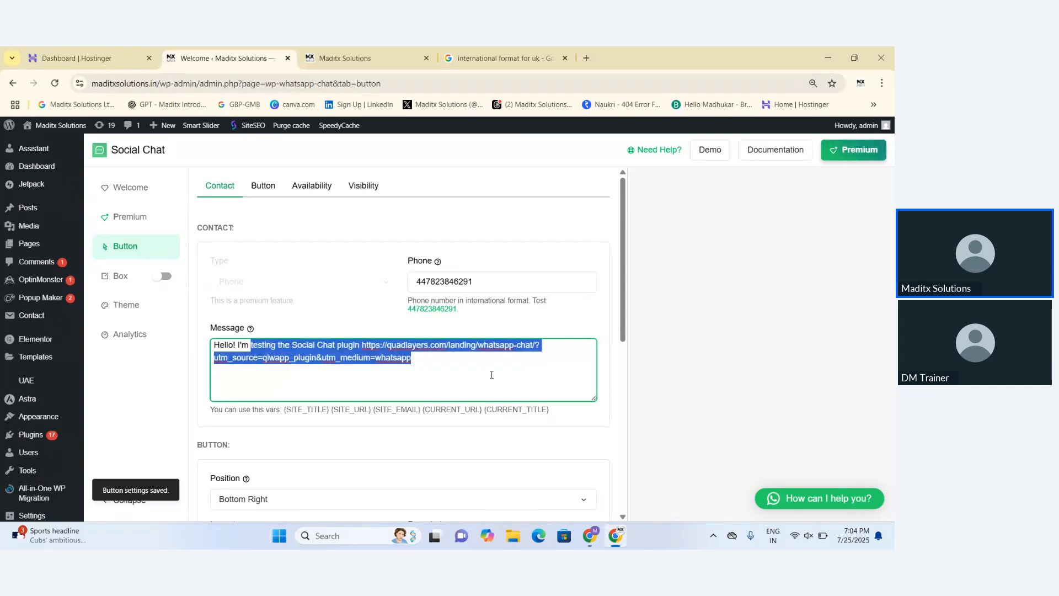
pyautogui.press('BackSpace')
pyautogui.press('BackSpace')
pyautogui.press('BackSpace')
pyautogui.press('BackSpace')
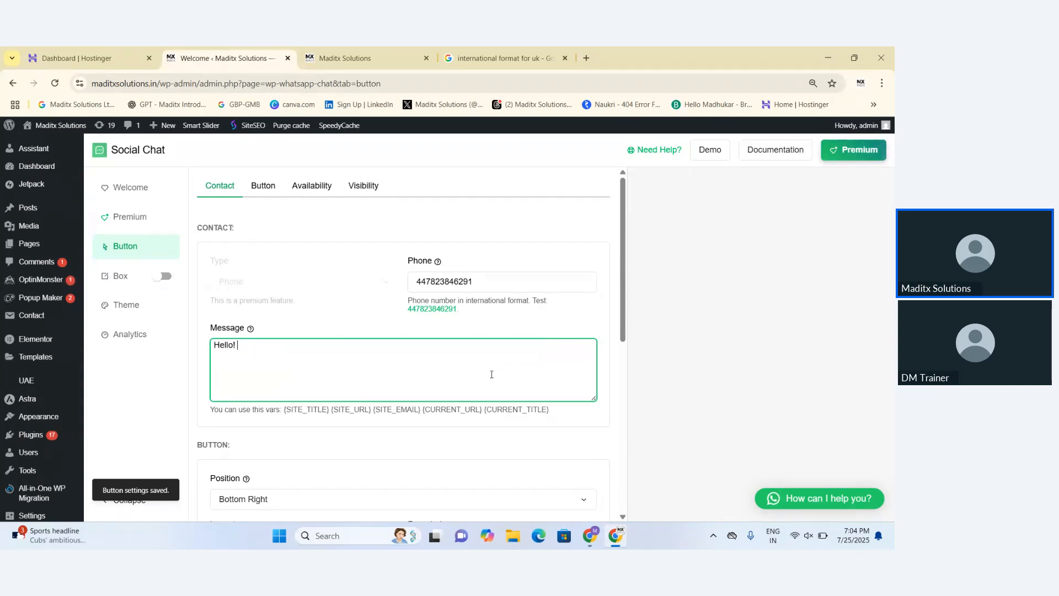
pyautogui.scroll(-1, 454, 438)
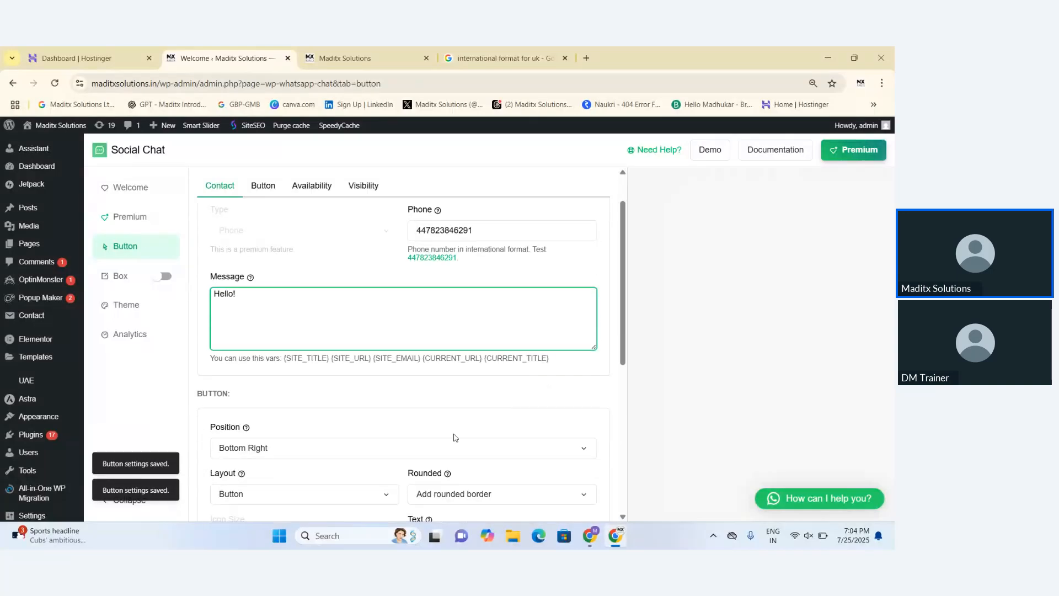
pyautogui.scroll(-1, 455, 438)
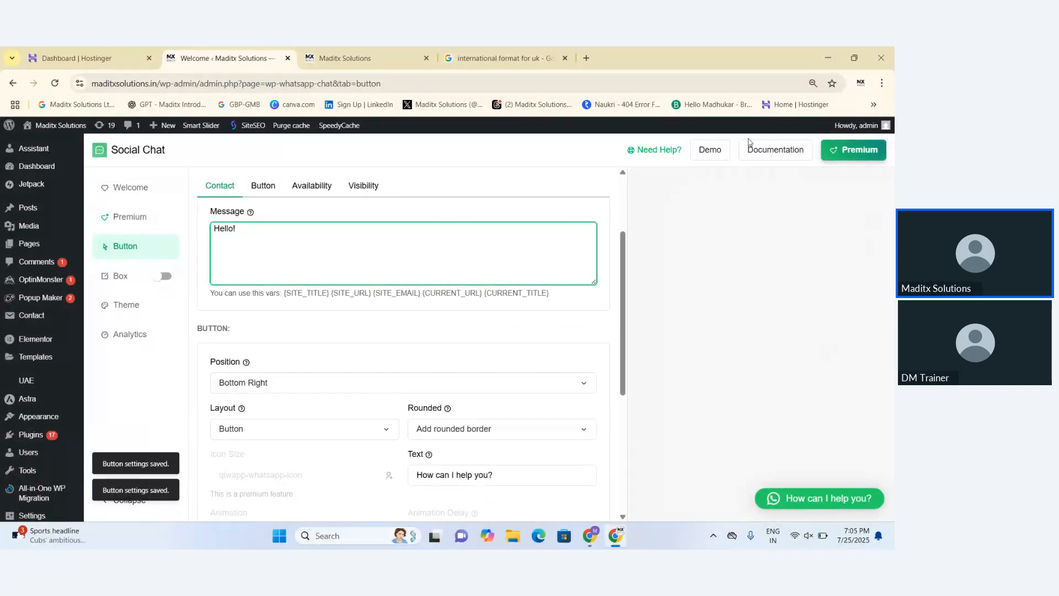
pyautogui.scroll(-4, 409, 353)
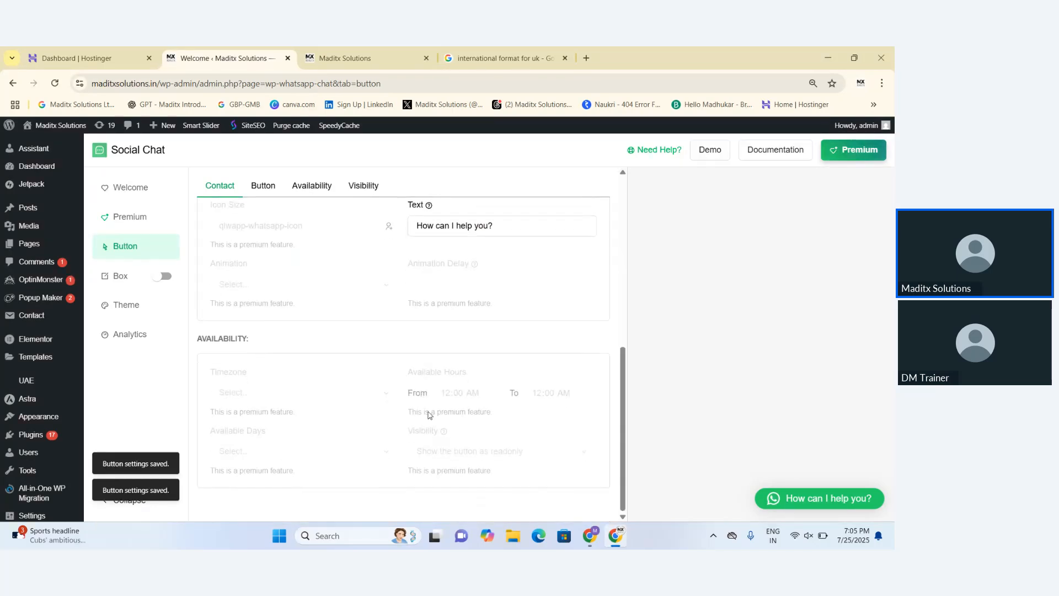
pyautogui.scroll(6, 260, 398)
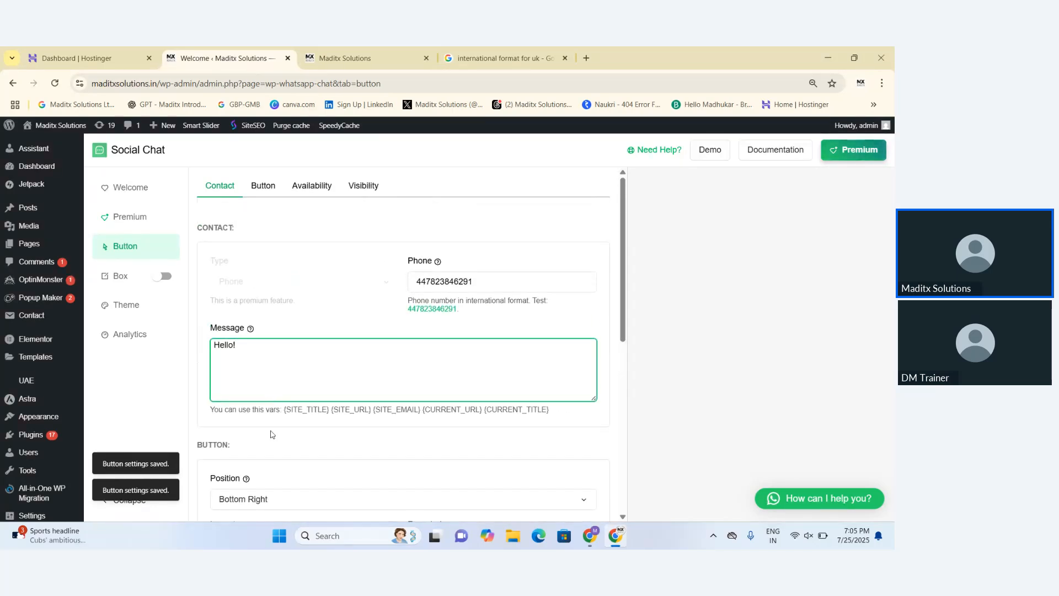
pyautogui.scroll(-2, 496, 414)
pyautogui.scroll(-4, 508, 412)
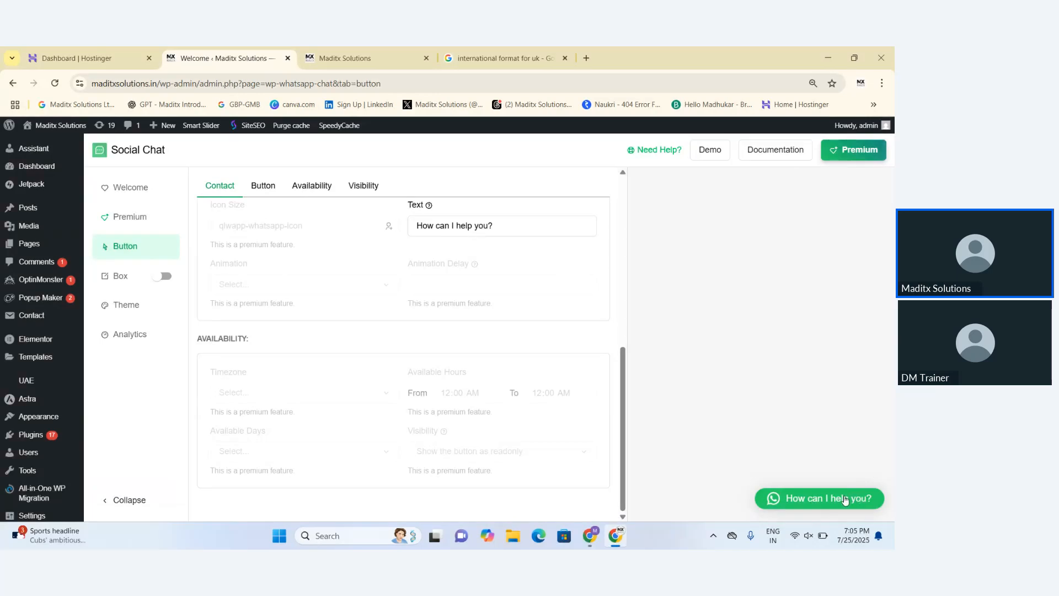
pyautogui.scroll(4, 584, 312)
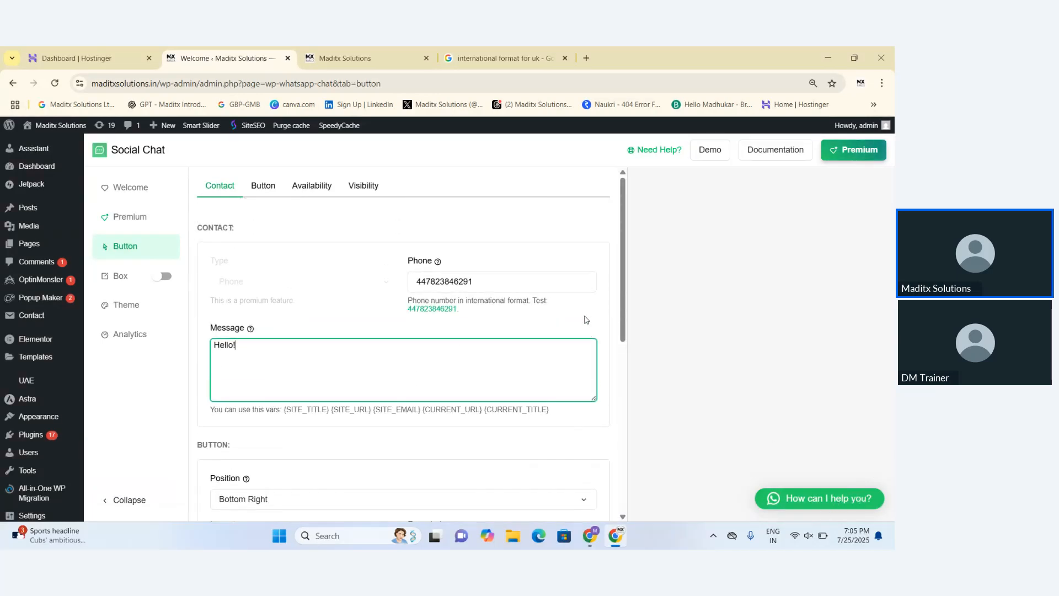
# Step: Check the Button appearance and Availability sections and select the button's Text field
pyautogui.click(264, 187)
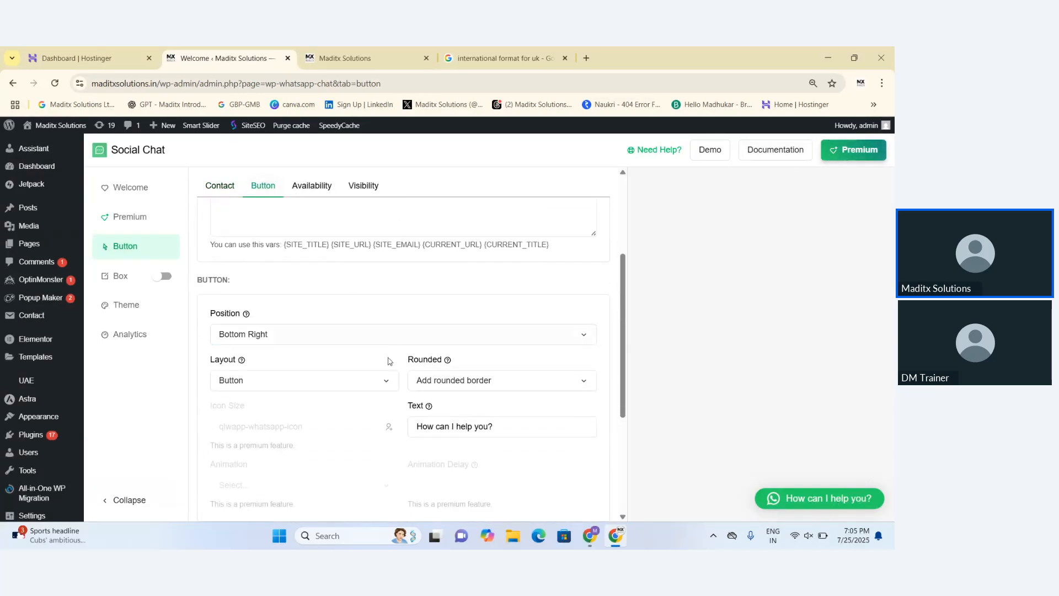
pyautogui.click(311, 186)
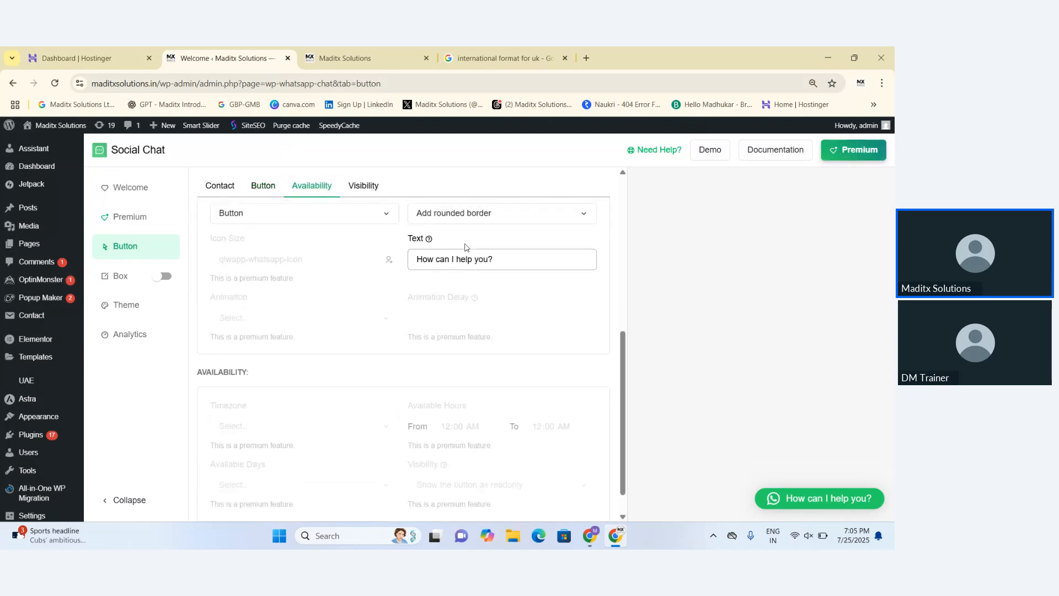
pyautogui.click(495, 259)
# Step: Replace the Social Chat button's label text with 'UK'
pyautogui.moveTo(489, 260); pyautogui.dragTo(405, 260)
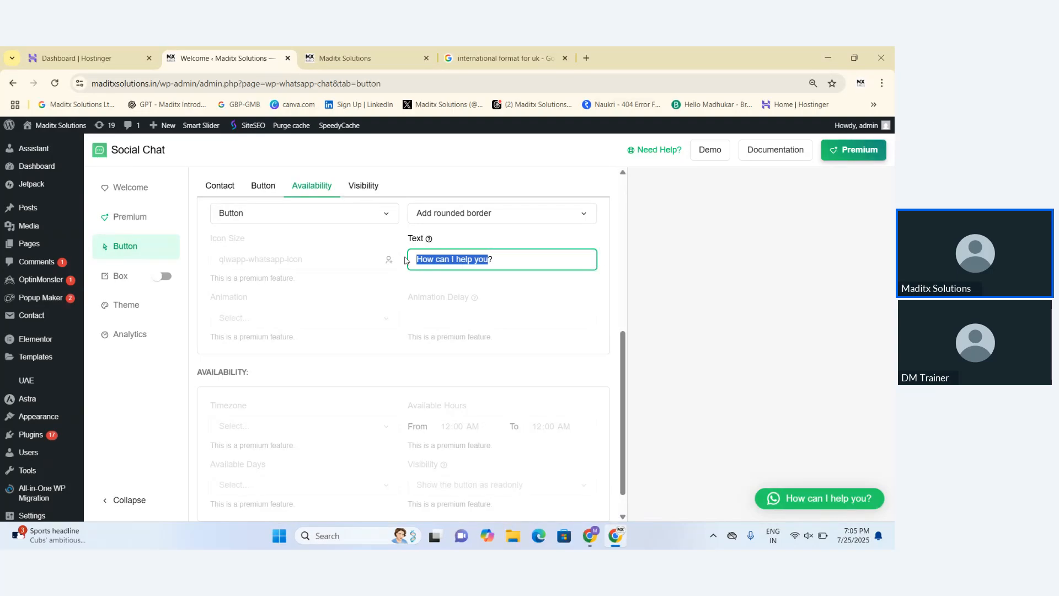
pyautogui.press('Delete')
pyautogui.press('Delete')
pyautogui.write('K')
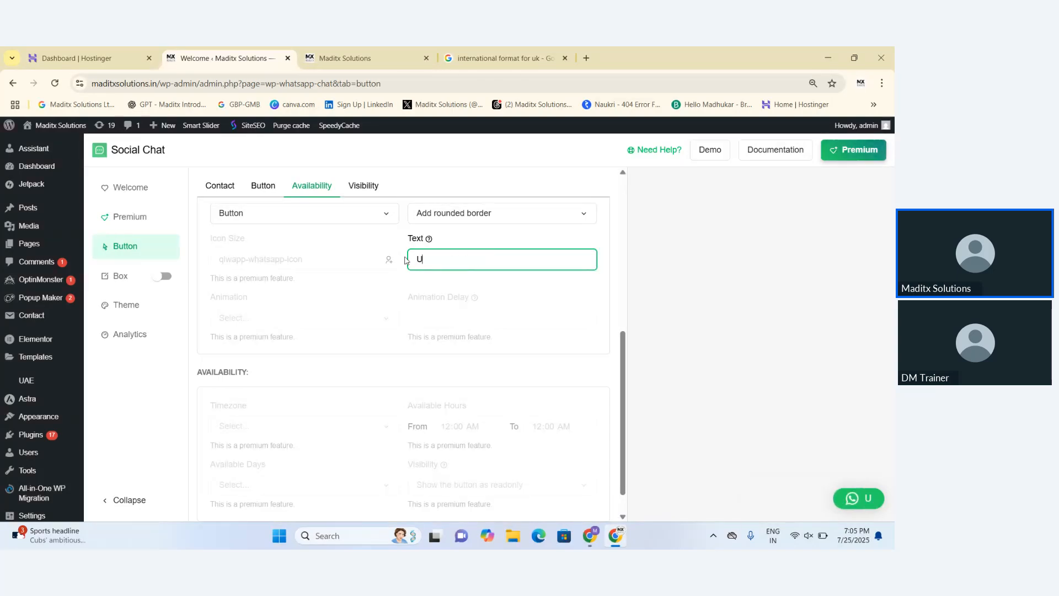
pyautogui.hotkey('ctrl', 'z')
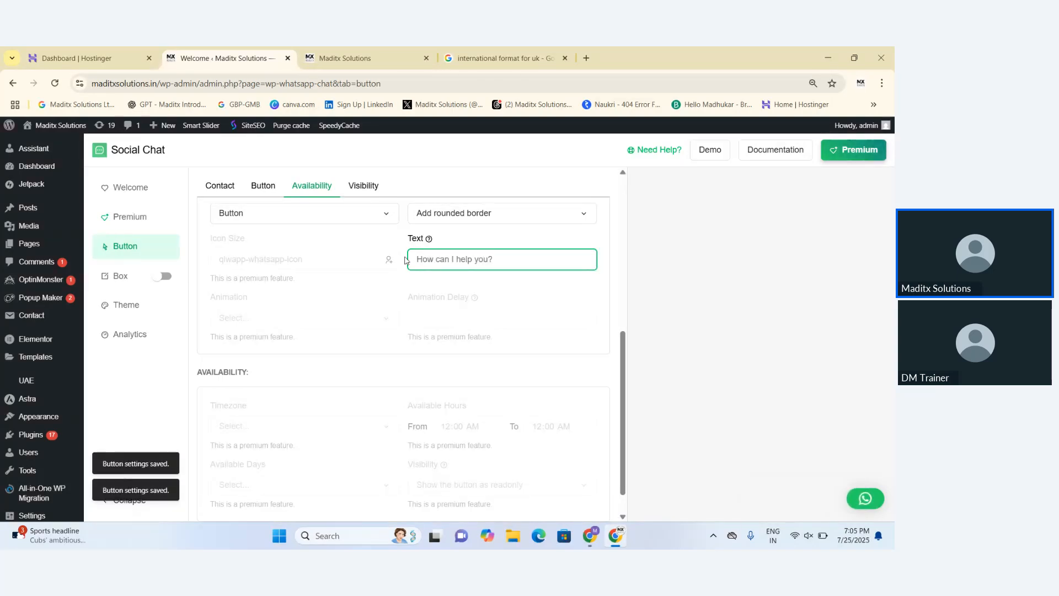
pyautogui.hotkey('ctrl', 'y')
pyautogui.write('kkk')
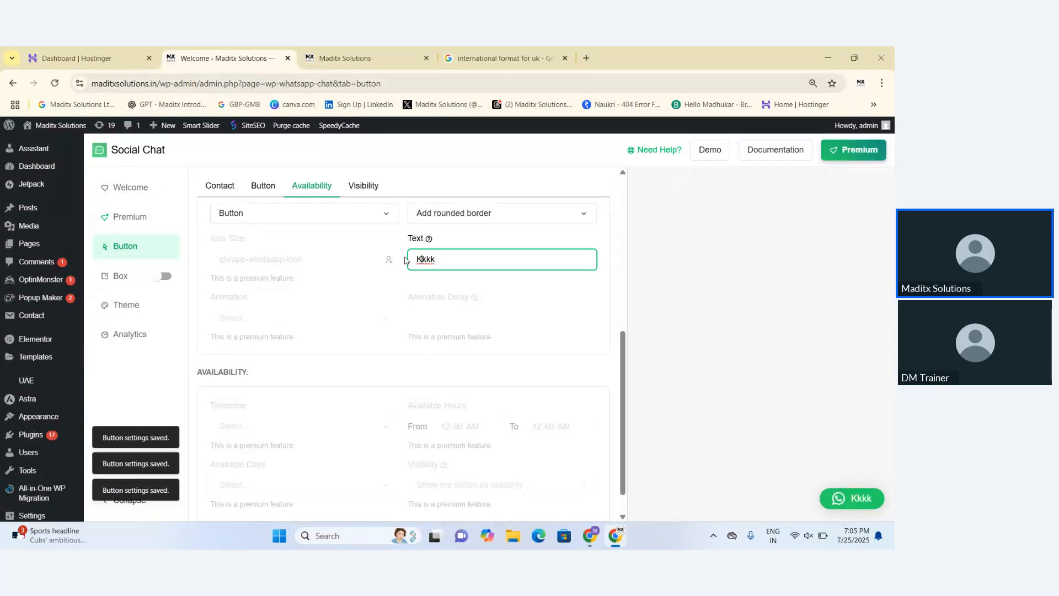
pyautogui.write('u')
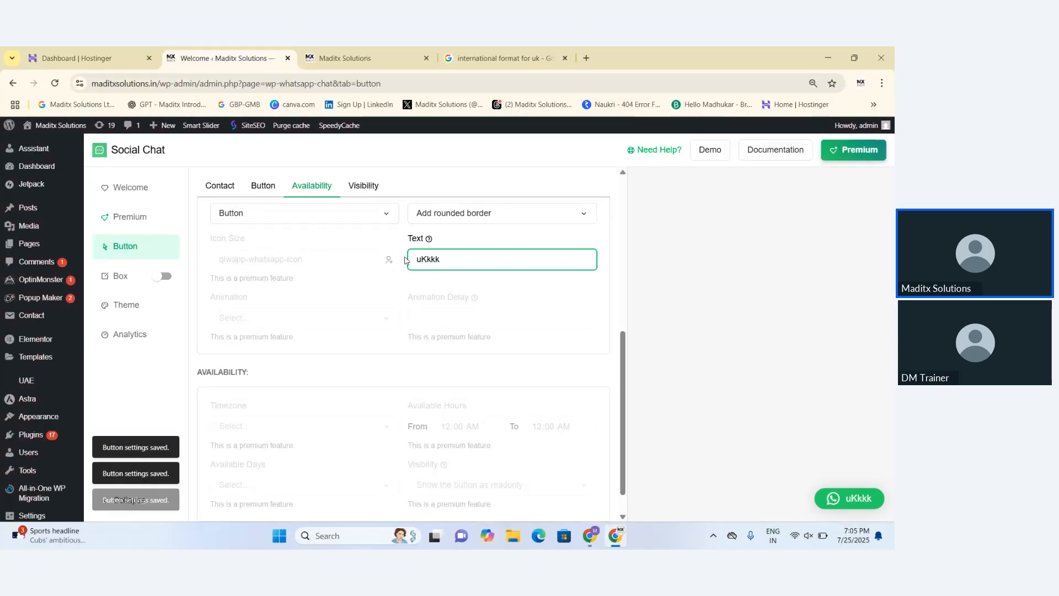
pyautogui.press('BackSpace')
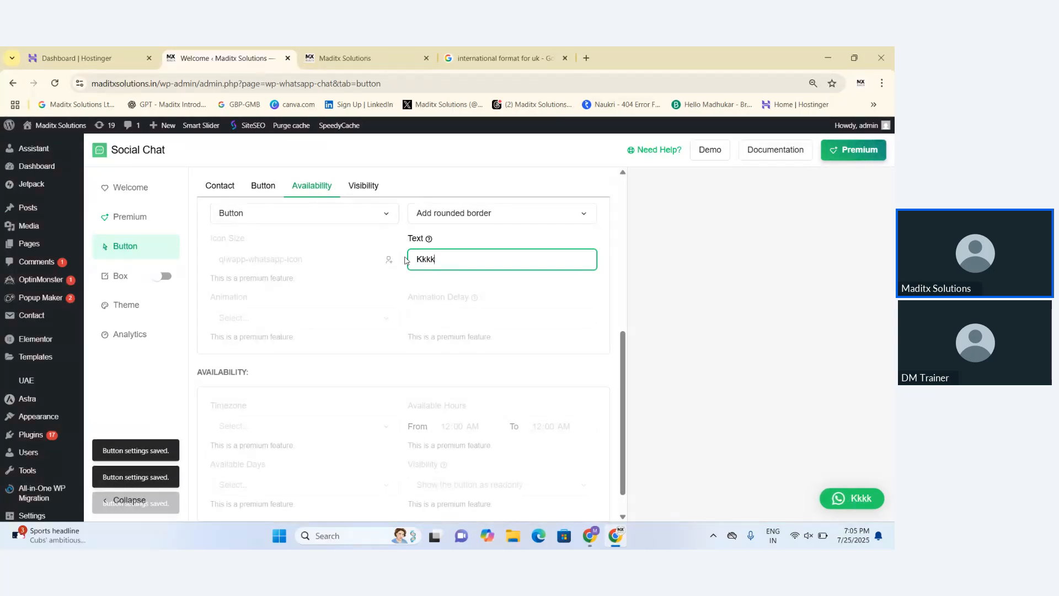
pyautogui.press('BackSpace')
pyautogui.press('BackSpace')
pyautogui.press('BackSpace')
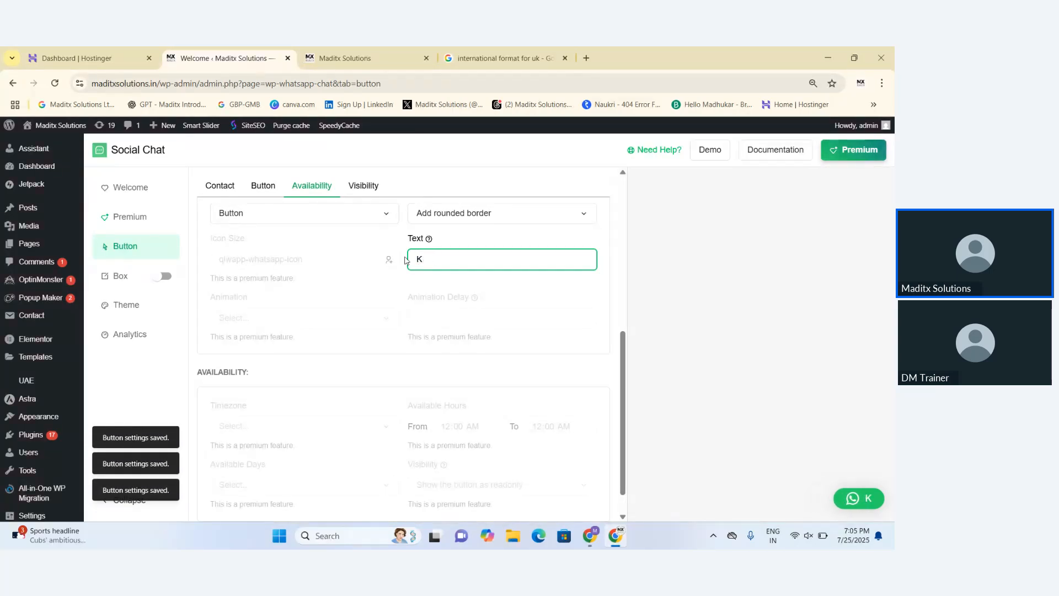
pyautogui.press('BackSpace')
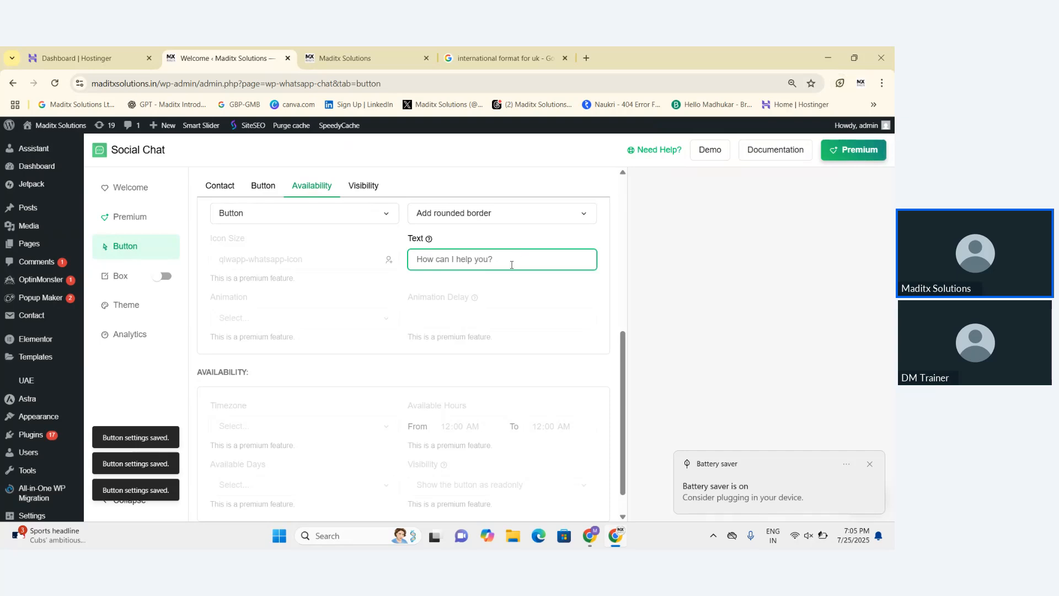
pyautogui.write('UK')
pyautogui.click(573, 315)
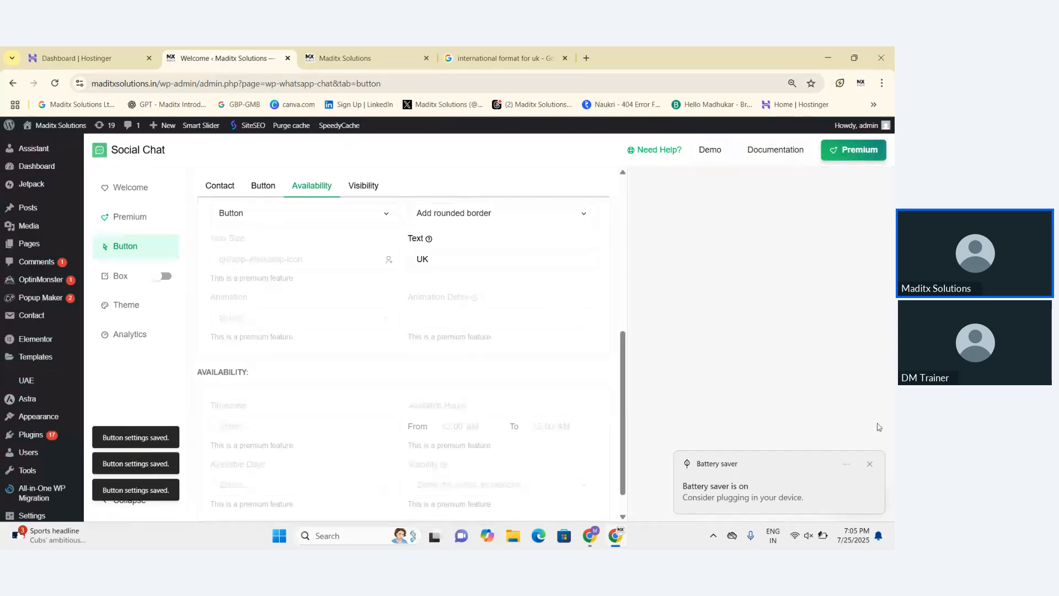
# Step: Confirm the Visibility tab's Target stays on Include, then switch to the live site
pyautogui.click(364, 187)
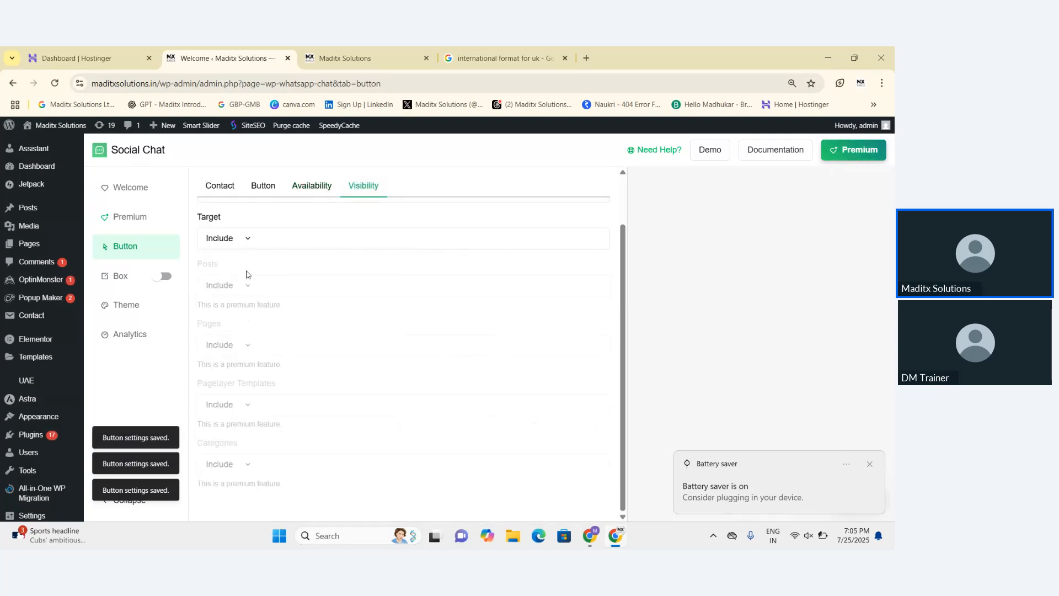
pyautogui.click(245, 239)
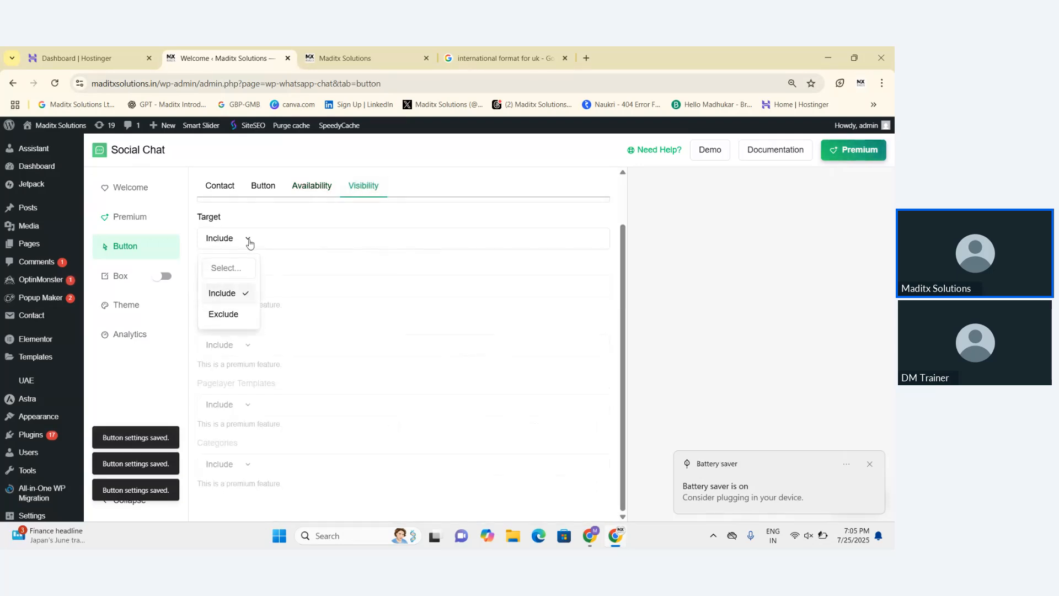
pyautogui.click(403, 369)
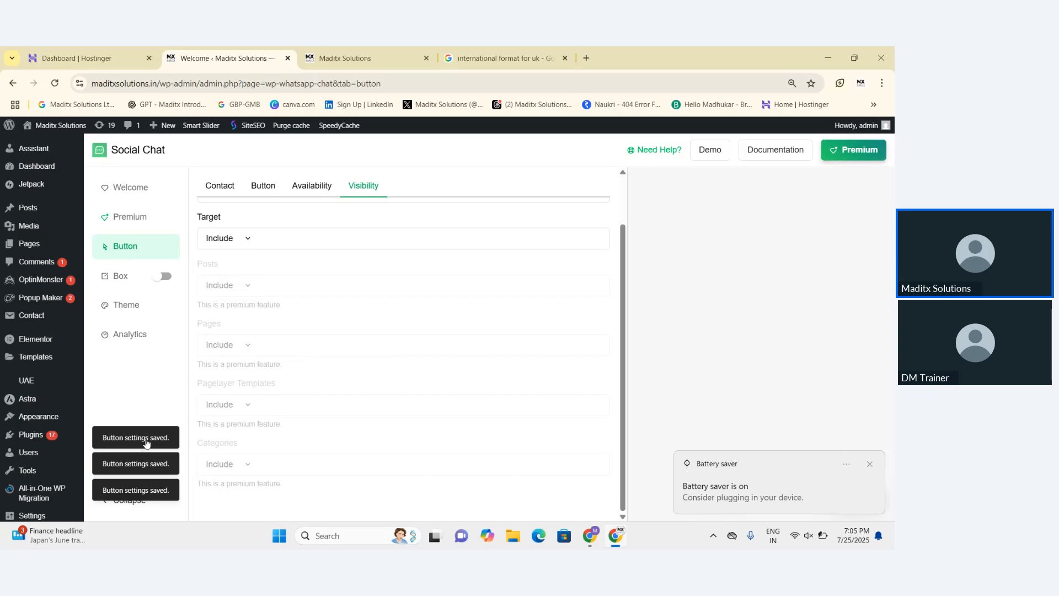
pyautogui.scroll(1, 295, 413)
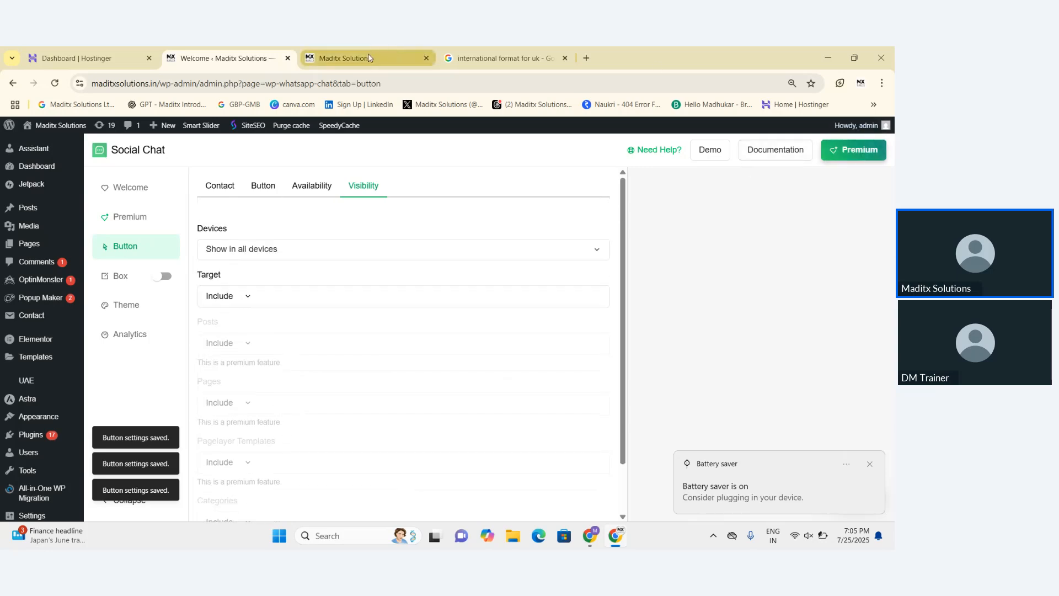
pyautogui.click(345, 58)
pyautogui.click(55, 83)
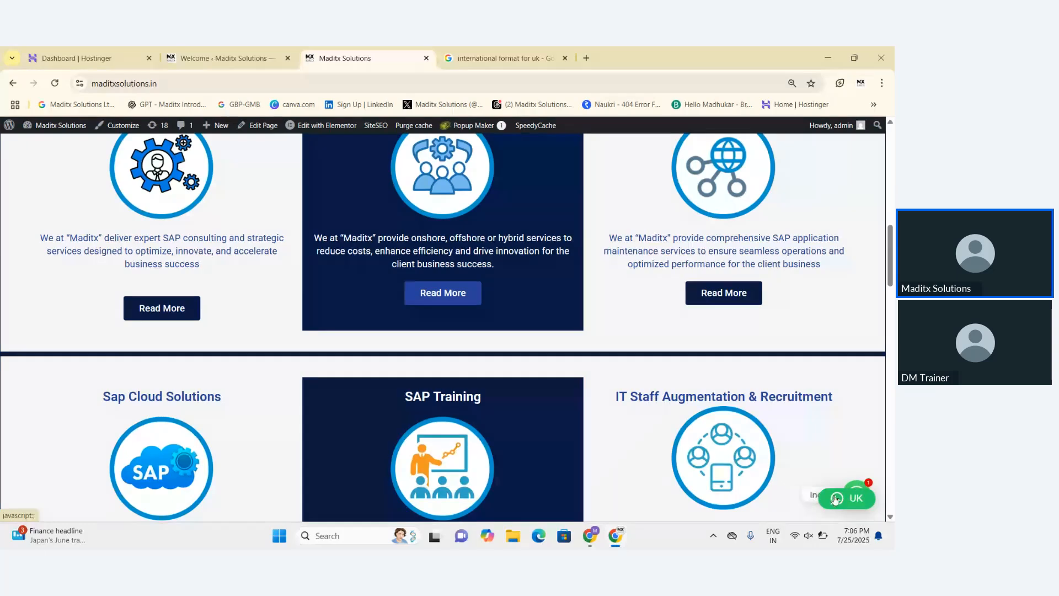
pyautogui.click(227, 55)
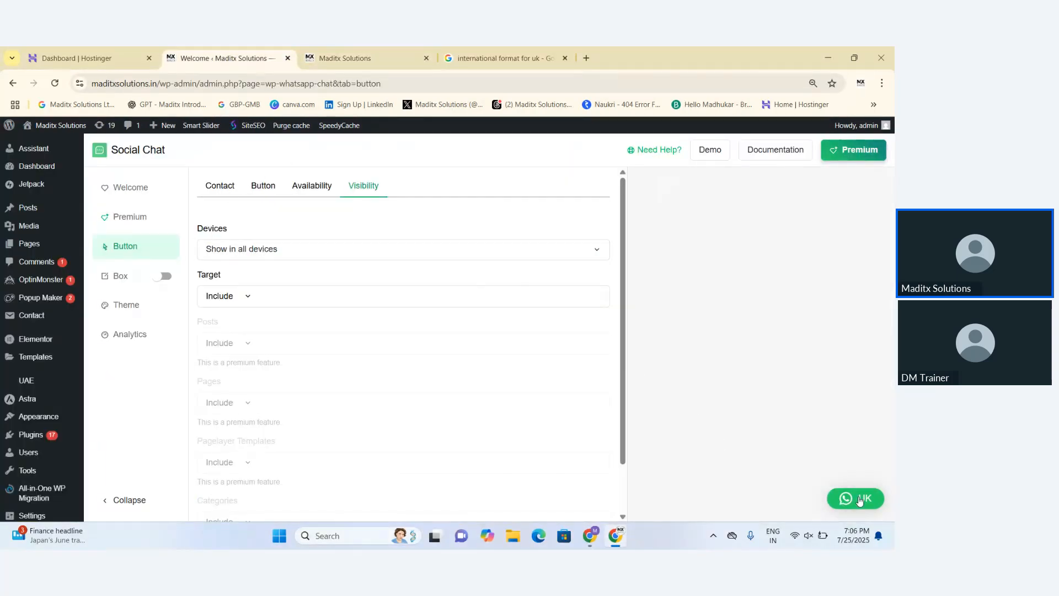
pyautogui.click(353, 58)
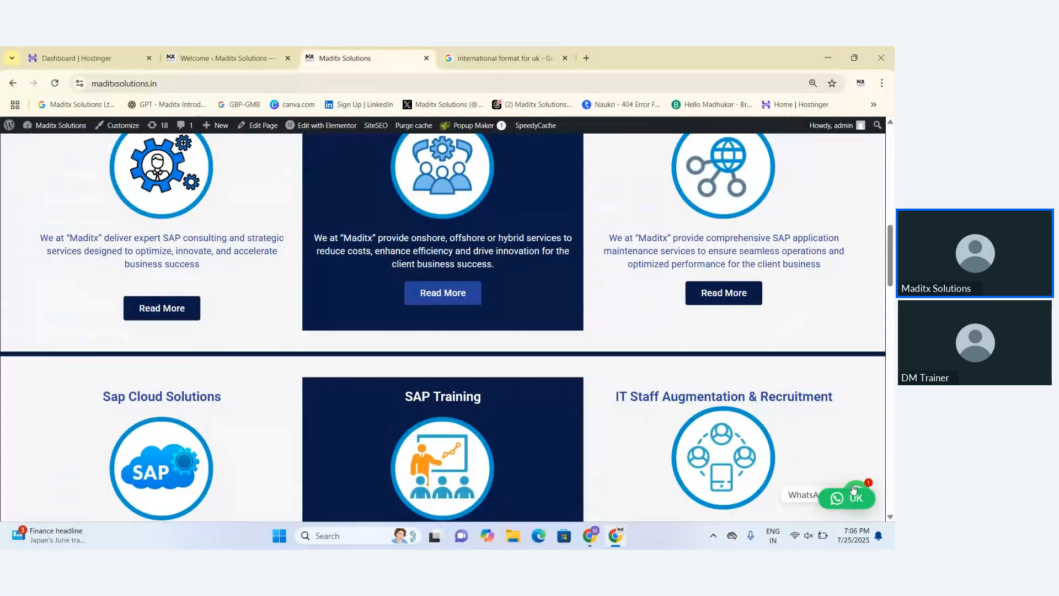
pyautogui.click(226, 58)
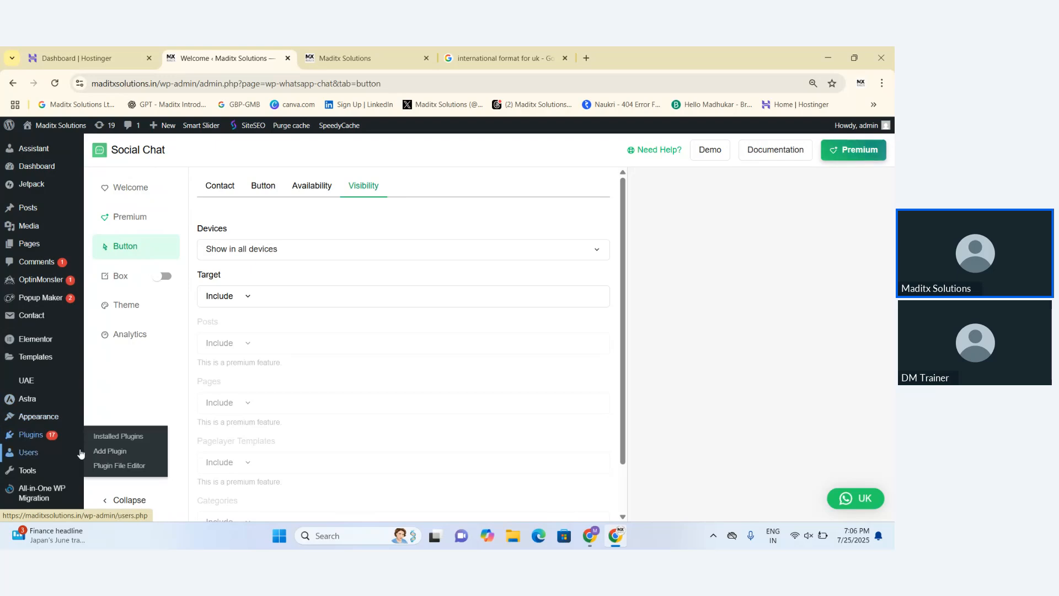
# Step: View the Chaty plugin's details from the Installed Plugins list, then close them
pyautogui.click(108, 436)
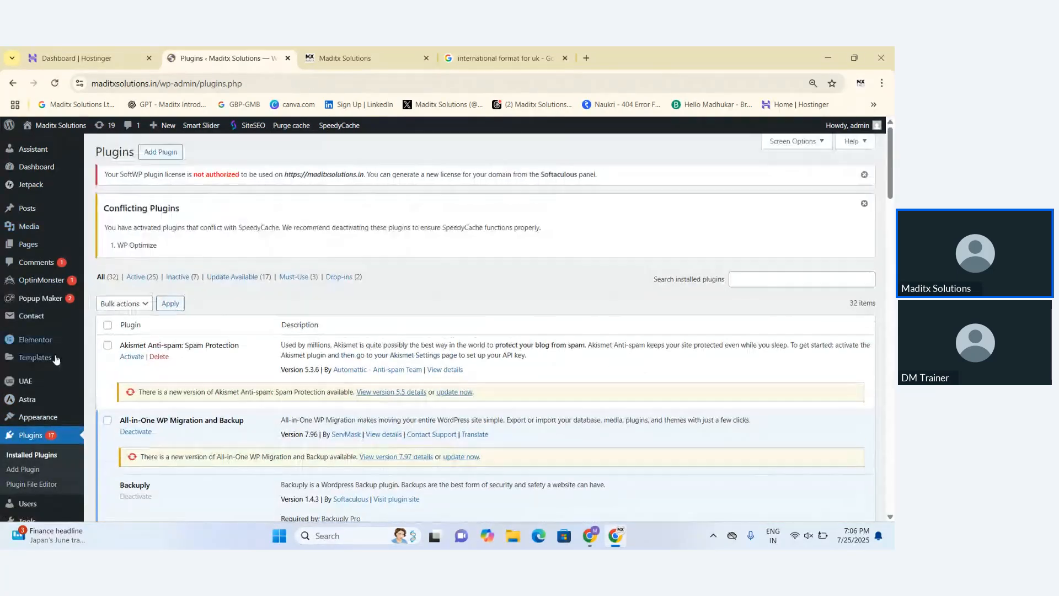
pyautogui.scroll(-3, 281, 354)
pyautogui.scroll(-2, 281, 353)
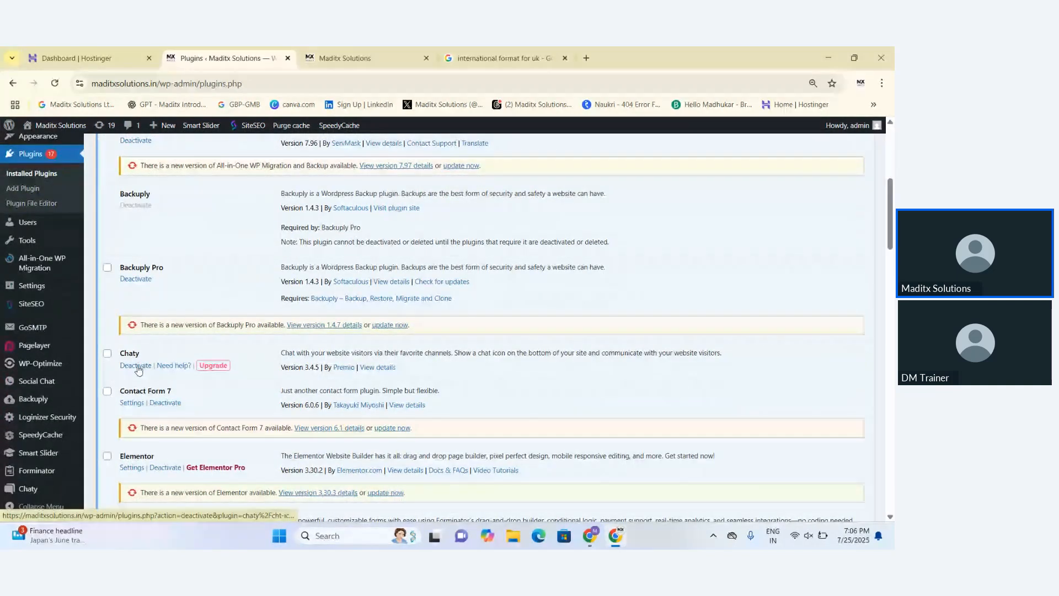
pyautogui.click(377, 368)
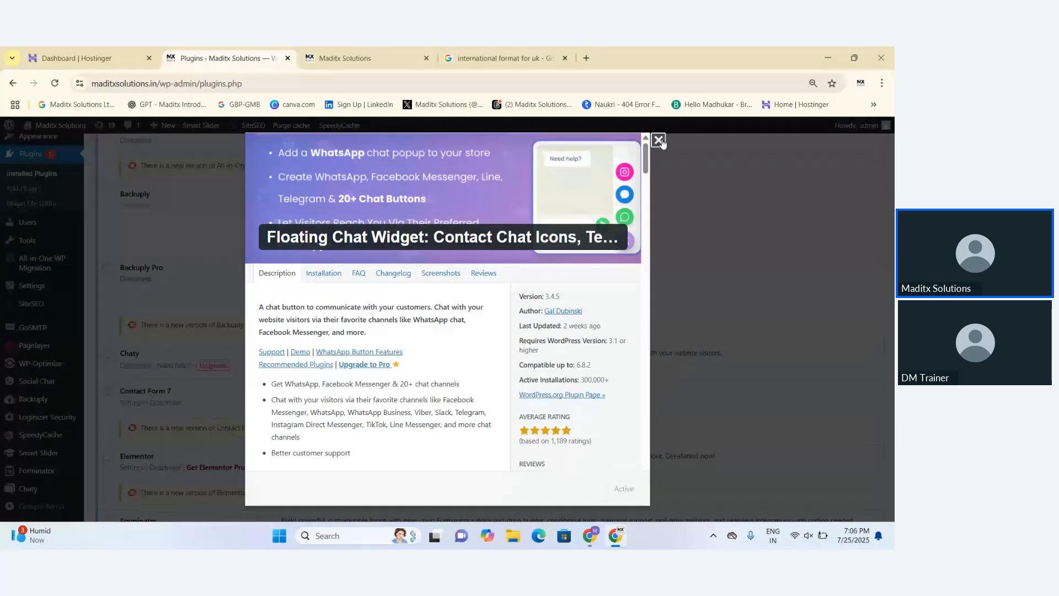
pyautogui.click(660, 141)
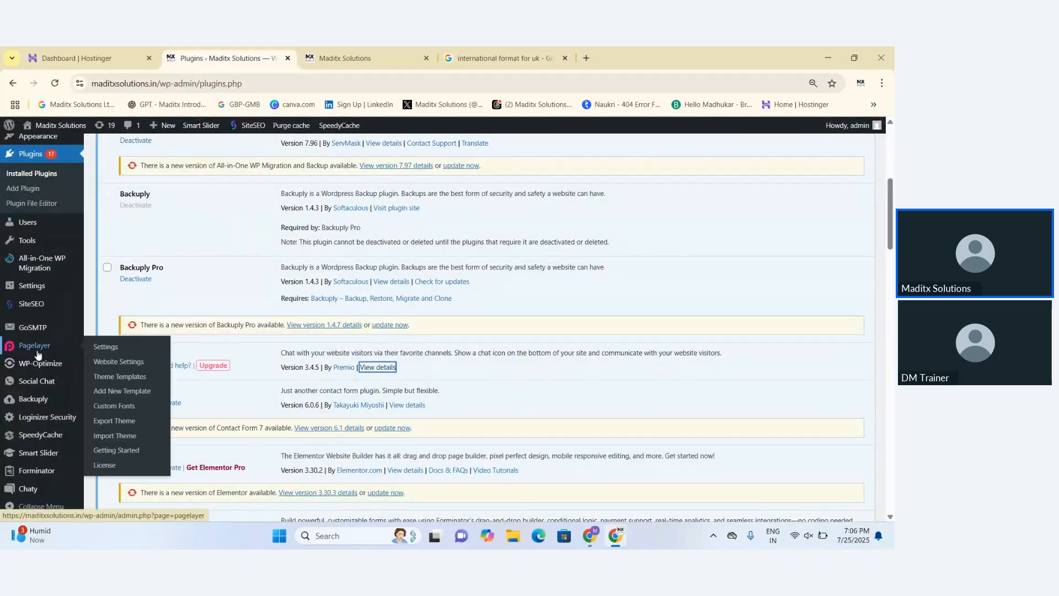
# Step: Open the Chaty dashboard and skip the email sign-up with Maybe Later
pyautogui.scroll(-1, 39, 363)
pyautogui.scroll(-1, 39, 363)
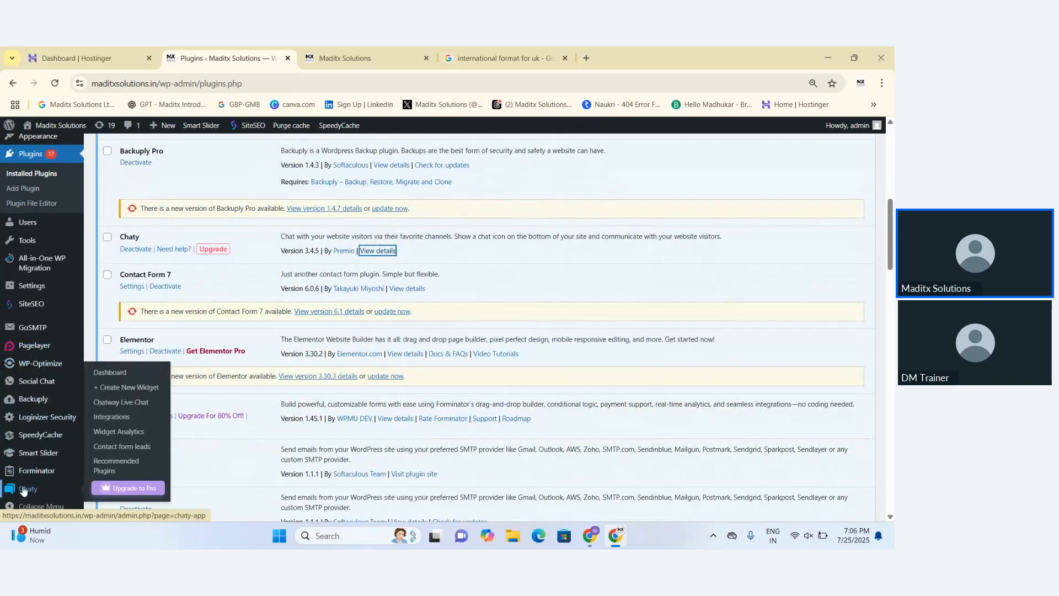
pyautogui.click(23, 490)
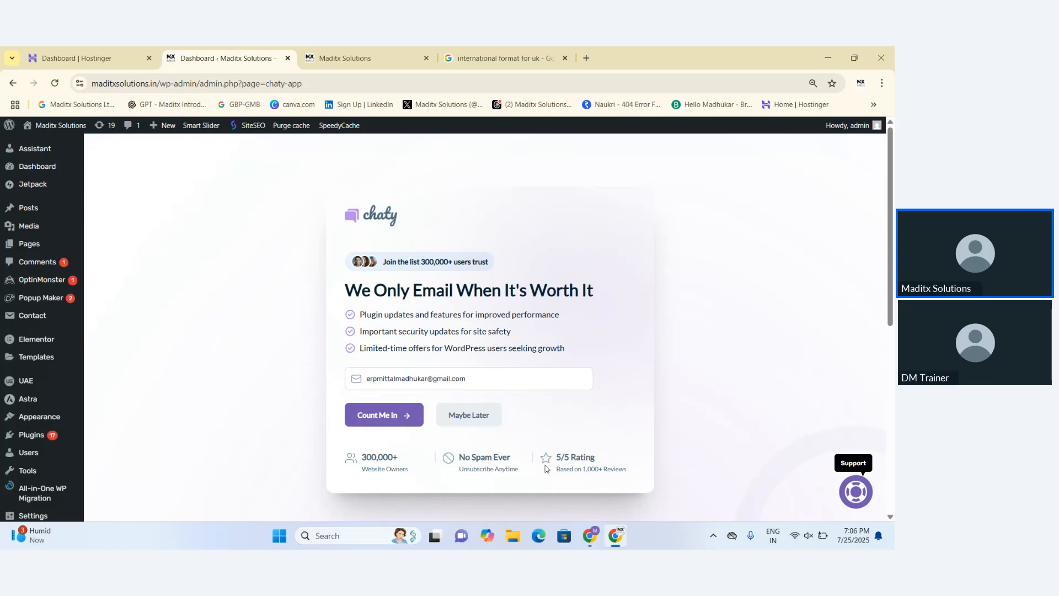
pyautogui.click(456, 406)
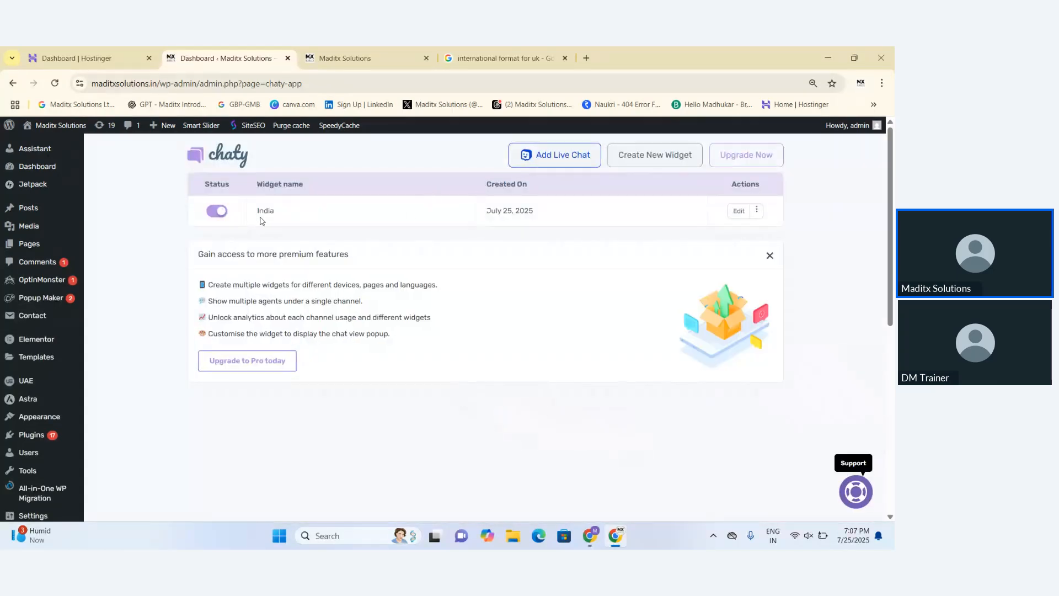
# Step: Set the India Chaty widget's position to Left and save the widget
pyautogui.click(739, 212)
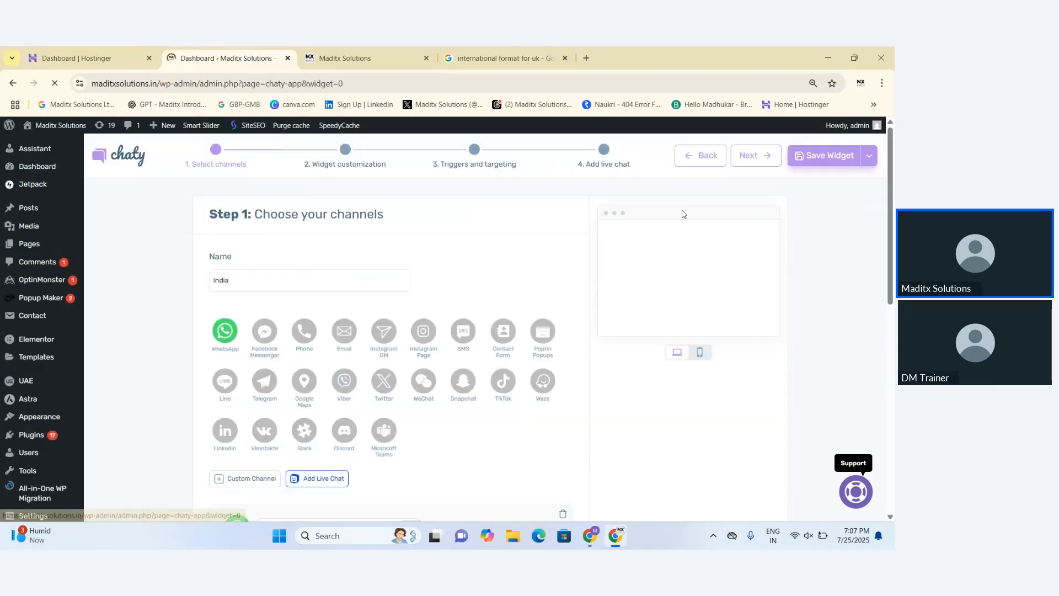
pyautogui.click(347, 163)
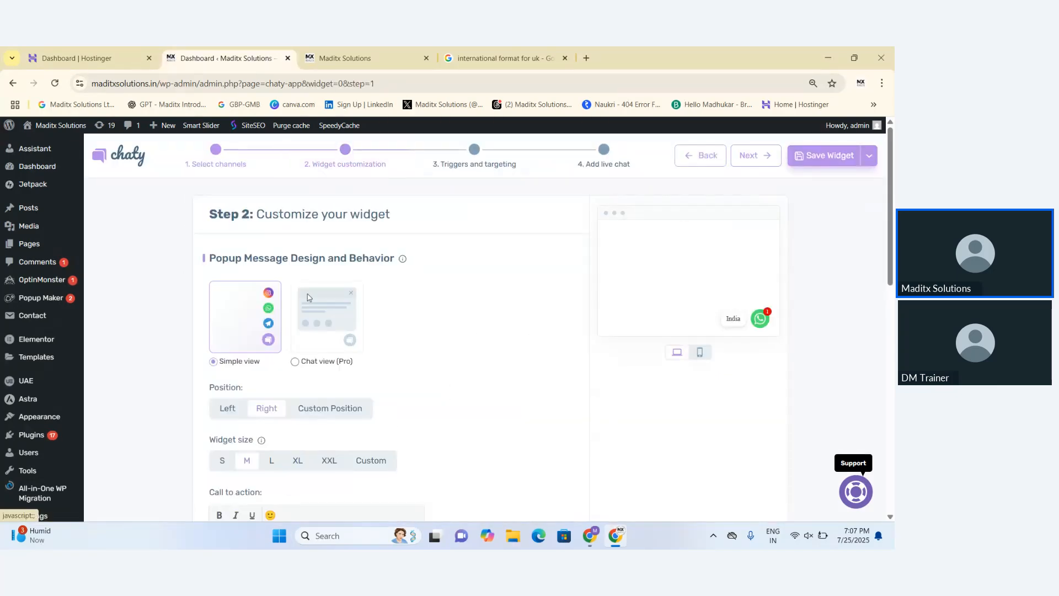
pyautogui.click(228, 409)
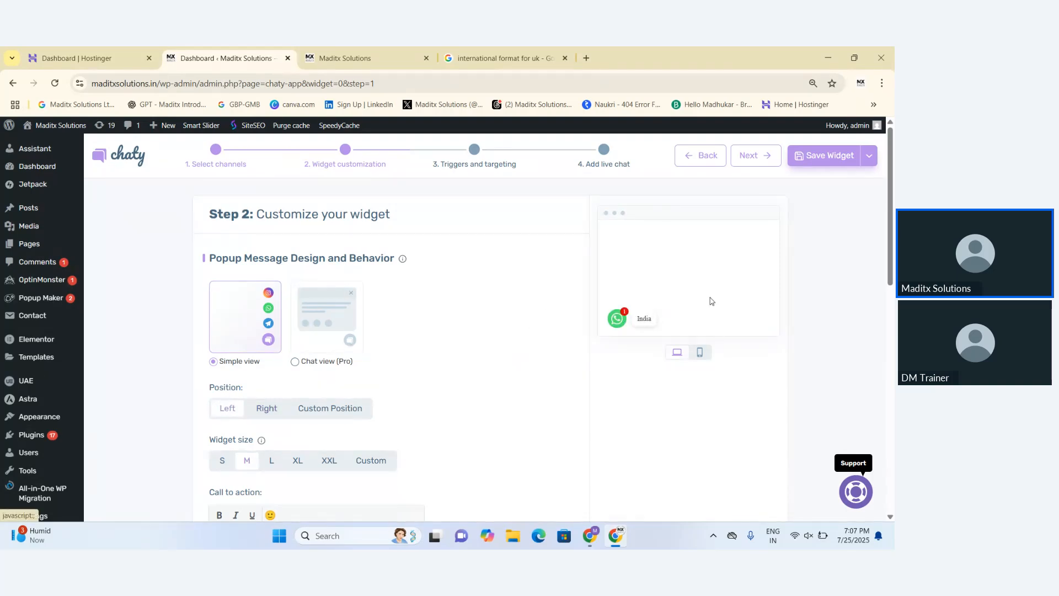
pyautogui.click(807, 161)
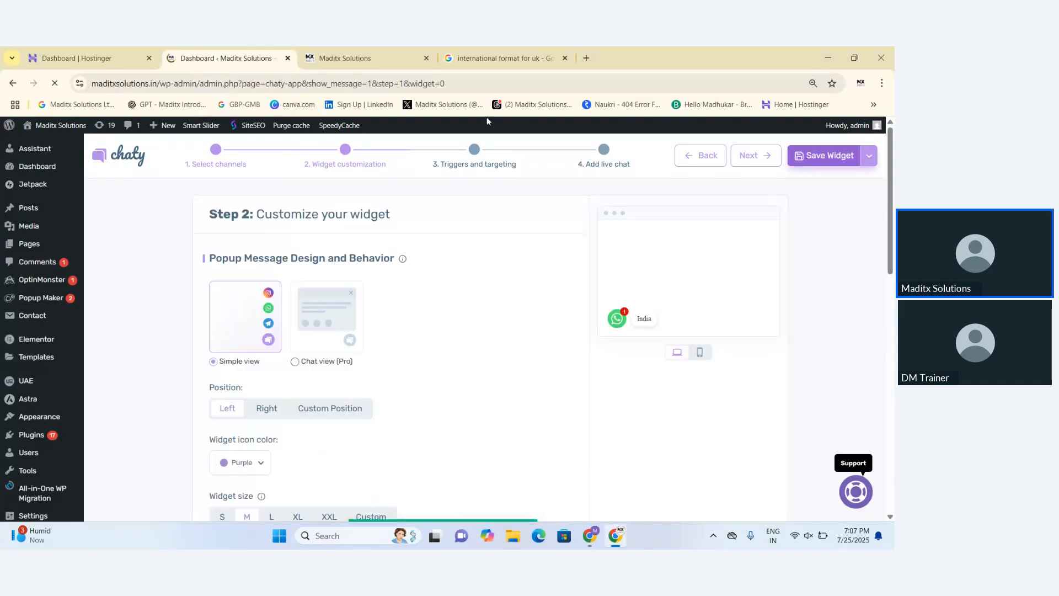
# Step: Reload the live site and try the UK WhatsApp button
pyautogui.click(347, 61)
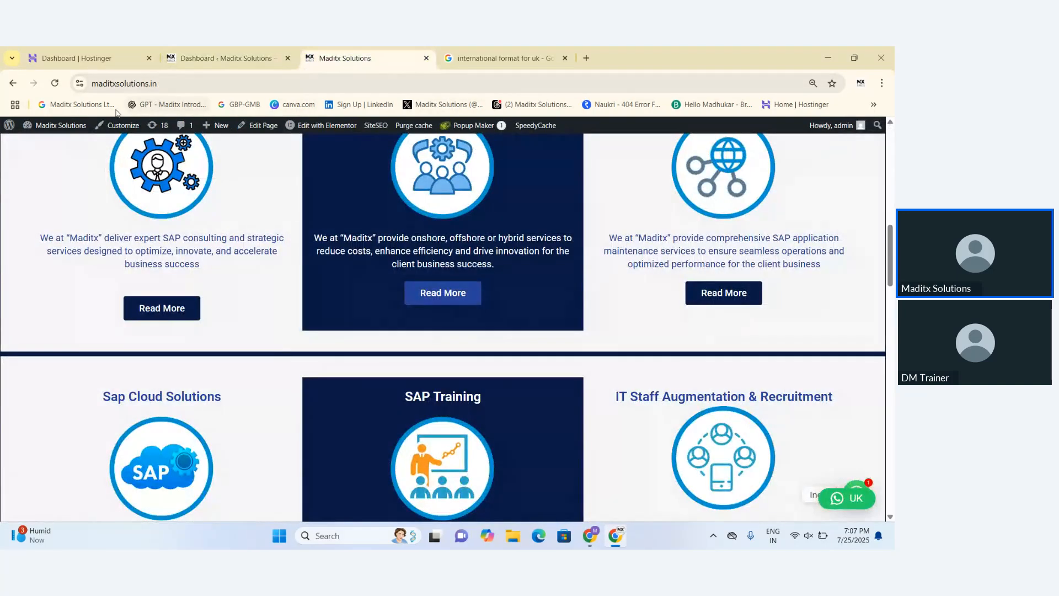
pyautogui.click(60, 86)
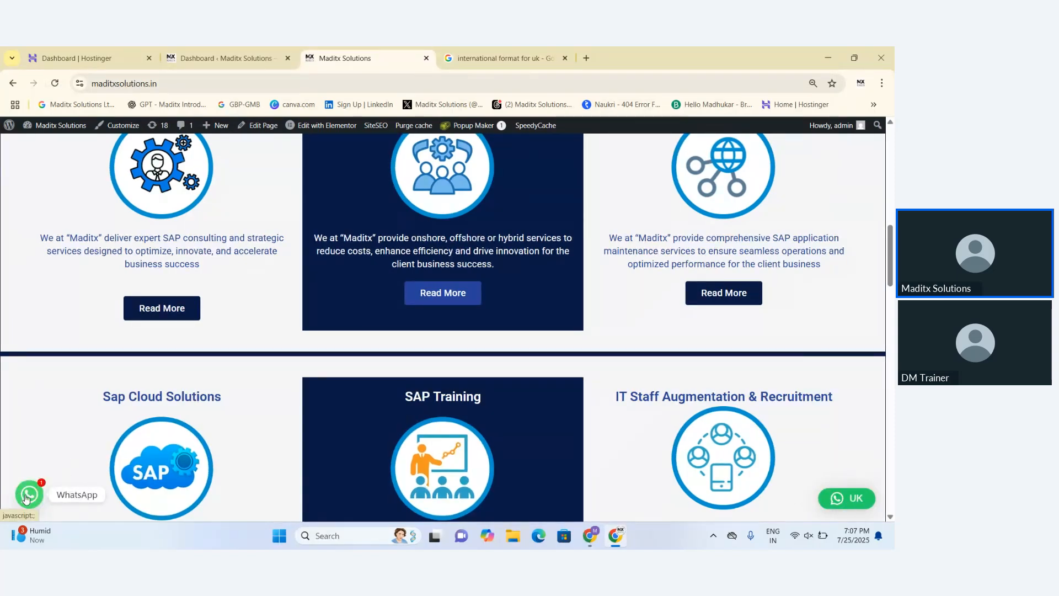
pyautogui.click(859, 503)
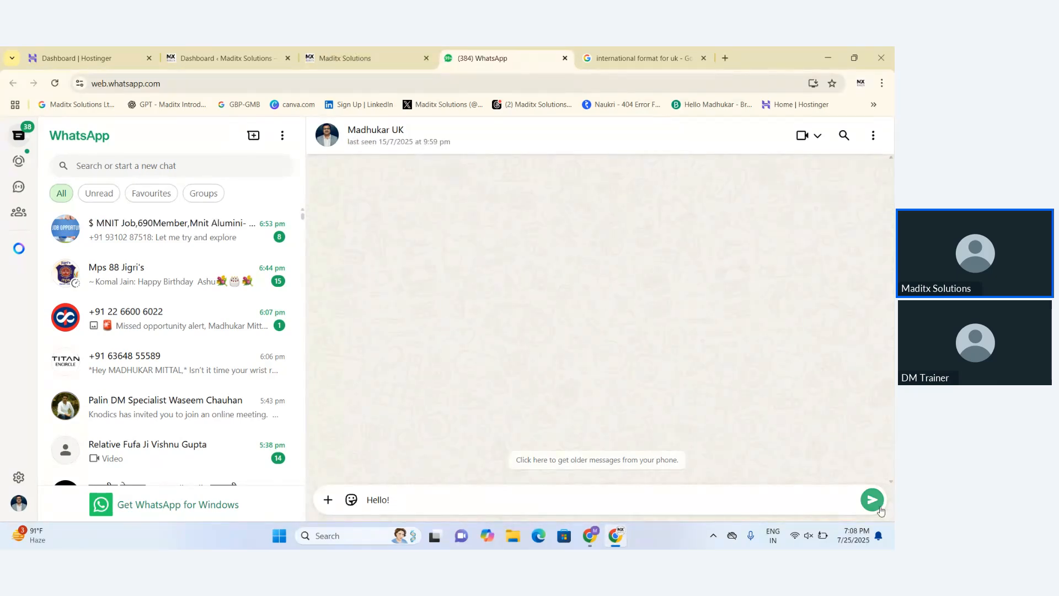
# Step: Go back from WhatsApp Web to the Maditx Solutions site tab
pyautogui.click(349, 66)
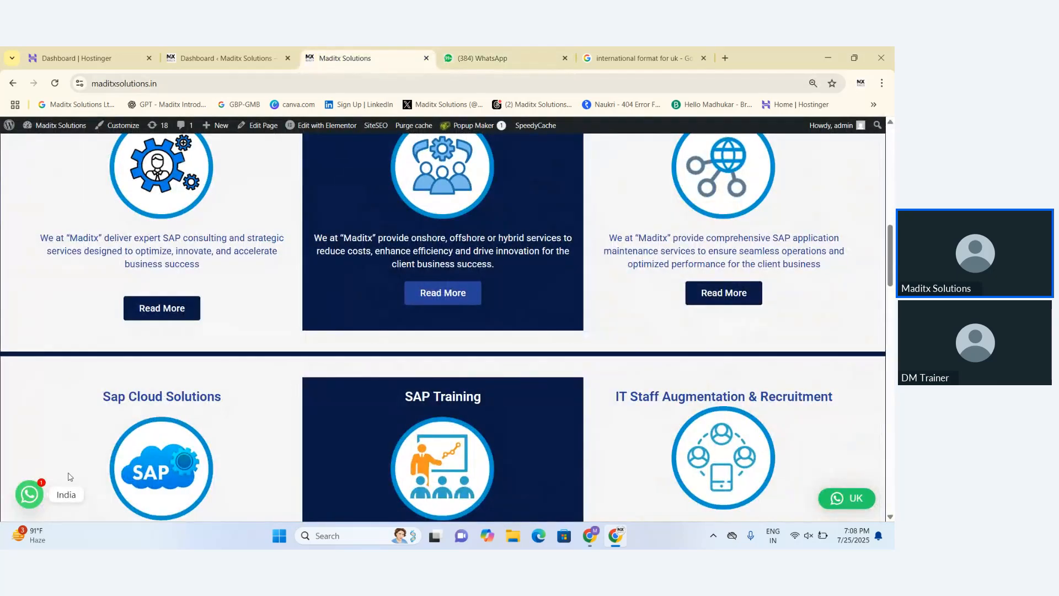
# Step: Send 'hi' through the site's India chat widget, close the panel, and check the new WhatsApp tab
pyautogui.click(29, 494)
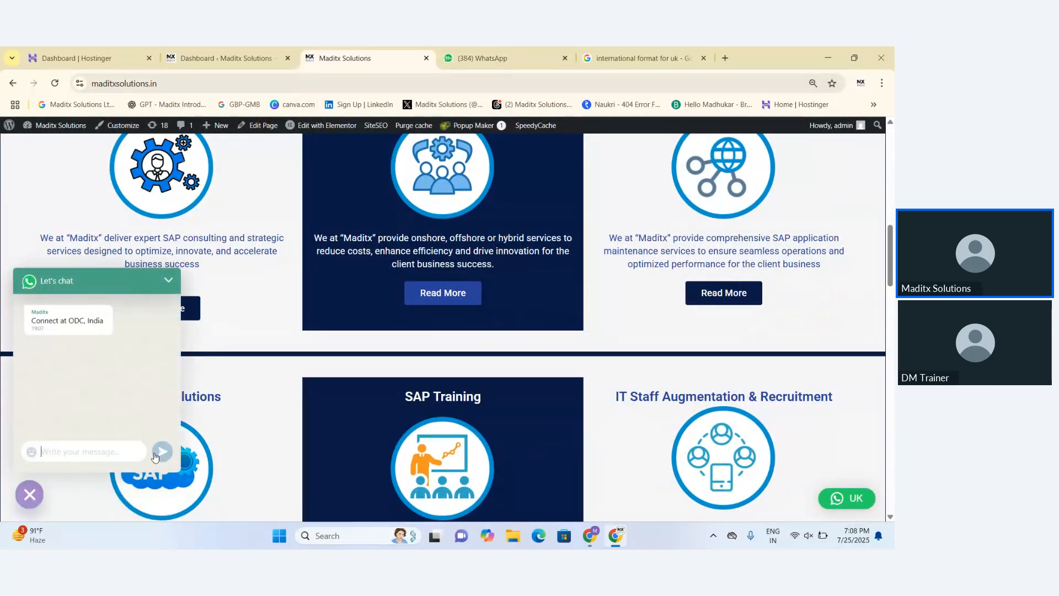
pyautogui.write('hi')
pyautogui.click(163, 455)
pyautogui.click(301, 57)
pyautogui.click(31, 495)
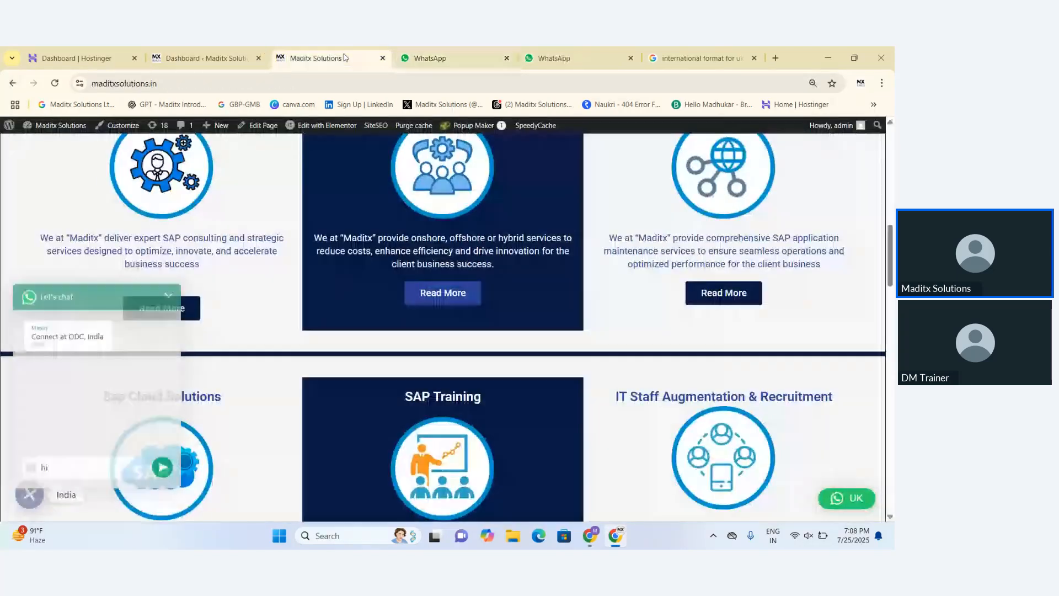
pyautogui.click(39, 499)
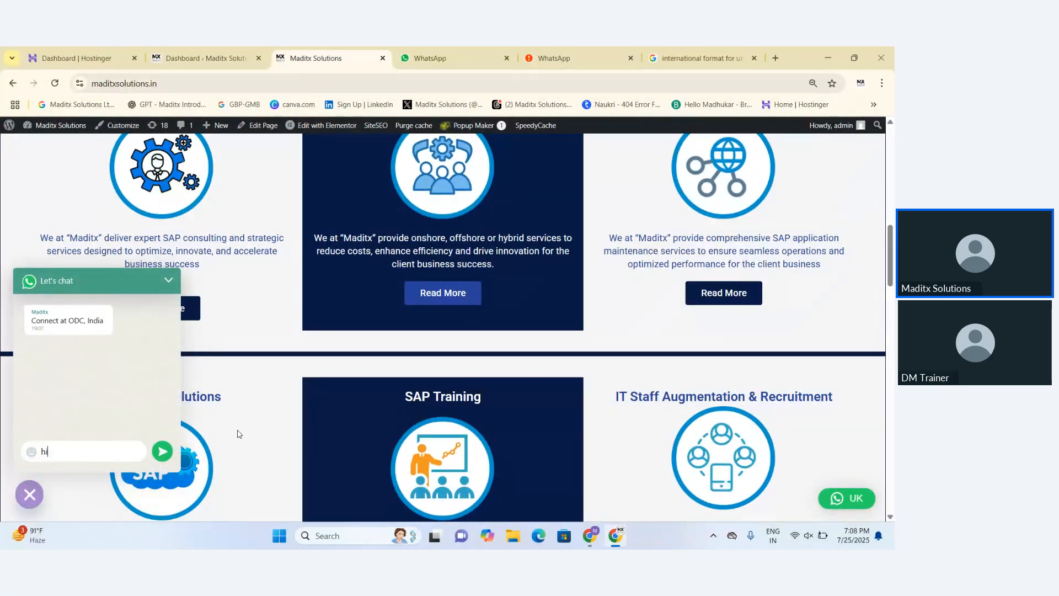
pyautogui.click(168, 280)
pyautogui.click(462, 55)
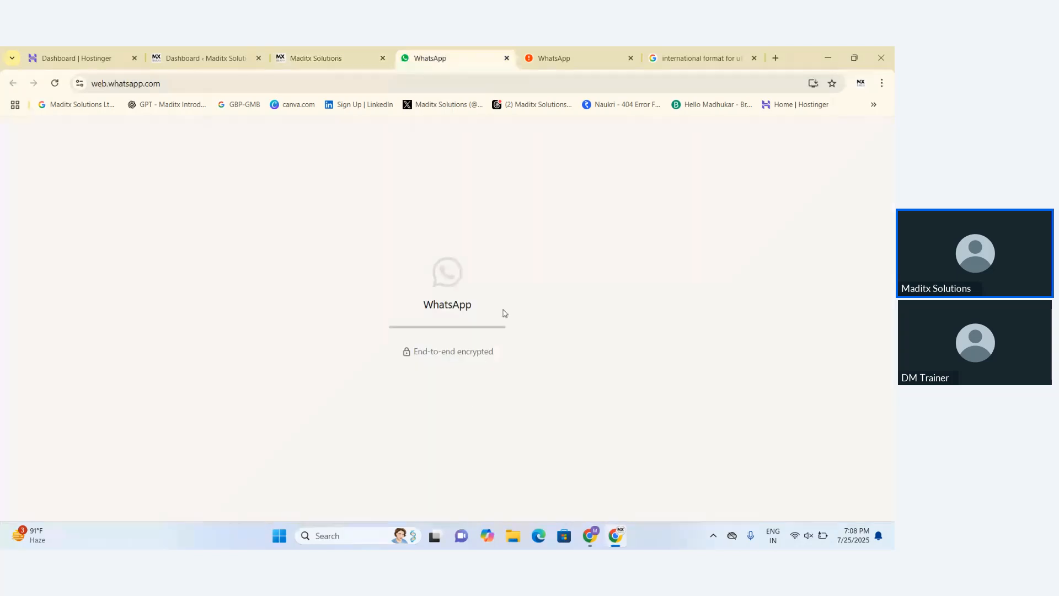
# Step: Return from the Maditx Solutions site to the Chaty widget settings
pyautogui.click(320, 58)
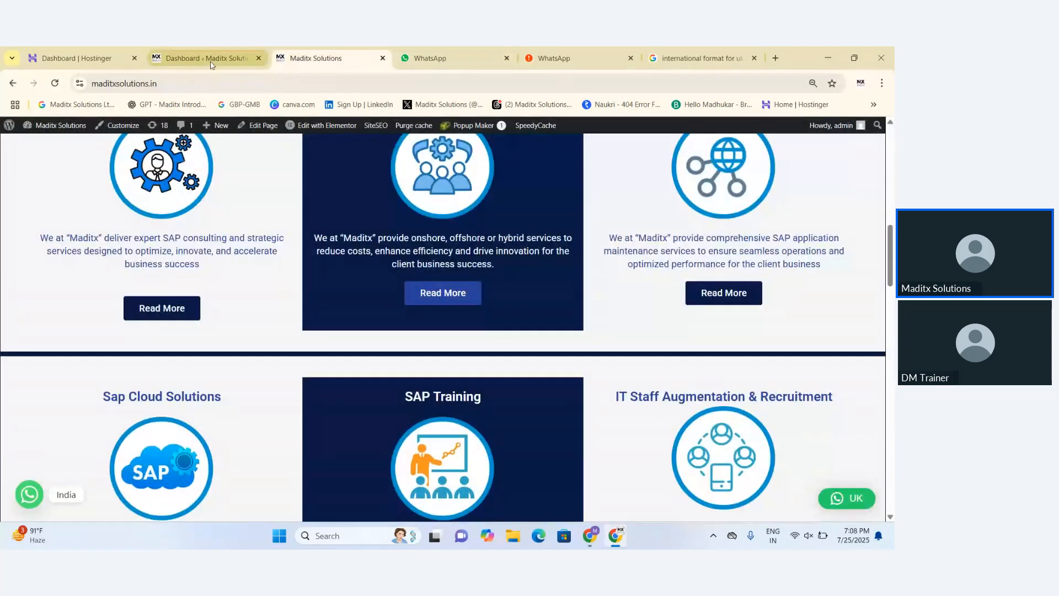
pyautogui.click(204, 58)
pyautogui.scroll(-2, 471, 361)
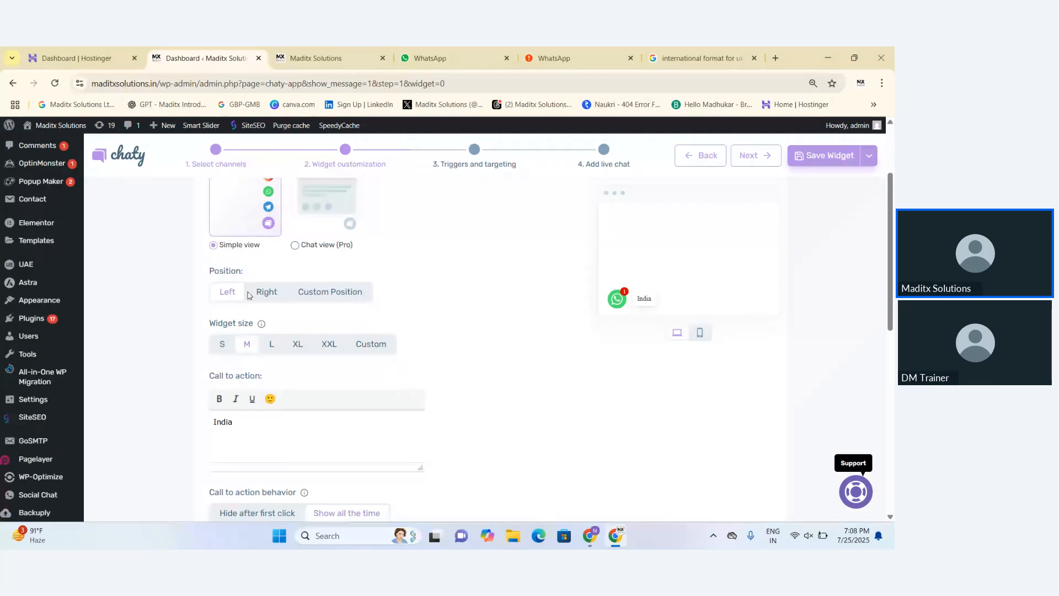
# Step: Put the widget on the right side, try large and small sizes, keep medium, and preview custom position
pyautogui.click(272, 294)
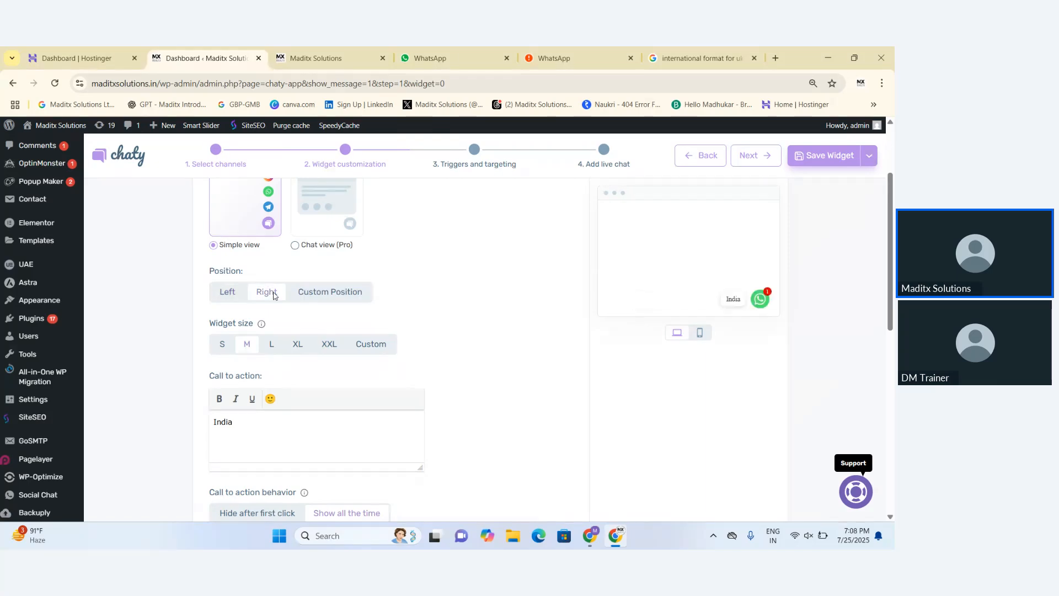
pyautogui.click(271, 348)
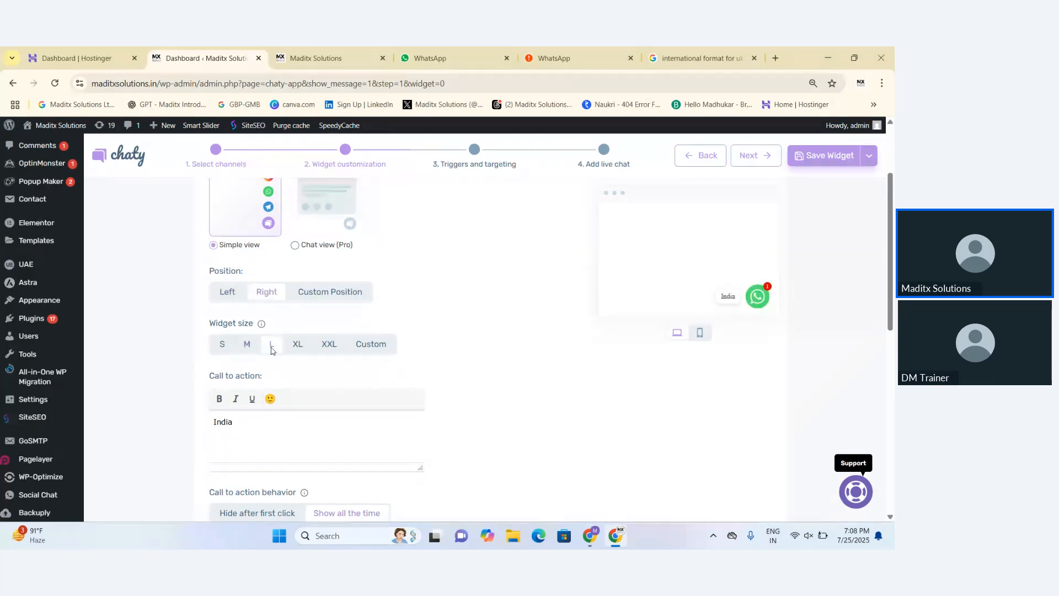
pyautogui.click(224, 348)
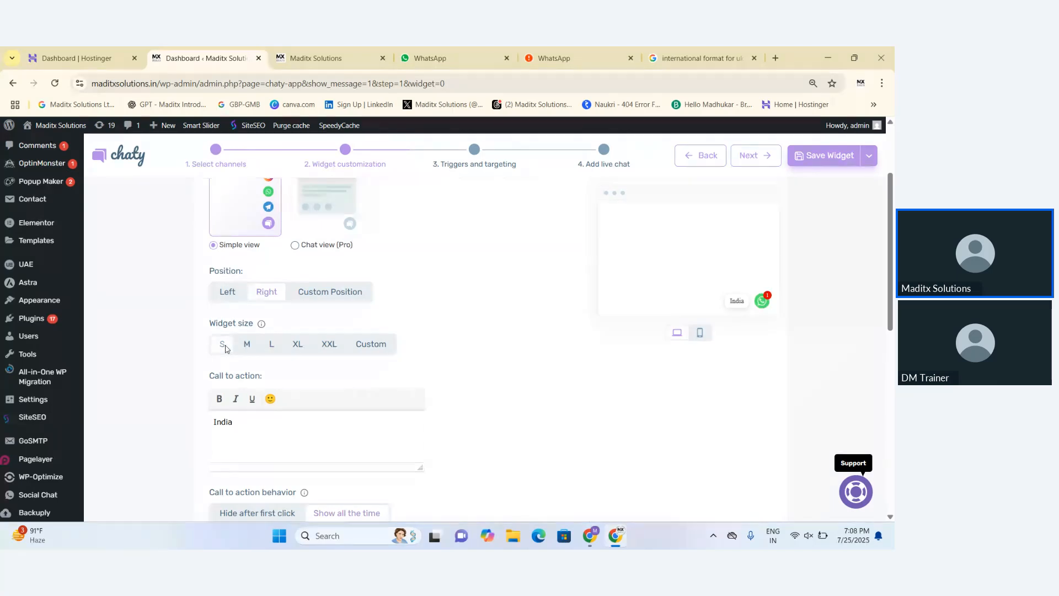
pyautogui.scroll(-2, 379, 360)
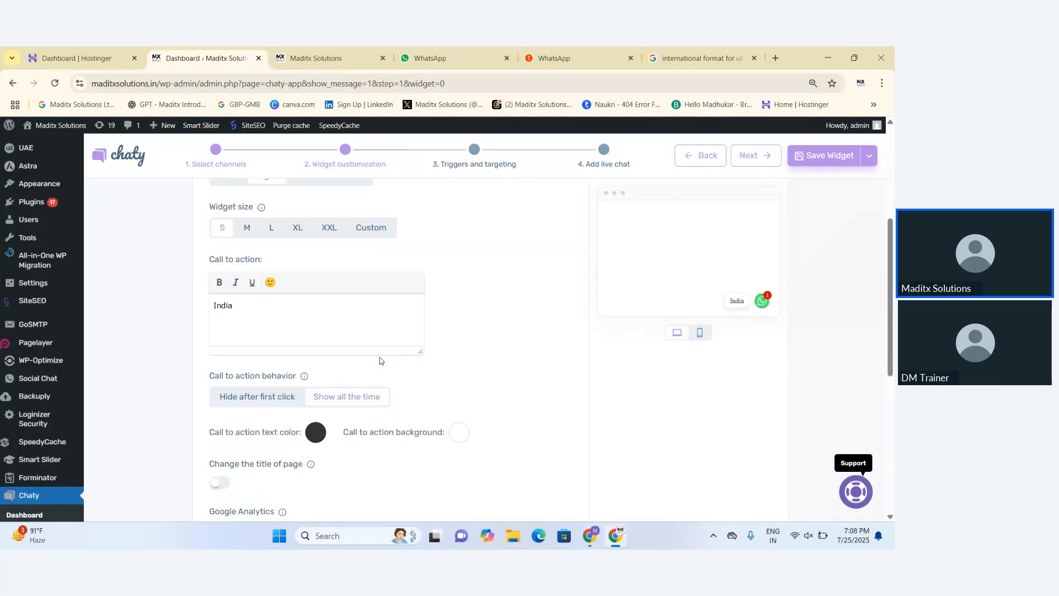
pyautogui.scroll(1, 379, 361)
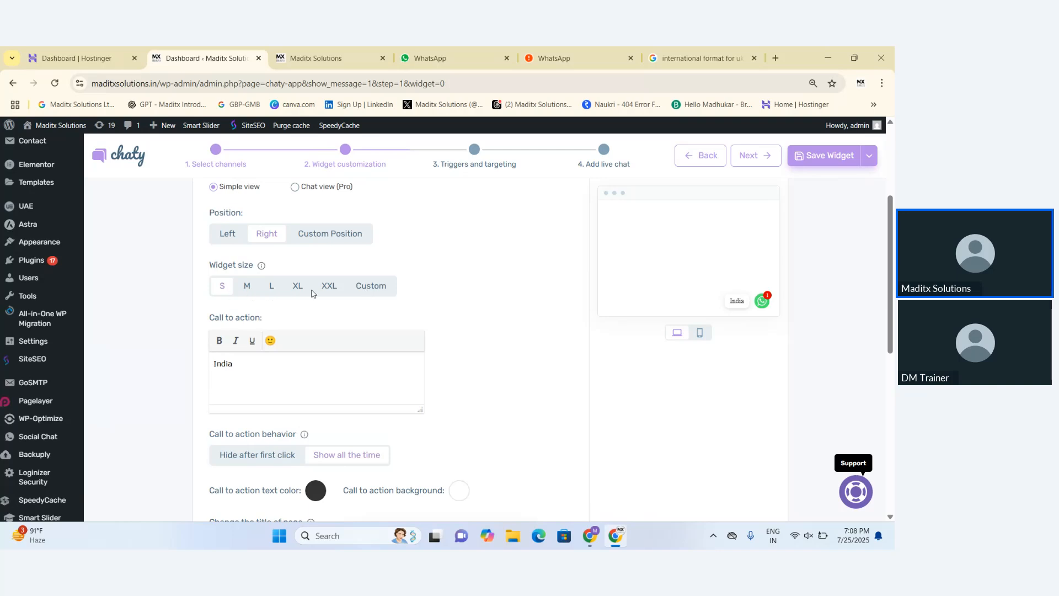
pyautogui.click(247, 291)
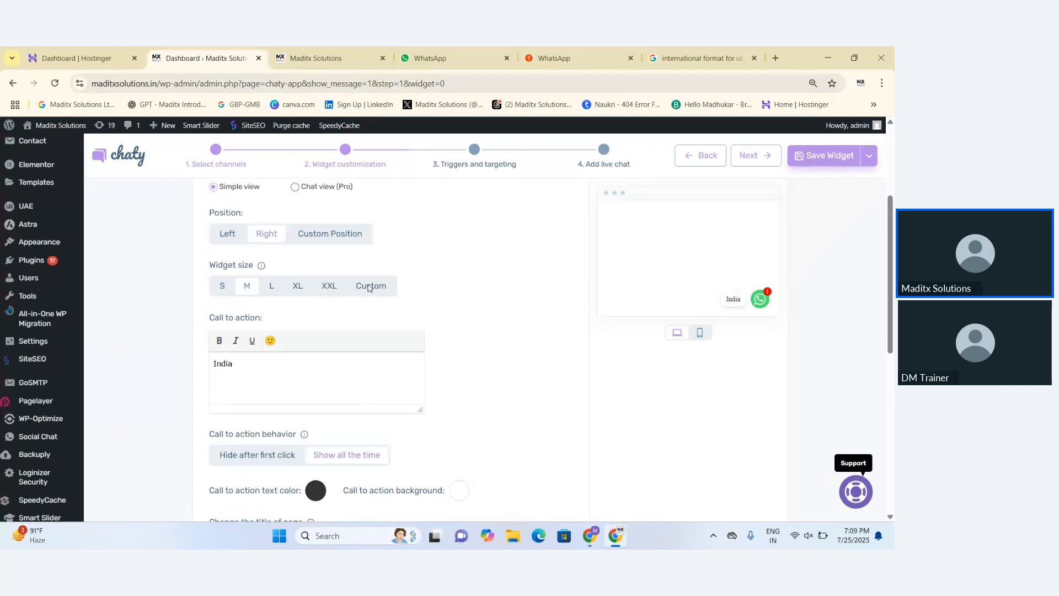
pyautogui.click(341, 238)
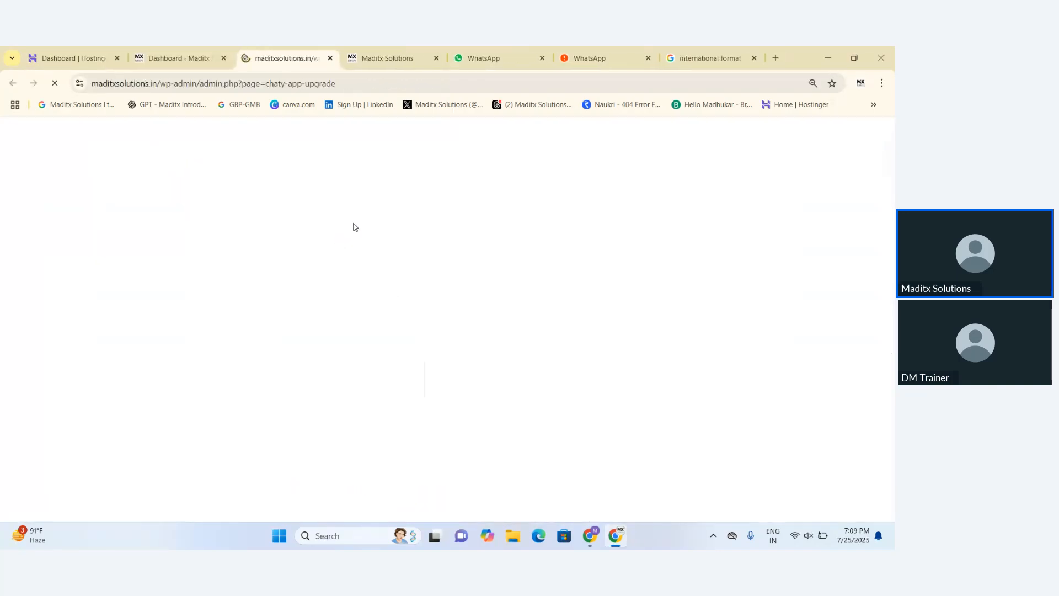
# Step: Glance at the Chaty Upgrade to Pro pricing, close it, and review the India widget's customization options
pyautogui.click(177, 57)
pyautogui.click(292, 55)
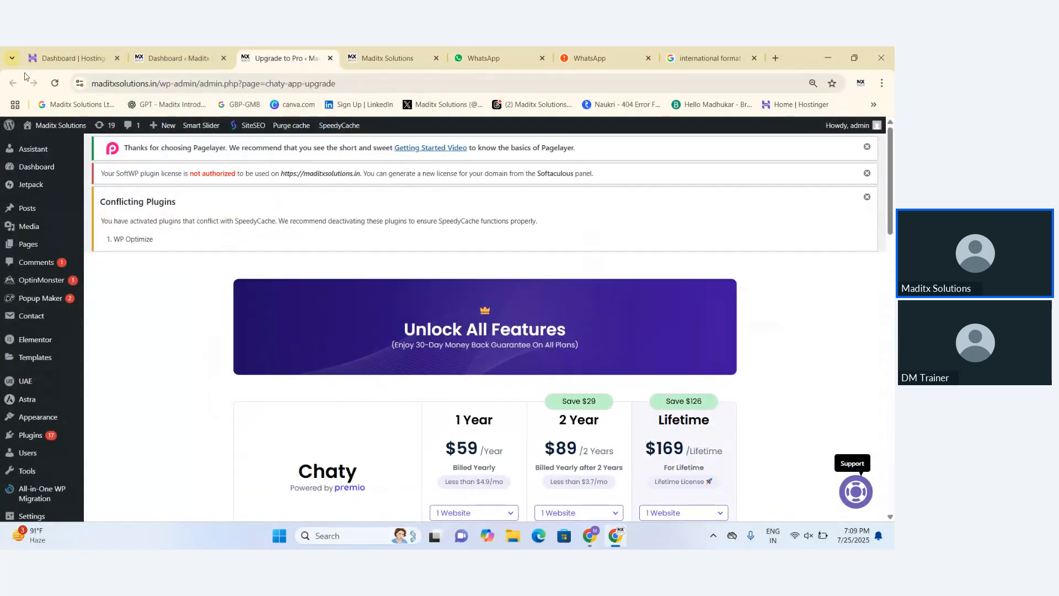
pyautogui.click(154, 59)
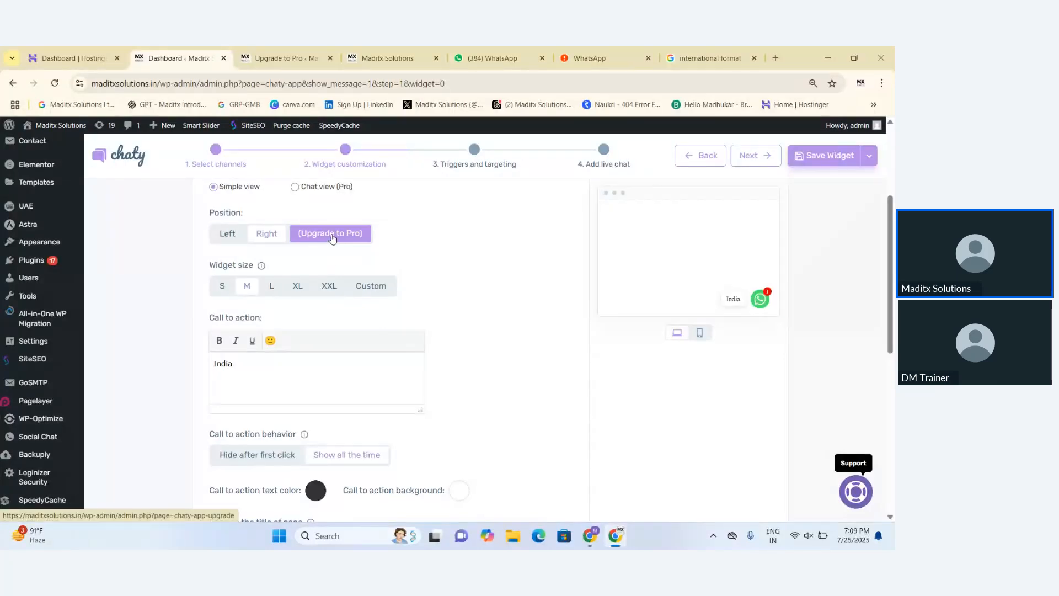
pyautogui.click(285, 59)
pyautogui.click(329, 59)
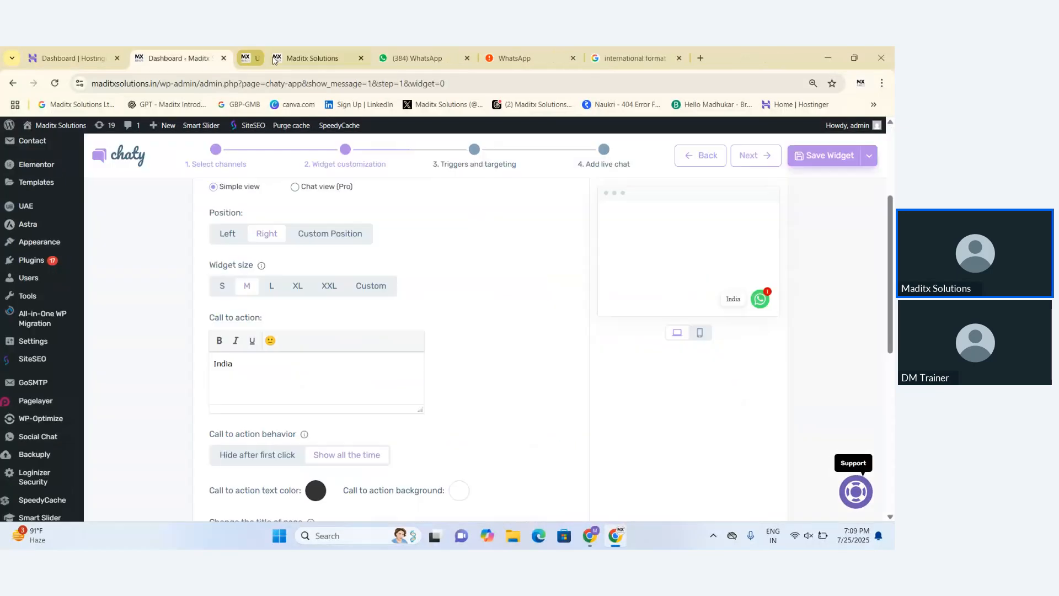
pyautogui.scroll(-1, 461, 365)
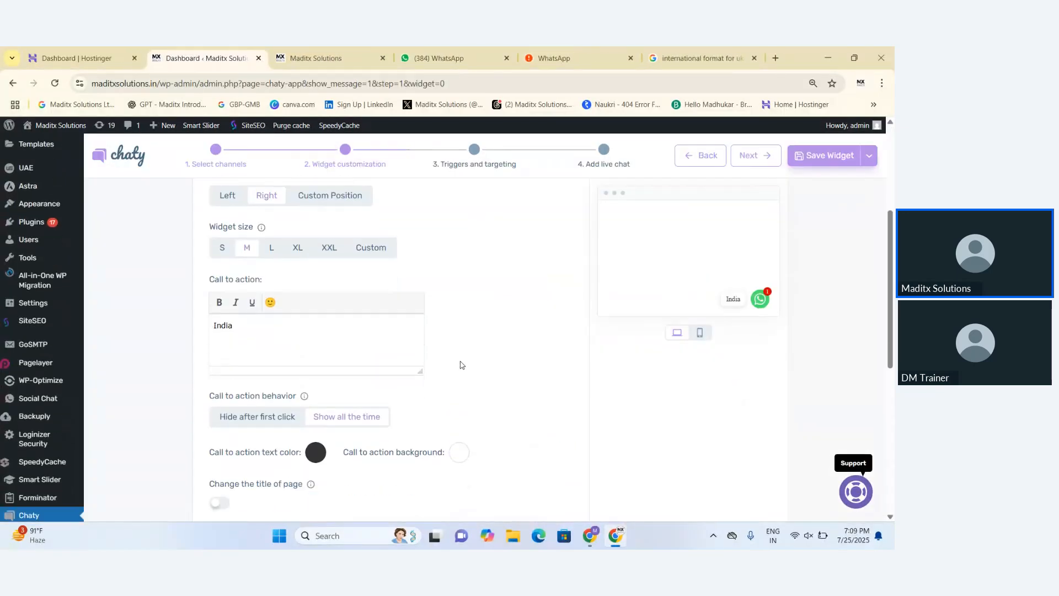
pyautogui.scroll(-3, 461, 365)
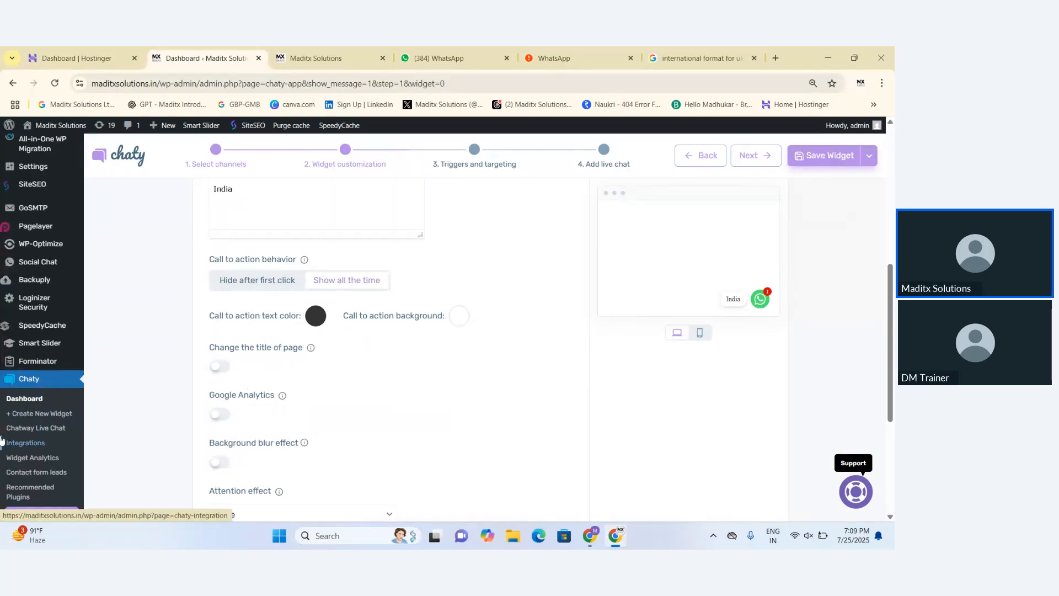
pyautogui.scroll(1, 12, 386)
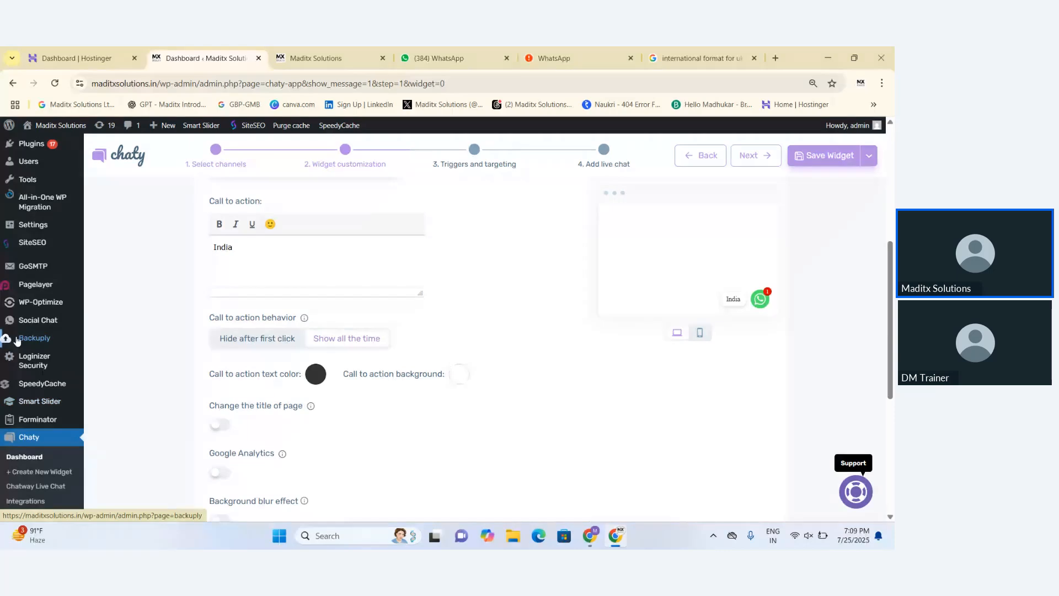
pyautogui.scroll(-1, 17, 341)
pyautogui.moveTo(42, 267)
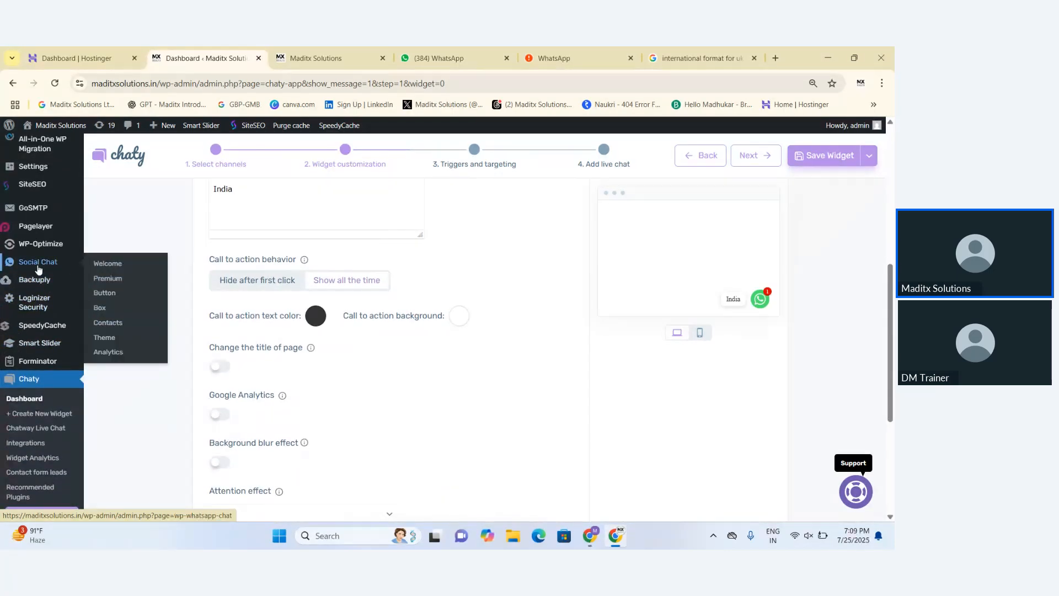
# Step: Leave the unsaved Chaty page for Social Chat's Button appearance settings
pyautogui.click(37, 269)
pyautogui.click(499, 156)
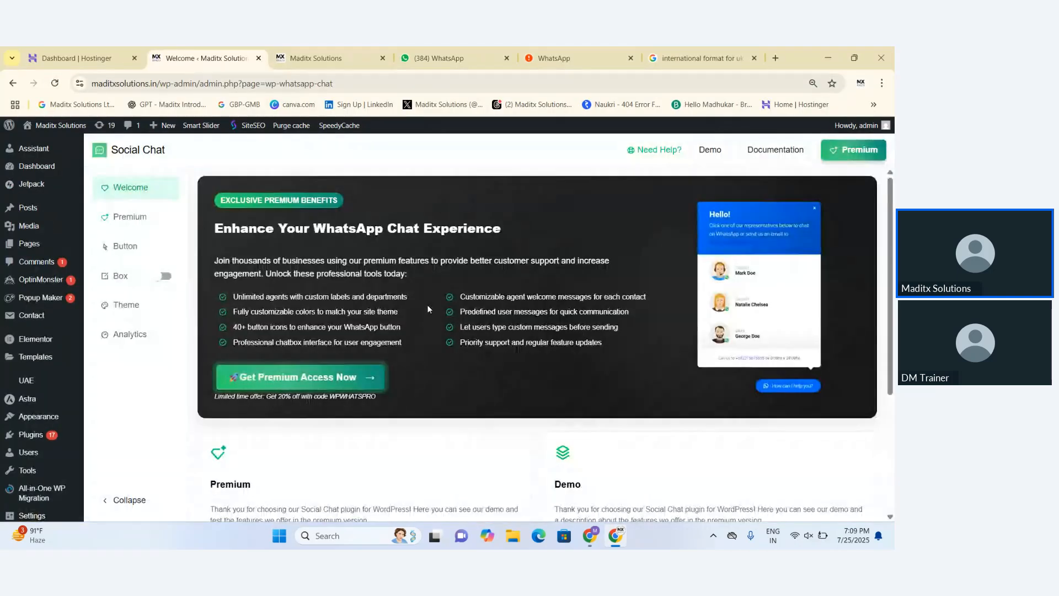
pyautogui.click(131, 251)
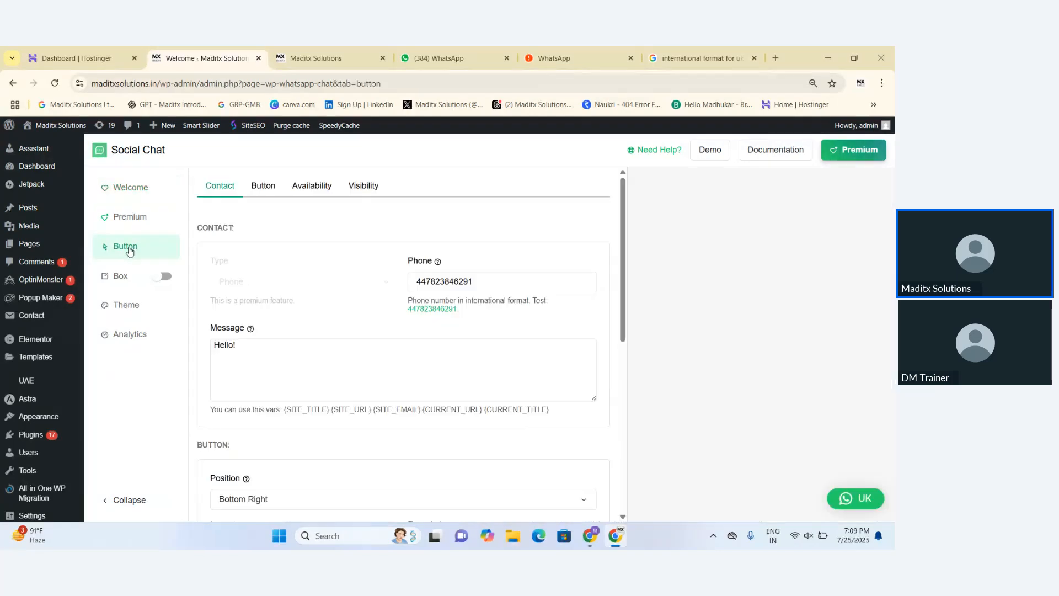
pyautogui.click(269, 186)
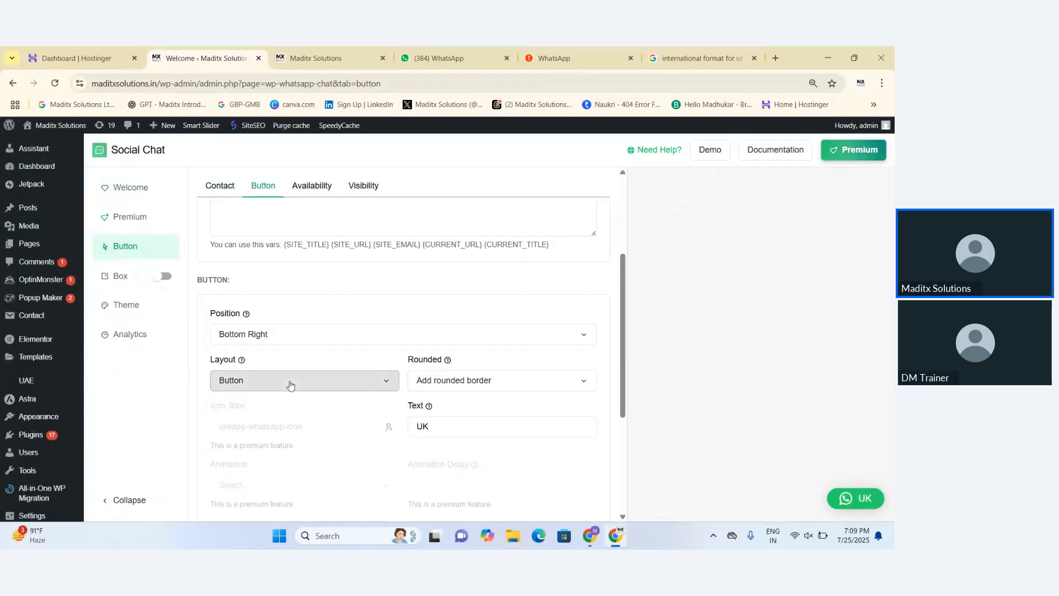
# Step: Keep the Button layout and rounded border, then review the Availability and Visibility tabs
pyautogui.click(381, 385)
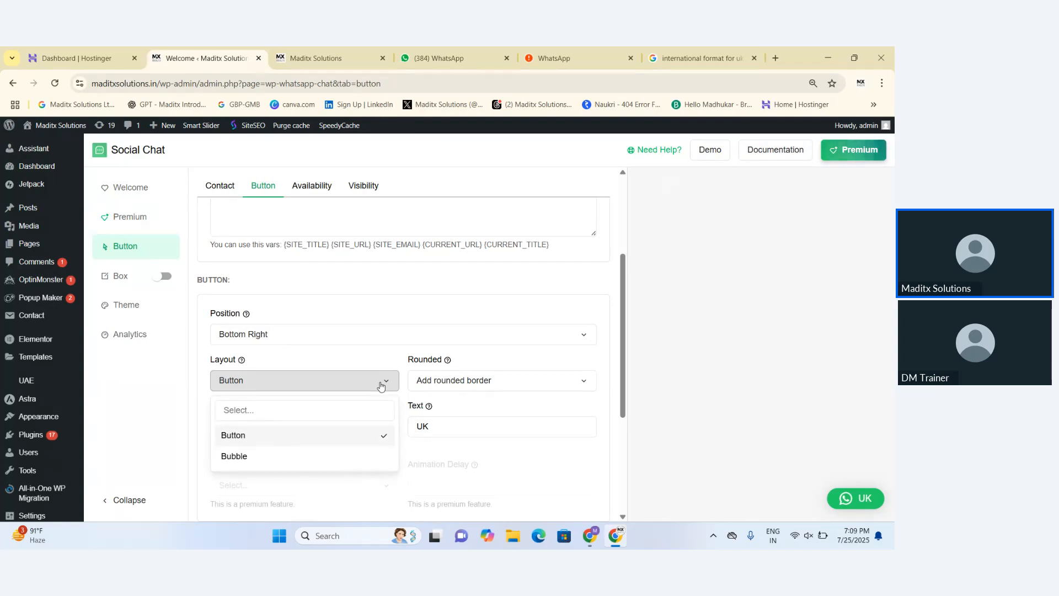
pyautogui.click(381, 386)
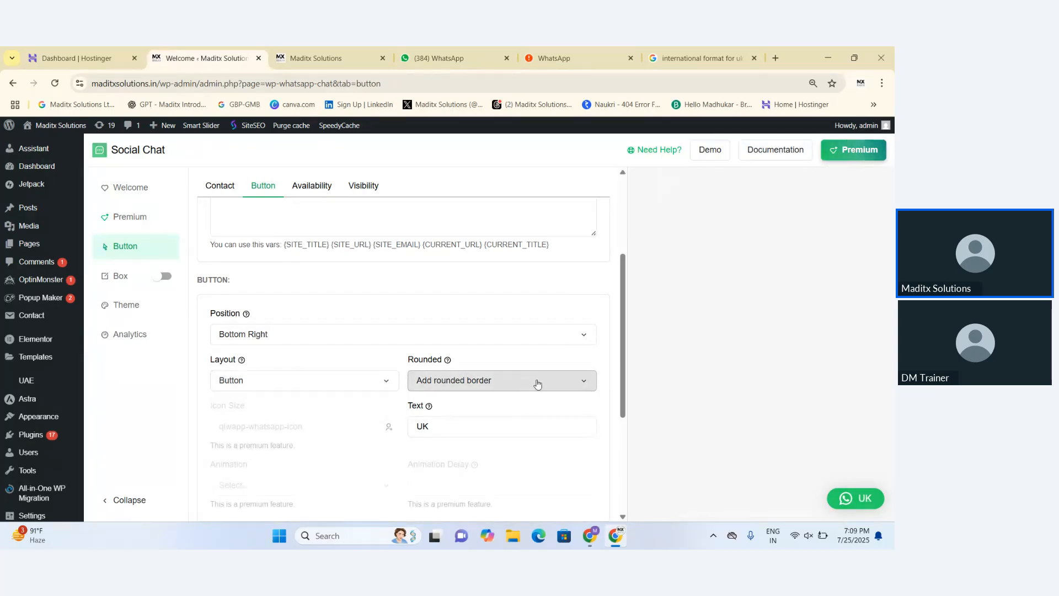
pyautogui.click(537, 383)
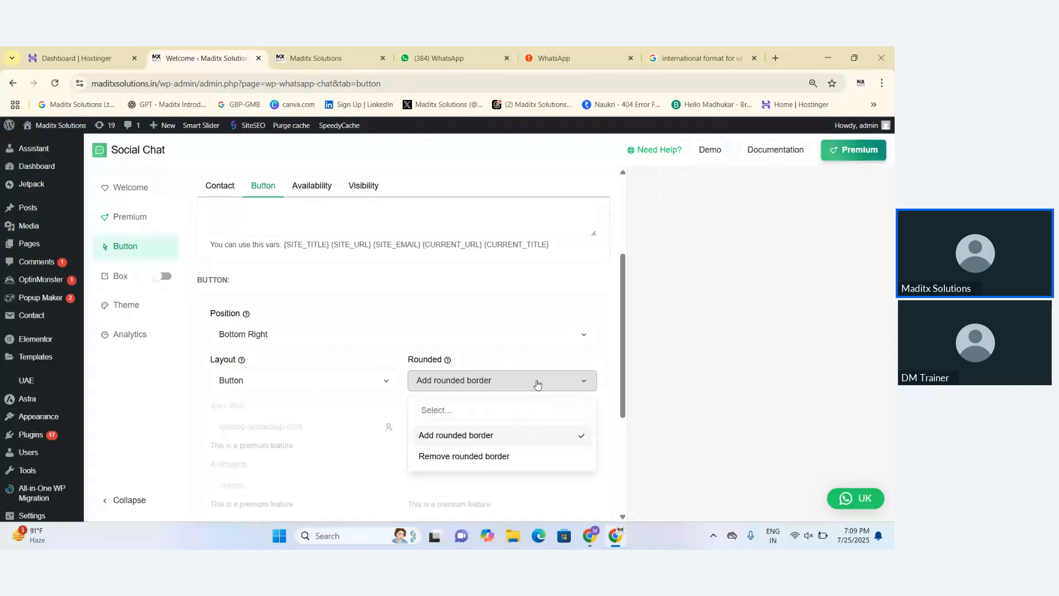
pyautogui.click(537, 383)
pyautogui.scroll(-2, 383, 425)
pyautogui.scroll(-3, 383, 426)
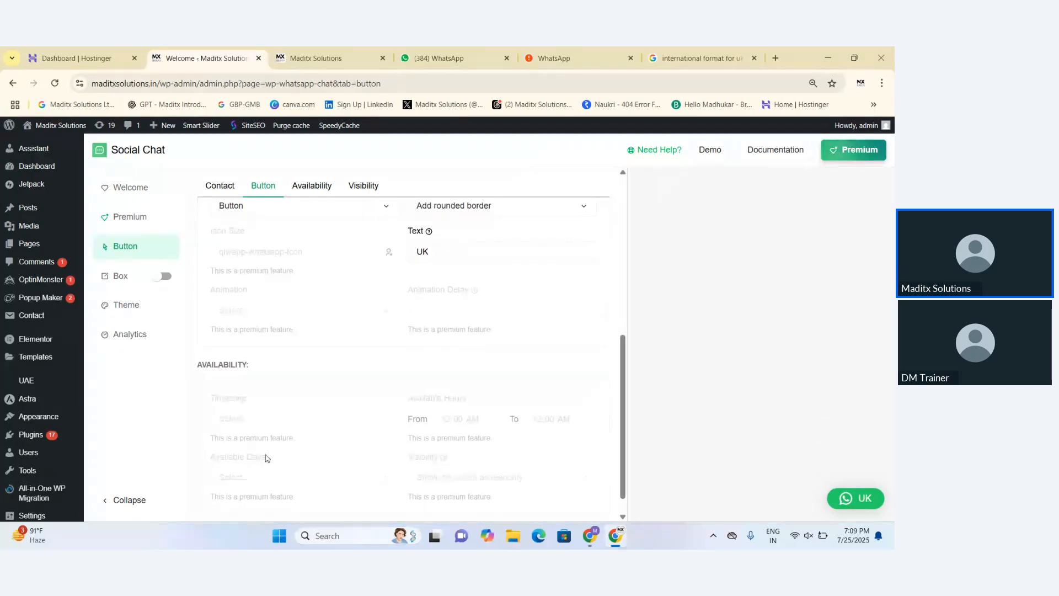
pyautogui.click(312, 186)
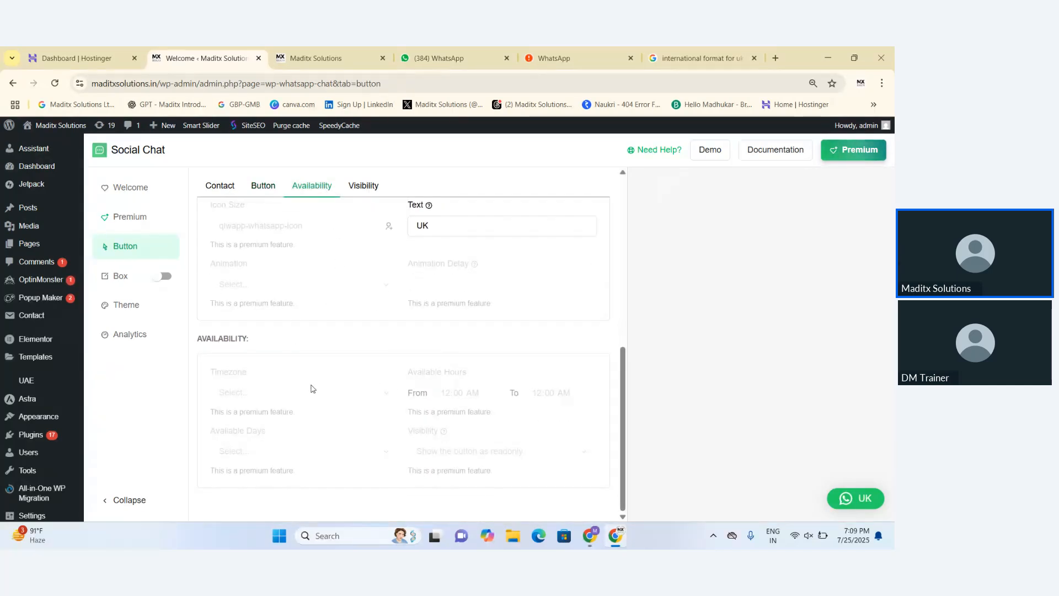
pyautogui.click(366, 187)
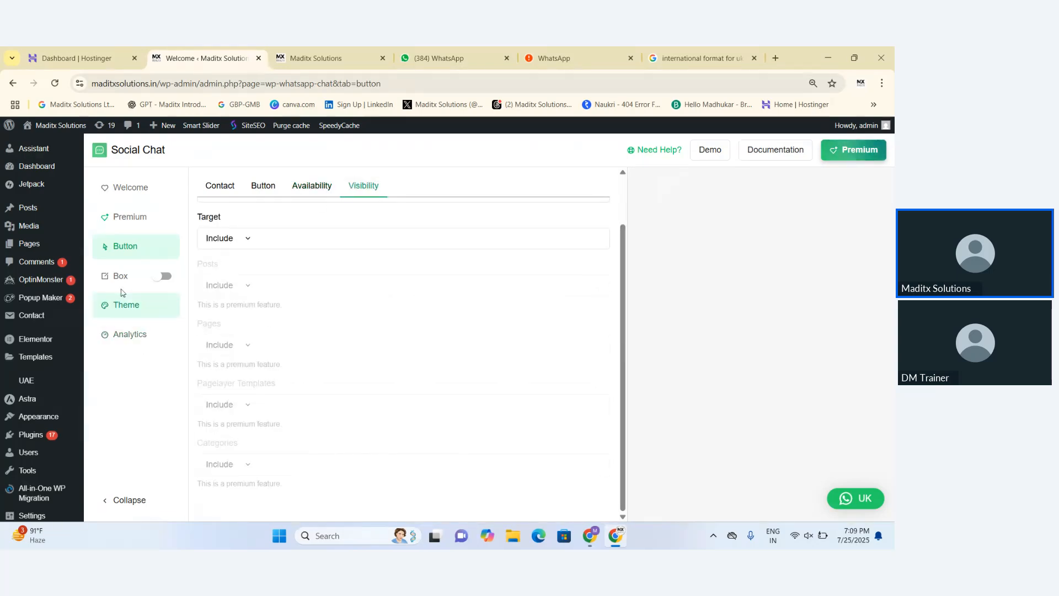
pyautogui.click(132, 219)
# Step: Review the general colour options in Social Chat's Theme settings
pyautogui.click(138, 193)
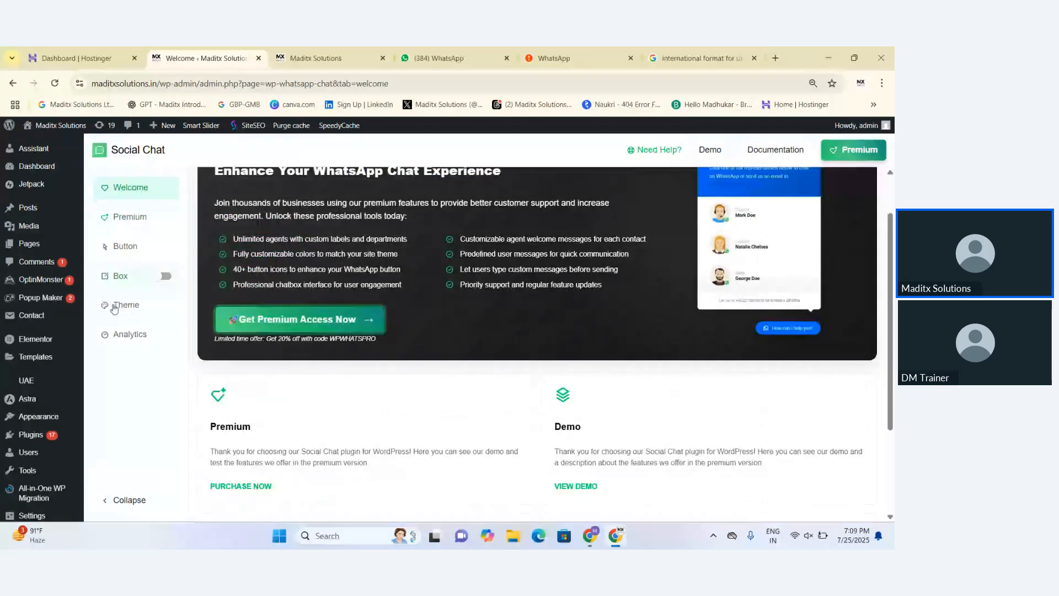
pyautogui.click(116, 304)
pyautogui.scroll(-3, 418, 294)
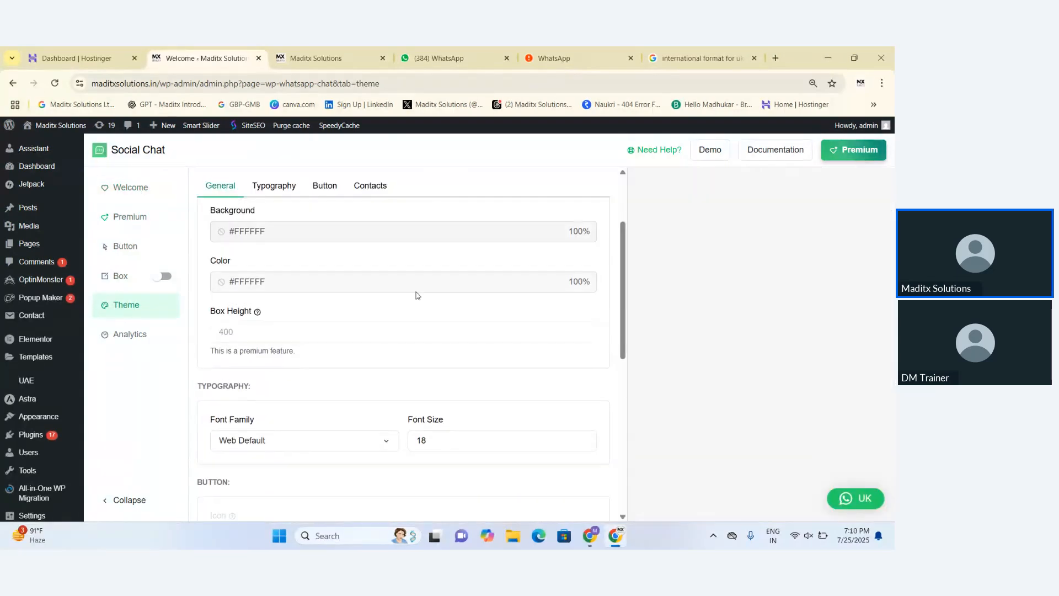
pyautogui.scroll(-2, 384, 328)
pyautogui.scroll(-2, 389, 336)
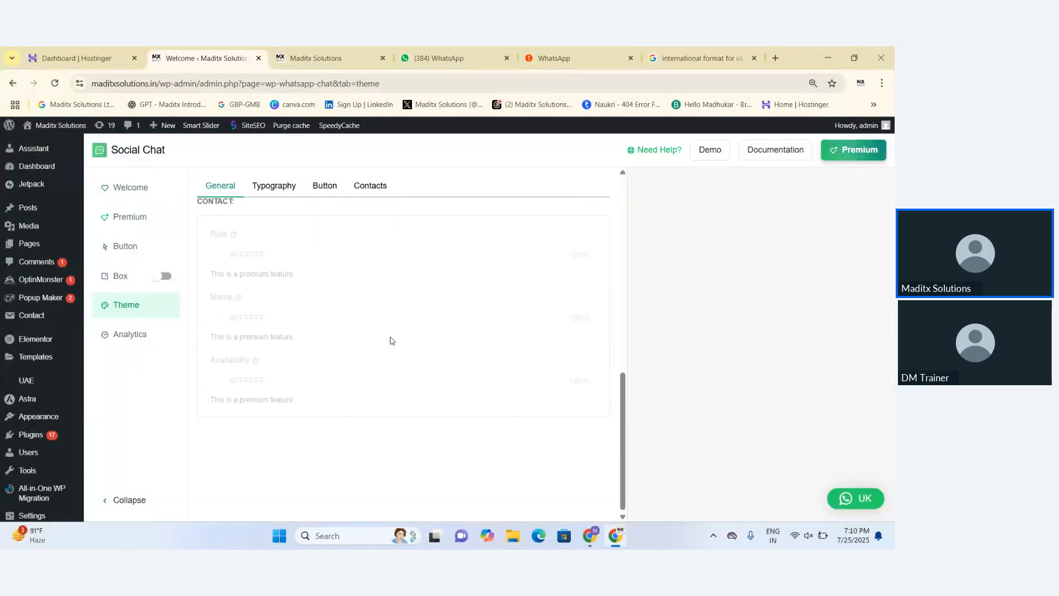
pyautogui.scroll(5, 395, 276)
# Step: Review the theme's Button styling keeping the Web Default font family, then the Contacts colours
pyautogui.click(325, 186)
pyautogui.scroll(-3, 375, 364)
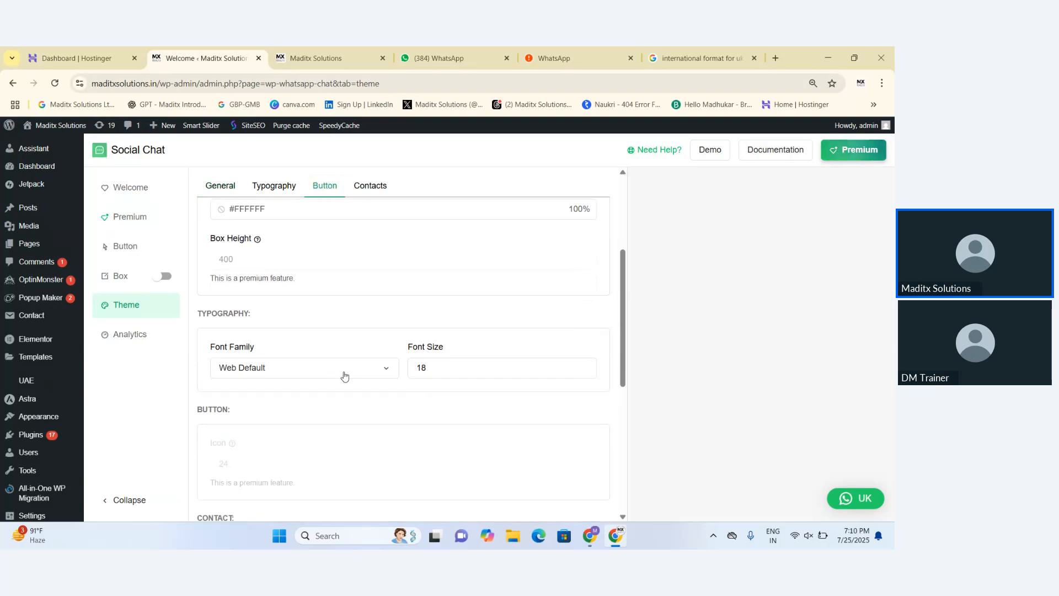
pyautogui.scroll(-2, 353, 320)
pyautogui.scroll(-1, 267, 360)
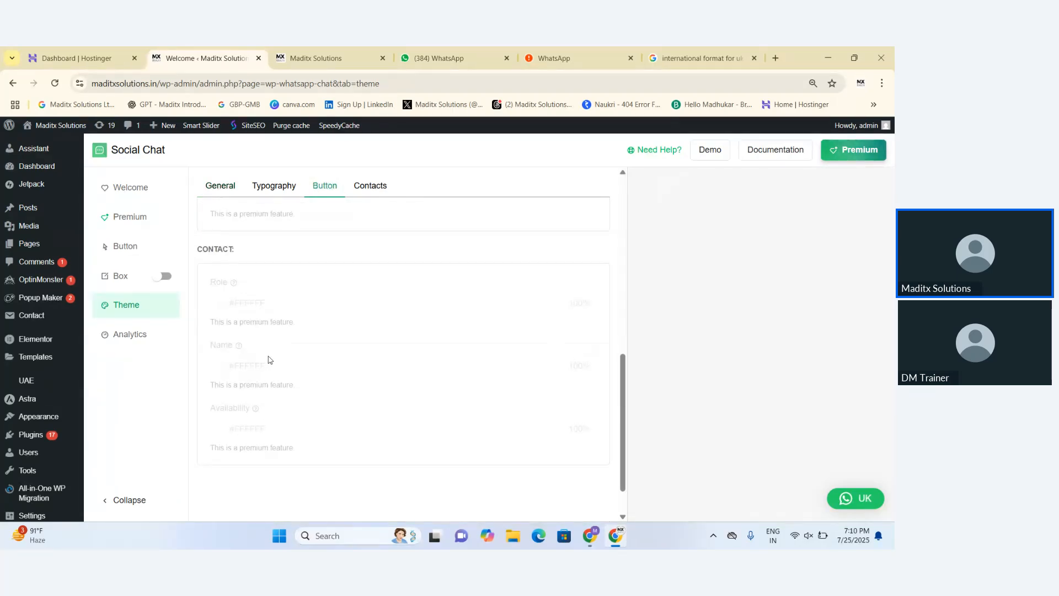
pyautogui.scroll(4, 287, 375)
pyautogui.click(328, 390)
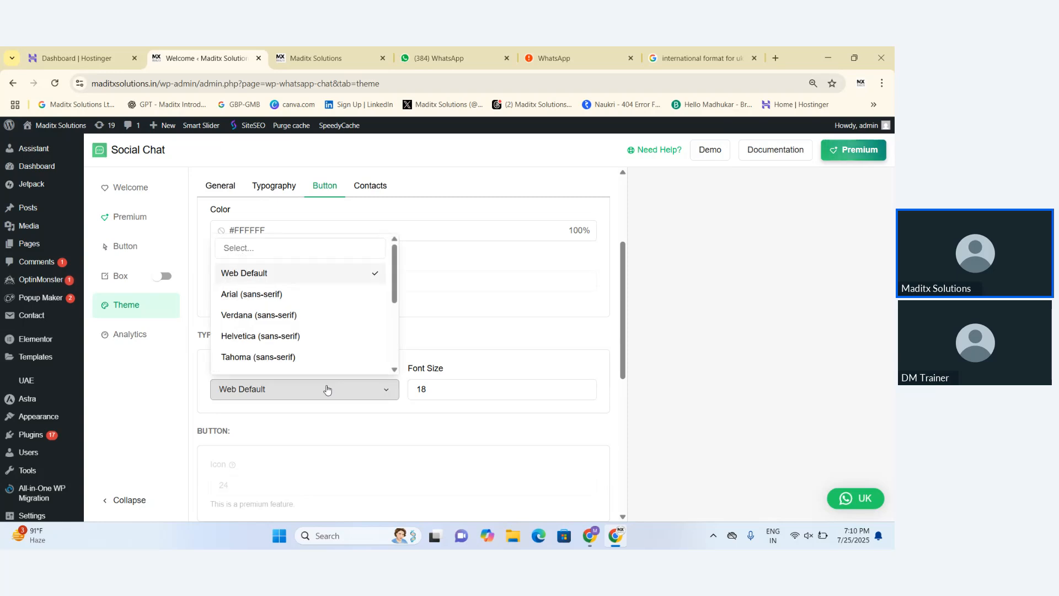
pyautogui.click(388, 396)
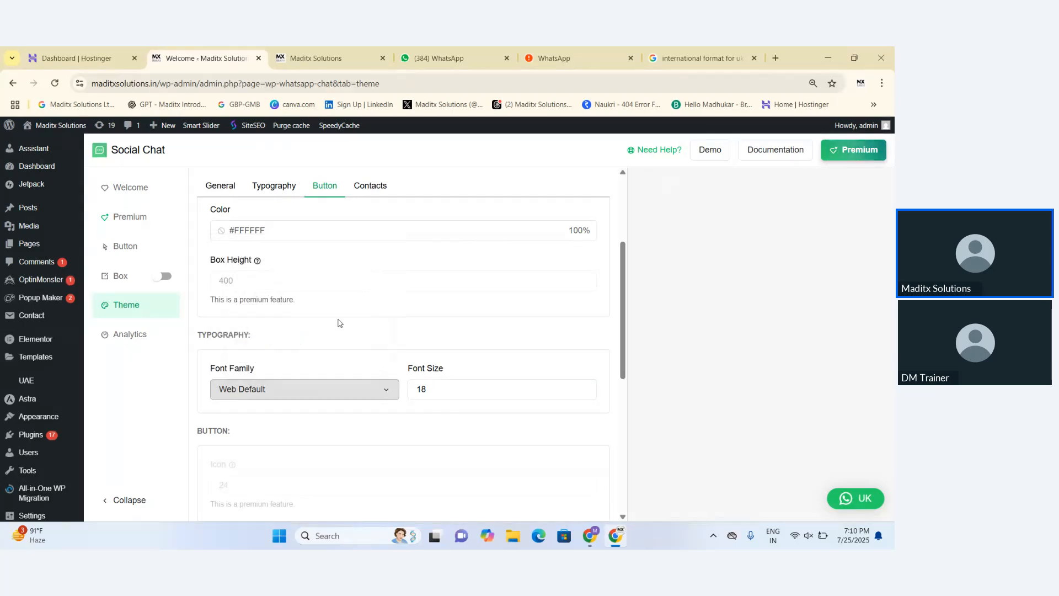
pyautogui.scroll(3, 306, 311)
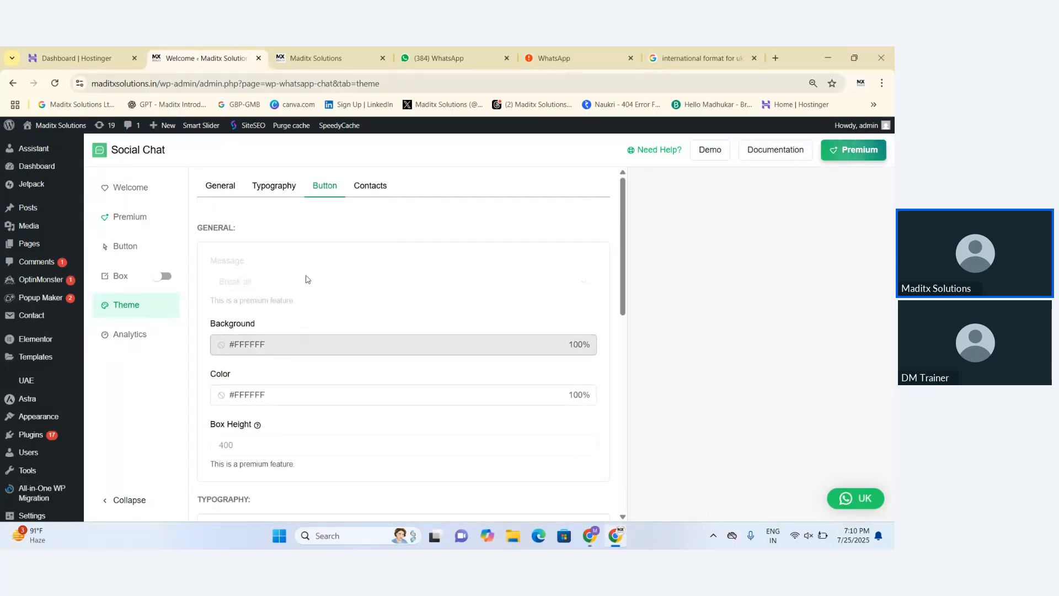
pyautogui.click(372, 189)
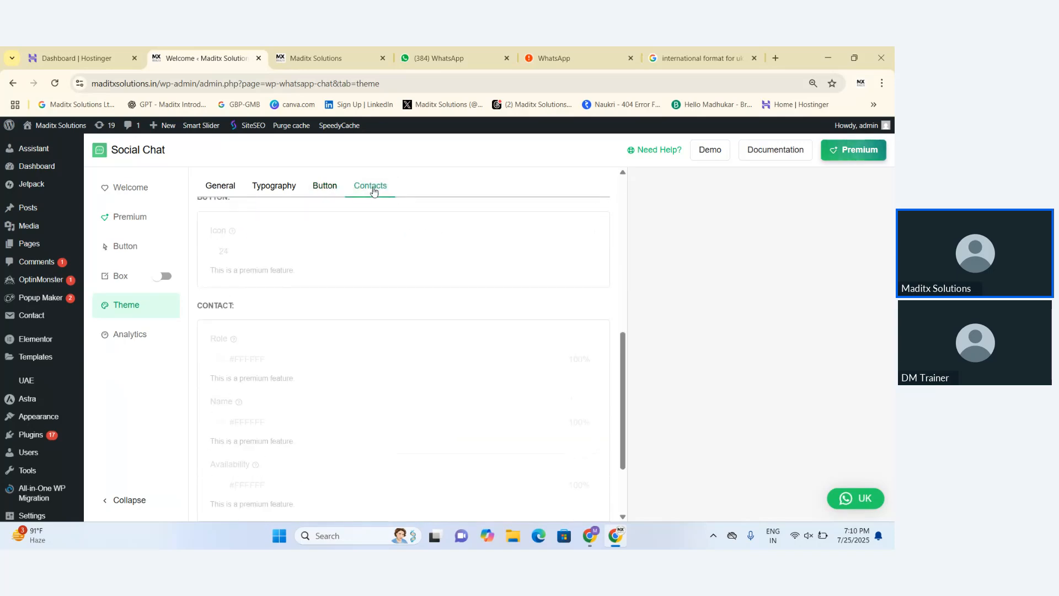
pyautogui.click(221, 187)
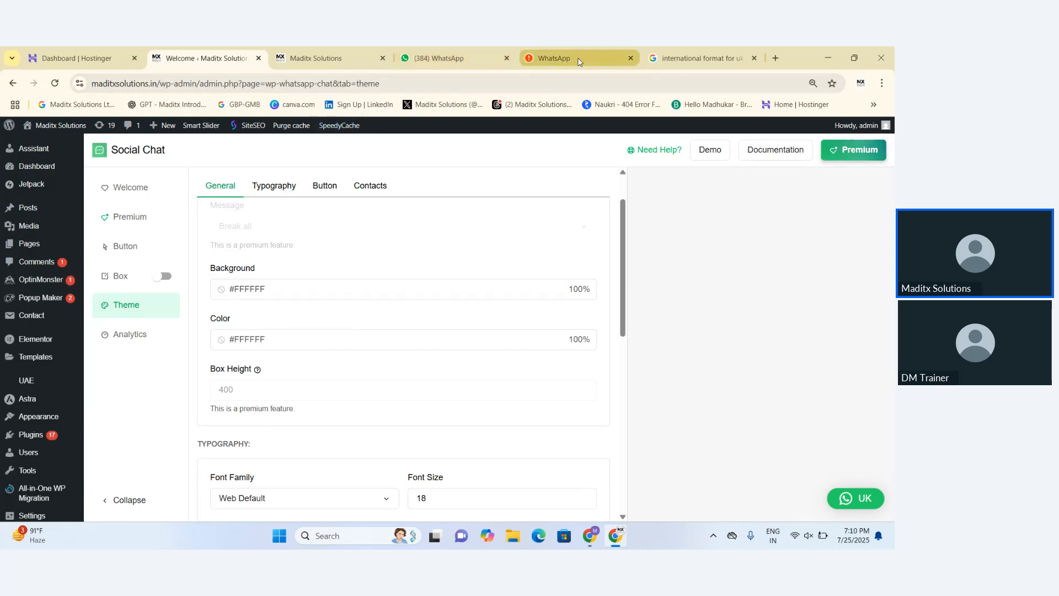
pyautogui.click(552, 58)
# Step: Close the extra WhatsApp tab and read that UK numbers take +44 without the leading zero
pyautogui.click(631, 58)
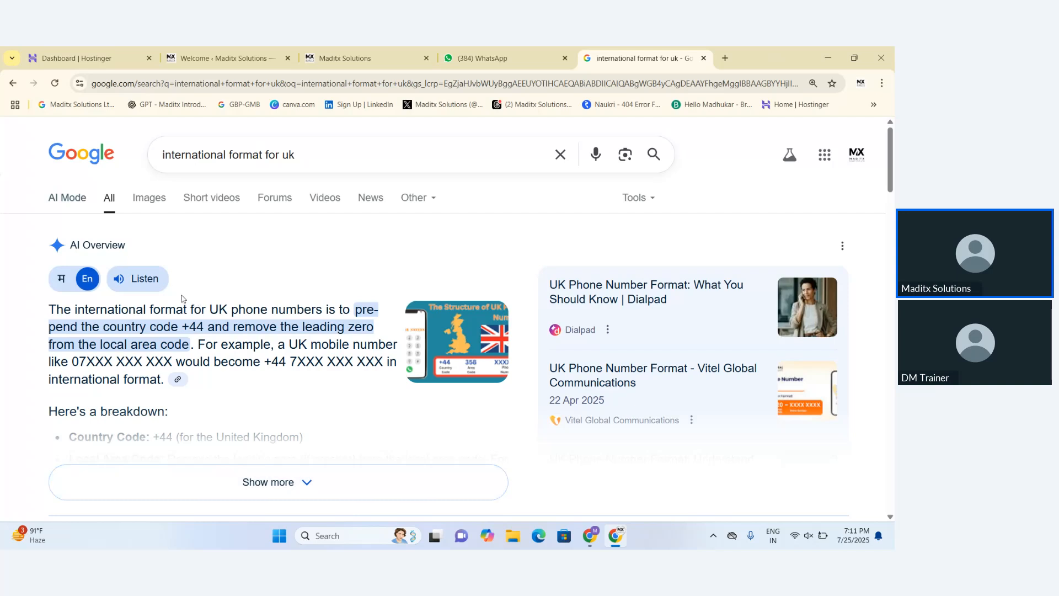
pyautogui.scroll(-8, 210, 290)
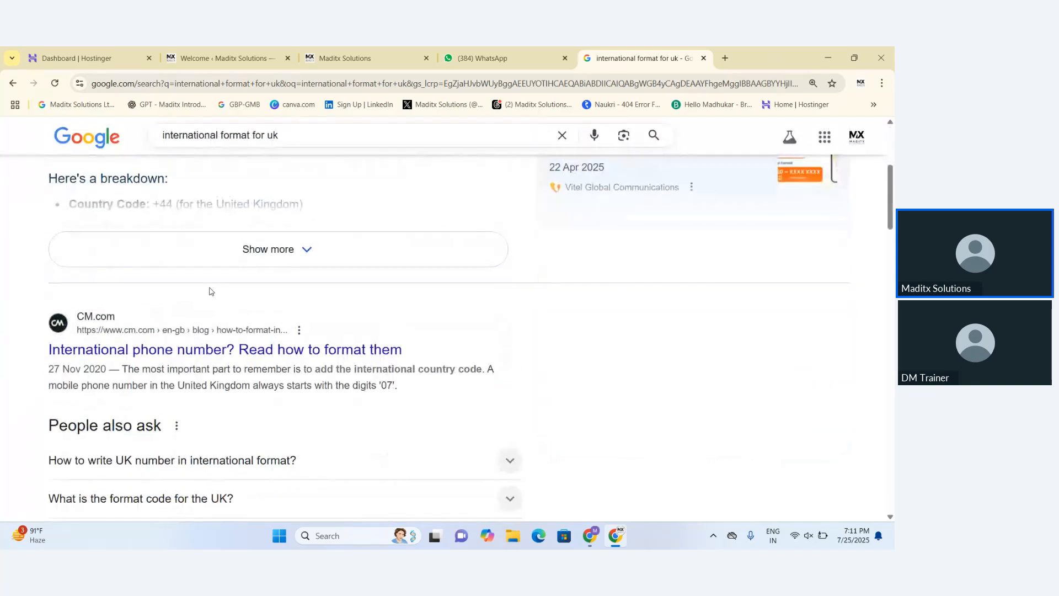
pyautogui.scroll(-4, 210, 292)
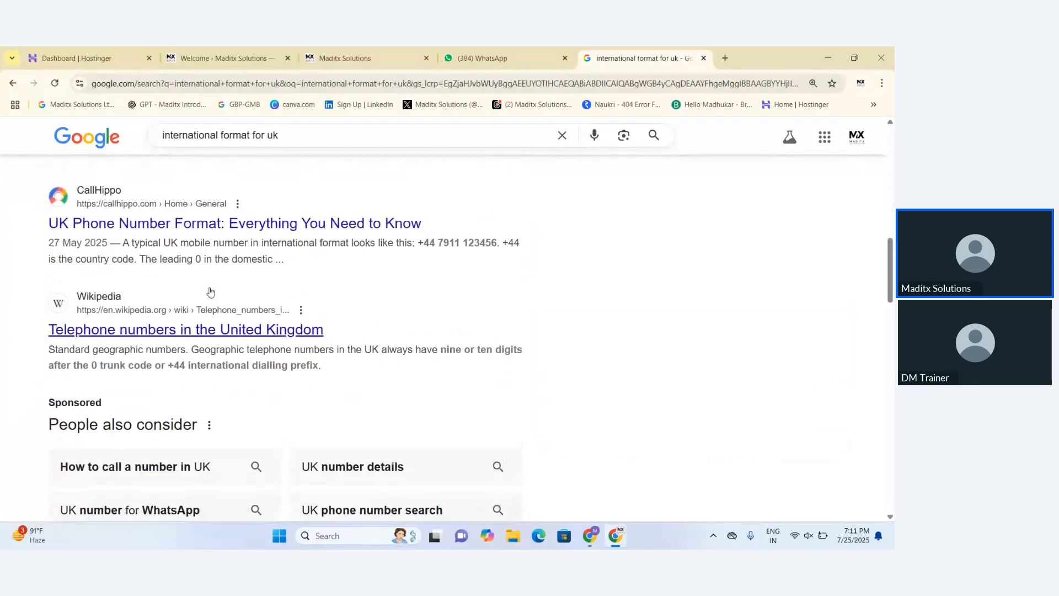
pyautogui.scroll(5, 210, 292)
pyautogui.scroll(6, 210, 293)
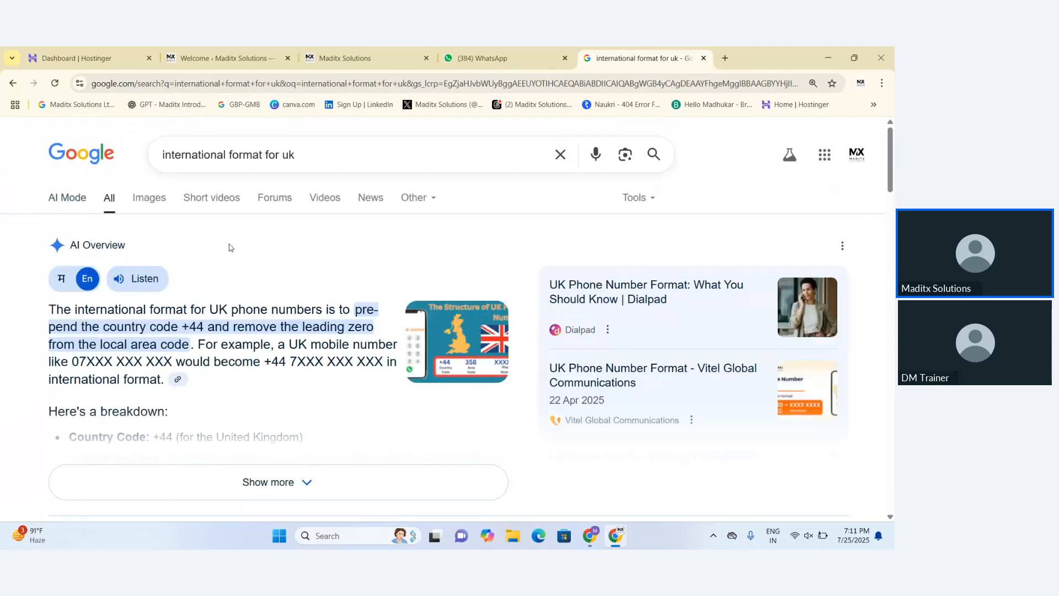